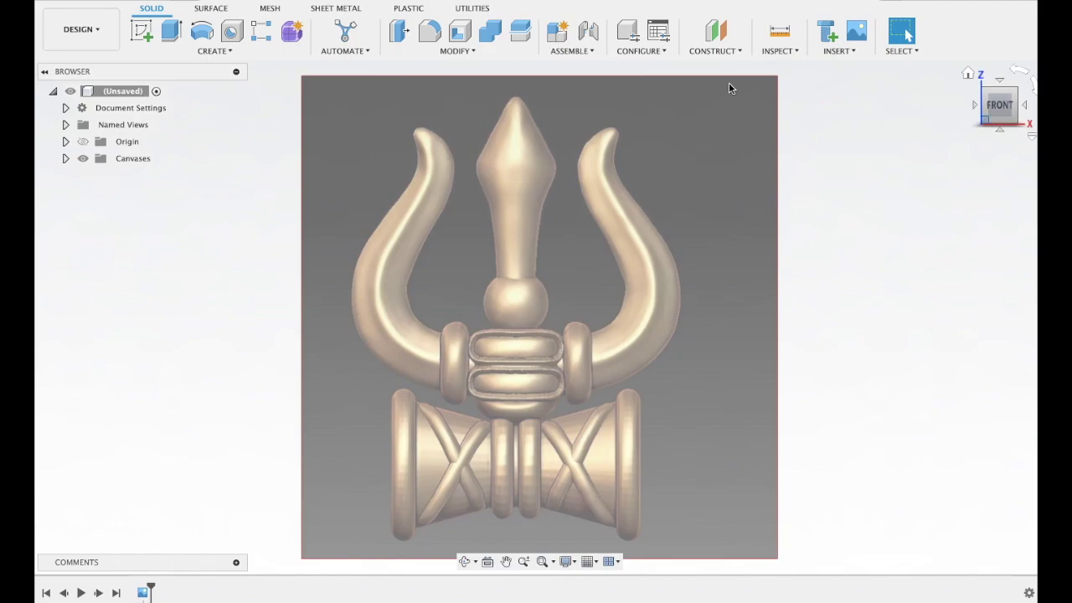
# - Start a sketch on the canvas plane and draw a vertical centre line from the spike tip to the band
pyautogui.click(141, 34)
pyautogui.click(492, 233)
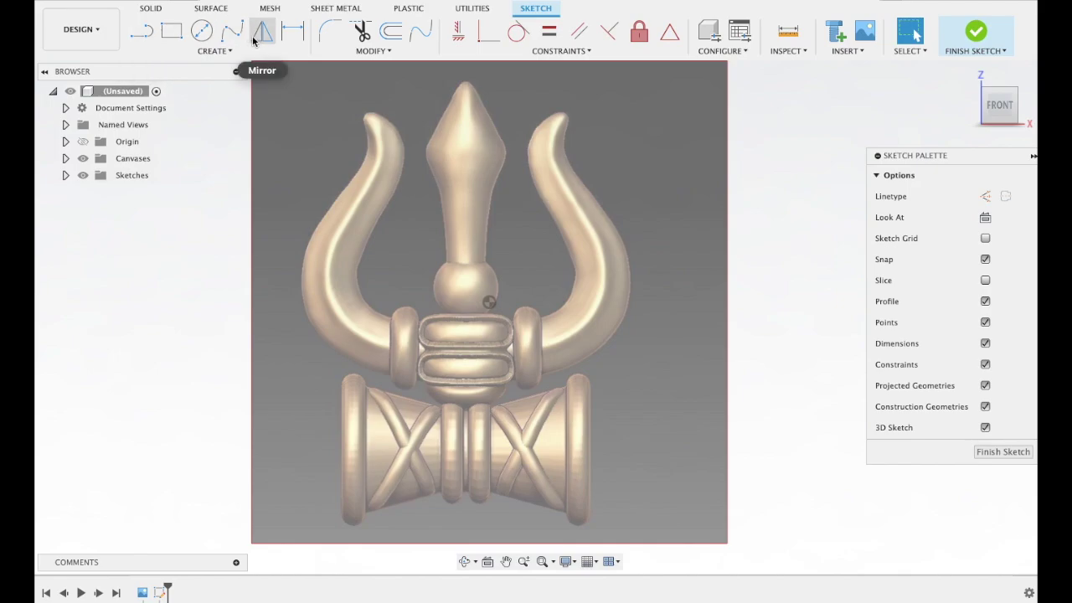
pyautogui.moveTo(232, 31)
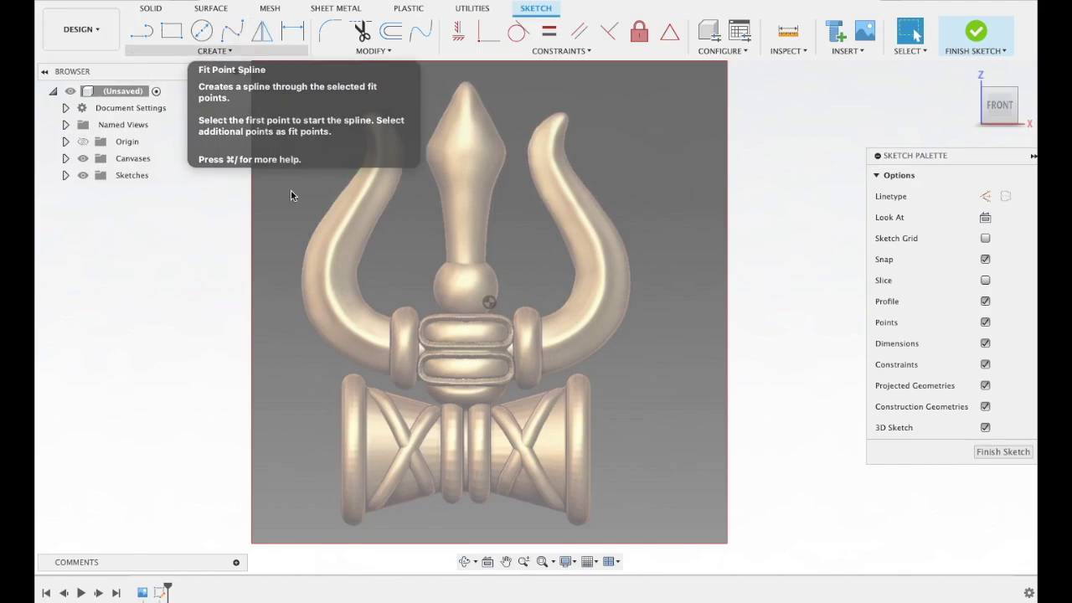
pyautogui.click(142, 31)
pyautogui.click(489, 302)
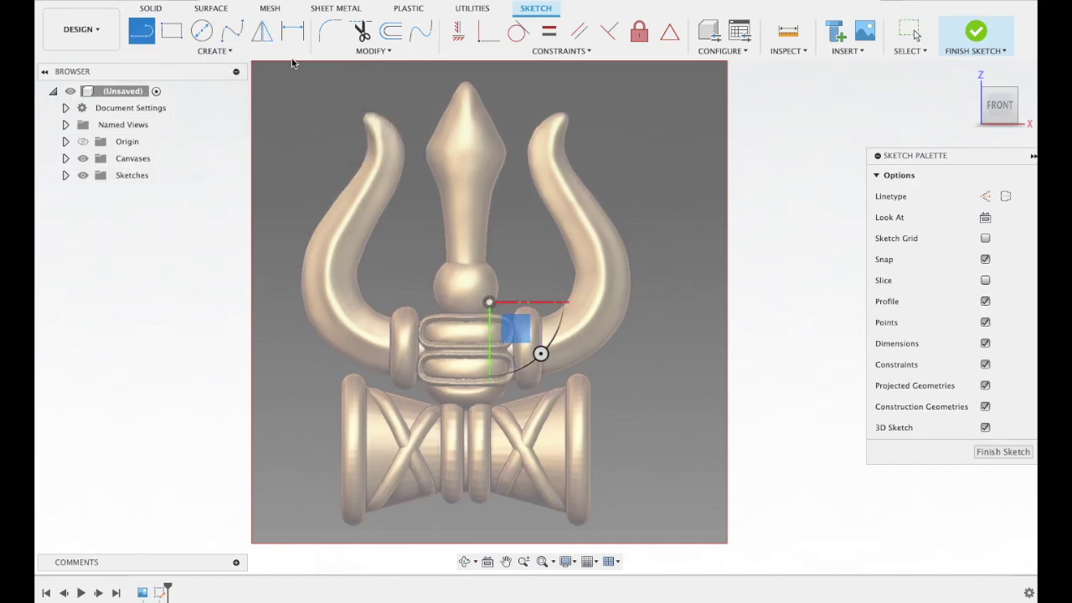
pyautogui.click(465, 84)
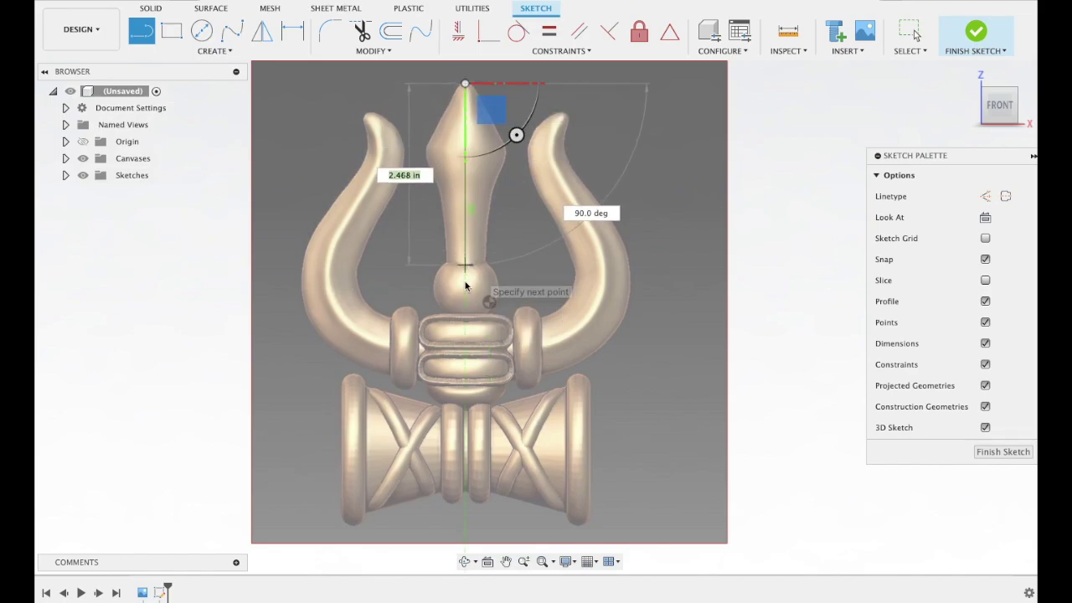
pyautogui.click(460, 315)
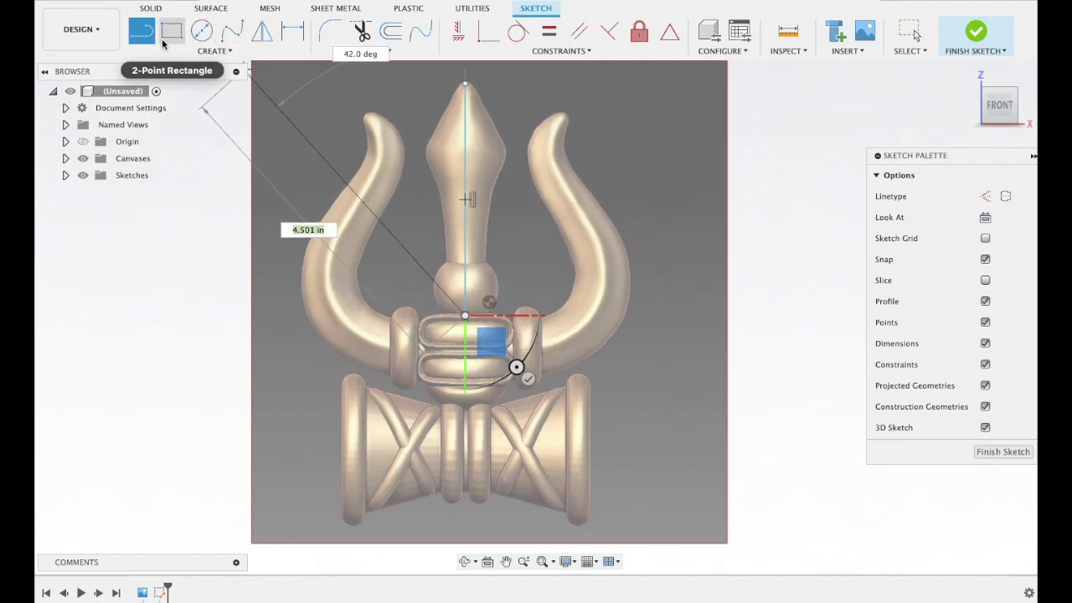
# - Add a short tangent arc bending left from the centre line's base
pyautogui.click(447, 315)
pyautogui.moveTo(446, 314)
pyautogui.mouseDown()
pyautogui.moveTo(439, 263)
pyautogui.moveTo(428, 267)
pyautogui.moveTo(450, 284)
pyautogui.mouseUp()
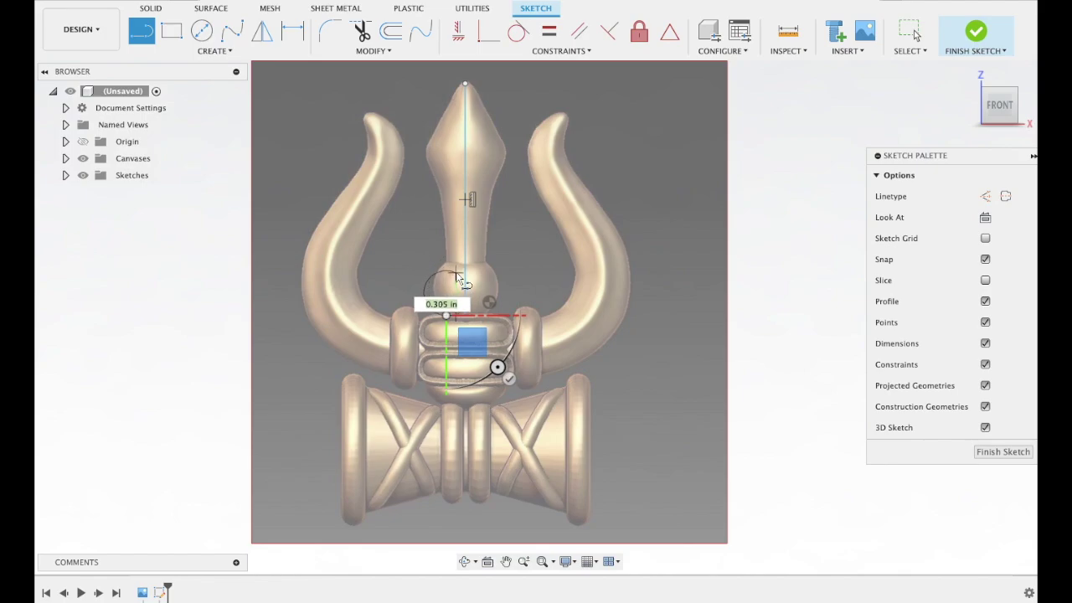
pyautogui.moveTo(446, 264)
pyautogui.mouseDown()
pyautogui.moveTo(433, 264)
pyautogui.moveTo(434, 306)
pyautogui.mouseUp()
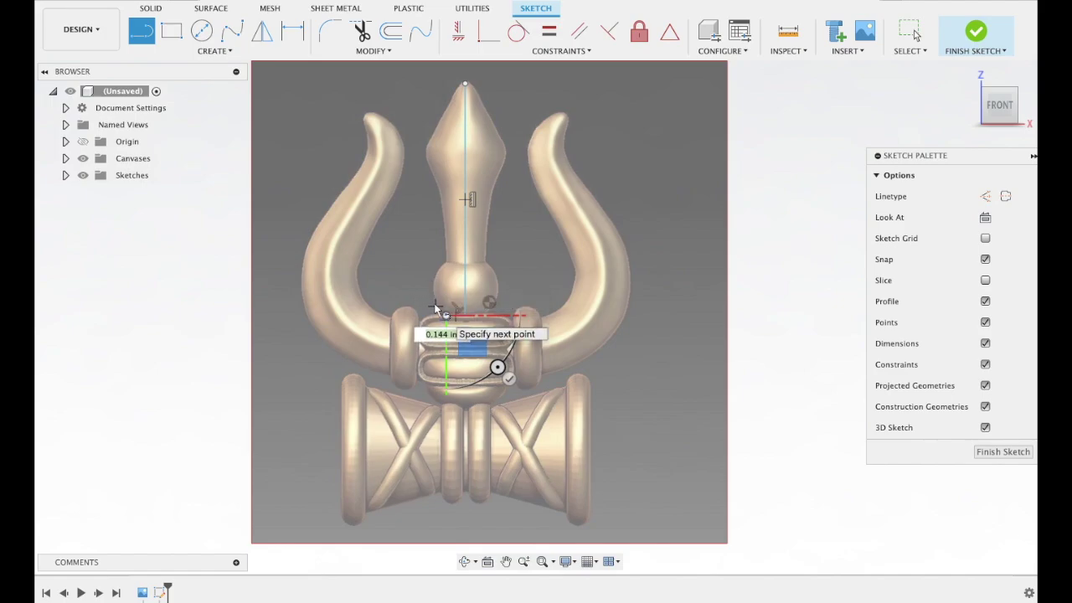
pyautogui.moveTo(433, 305); pyautogui.dragTo(434, 306)
pyautogui.press('Escape')
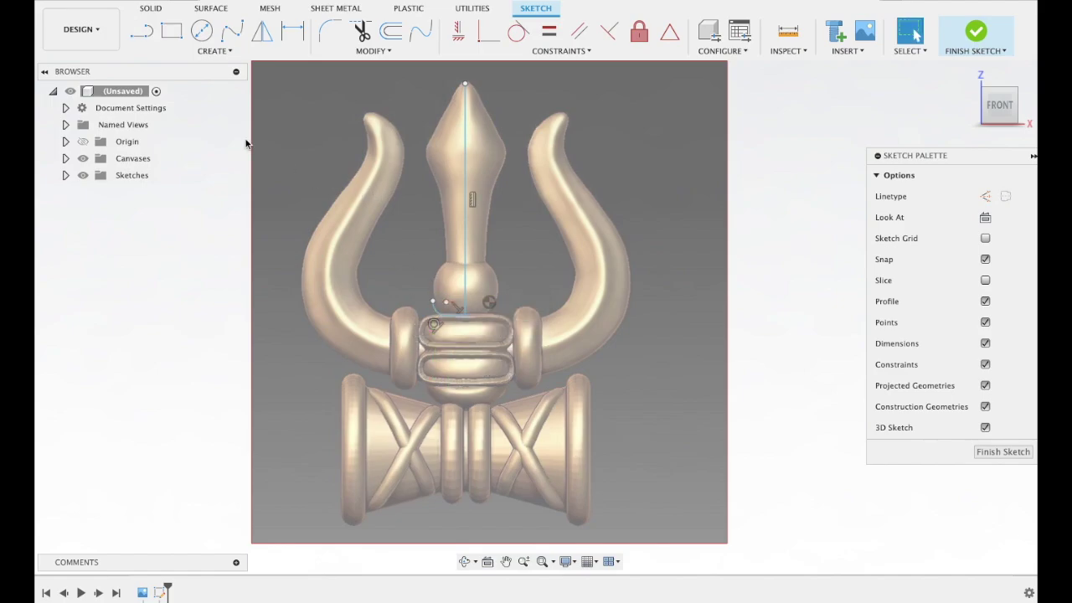
pyautogui.click(184, 51)
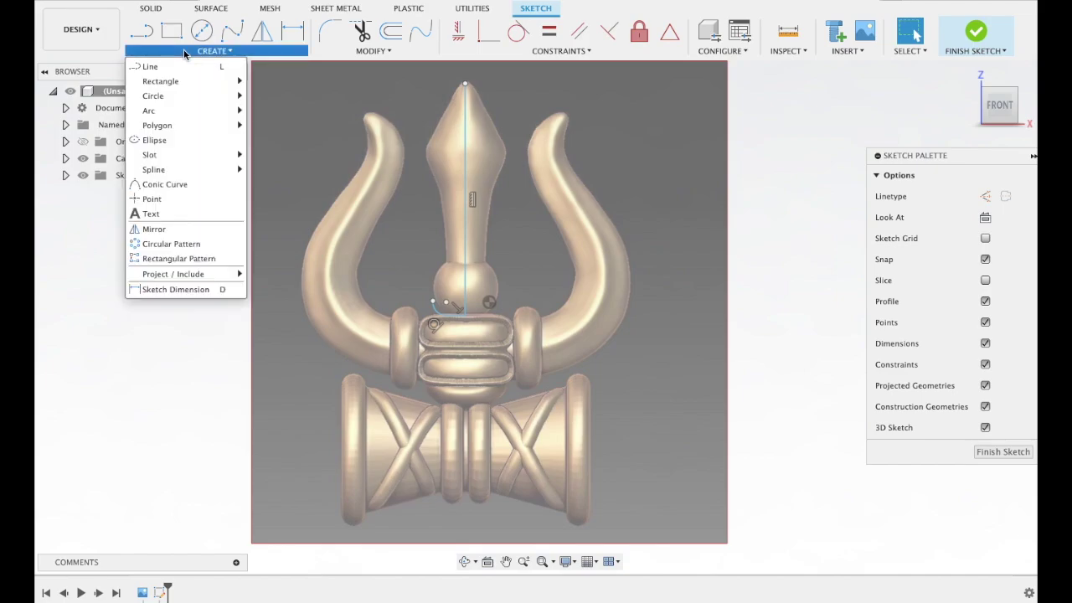
# - Draw a three-point arc from the band near the centre, around the ball's left side, to its top
pyautogui.moveTo(149, 110)
pyautogui.click(289, 110)
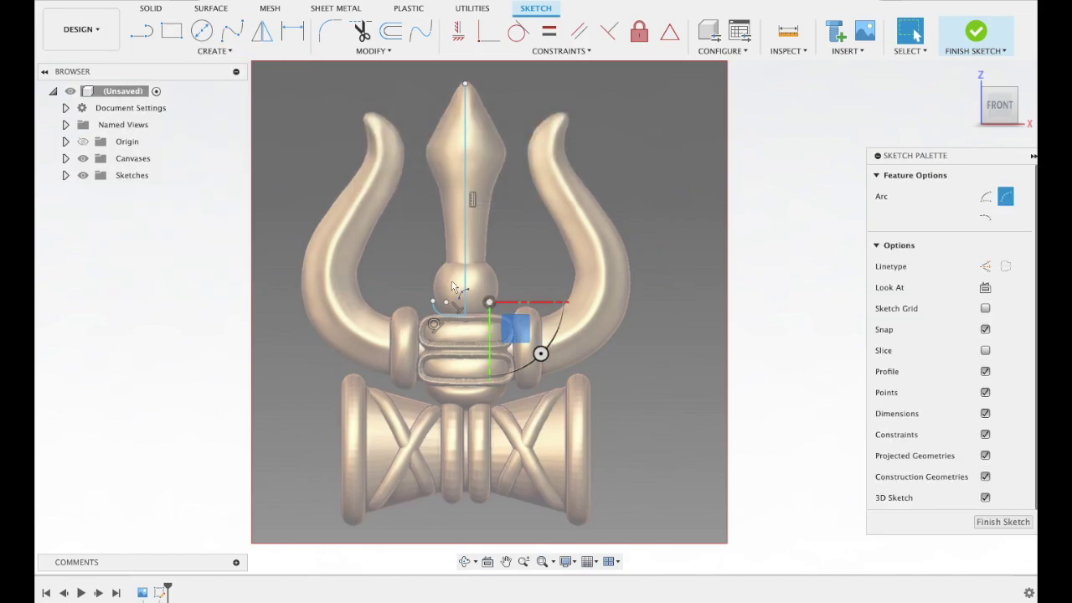
pyautogui.click(432, 300)
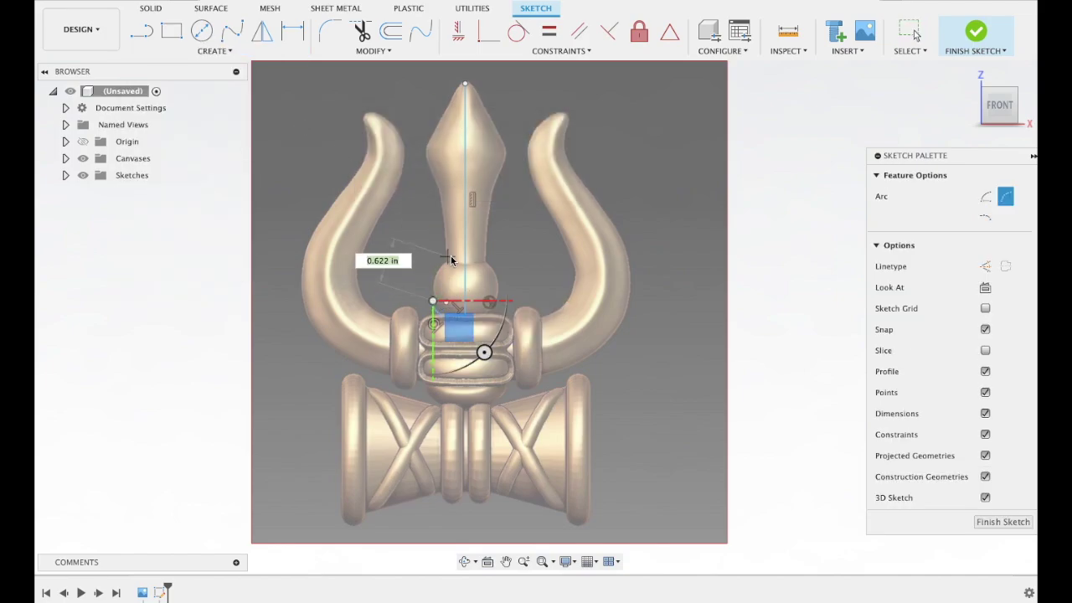
pyautogui.click(463, 263)
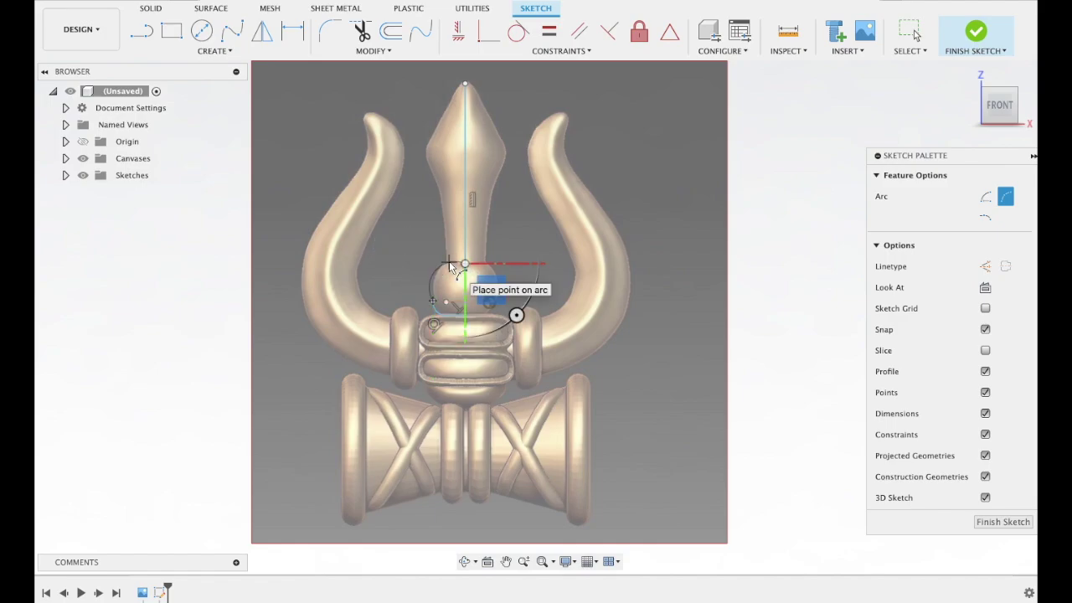
pyautogui.click(449, 262)
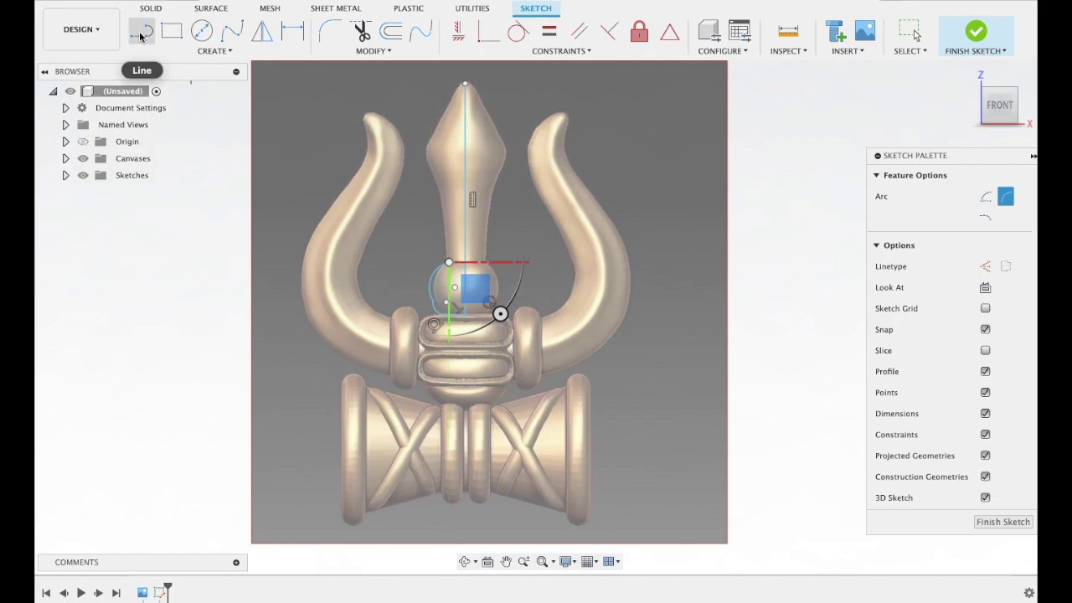
# - Draw a slanted line along the spike head's left edge toward the tip
pyautogui.click(142, 34)
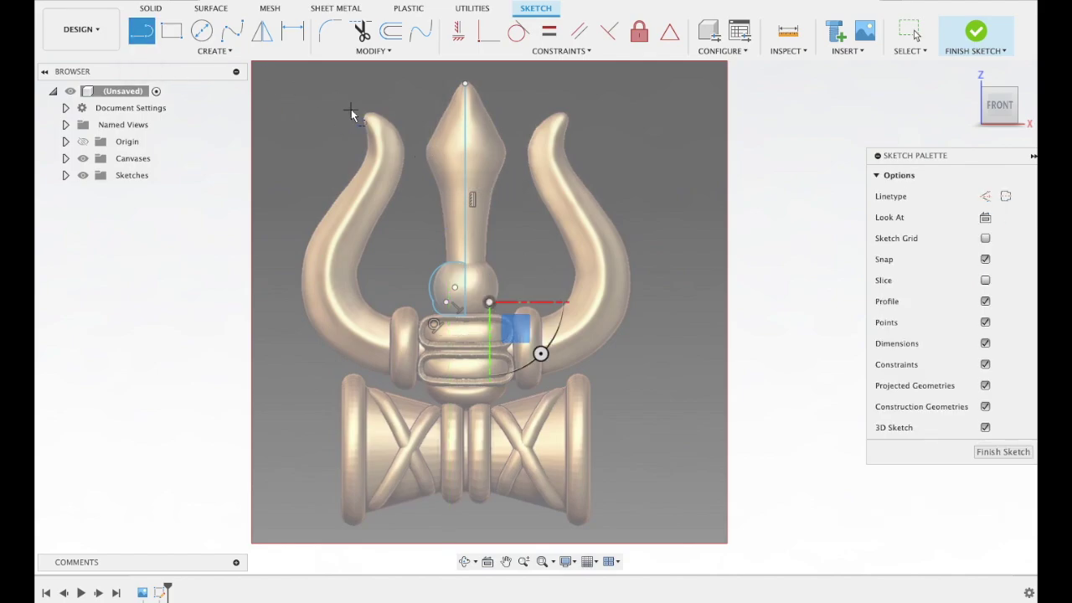
pyautogui.click(426, 142)
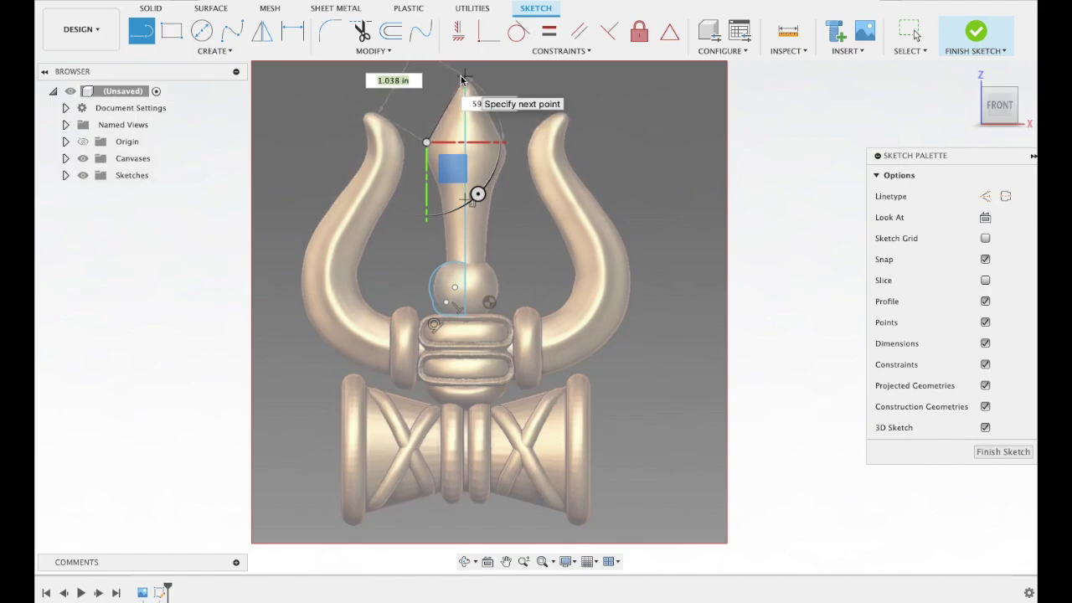
pyautogui.scroll(5, 461, 80)
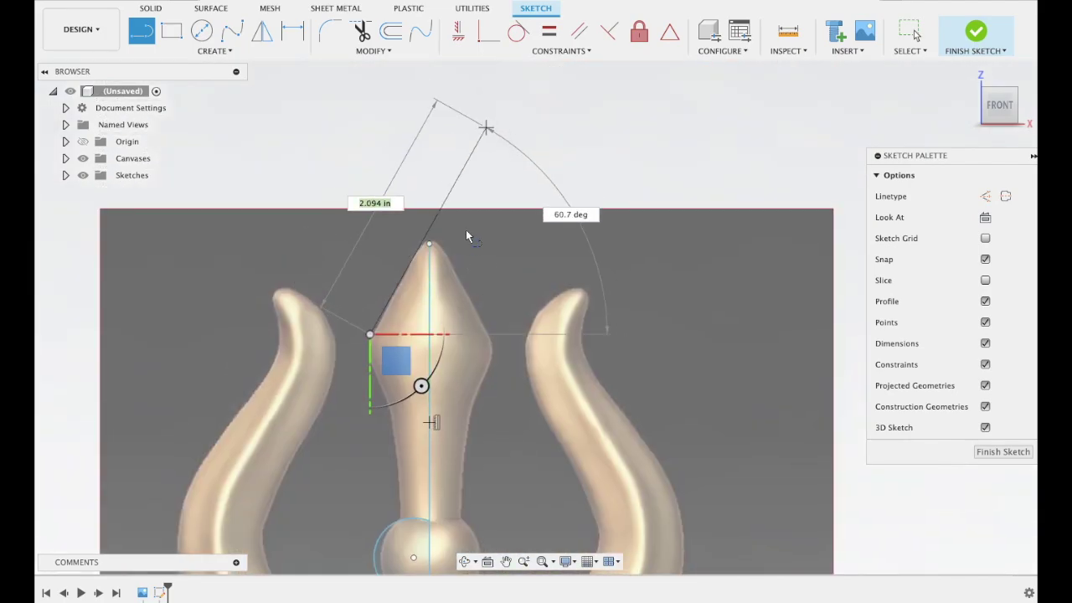
pyautogui.click(421, 244)
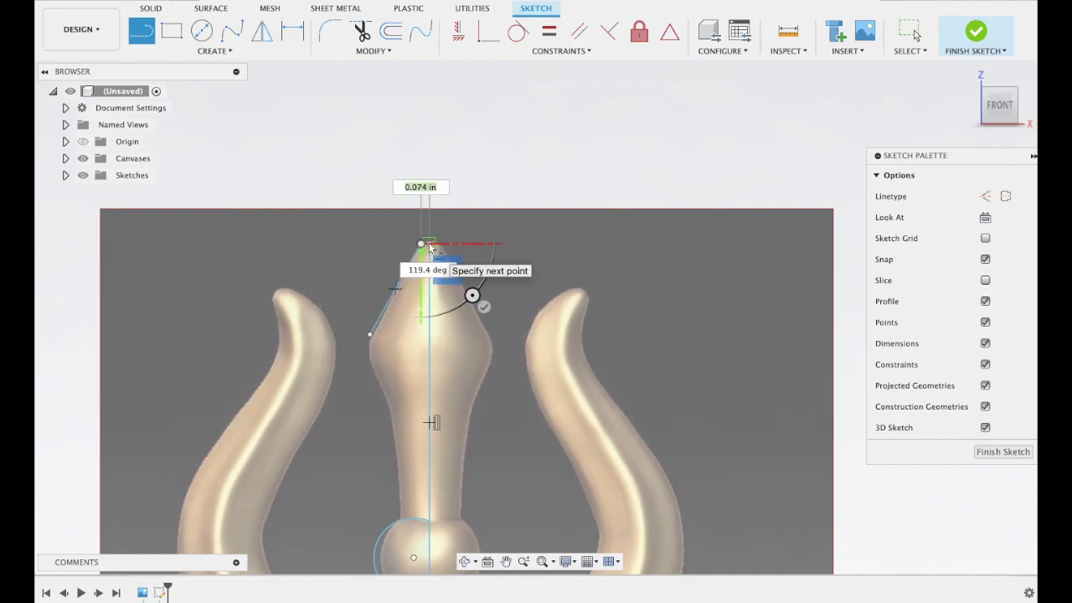
pyautogui.press('Escape')
pyautogui.press('Escape')
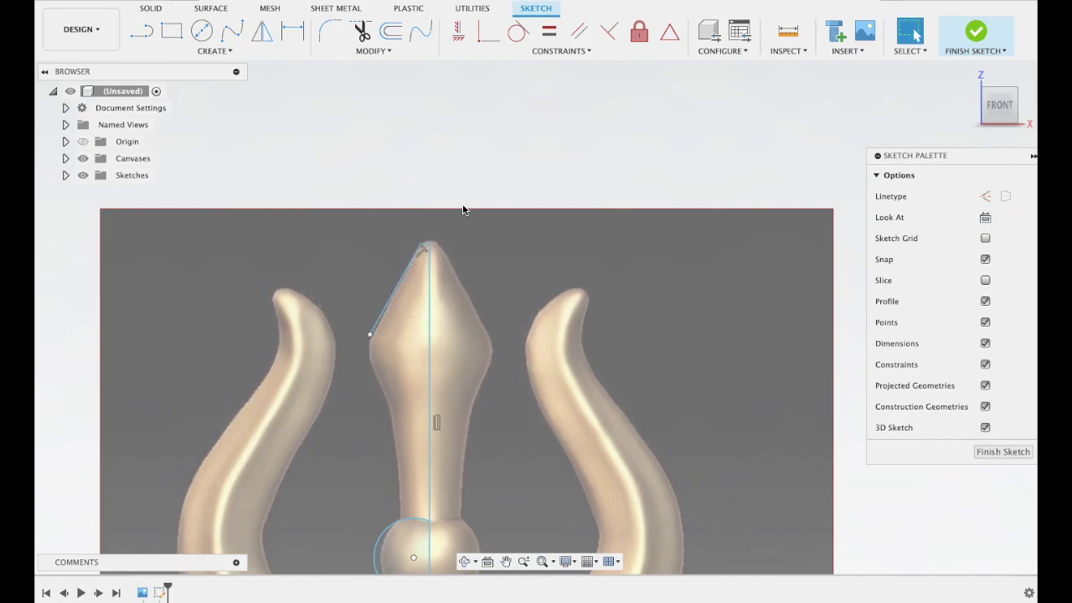
# - Extend the slanted line and the centre line until they meet above the tip
pyautogui.scroll(3, 514, 156)
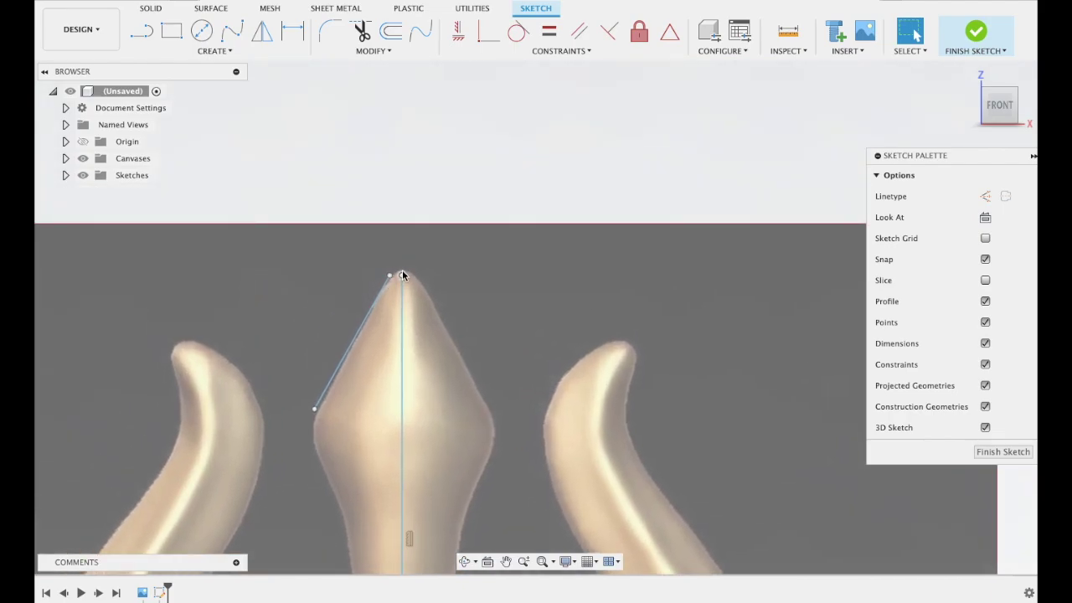
pyautogui.press('Escape')
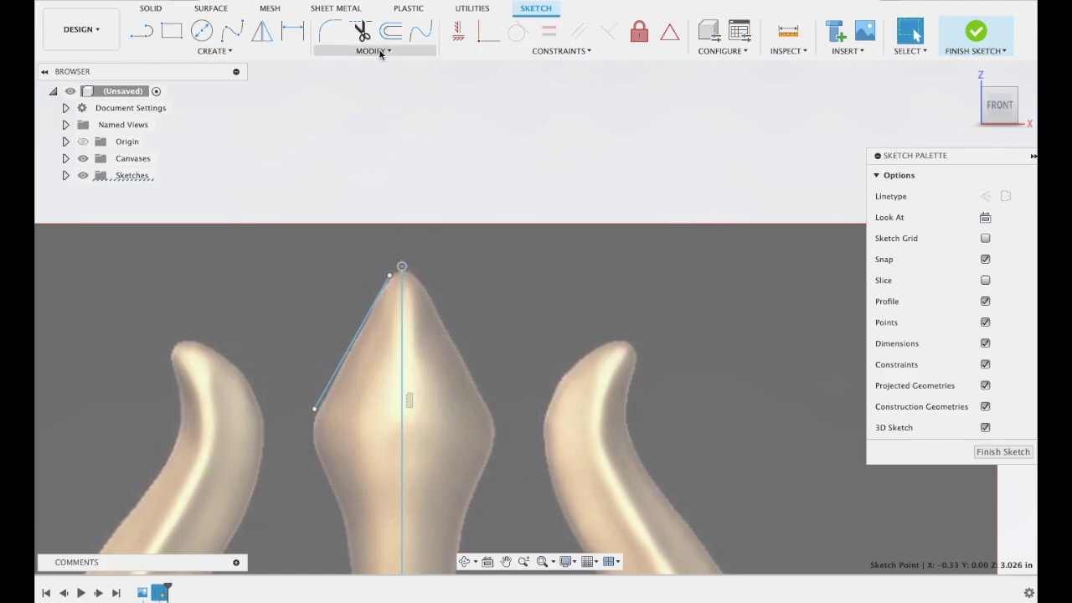
pyautogui.click(379, 53)
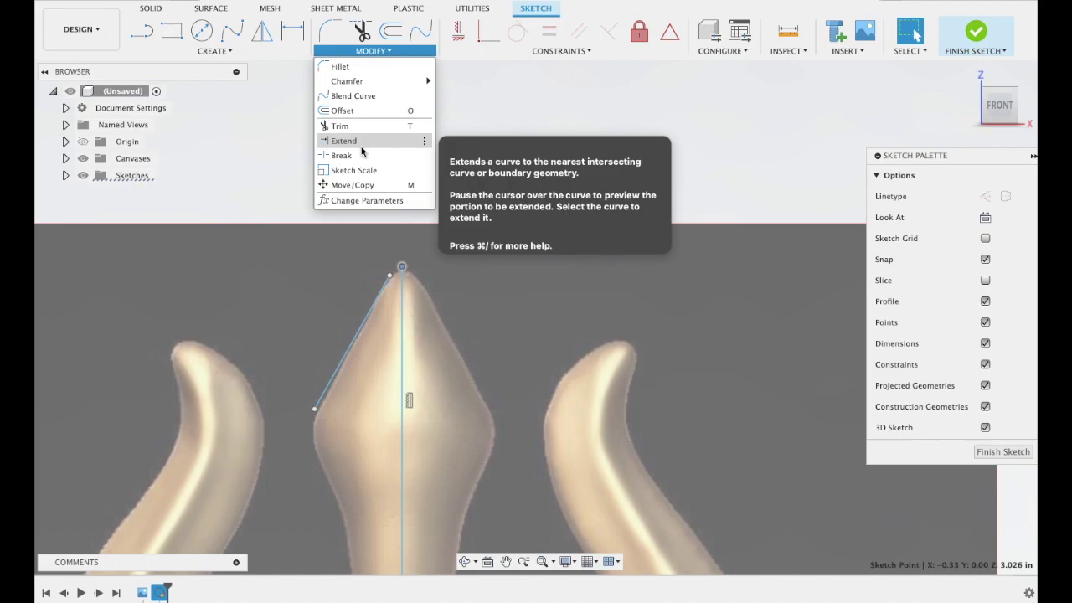
pyautogui.click(362, 148)
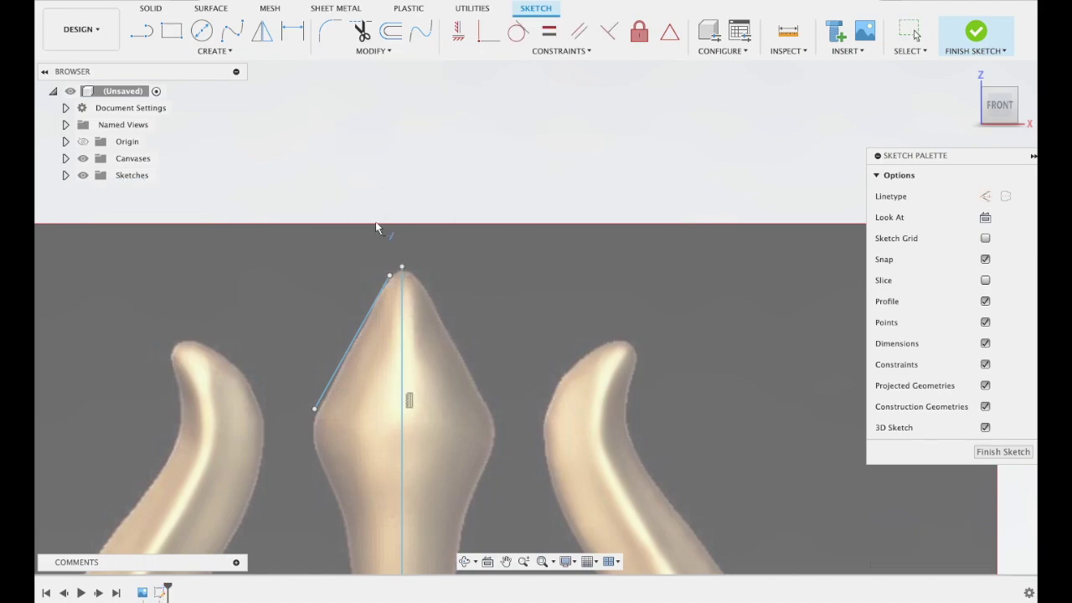
pyautogui.click(380, 289)
pyautogui.click(403, 272)
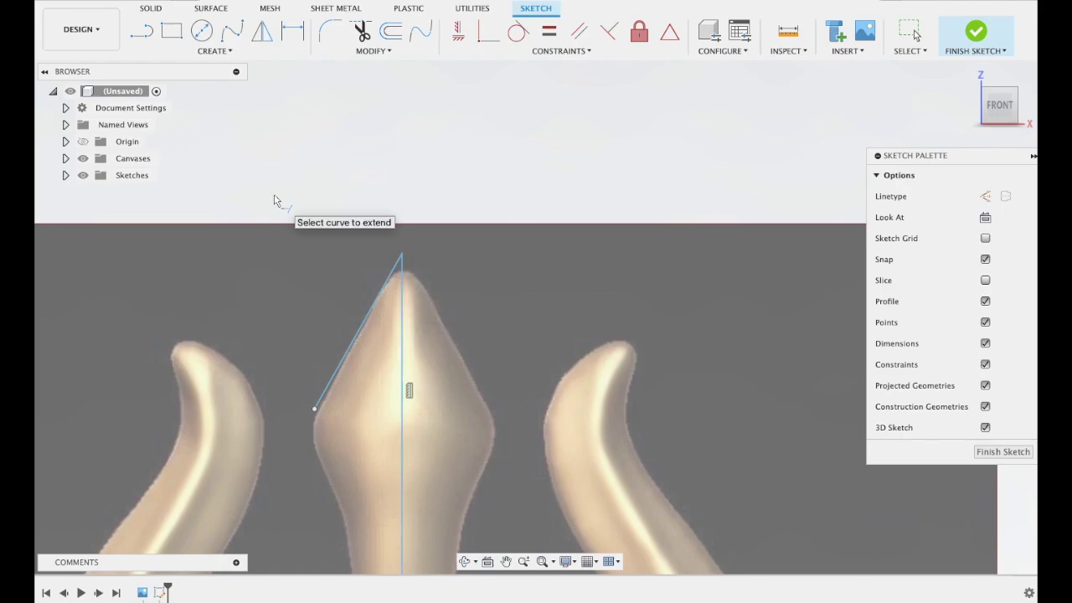
pyautogui.scroll(-2, 281, 233)
pyautogui.scroll(-3, 281, 233)
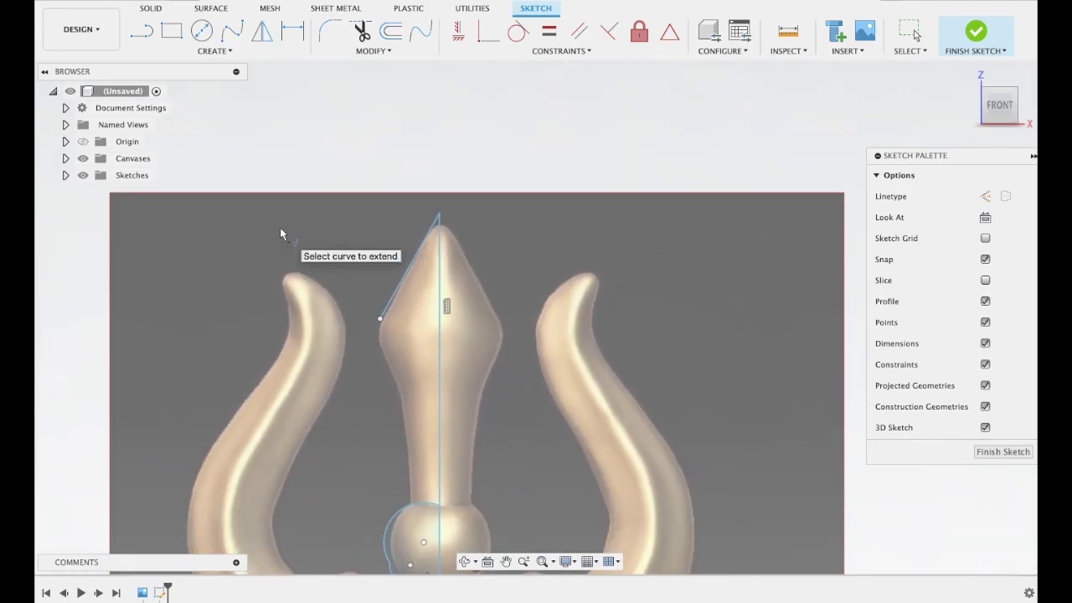
pyautogui.click(201, 51)
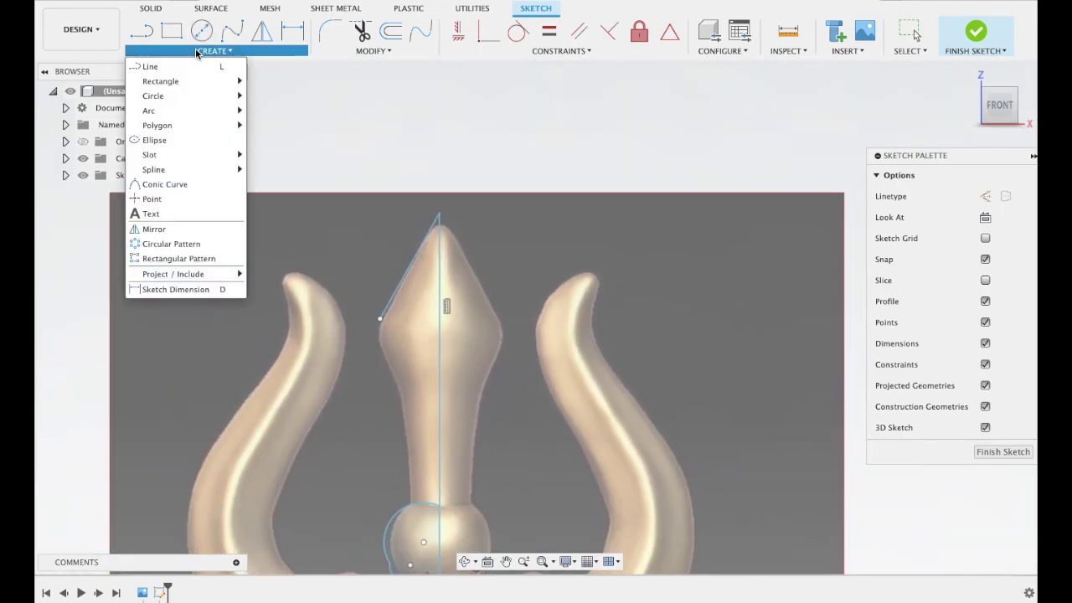
# - Draw a three-point arc from the slanted line's lower end down the spike's side below its corner
pyautogui.moveTo(149, 111)
pyautogui.click(269, 111)
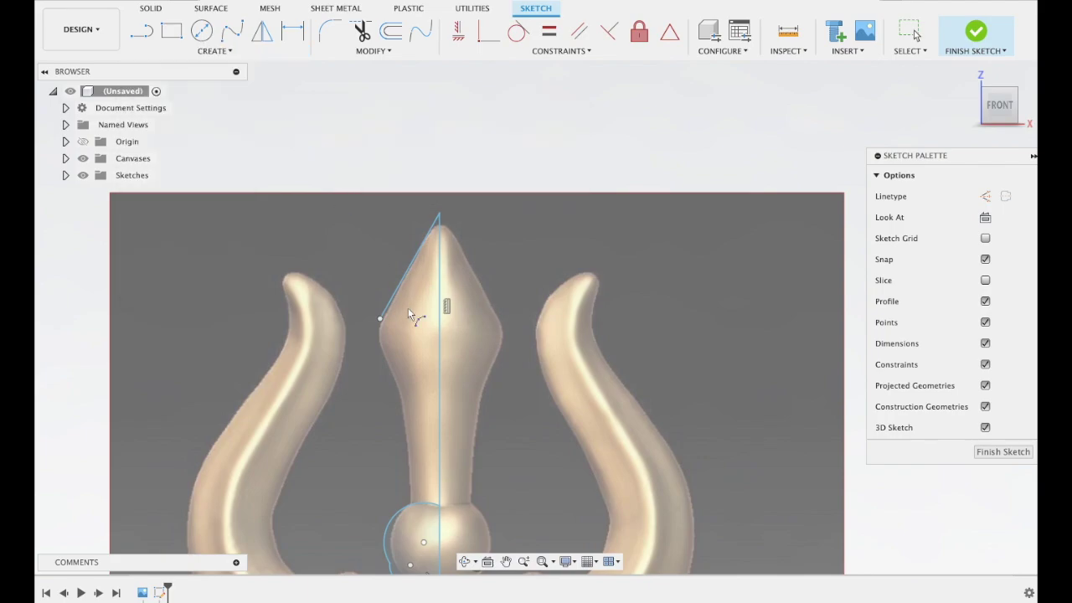
pyautogui.click(381, 319)
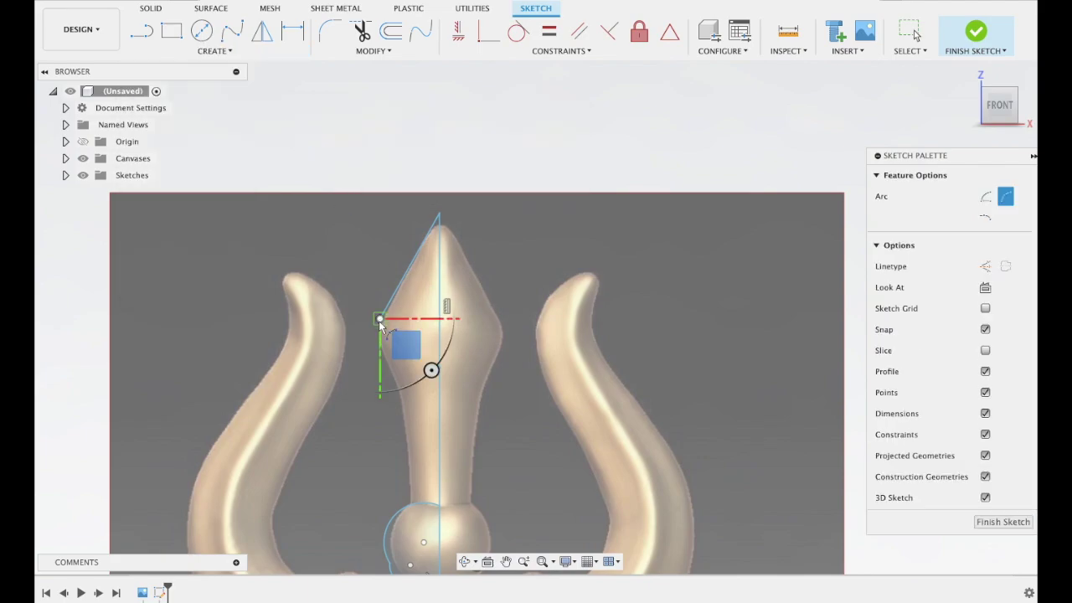
pyautogui.click(388, 366)
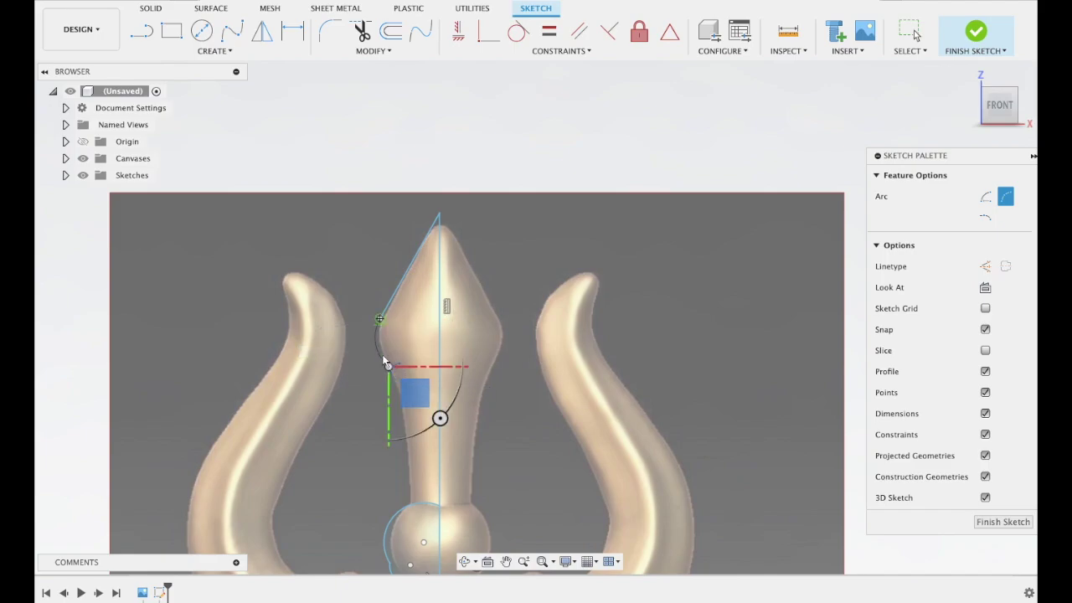
pyautogui.click(378, 352)
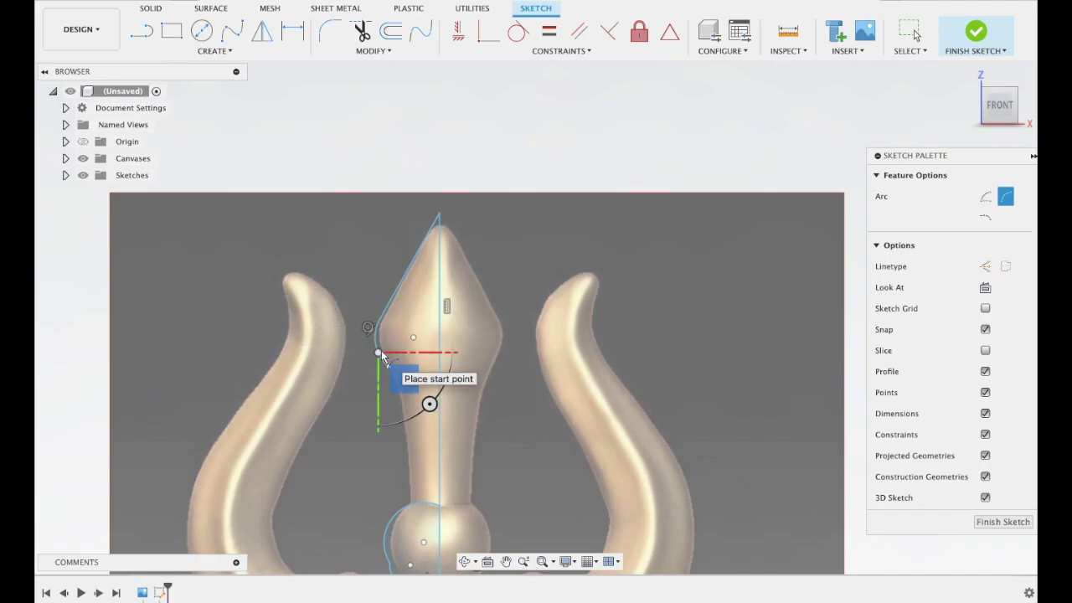
pyautogui.click(143, 31)
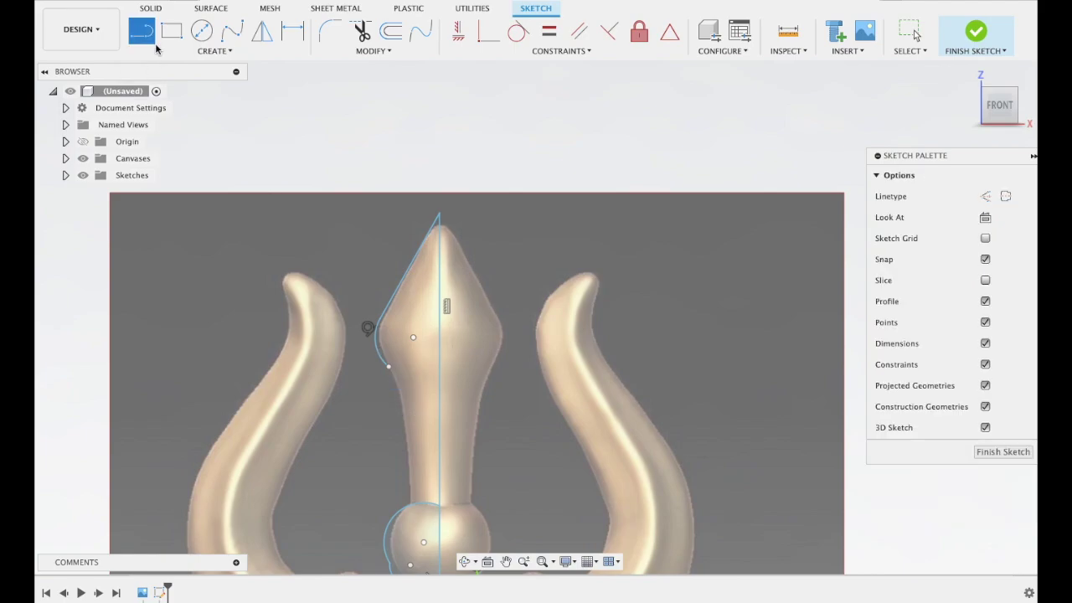
pyautogui.moveTo(389, 369); pyautogui.dragTo(400, 391)
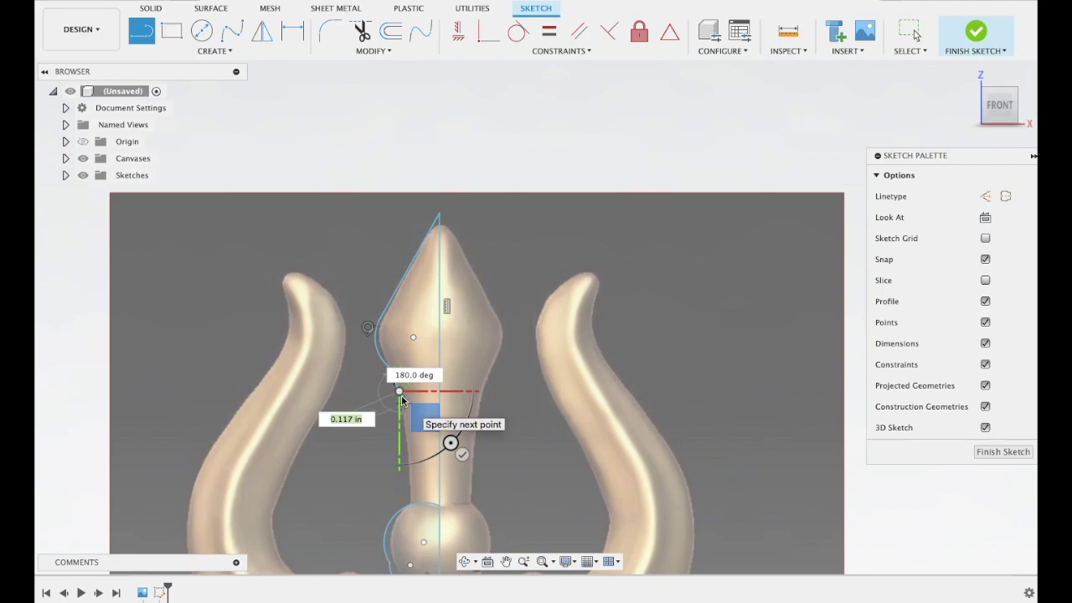
pyautogui.press('Escape')
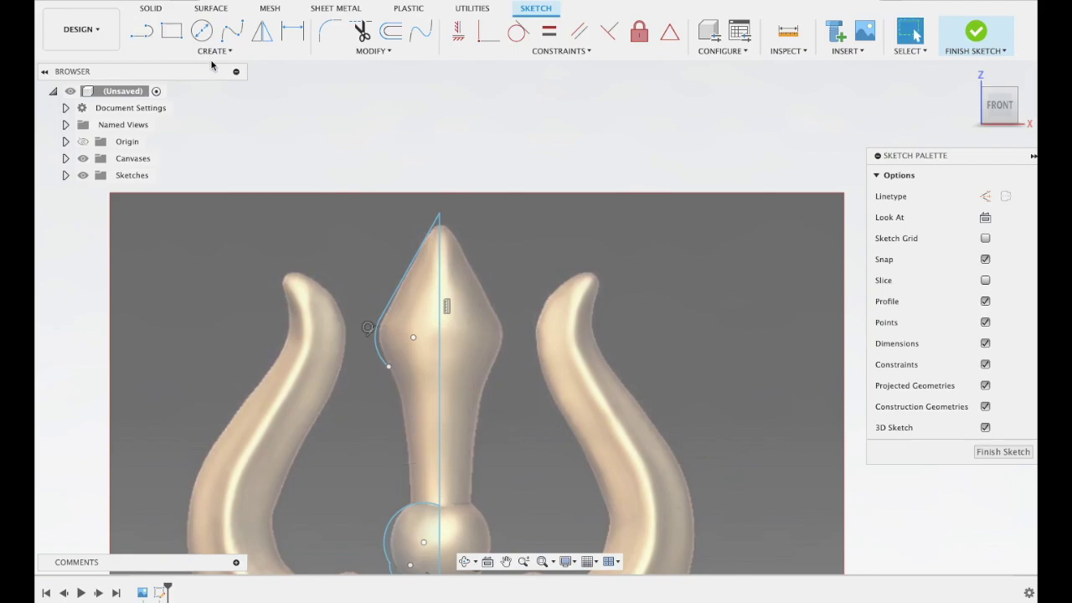
# - Draw a three-point arc along the shaft's left edge from below the bulge to the ball's top
pyautogui.click(208, 51)
pyautogui.moveTo(184, 110)
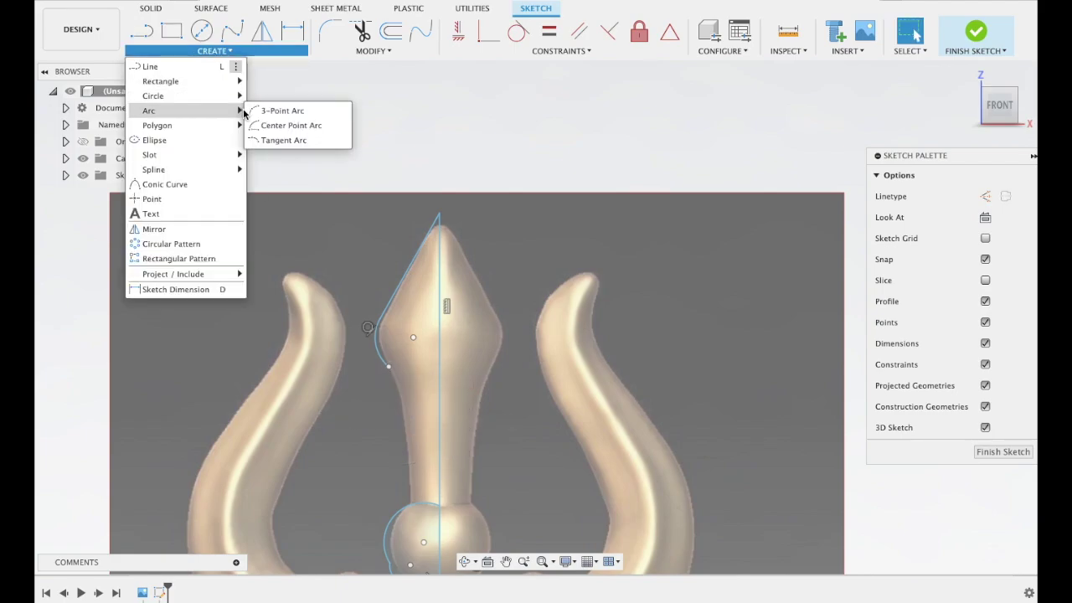
pyautogui.click(264, 110)
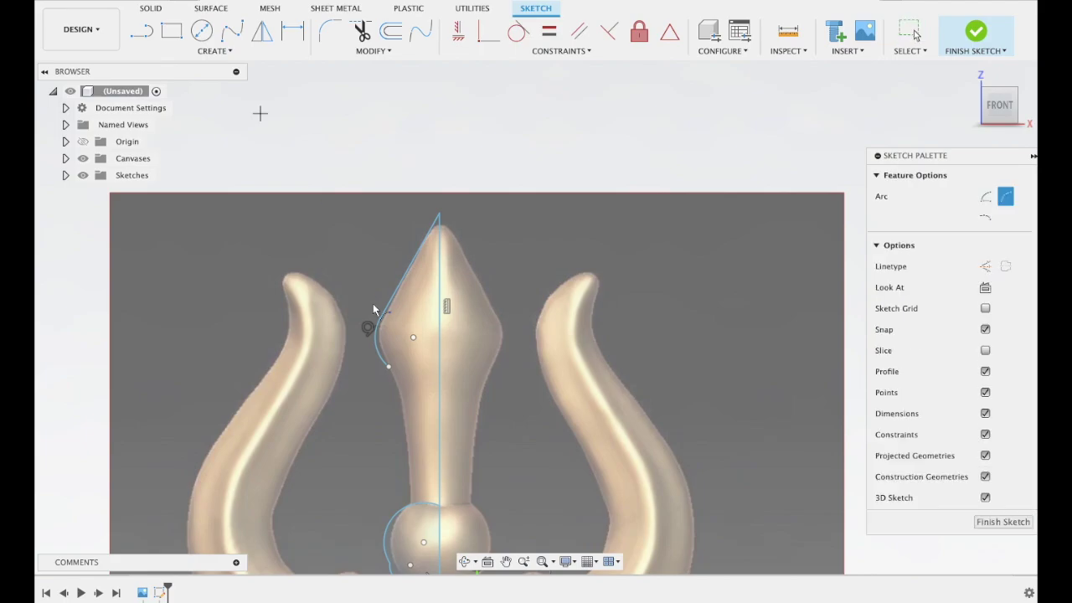
pyautogui.click(389, 366)
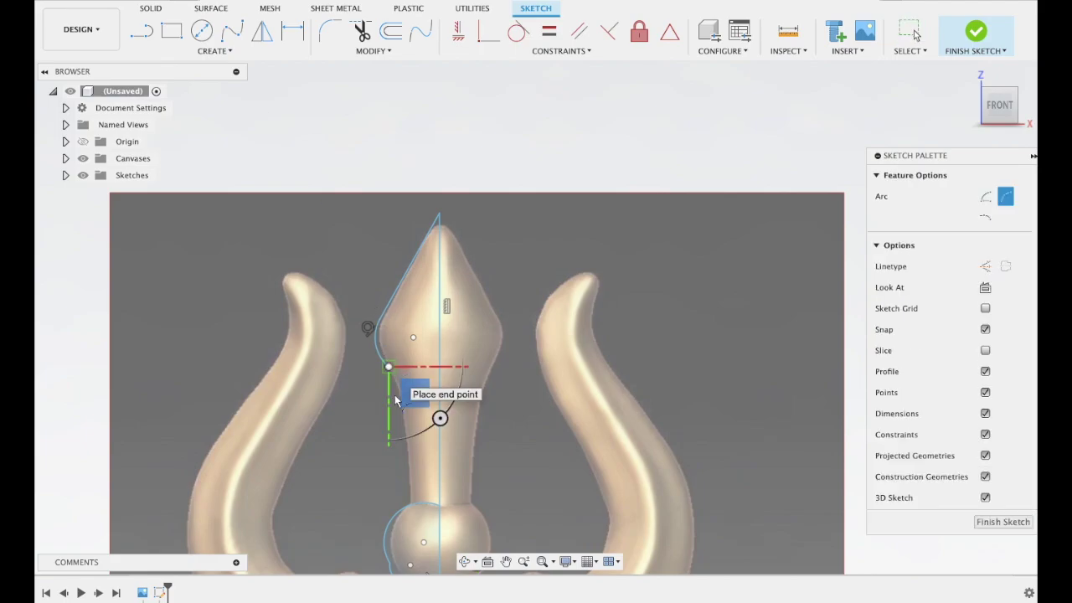
pyautogui.click(412, 503)
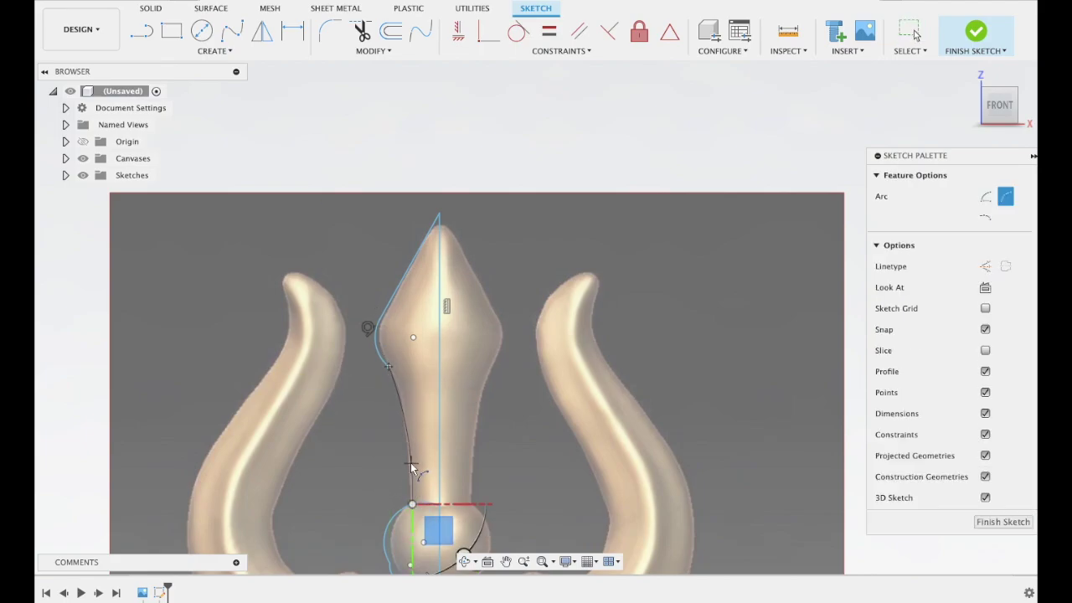
pyautogui.click(408, 462)
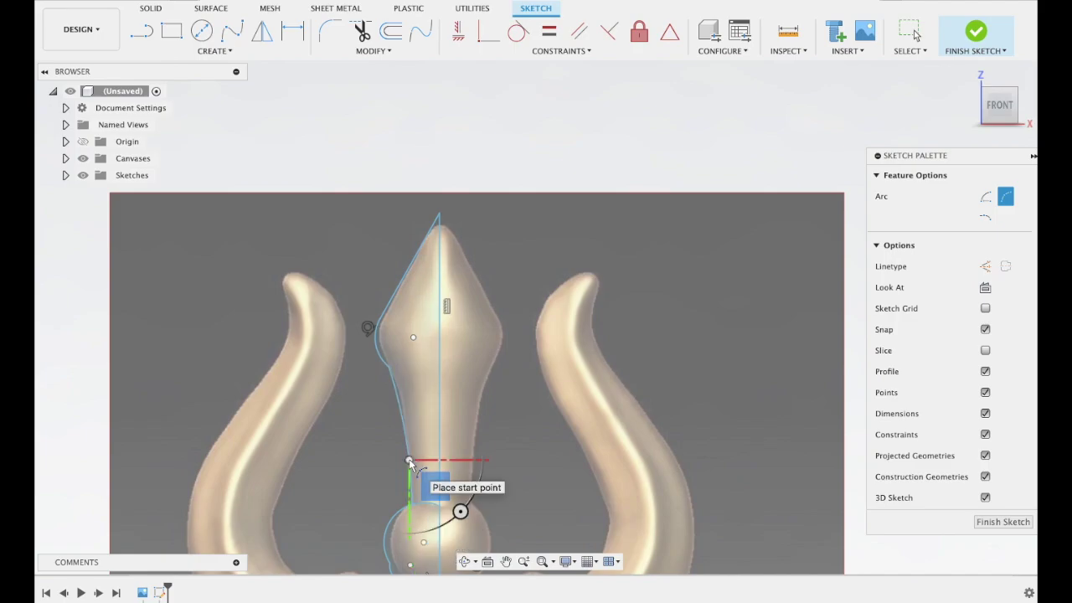
# - Trim away the stray curve piece at the top of the ball
pyautogui.click(365, 38)
pyautogui.click(424, 501)
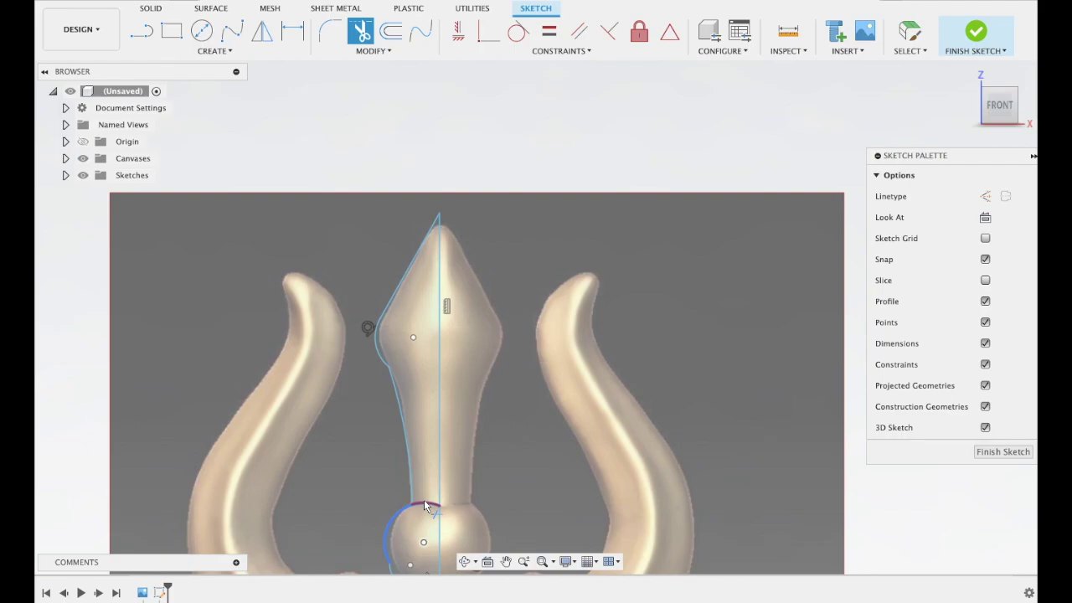
pyautogui.scroll(1, 423, 501)
pyautogui.scroll(1, 423, 501)
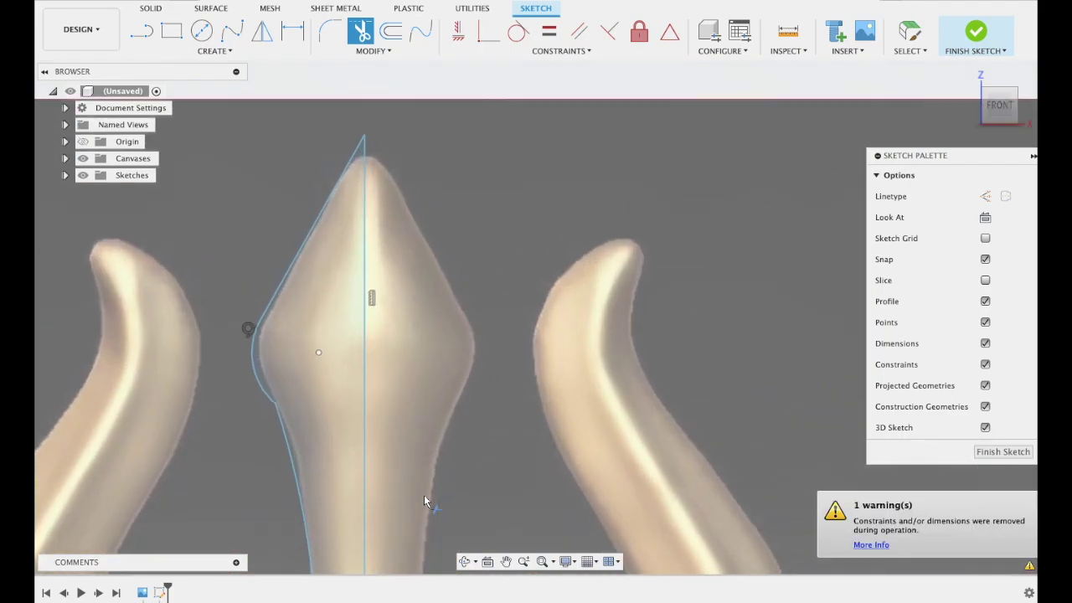
pyautogui.scroll(1, 424, 501)
pyautogui.scroll(1, 424, 501)
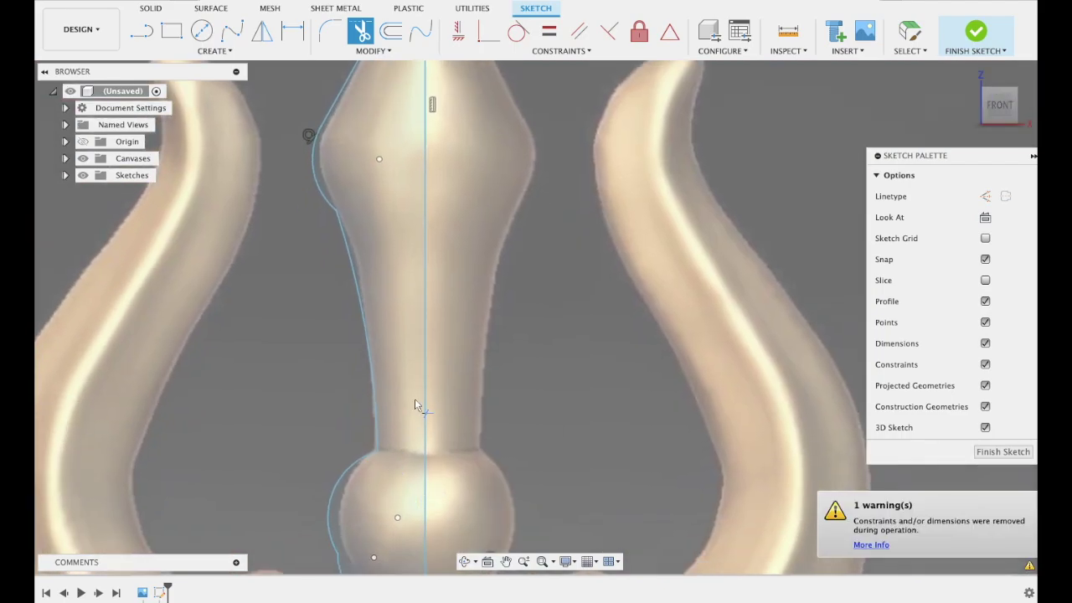
# - Fillet the shaft arc and the bulge curve with a 0.80 in radius
pyautogui.click(330, 32)
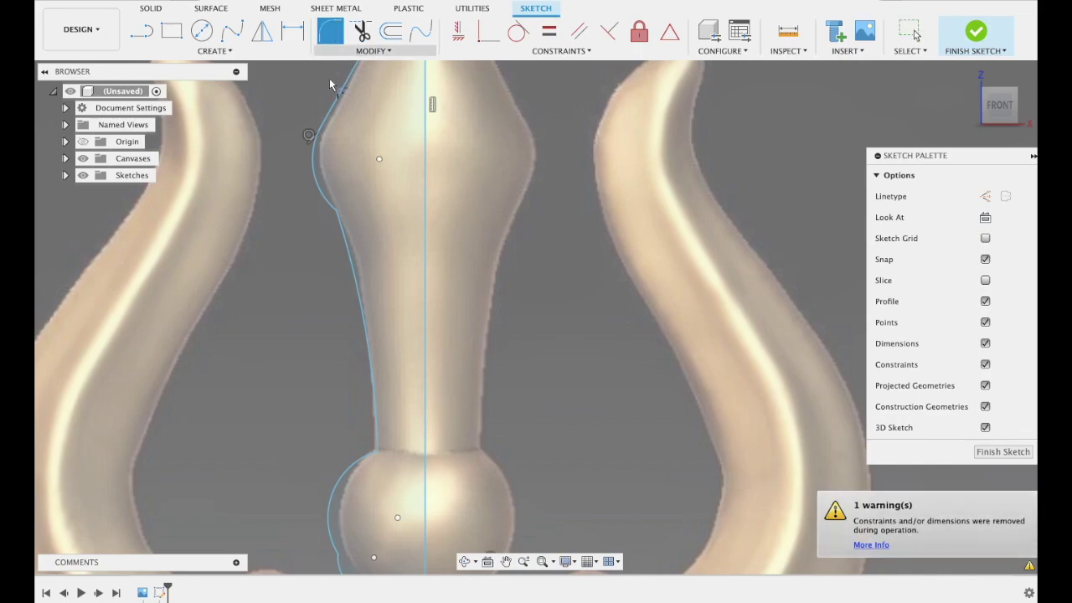
pyautogui.click(337, 210)
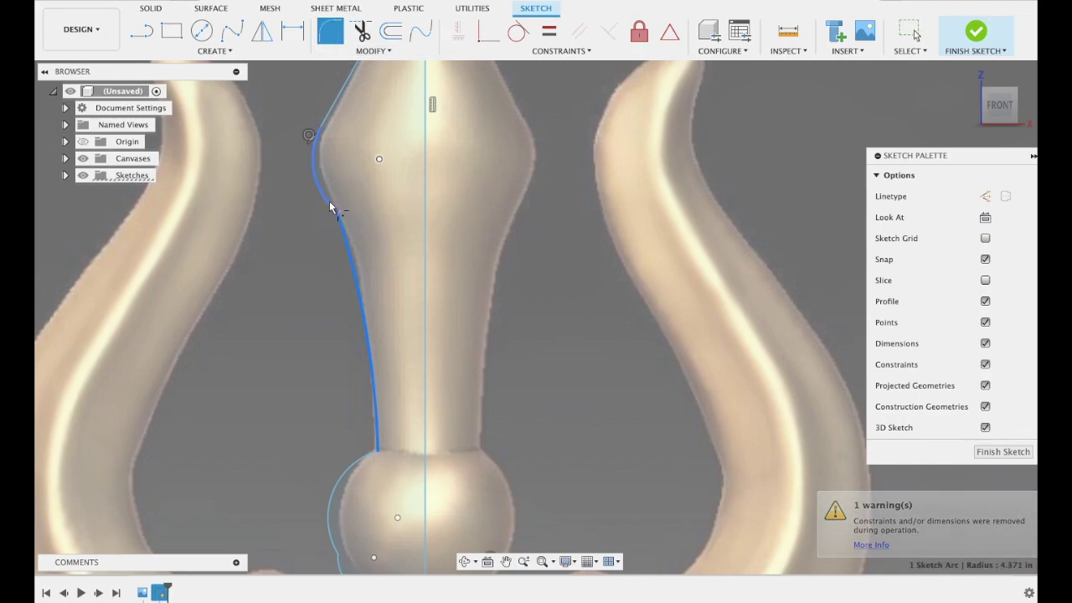
pyautogui.click(343, 206)
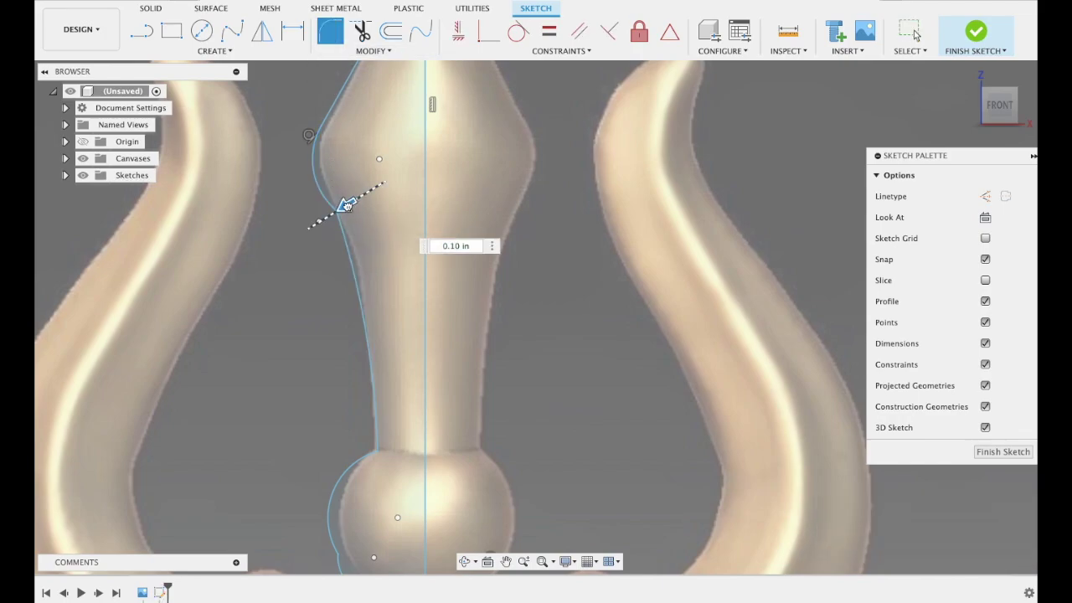
pyautogui.press('Return')
pyautogui.scroll(-2, 334, 231)
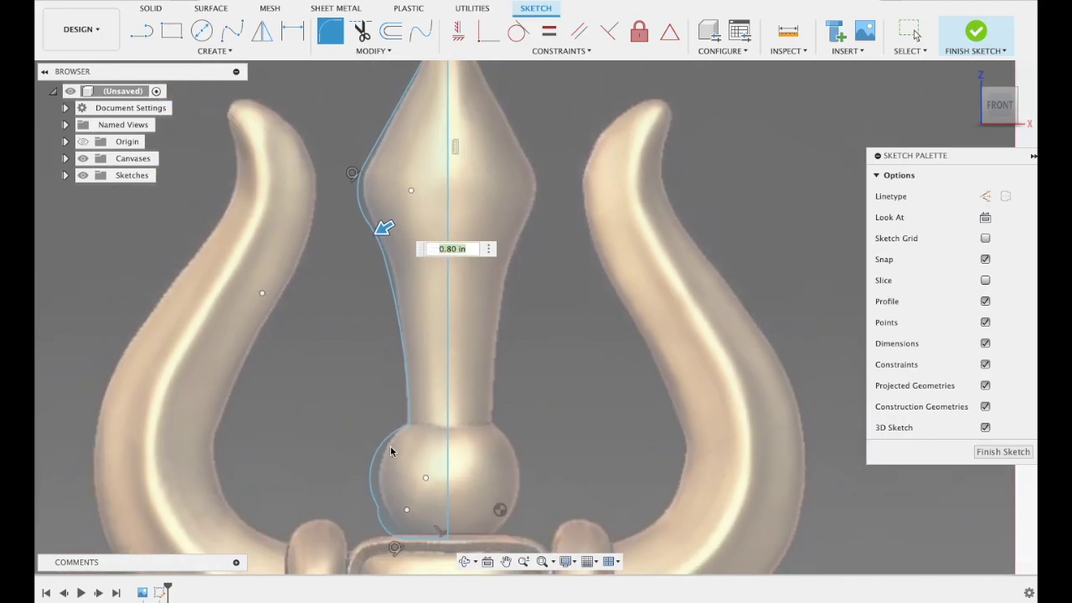
# - Try fillets of 1.20 in and 1.10 in at the ball, cancelling both when they fail
pyautogui.click(383, 521)
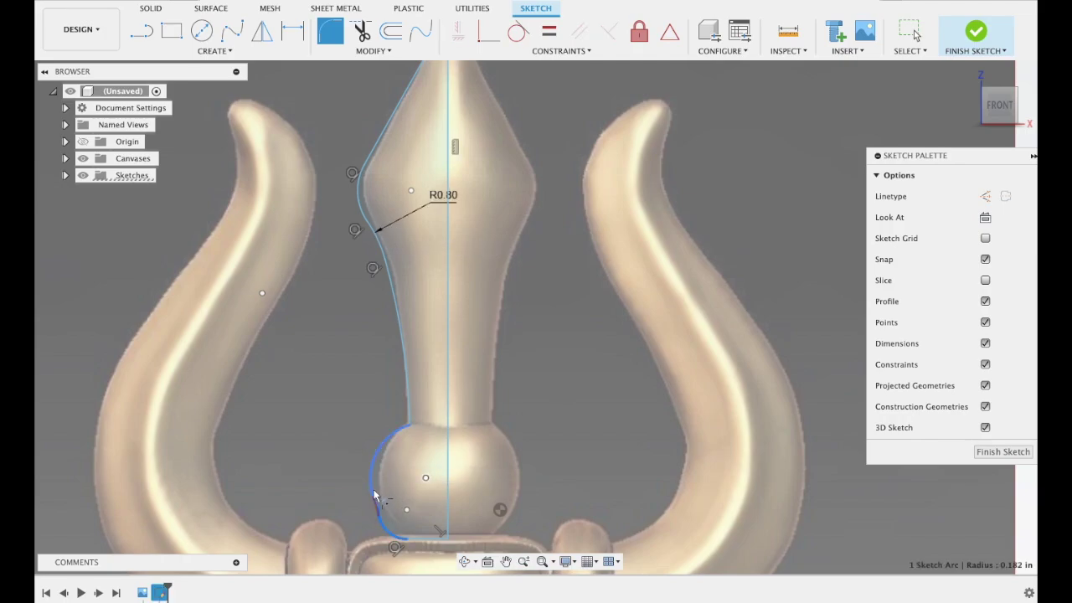
pyautogui.click(385, 499)
pyautogui.moveTo(393, 512); pyautogui.dragTo(390, 507)
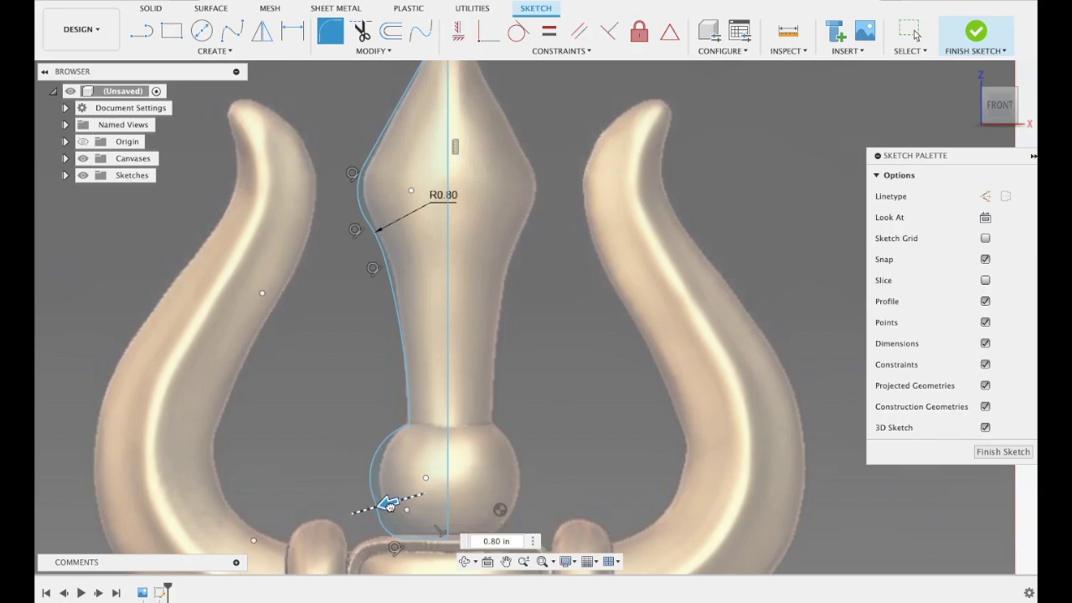
pyautogui.press('Escape')
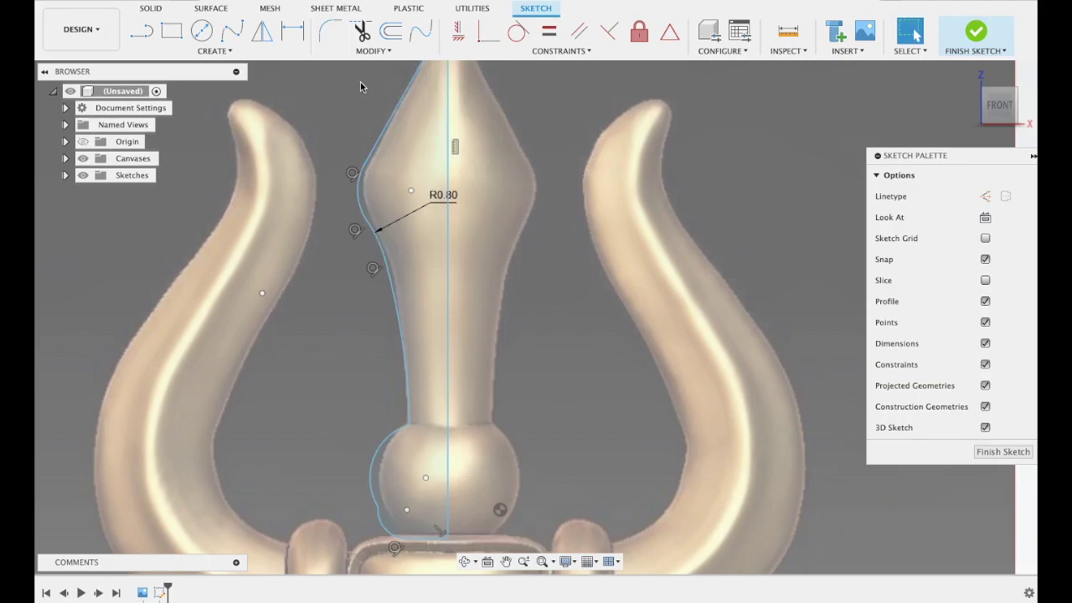
pyautogui.click(321, 34)
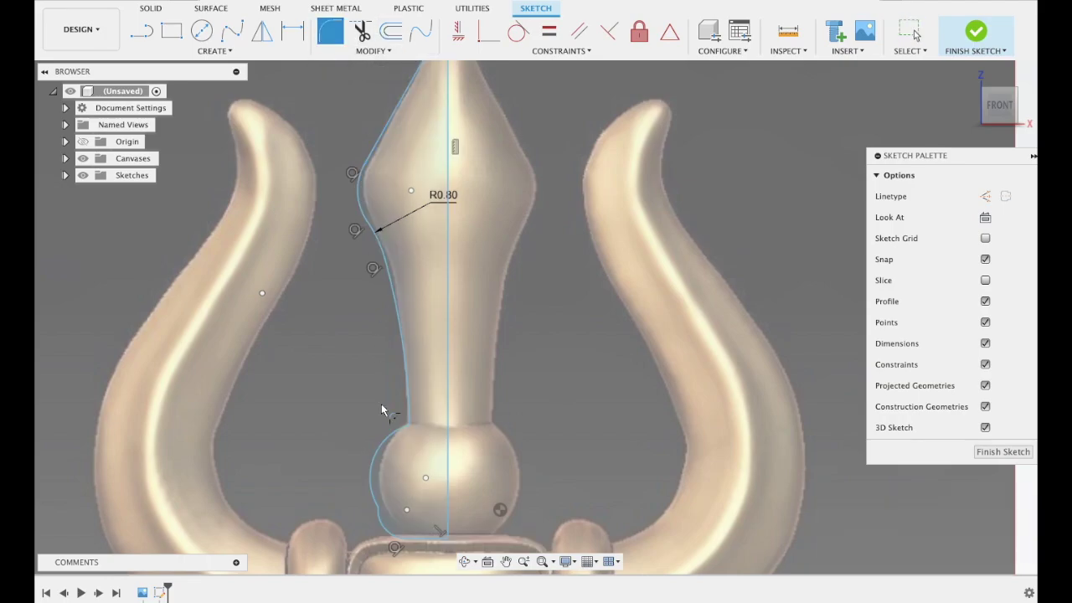
pyautogui.click(381, 509)
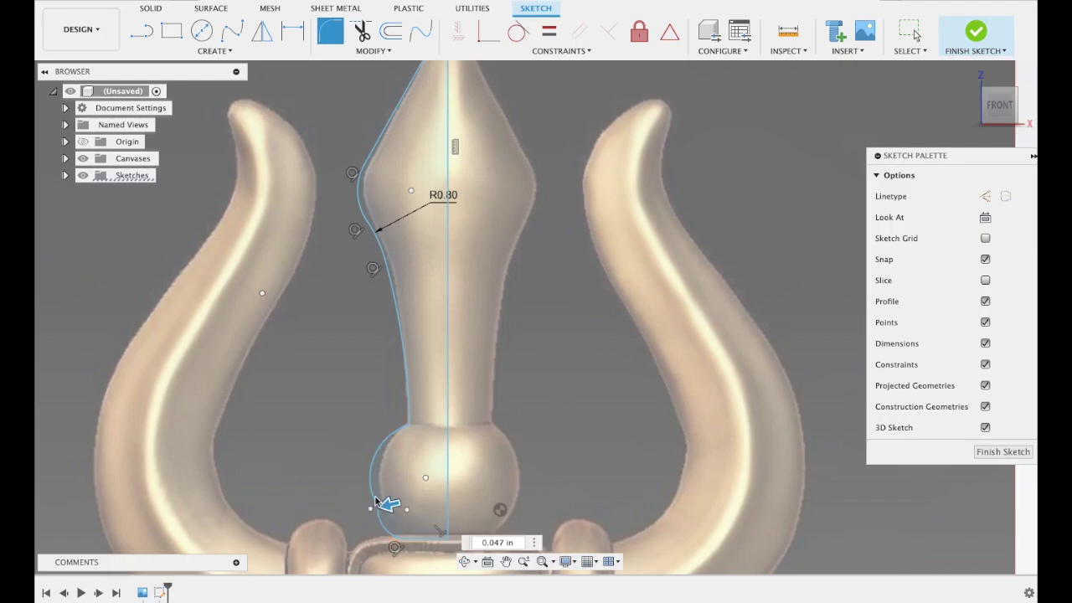
pyautogui.moveTo(390, 505); pyautogui.dragTo(342, 520)
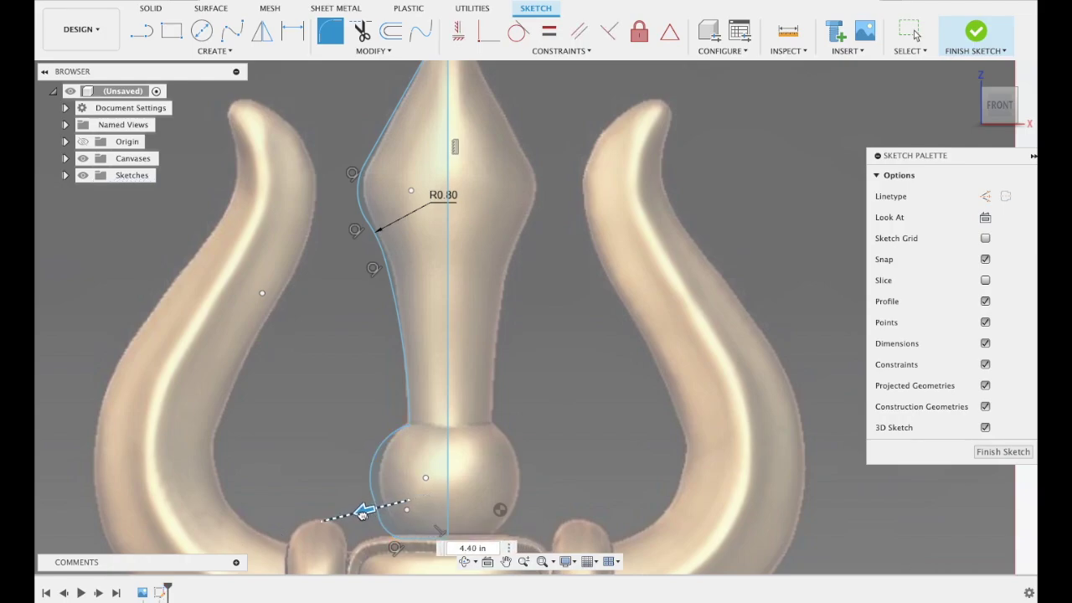
pyautogui.press('Escape')
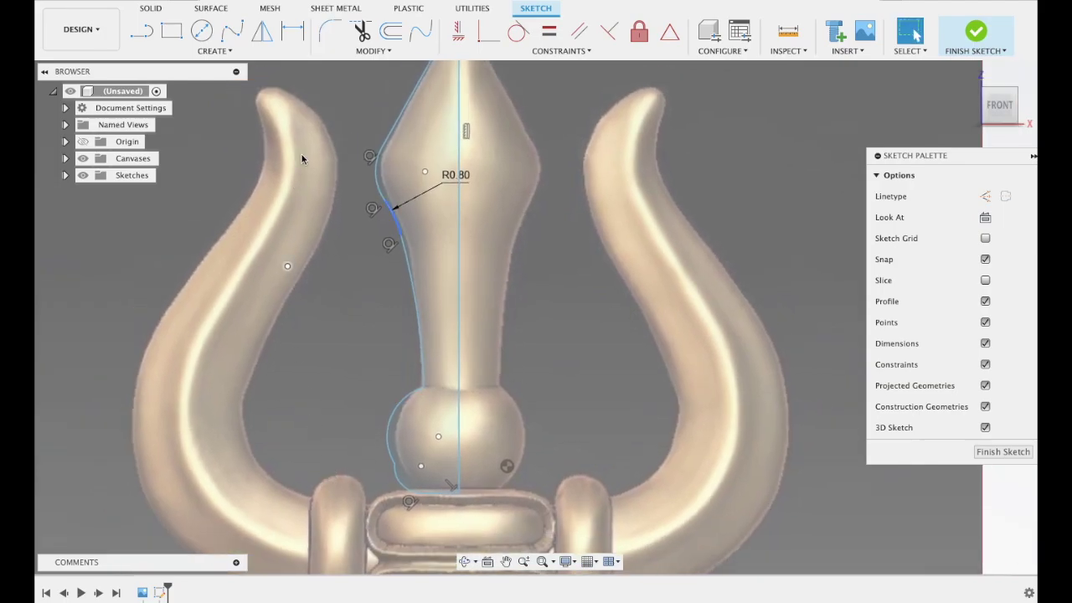
pyautogui.click(362, 31)
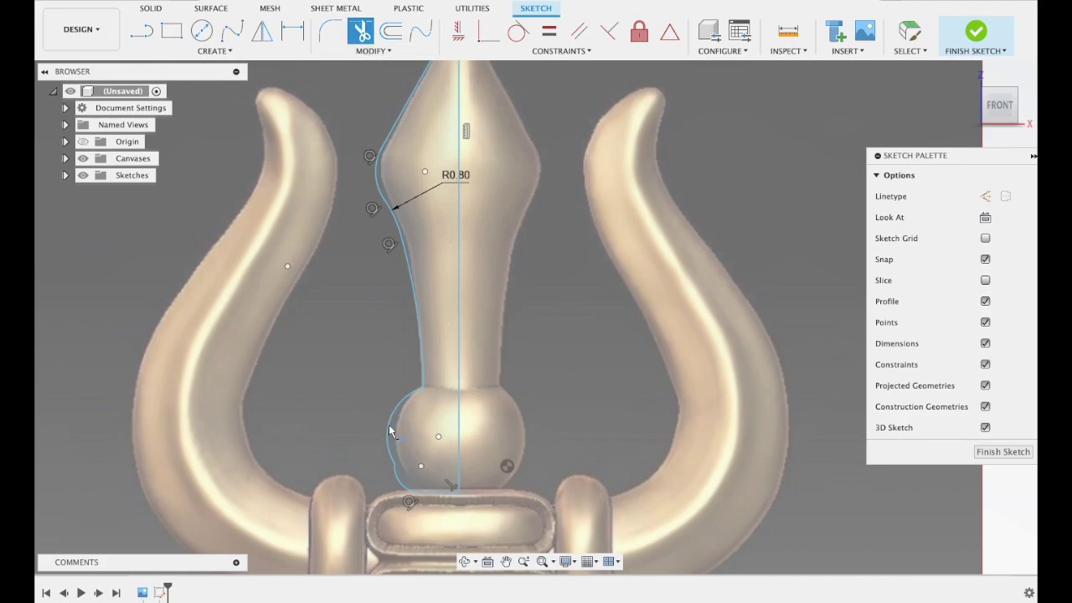
# - Trim the old ball curves, redraw the ball's left side as one arc from shaft to base, and finish the sketch
pyautogui.click(404, 496)
pyautogui.click(389, 441)
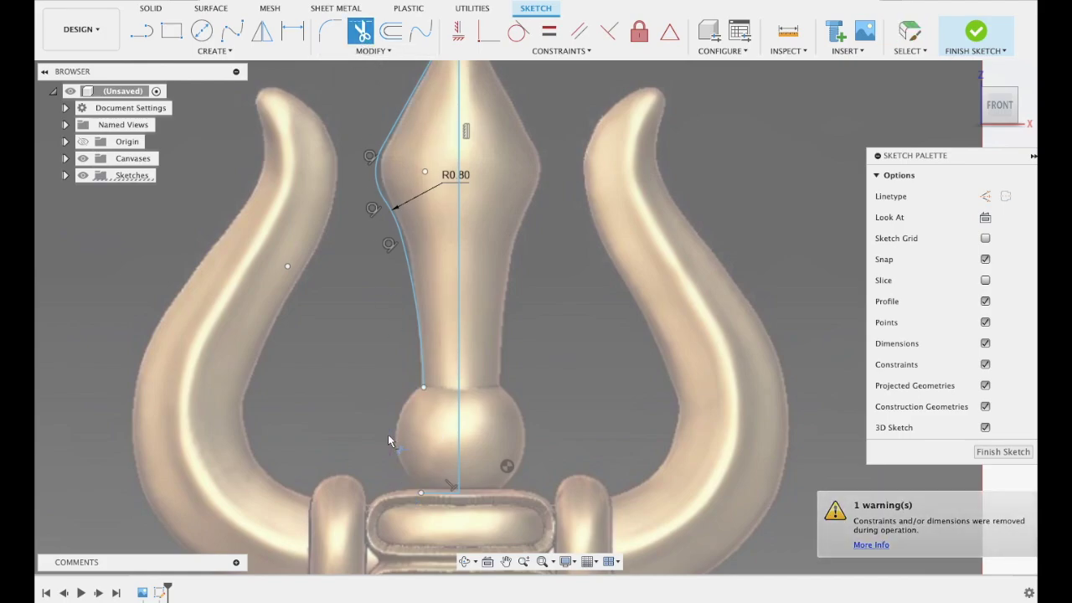
pyautogui.click(213, 51)
pyautogui.moveTo(149, 111)
pyautogui.click(276, 112)
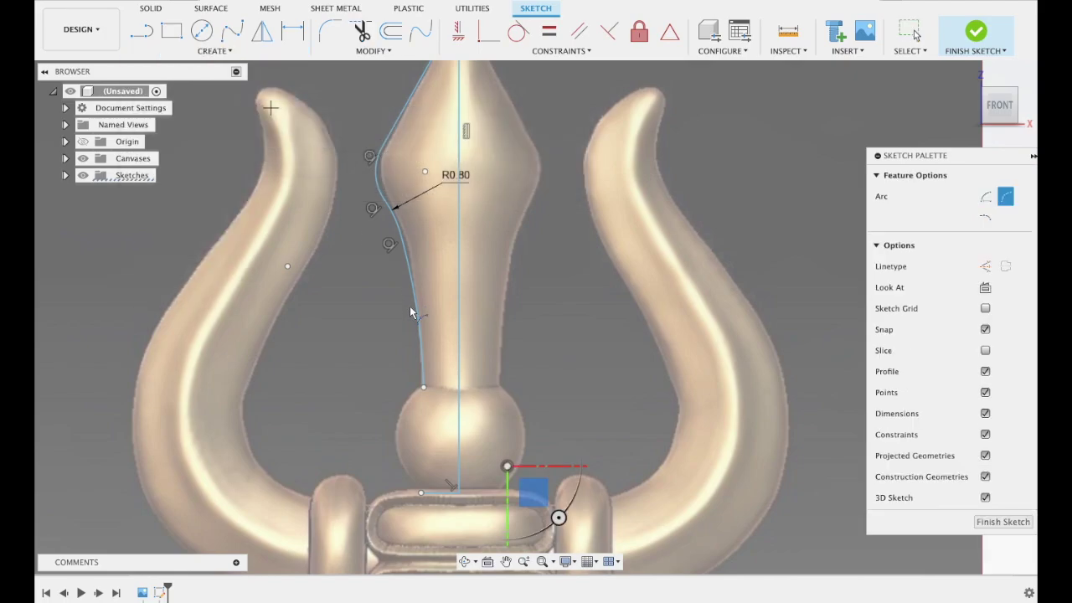
pyautogui.click(423, 386)
pyautogui.click(421, 494)
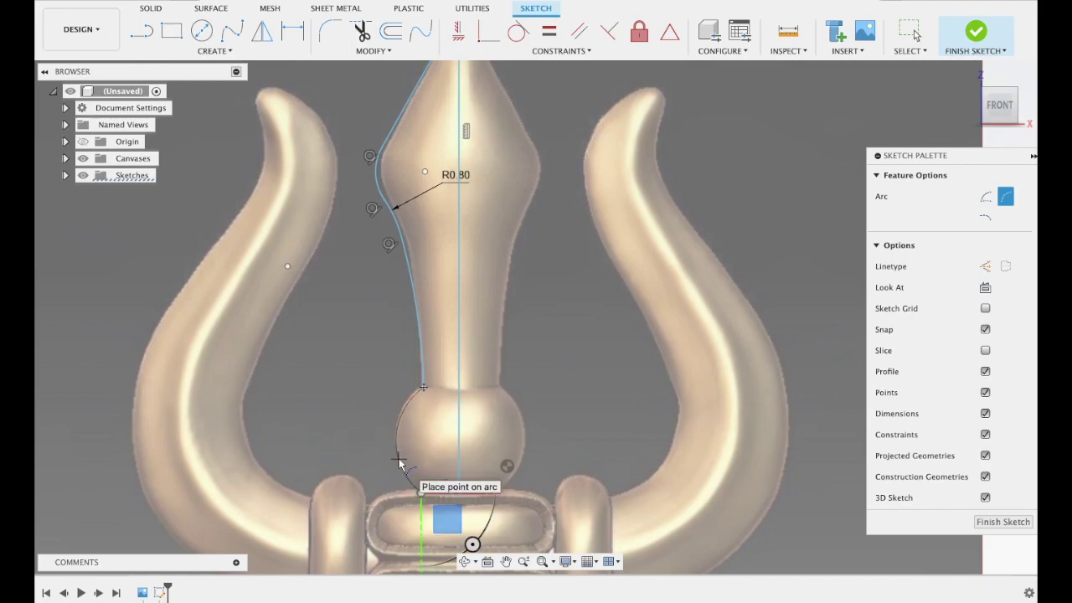
pyautogui.click(396, 457)
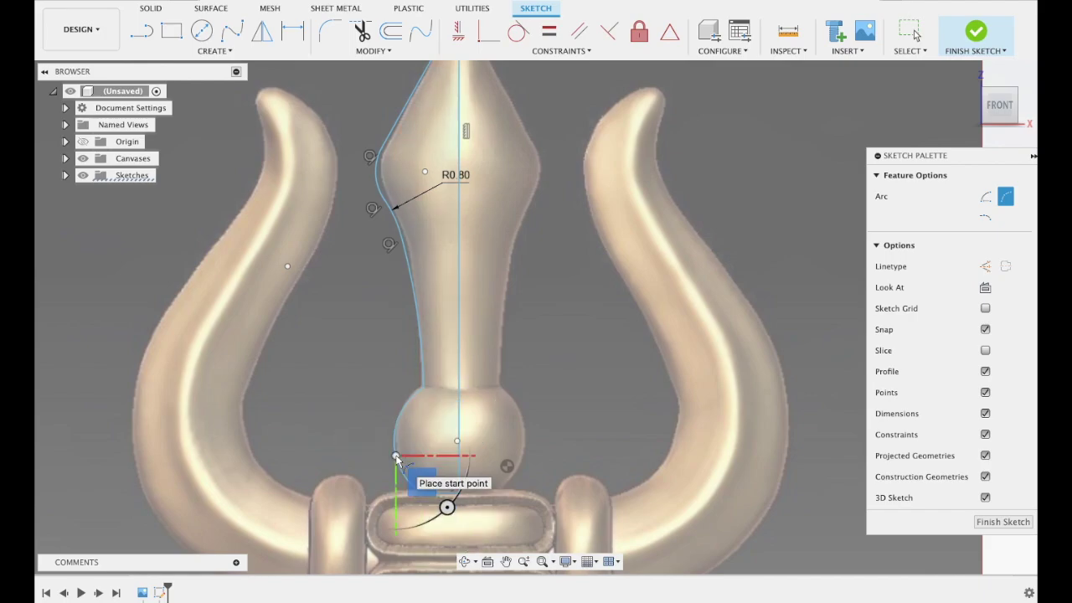
pyautogui.press('Escape')
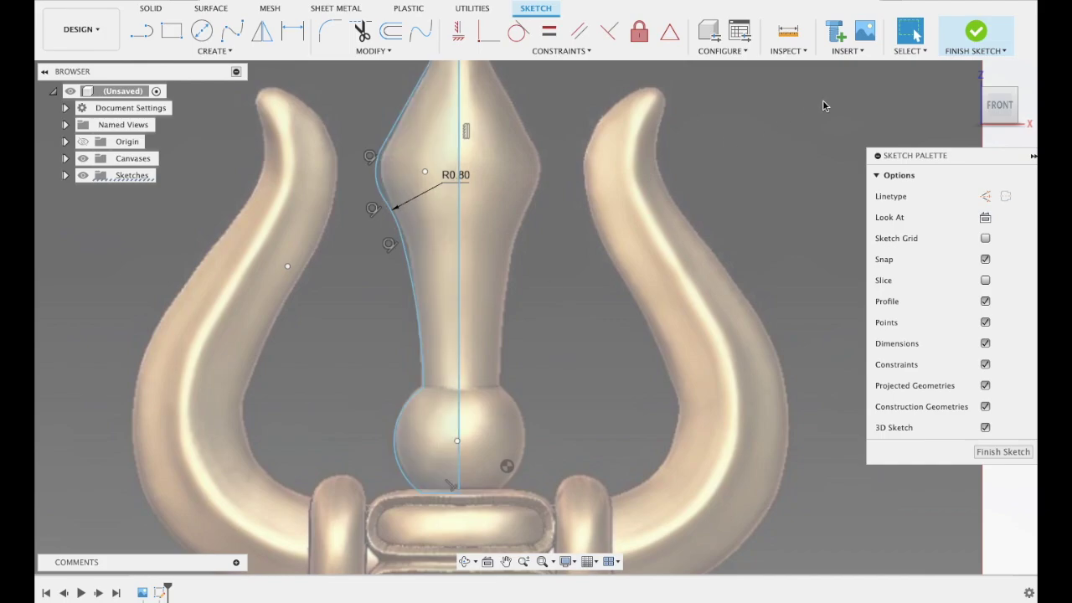
pyautogui.scroll(-2, 823, 100)
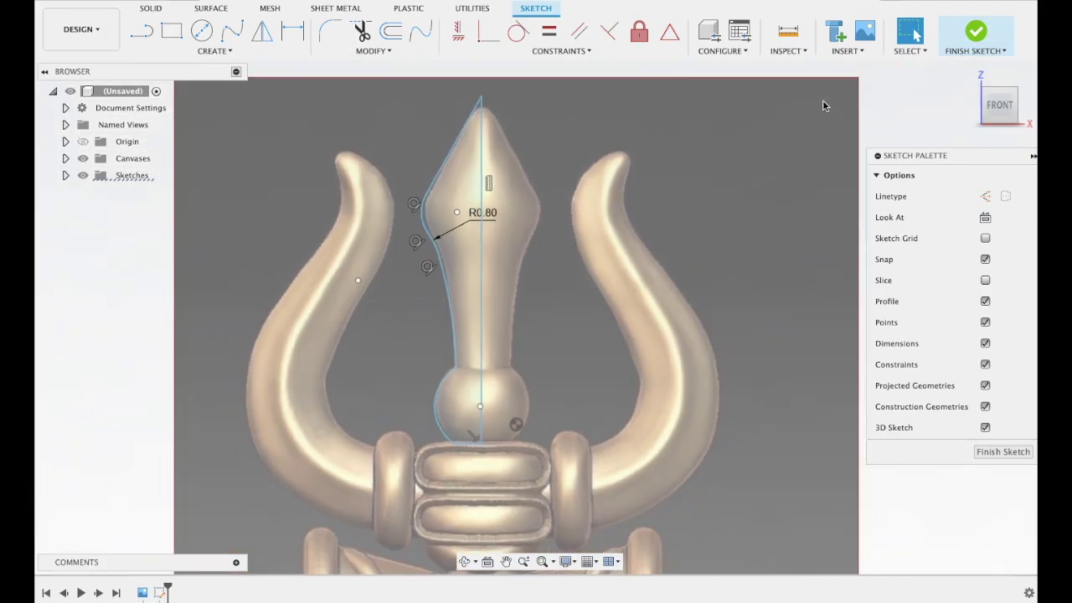
pyautogui.click(980, 32)
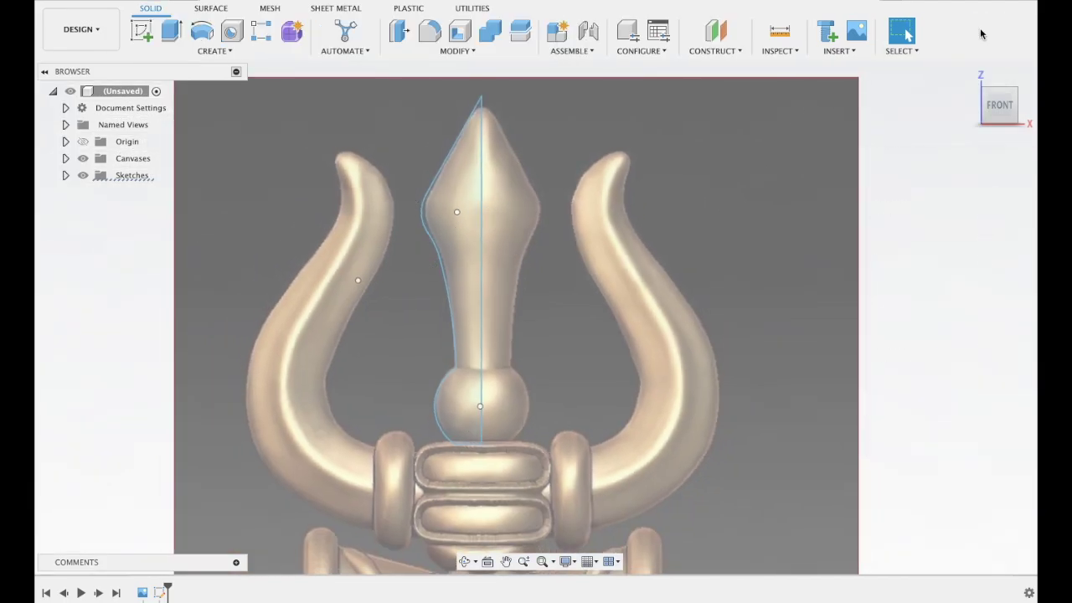
# - Revolve the half-profile around the centre line into a solid spike and view it from the front
pyautogui.click(206, 31)
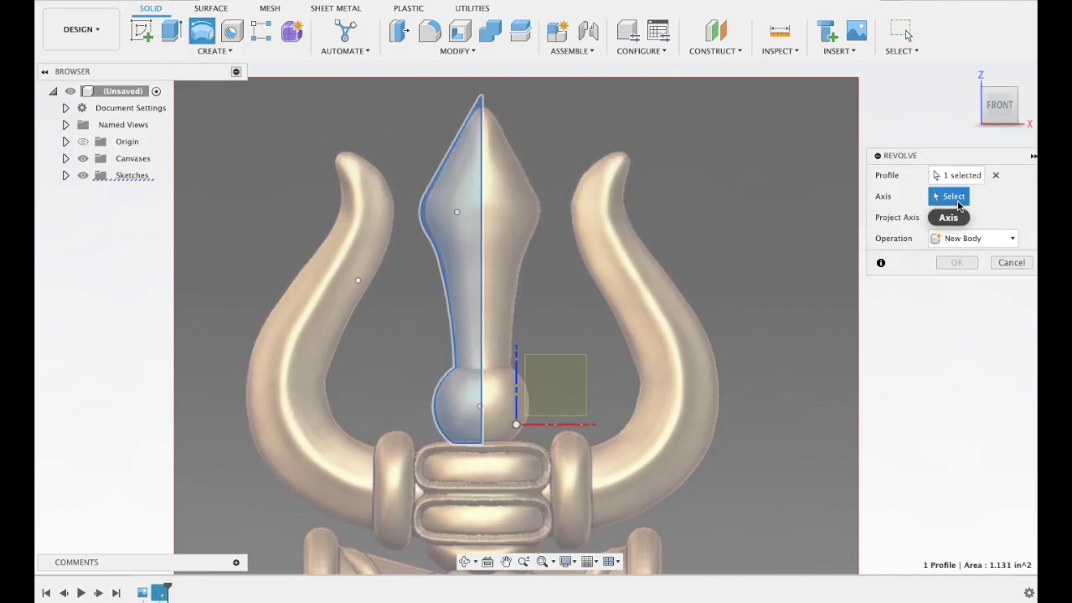
pyautogui.click(483, 300)
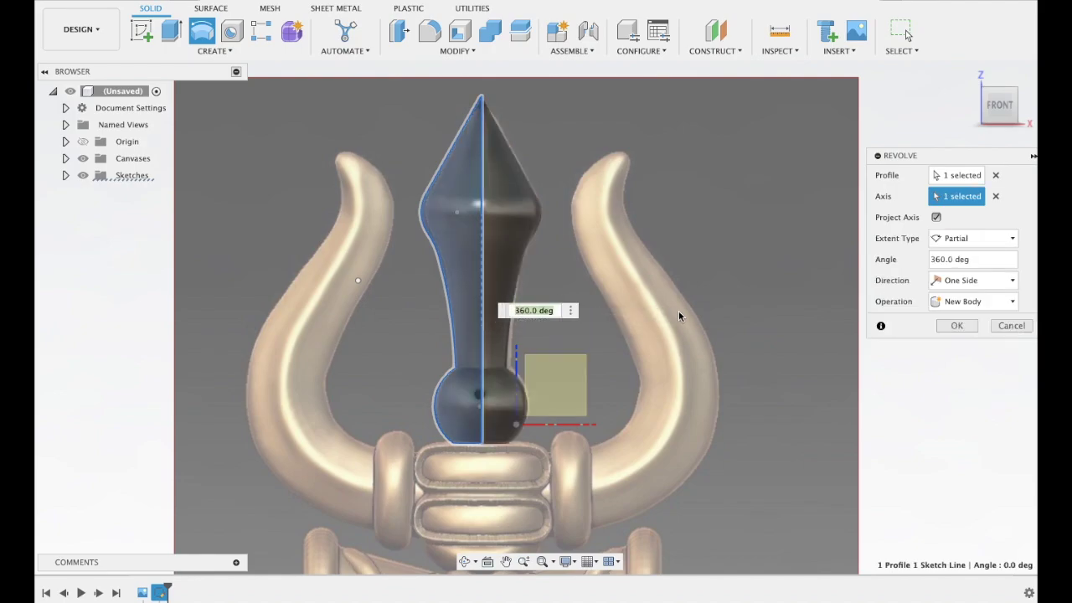
pyautogui.click(957, 325)
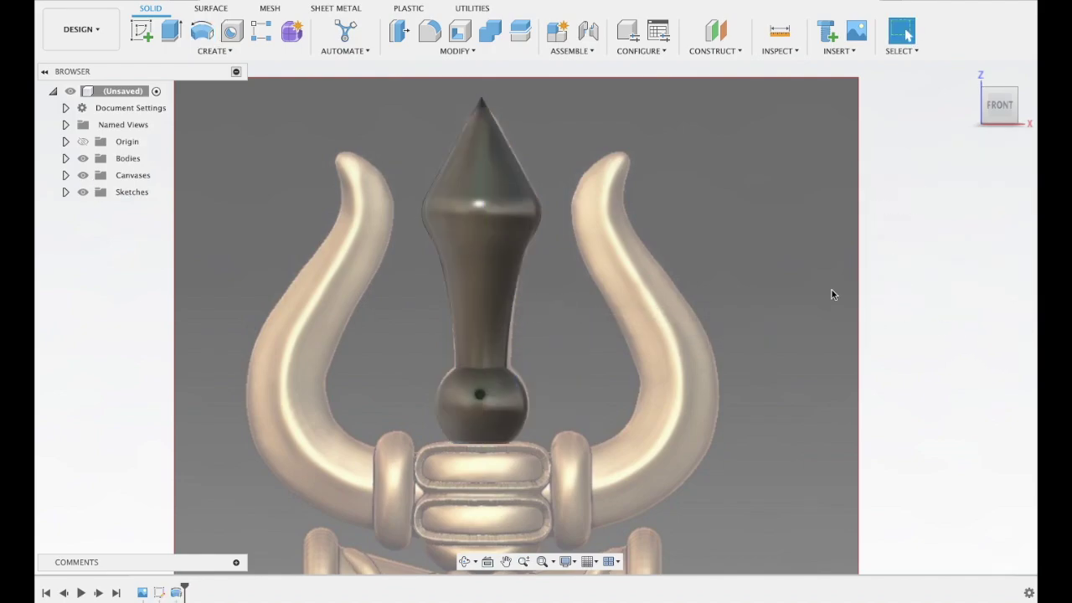
pyautogui.scroll(-2, 838, 288)
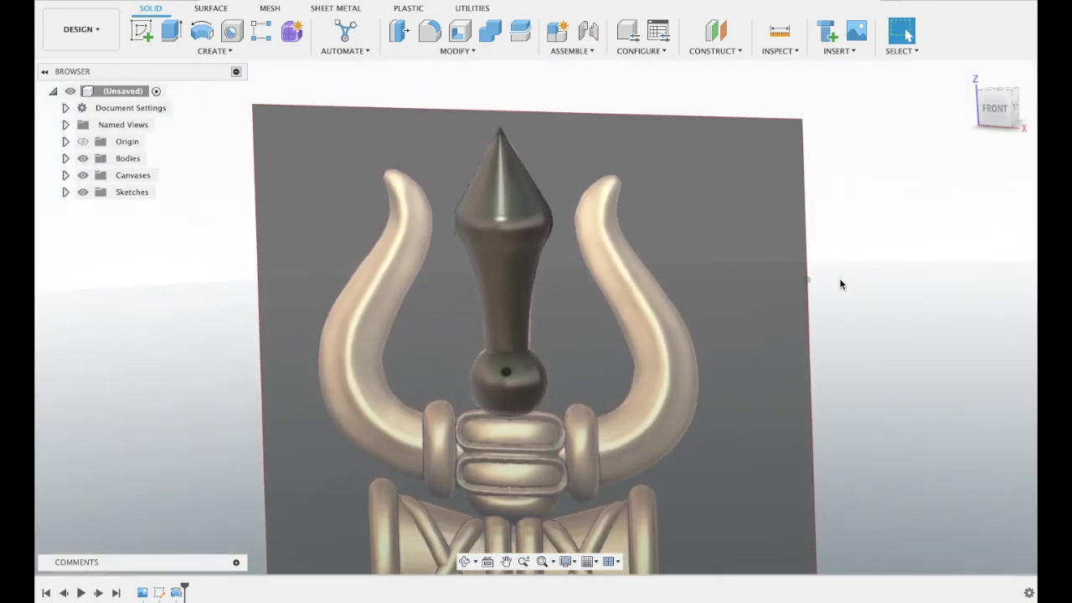
pyautogui.click(995, 107)
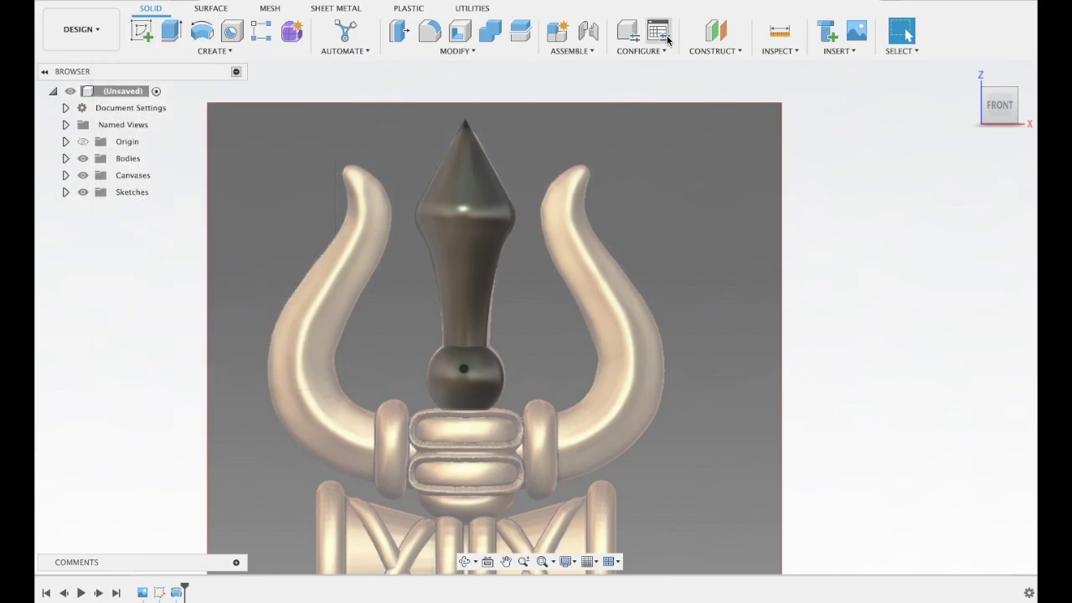
pyautogui.click(142, 34)
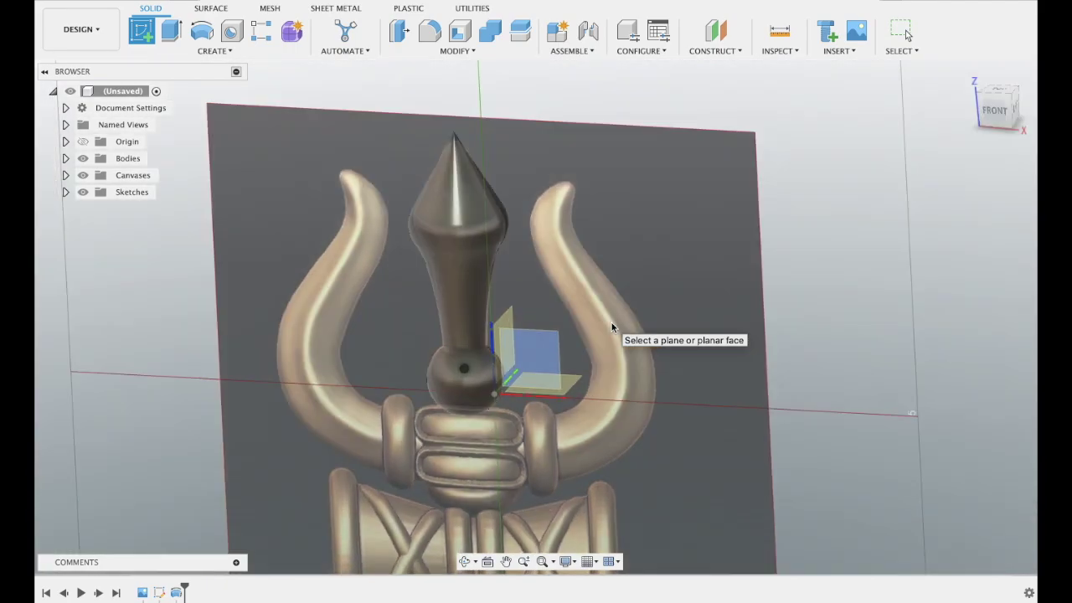
# - Place the new sketch on the front plane, trying and cancelling a spline at the left horn's tip
pyautogui.click(535, 354)
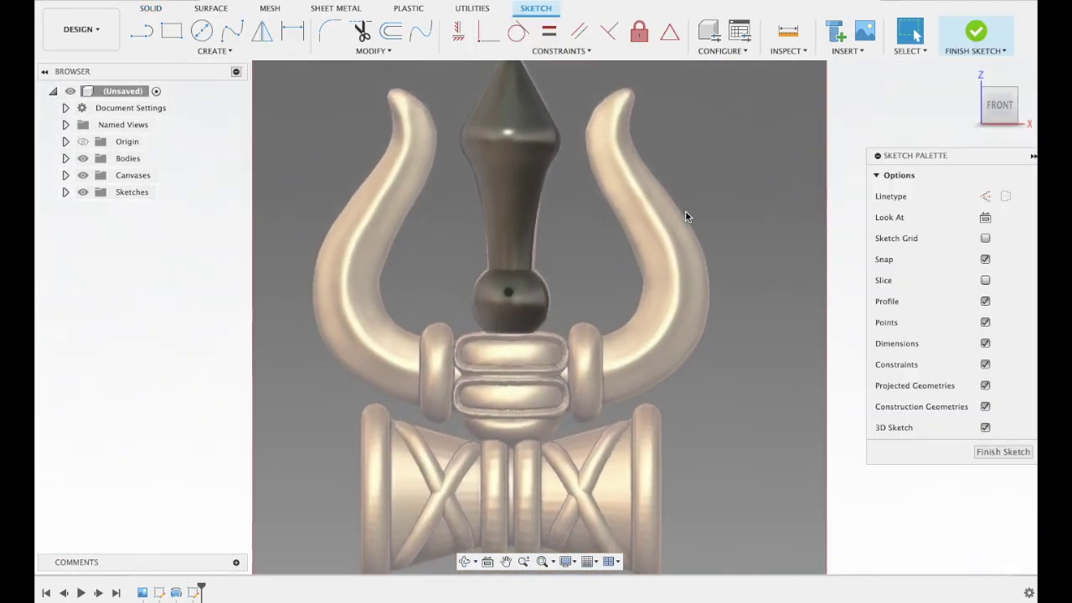
pyautogui.click(232, 31)
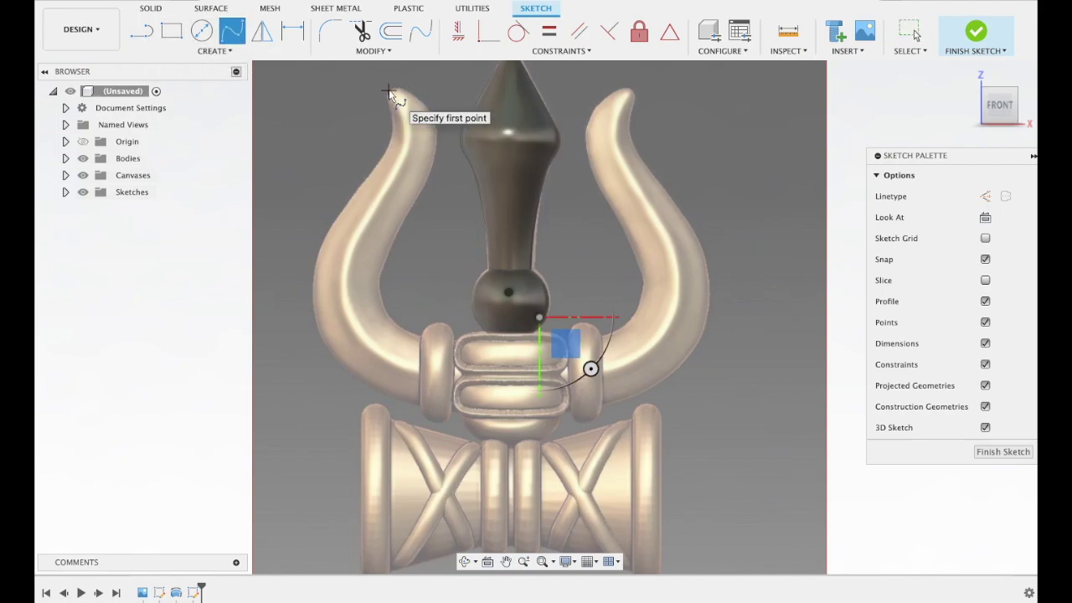
pyautogui.click(389, 90)
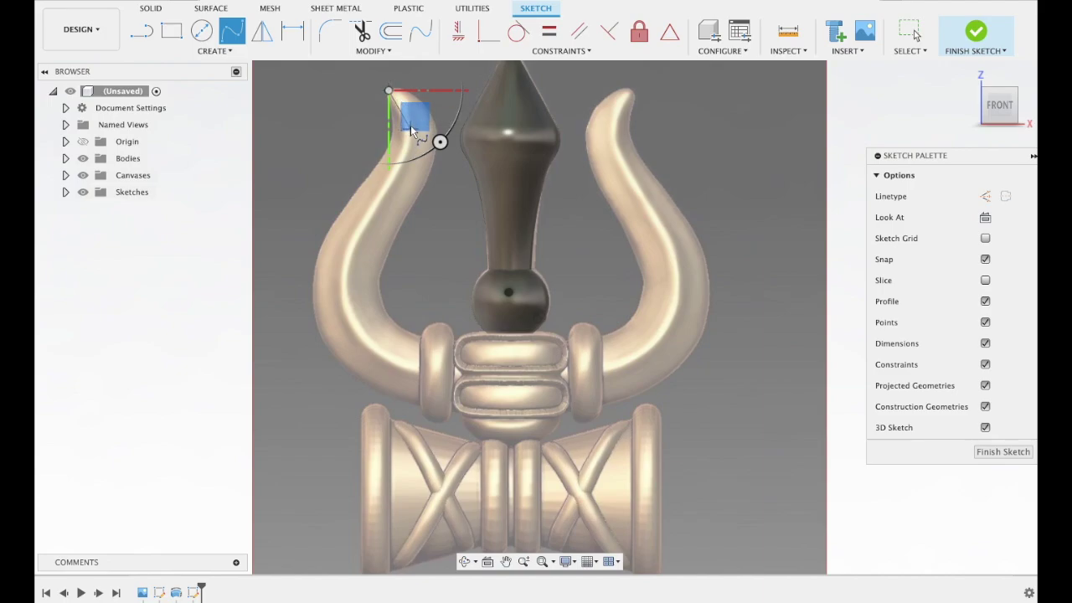
pyautogui.press('Escape')
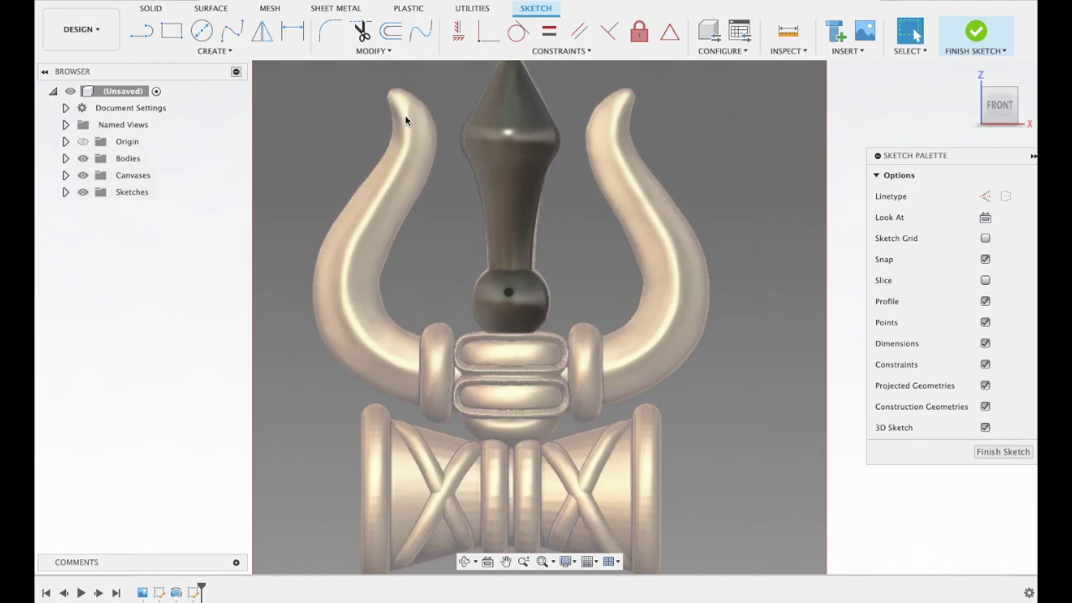
pyautogui.click(221, 51)
pyautogui.moveTo(185, 111)
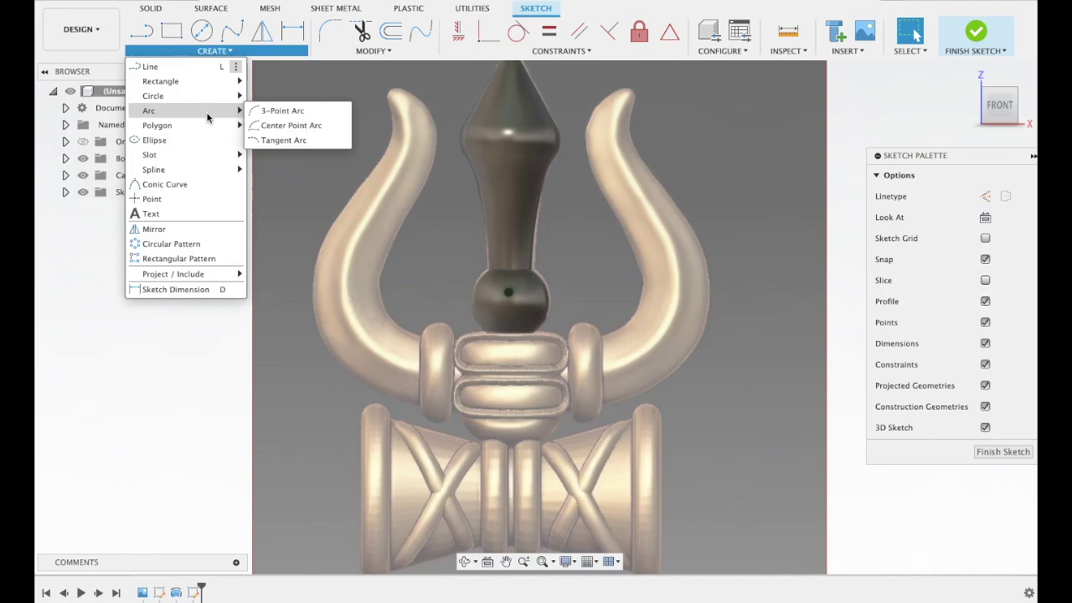
# - Trace the left horn from its tip down toward the band with three connected three-point arcs
pyautogui.click(260, 112)
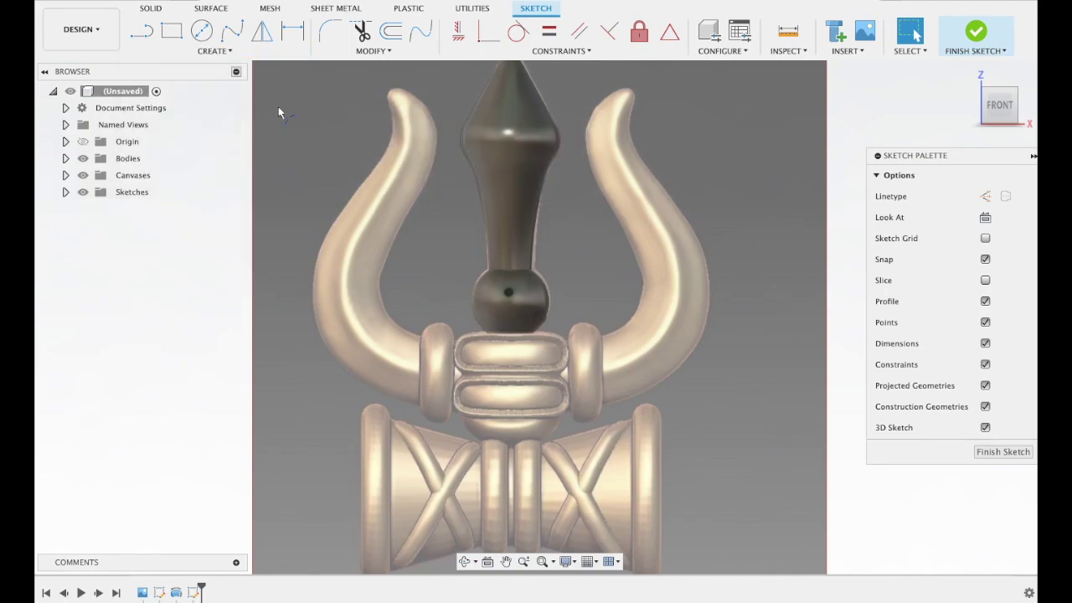
pyautogui.click(389, 90)
pyautogui.click(392, 172)
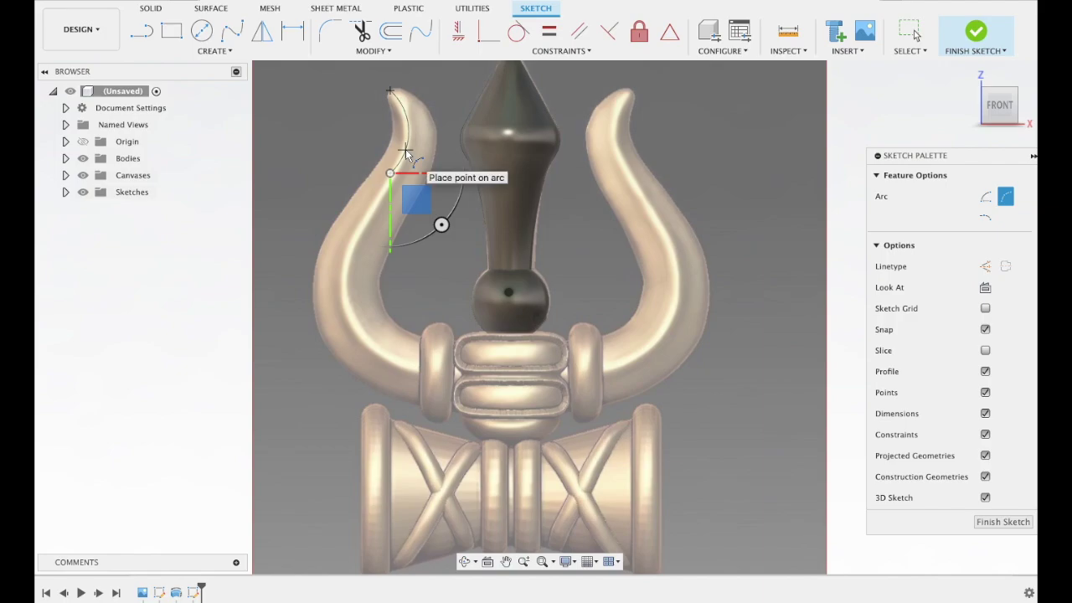
pyautogui.click(405, 151)
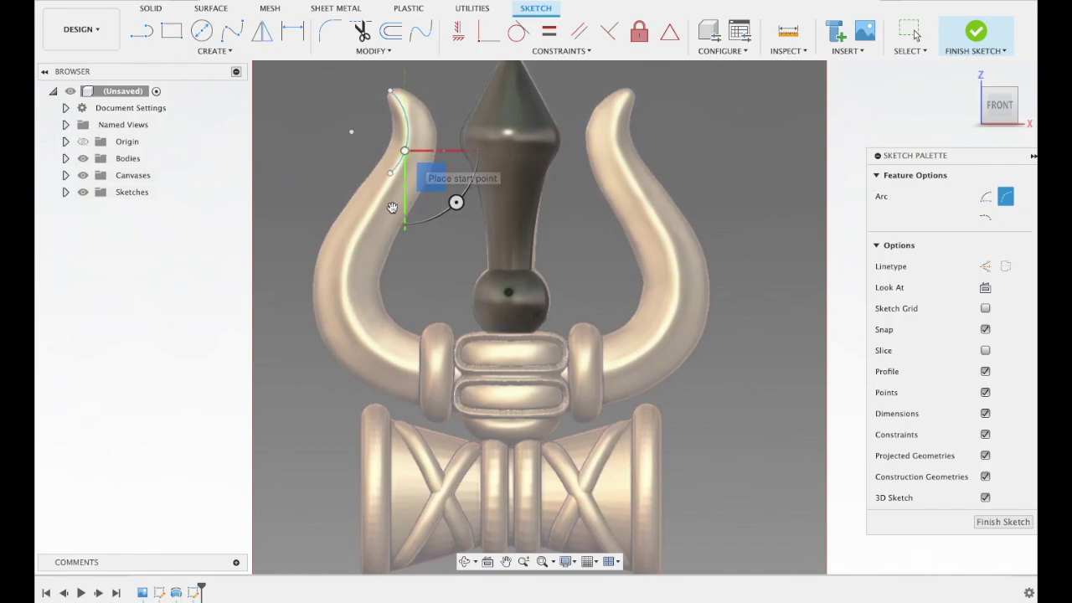
pyautogui.click(343, 297)
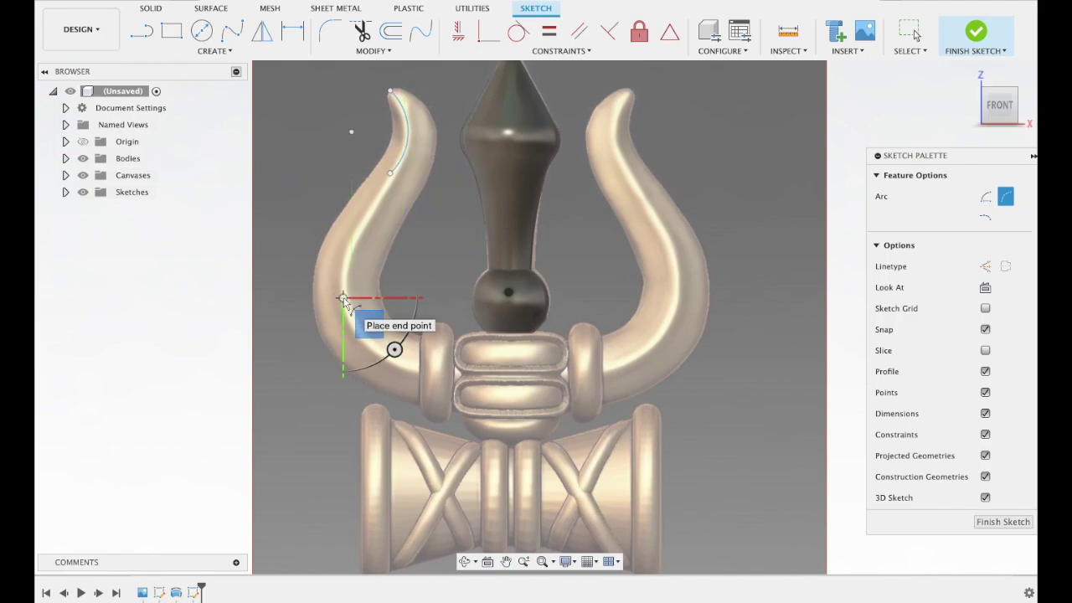
pyautogui.click(388, 174)
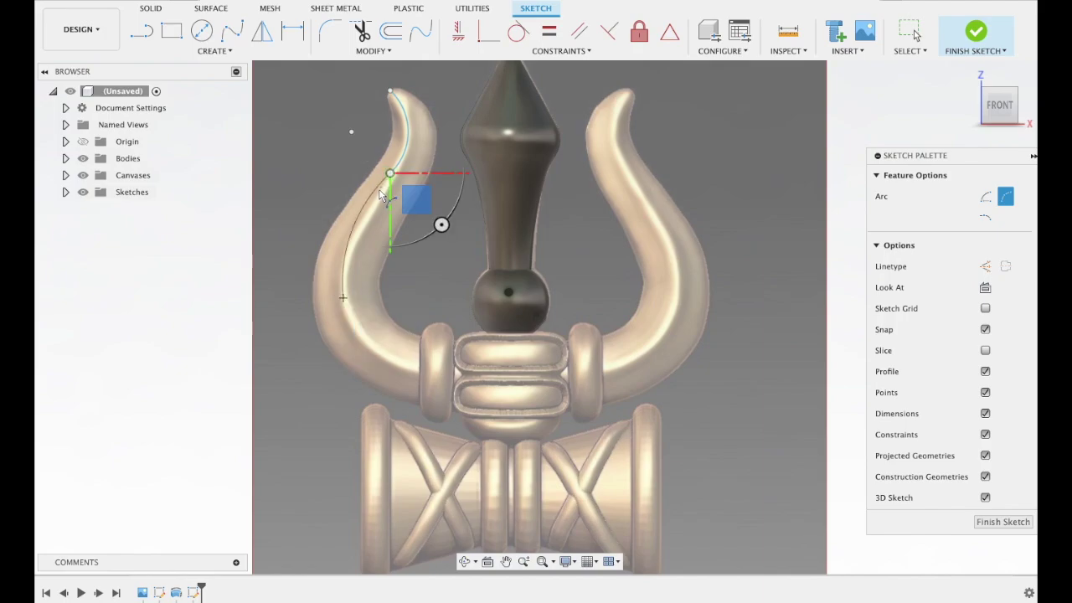
pyautogui.click(377, 201)
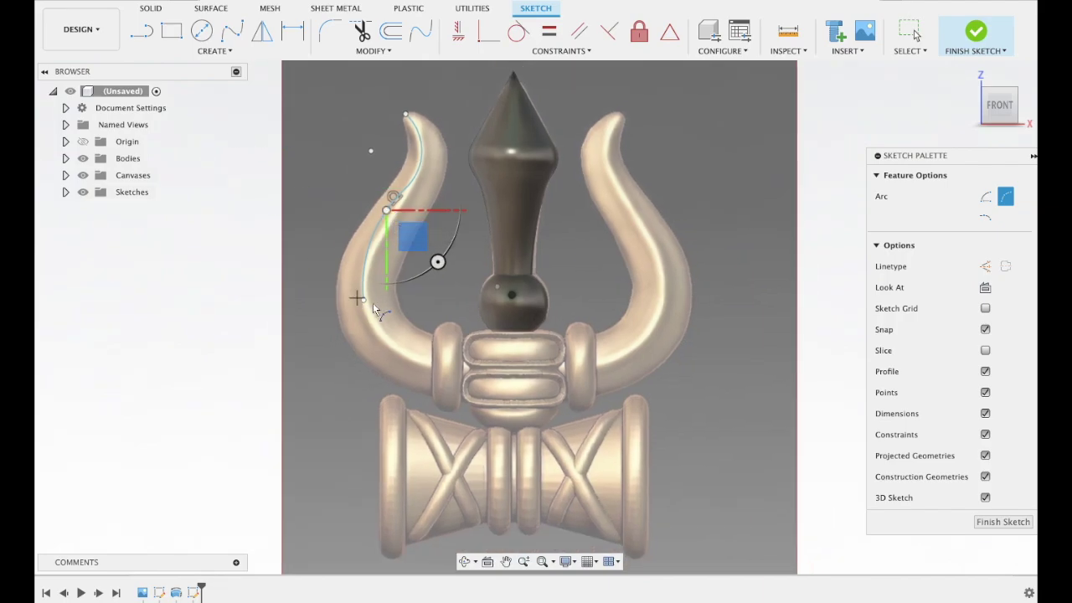
pyautogui.click(371, 302)
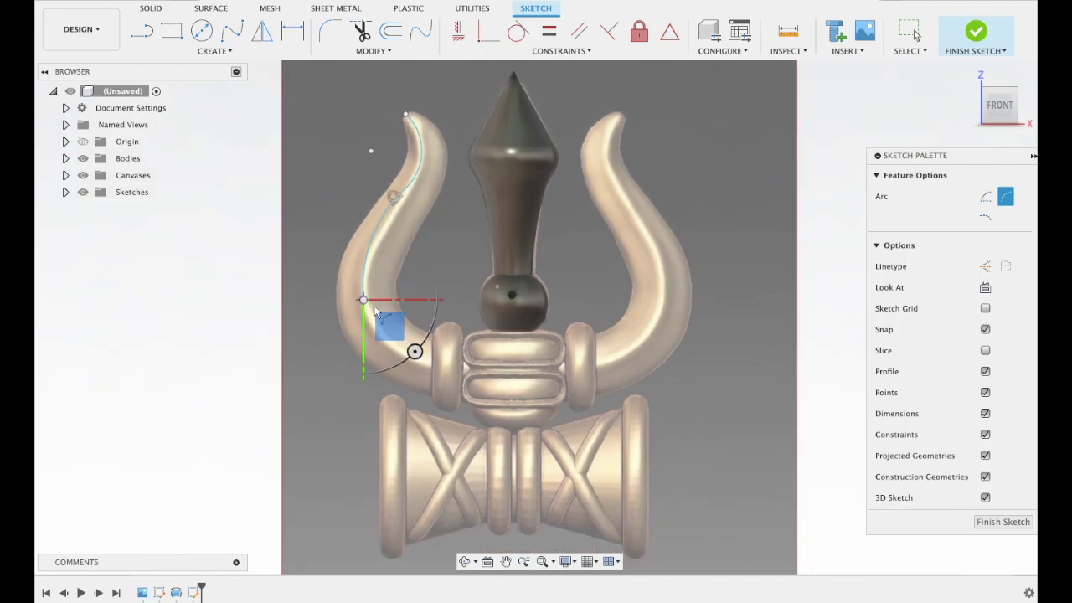
pyautogui.click(430, 368)
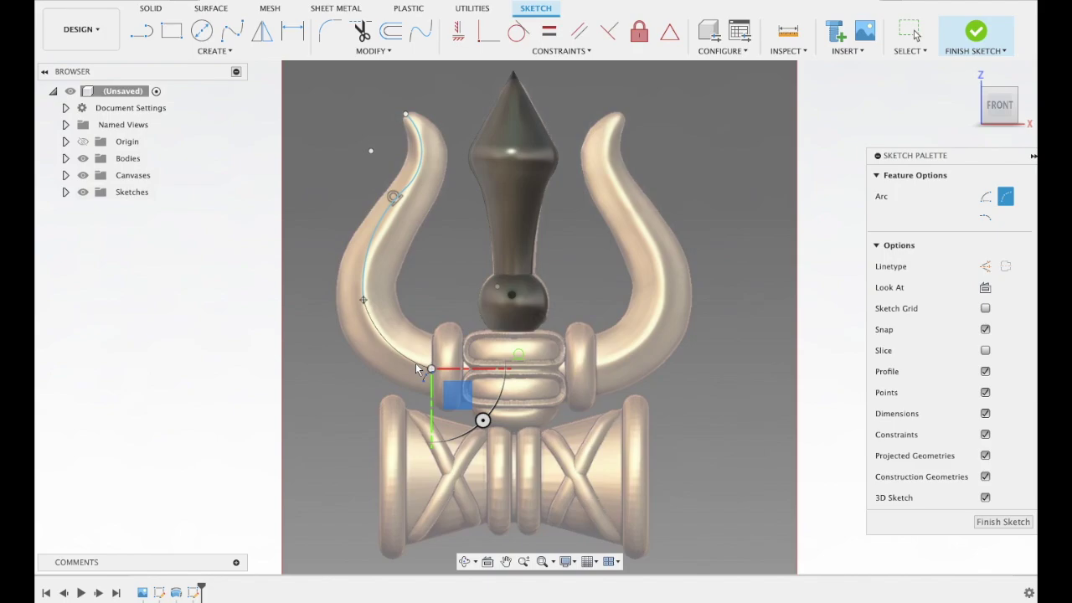
pyautogui.click(414, 362)
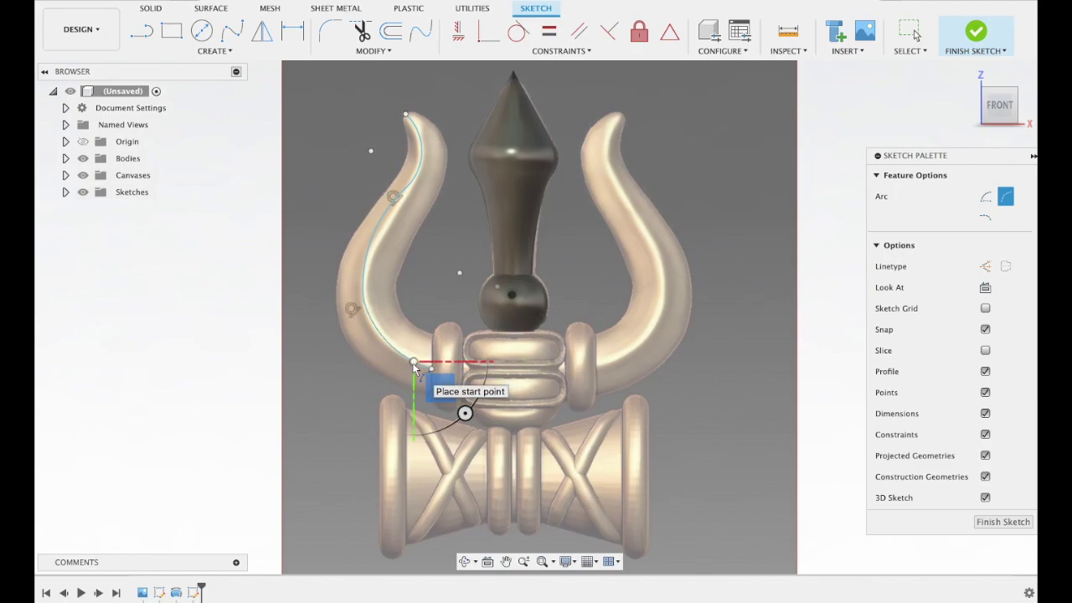
# - Finish the horn path with a straight line to the band's centre and close the sketch
pyautogui.press('F6')
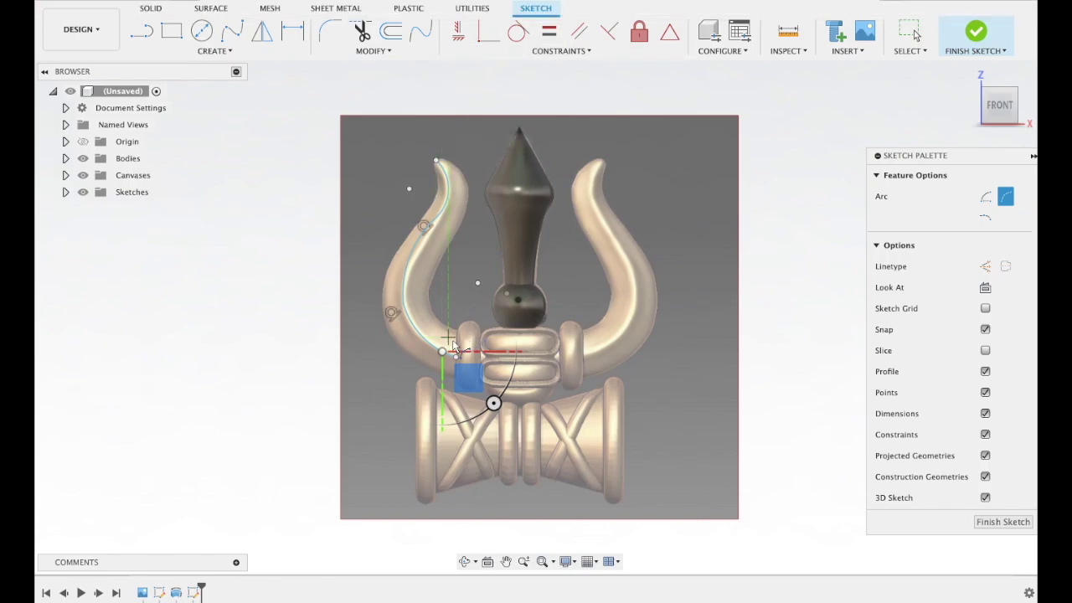
pyautogui.moveTo(466, 339); pyautogui.dragTo(462, 316, button='middle')
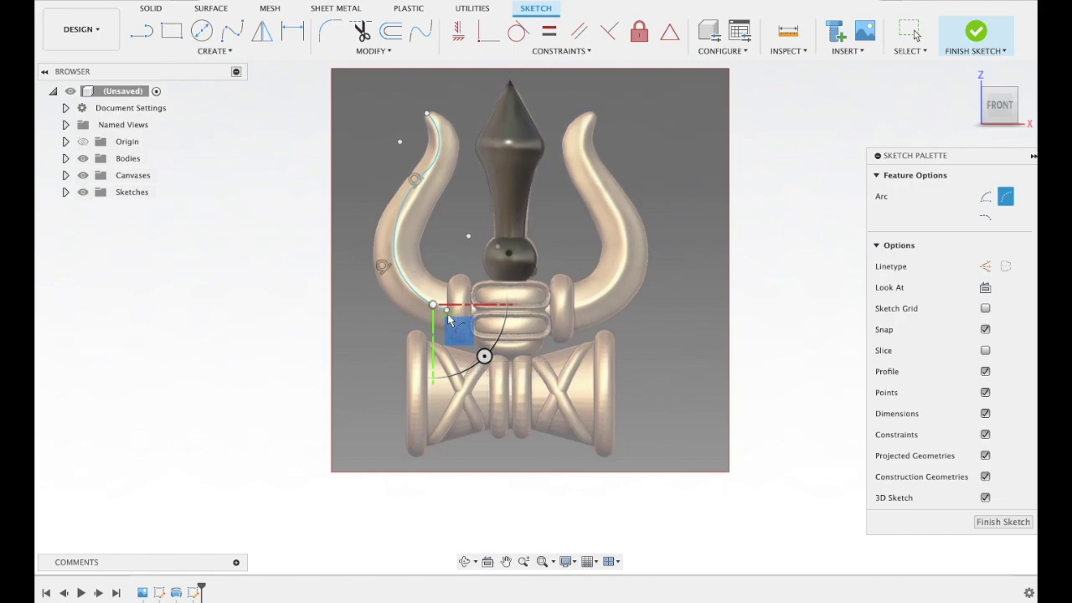
pyautogui.click(446, 310)
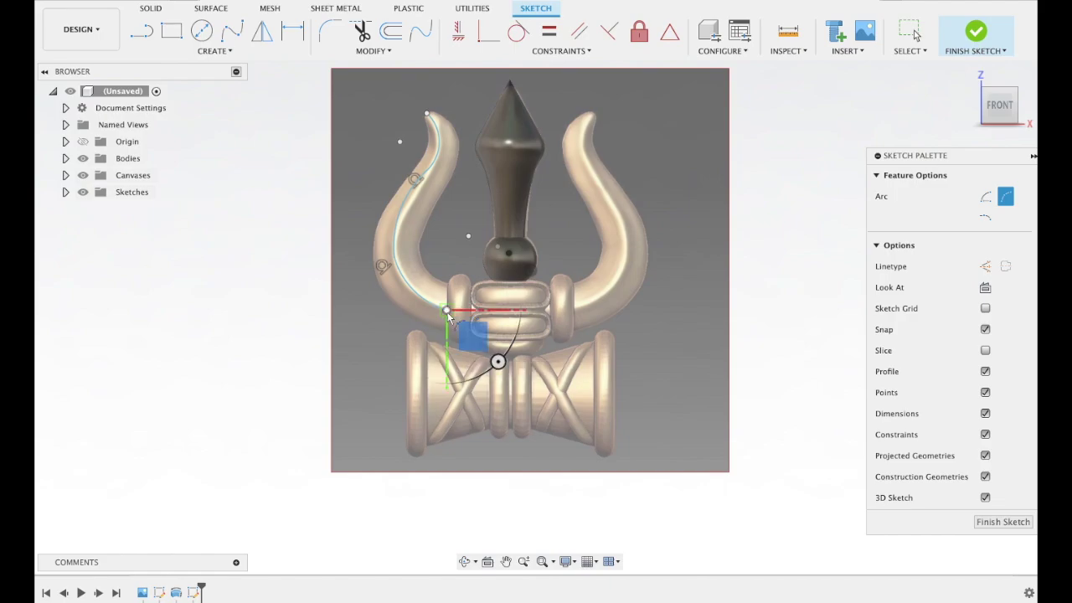
pyautogui.click(505, 311)
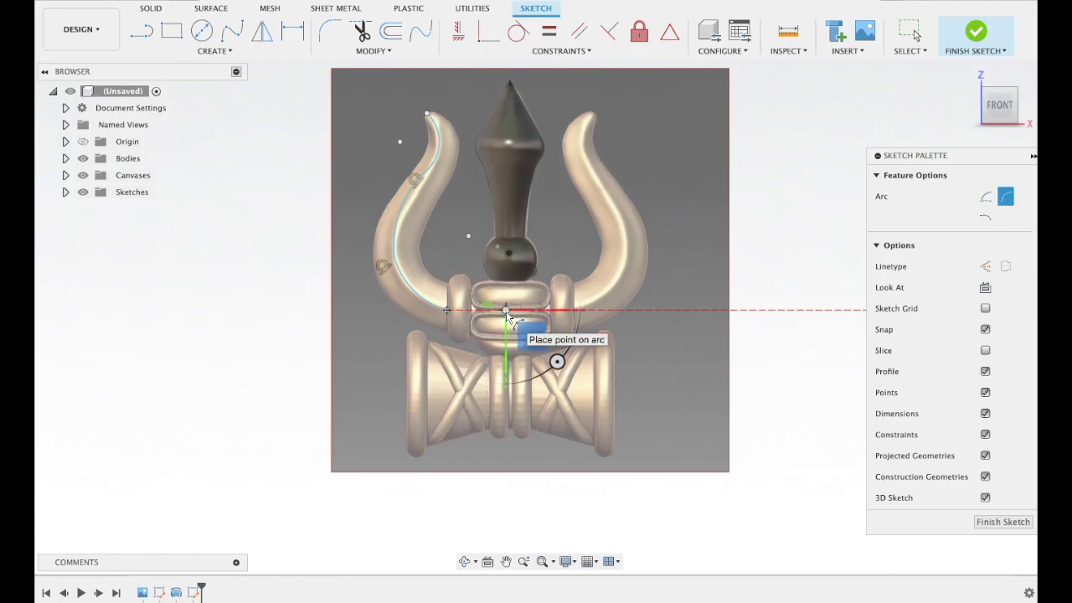
pyautogui.press('Escape')
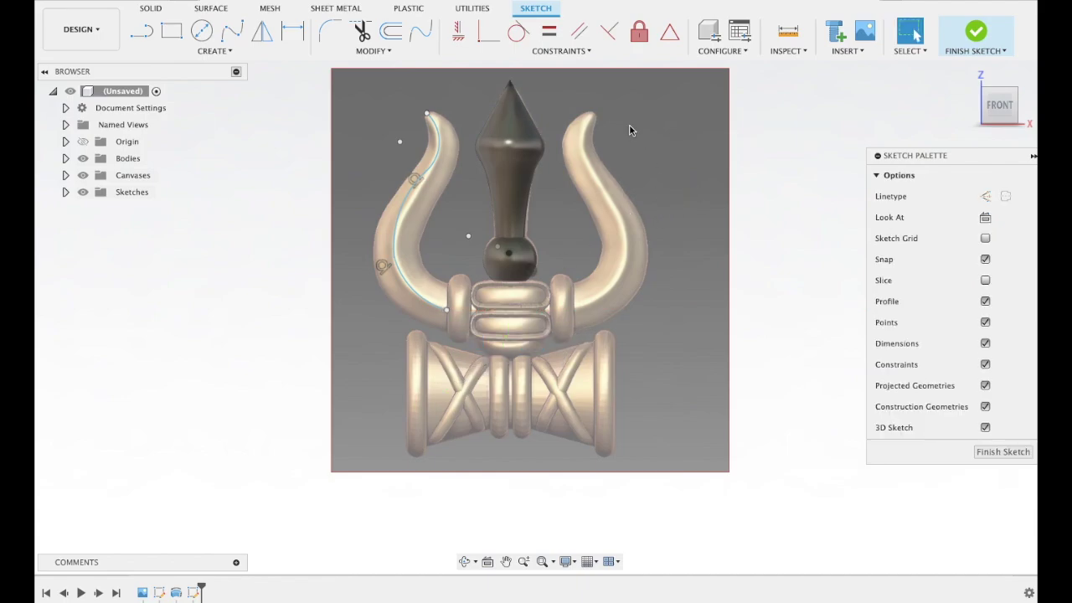
pyautogui.press('l')
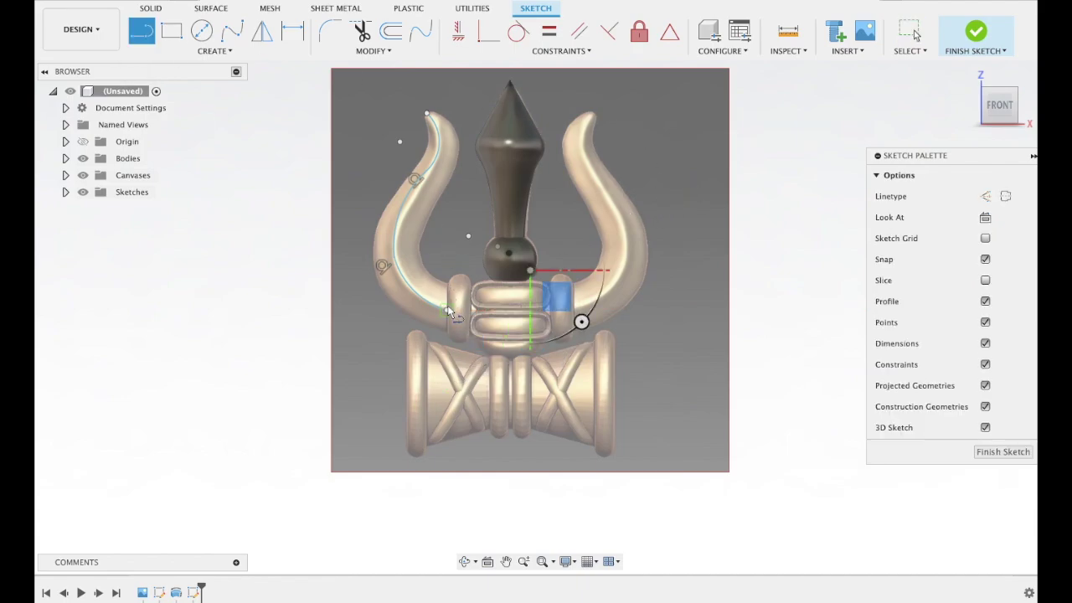
pyautogui.click(447, 311)
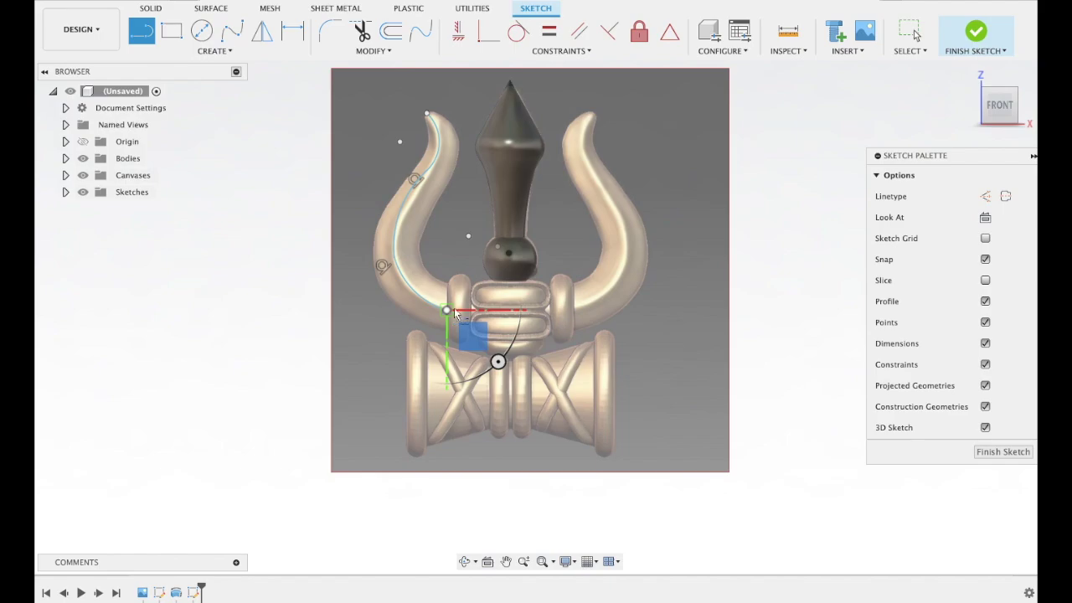
pyautogui.click(508, 311)
pyautogui.press('Escape')
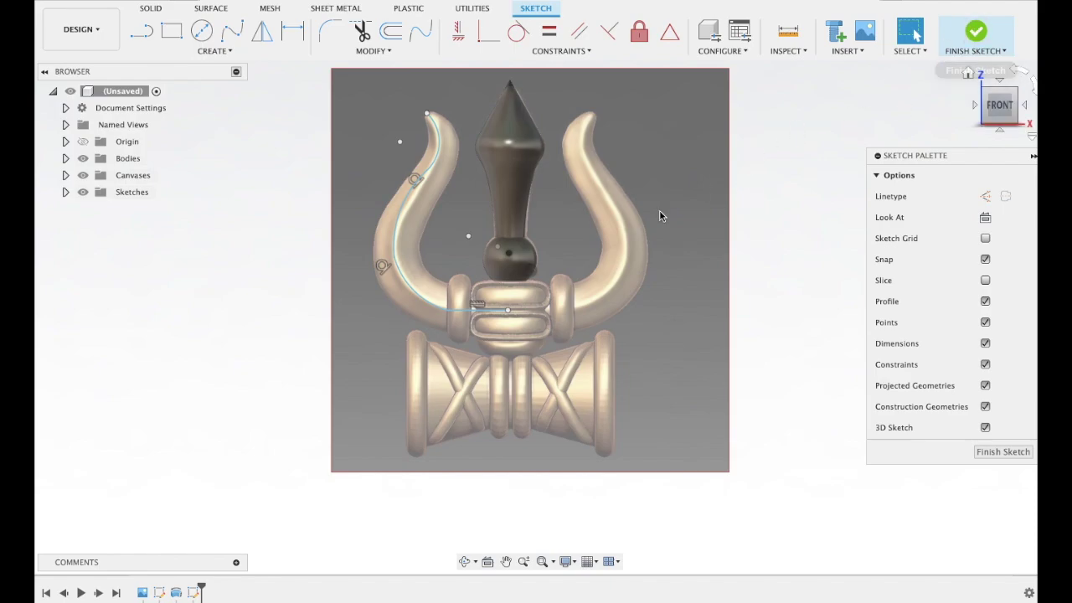
pyautogui.click(975, 31)
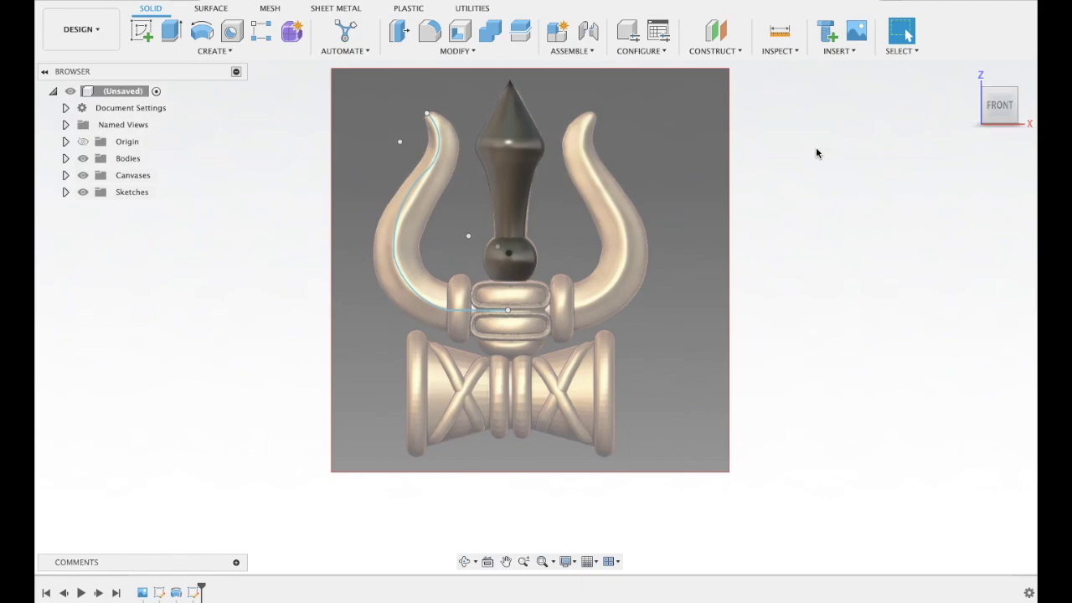
# - Create a plane along the left horn path, positioned at the horn's tip (distance 1.00)
pyautogui.click(722, 31)
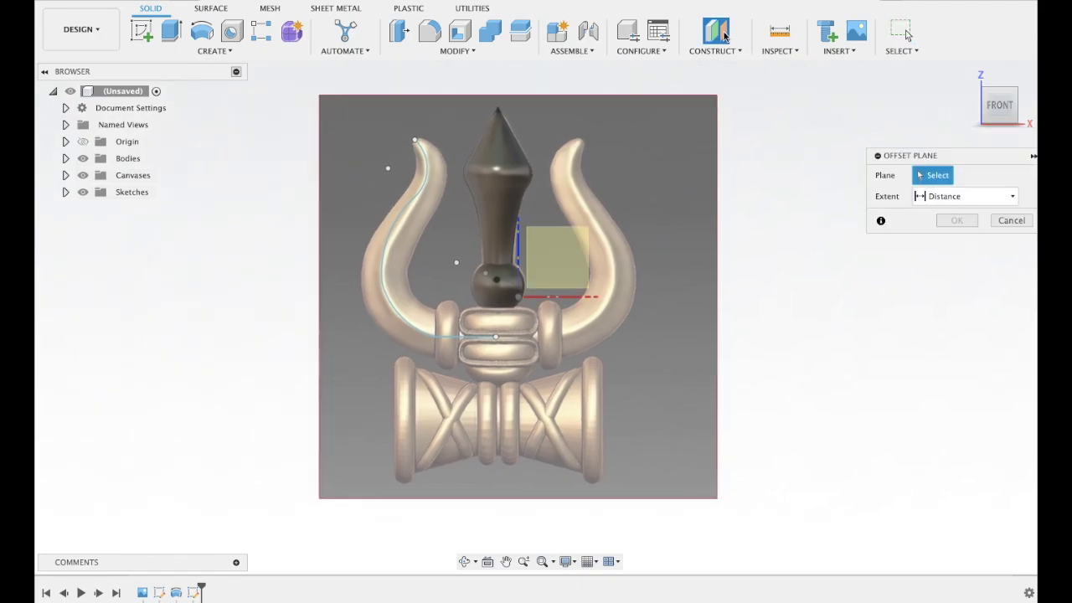
pyautogui.press('Escape')
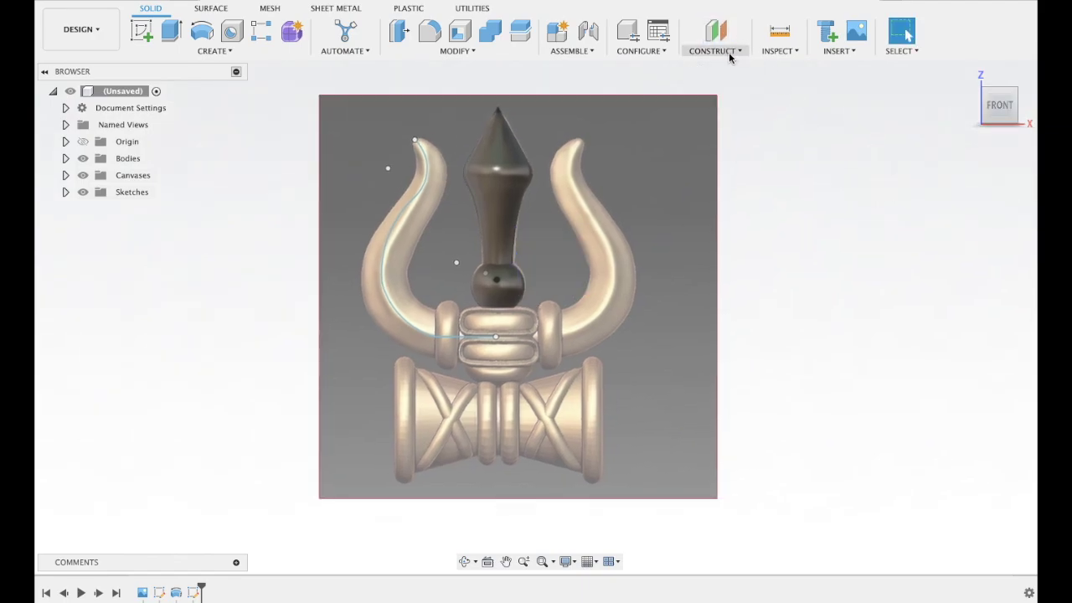
pyautogui.click(727, 52)
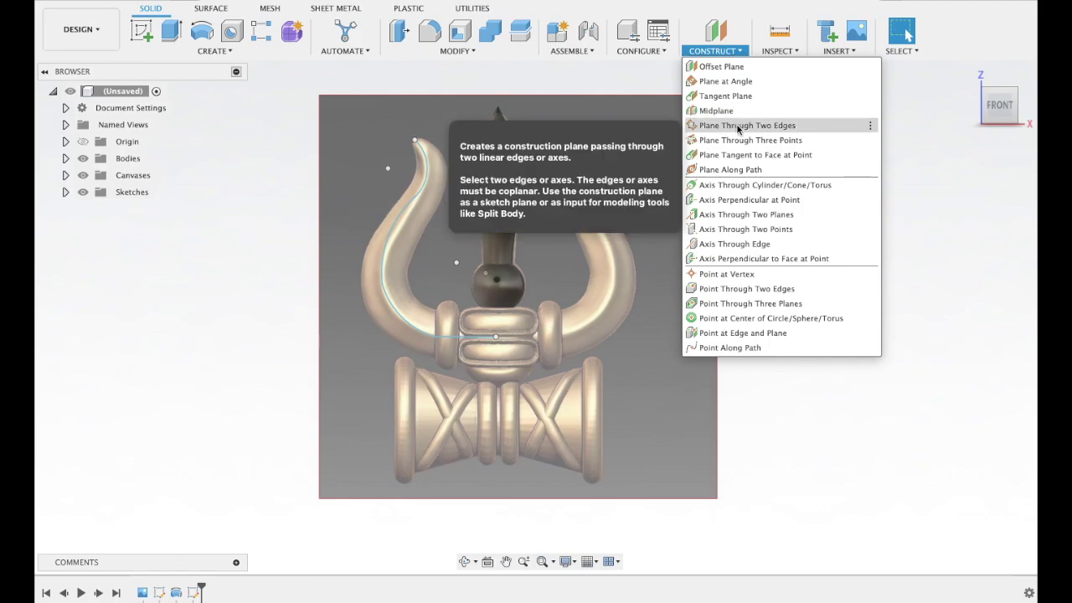
pyautogui.click(740, 170)
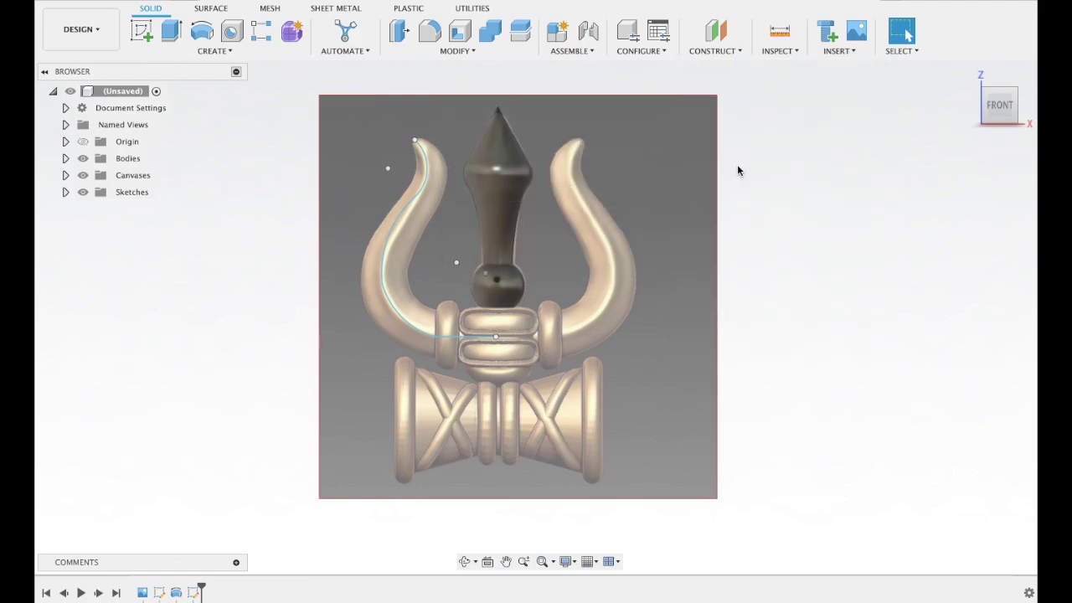
pyautogui.click(398, 213)
pyautogui.moveTo(399, 213)
pyautogui.mouseDown()
pyautogui.moveTo(416, 150)
pyautogui.moveTo(408, 134)
pyautogui.mouseUp()
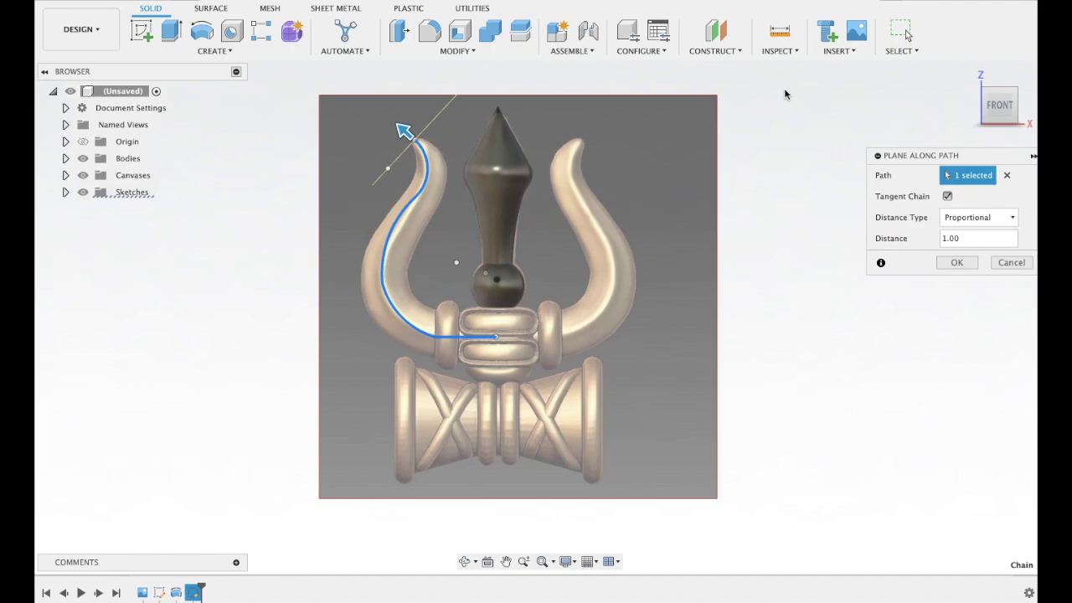
pyautogui.click(735, 54)
pyautogui.click(734, 172)
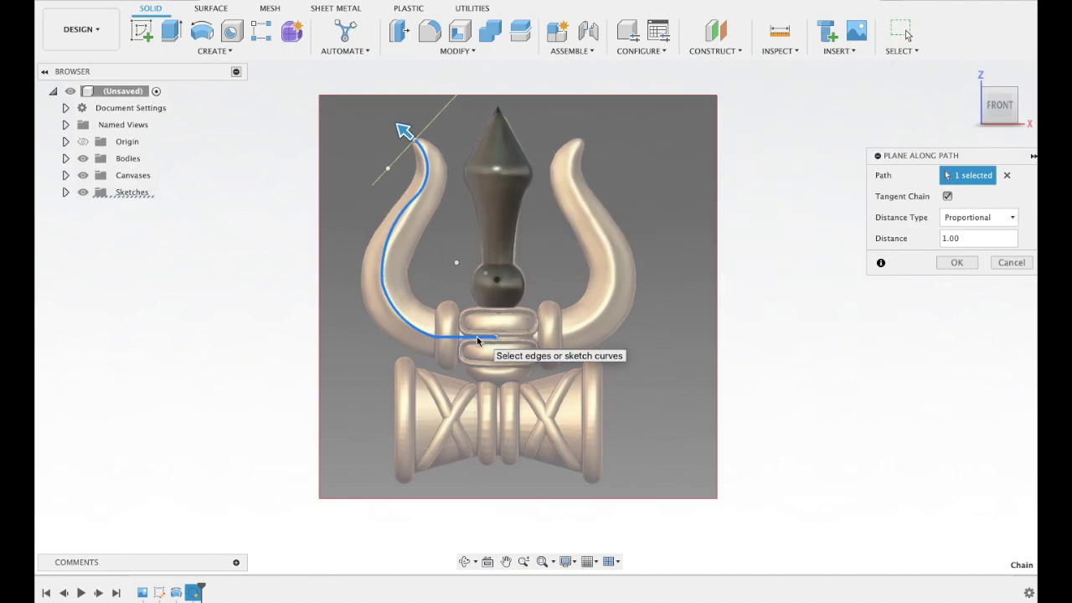
pyautogui.click(436, 334)
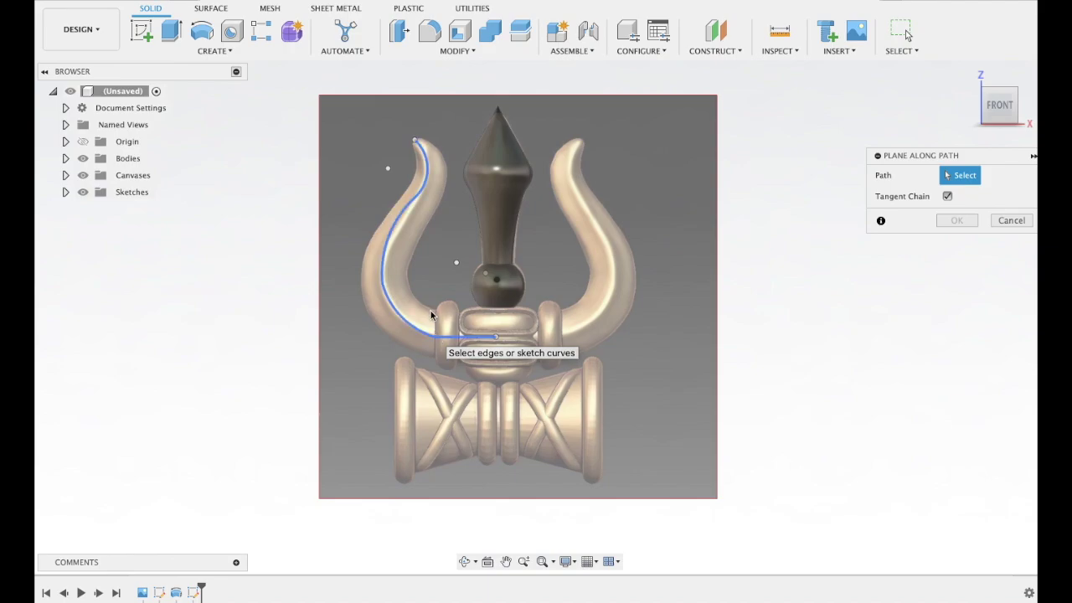
pyautogui.click(391, 311)
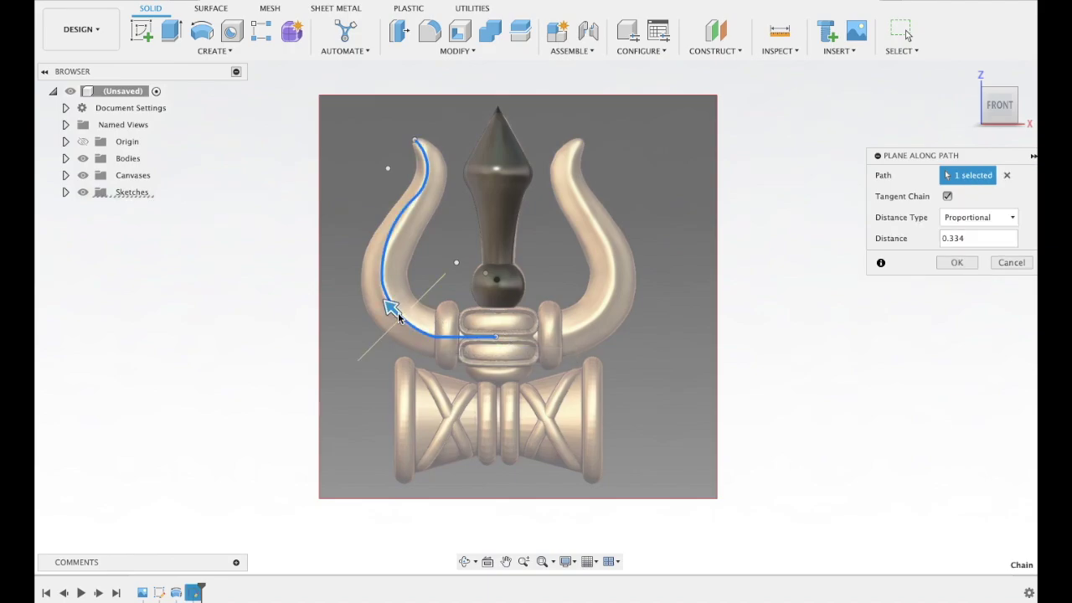
pyautogui.moveTo(387, 298)
pyautogui.mouseDown()
pyautogui.moveTo(417, 135)
pyautogui.moveTo(405, 130)
pyautogui.mouseUp()
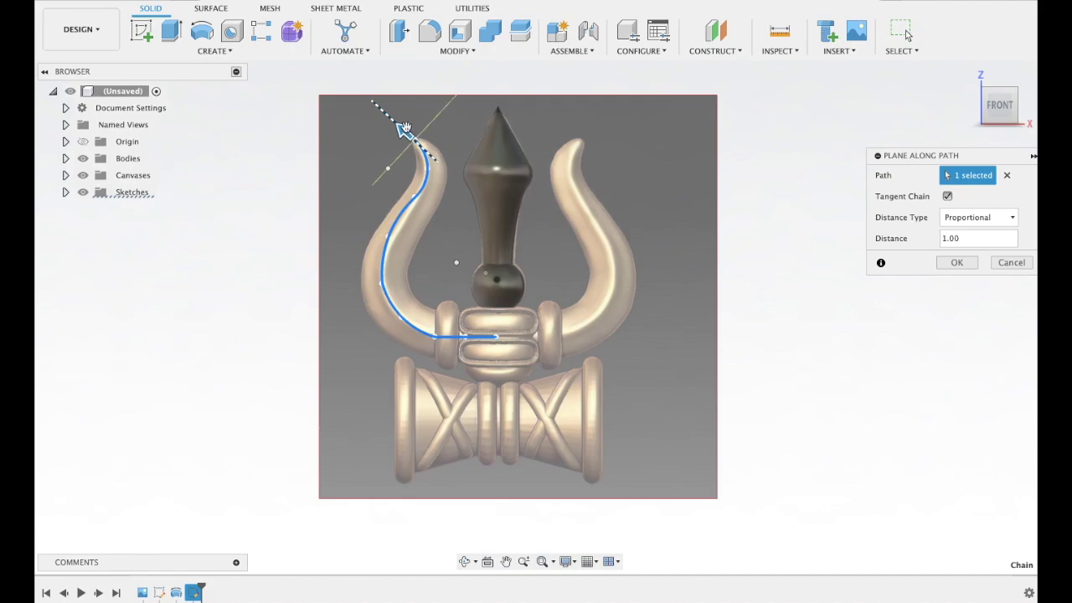
pyautogui.click(956, 262)
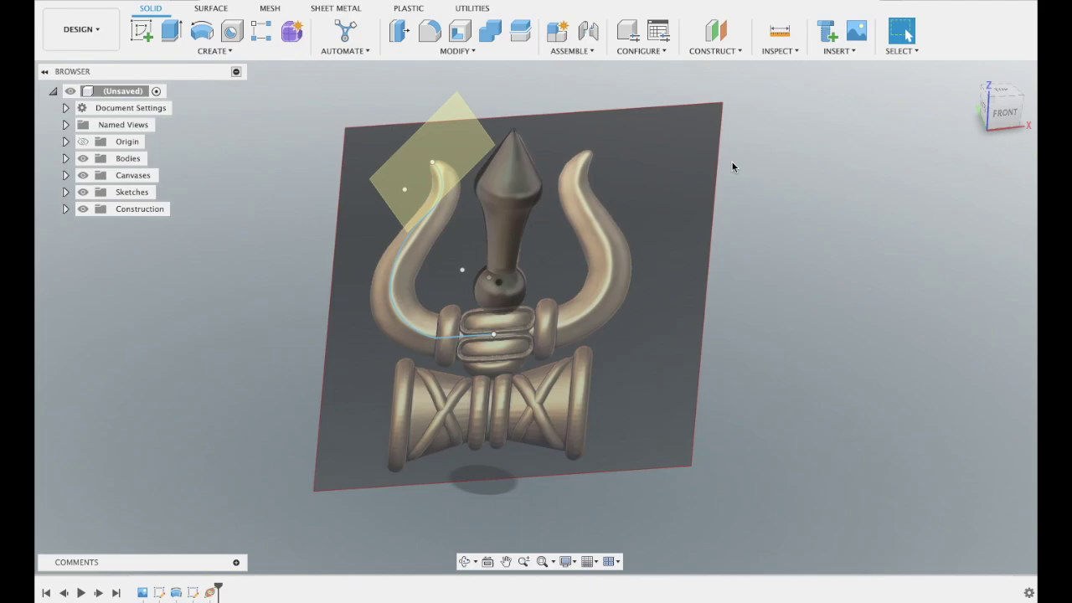
# - Turn to the left view and start a sketch on the horn-tip plane
pyautogui.click(986, 115)
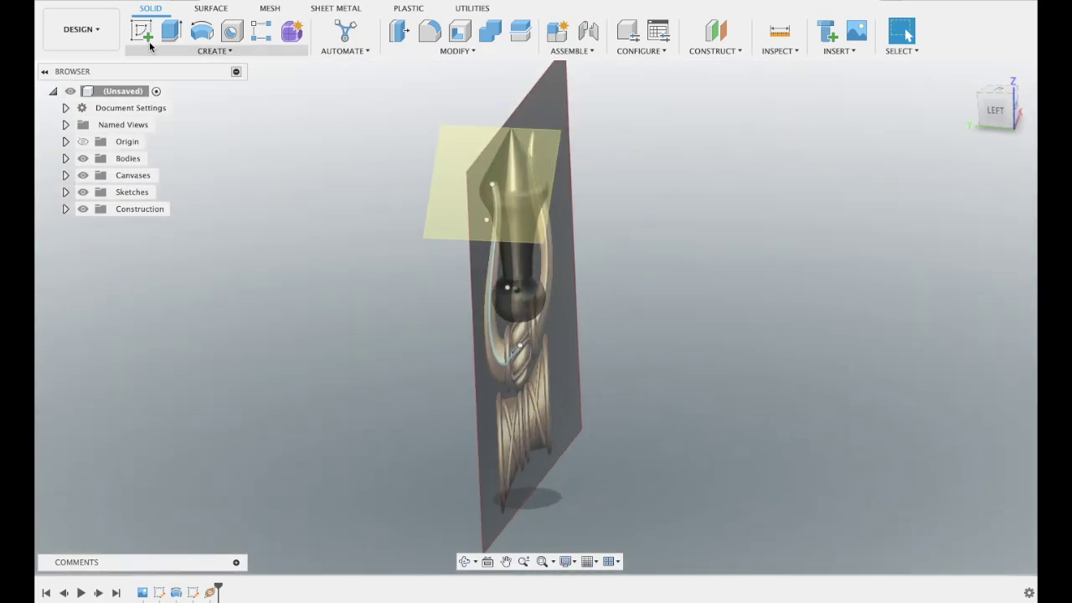
pyautogui.click(144, 35)
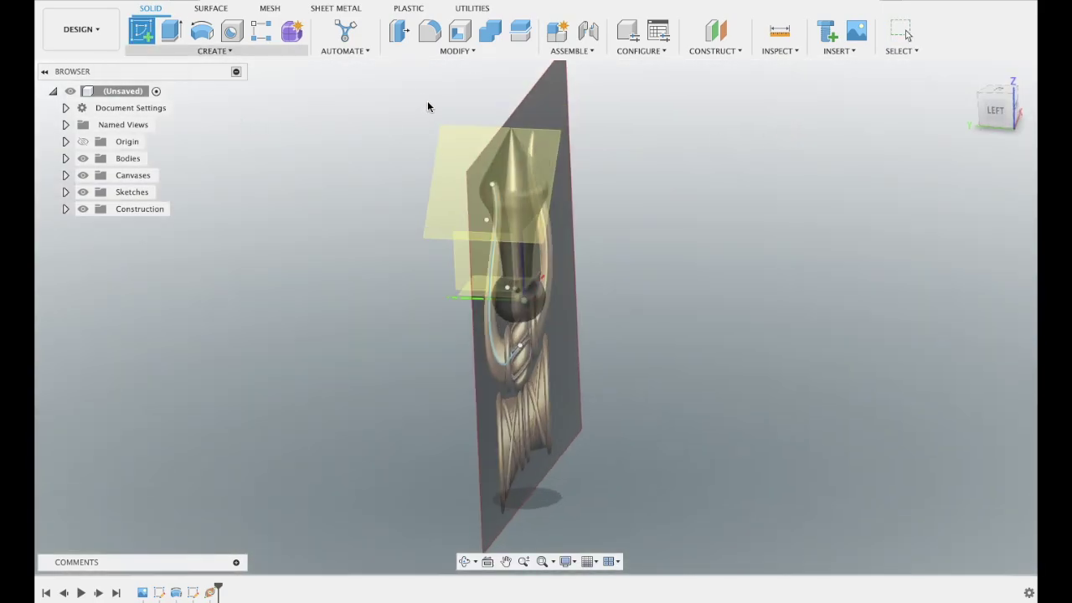
pyautogui.click(493, 163)
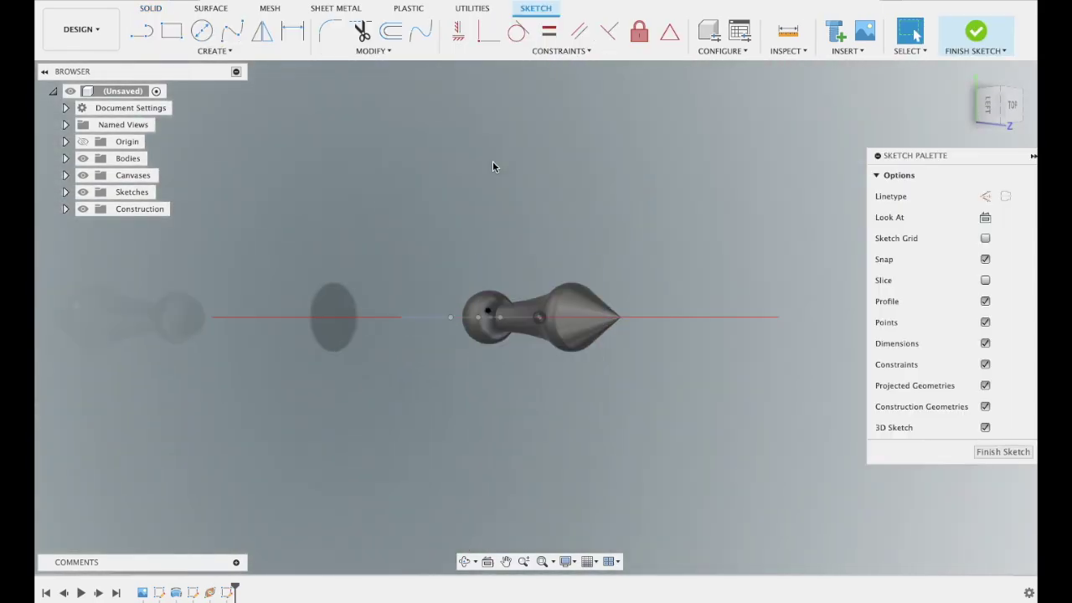
# - Draw a centre-diameter circle on the left horn's tip and finish the sketch
pyautogui.click(201, 50)
pyautogui.moveTo(152, 96)
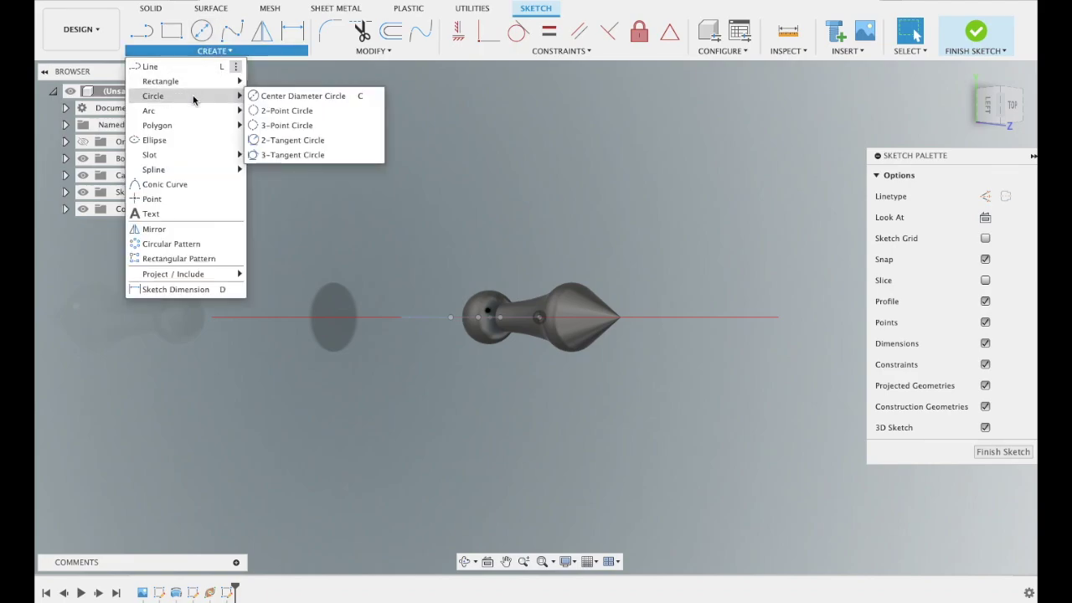
pyautogui.click(289, 95)
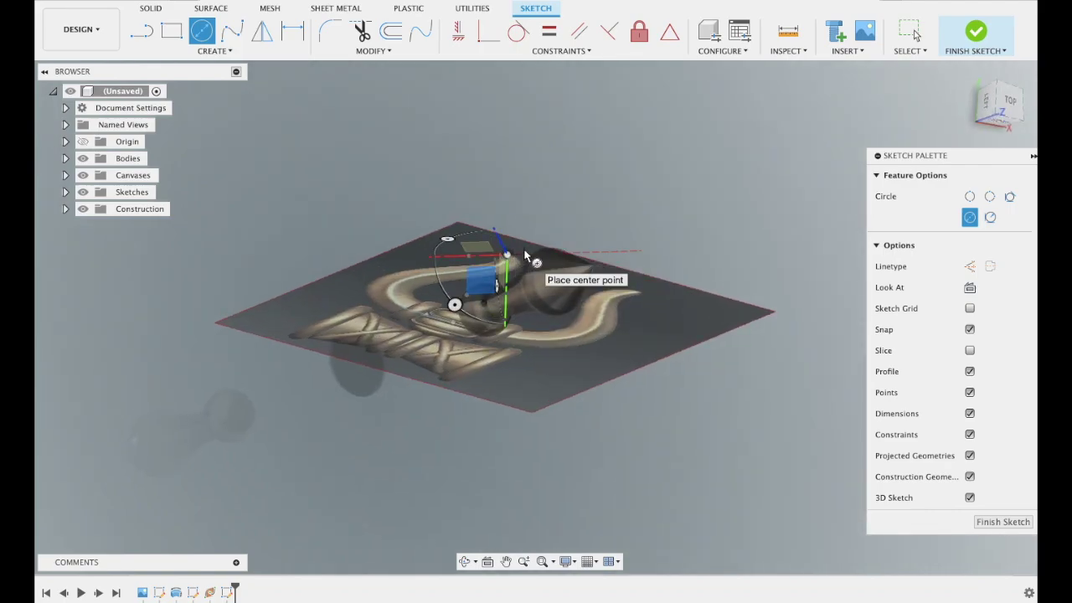
pyautogui.click(508, 258)
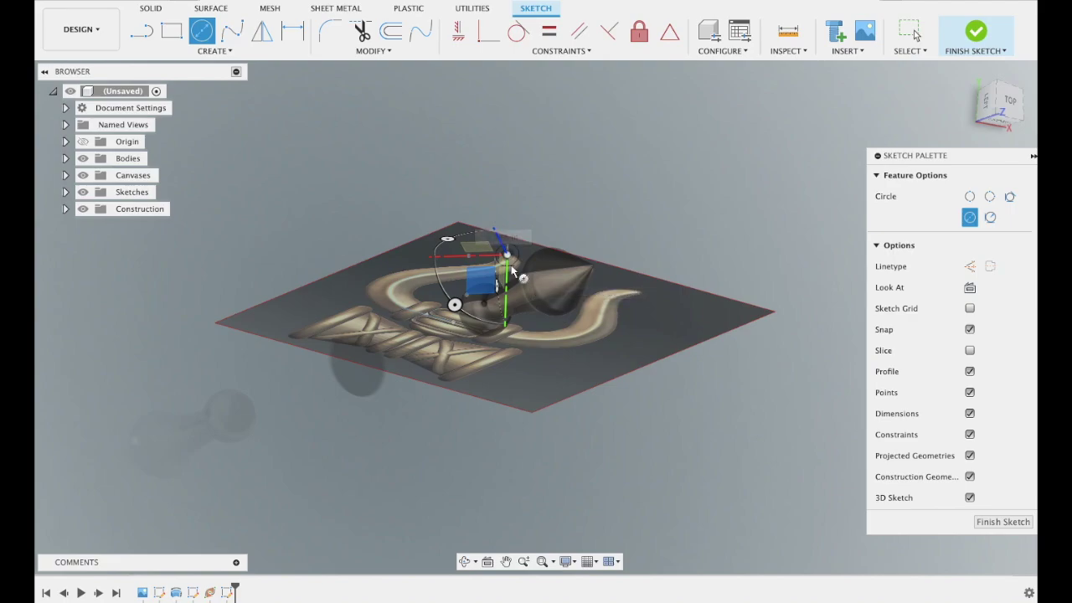
pyautogui.click(511, 267)
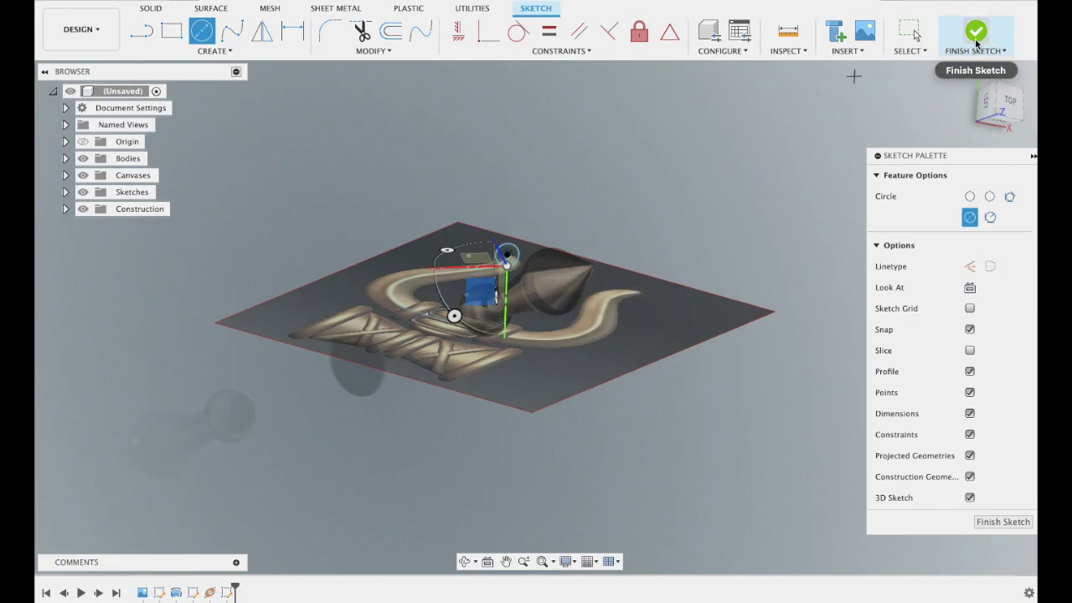
pyautogui.click(975, 40)
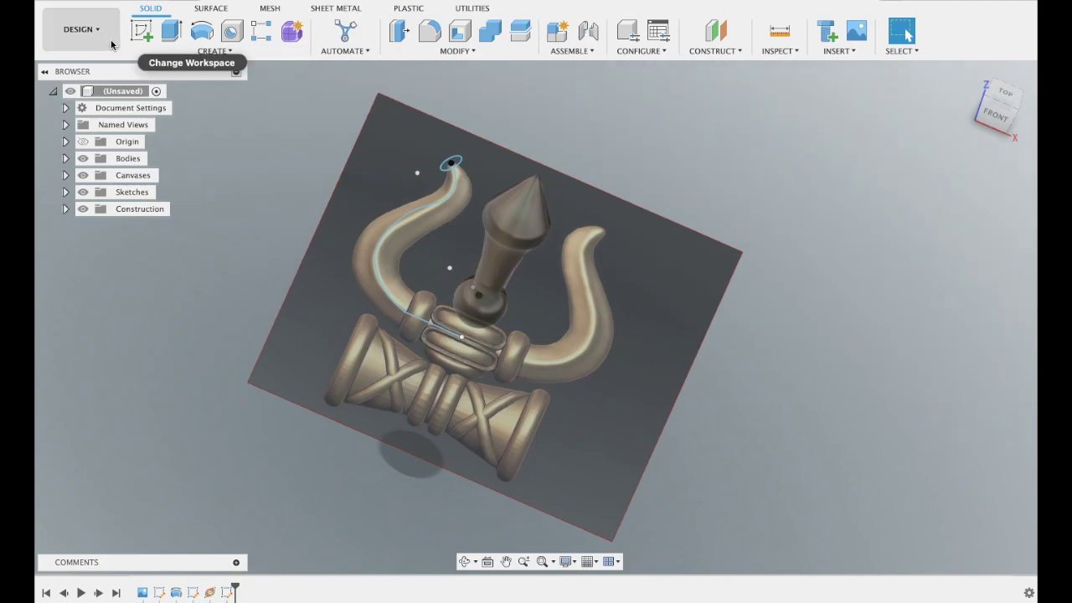
# - Sweep the tip circle along the left horn curve to create the horn body
pyautogui.click(219, 52)
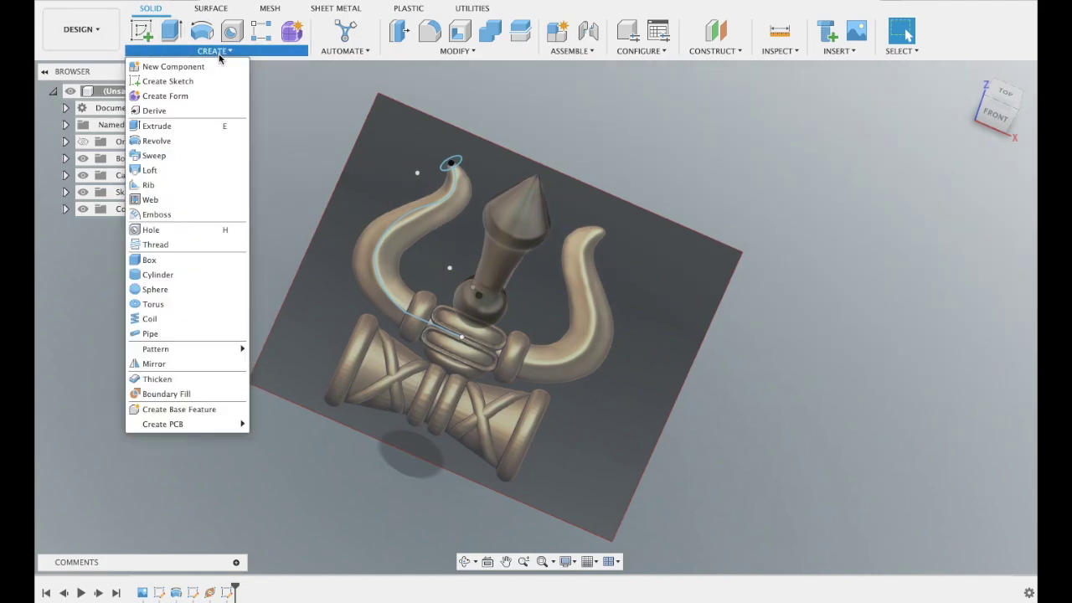
pyautogui.click(181, 153)
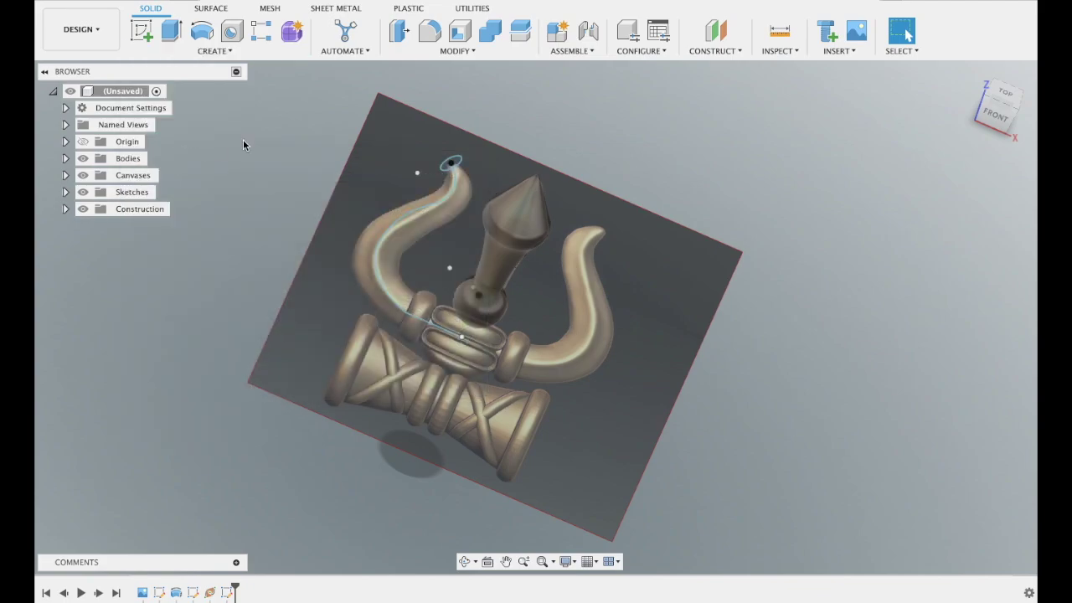
pyautogui.click(451, 166)
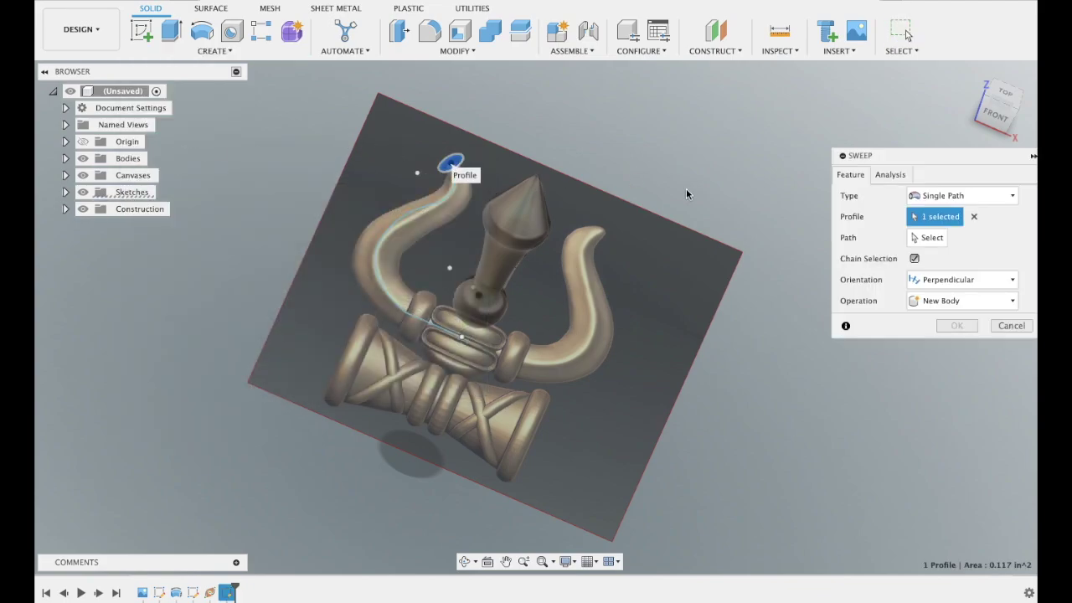
pyautogui.click(424, 318)
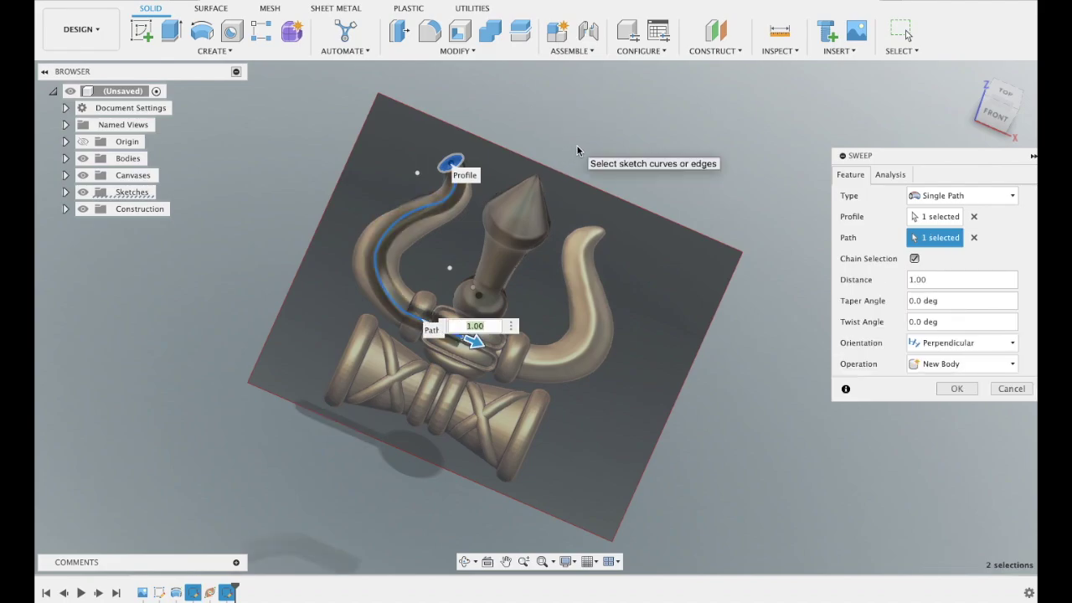
pyautogui.keyDown('shift'); pyautogui.moveTo(577, 146); pyautogui.dragTo(577, 154, button='middle'); pyautogui.keyUp('shift')
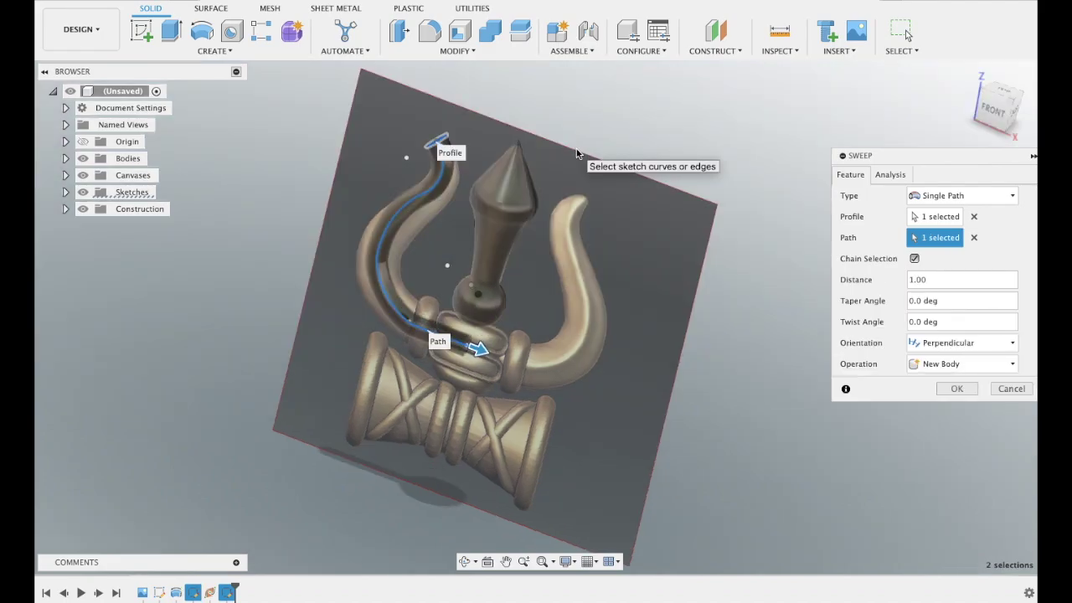
pyautogui.click(957, 389)
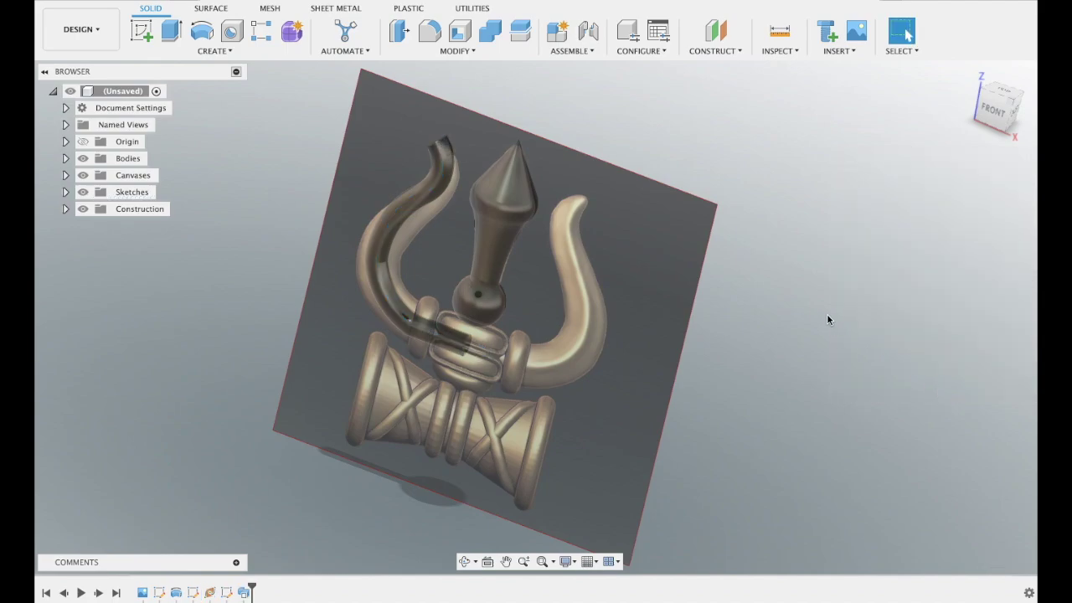
# - Toggle the reference canvas off and on twice to check the swept horn
pyautogui.click(83, 176)
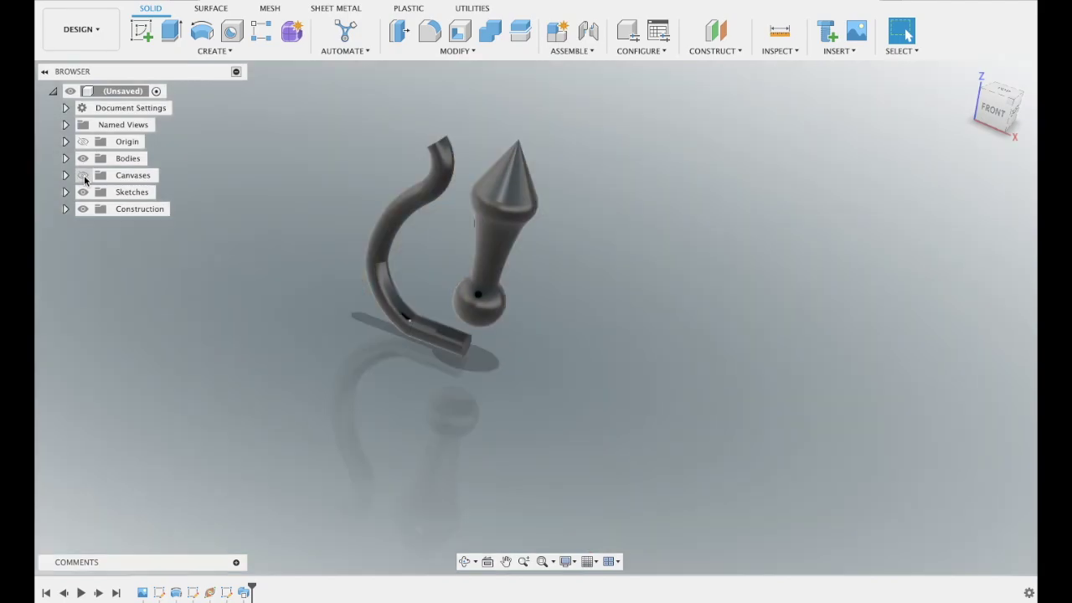
pyautogui.click(83, 176)
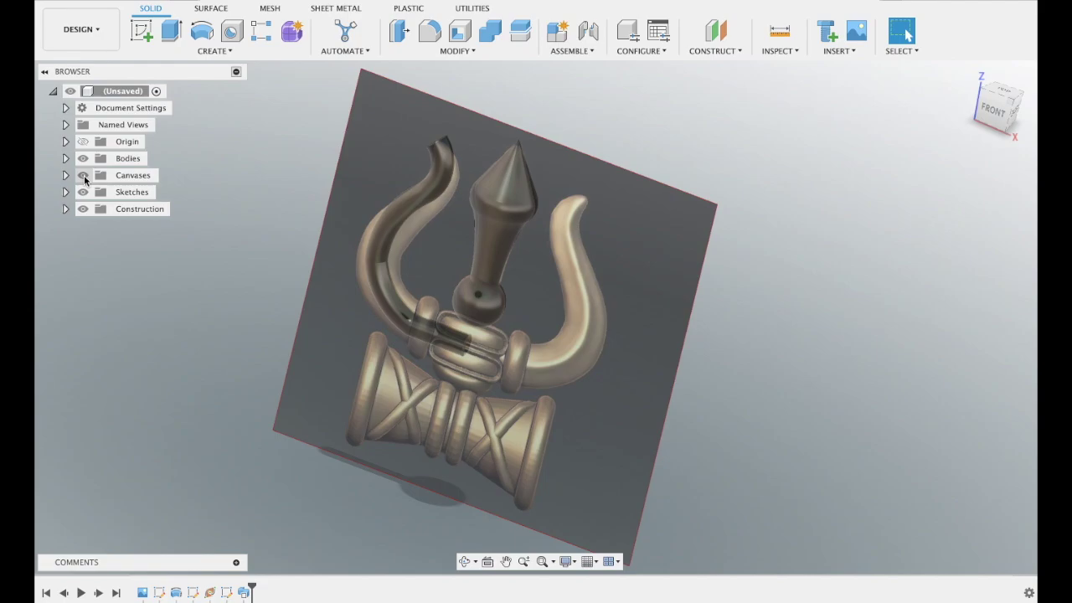
pyautogui.click(84, 178)
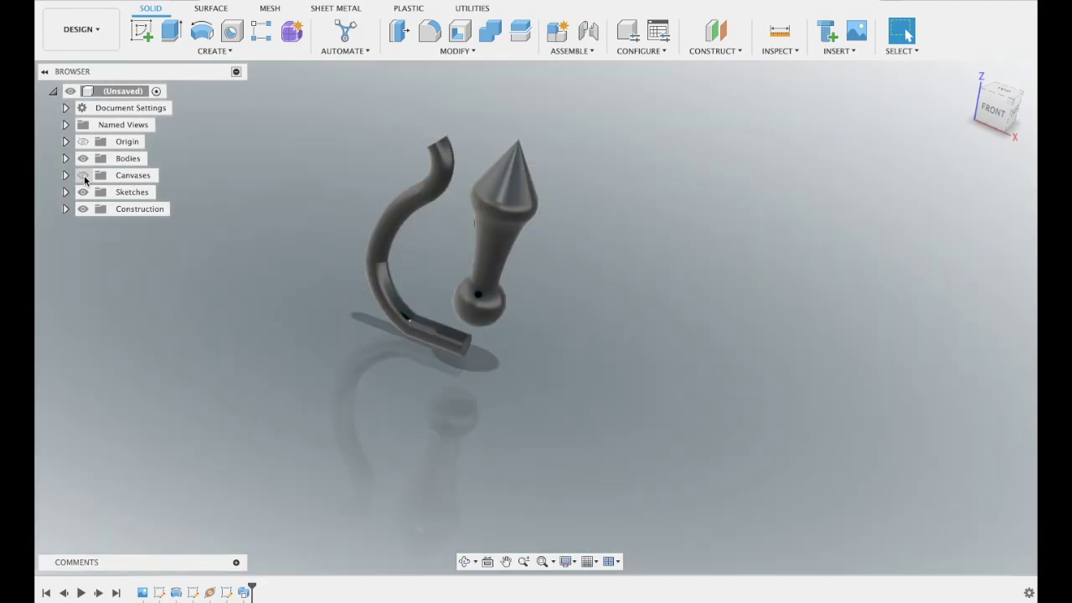
pyautogui.click(83, 176)
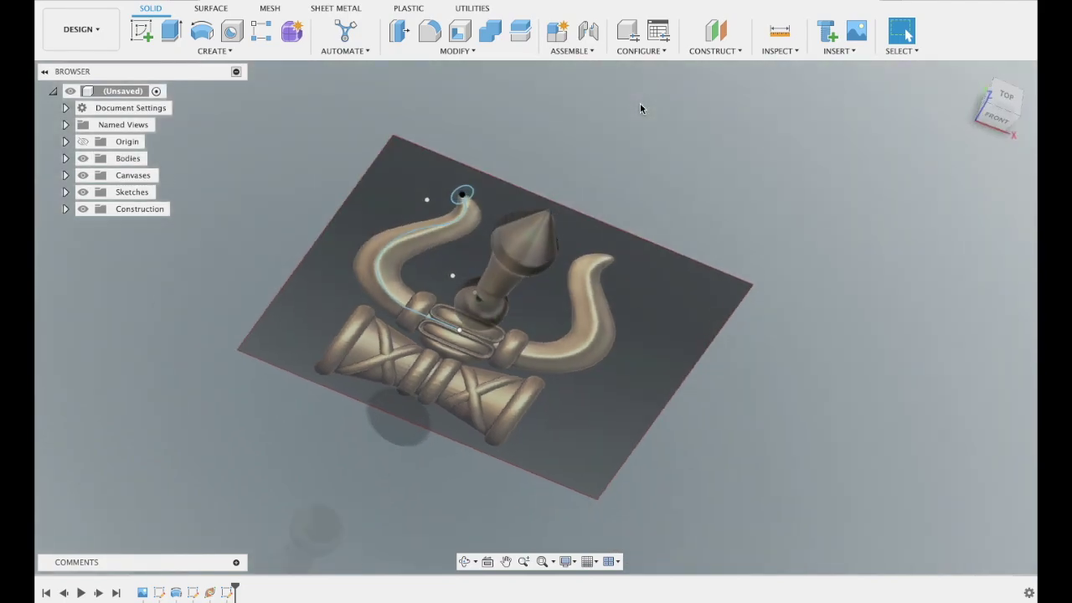
# - Select the small tip circle and begin a Plane Along Path on it
pyautogui.click(479, 203)
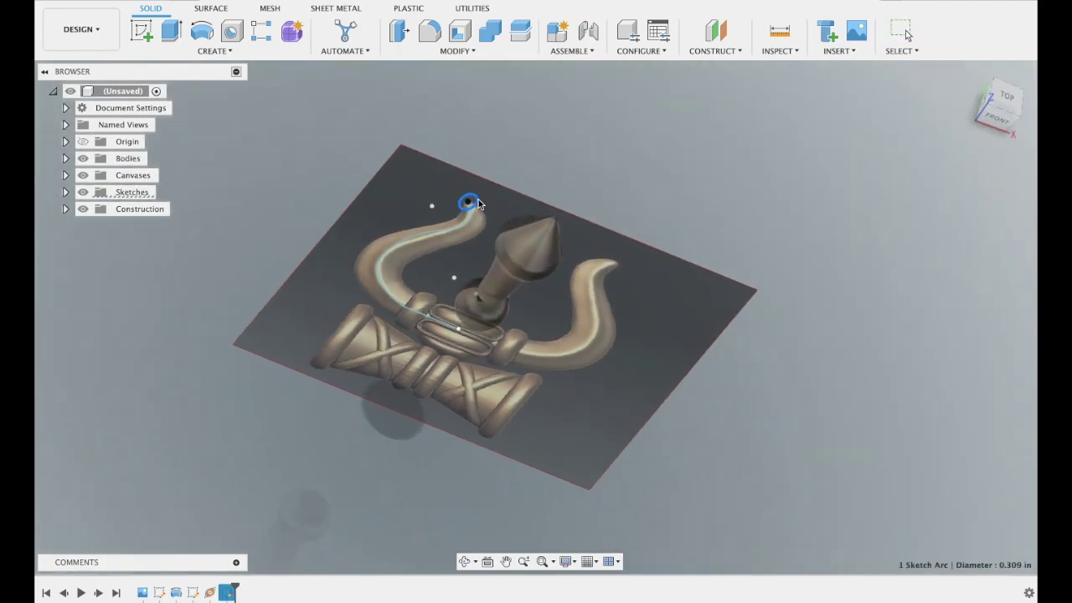
pyautogui.click(474, 204)
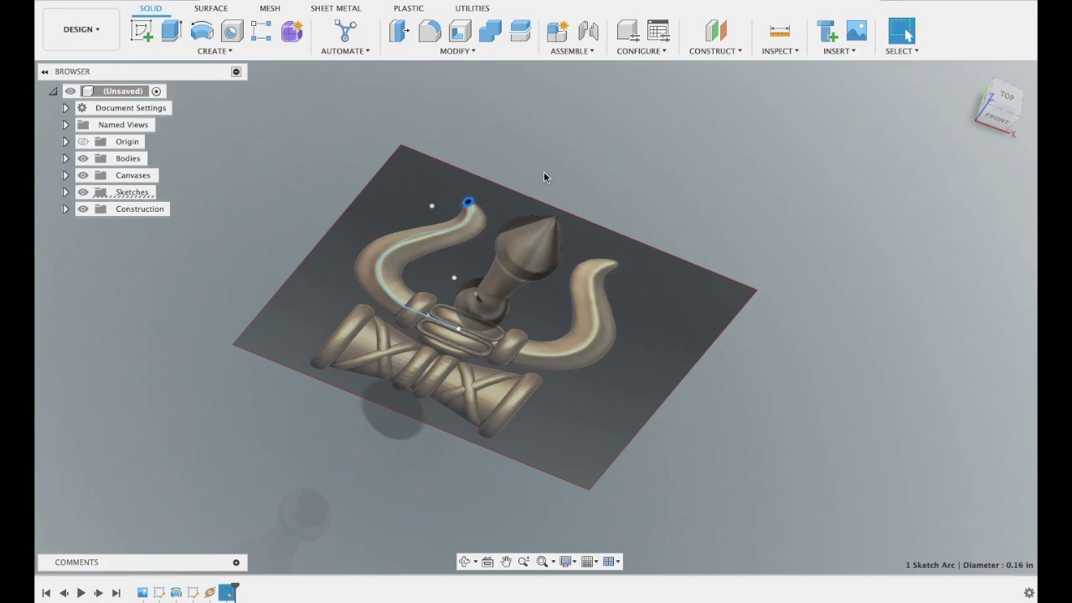
pyautogui.keyDown('shift'); pyautogui.moveTo(543, 171); pyautogui.dragTo(790, 130, button='middle'); pyautogui.keyUp('shift')
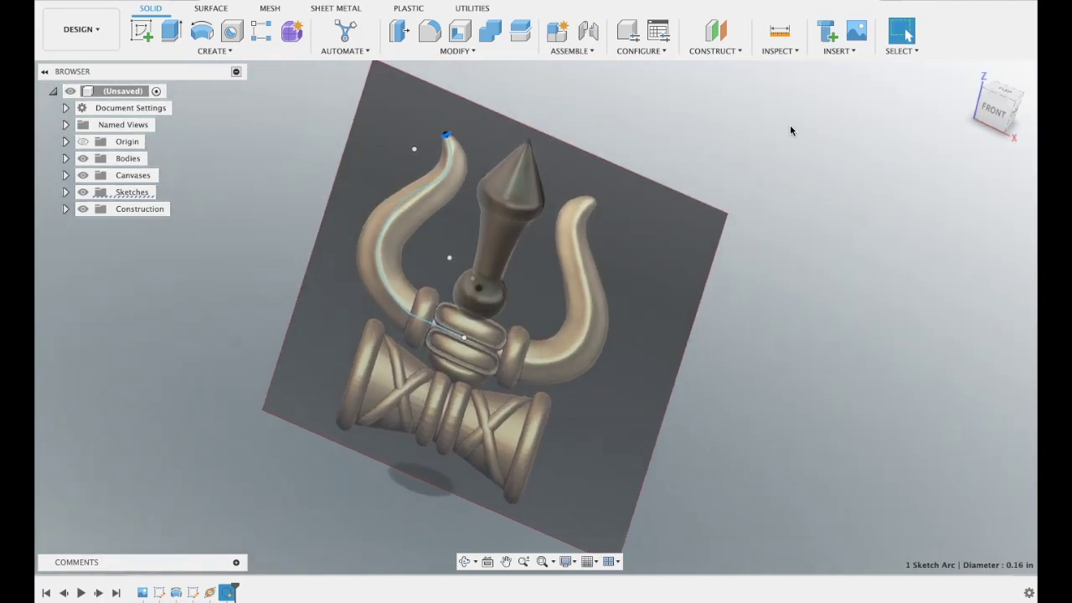
pyautogui.click(727, 53)
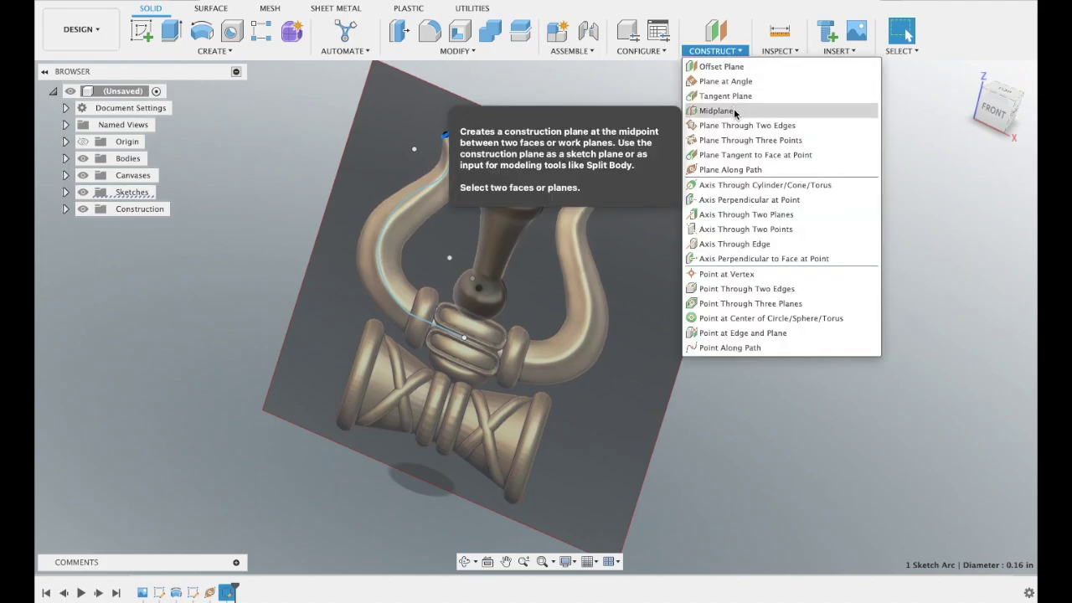
pyautogui.click(731, 169)
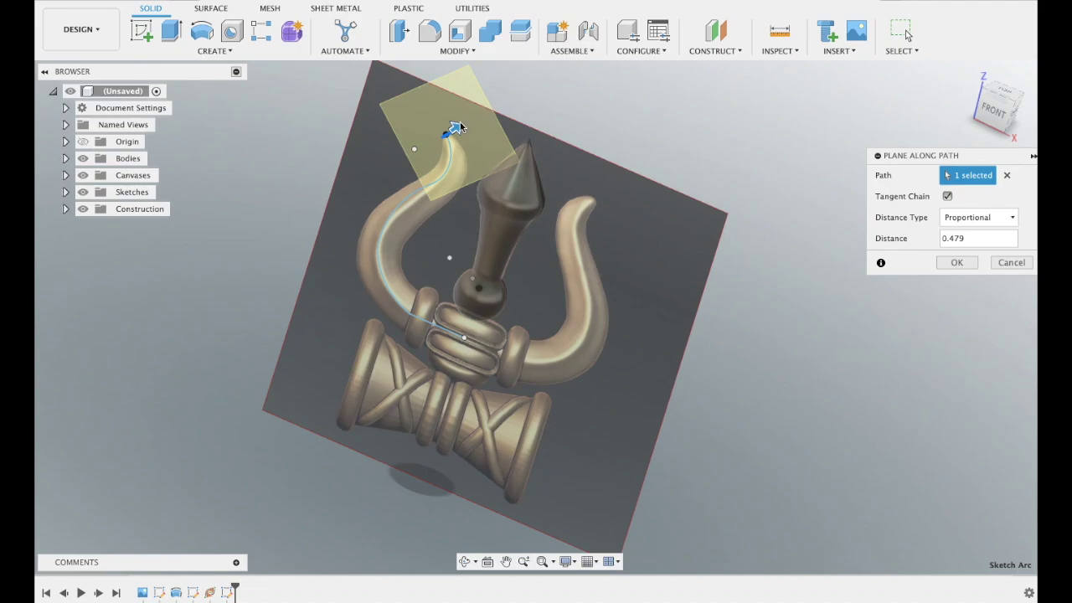
# - Slide the trial plane along the horn path, then cancel it with Escape
pyautogui.moveTo(457, 126); pyautogui.dragTo(438, 139)
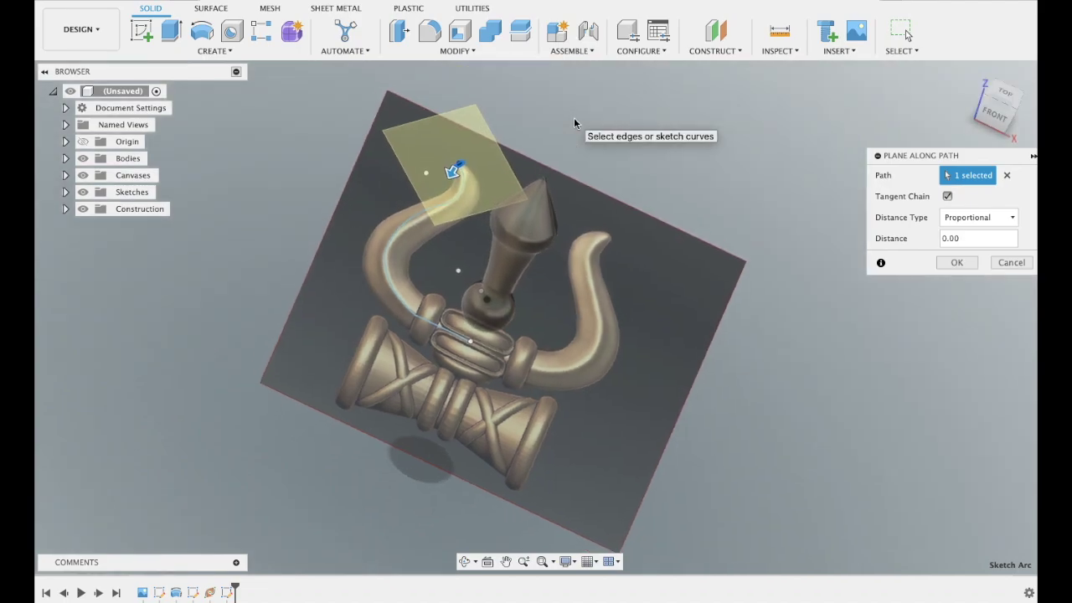
pyautogui.moveTo(464, 182); pyautogui.dragTo(525, 163)
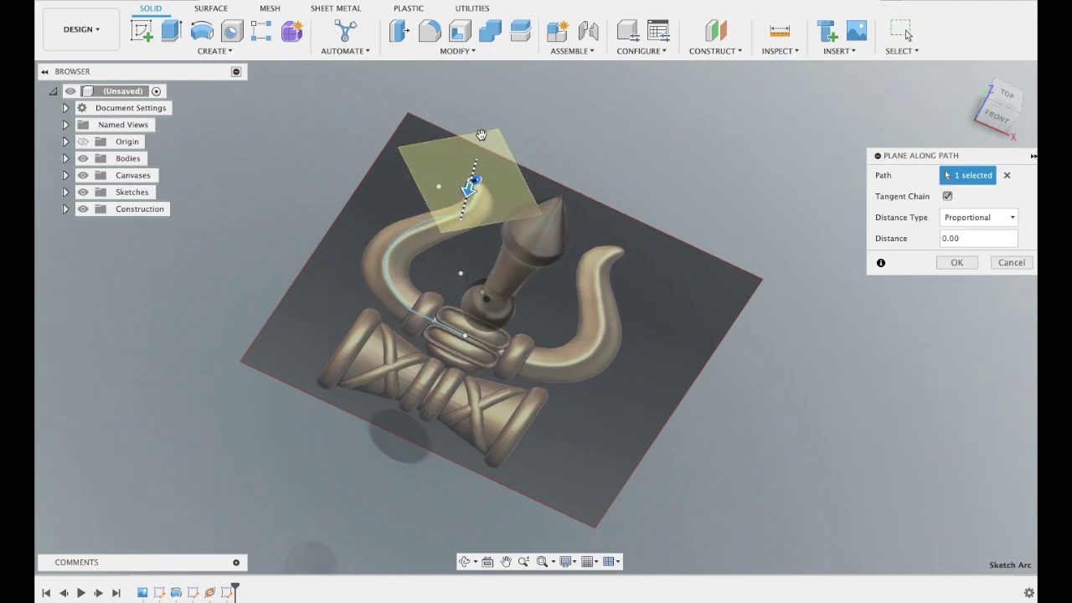
pyautogui.scroll(5, 482, 150)
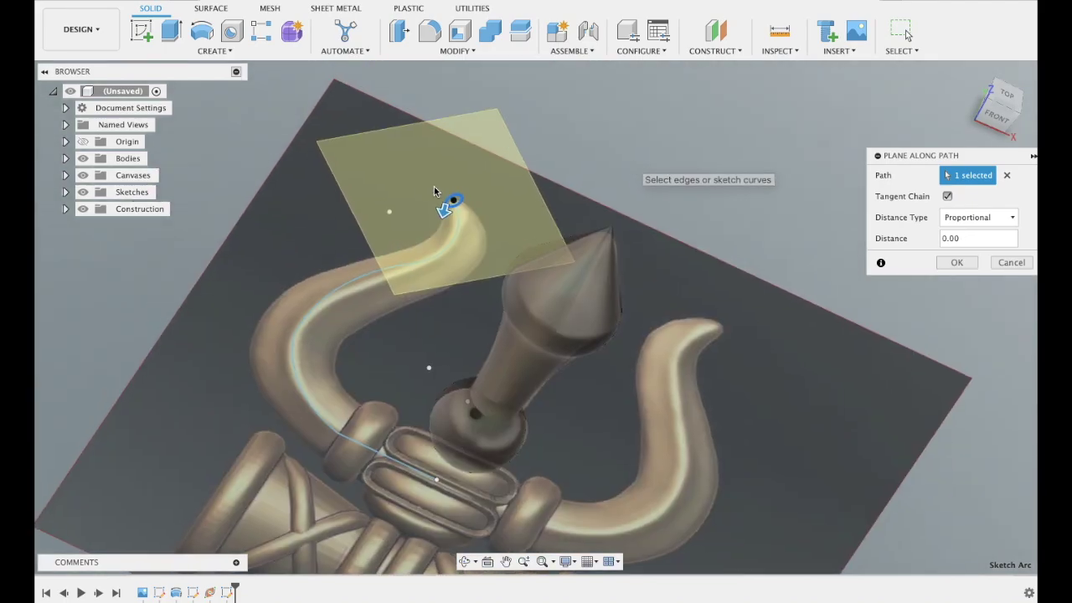
pyautogui.moveTo(444, 209); pyautogui.dragTo(456, 205)
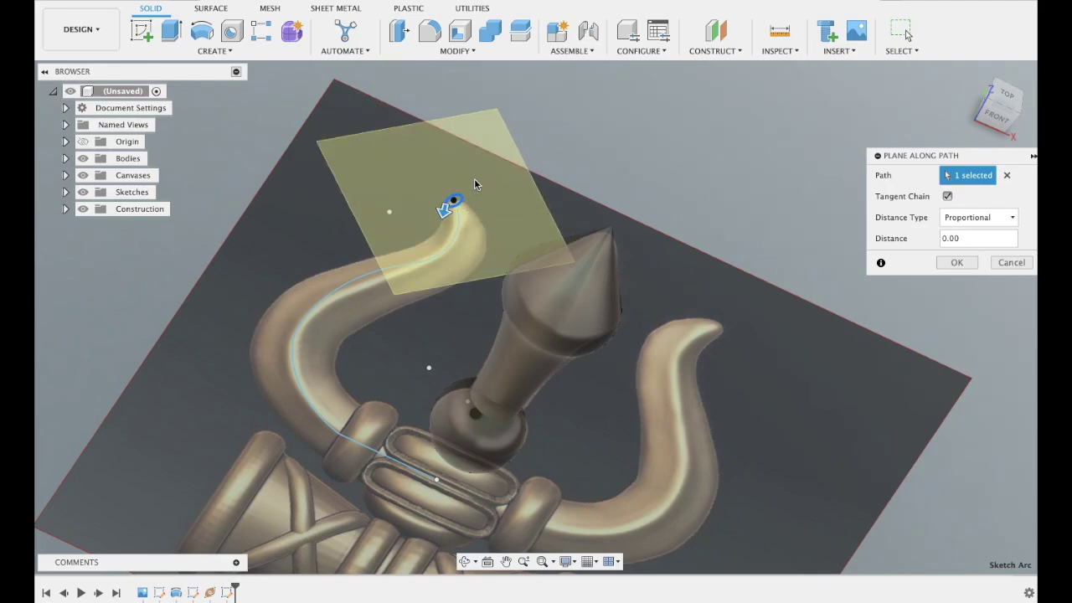
pyautogui.keyDown('shift'); pyautogui.moveTo(473, 185); pyautogui.dragTo(475, 185, button='middle'); pyautogui.keyUp('shift')
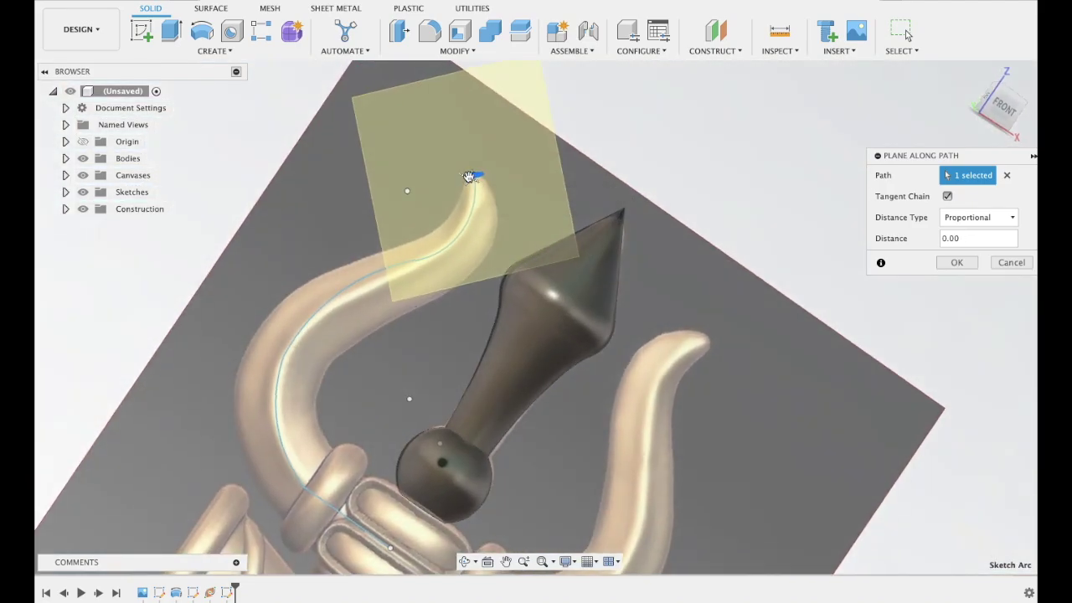
pyautogui.keyDown('shift'); pyautogui.moveTo(603, 132); pyautogui.dragTo(603, 132, button='middle'); pyautogui.keyUp('shift')
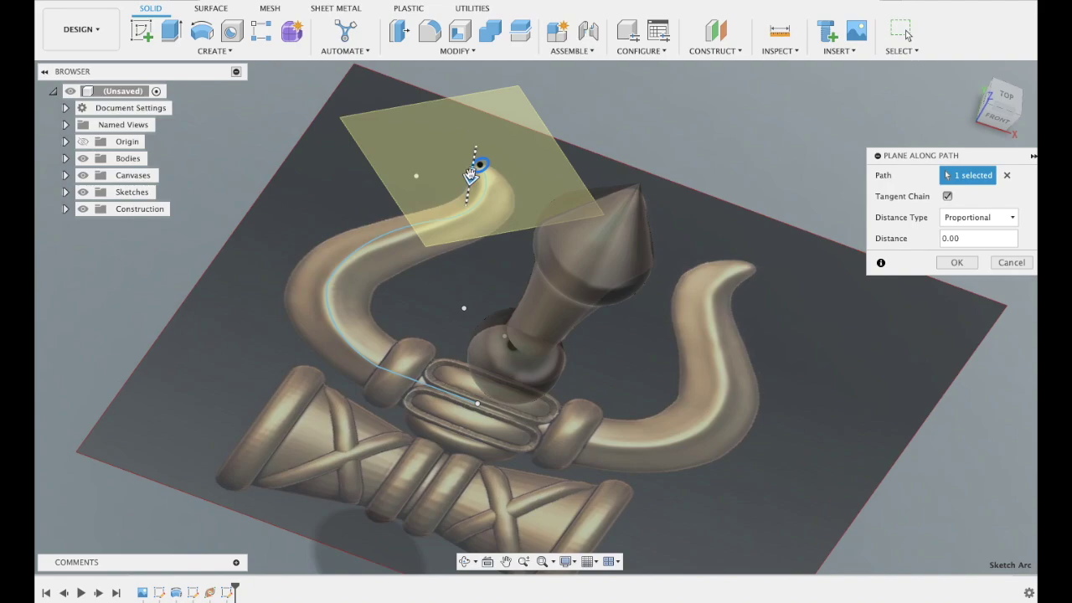
pyautogui.moveTo(470, 173); pyautogui.dragTo(466, 172)
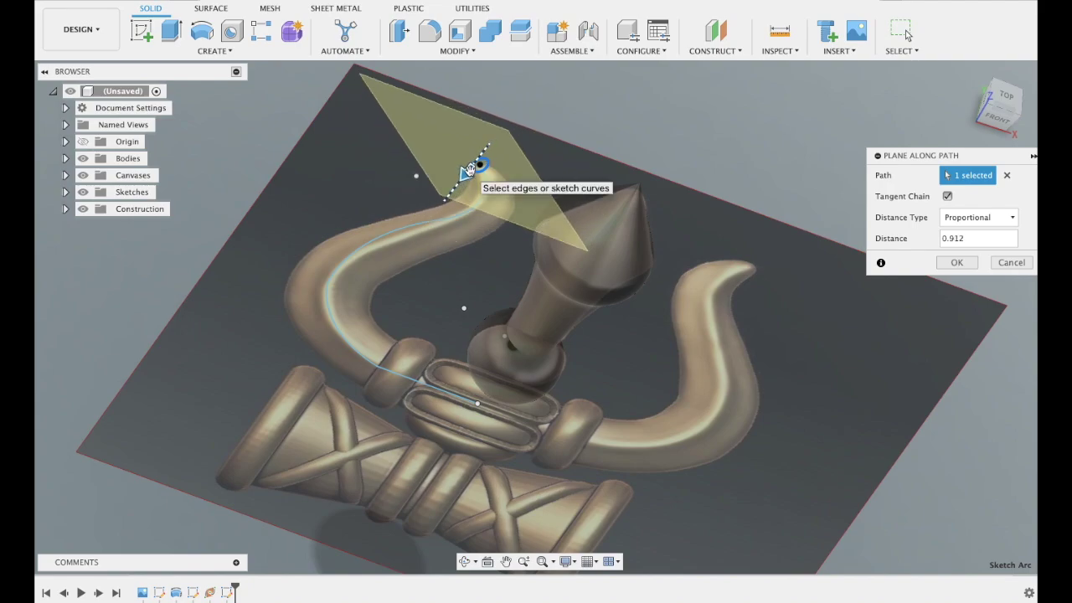
pyautogui.press('Escape')
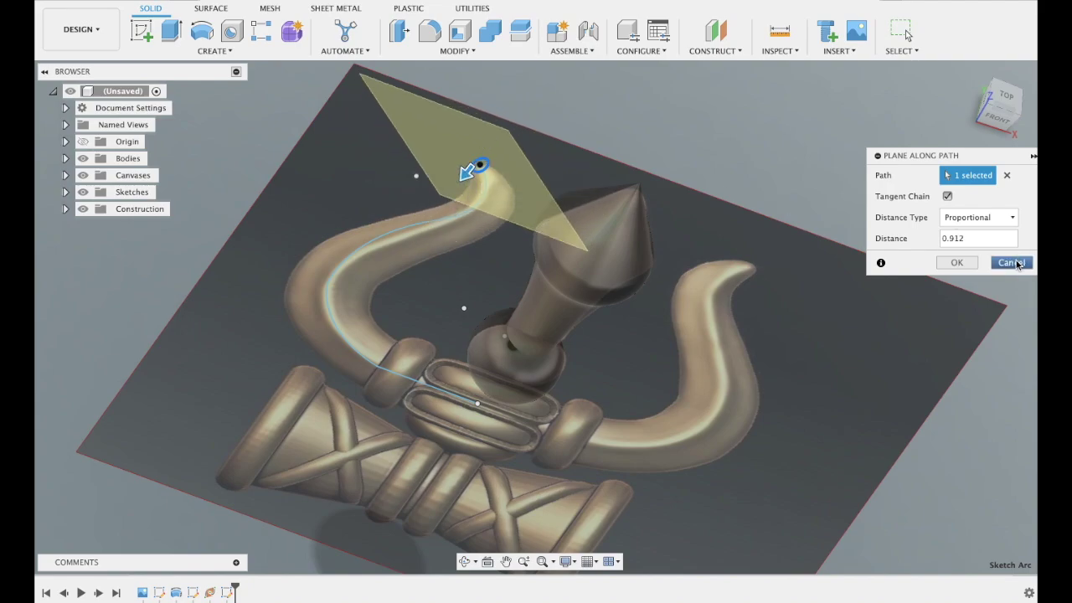
# - Add a construction plane along the left horn curve at distance 0.874 and begin a sketch
pyautogui.click(716, 52)
pyautogui.moveTo(730, 170)
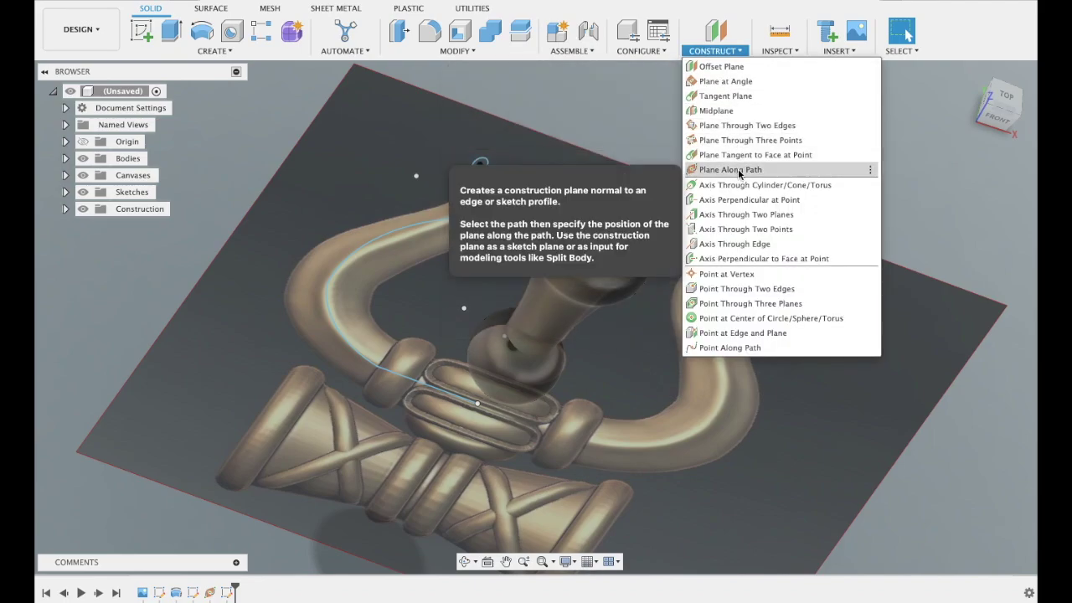
pyautogui.click(740, 170)
pyautogui.click(422, 223)
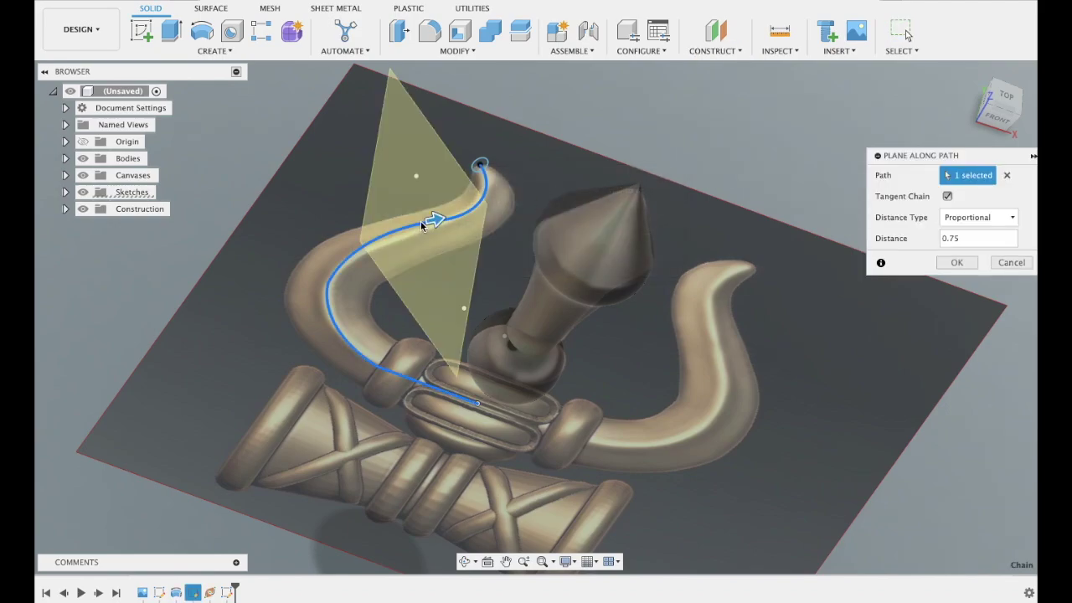
pyautogui.moveTo(434, 219)
pyautogui.mouseDown()
pyautogui.moveTo(425, 221)
pyautogui.moveTo(474, 194)
pyautogui.mouseUp()
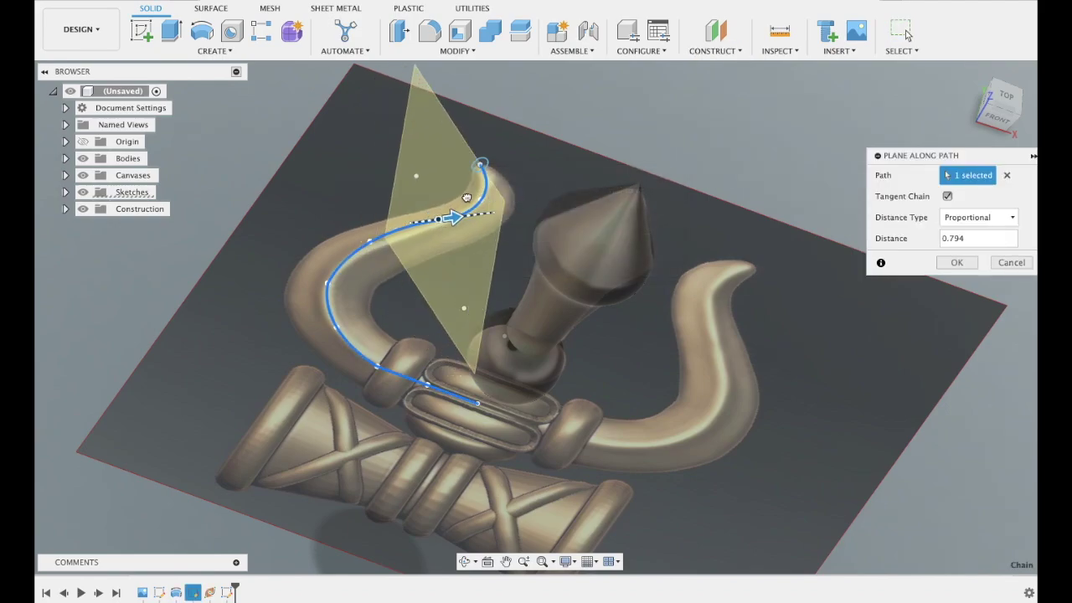
pyautogui.keyDown('shift'); pyautogui.moveTo(661, 132); pyautogui.dragTo(659, 126, button='middle'); pyautogui.keyUp('shift')
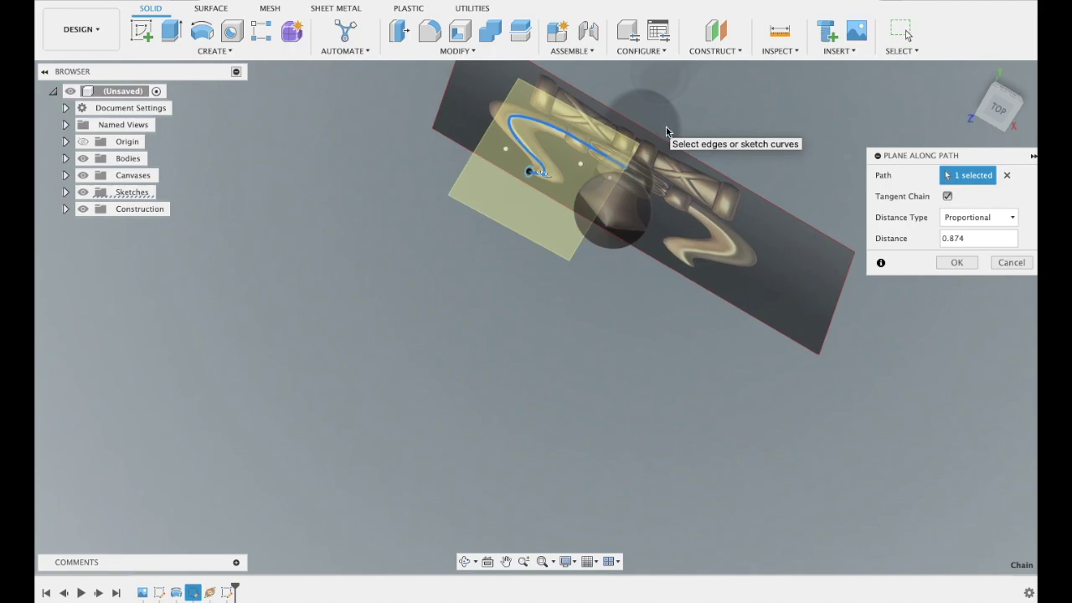
pyautogui.click(968, 264)
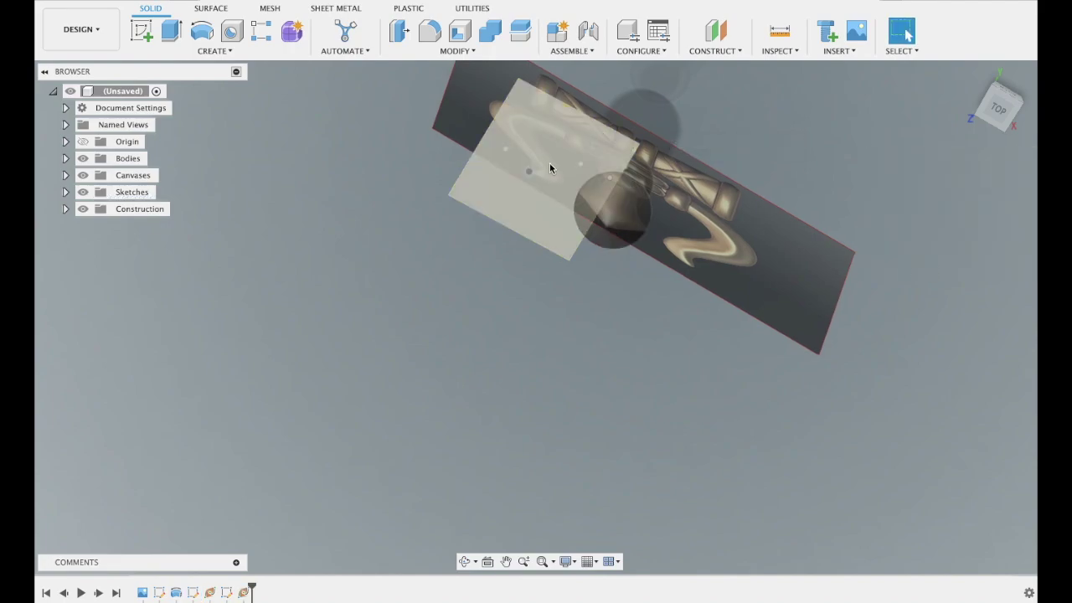
pyautogui.click(139, 25)
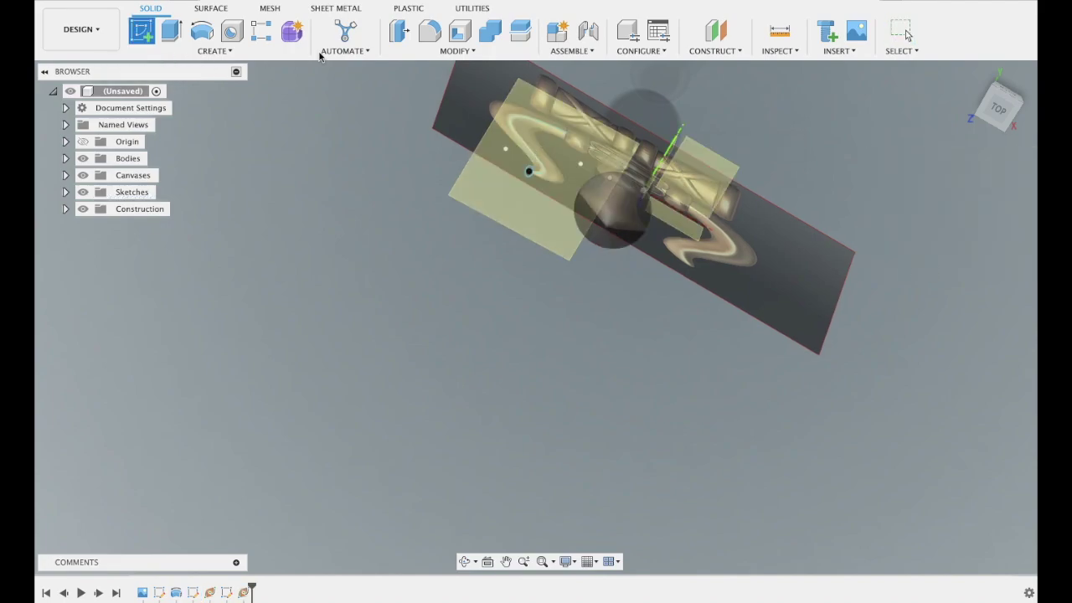
# - On the new plane, draw a small centre-diameter circle at the path end and finish the sketch
pyautogui.click(568, 164)
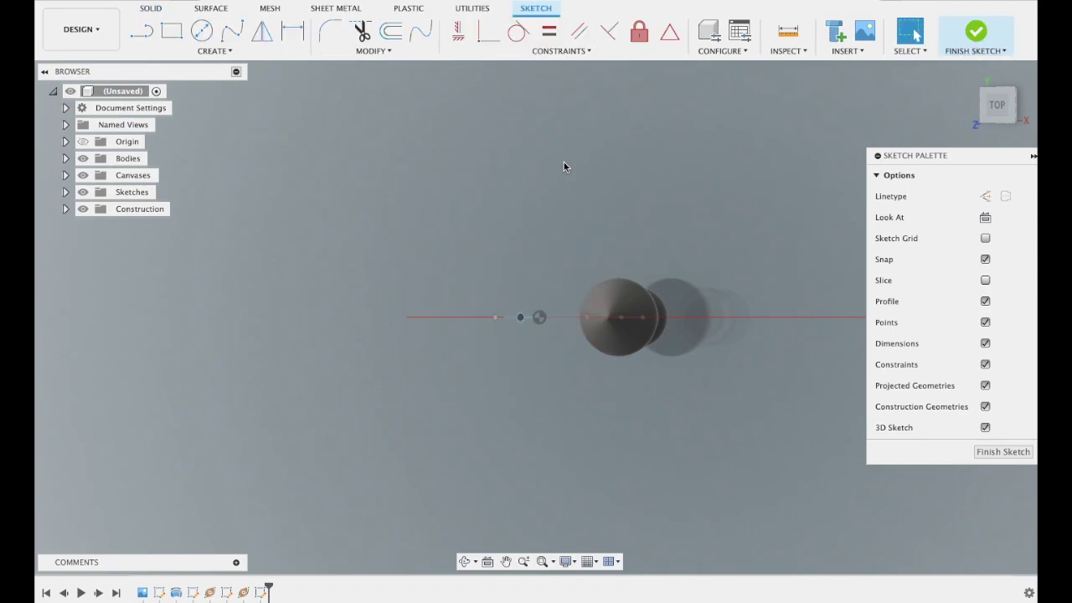
pyautogui.click(201, 31)
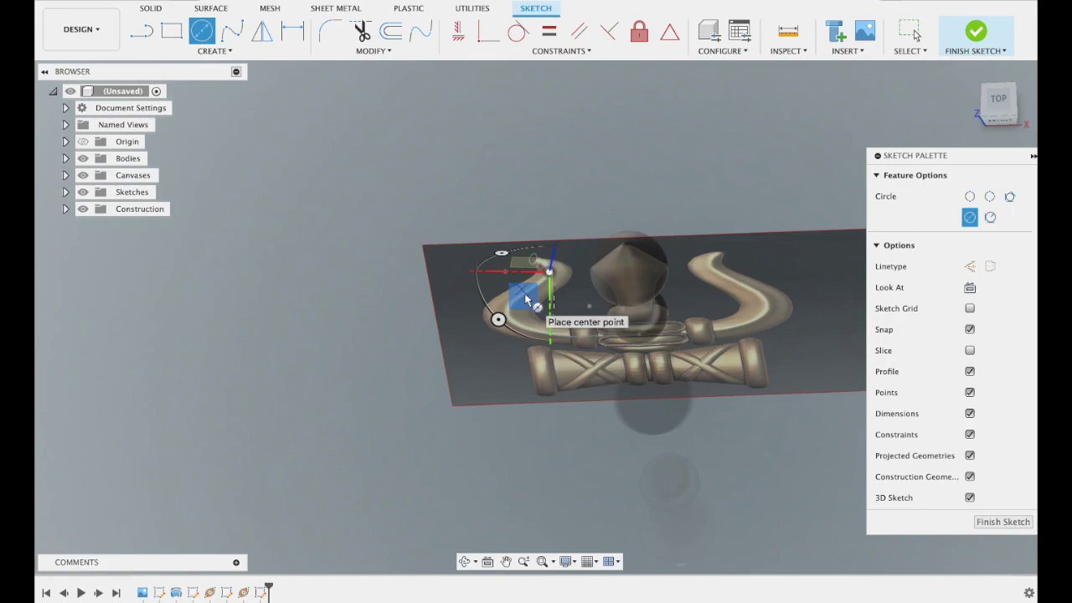
pyautogui.click(497, 309)
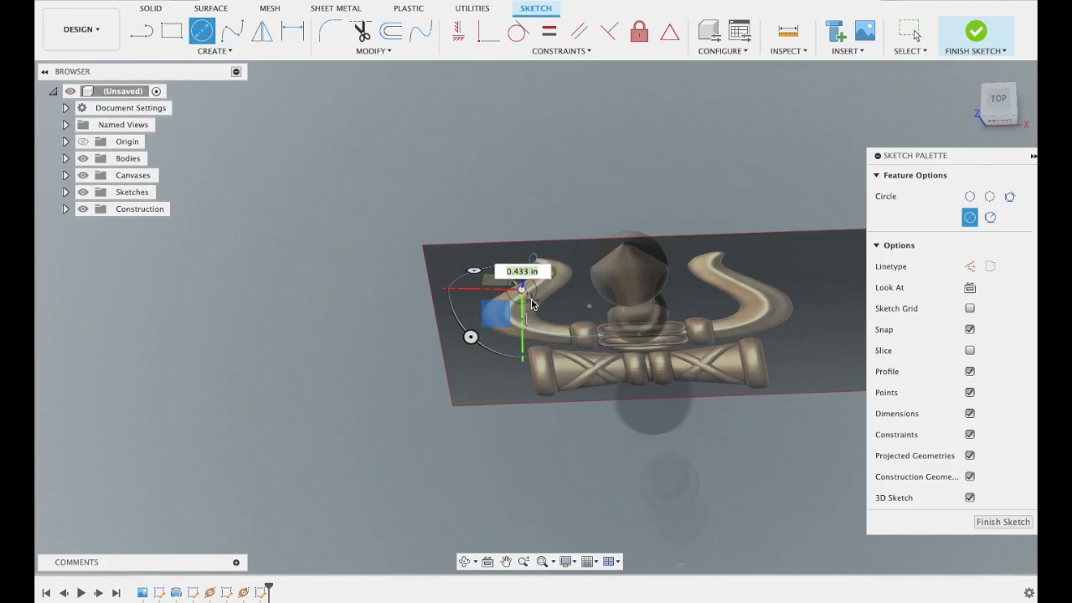
pyautogui.click(534, 307)
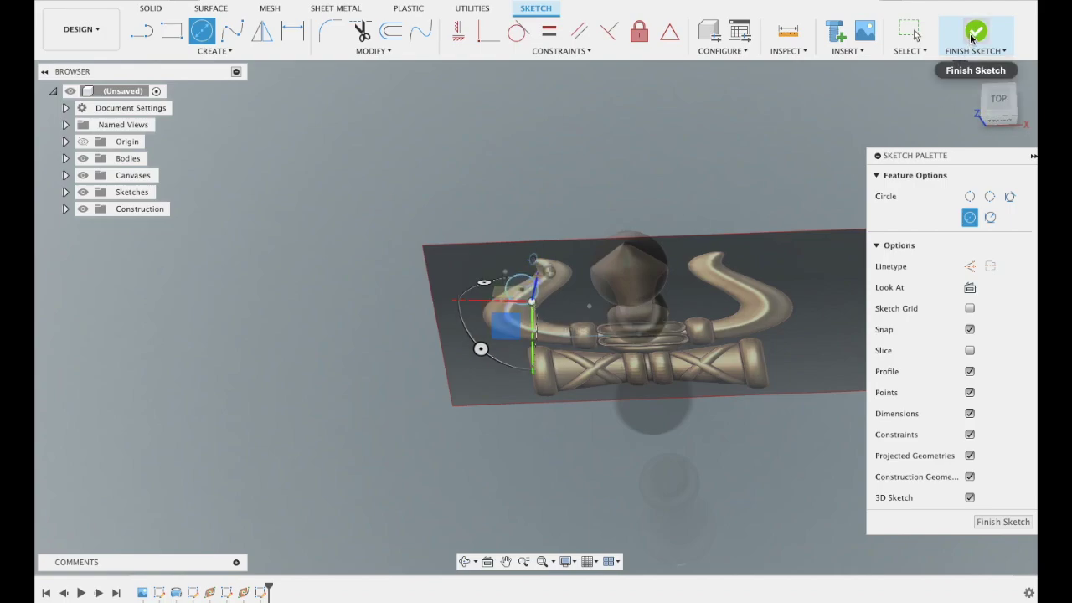
pyautogui.click(975, 33)
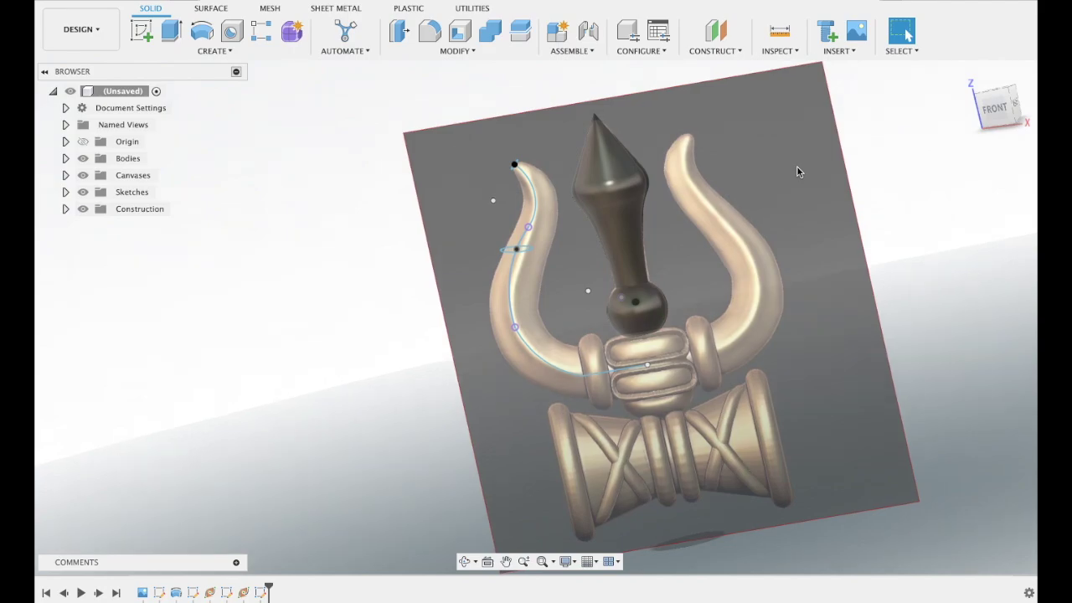
# - Add a second plane along the left horn path at proportional distance 0.447, then begin a sketch
pyautogui.click(707, 51)
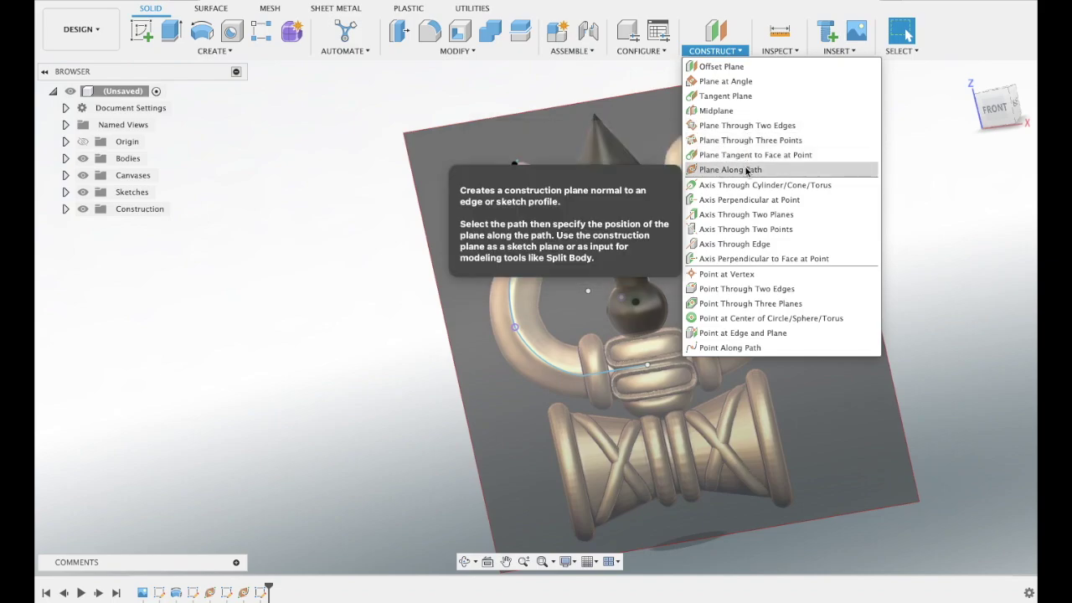
pyautogui.click(731, 169)
pyautogui.click(525, 340)
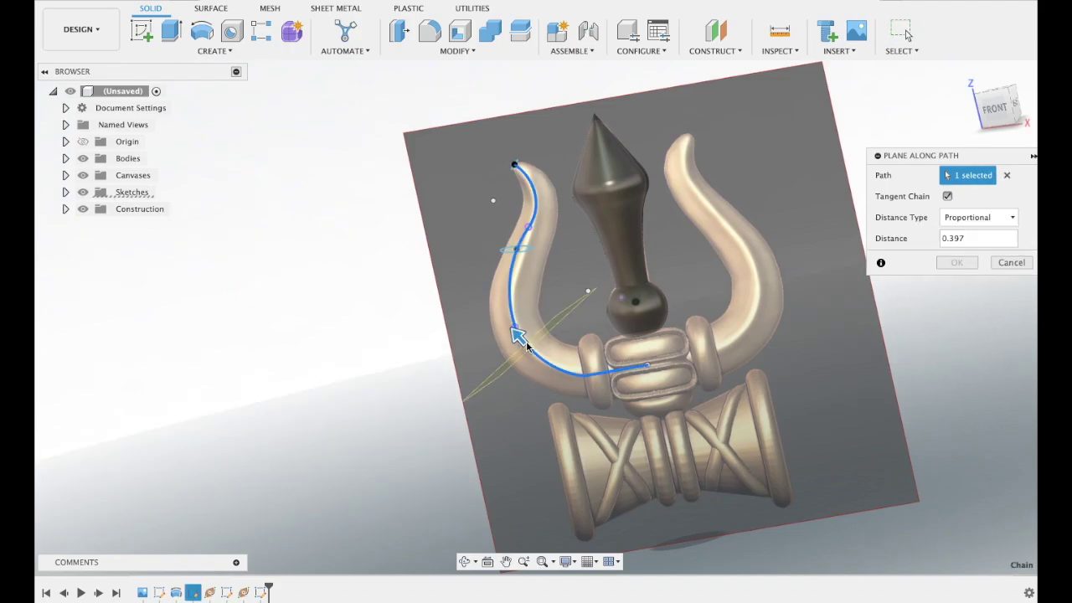
pyautogui.moveTo(519, 336); pyautogui.dragTo(506, 318)
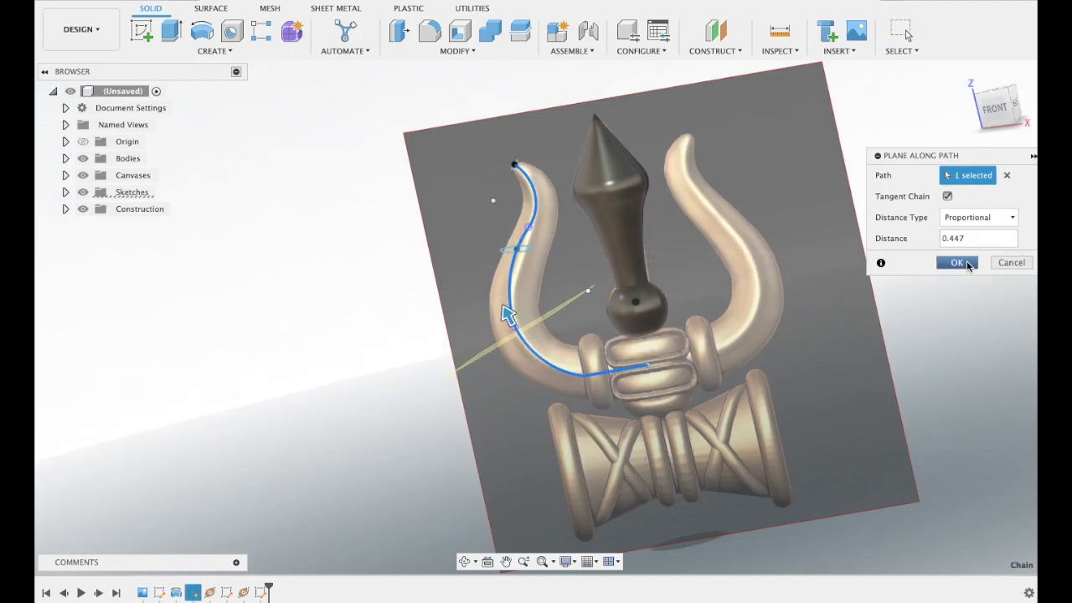
pyautogui.click(957, 262)
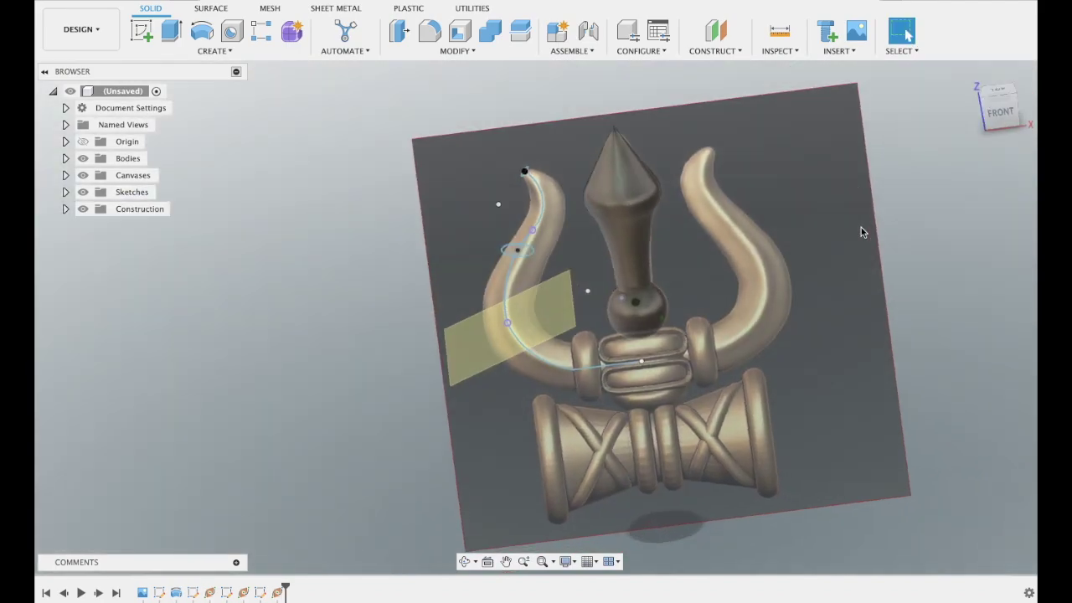
pyautogui.press('s')
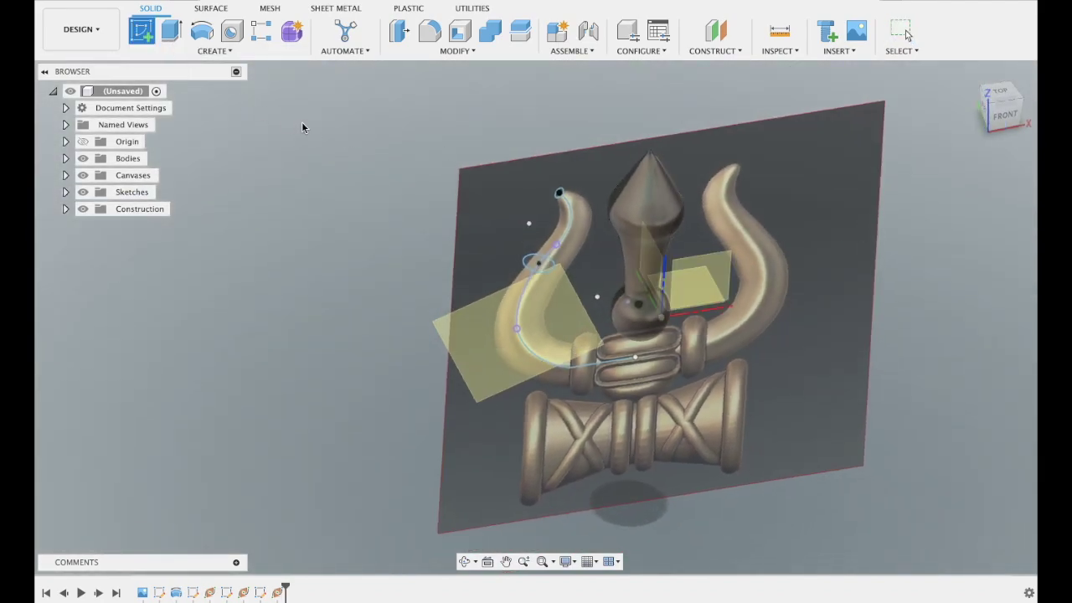
# - Draw a centre-diameter circle around the horn path on the midway plane and finish the sketch
pyautogui.click(518, 334)
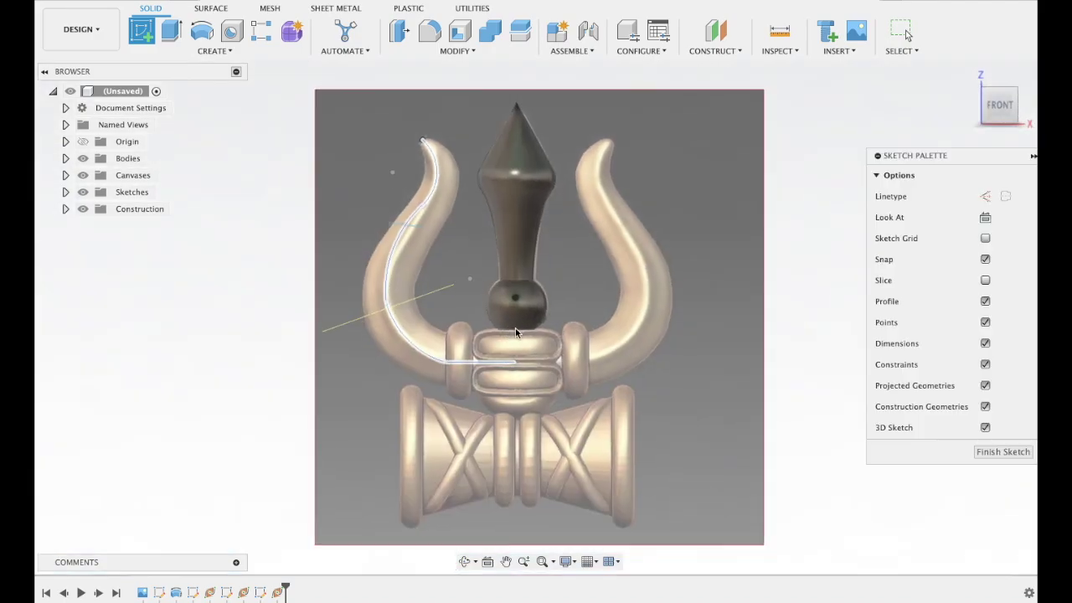
pyautogui.keyDown('shift'); pyautogui.moveTo(475, 217); pyautogui.dragTo(330, 167, button='middle'); pyautogui.keyUp('shift')
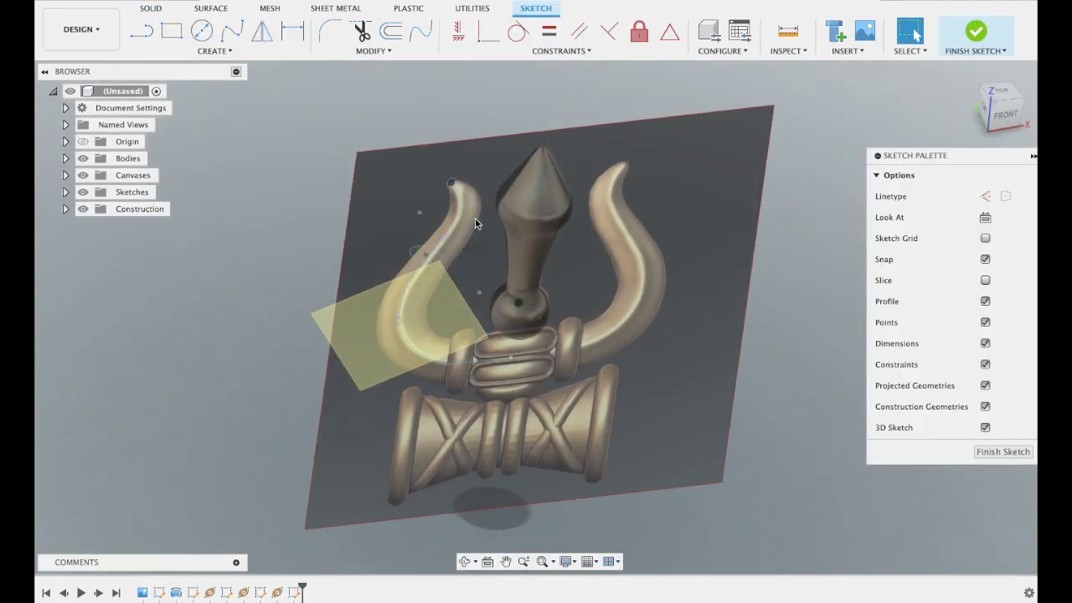
pyautogui.click(201, 30)
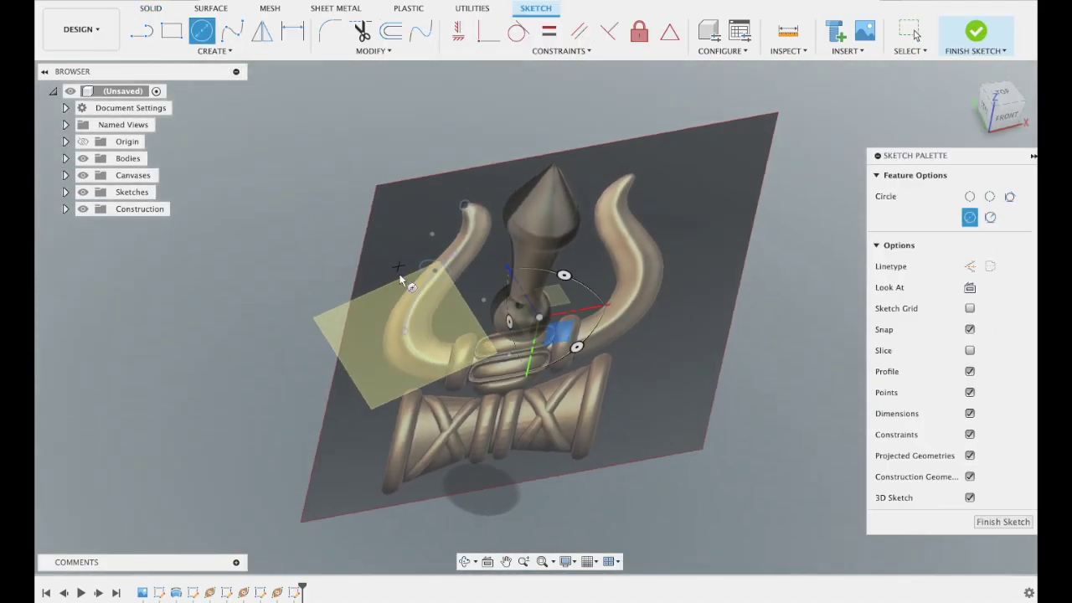
pyautogui.click(405, 331)
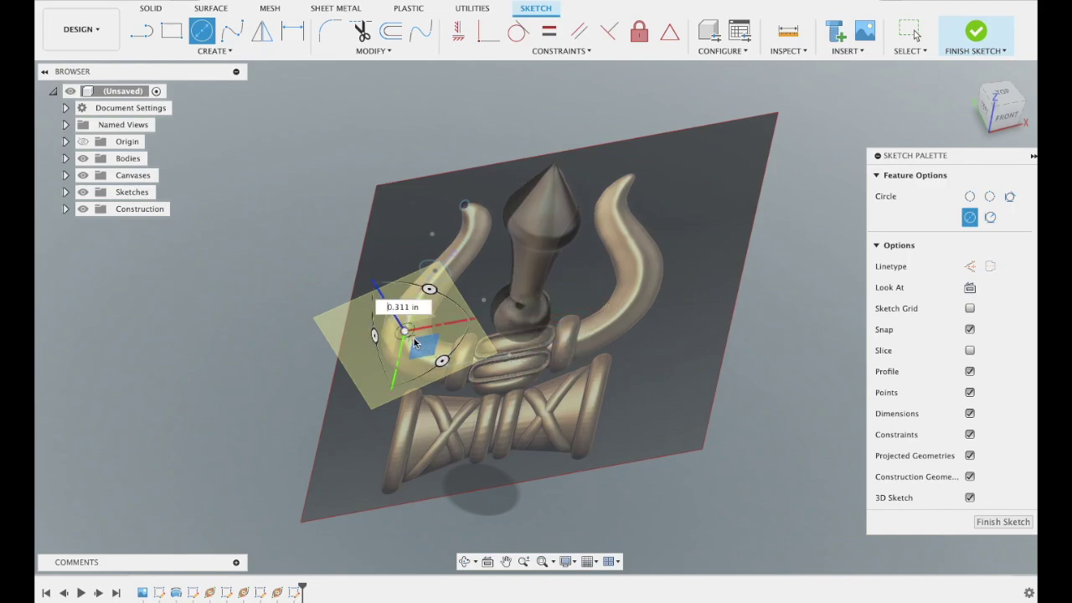
pyautogui.click(427, 345)
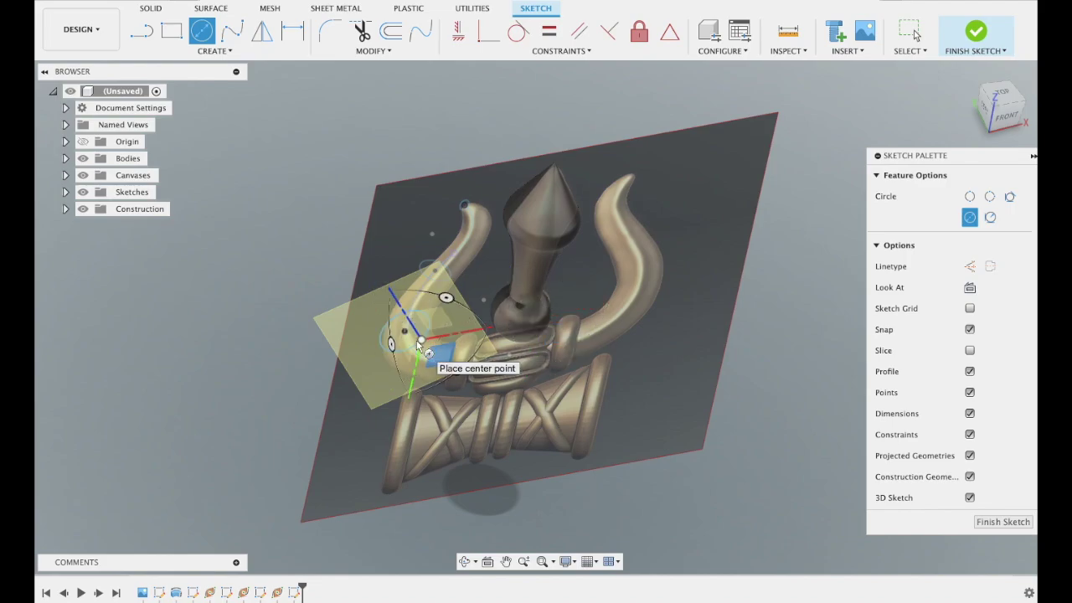
pyautogui.click(972, 32)
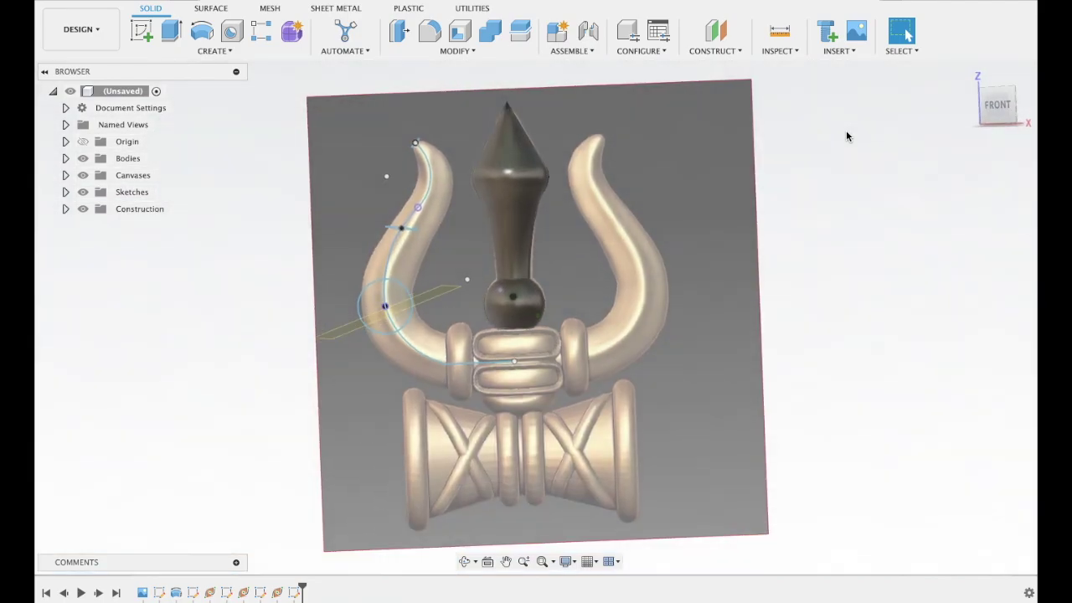
pyautogui.hotkey('ctrl', 'z')
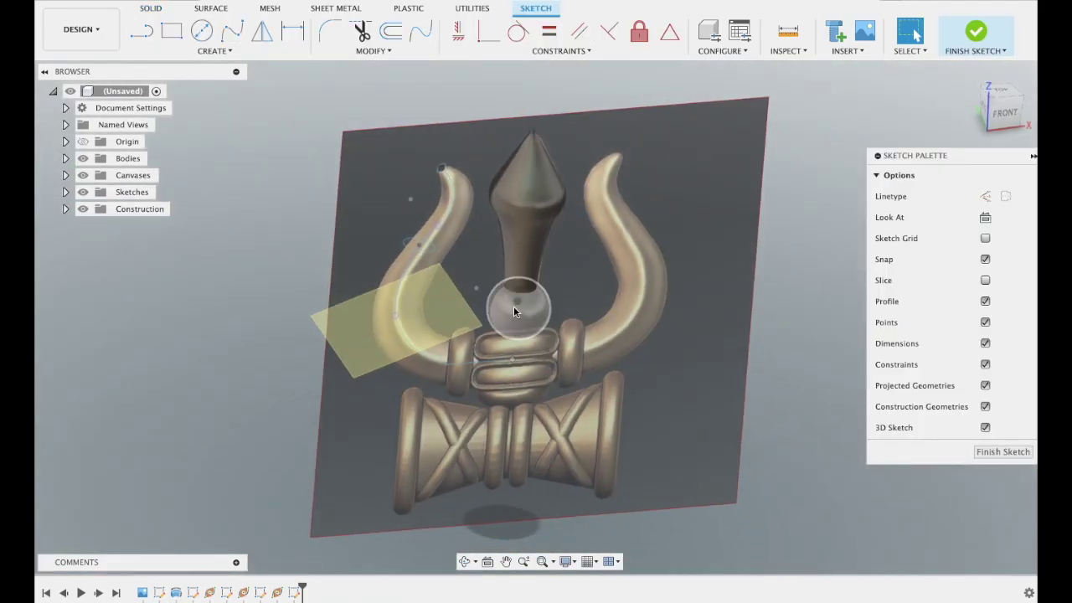
# - Start a circle on the midway plane, abandon it, and finish that sketch
pyautogui.click(431, 305)
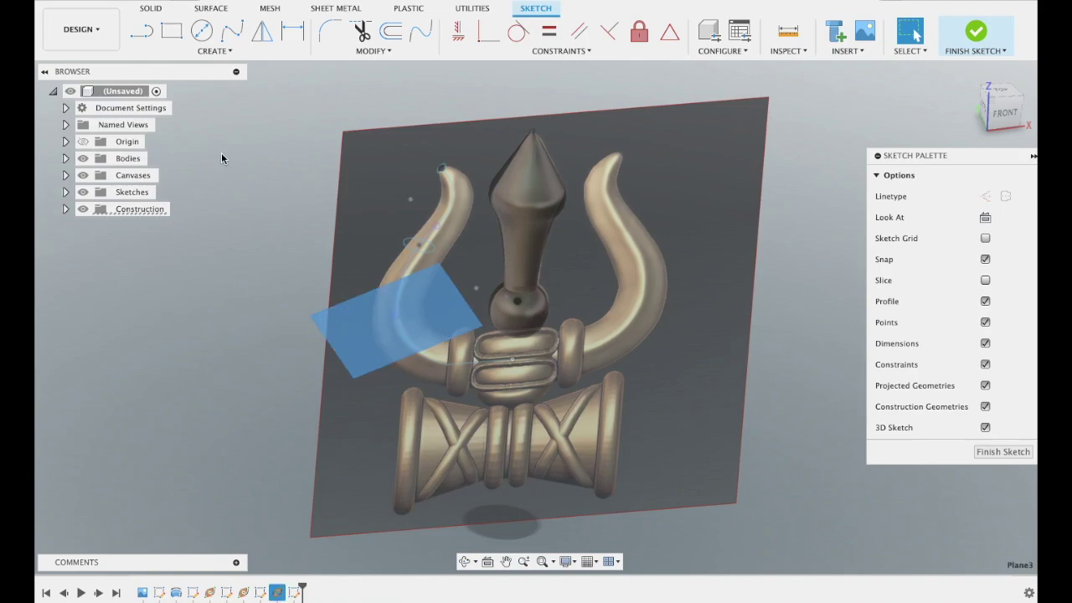
pyautogui.click(201, 31)
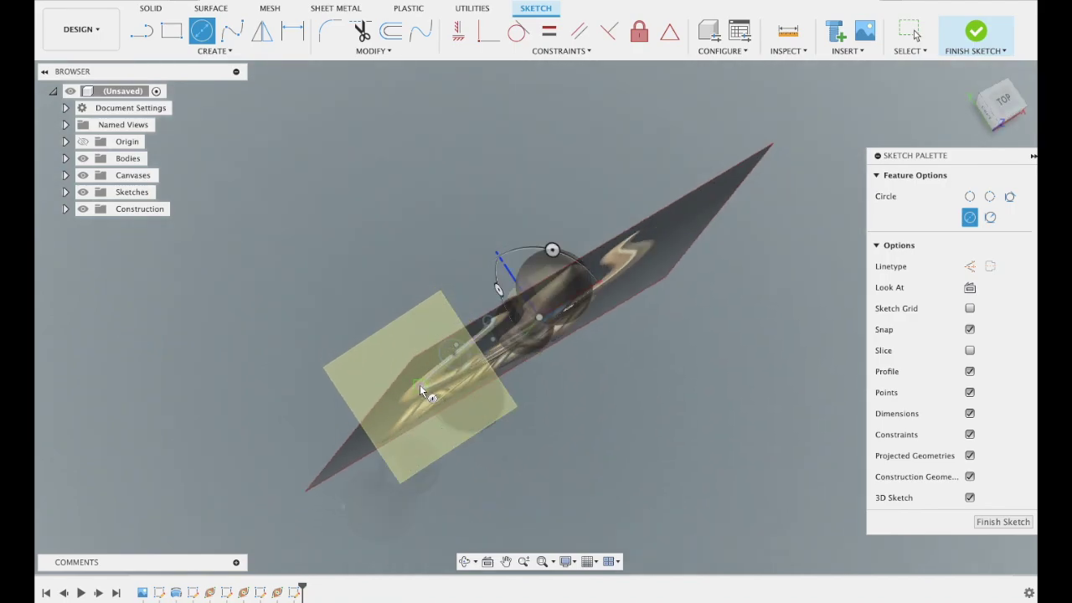
pyautogui.click(420, 386)
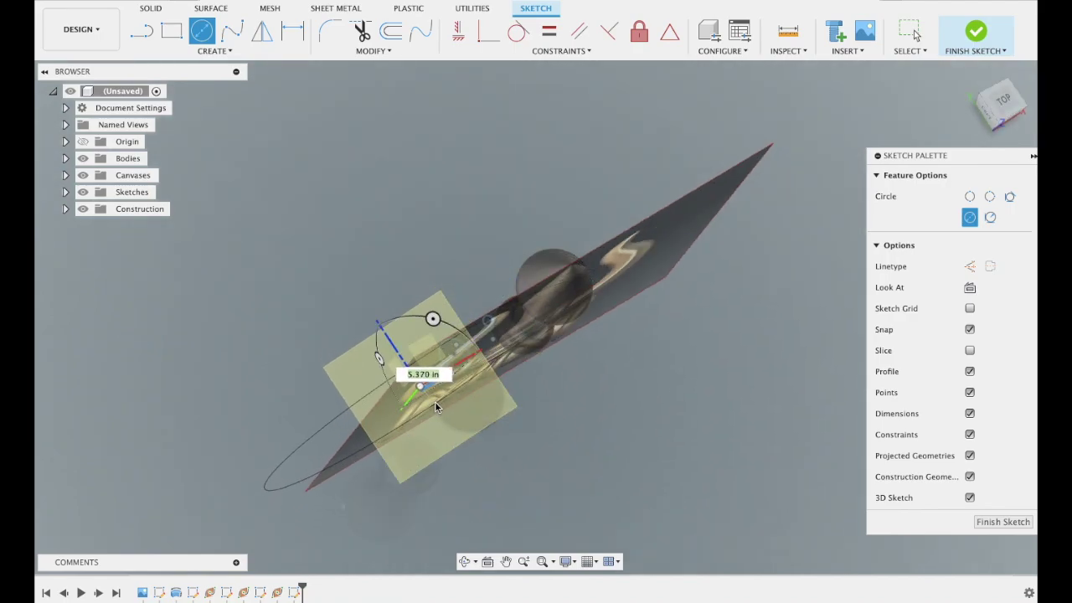
pyautogui.press('Escape')
pyautogui.click(976, 34)
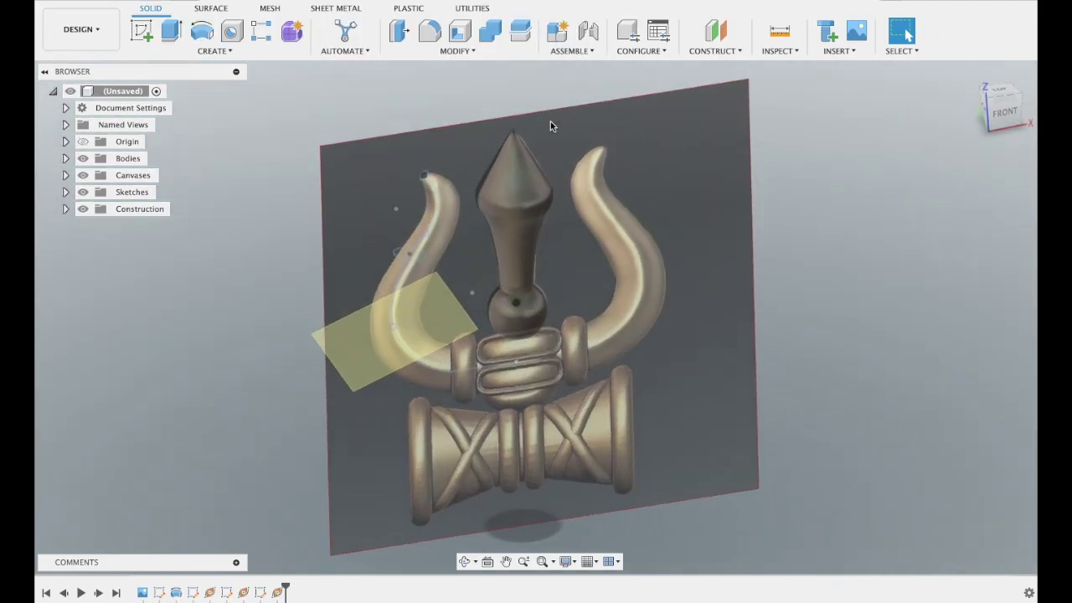
pyautogui.click(137, 28)
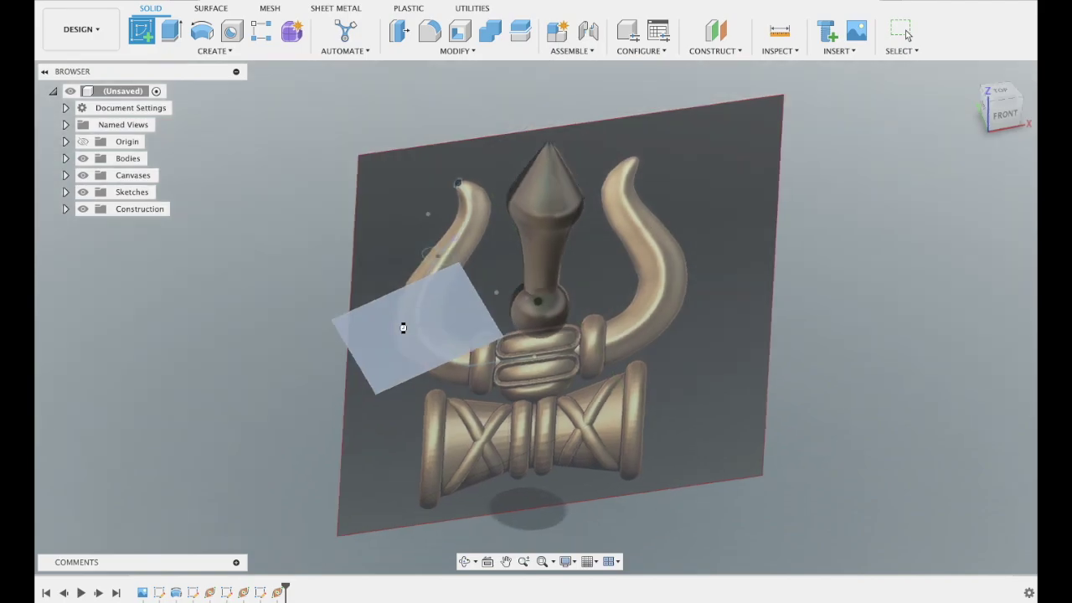
# - Sketch a small circle at the origin on the left prong's path curve and finish the sketch
pyautogui.click(403, 328)
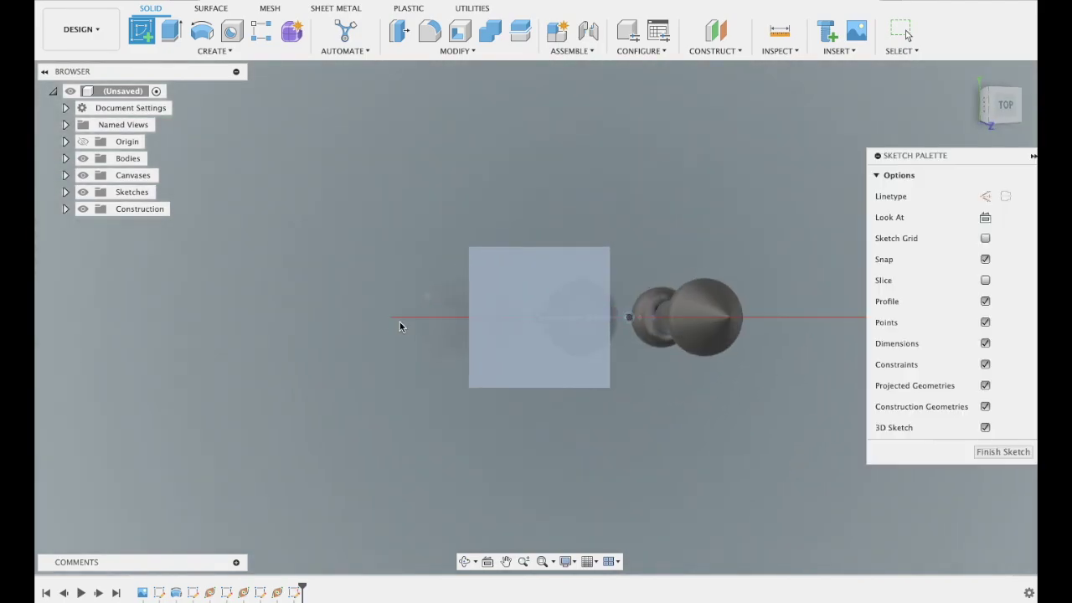
pyautogui.click(201, 30)
pyautogui.click(538, 317)
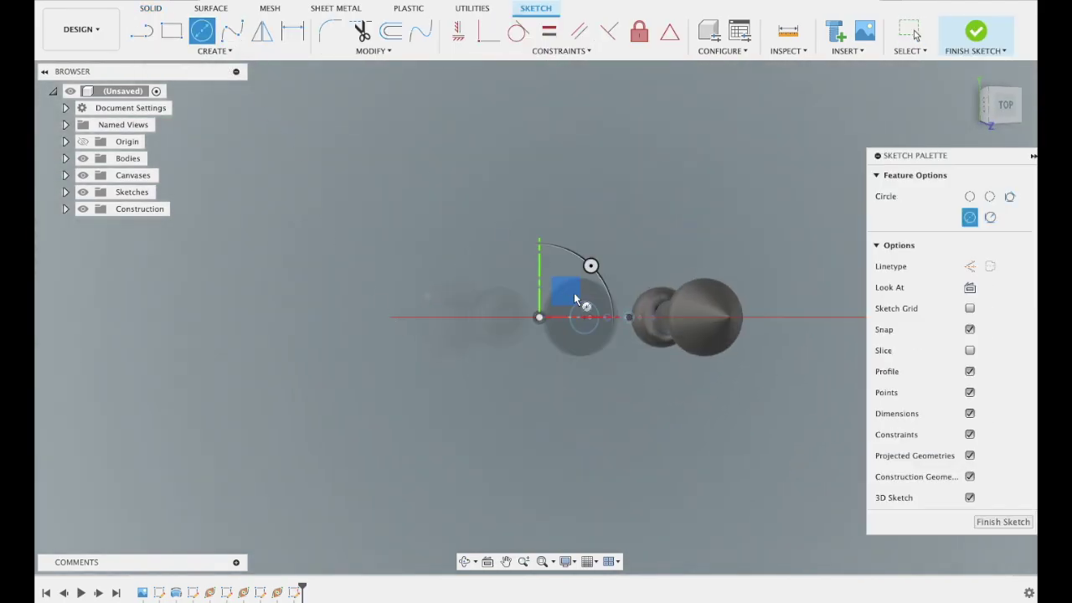
pyautogui.click(551, 340)
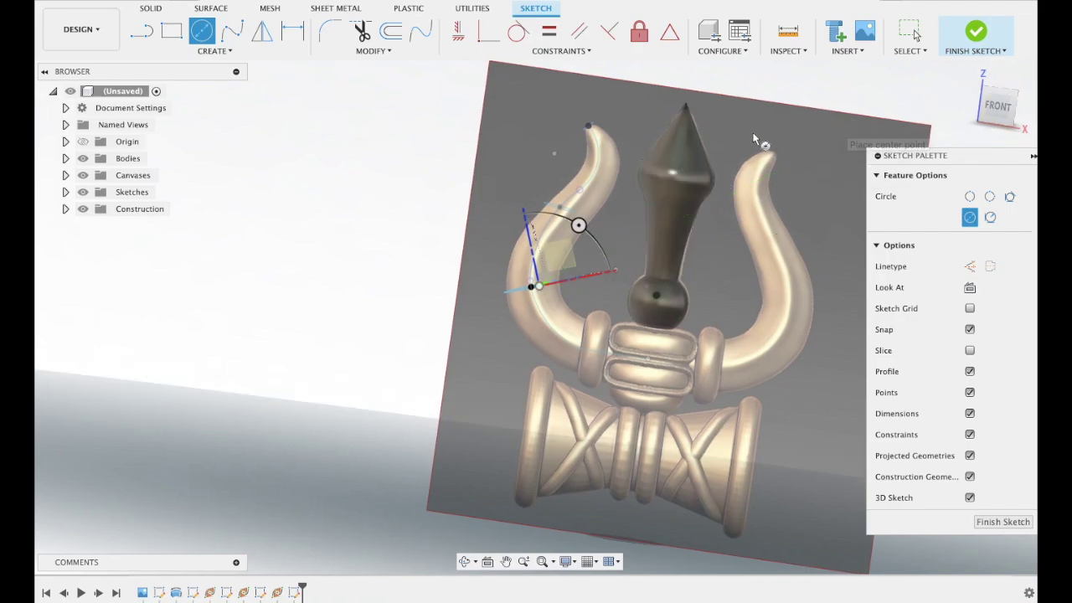
pyautogui.scroll(3, 758, 140)
pyautogui.scroll(2, 754, 138)
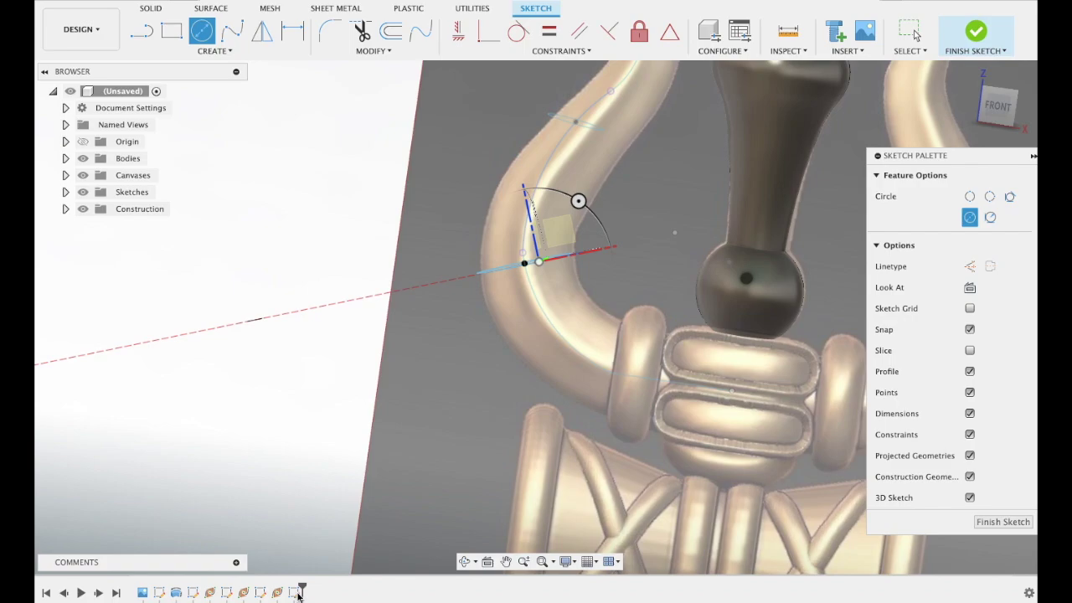
pyautogui.rightClick(495, 269)
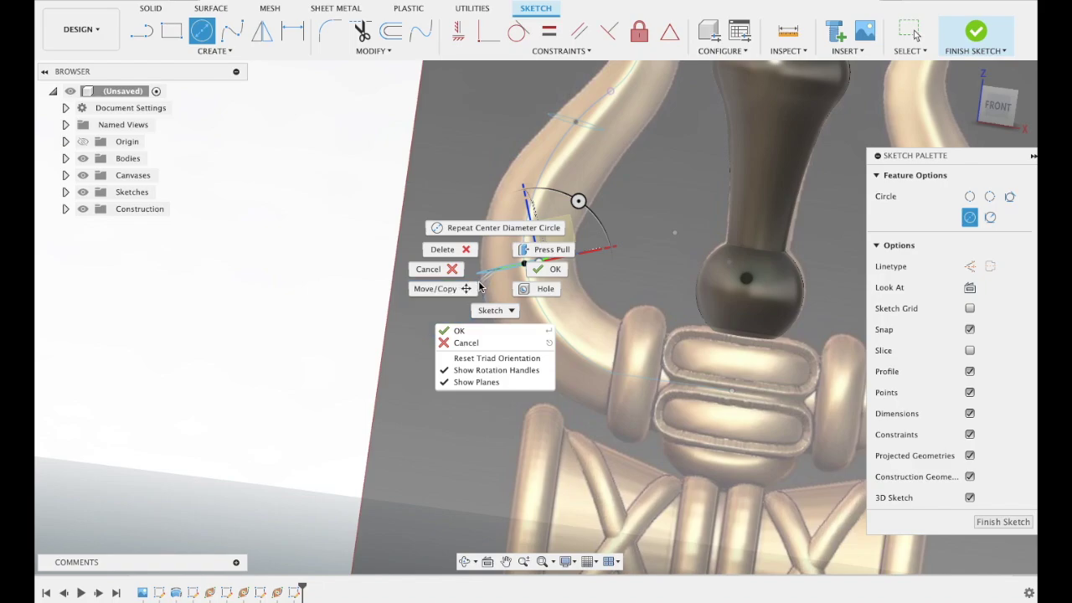
pyautogui.click(505, 311)
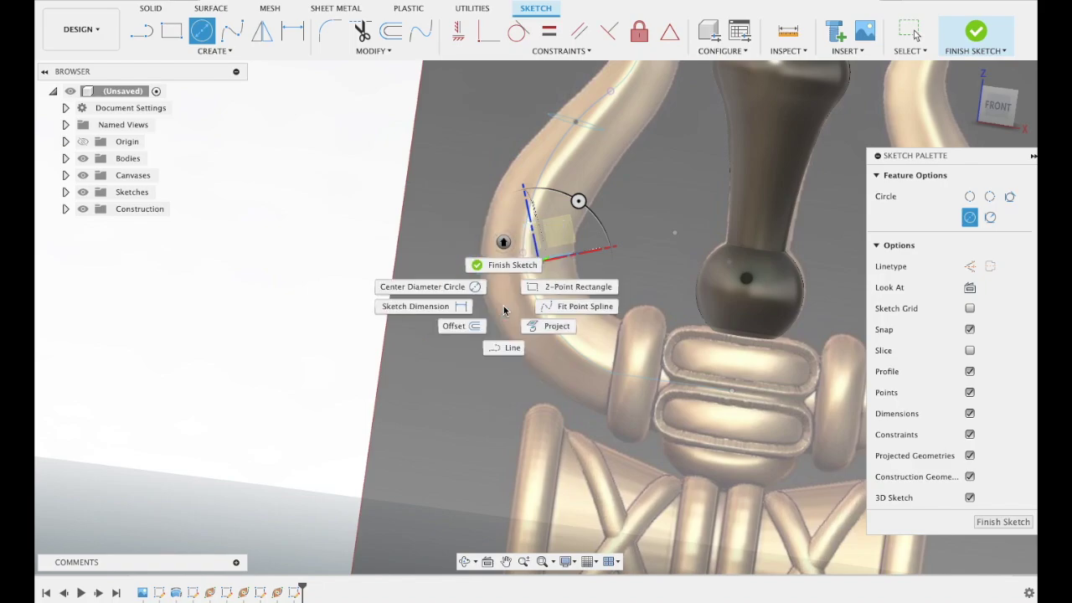
pyautogui.click(505, 311)
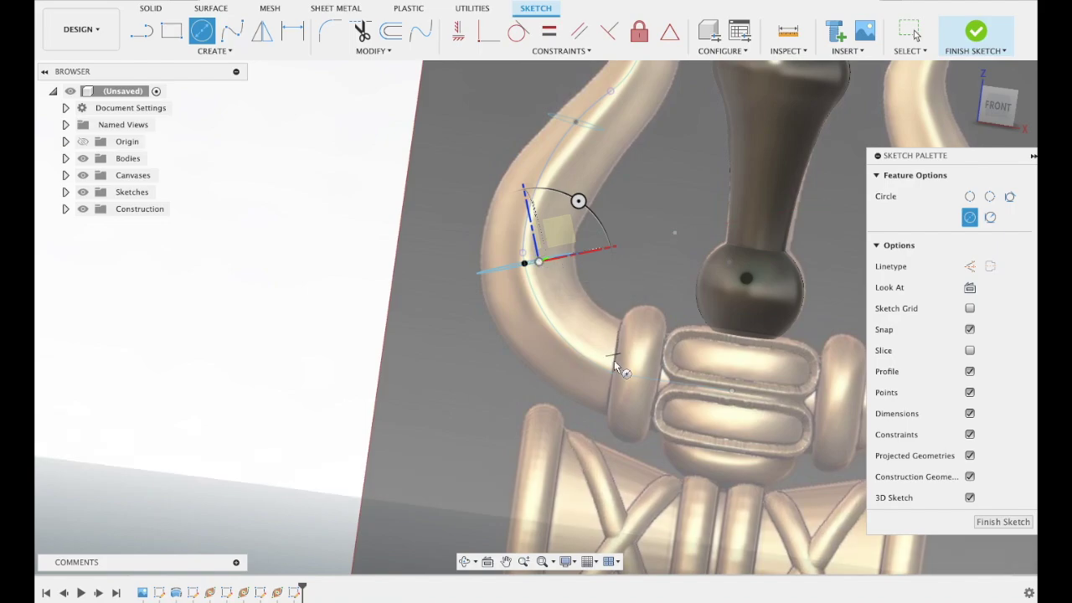
pyautogui.click(974, 34)
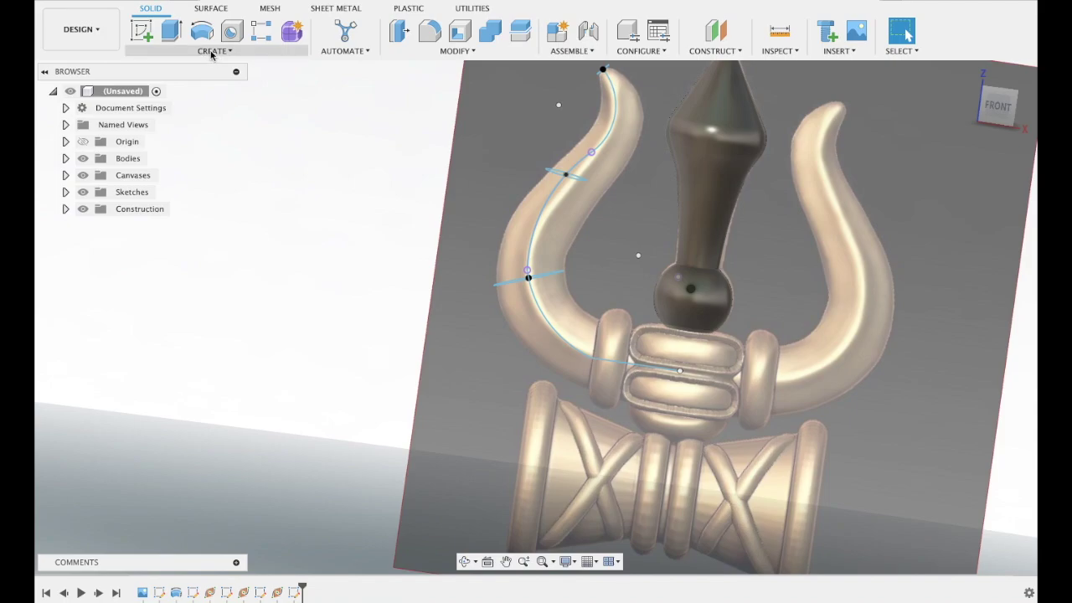
# - Attempt a loft from the top sketch point and cancel it after the profile error
pyautogui.click(214, 50)
pyautogui.click(193, 171)
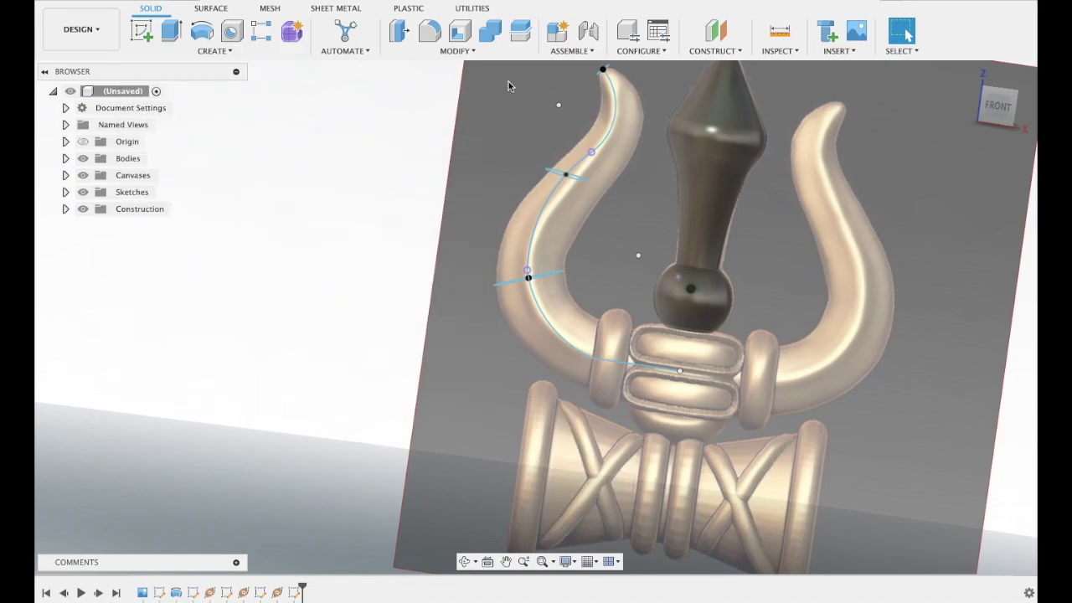
pyautogui.click(602, 71)
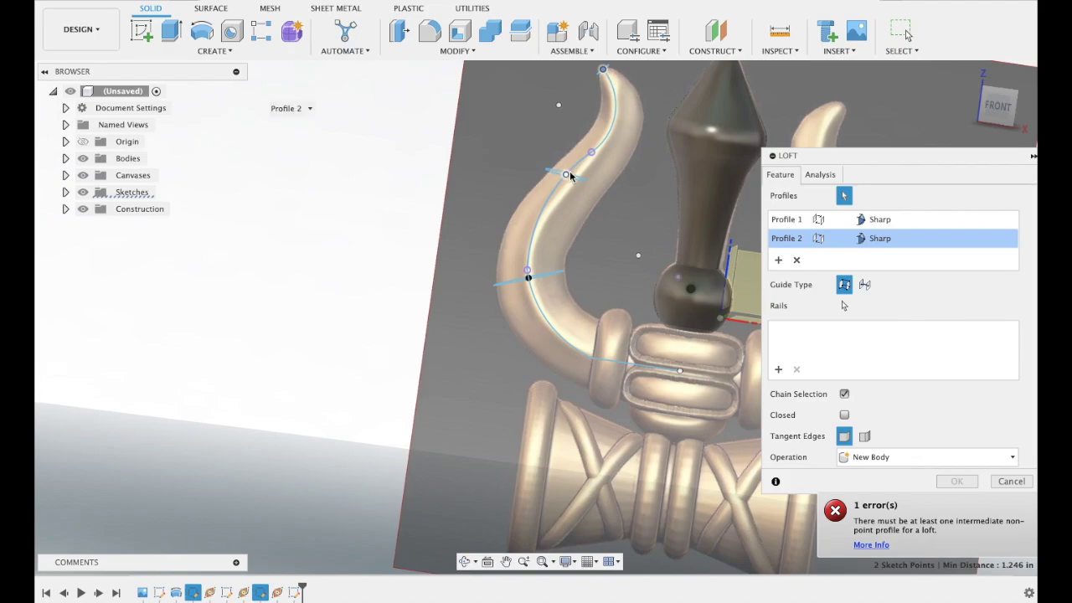
pyautogui.click(1012, 480)
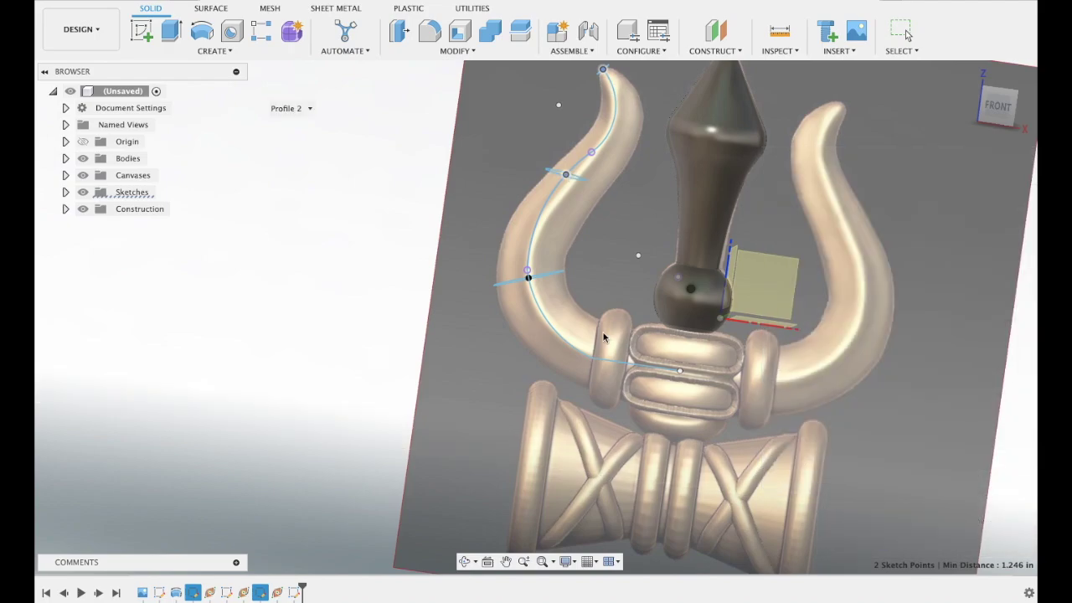
pyautogui.click(209, 50)
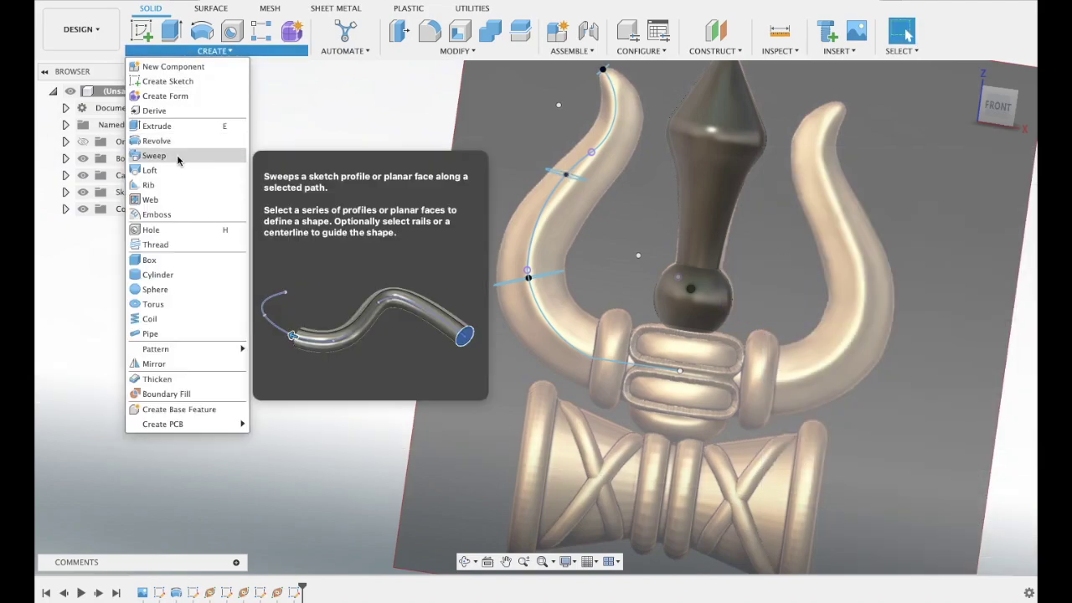
# - Try a Path + Guide Rail sweep of the prong-tip profile along the prong curve, cancelling on the error
pyautogui.click(178, 157)
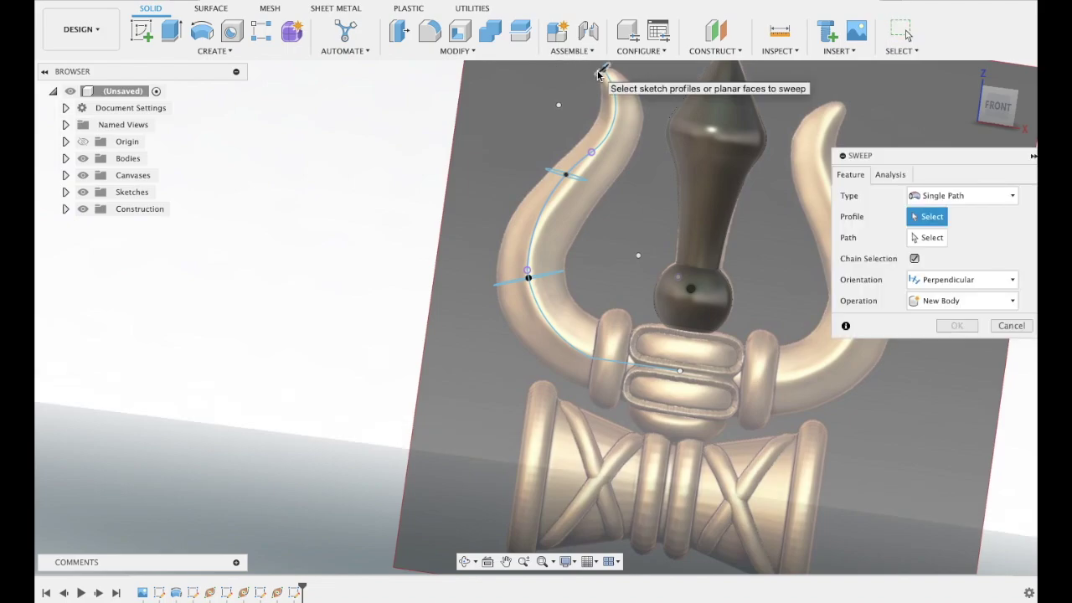
pyautogui.click(600, 73)
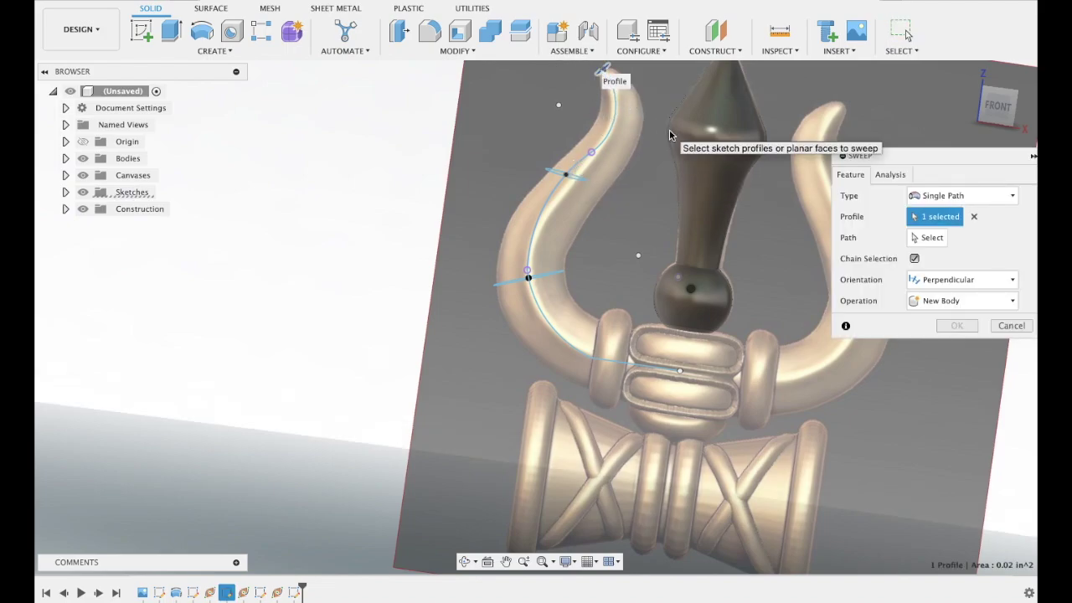
pyautogui.click(959, 196)
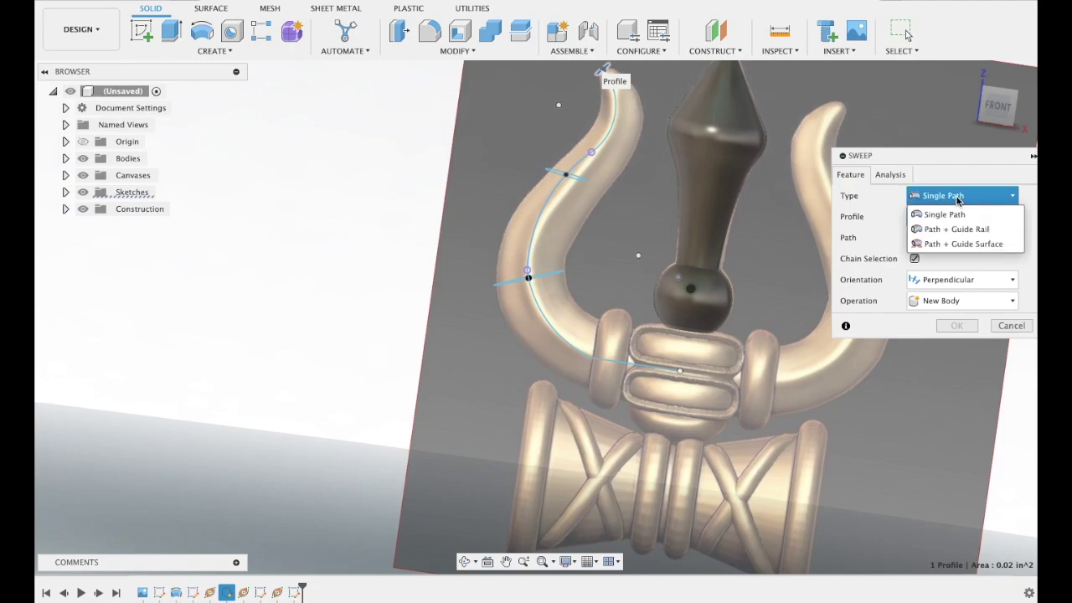
pyautogui.click(971, 230)
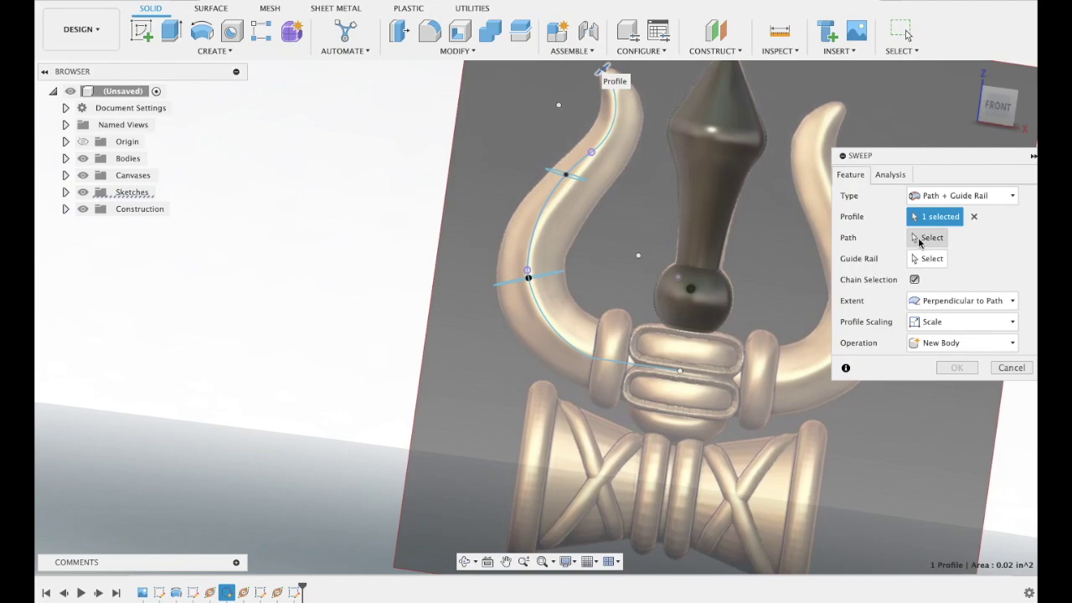
pyautogui.click(927, 258)
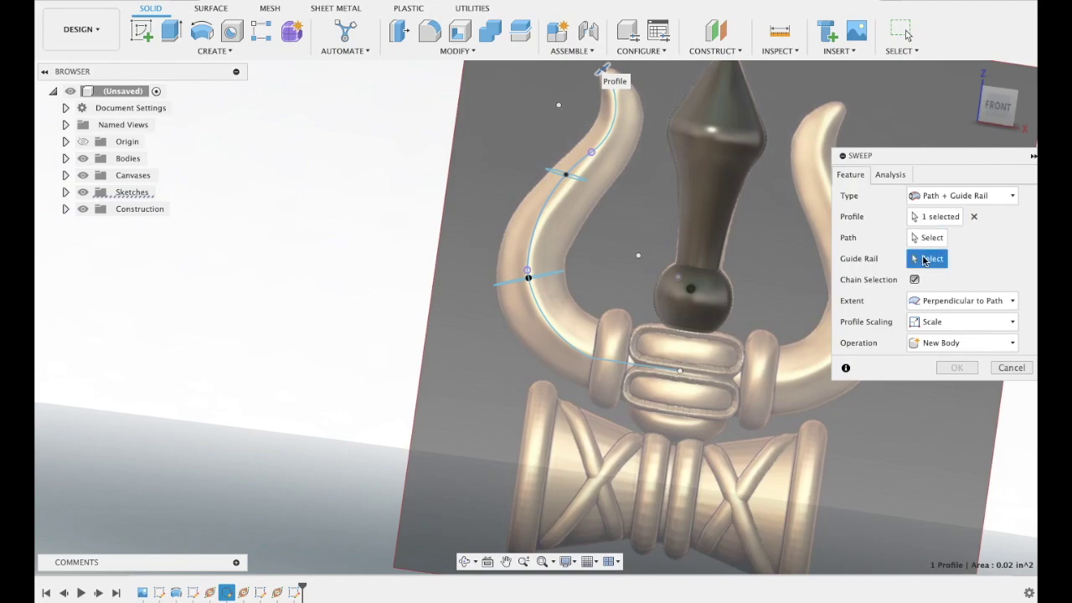
pyautogui.click(581, 177)
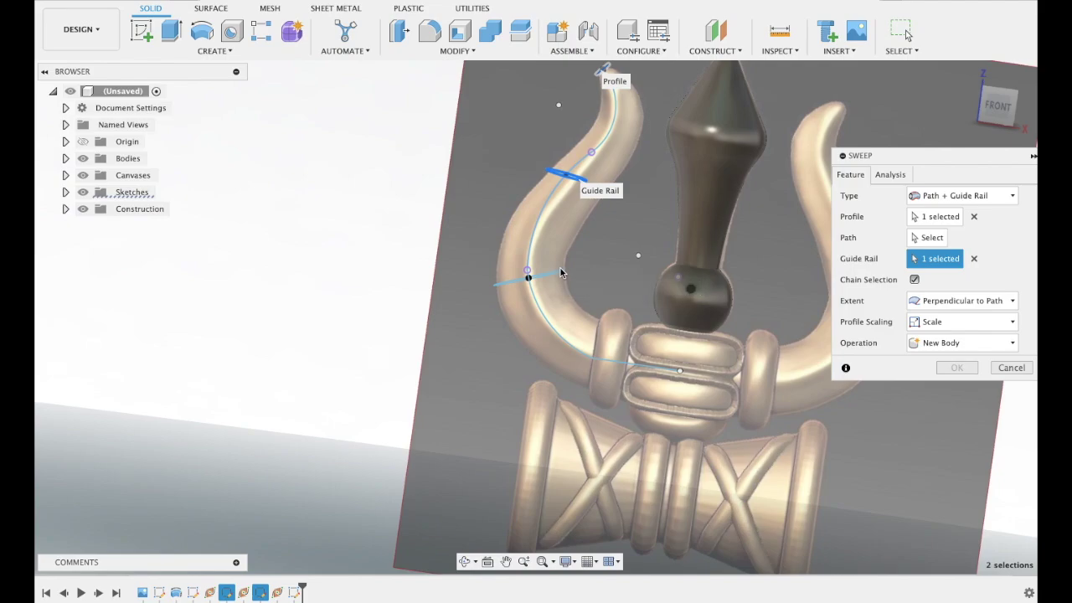
pyautogui.click(929, 237)
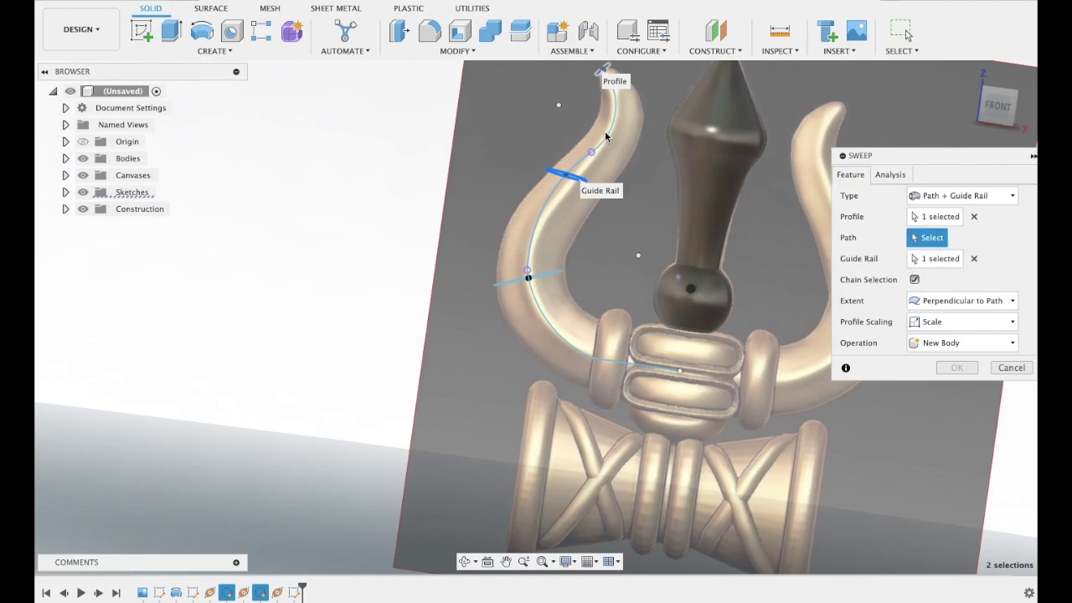
pyautogui.click(607, 134)
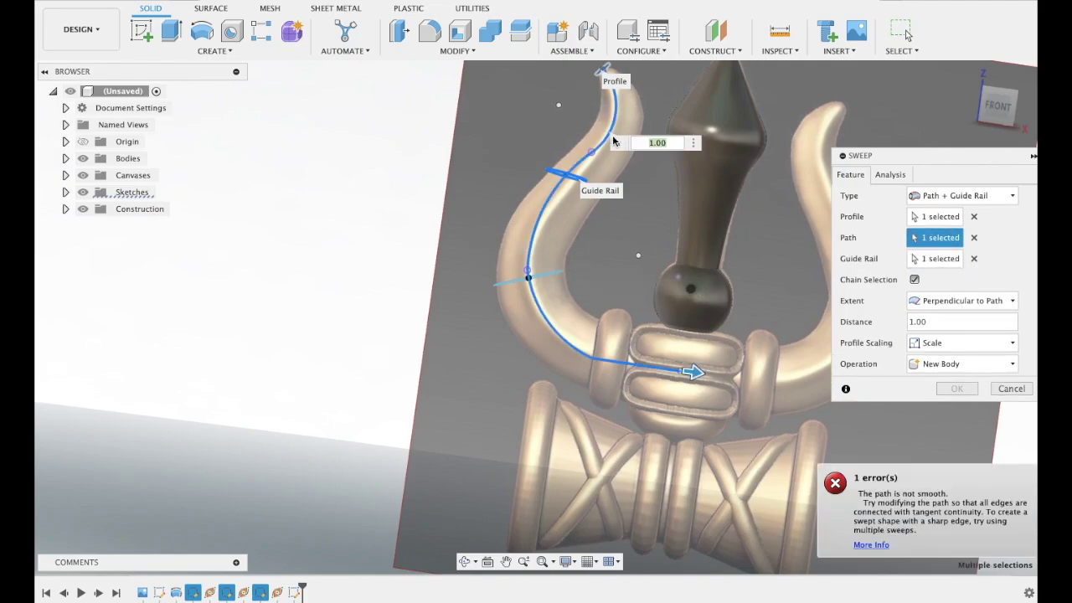
pyautogui.click(1011, 388)
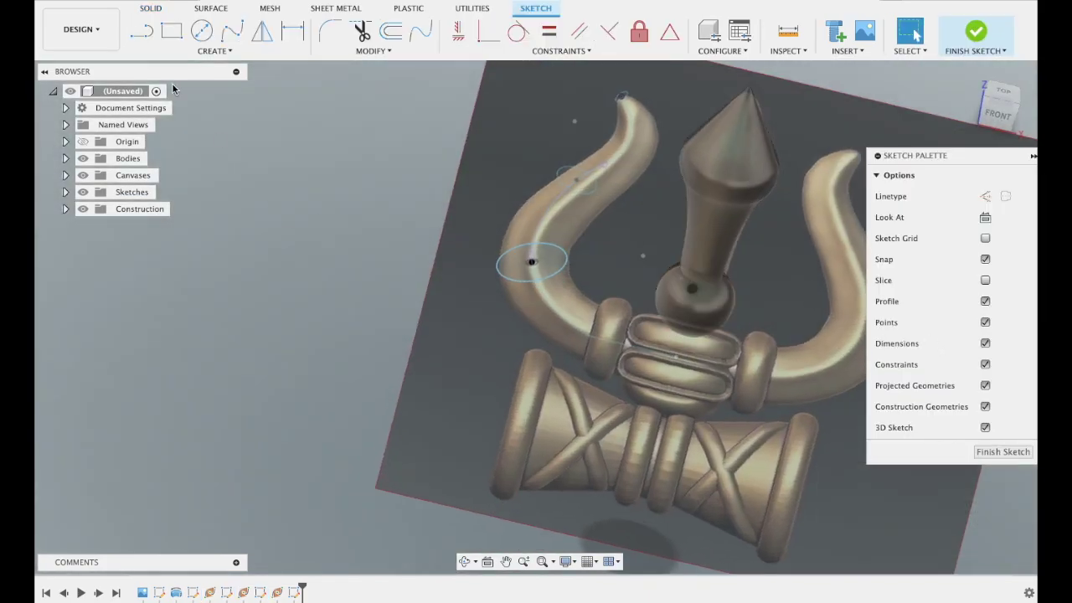
# - Finish the sketch holding the two circle profiles and bring up the SURFACE tools
pyautogui.click(157, 50)
pyautogui.moveTo(158, 125)
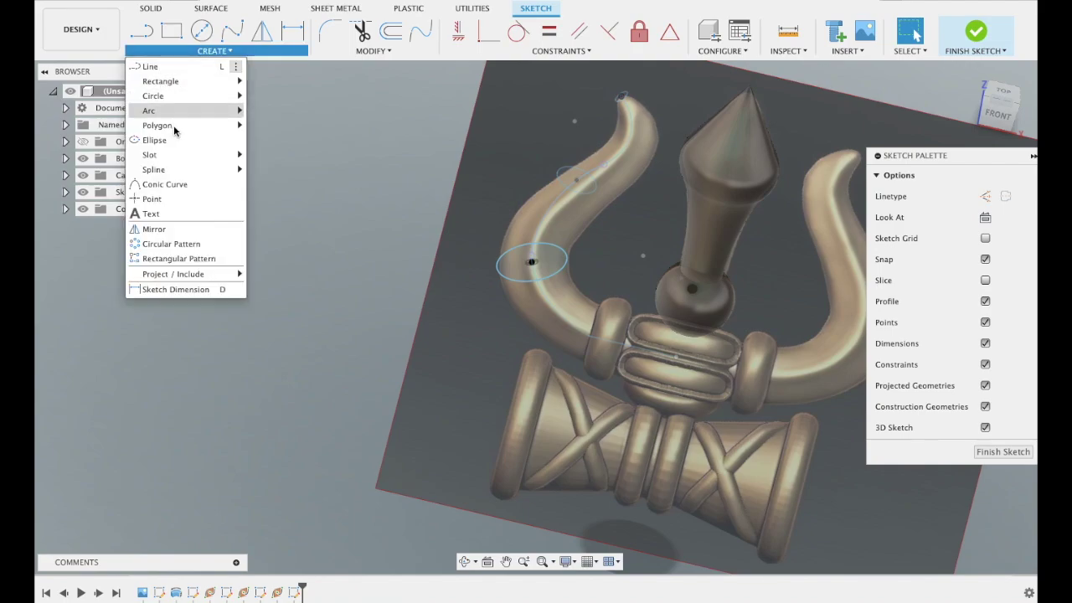
pyautogui.click(979, 30)
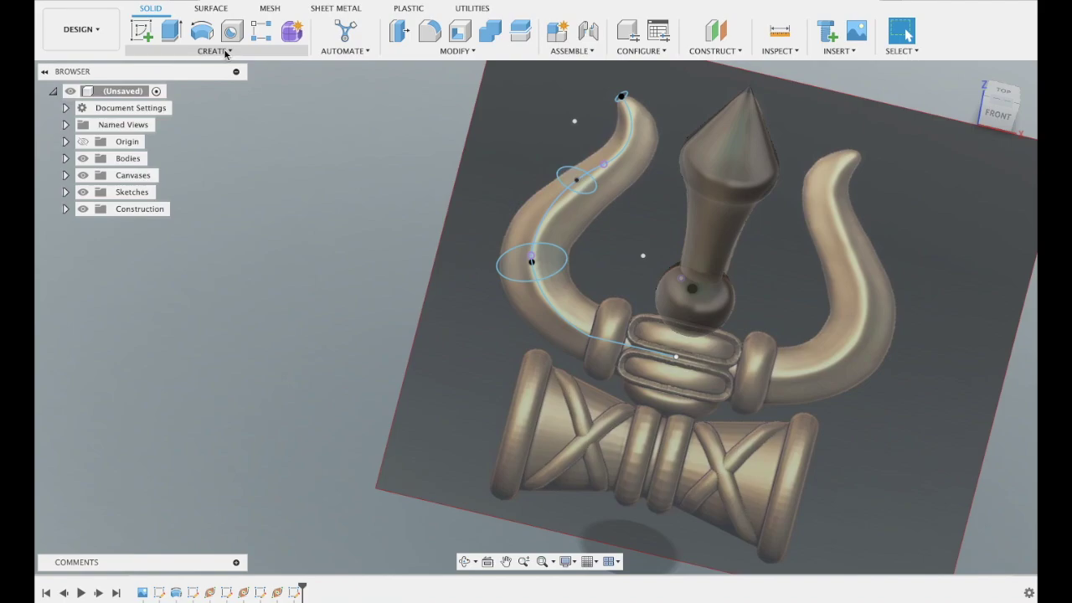
pyautogui.click(211, 8)
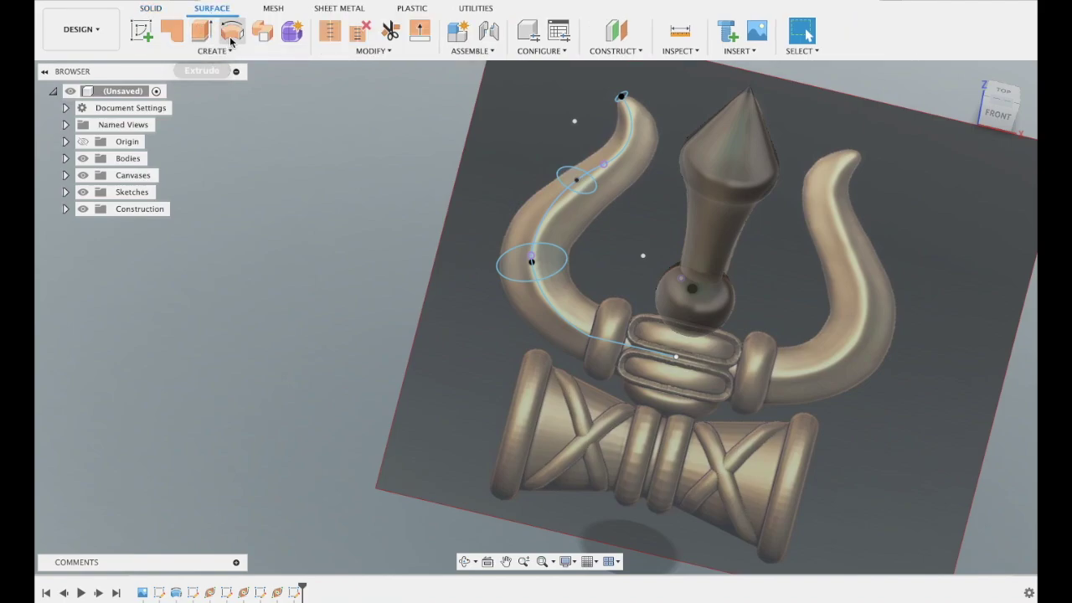
# - Create a surface sweep of the small top circle along the left prong's curve
pyautogui.click(261, 32)
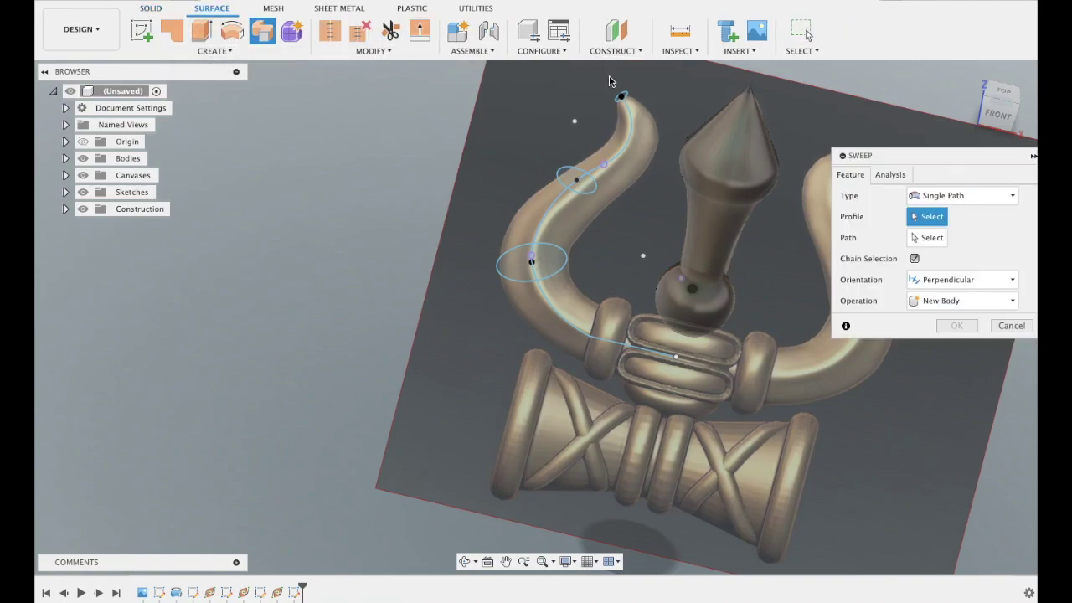
pyautogui.click(627, 98)
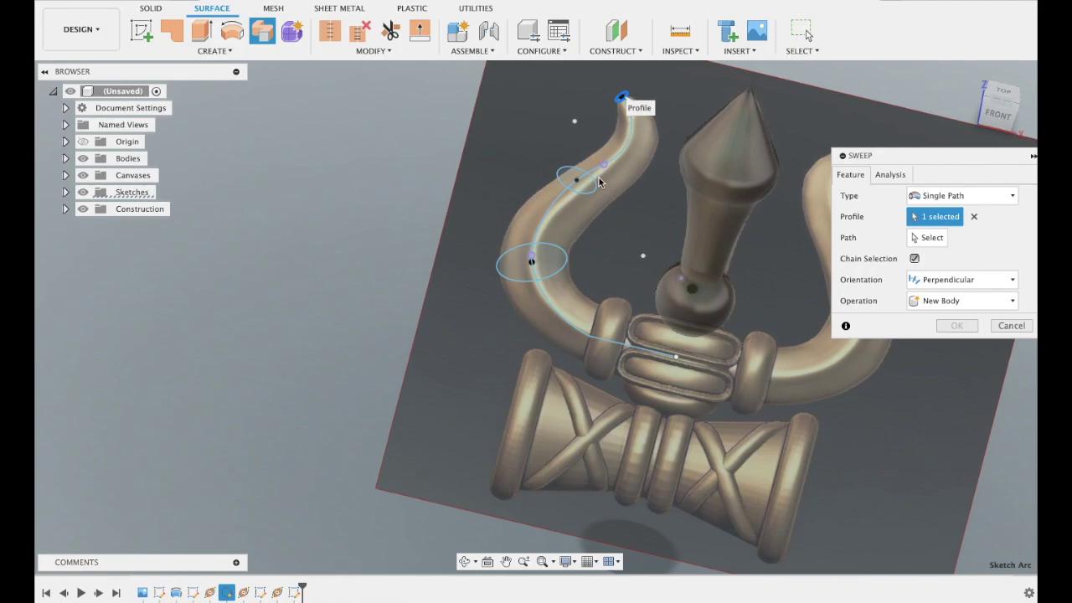
pyautogui.click(929, 238)
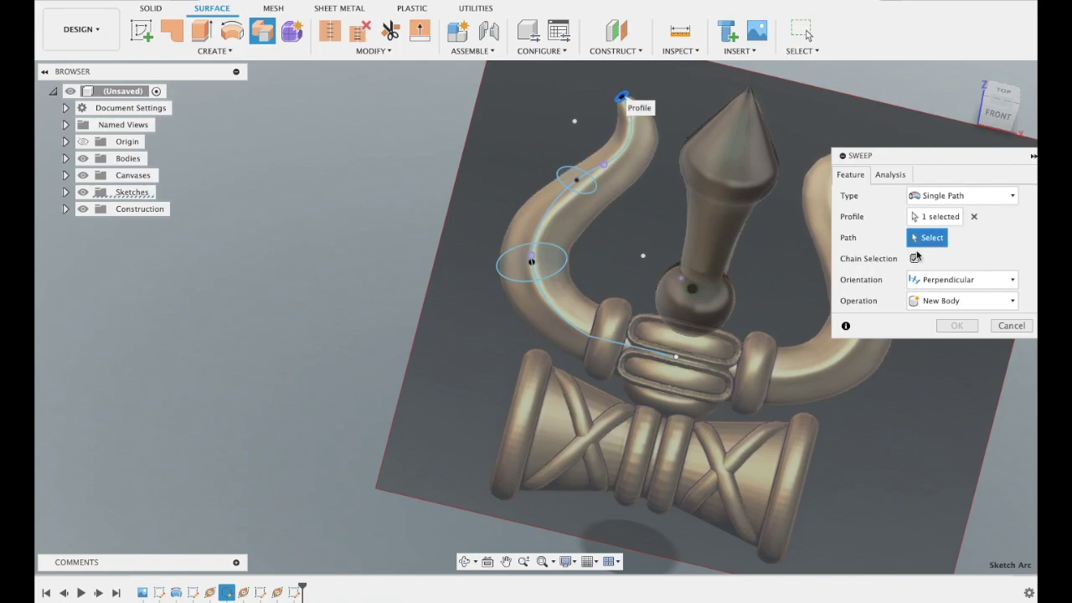
pyautogui.click(638, 352)
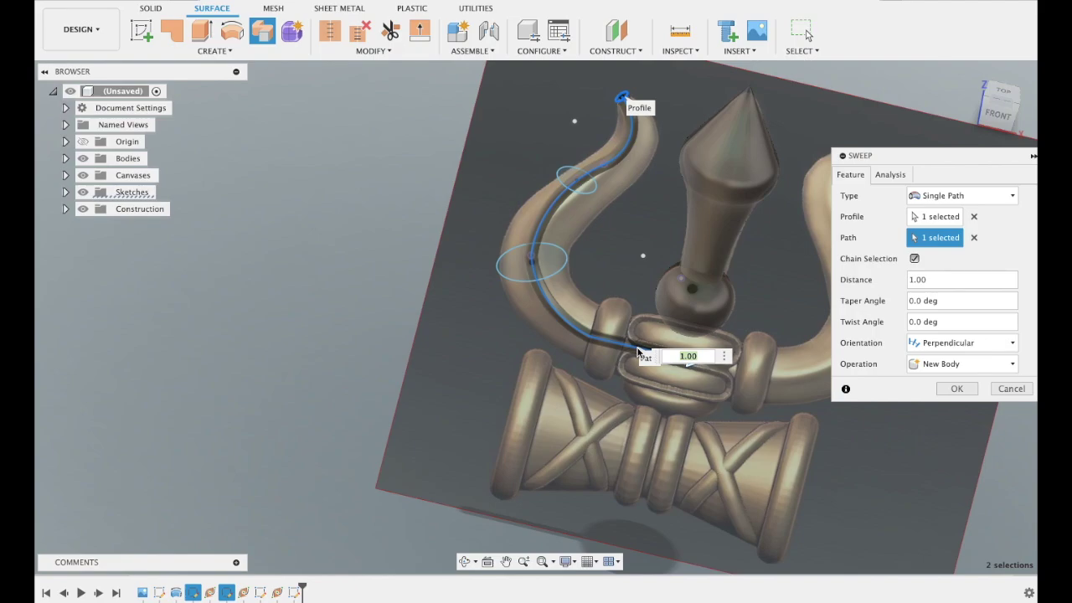
pyautogui.click(959, 389)
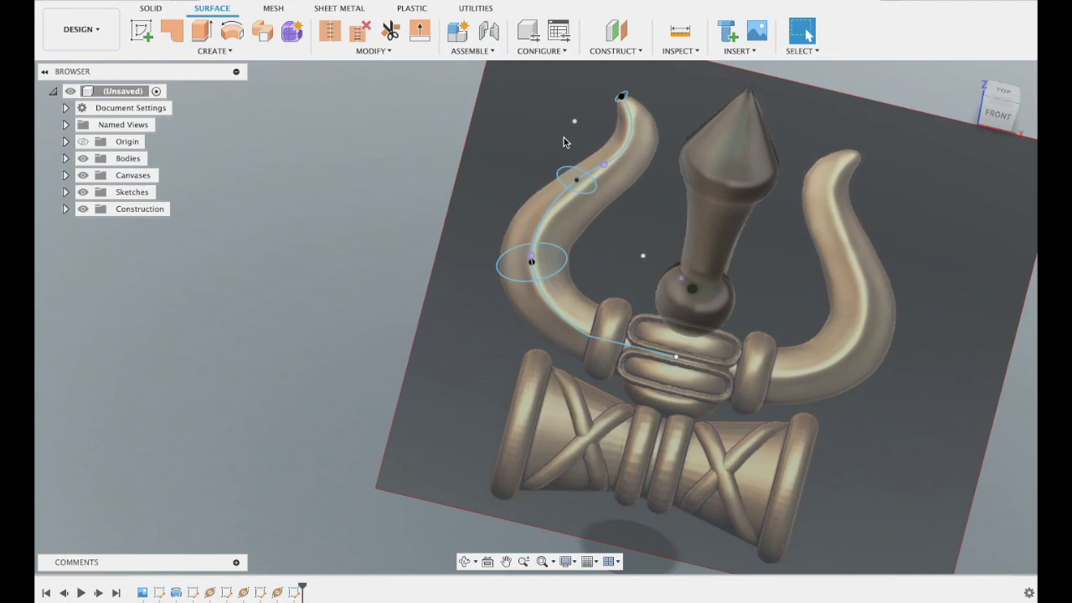
pyautogui.click(209, 52)
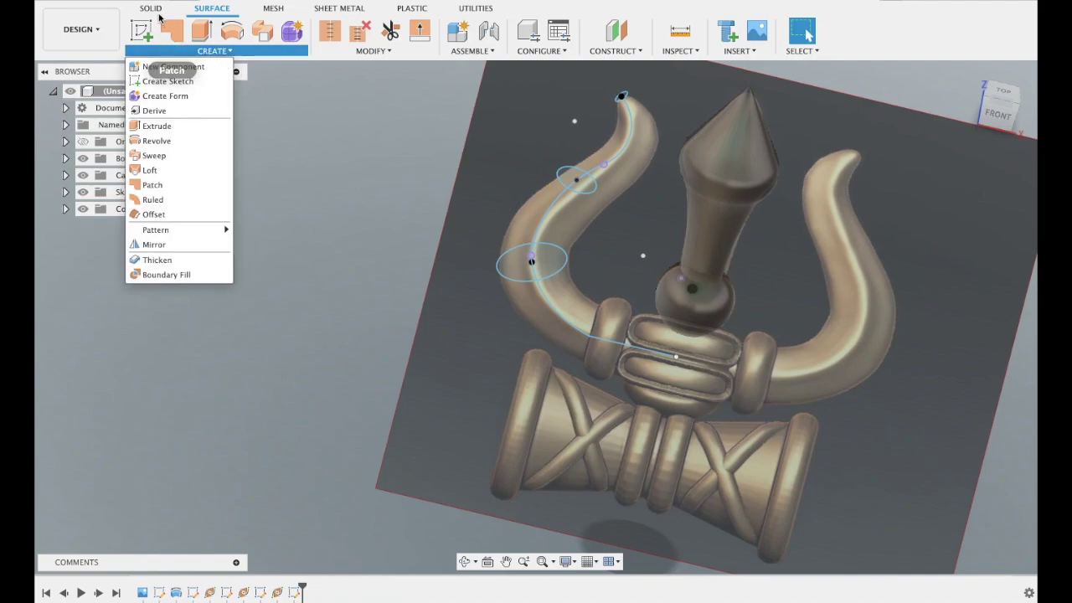
# - Loft a solid horn from the tip point through the upper and lower circles
pyautogui.click(158, 11)
pyautogui.click(186, 50)
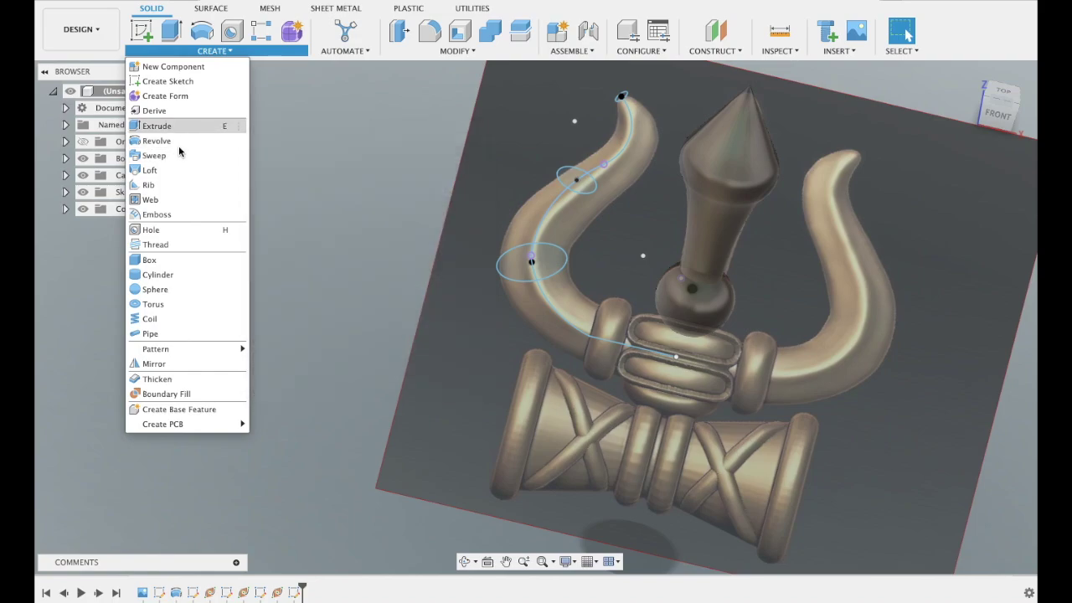
pyautogui.click(167, 170)
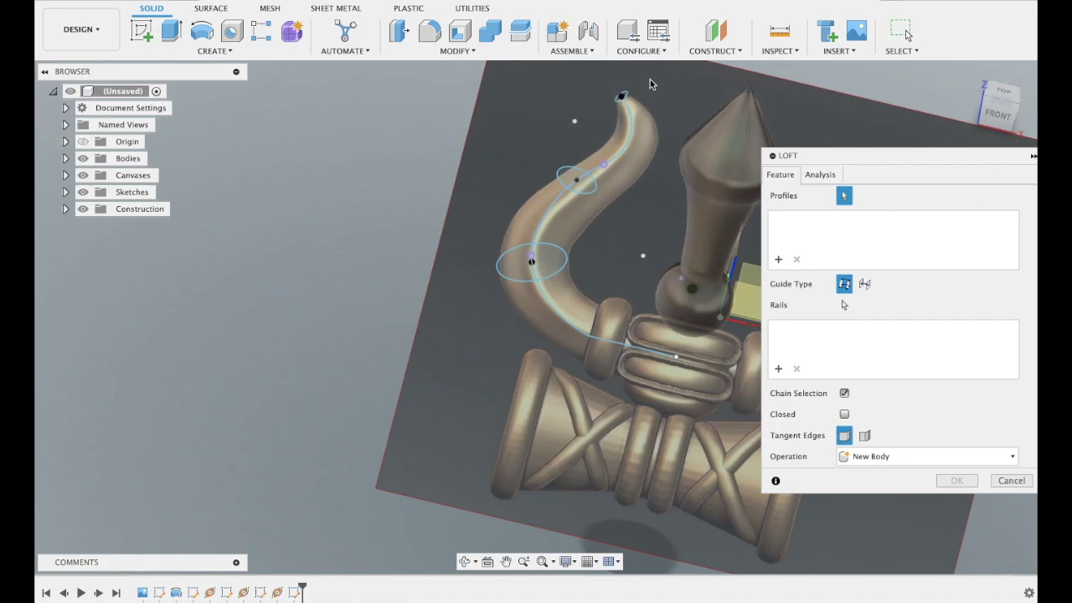
pyautogui.keyDown('shift'); pyautogui.moveTo(661, 83); pyautogui.dragTo(643, 120, button='middle'); pyautogui.keyUp('shift')
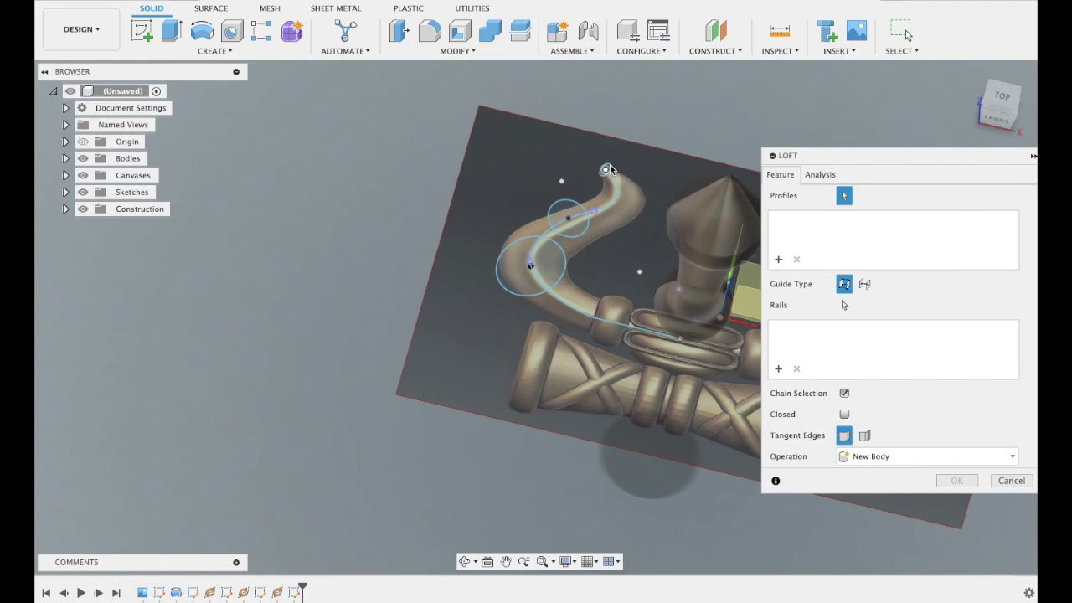
pyautogui.click(606, 169)
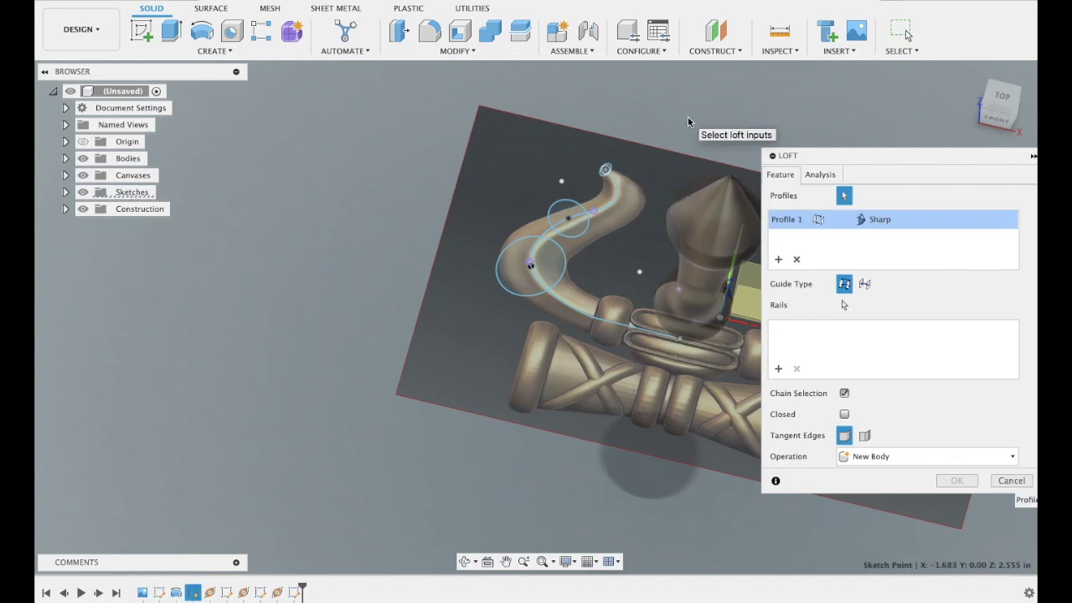
pyautogui.keyDown('shift'); pyautogui.moveTo(694, 125); pyautogui.dragTo(697, 128, button='middle'); pyautogui.keyUp('shift')
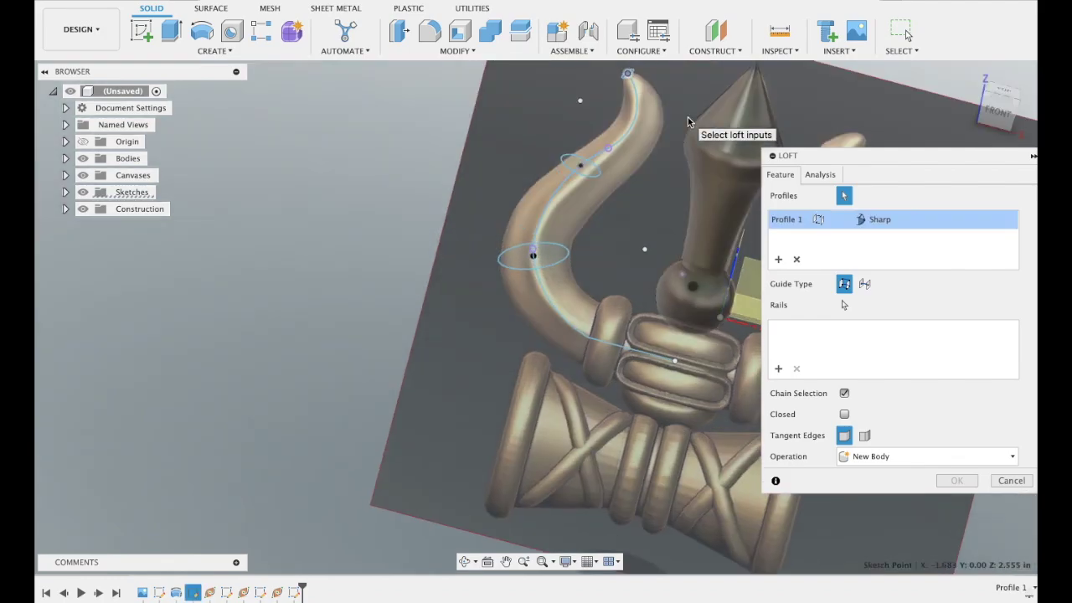
pyautogui.click(586, 180)
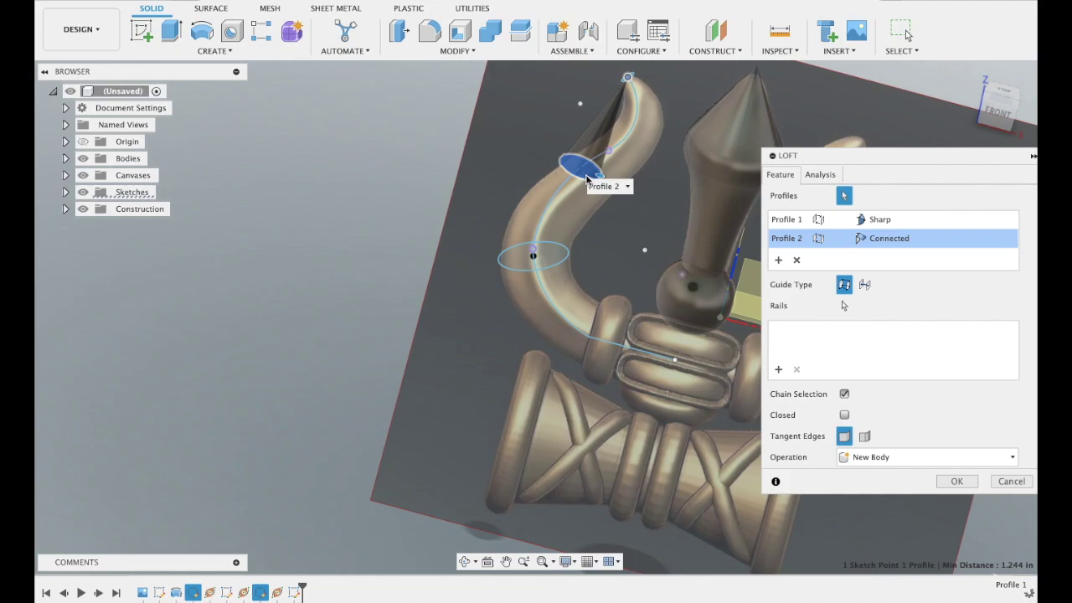
pyautogui.click(559, 248)
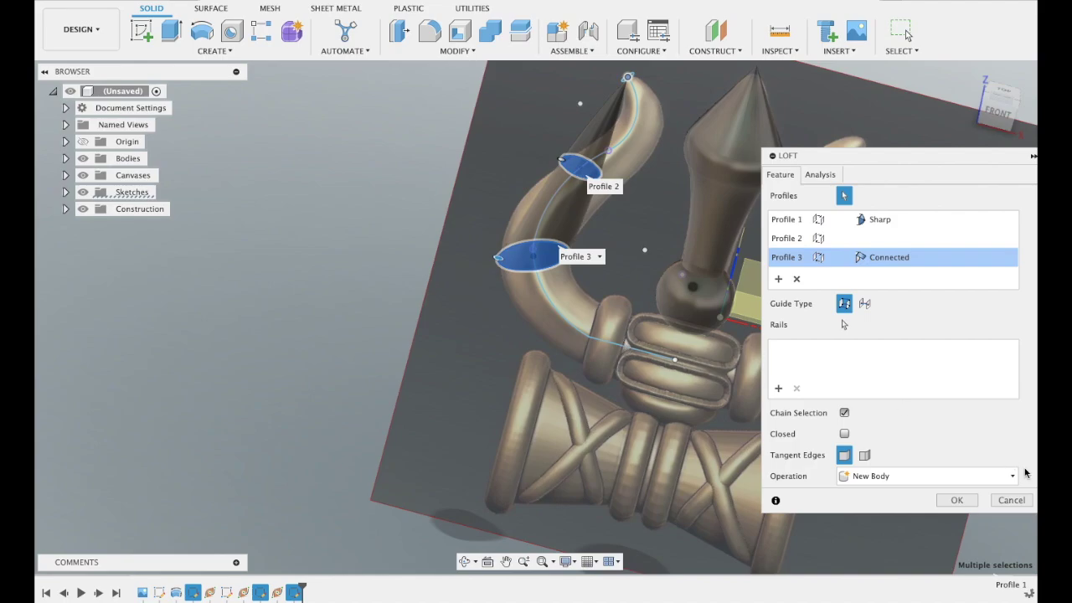
pyautogui.click(959, 500)
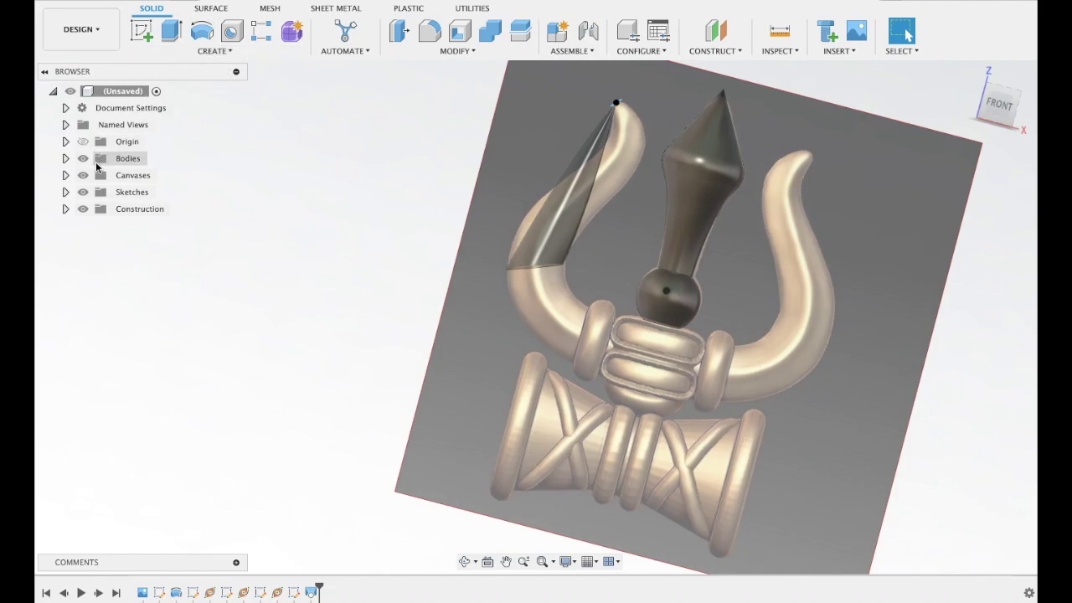
# - Expand Sketches and turn Sketch2–5 visibility back on for the left prong
pyautogui.click(66, 193)
pyautogui.click(84, 194)
pyautogui.click(83, 193)
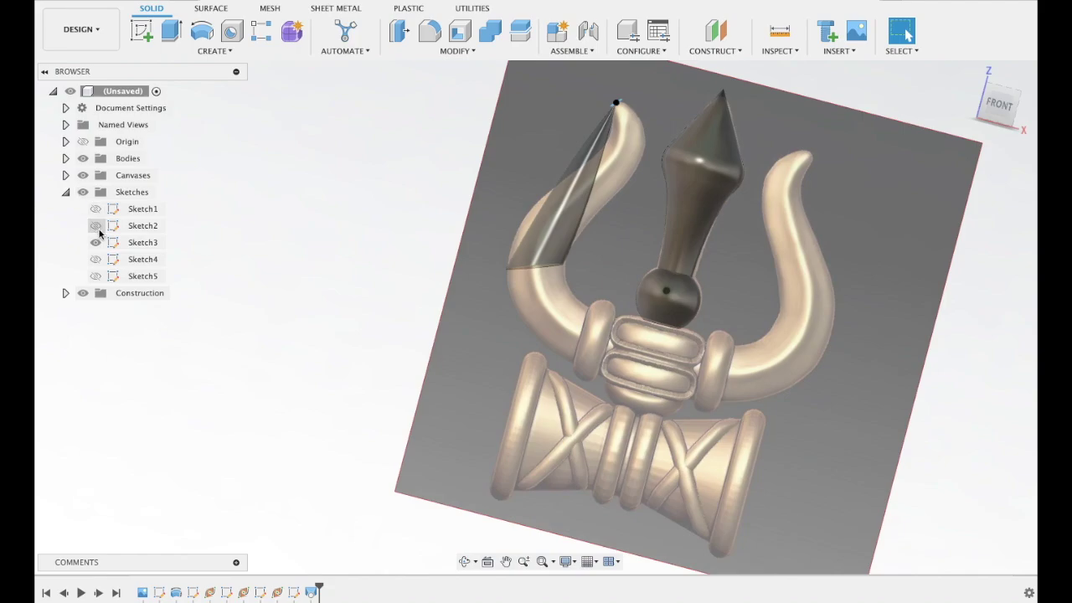
pyautogui.click(96, 262)
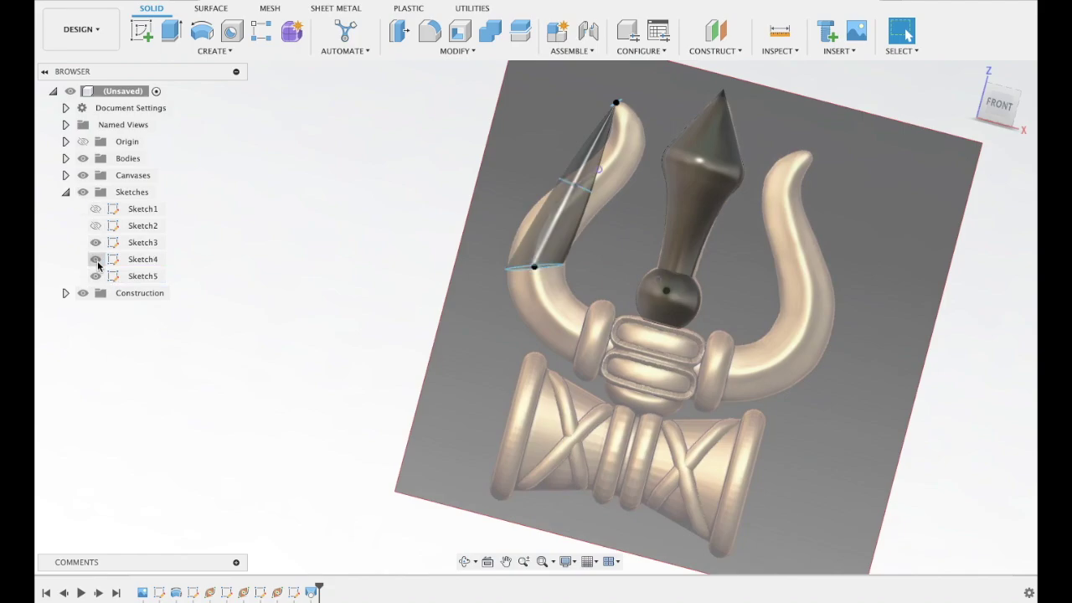
pyautogui.click(96, 226)
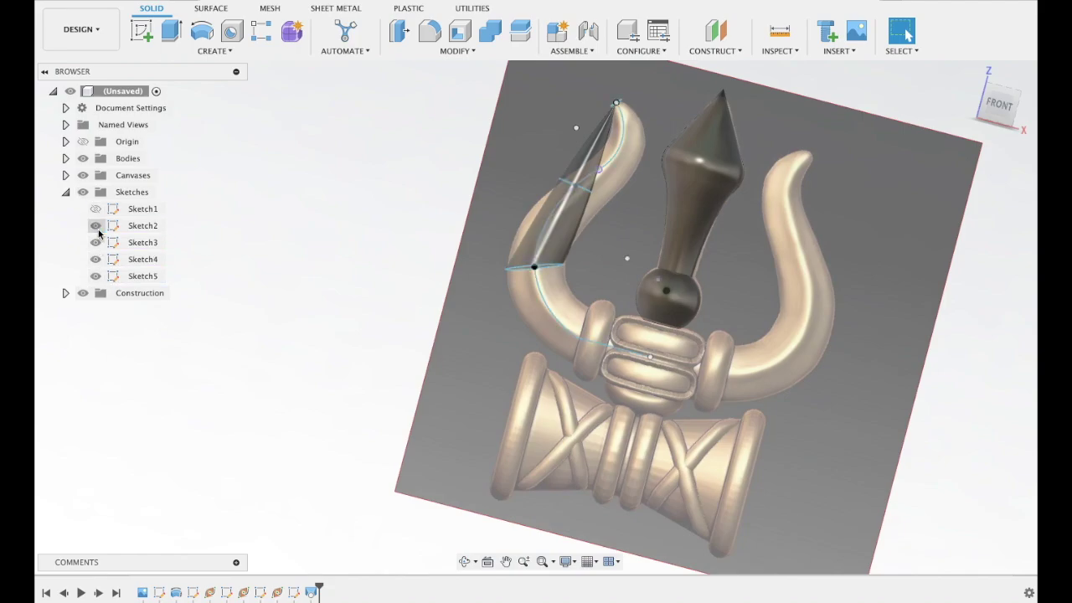
# - Start a sweep, pick the horn curve as path, then clear that selection
pyautogui.click(162, 51)
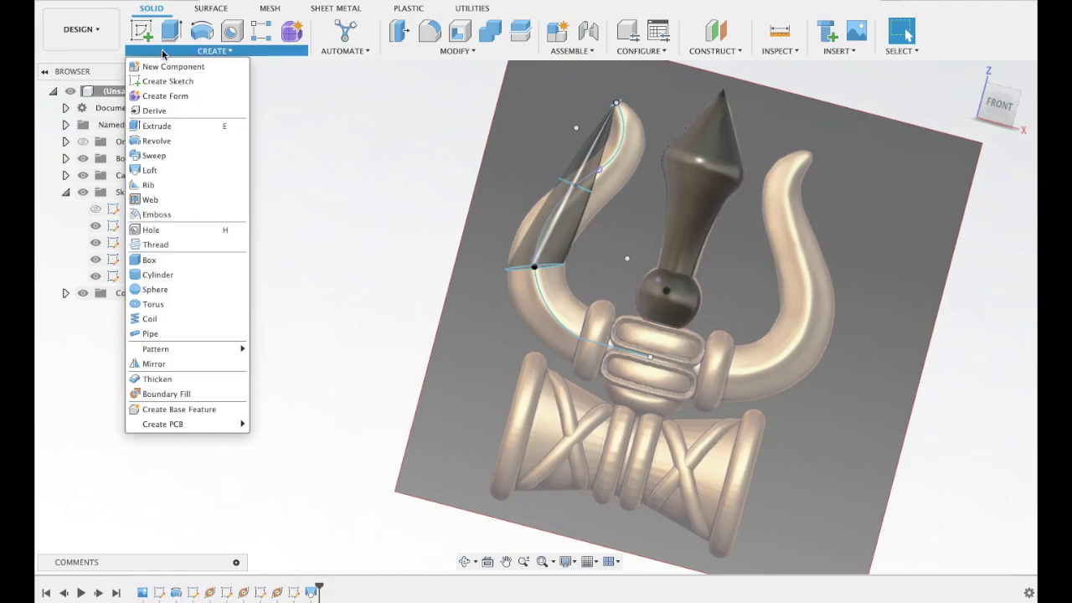
pyautogui.click(171, 155)
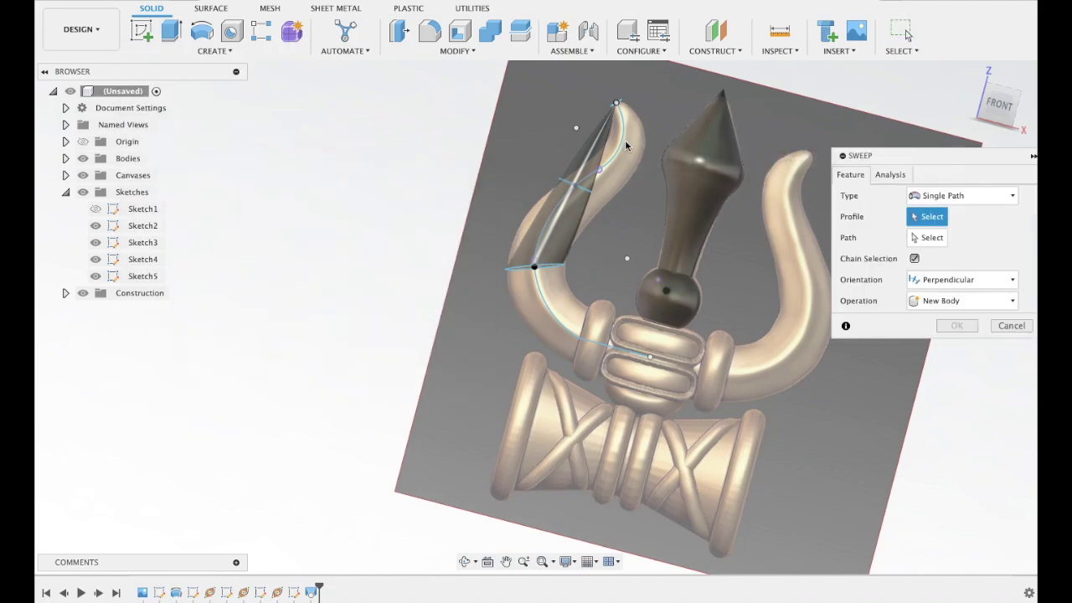
pyautogui.click(932, 238)
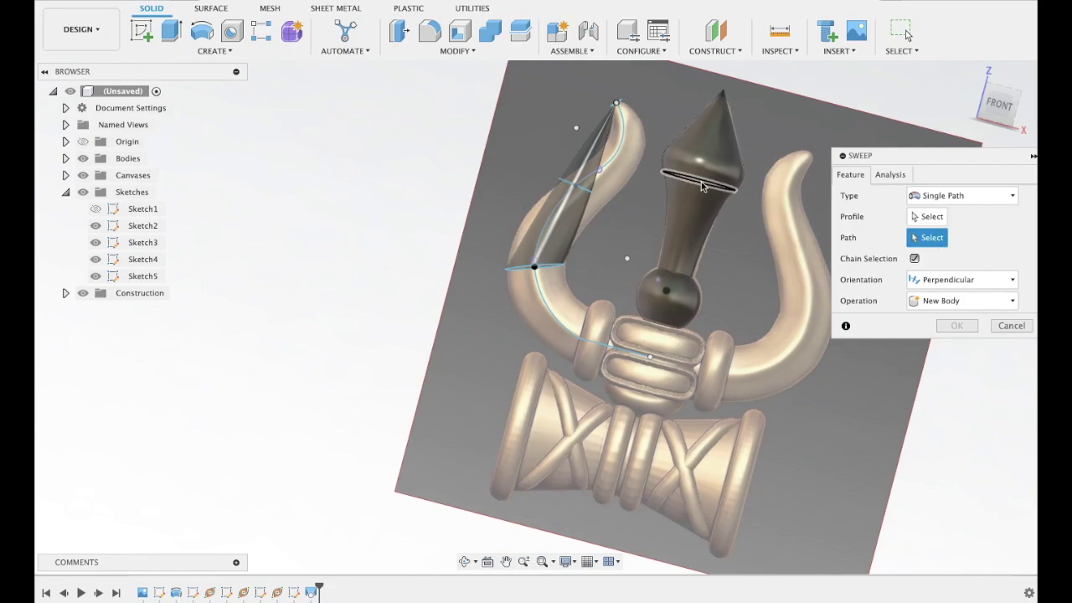
pyautogui.click(616, 159)
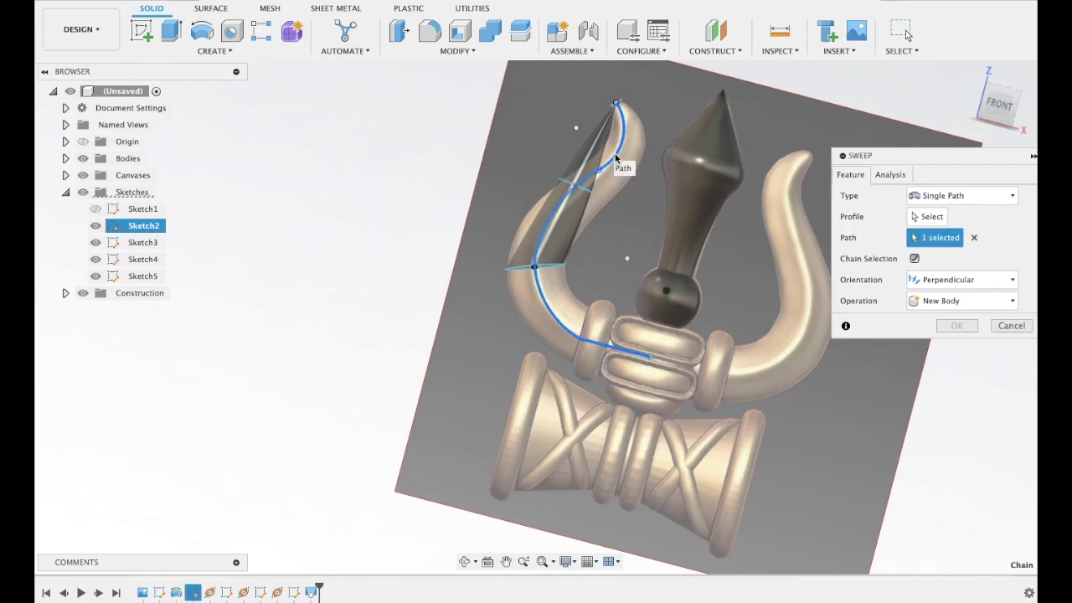
pyautogui.click(928, 220)
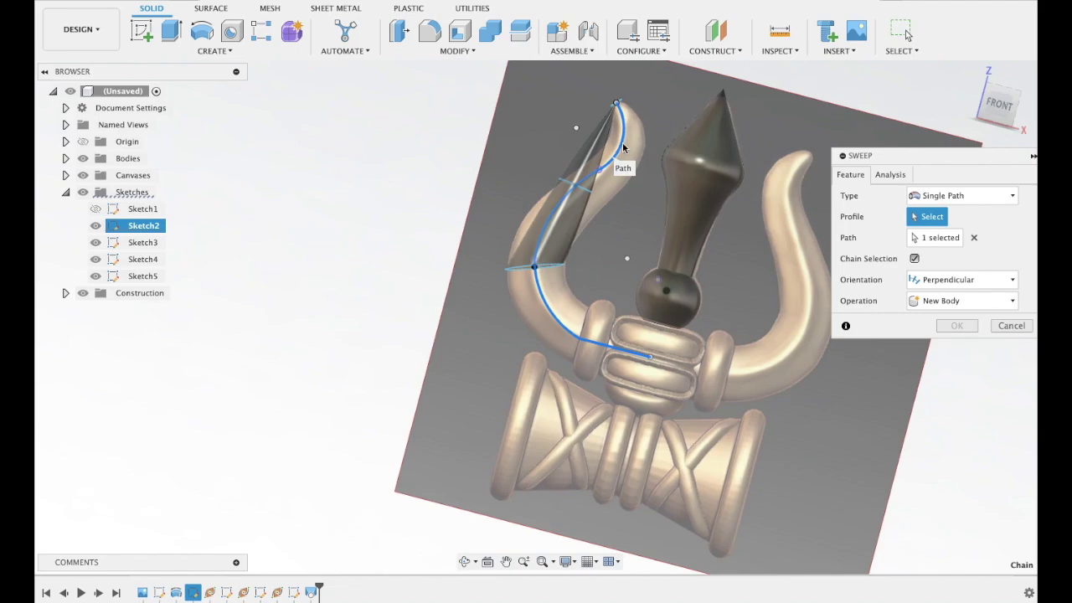
pyautogui.click(974, 237)
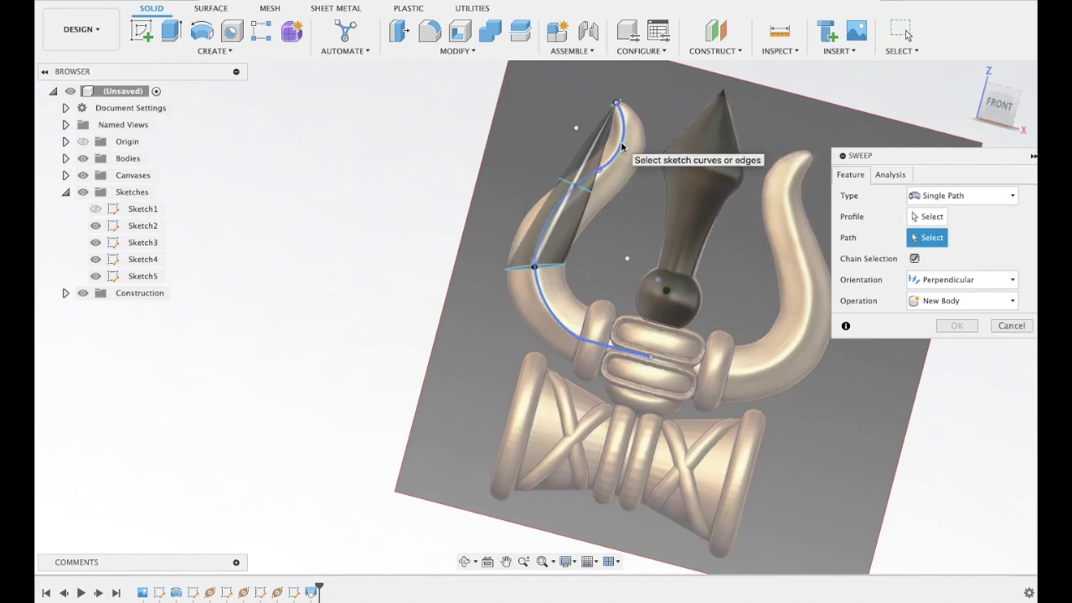
pyautogui.click(921, 216)
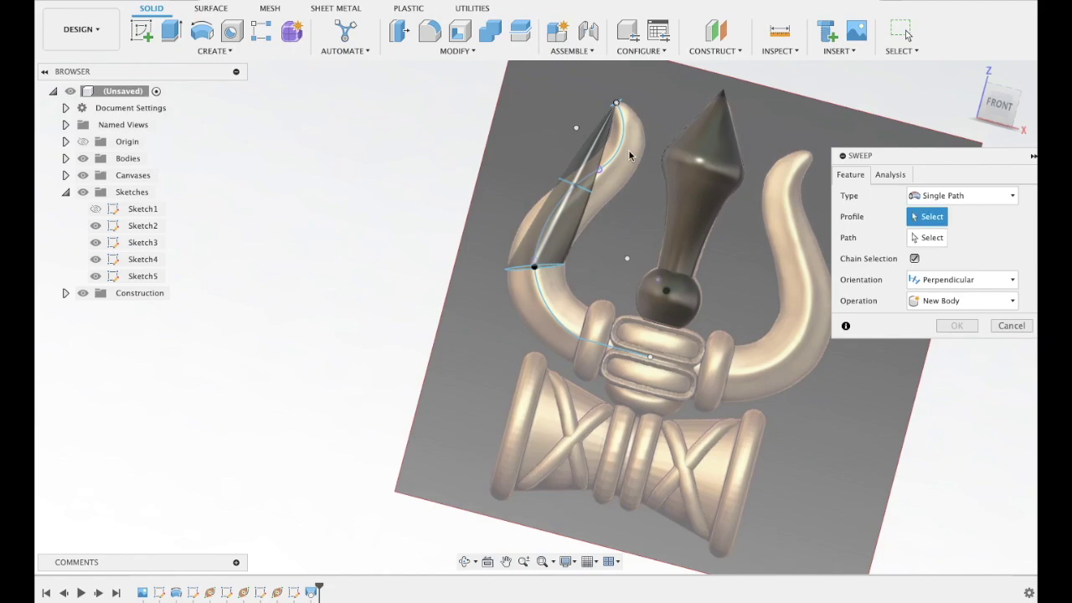
# - Sweep the tip circle along the horn curve with Parallel orientation, then cancel on the self-intersection error
pyautogui.keyDown('shift'); pyautogui.moveTo(641, 108); pyautogui.dragTo(628, 111, button='middle'); pyautogui.keyUp('shift')
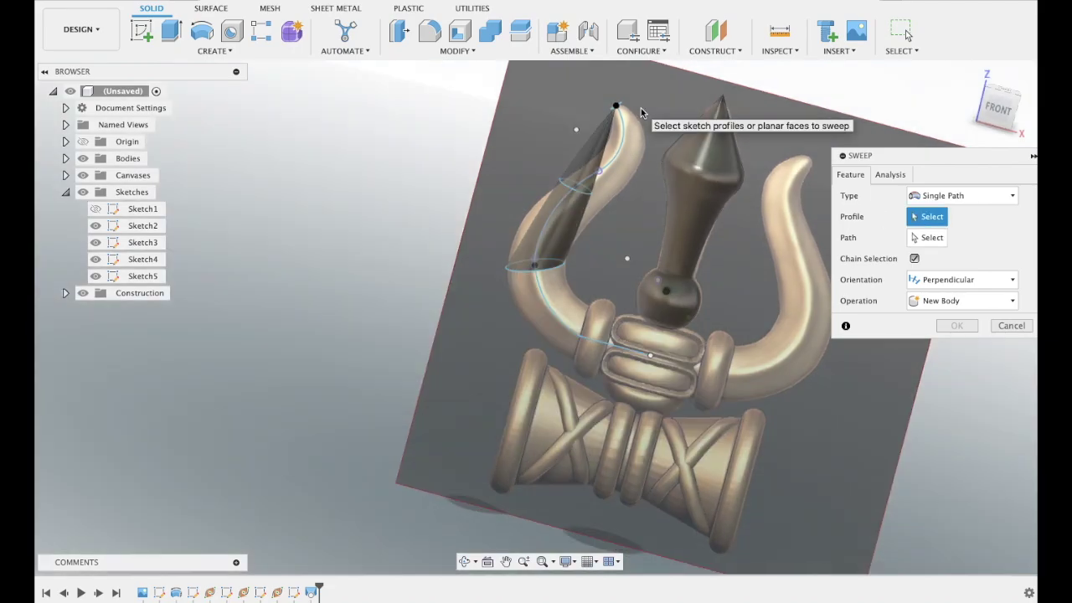
pyautogui.click(614, 111)
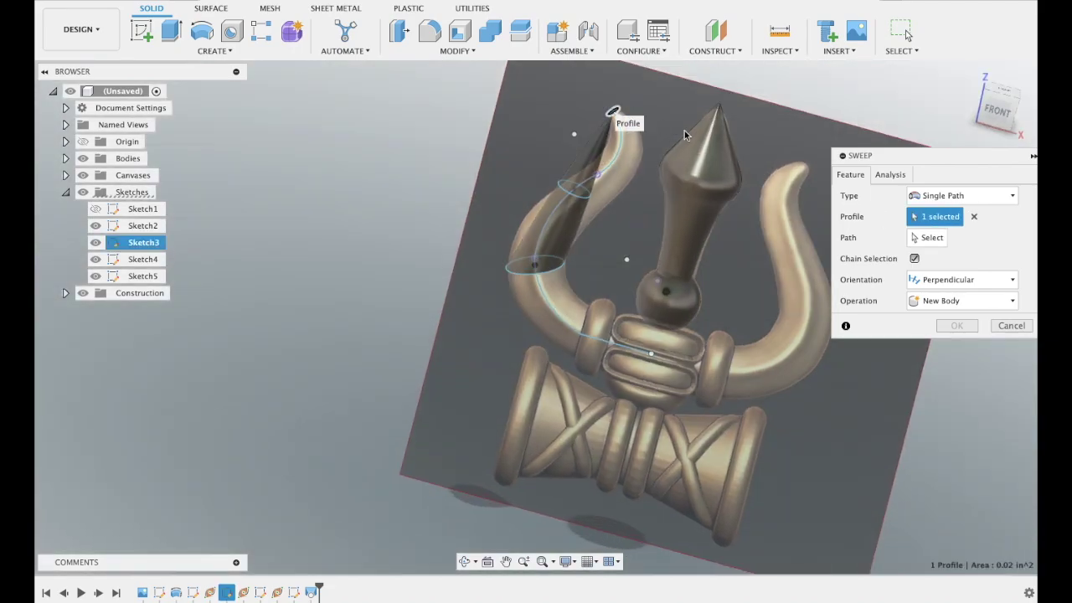
pyautogui.click(919, 237)
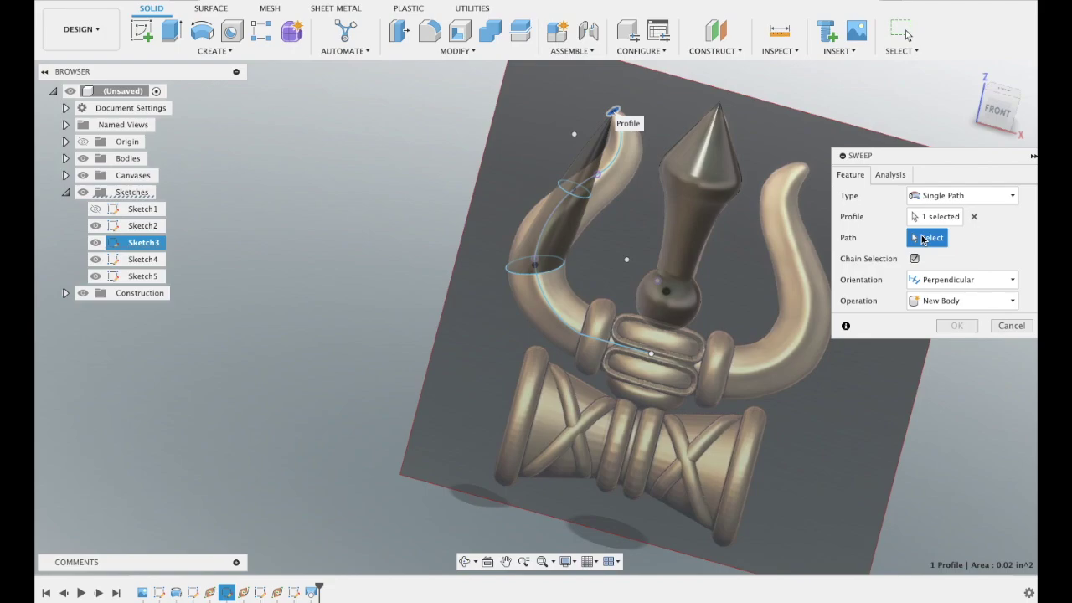
pyautogui.click(551, 306)
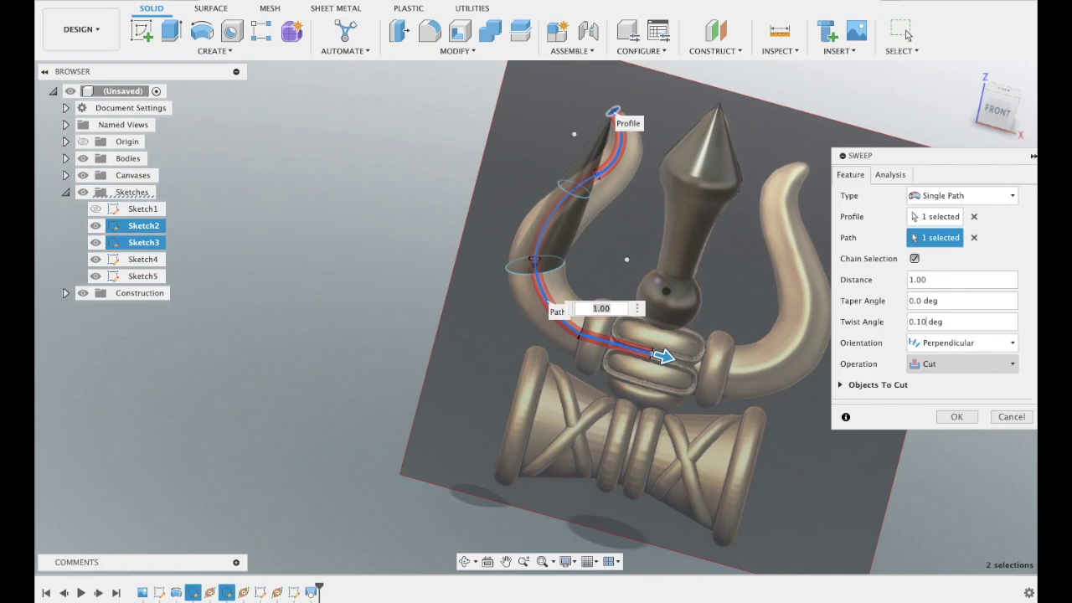
pyautogui.click(985, 344)
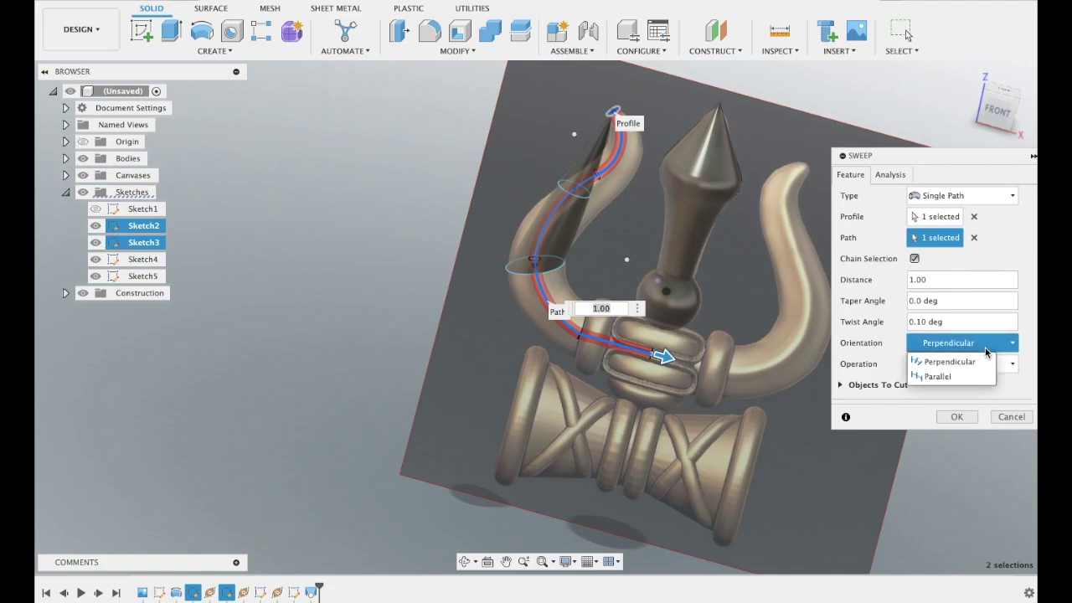
pyautogui.click(973, 381)
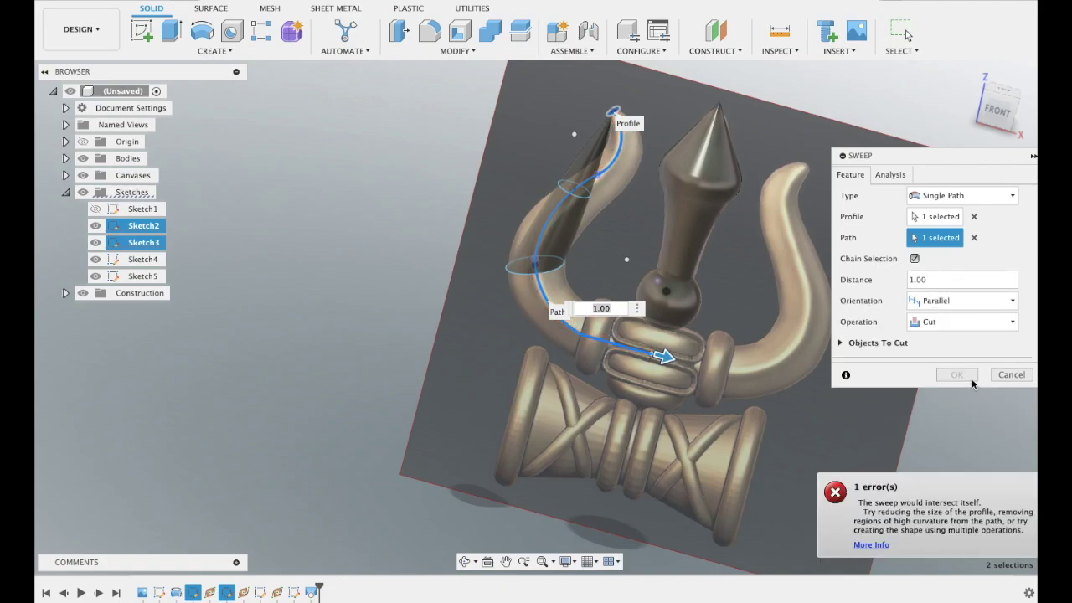
pyautogui.click(1010, 376)
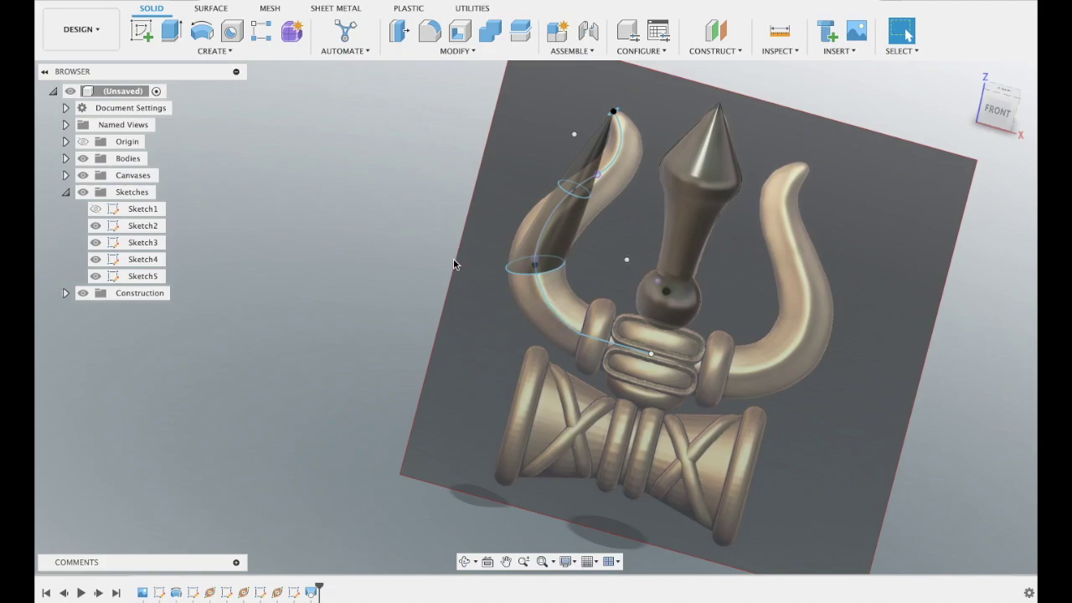
pyautogui.rightClick(311, 592)
pyautogui.click(346, 486)
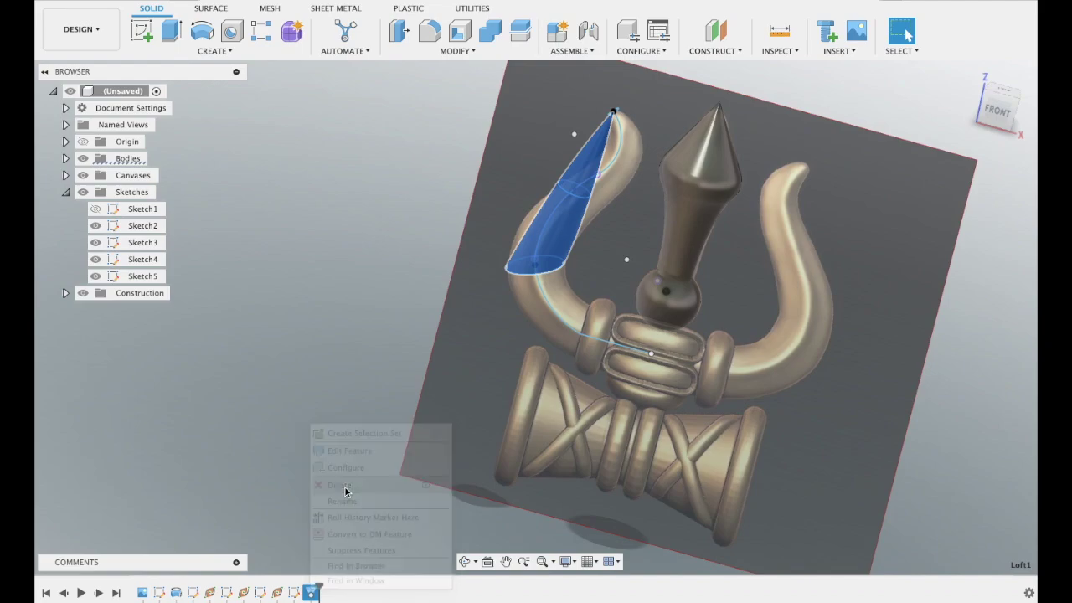
pyautogui.click(191, 50)
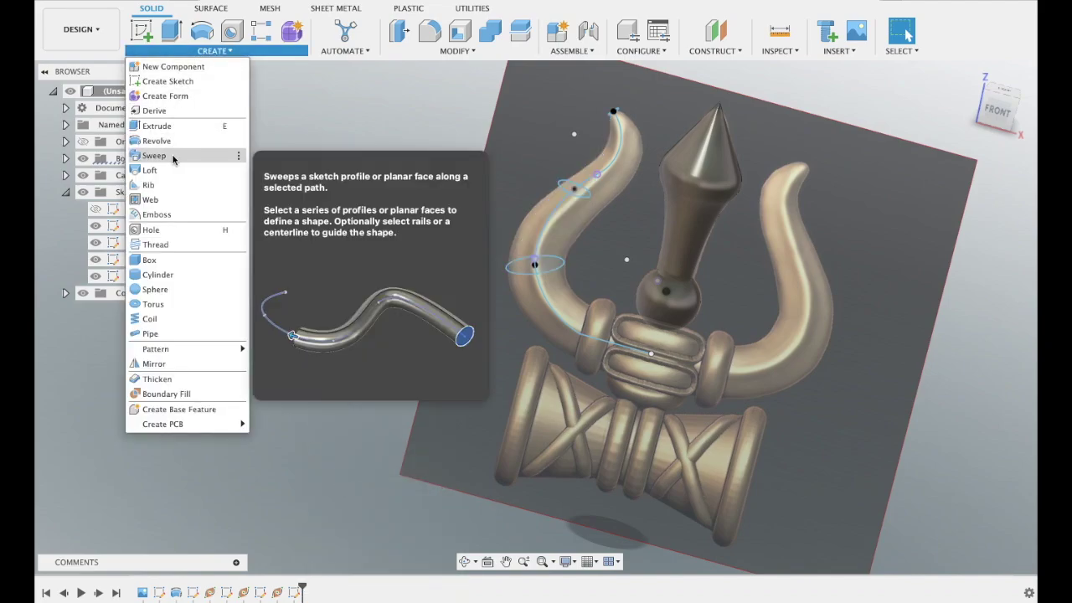
pyautogui.click(173, 158)
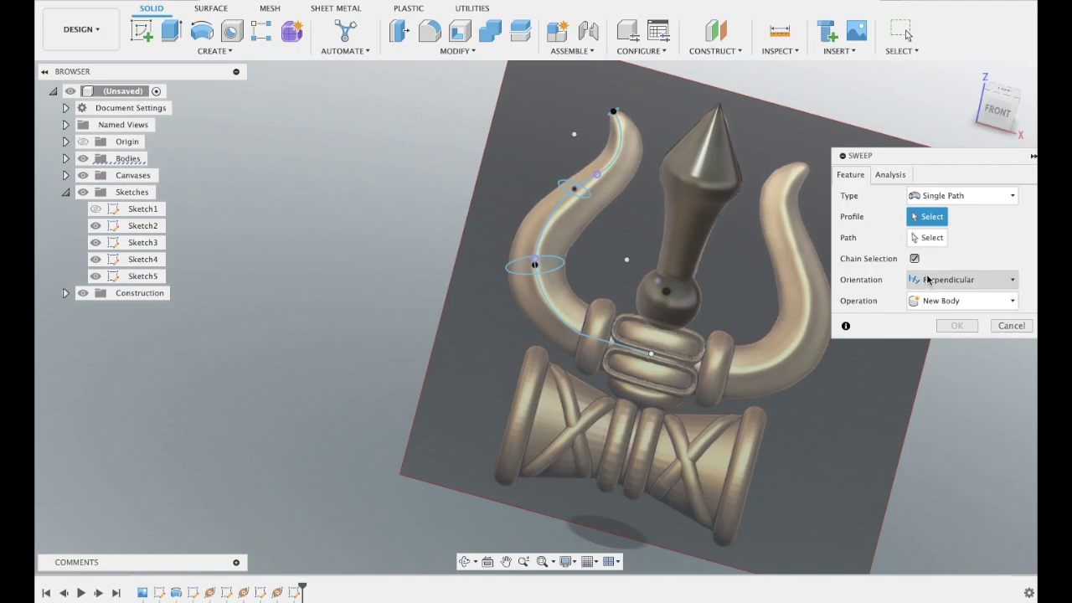
pyautogui.click(926, 280)
pyautogui.click(932, 318)
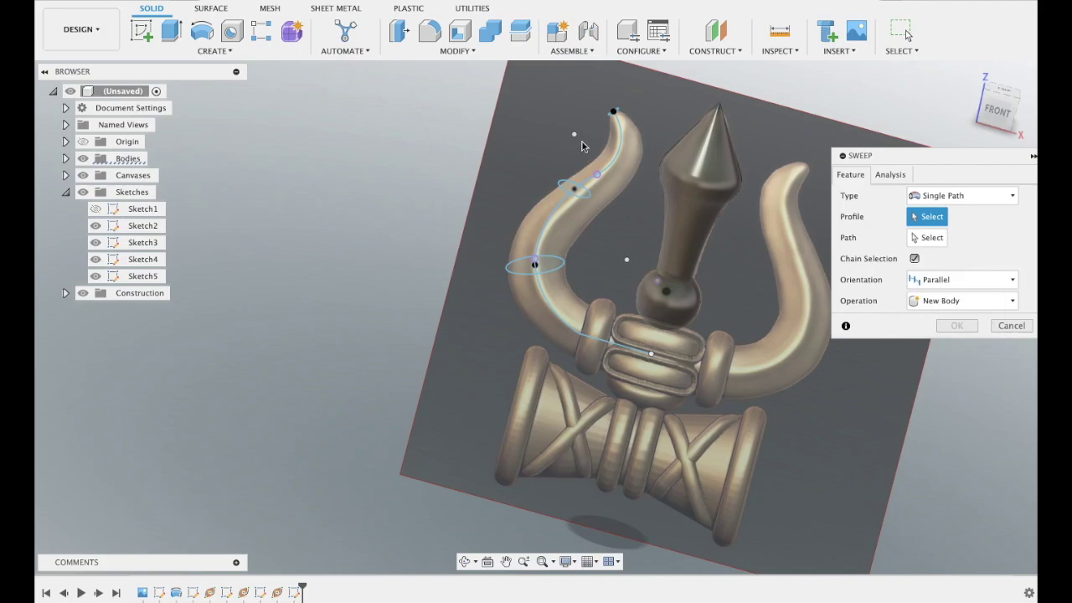
pyautogui.click(615, 110)
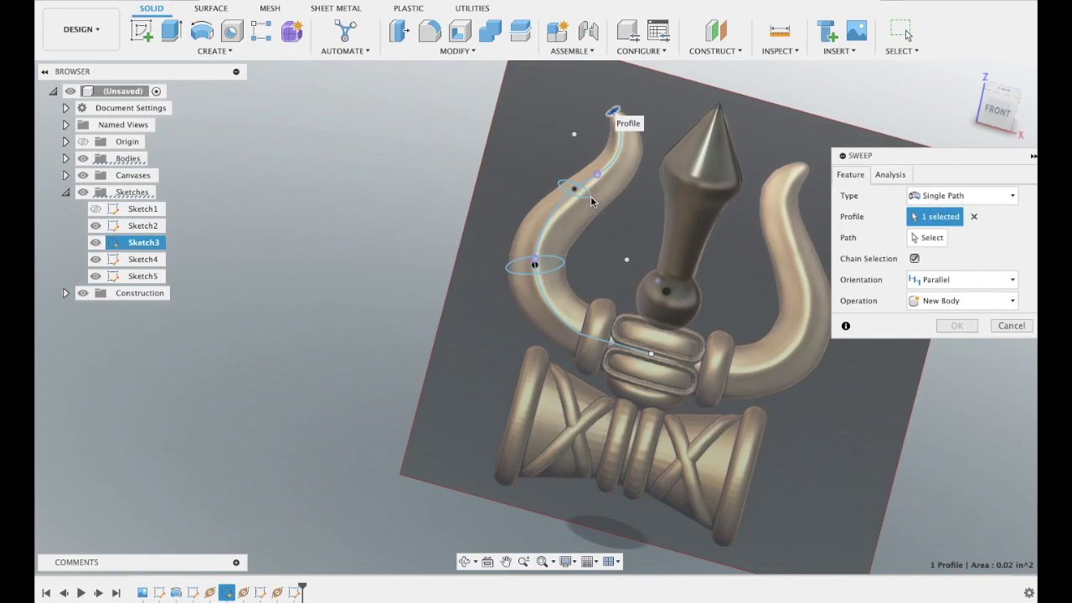
pyautogui.click(928, 238)
pyautogui.click(548, 221)
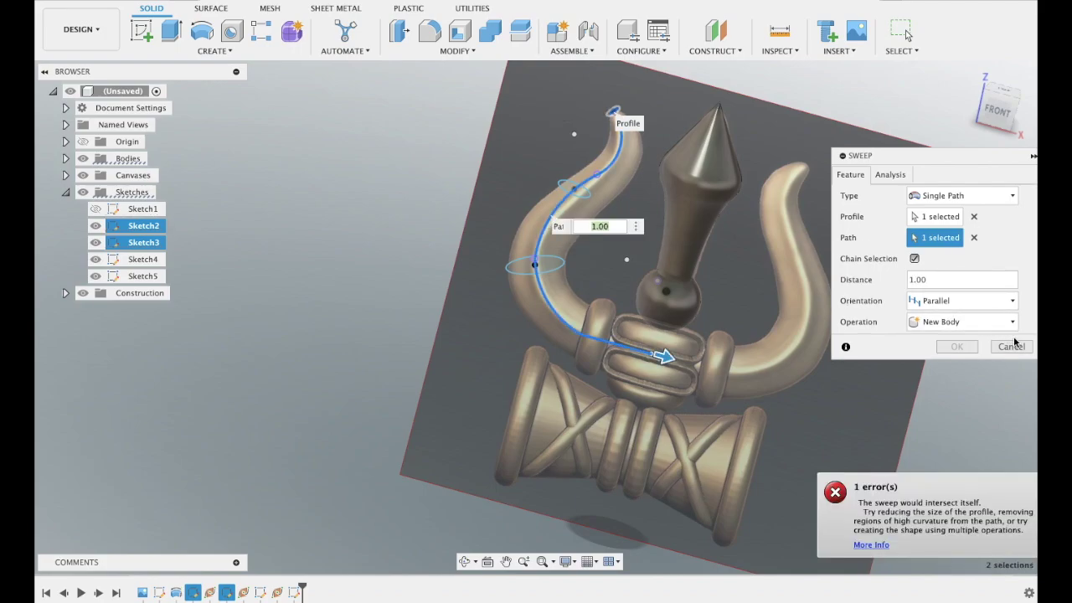
pyautogui.click(984, 327)
pyautogui.click(979, 342)
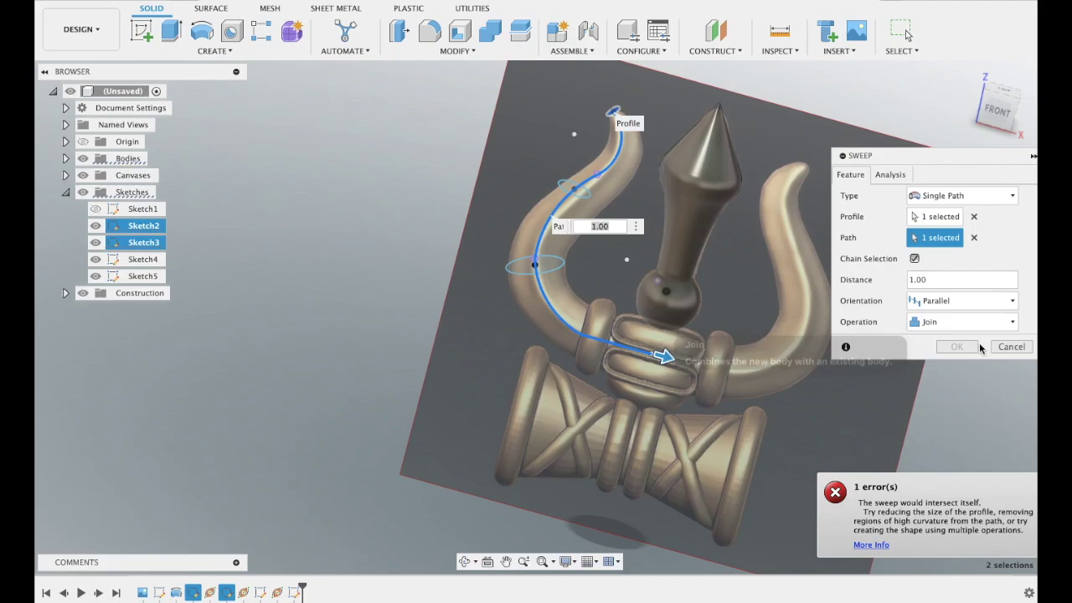
pyautogui.click(1031, 346)
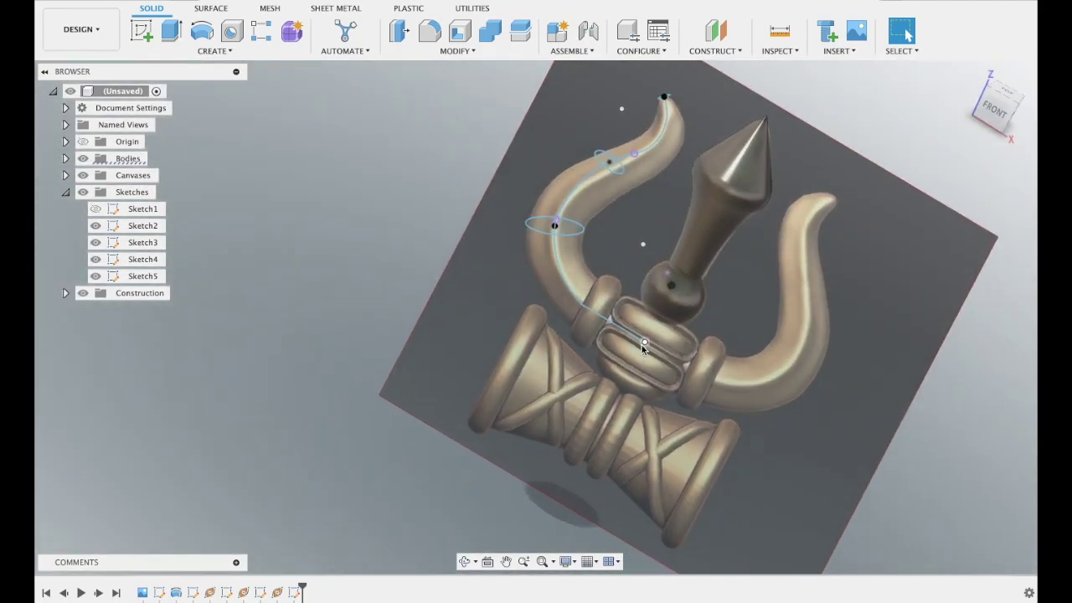
# - Add a Plane Along Path on the horn curve at distance 0.974 and sketch on it
pyautogui.click(141, 31)
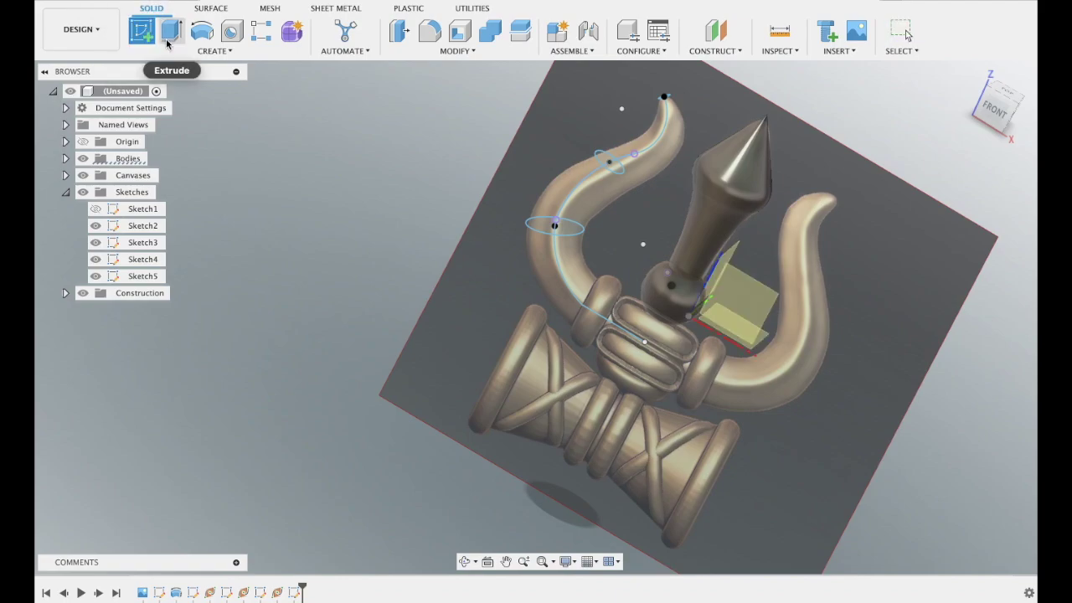
pyautogui.press('Escape')
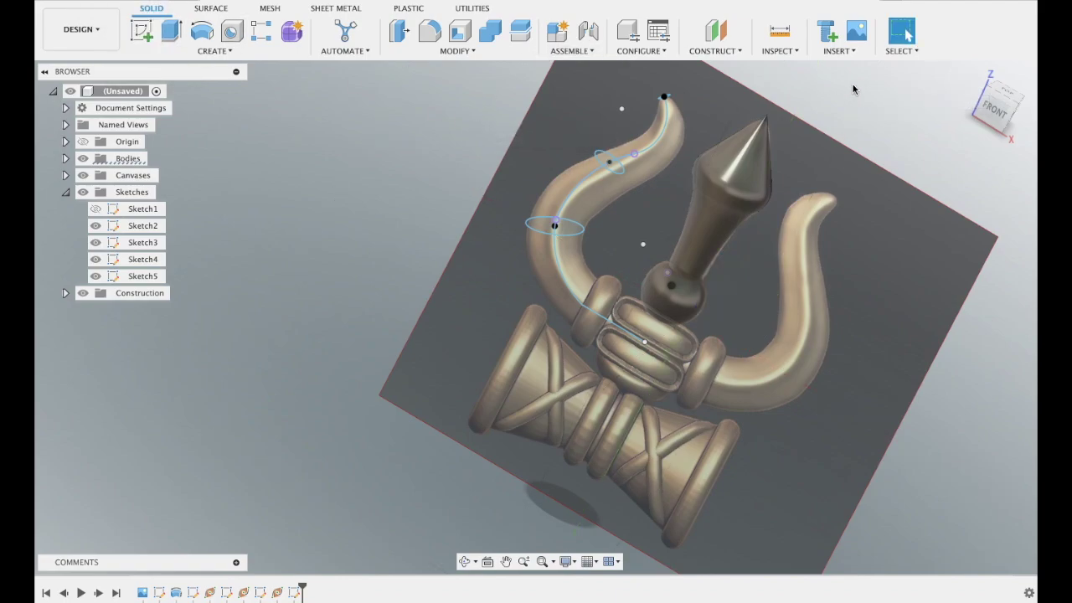
pyautogui.click(728, 51)
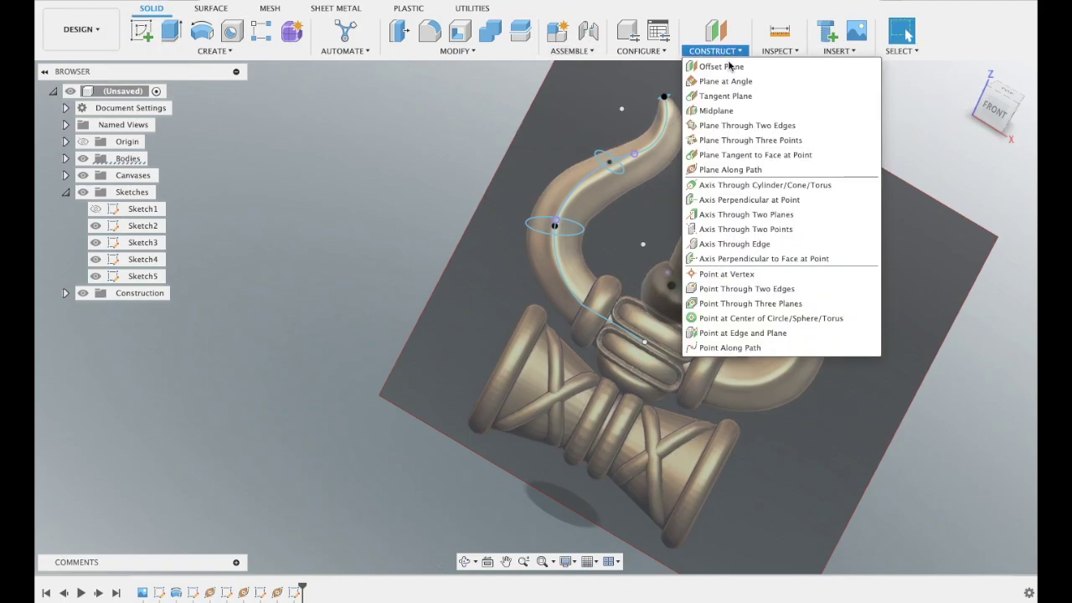
pyautogui.click(750, 168)
pyautogui.click(636, 339)
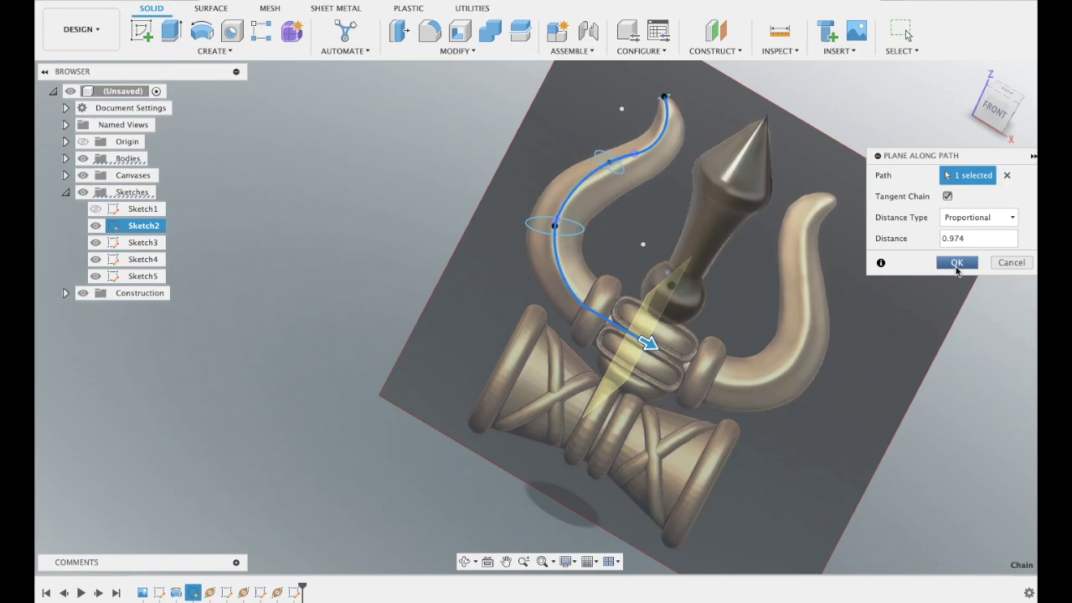
pyautogui.click(957, 265)
pyautogui.click(141, 31)
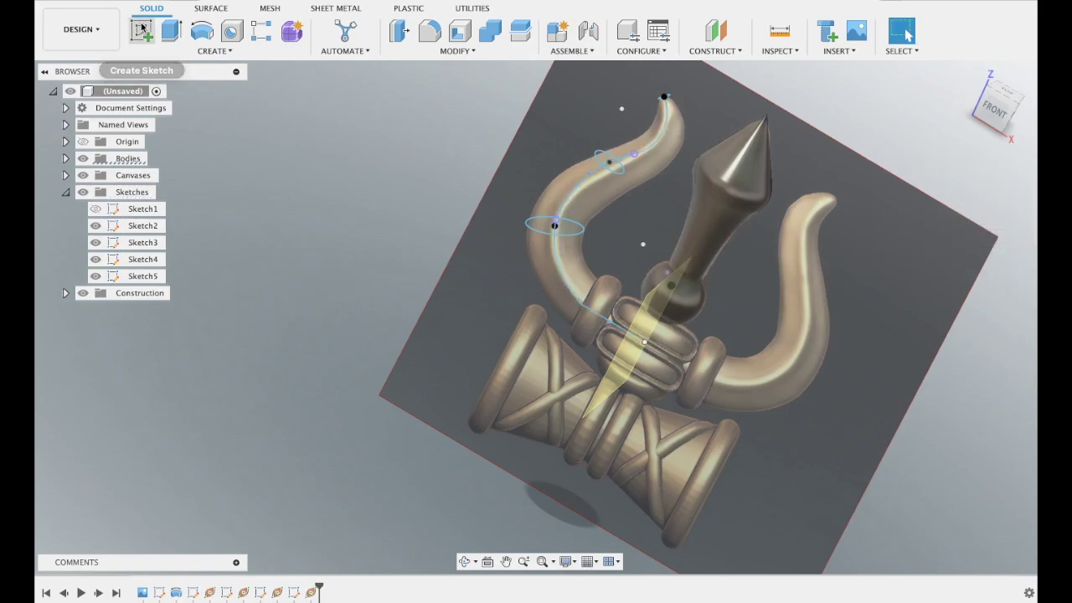
pyautogui.click(648, 336)
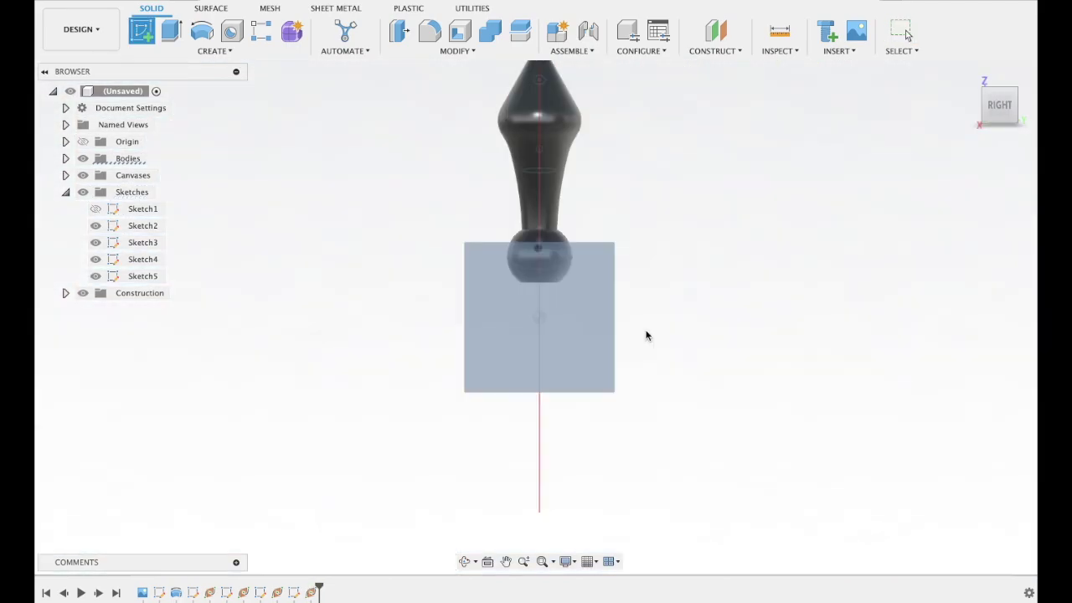
# - Draw a center-diameter circle at the plane's origin and finish Sketch6
pyautogui.click(201, 31)
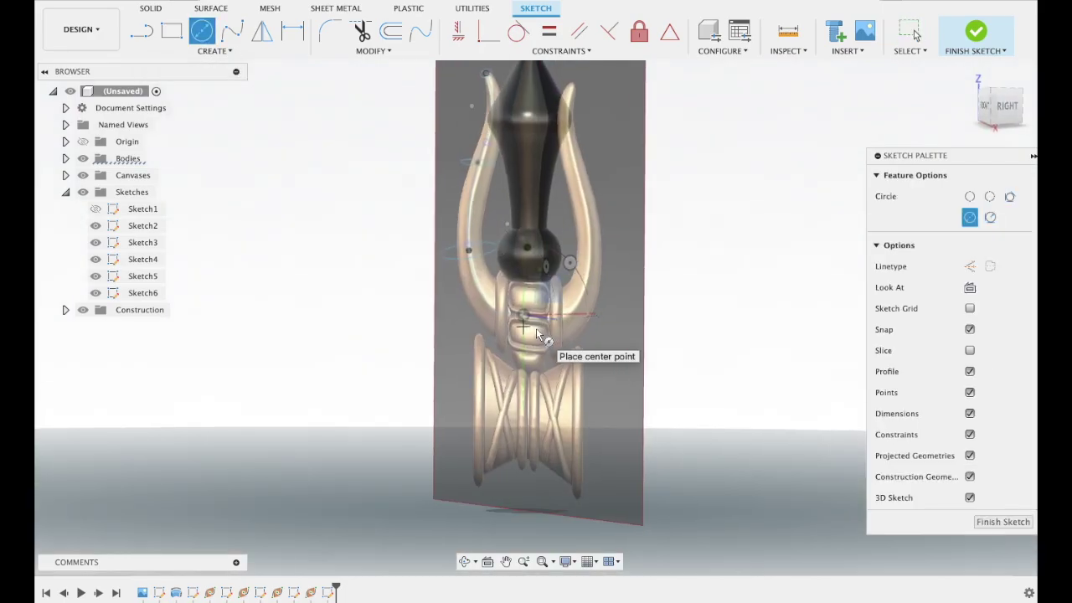
pyautogui.click(527, 315)
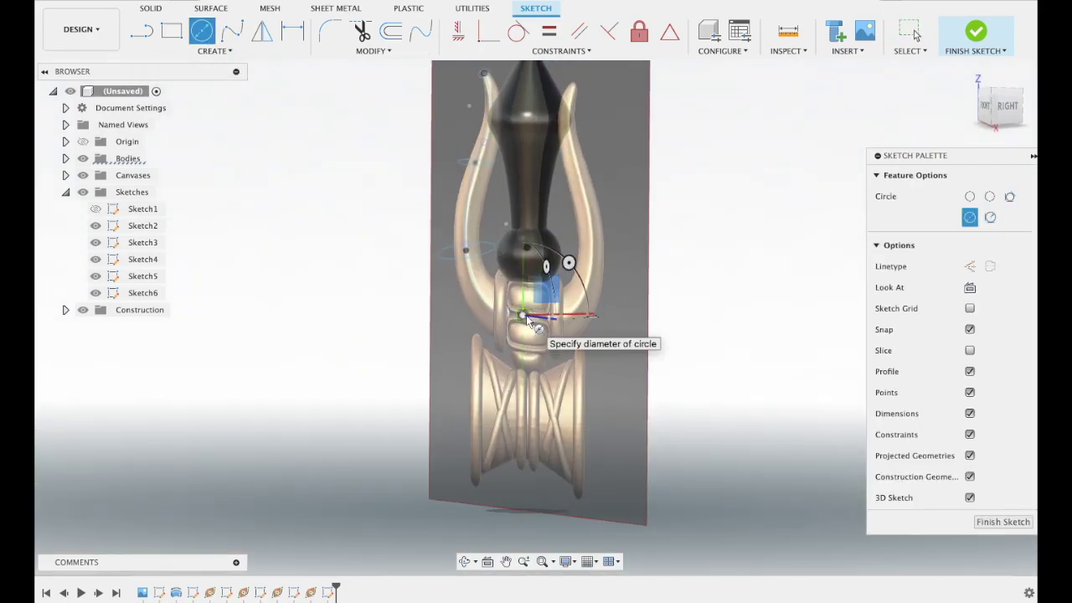
pyautogui.click(542, 327)
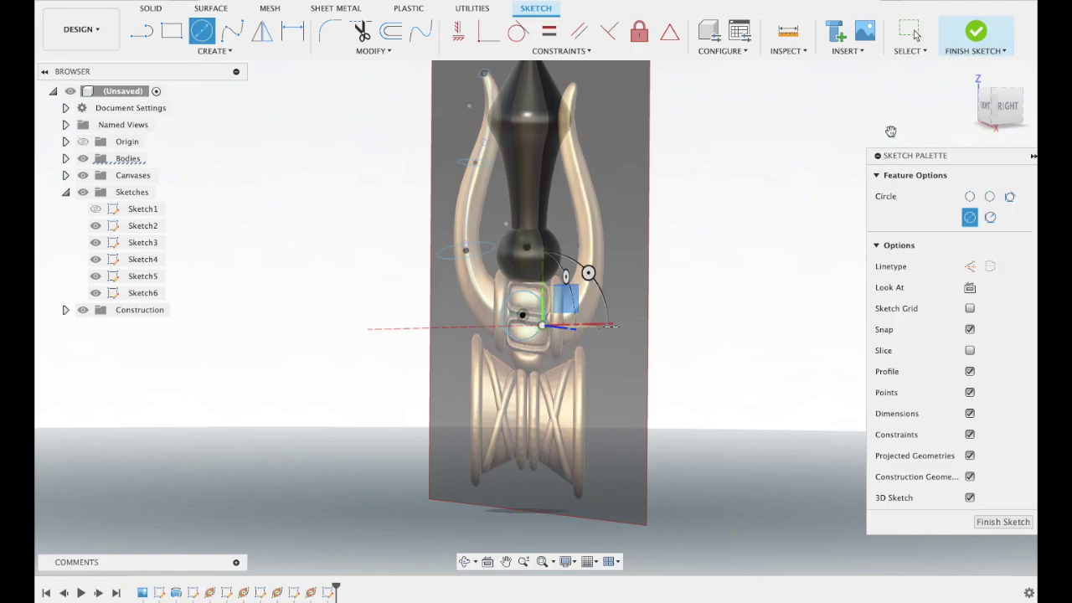
pyautogui.click(975, 33)
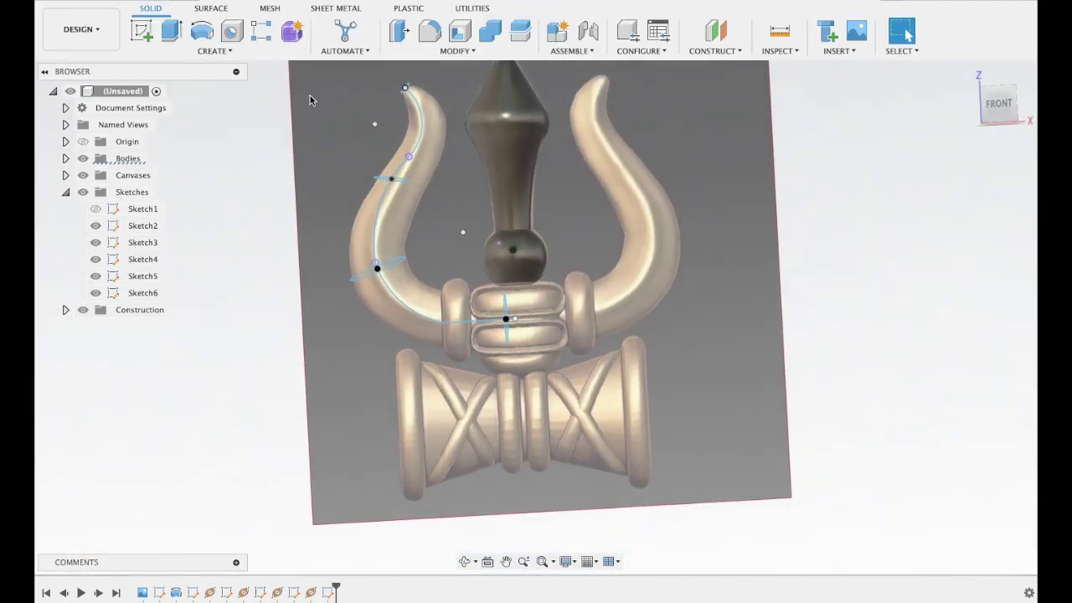
pyautogui.click(212, 50)
pyautogui.moveTo(156, 126)
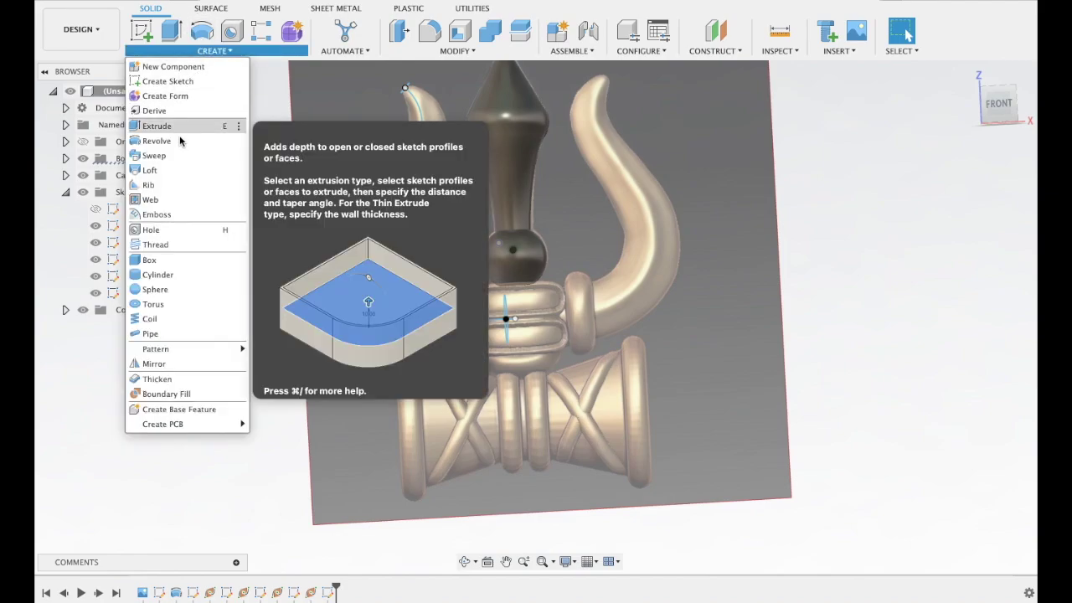
pyautogui.click(179, 155)
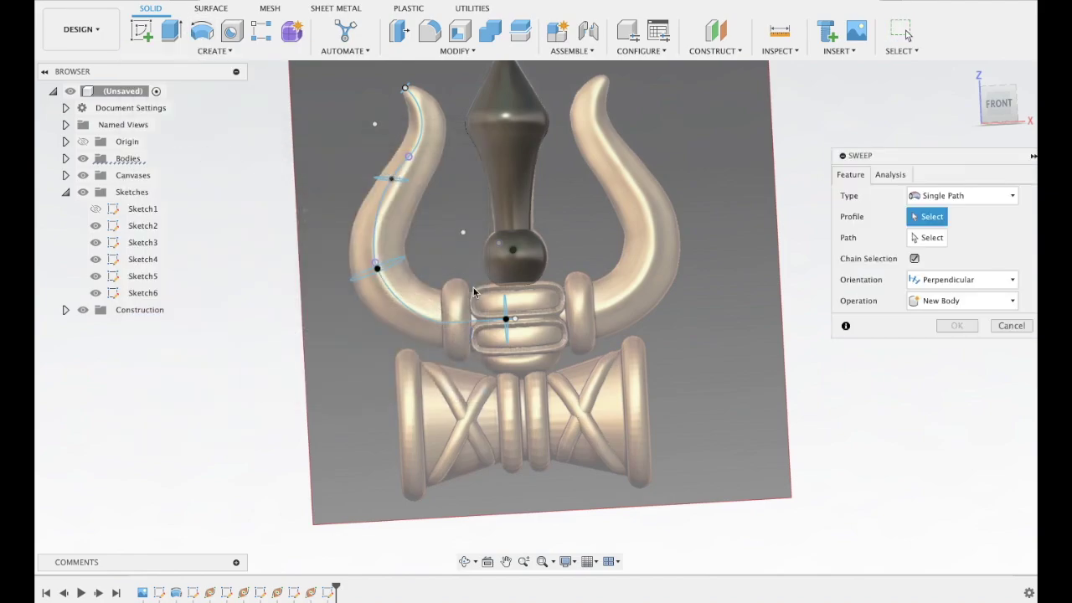
pyautogui.click(505, 316)
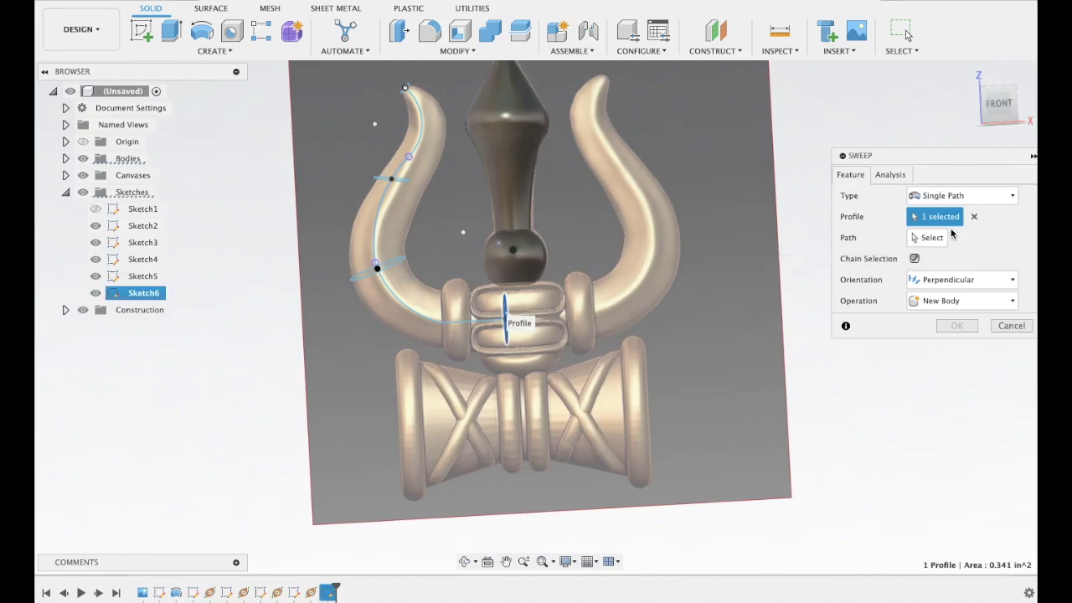
pyautogui.click(940, 239)
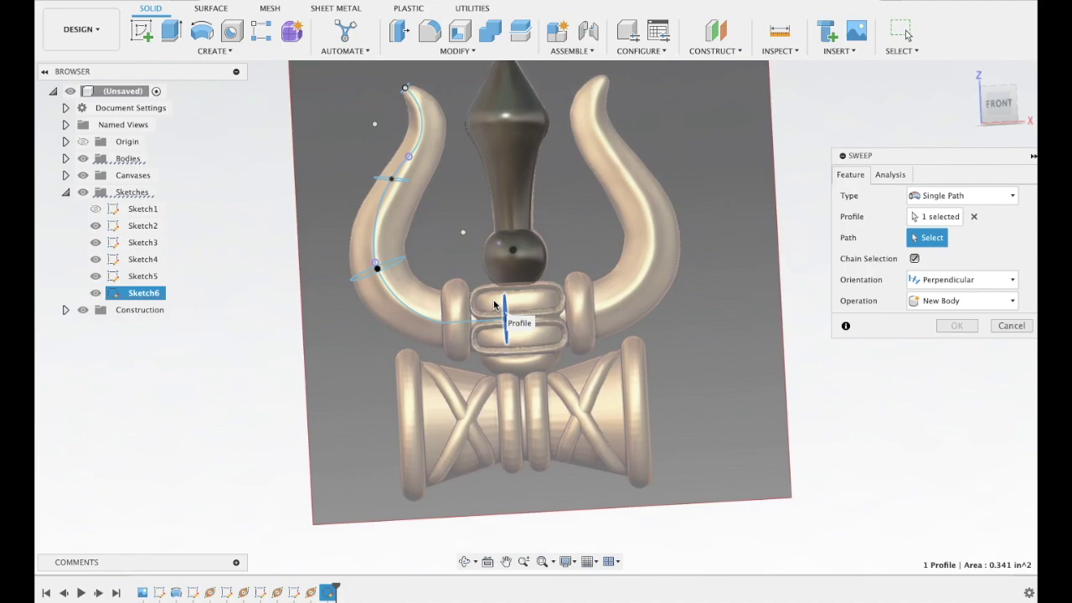
pyautogui.click(445, 327)
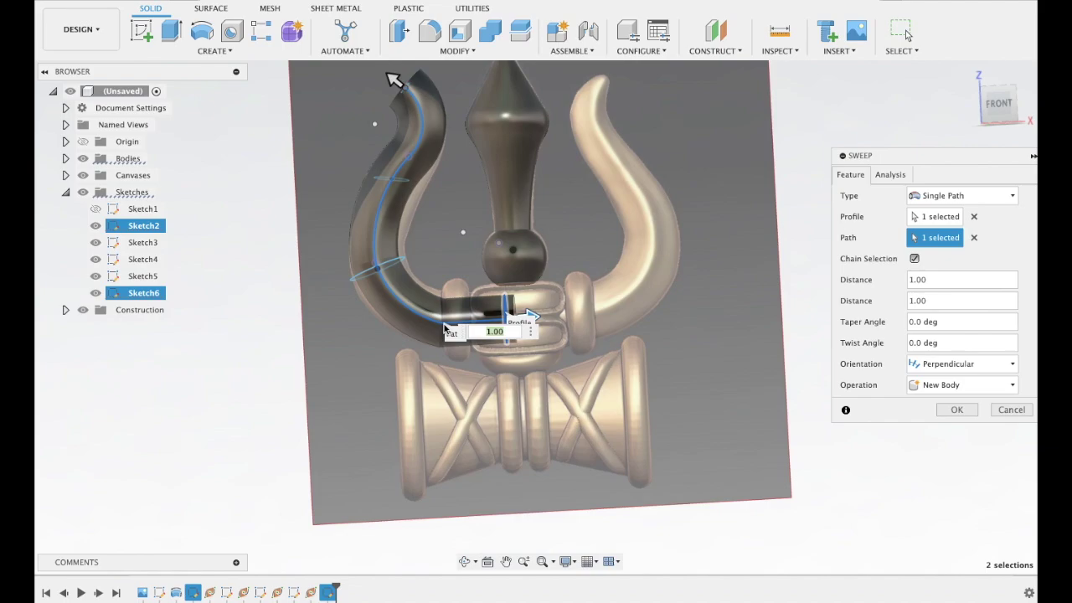
pyautogui.click(961, 368)
pyautogui.click(957, 398)
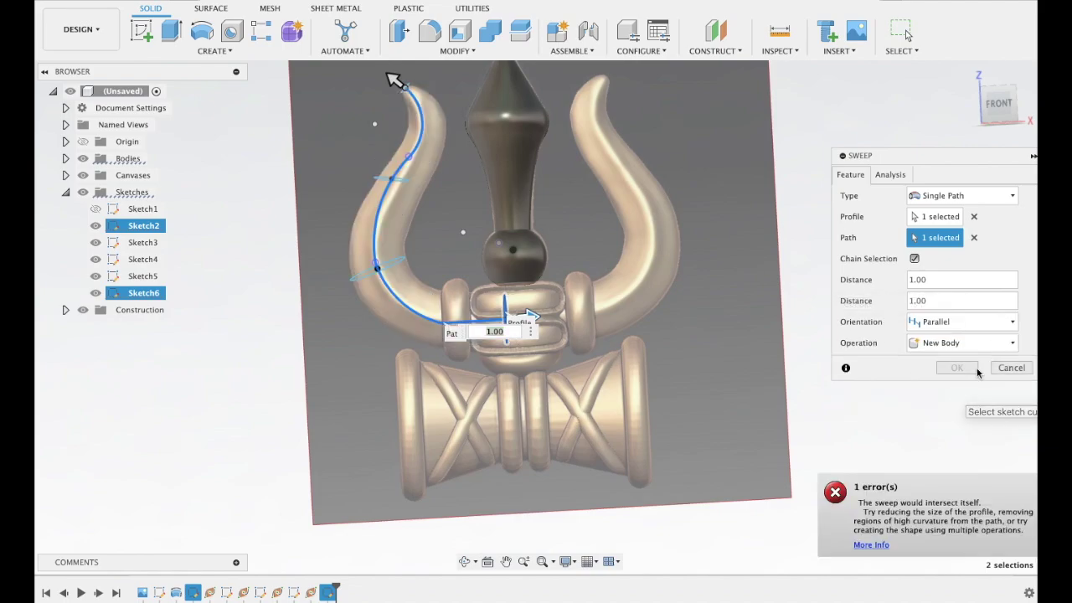
pyautogui.click(1011, 367)
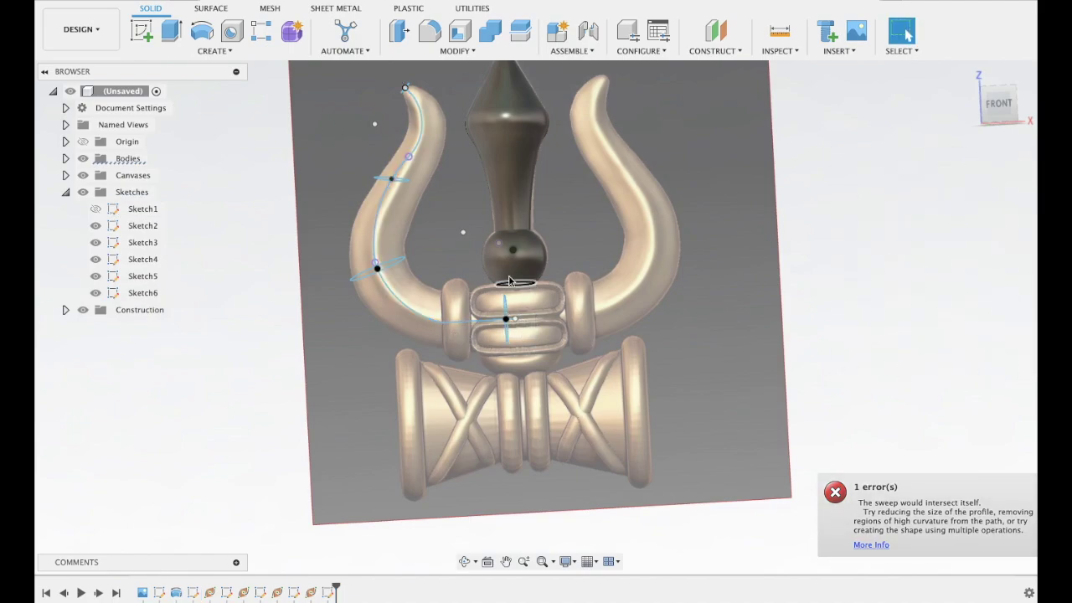
pyautogui.click(220, 50)
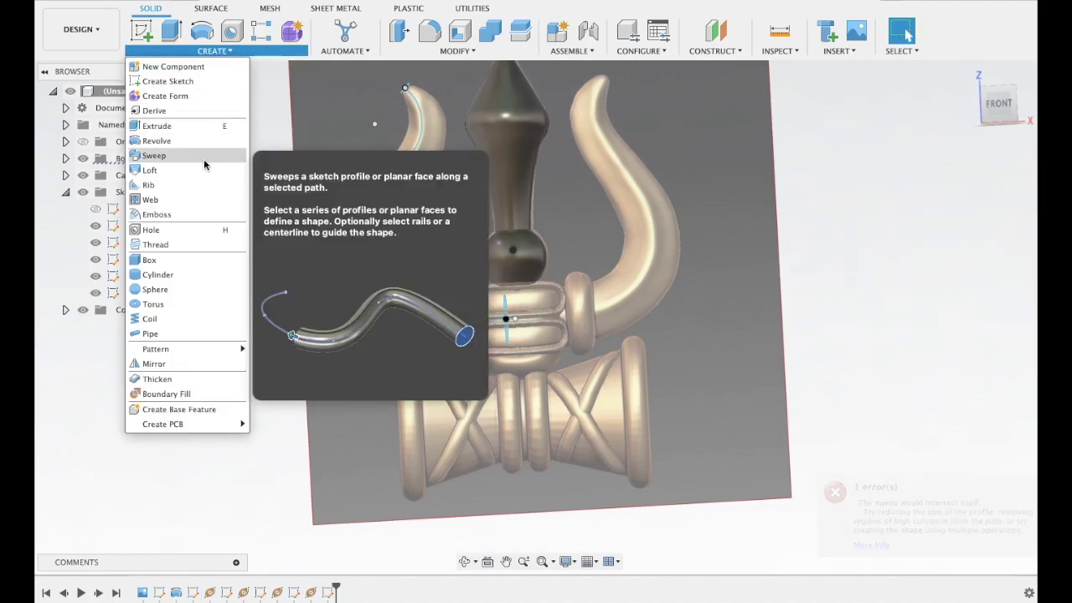
# - Set up a Path + Guide Surface sweep of the circle along the horn's centre curve
pyautogui.click(203, 156)
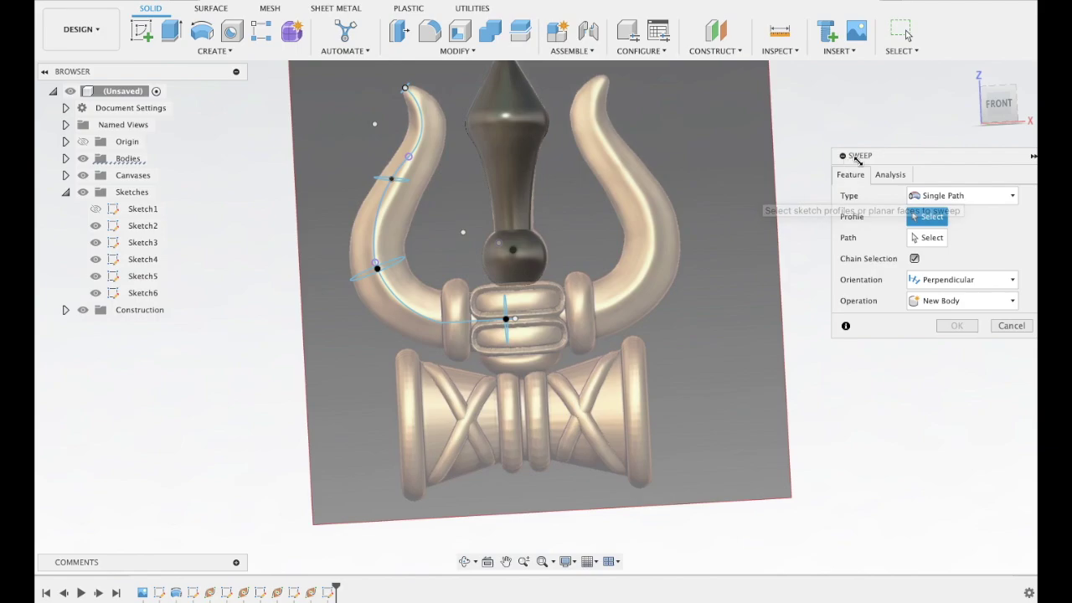
pyautogui.click(890, 174)
pyautogui.click(850, 174)
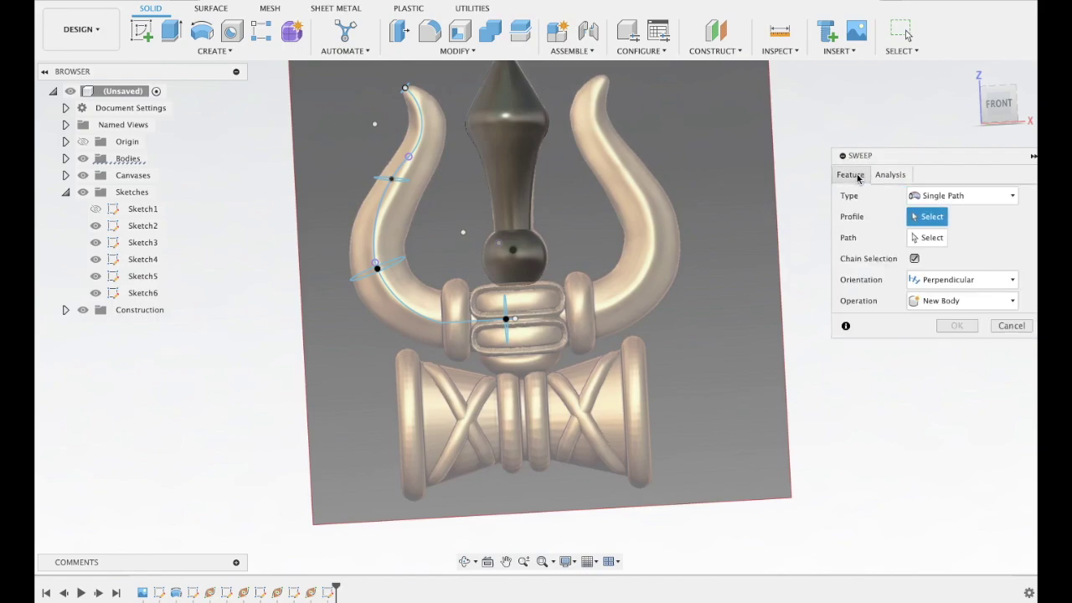
pyautogui.click(930, 199)
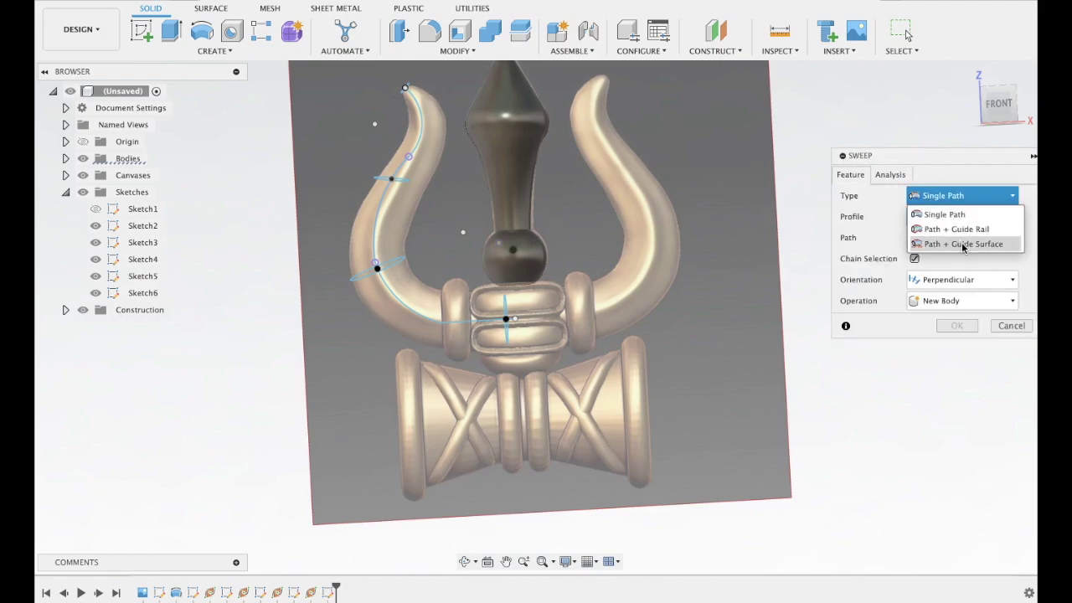
pyautogui.click(962, 244)
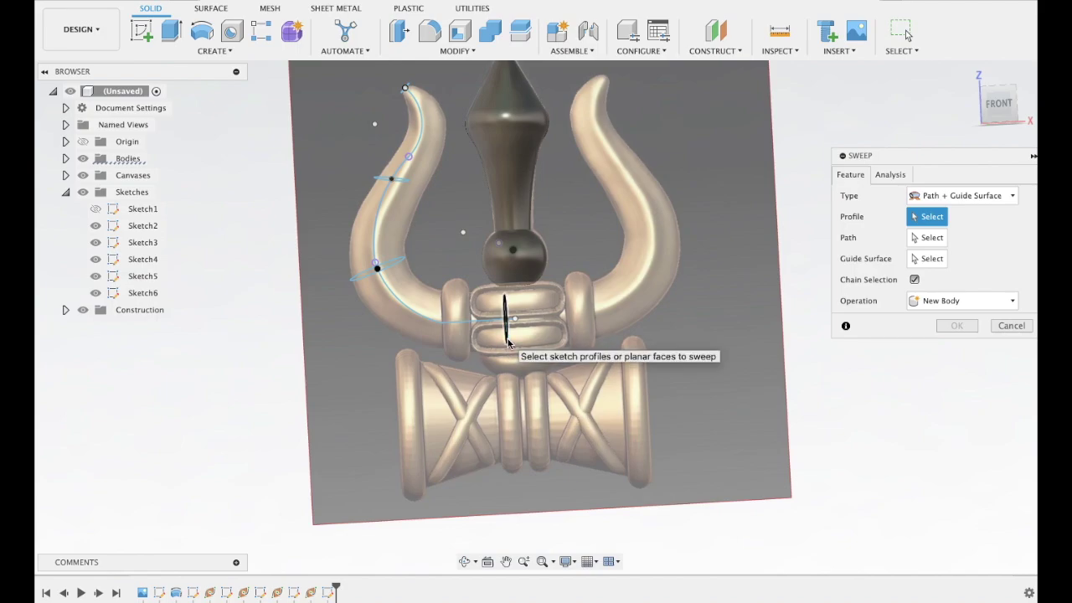
pyautogui.click(507, 341)
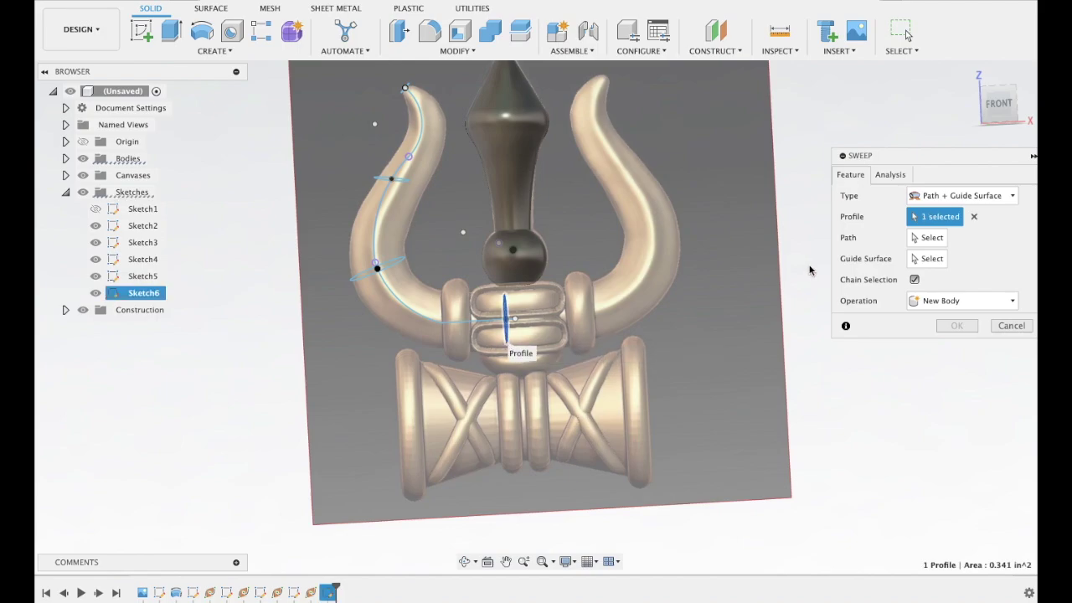
pyautogui.click(448, 325)
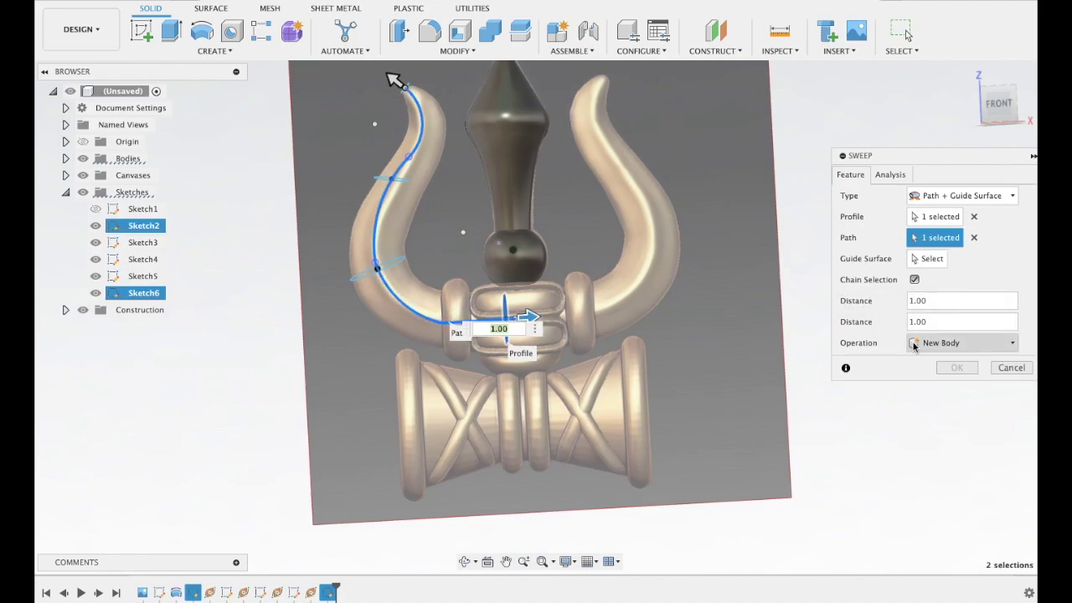
# - Use the construction plane as guide surface, cancel on the not-smooth error, and undo back into the sketch
pyautogui.click(924, 260)
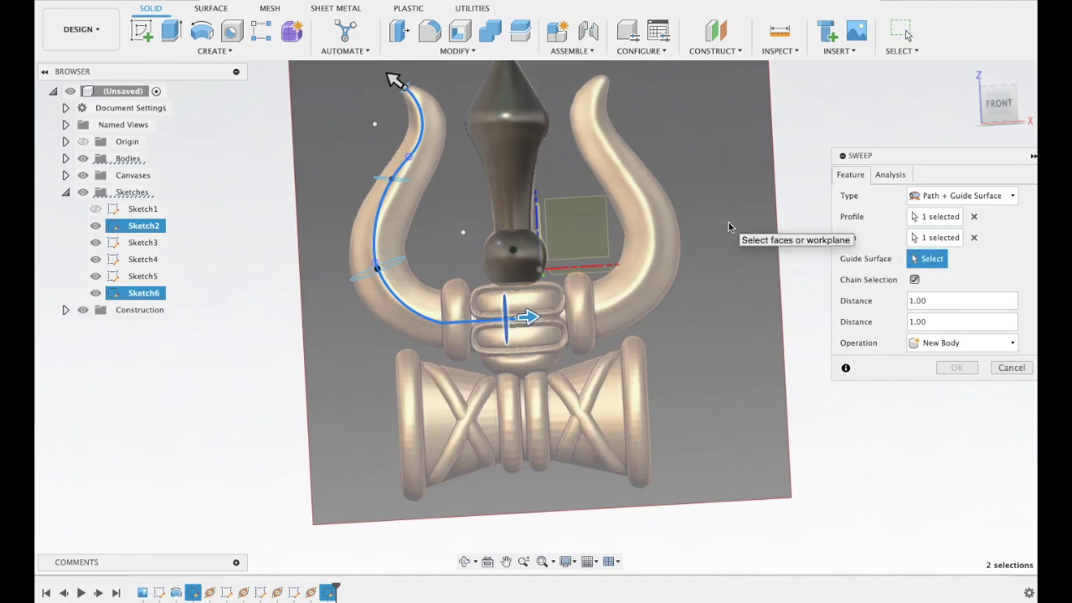
pyautogui.press('Home')
pyautogui.click(619, 253)
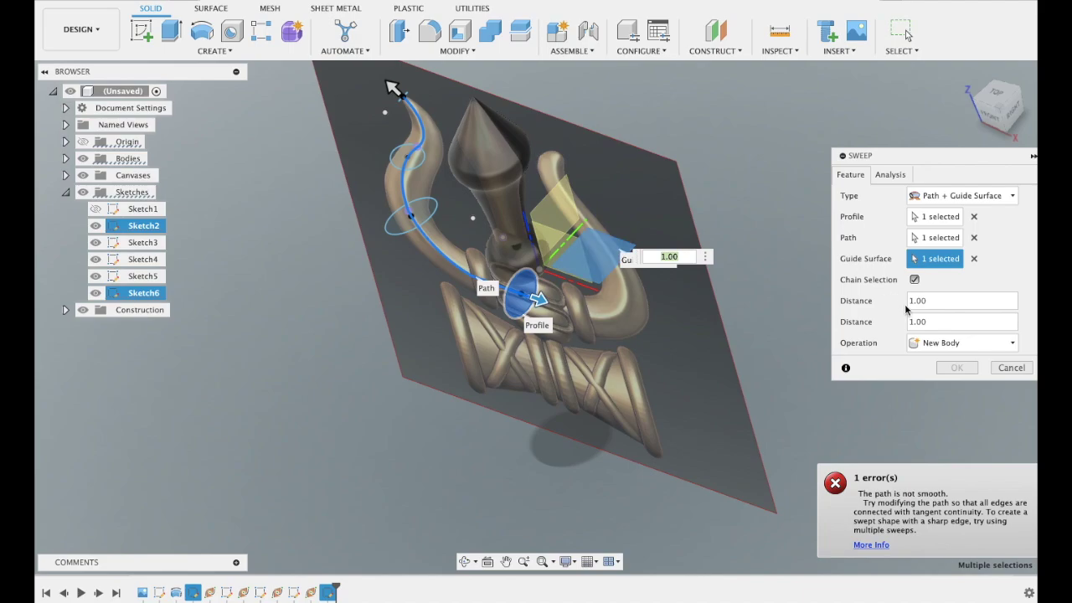
pyautogui.click(1009, 367)
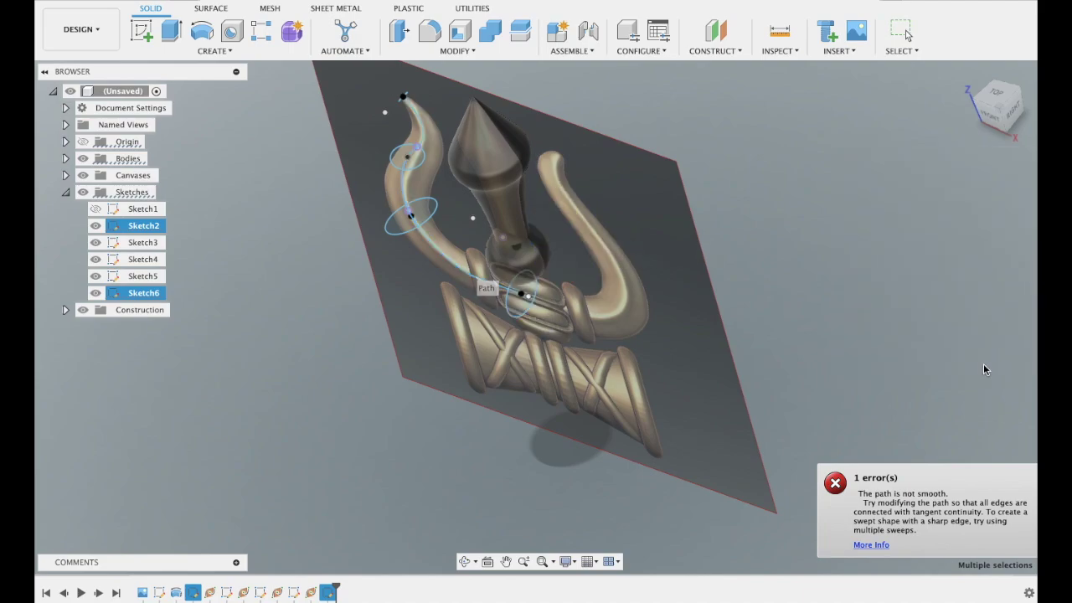
pyautogui.hotkey('ctrl', 'z')
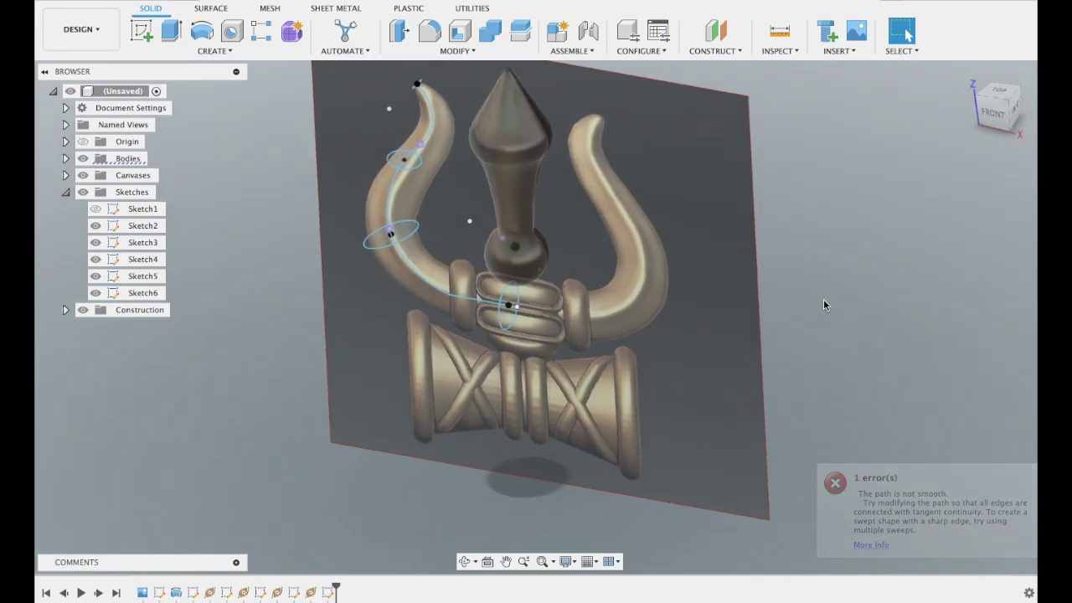
pyautogui.hotkey('ctrl', 'z')
pyautogui.hotkey('ctrl', 'z')
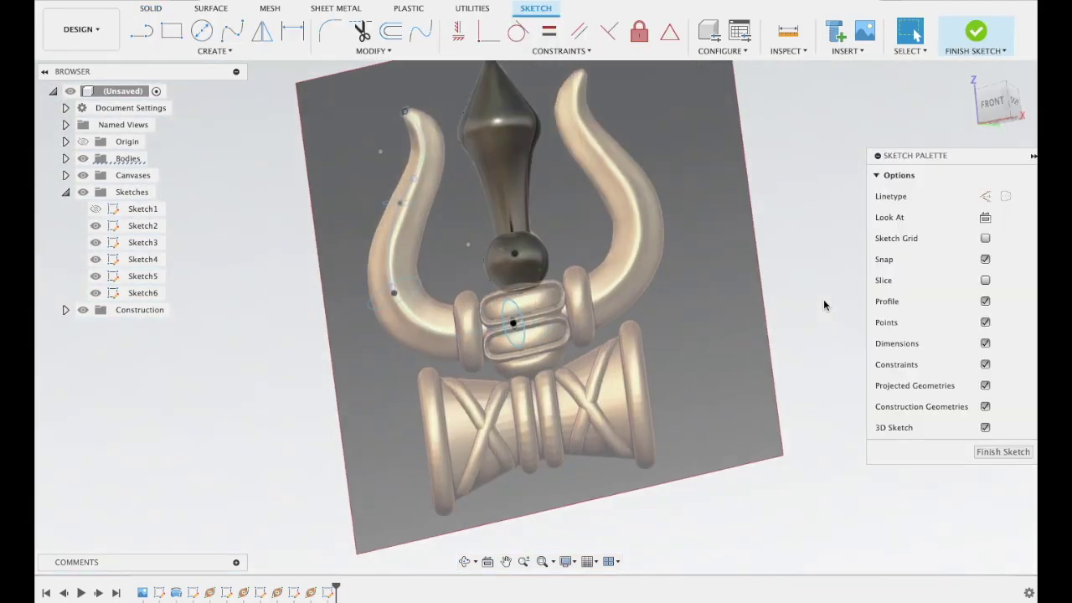
# - Finish the sketch and try a loft through two ellipses and two horn points, then cancel it
pyautogui.click(224, 52)
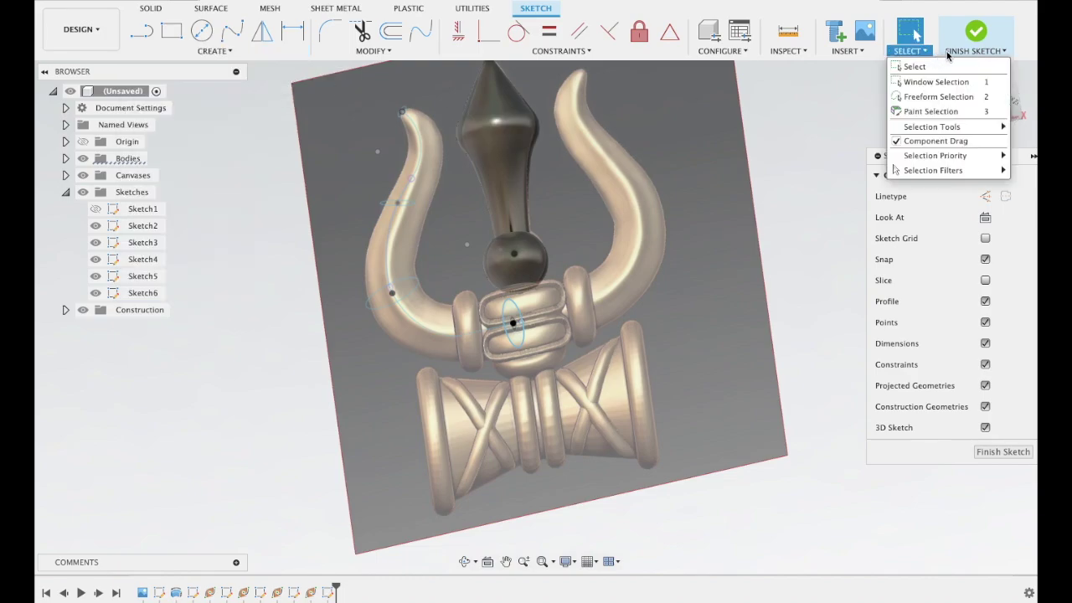
pyautogui.click(976, 33)
pyautogui.click(196, 52)
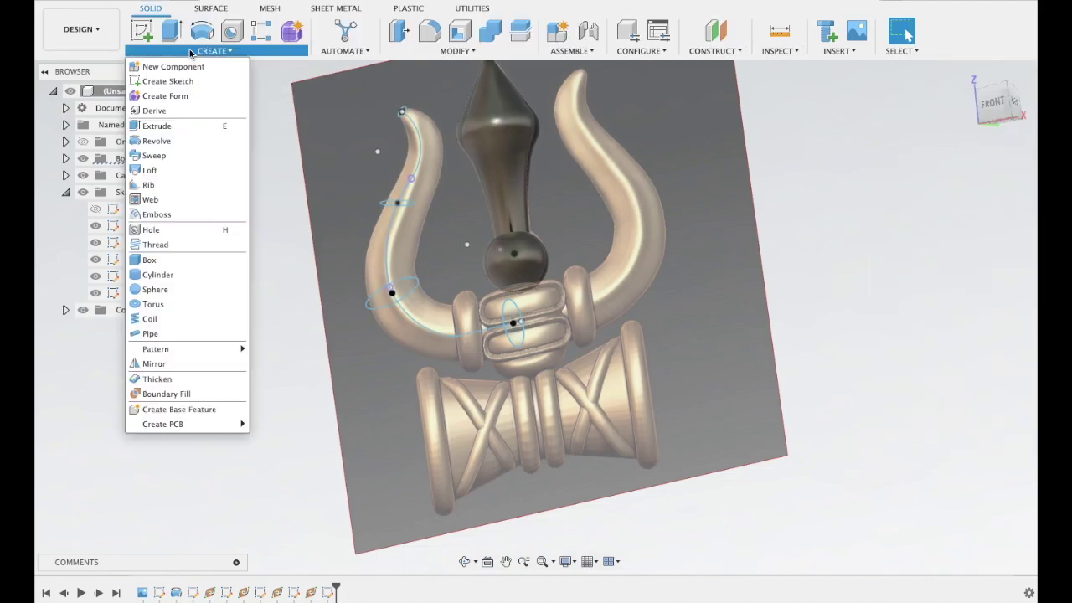
pyautogui.click(166, 171)
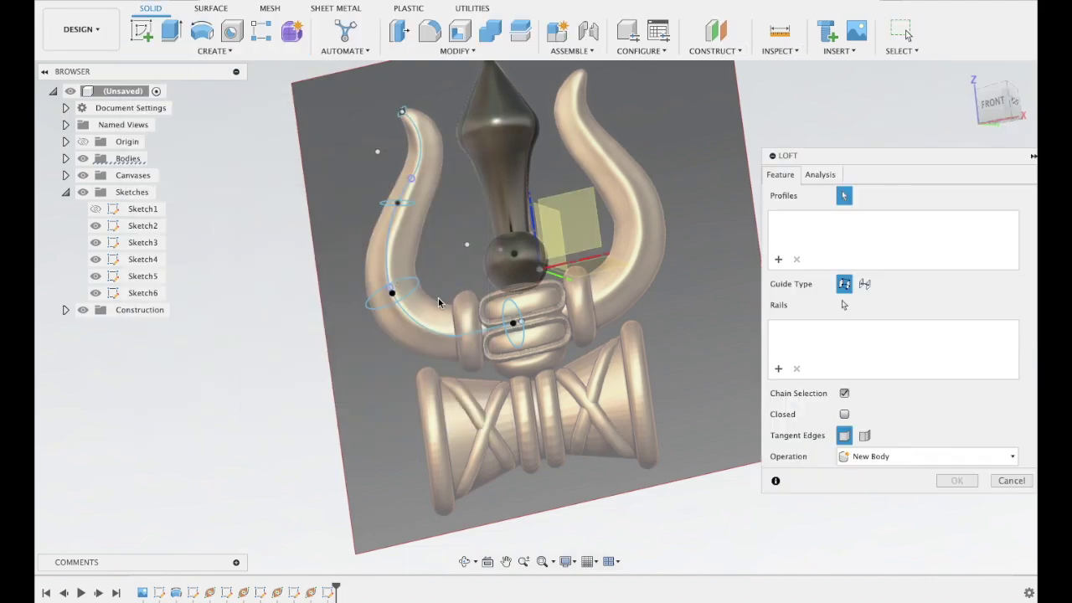
pyautogui.click(516, 320)
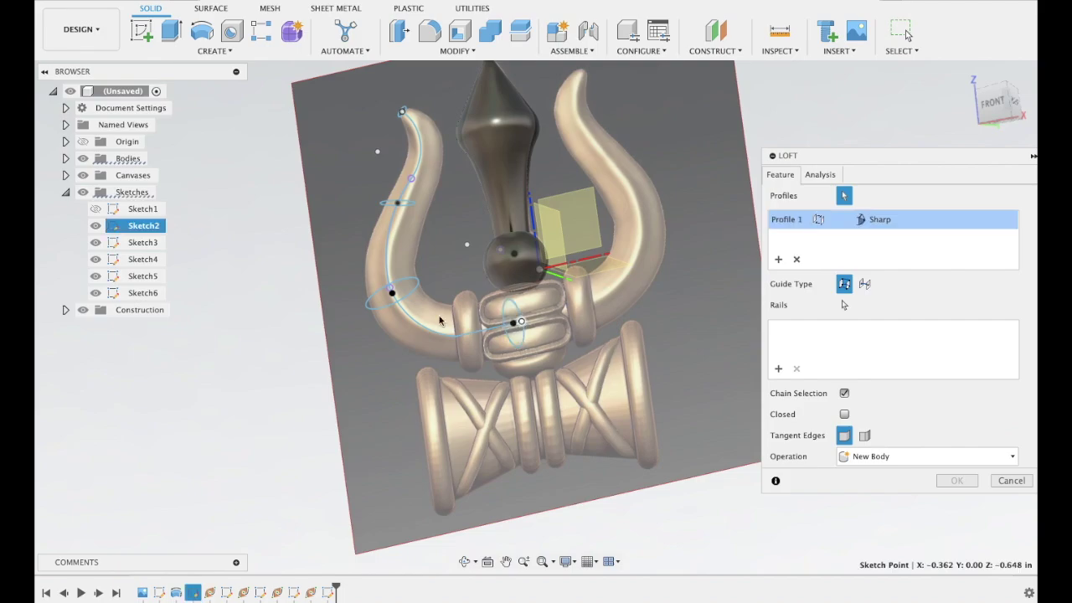
pyautogui.click(381, 305)
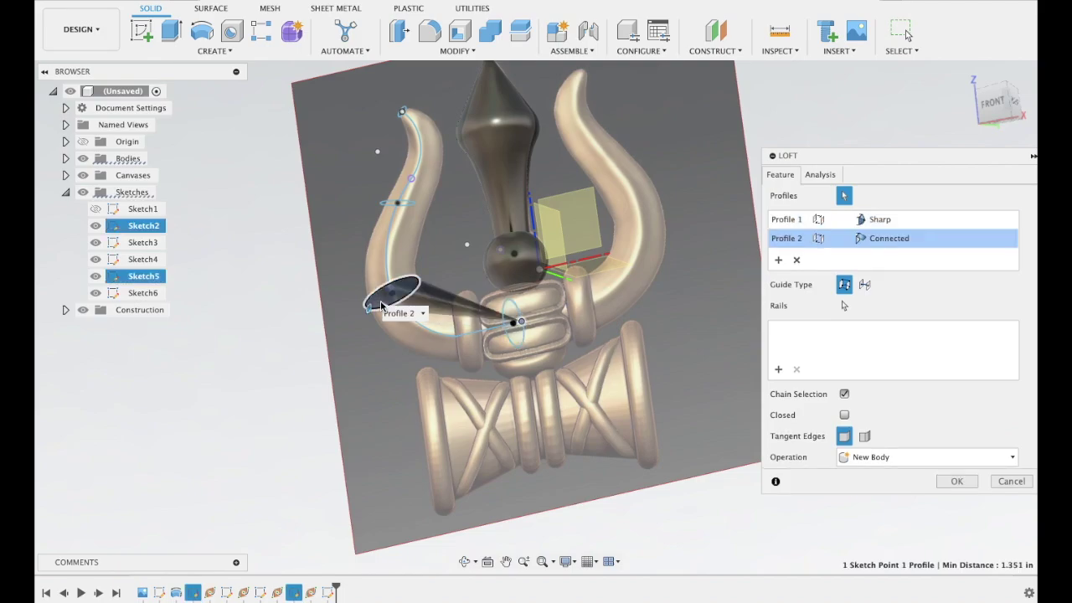
pyautogui.click(401, 203)
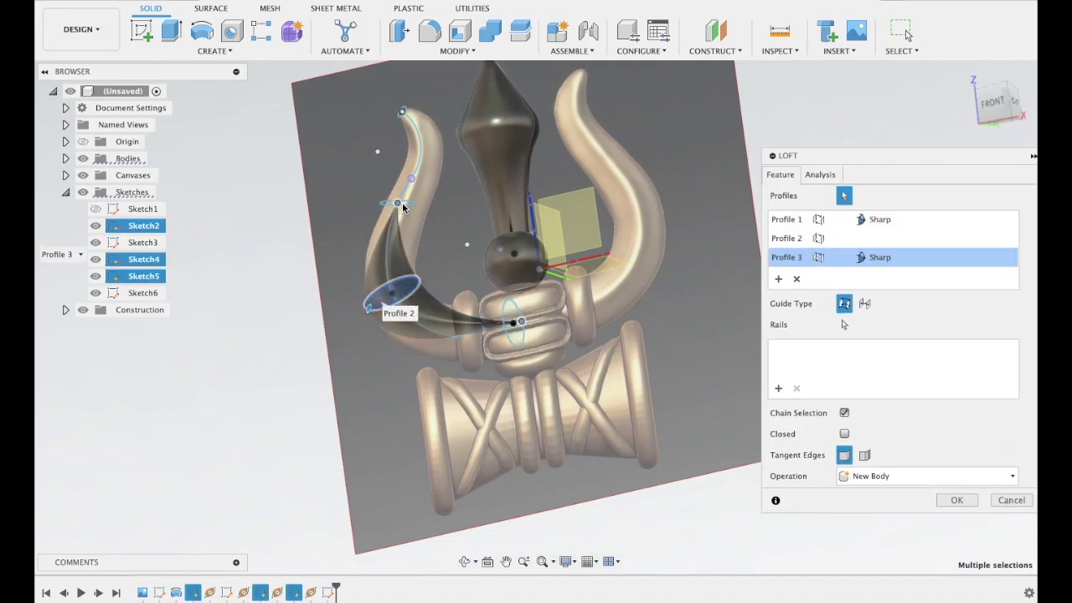
pyautogui.click(421, 151)
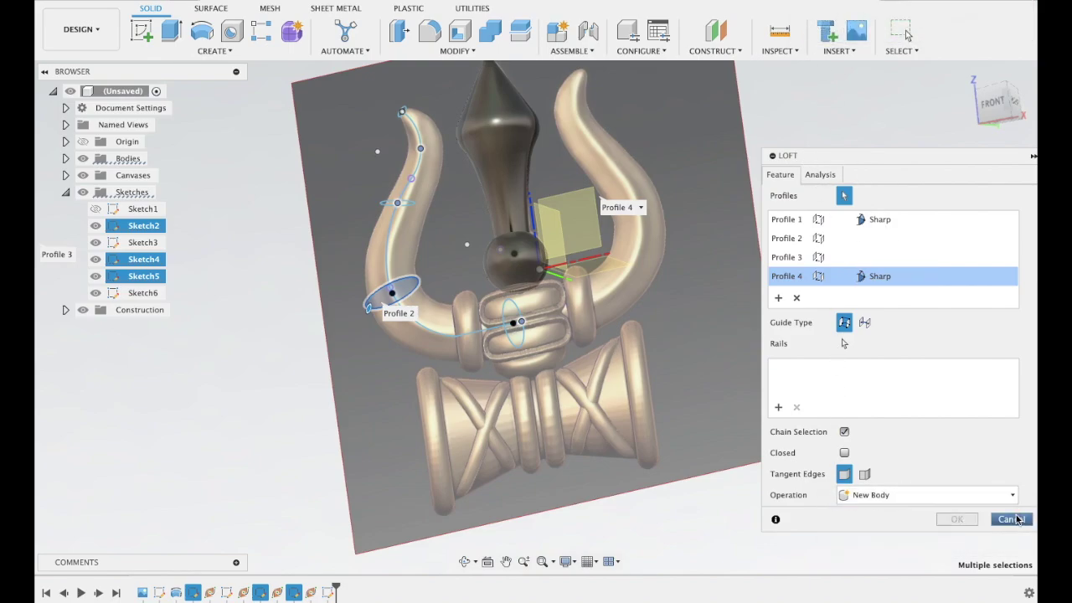
pyautogui.click(1011, 520)
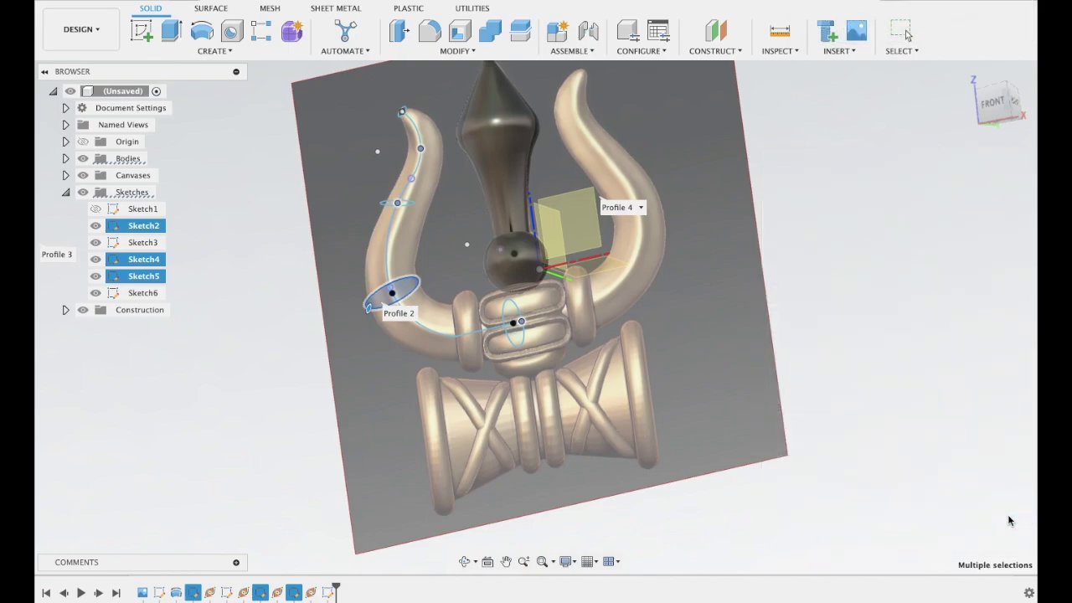
pyautogui.click(215, 52)
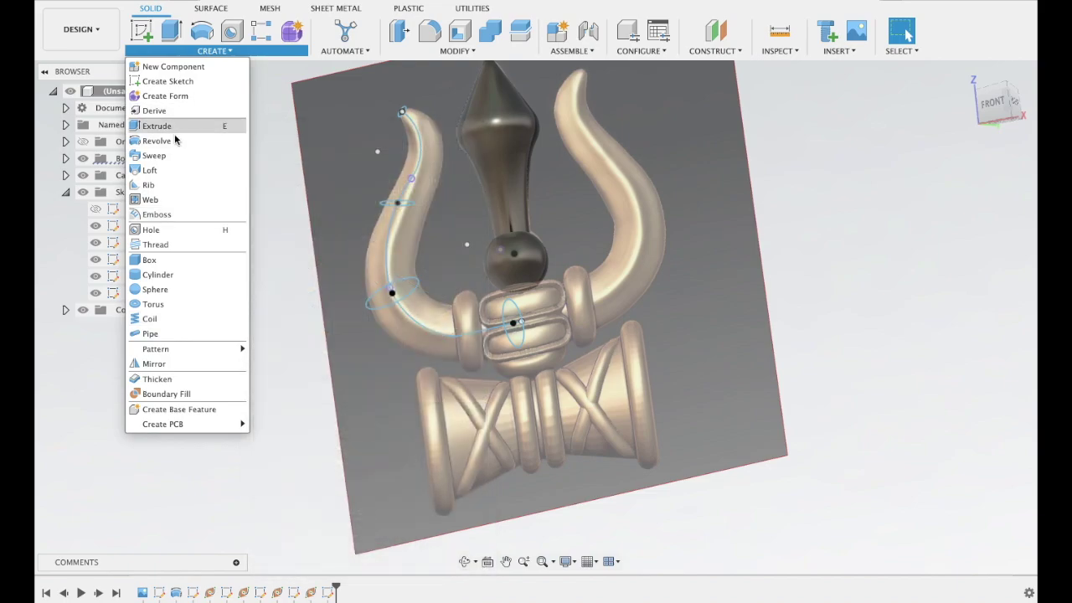
pyautogui.click(171, 170)
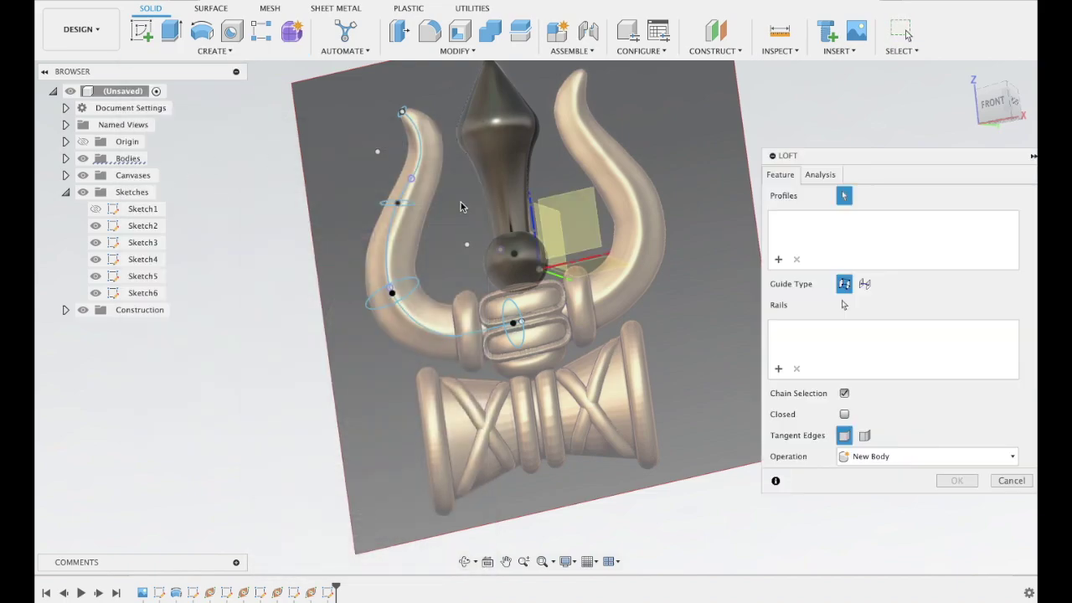
pyautogui.click(513, 322)
pyautogui.click(404, 295)
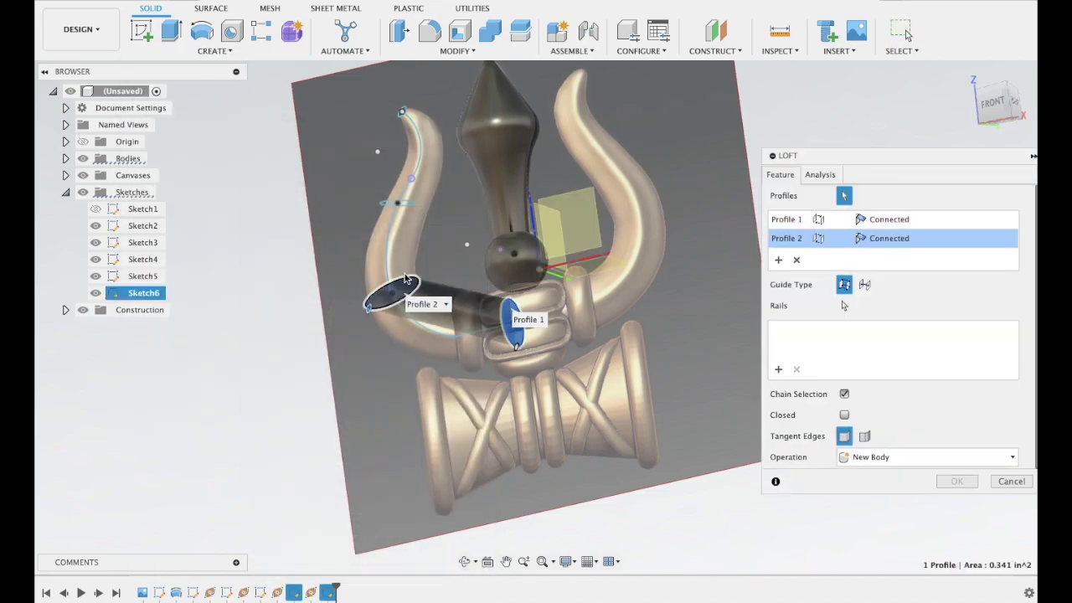
pyautogui.click(407, 205)
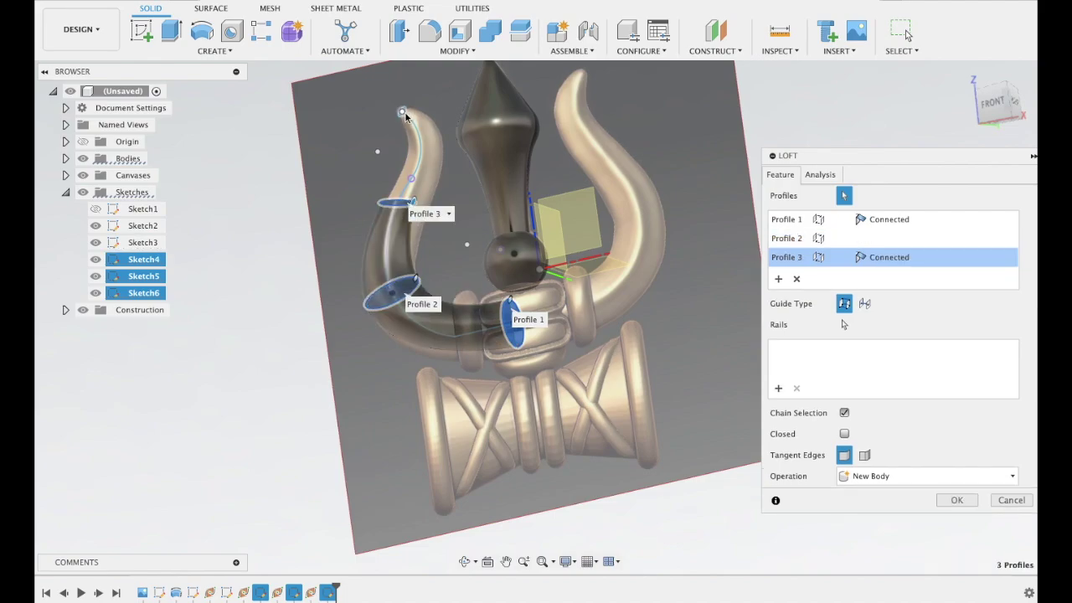
pyautogui.scroll(2, 402, 112)
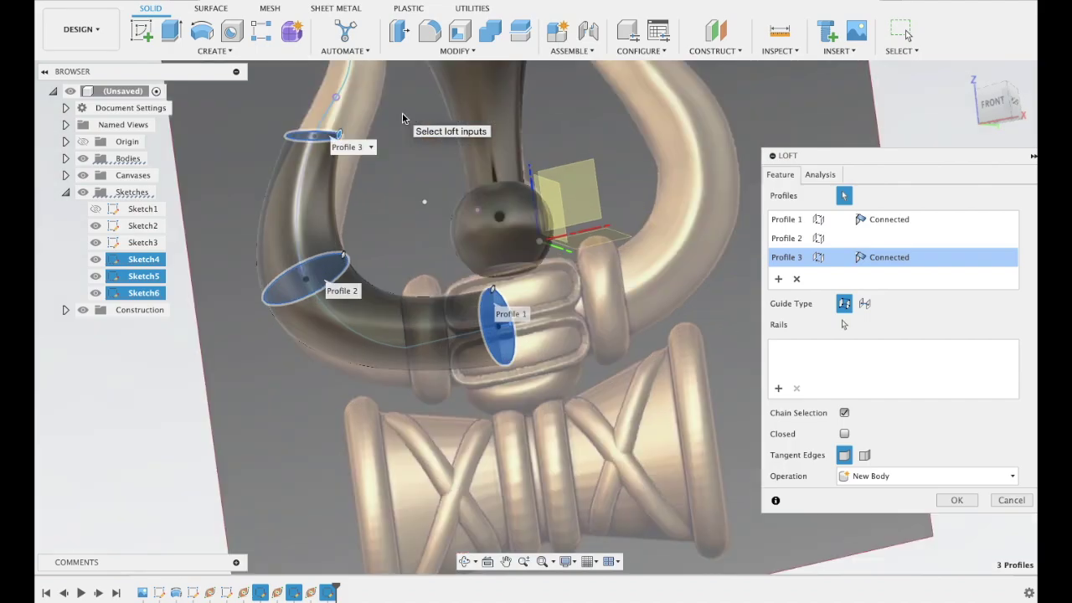
pyautogui.scroll(2, 402, 112)
pyautogui.scroll(-2, 402, 117)
pyautogui.scroll(2, 431, 197)
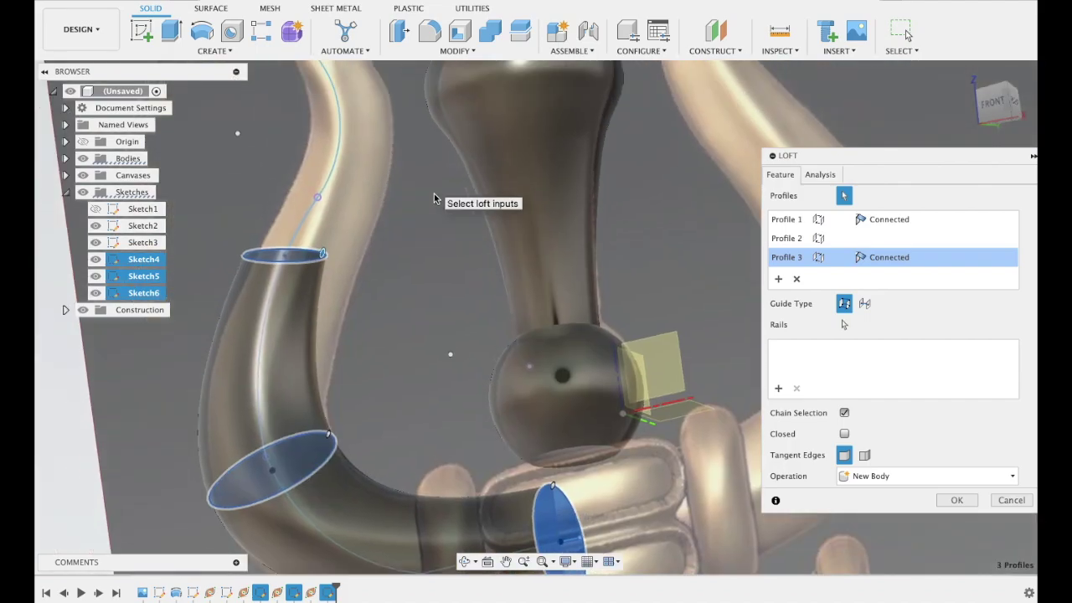
pyautogui.scroll(-2, 434, 209)
pyautogui.scroll(-2, 434, 210)
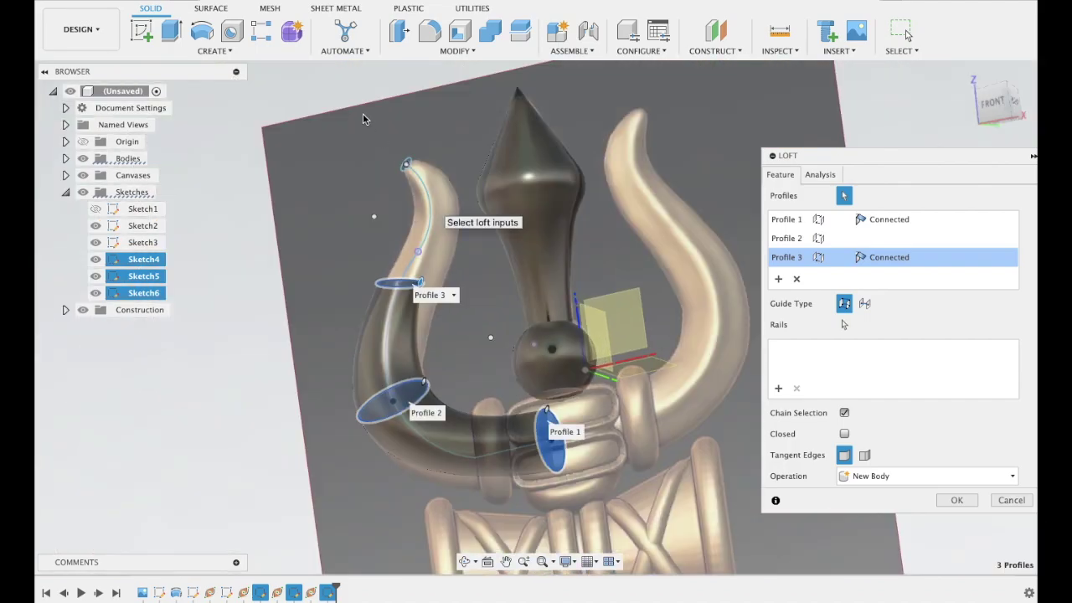
pyautogui.click(407, 163)
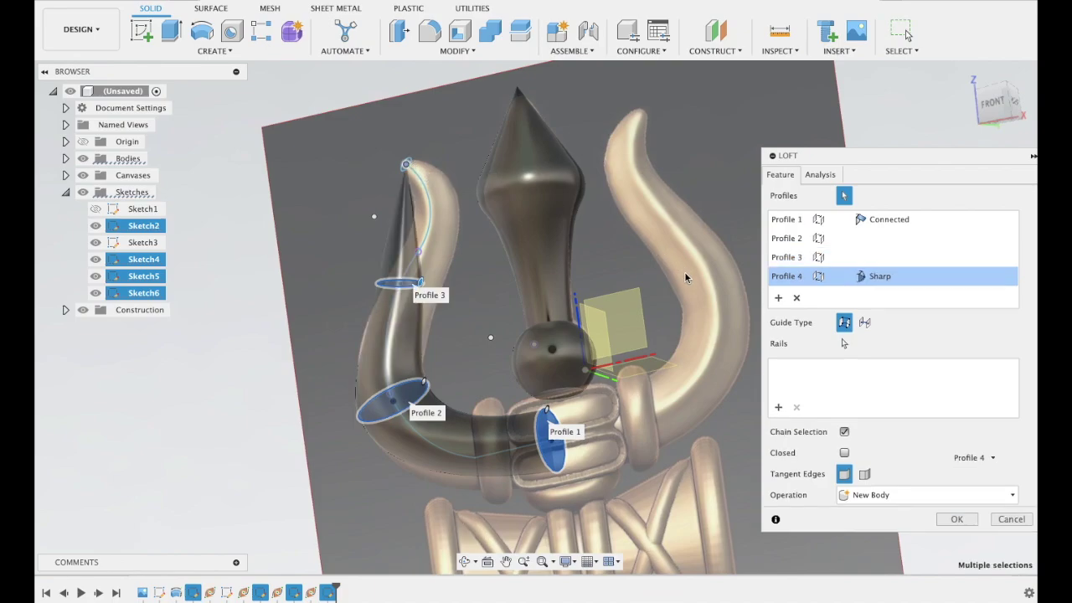
pyautogui.click(1026, 520)
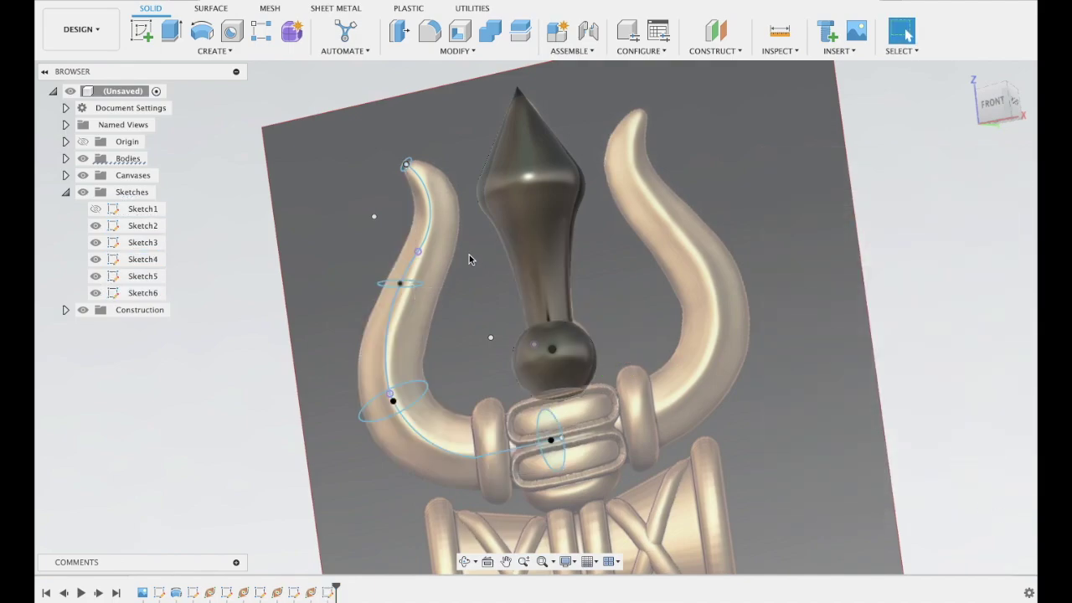
# - Add a Plane Along Path on the left horn's curve at proportional distance 0.164
pyautogui.click(722, 50)
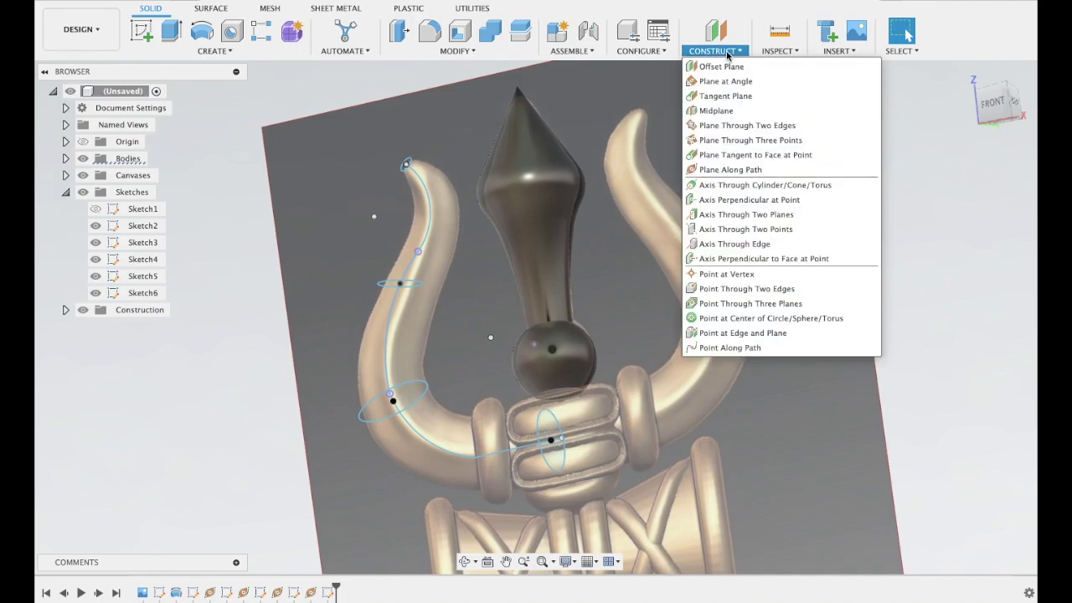
pyautogui.click(742, 171)
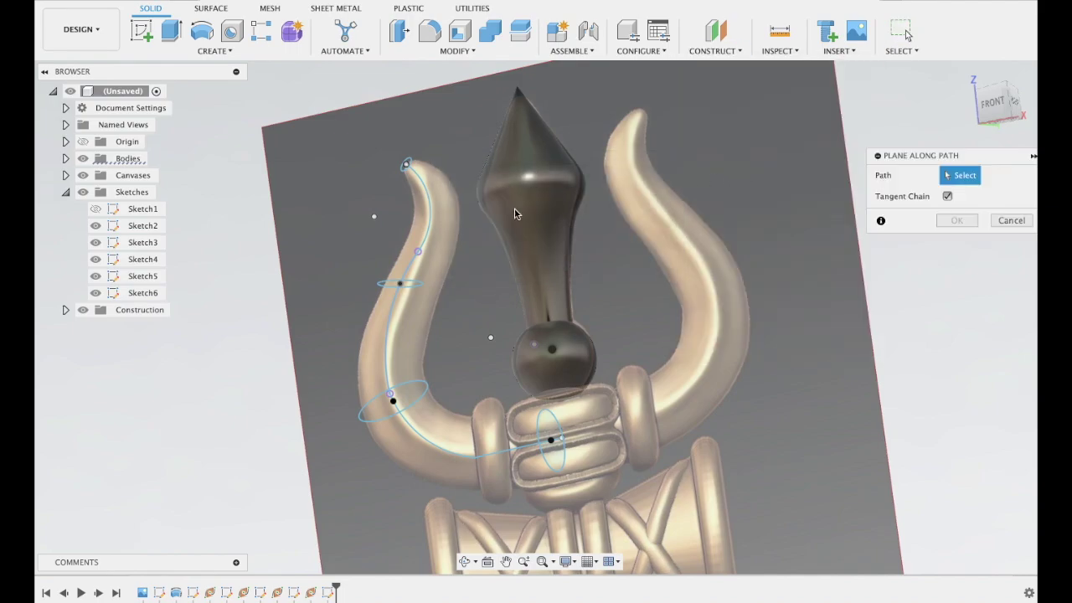
pyautogui.click(428, 231)
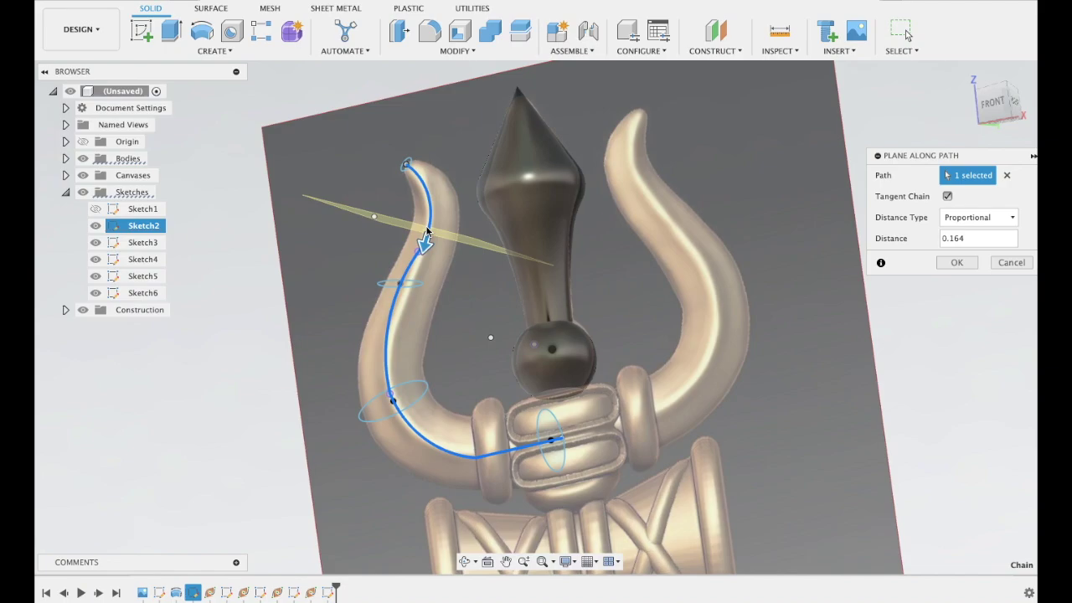
pyautogui.click(957, 262)
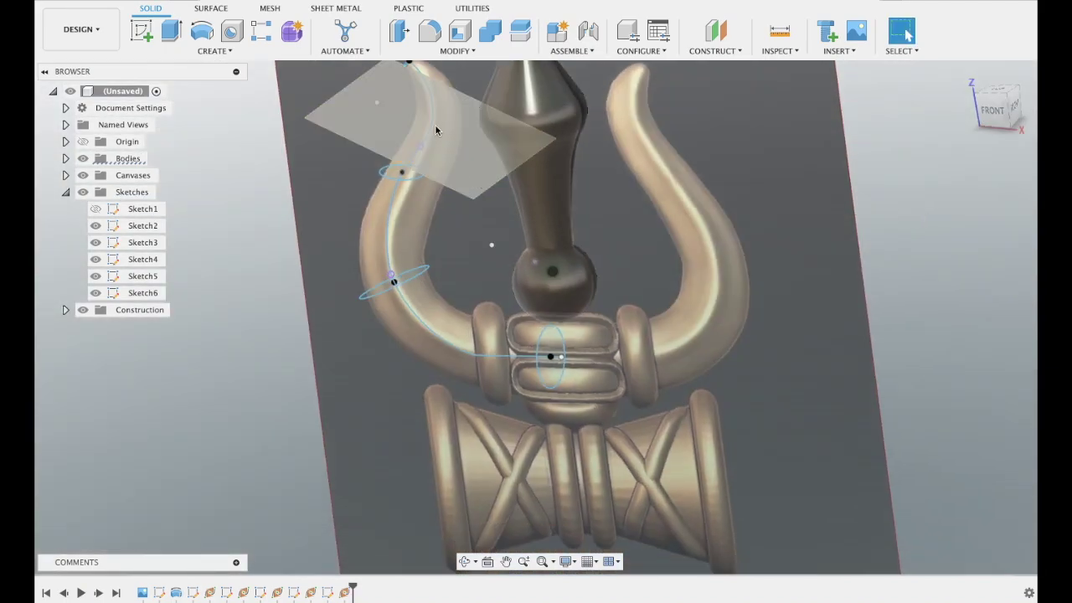
pyautogui.click(141, 31)
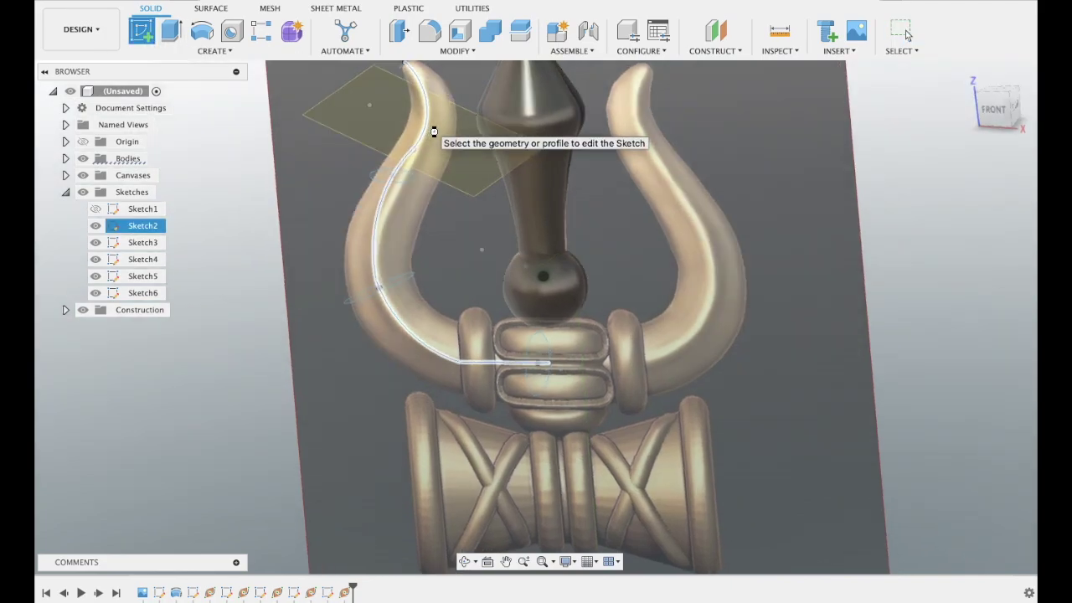
# - Start Sketch7 on the new plane near the left horn's tip and centre a circle on the horn path
pyautogui.click(434, 132)
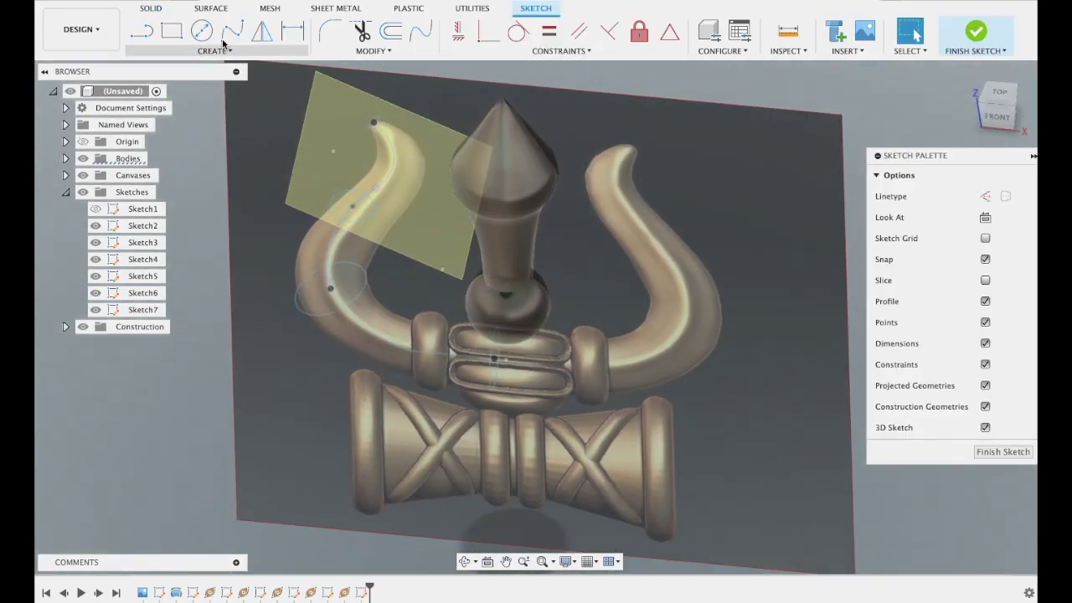
pyautogui.click(201, 31)
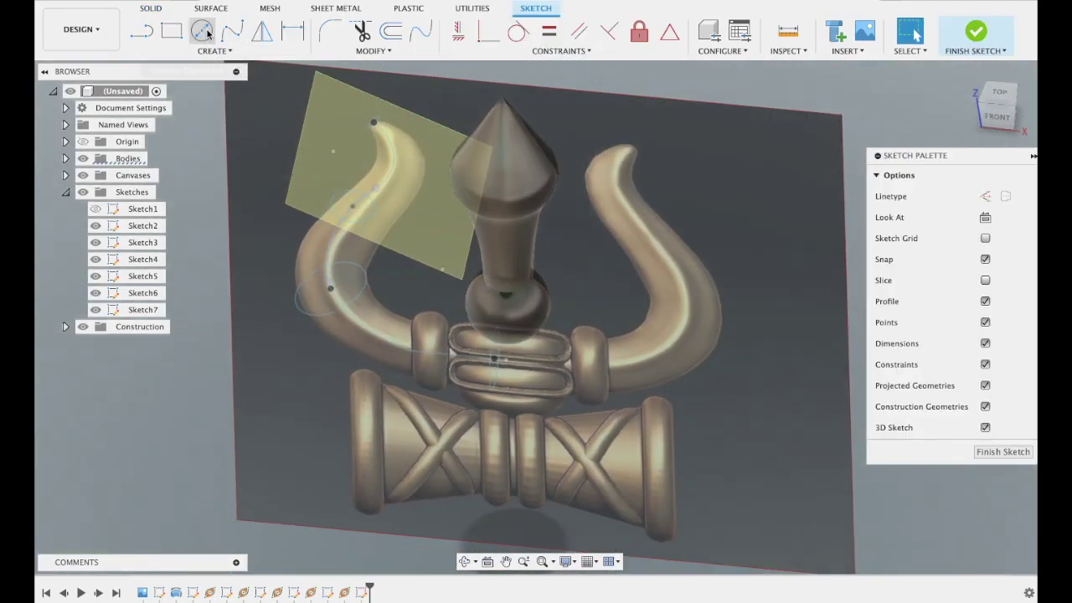
pyautogui.click(393, 164)
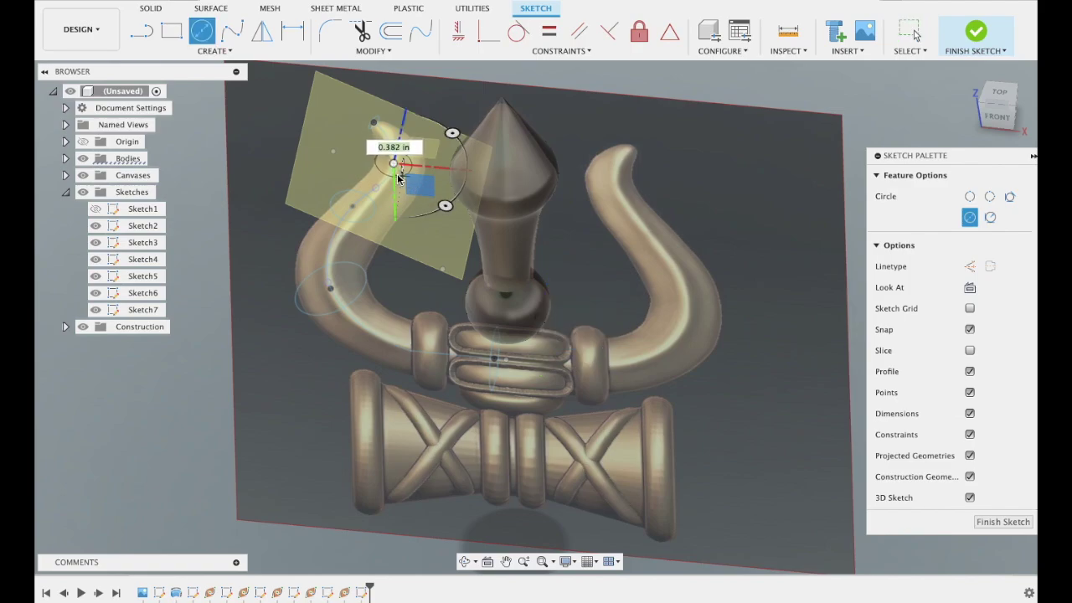
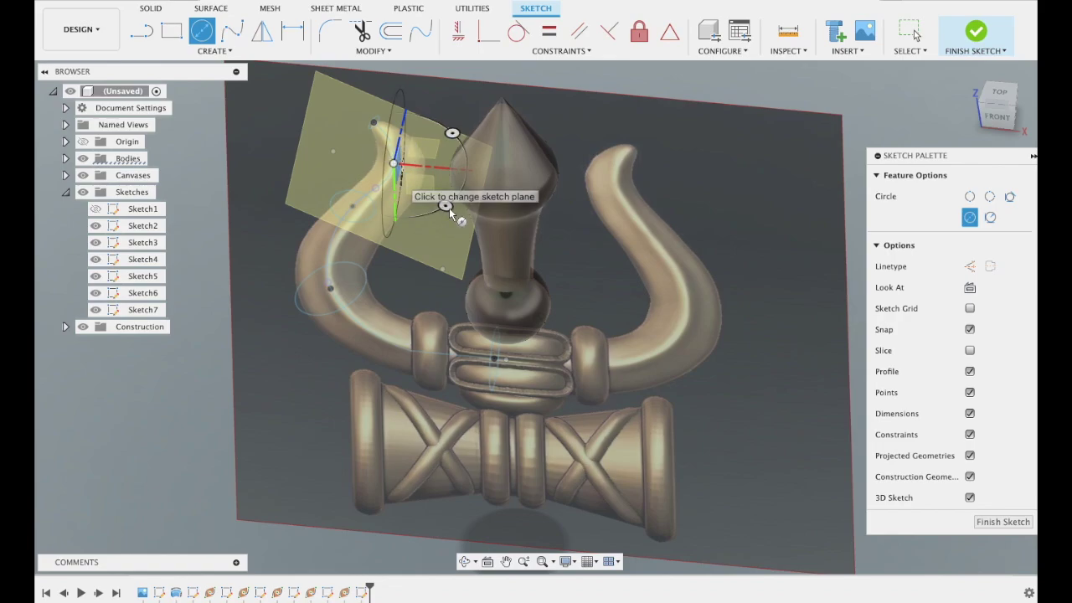
# - Commit the last cross-section circle and finish the current sketch
pyautogui.press('Return')
pyautogui.click(915, 33)
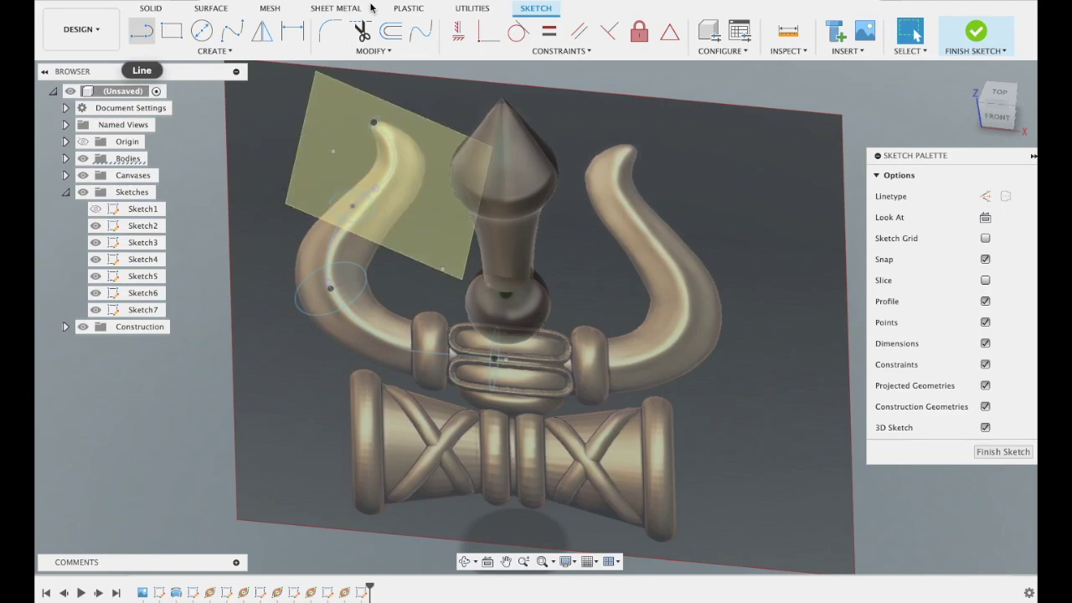
pyautogui.press('Escape')
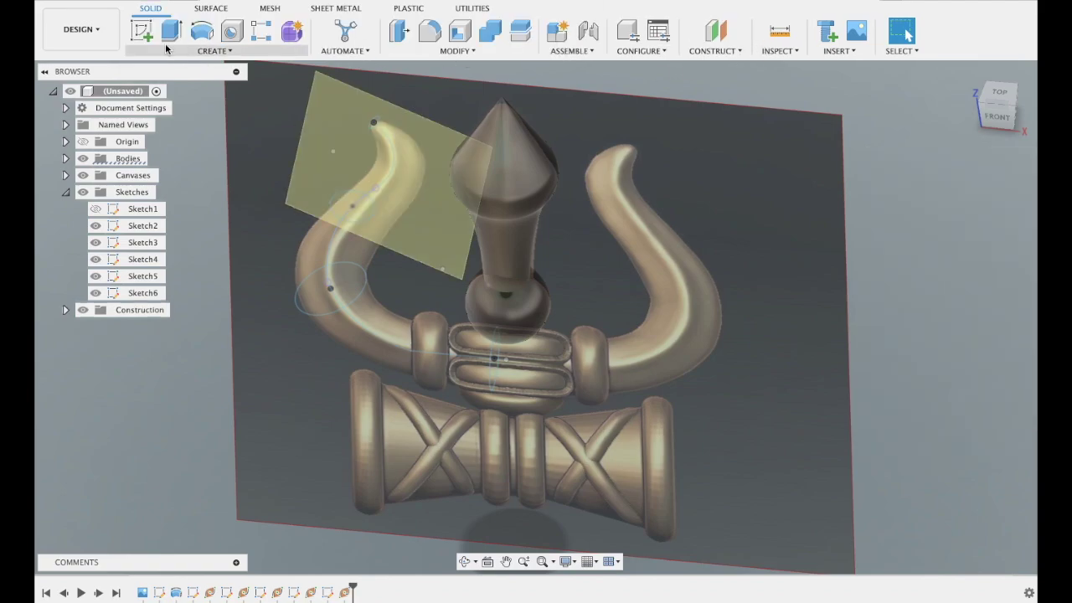
# - Create a new sketch with a small centre-diameter circle at the left prong's tip, then finish it
pyautogui.click(141, 31)
pyautogui.click(442, 144)
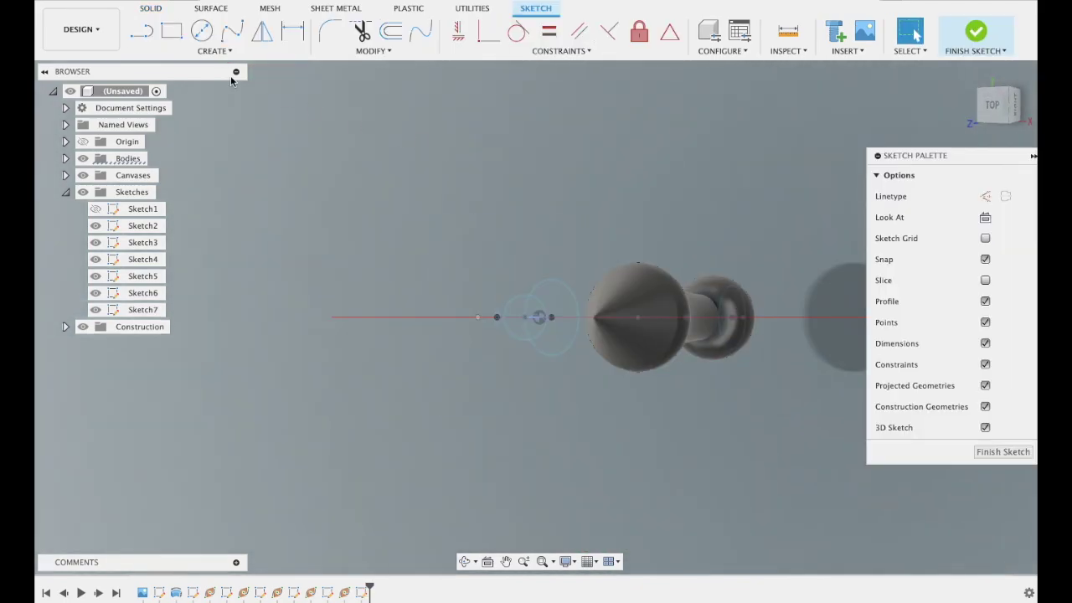
pyautogui.click(205, 33)
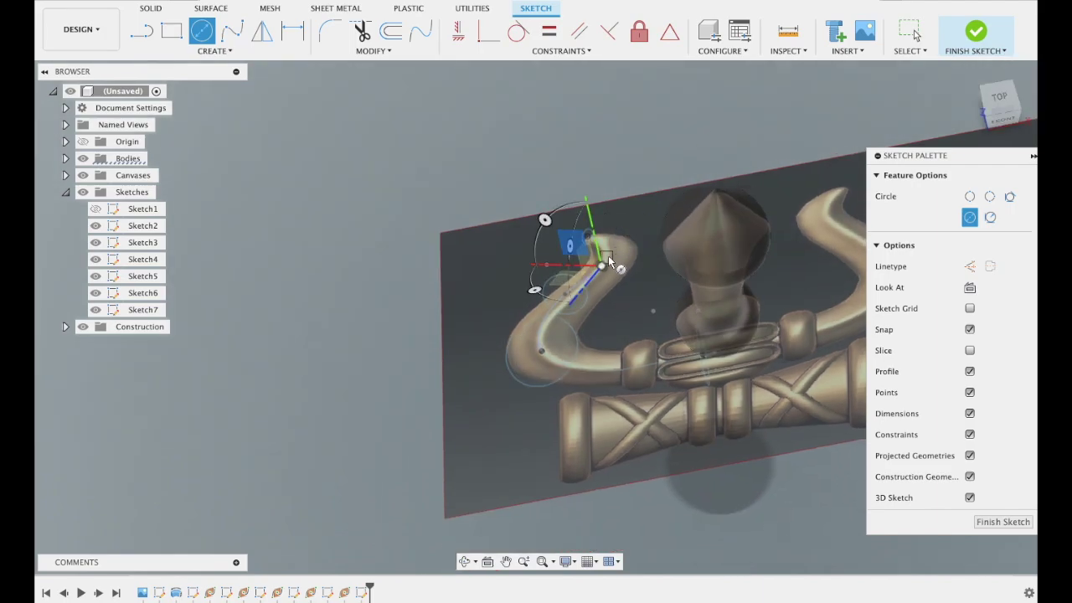
pyautogui.click(603, 268)
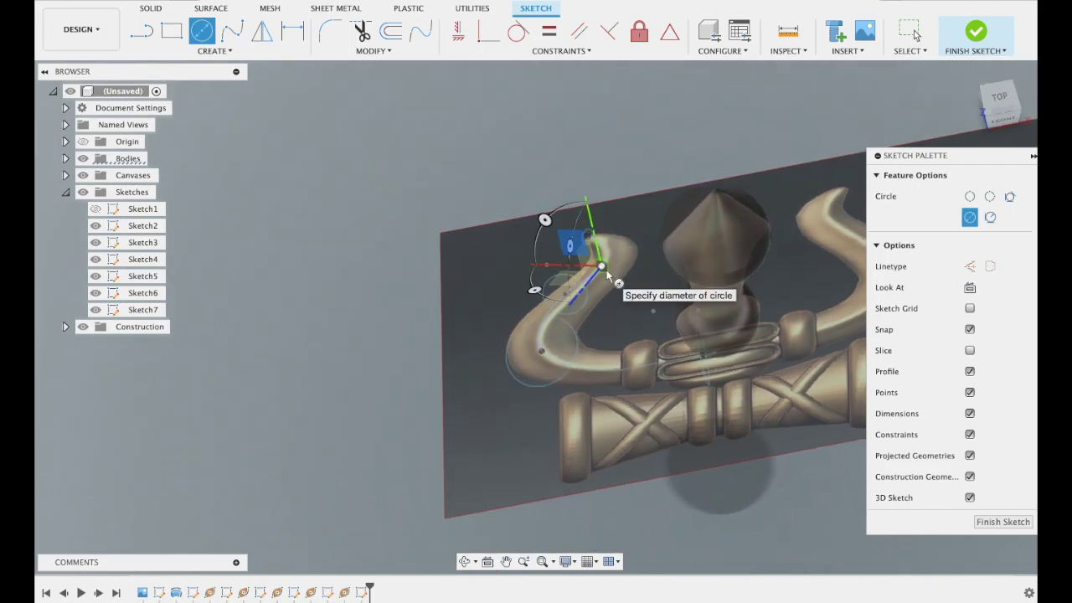
pyautogui.click(616, 283)
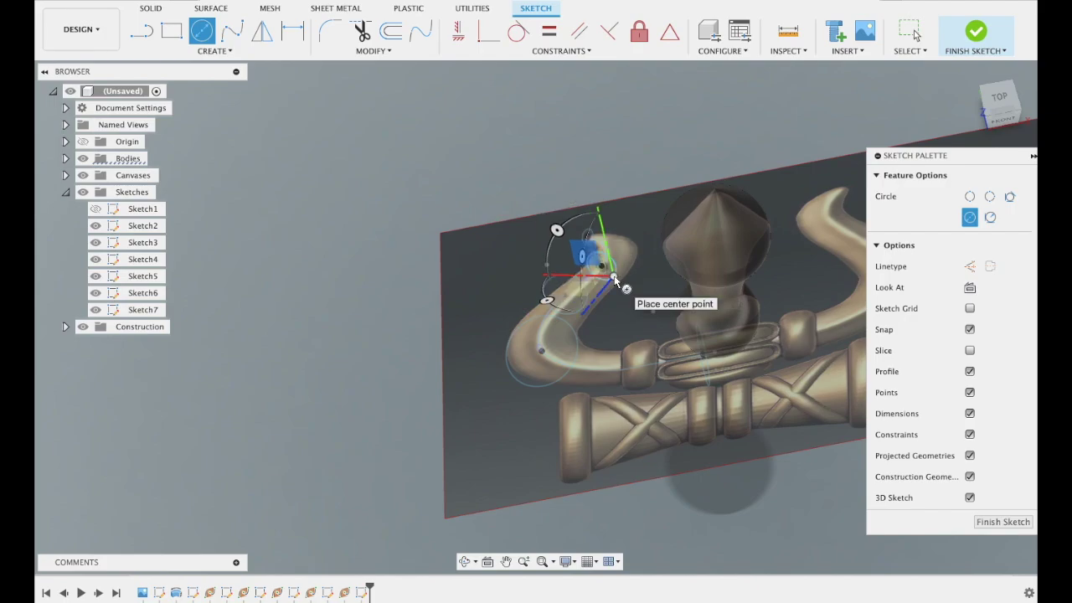
pyautogui.click(968, 33)
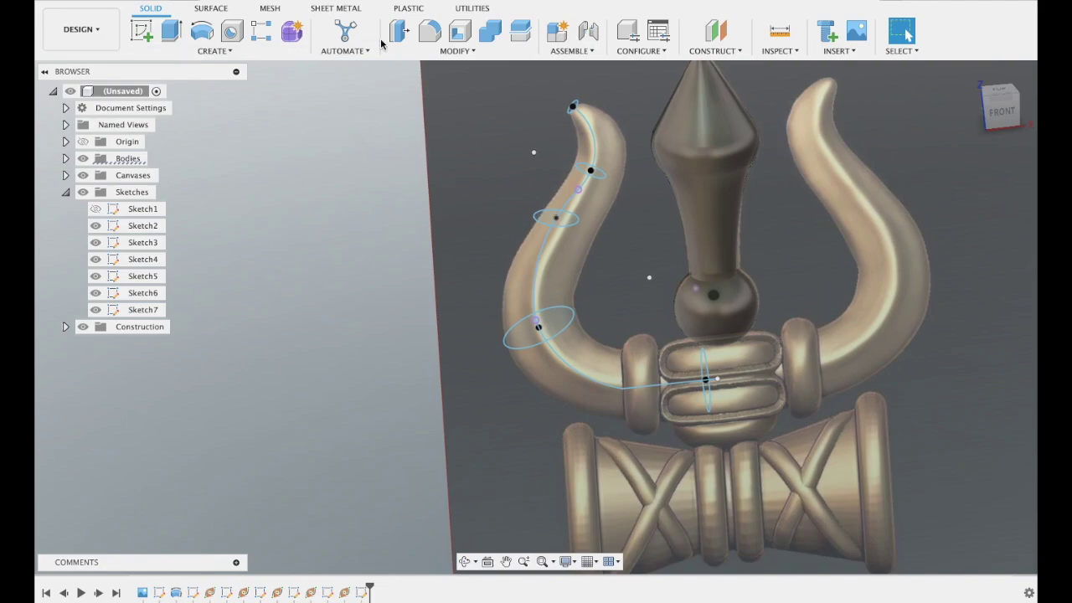
# - Loft the left prong through the collar profile, three prong ellipses and the tip point
pyautogui.click(256, 55)
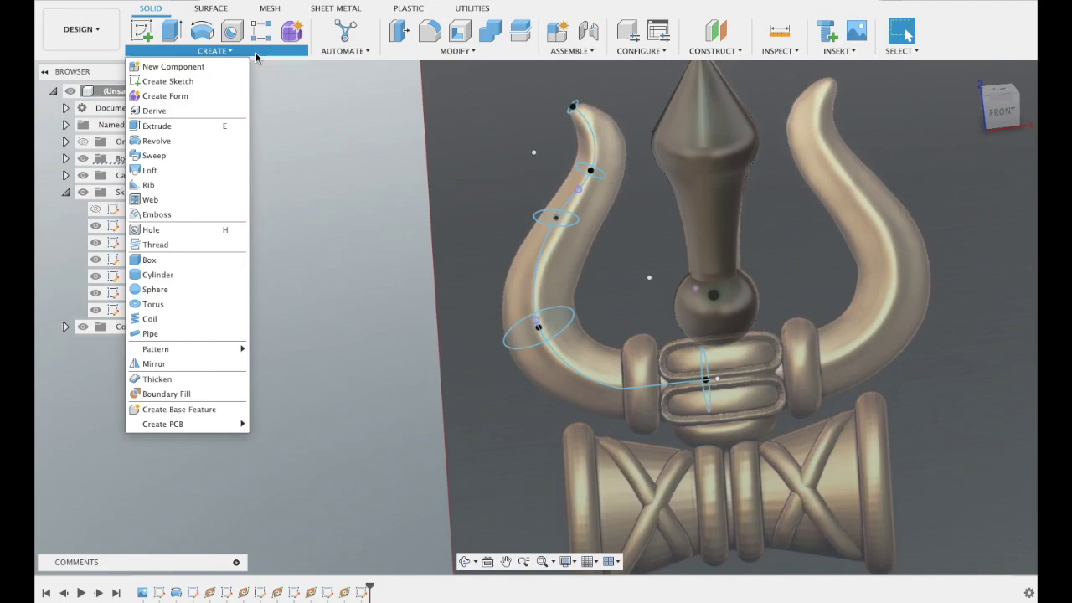
pyautogui.click(196, 172)
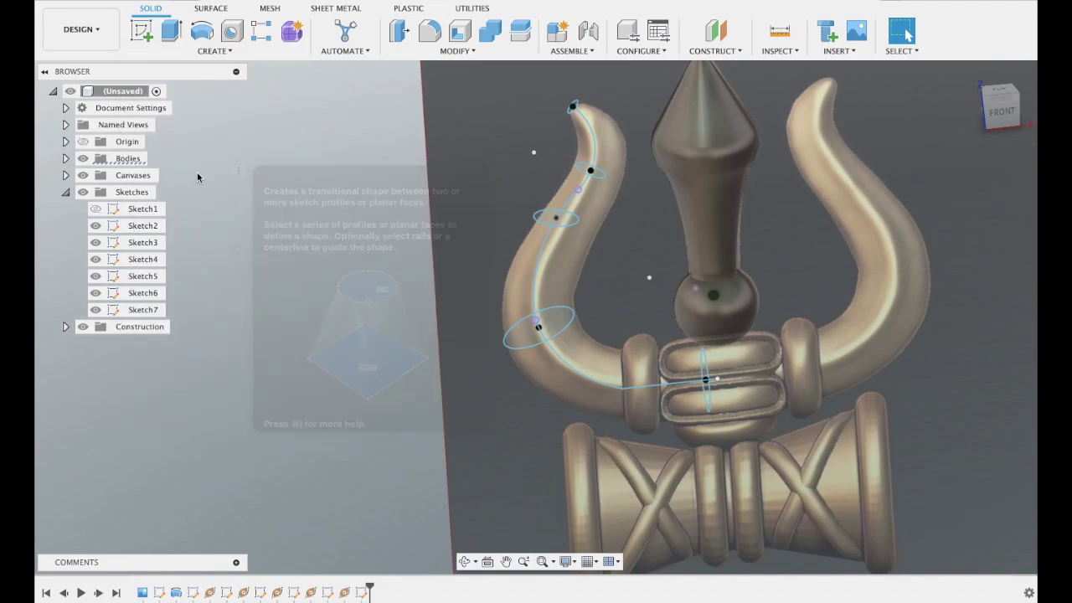
pyautogui.click(707, 374)
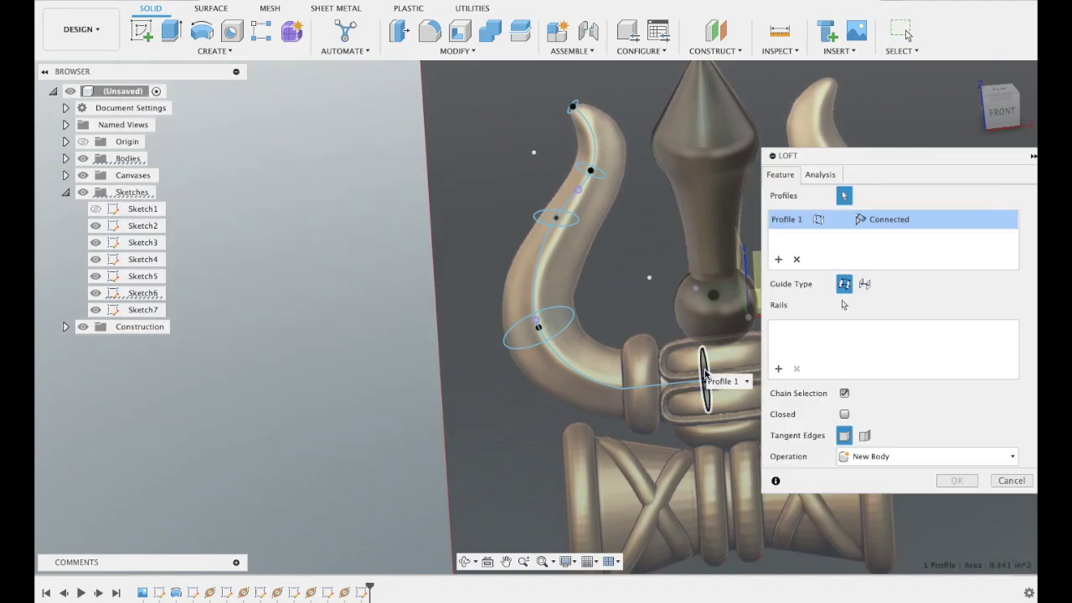
pyautogui.click(567, 316)
pyautogui.click(551, 216)
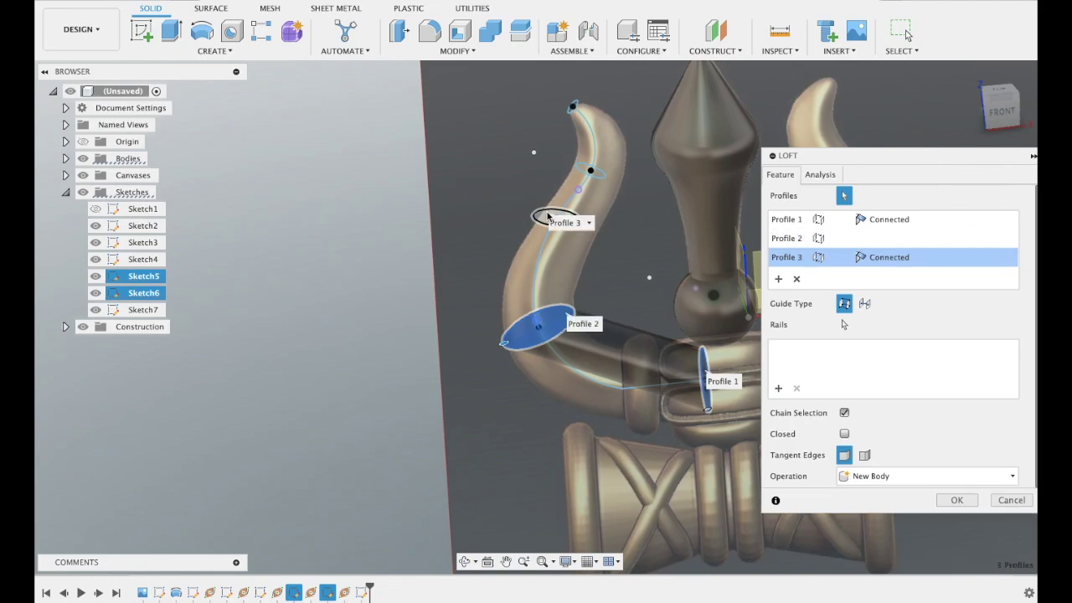
pyautogui.click(599, 174)
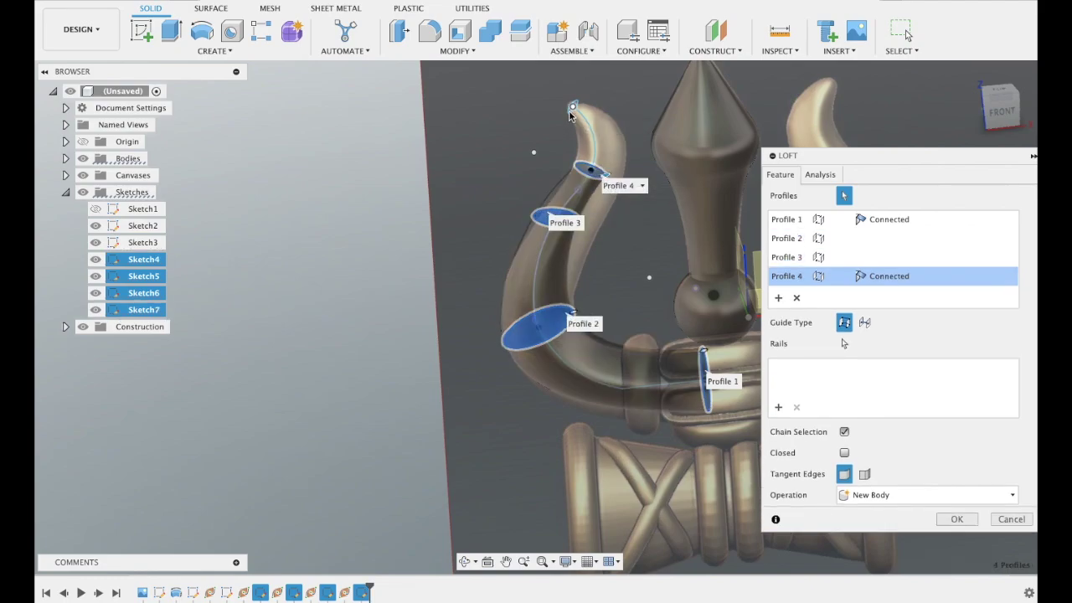
pyautogui.click(570, 111)
pyautogui.scroll(-2, 628, 148)
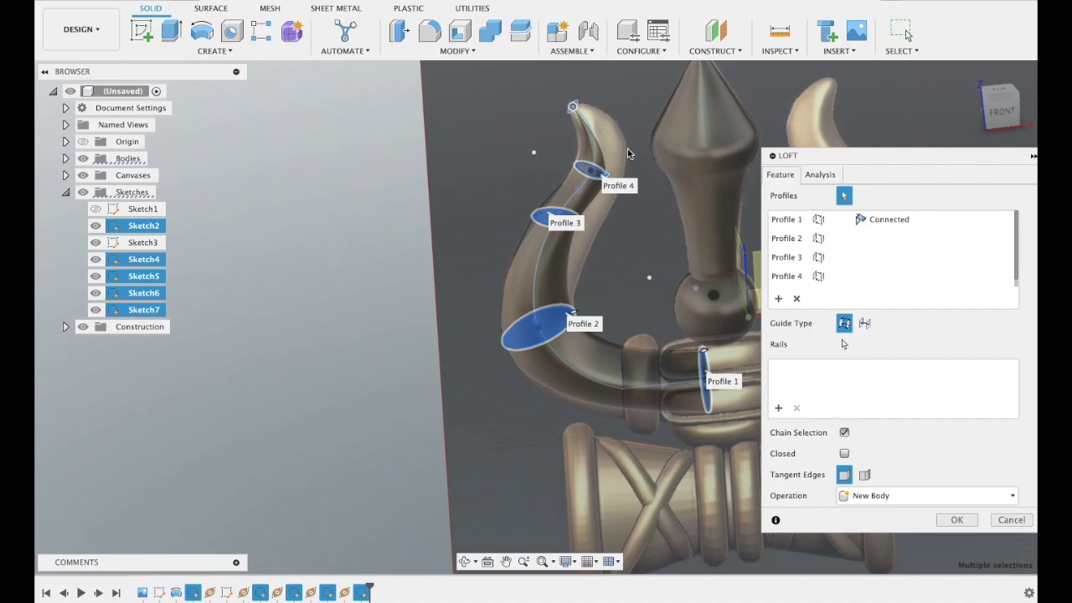
pyautogui.scroll(-3, 627, 149)
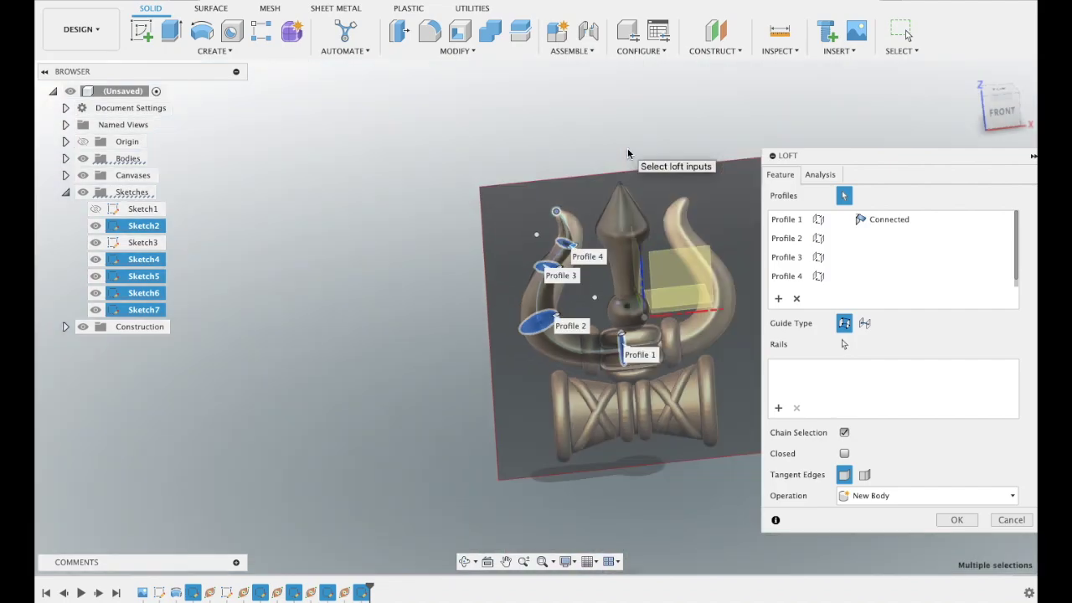
pyautogui.click(958, 520)
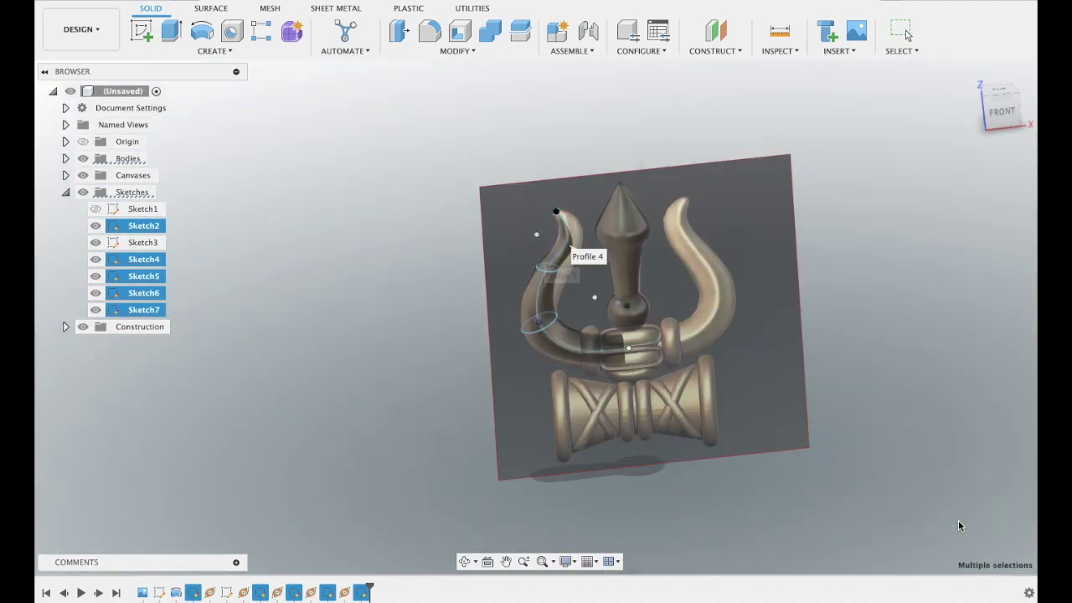
# - Toggle the sketch, canvas and body visibility, leaving only the reference canvas hidden
pyautogui.click(84, 193)
pyautogui.click(85, 193)
pyautogui.click(84, 178)
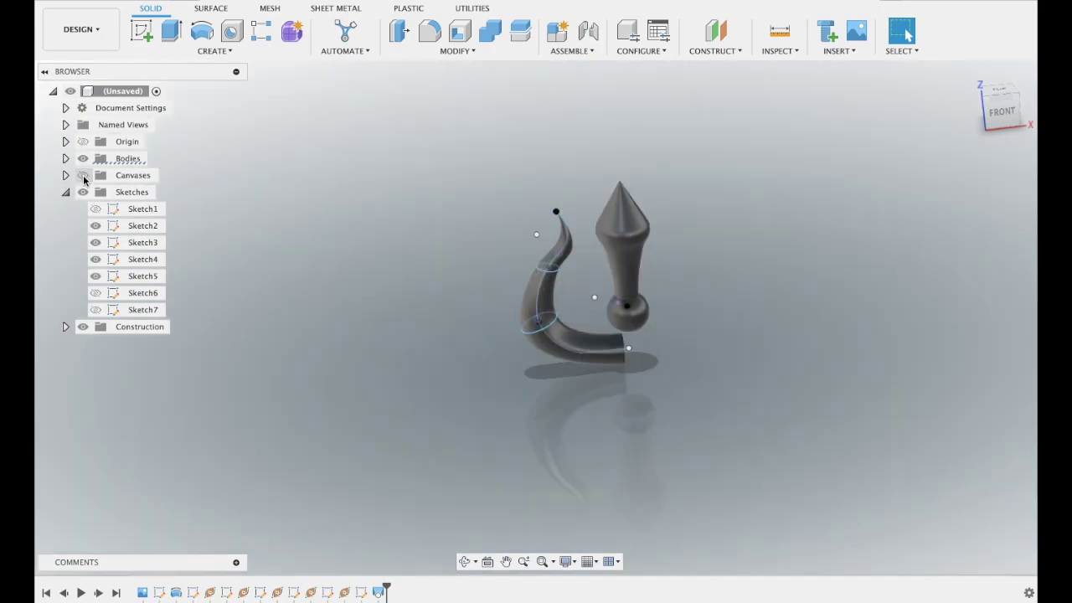
pyautogui.click(84, 177)
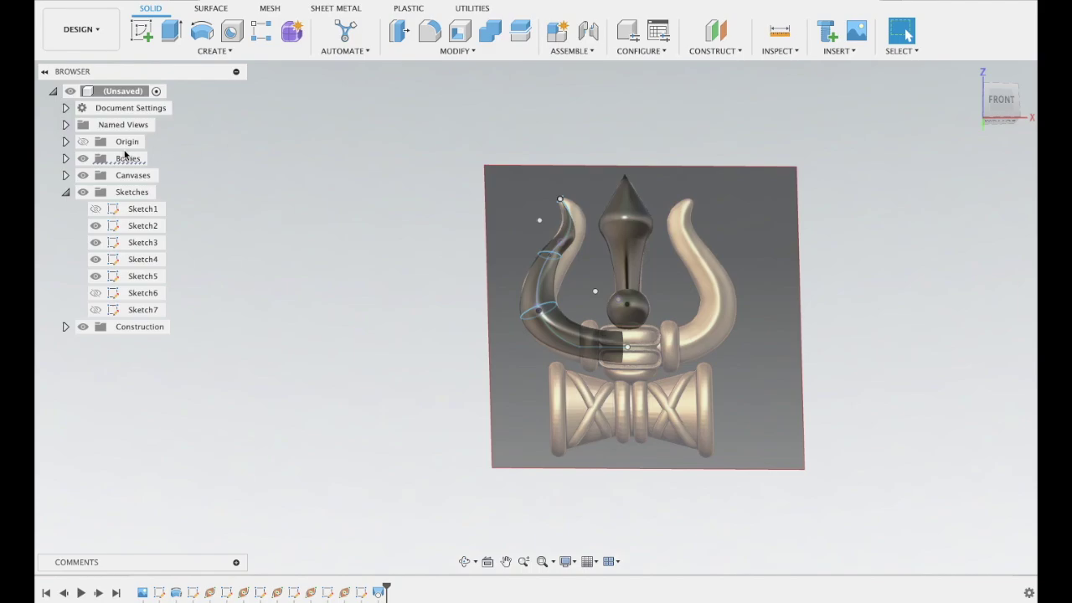
pyautogui.click(84, 164)
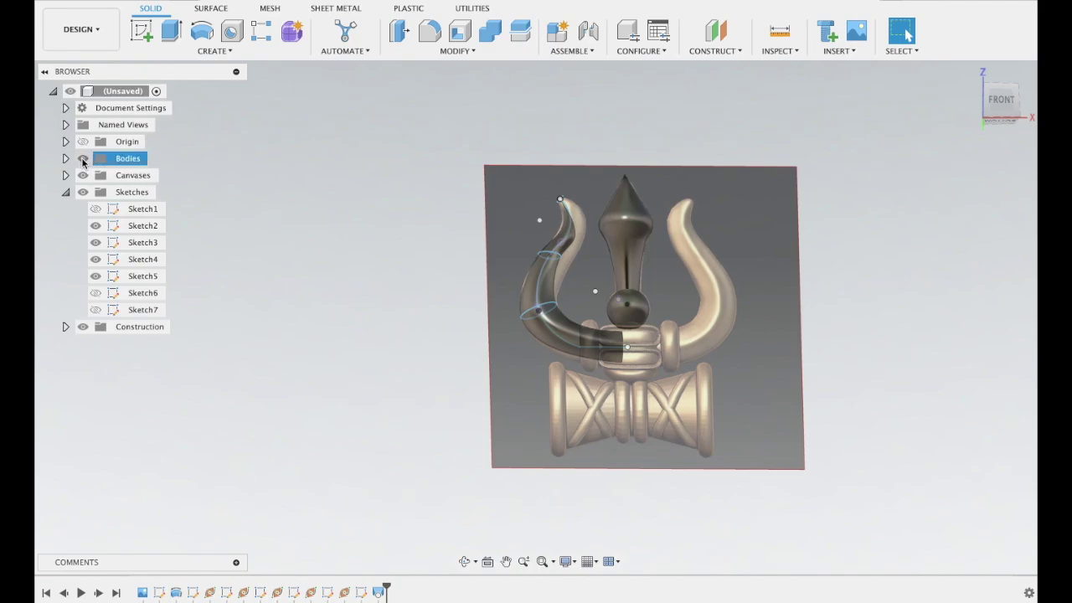
pyautogui.click(84, 160)
pyautogui.click(83, 161)
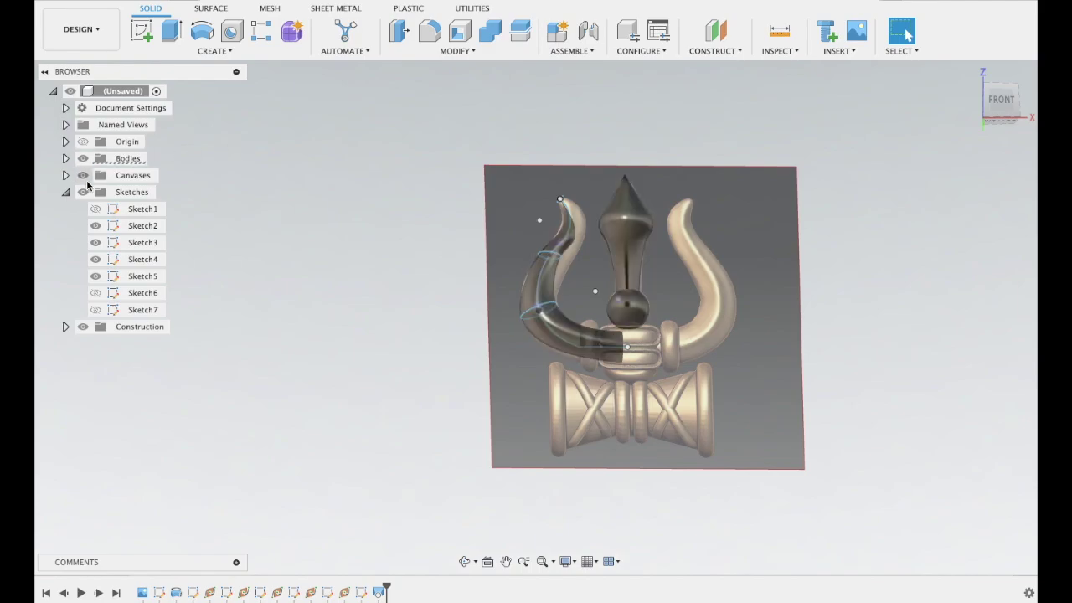
pyautogui.click(84, 177)
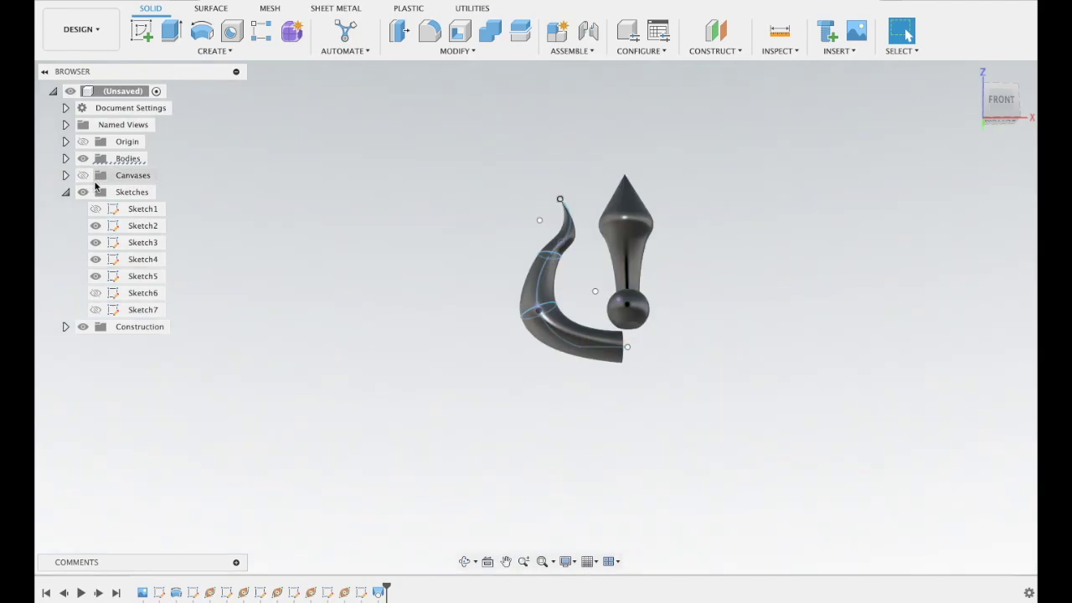
# - Switch to the front view and zoom in on the prong and spike
pyautogui.click(1003, 100)
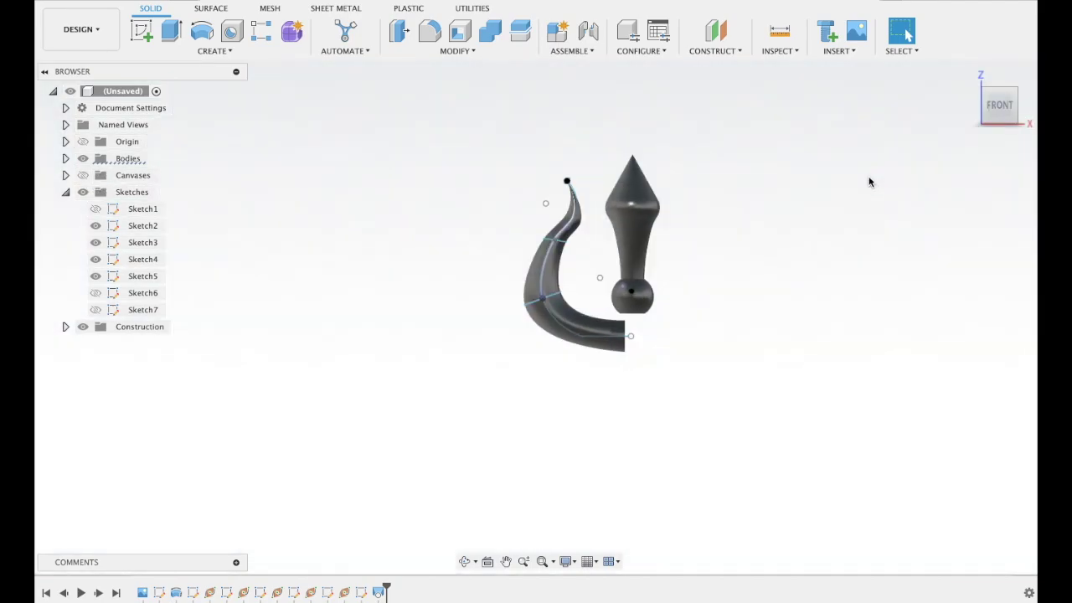
pyautogui.scroll(2, 746, 250)
pyautogui.scroll(3, 745, 250)
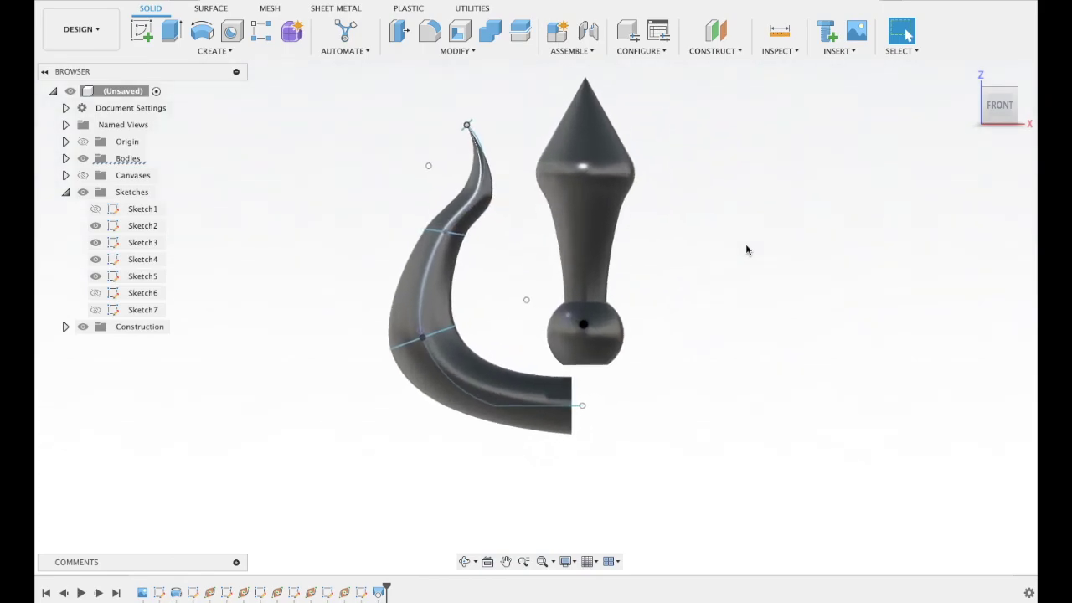
pyautogui.scroll(2, 746, 250)
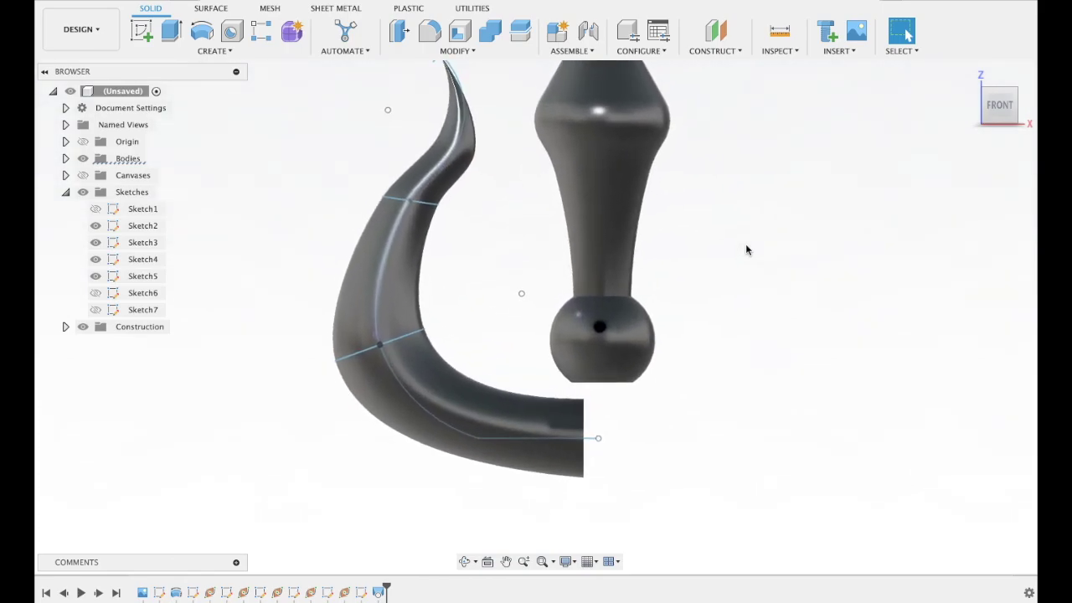
pyautogui.moveTo(999, 107)
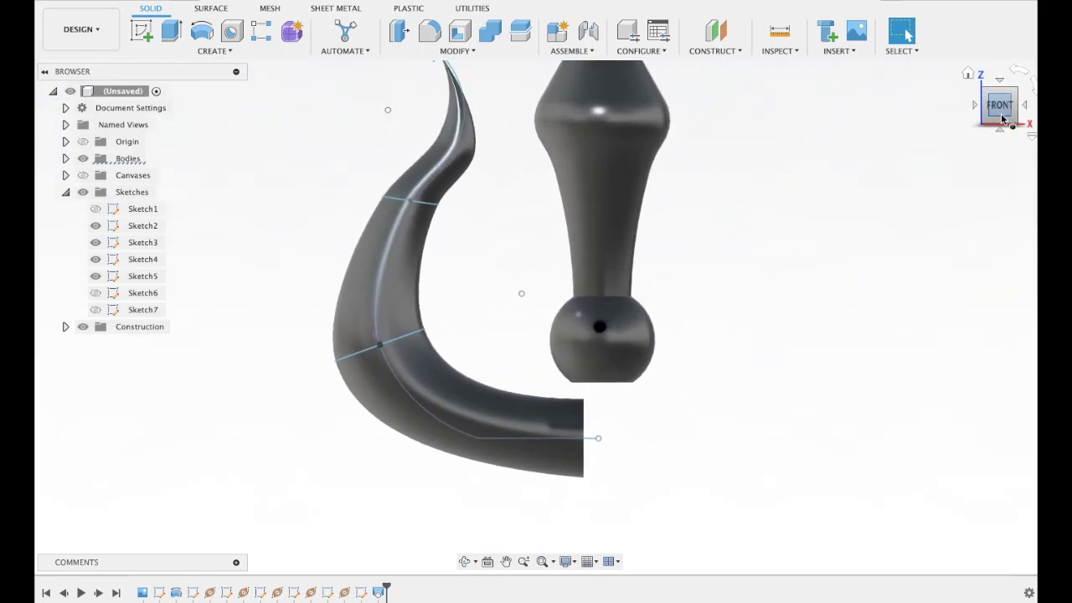
# - From the bottom view, sketch a roughly 1.145 in circle around the central spike's base on the origin plane
pyautogui.click(1002, 136)
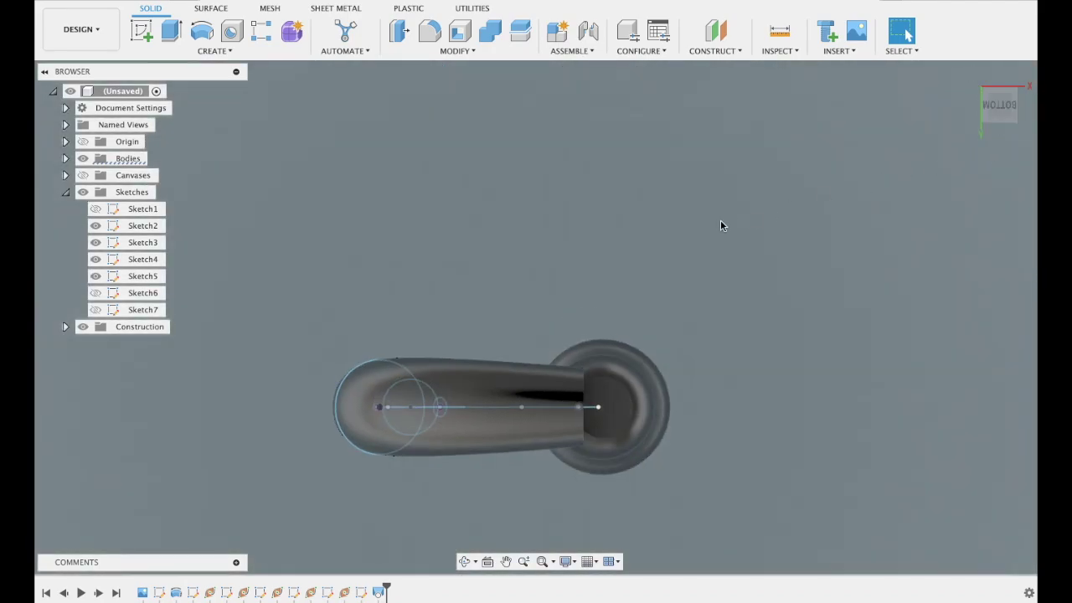
pyautogui.click(141, 31)
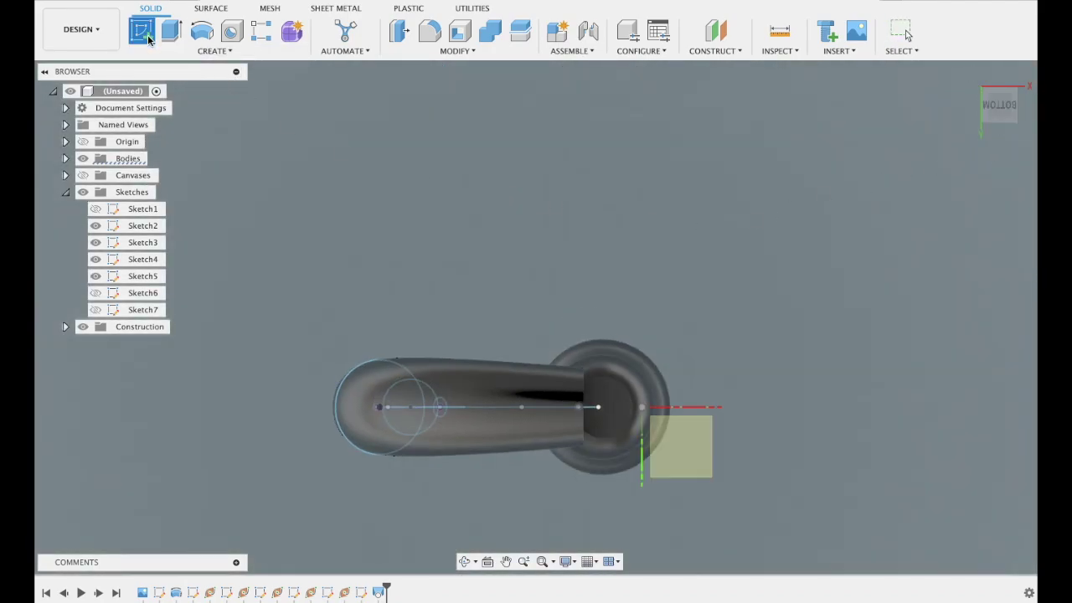
pyautogui.click(659, 445)
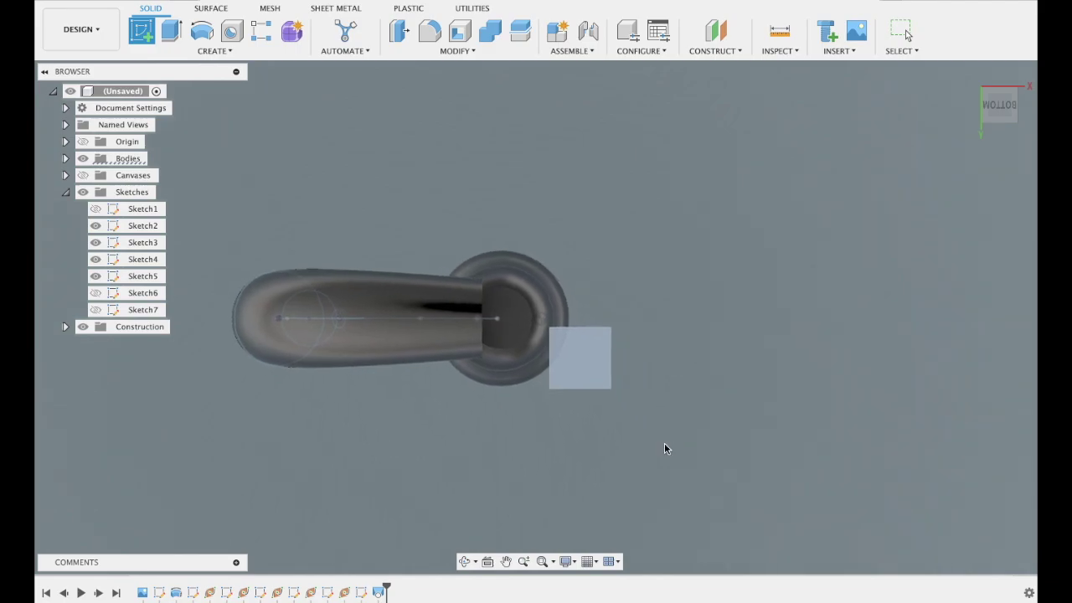
pyautogui.click(201, 31)
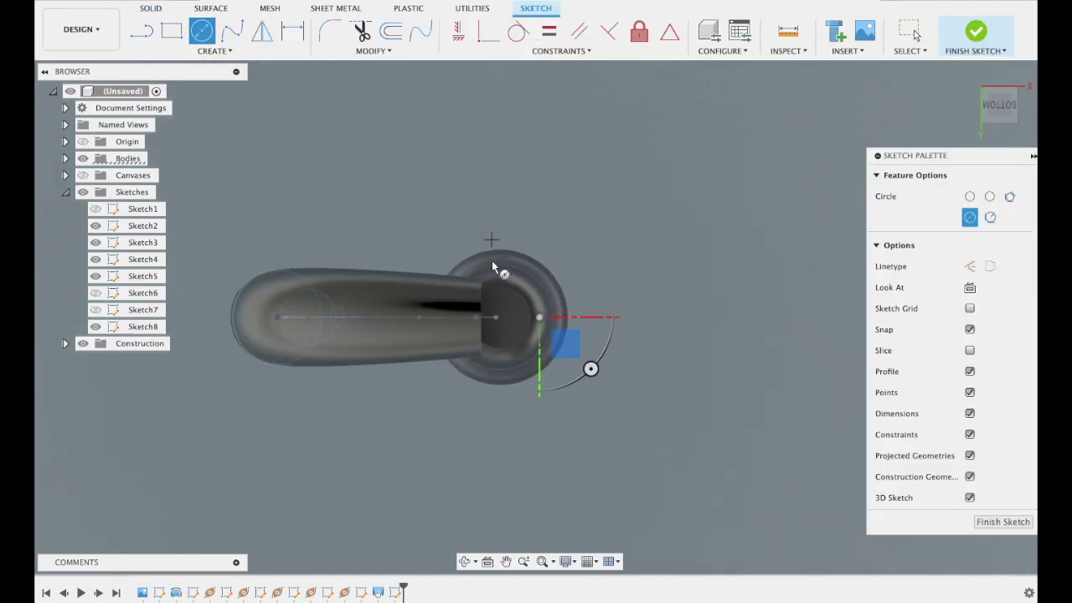
pyautogui.click(497, 317)
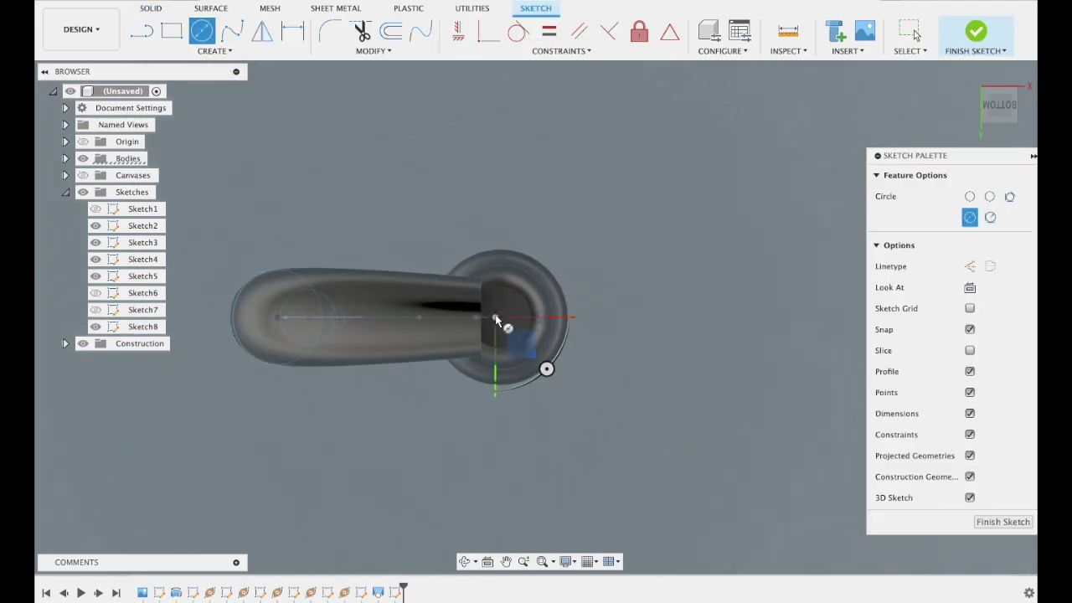
pyautogui.click(558, 360)
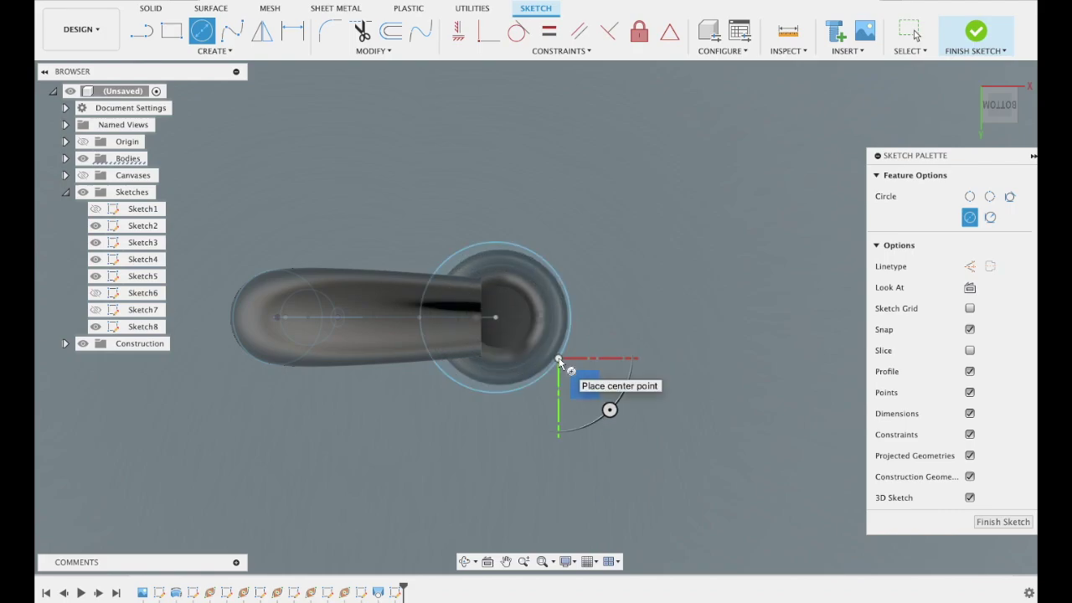
pyautogui.keyDown('shift'); pyautogui.scroll(5, 676, 234); pyautogui.keyUp('shift')
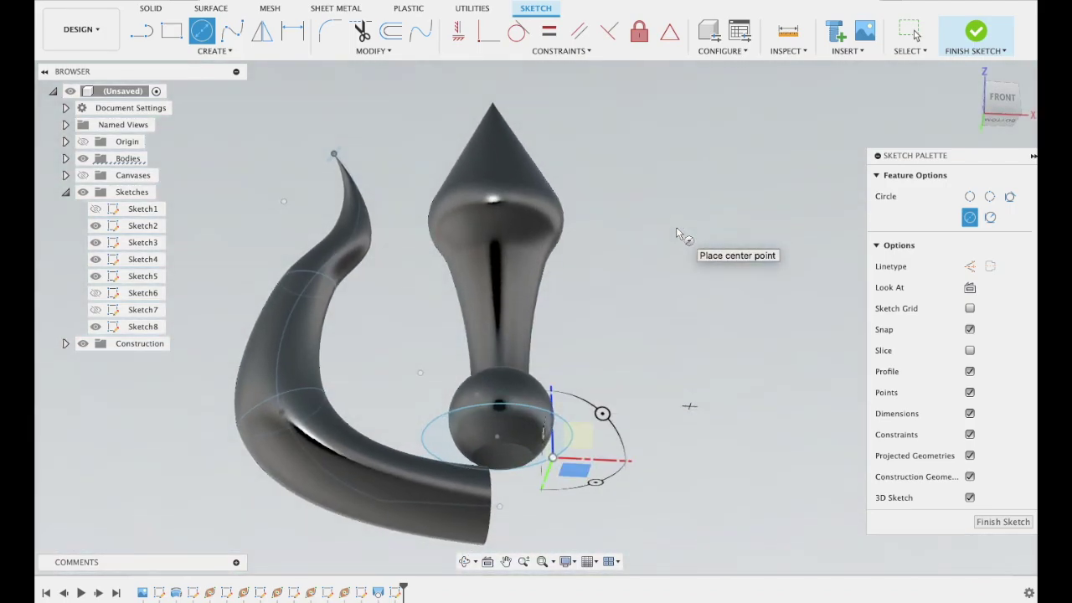
pyautogui.click(976, 38)
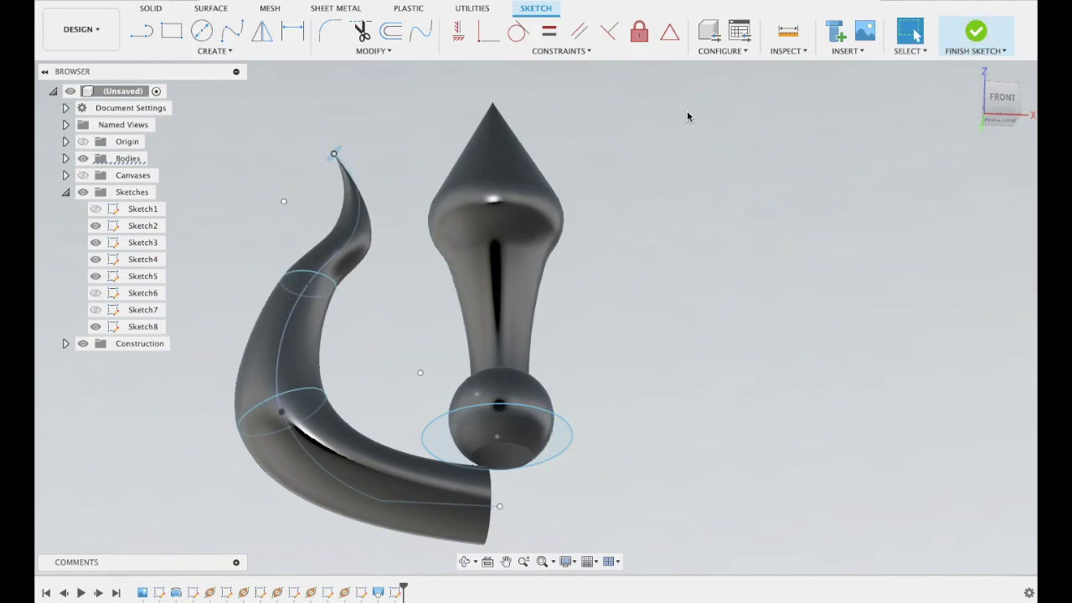
# - Extrude the ellipse under the spike's ball 1.20 in downward, joined to the existing body
pyautogui.click(172, 31)
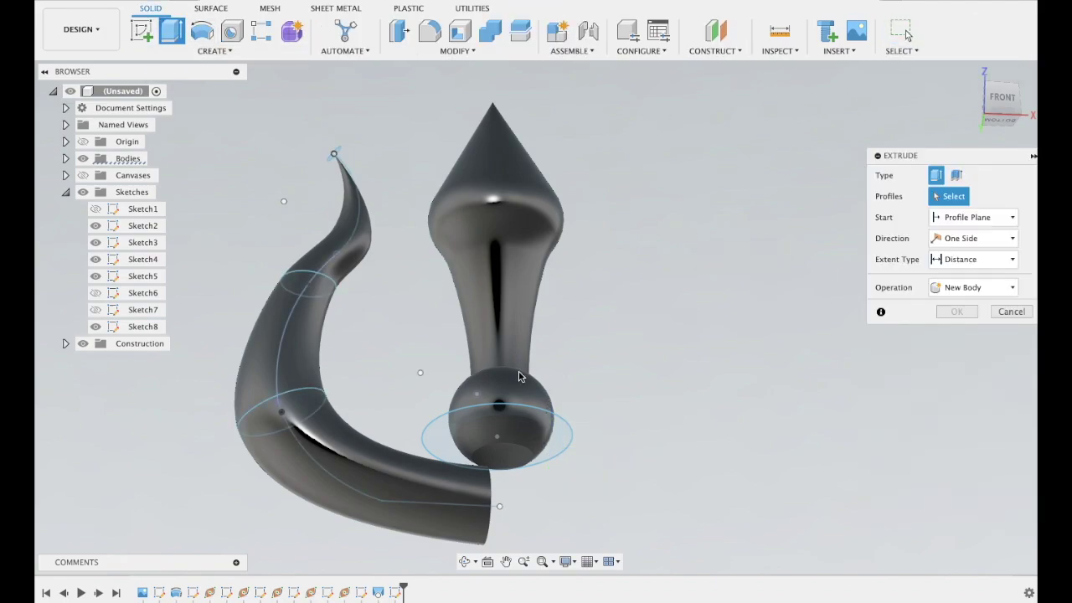
pyautogui.click(540, 425)
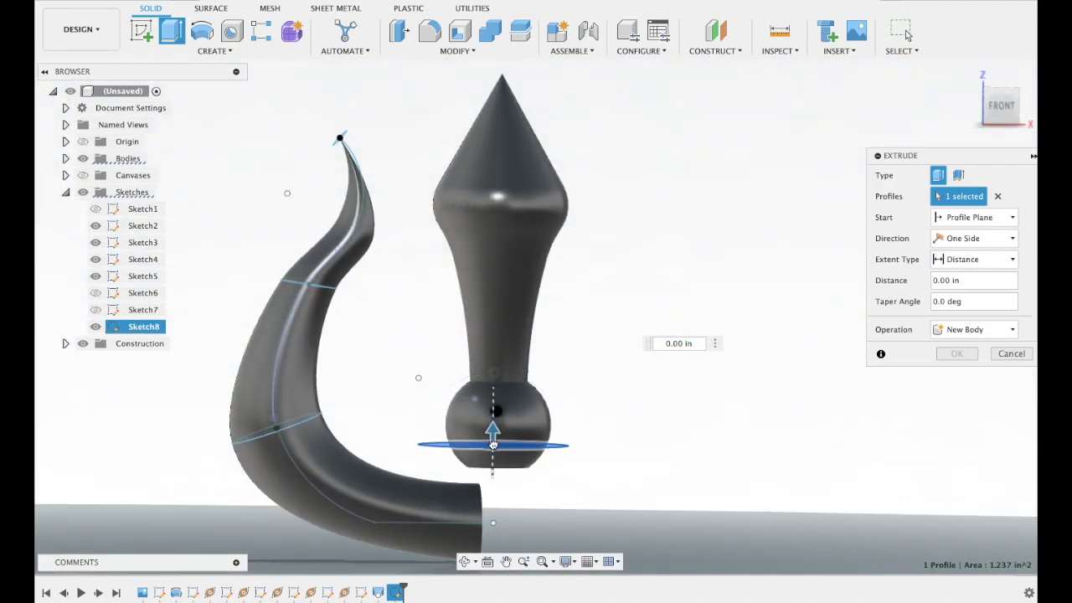
pyautogui.moveTo(492, 431); pyautogui.dragTo(498, 536)
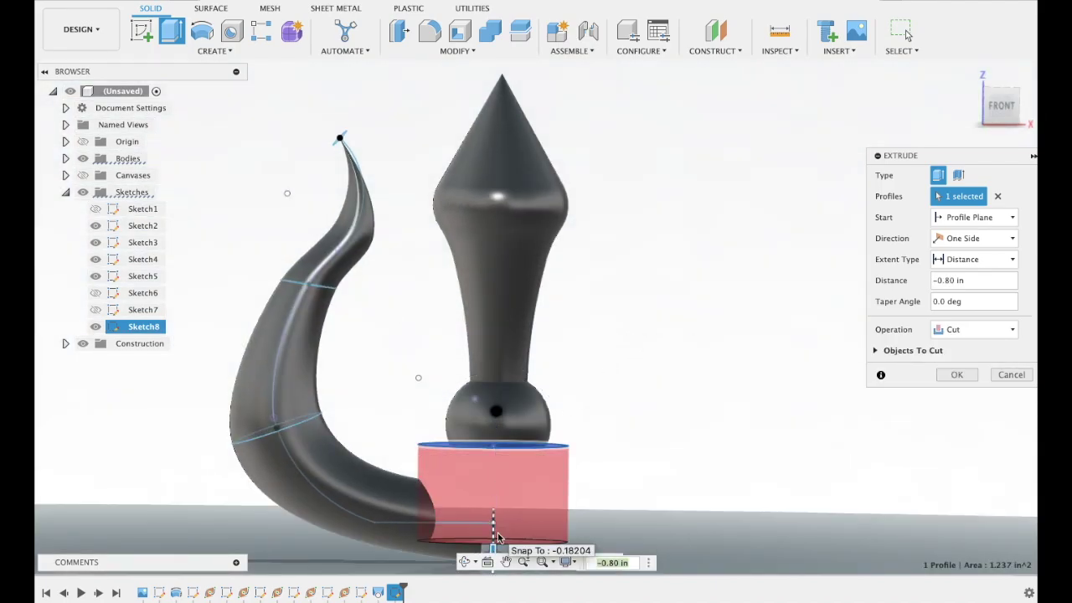
pyautogui.click(974, 329)
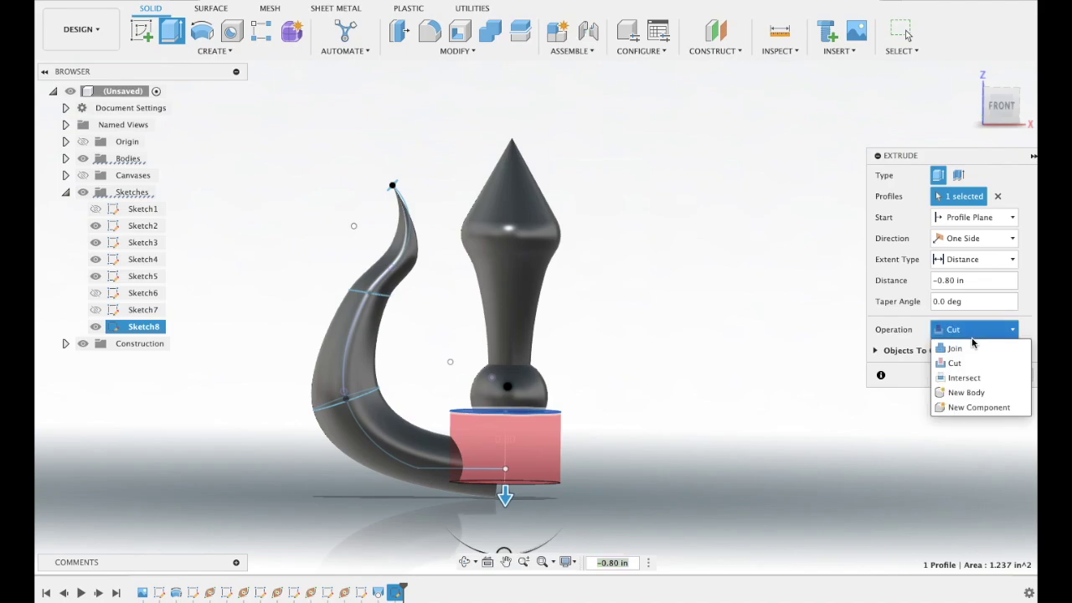
pyautogui.click(970, 356)
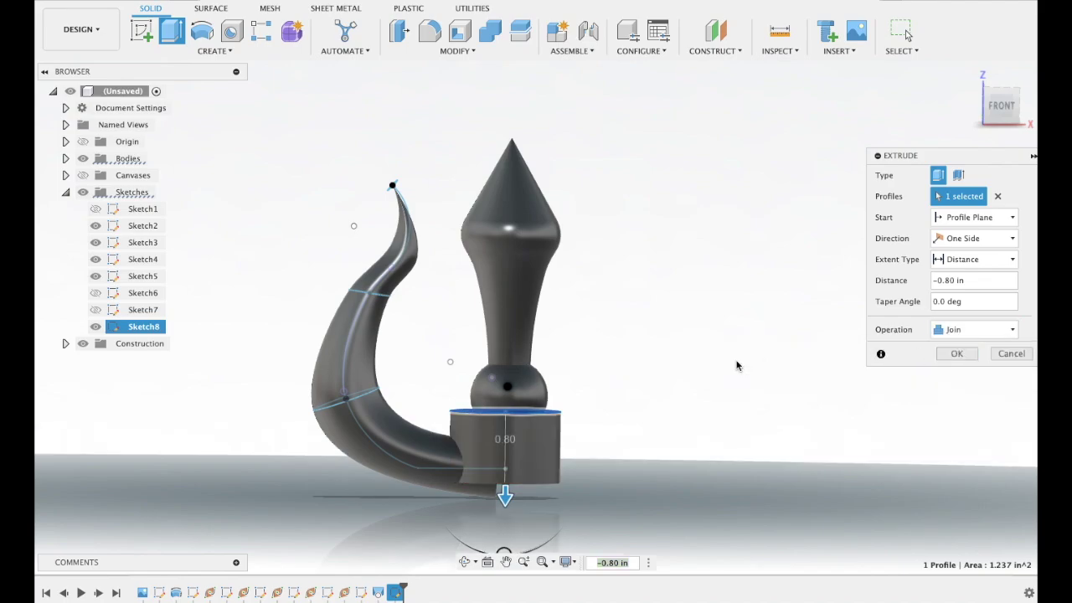
pyautogui.moveTo(508, 477); pyautogui.dragTo(509, 511)
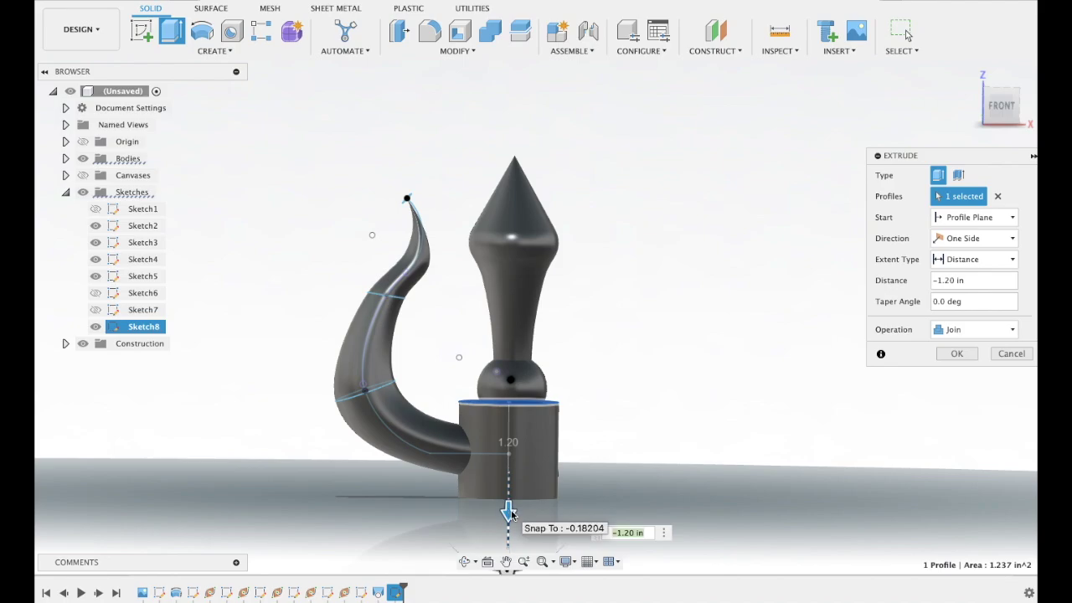
pyautogui.click(957, 355)
pyautogui.click(141, 31)
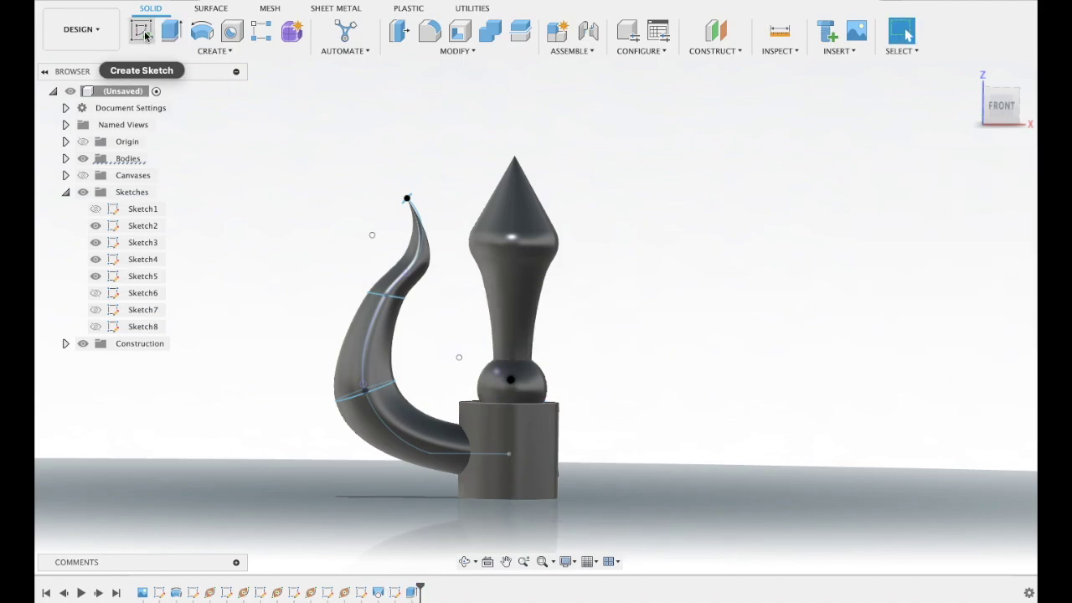
# - On the front plane, draw and extend a vertical line from the collar centre to the spike's tip
pyautogui.click(571, 337)
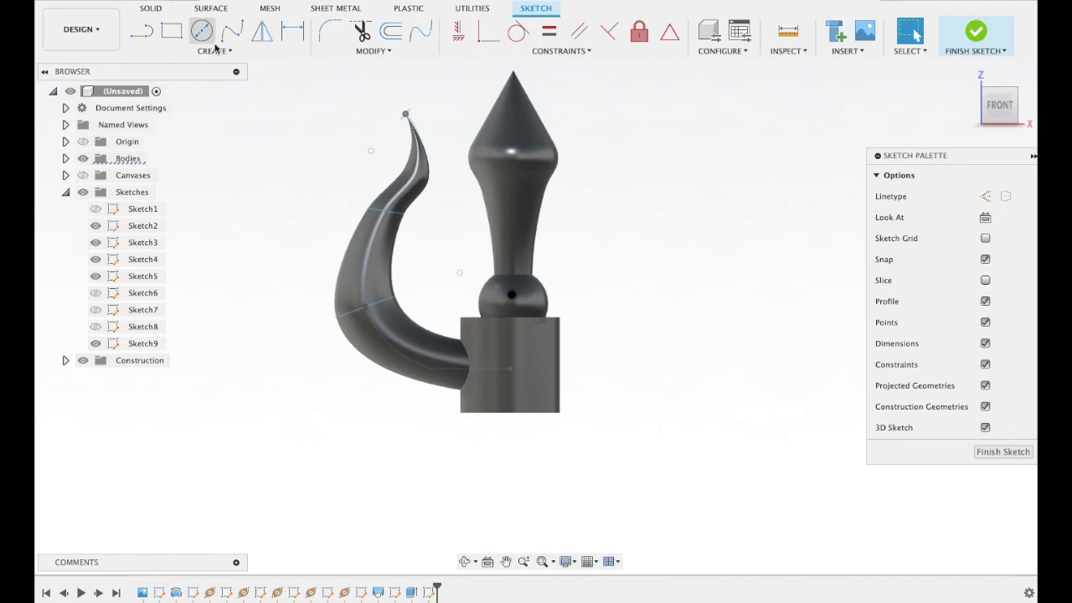
pyautogui.click(141, 31)
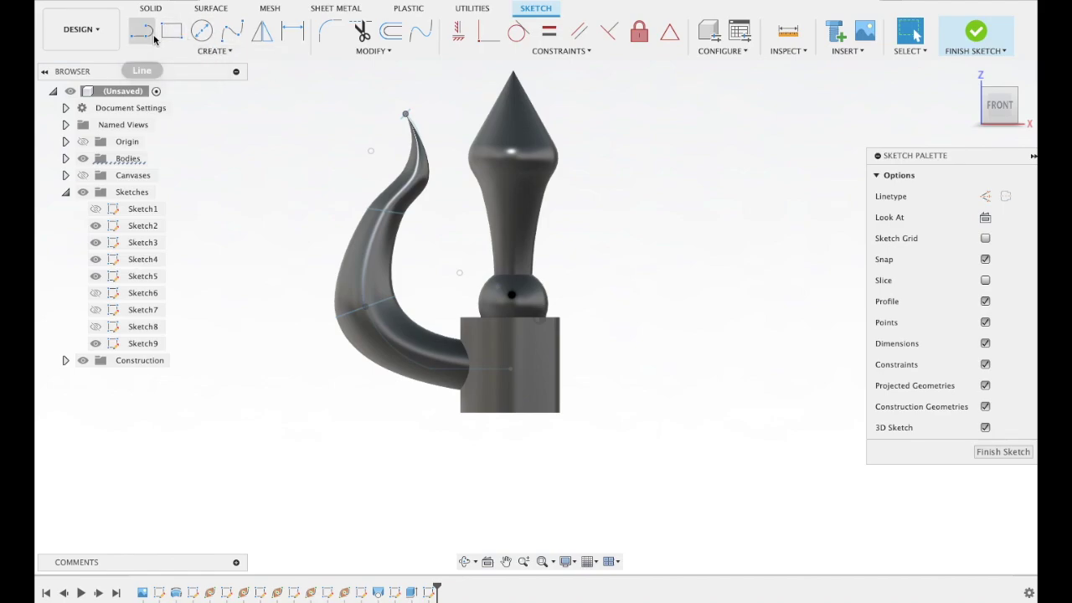
pyautogui.click(510, 369)
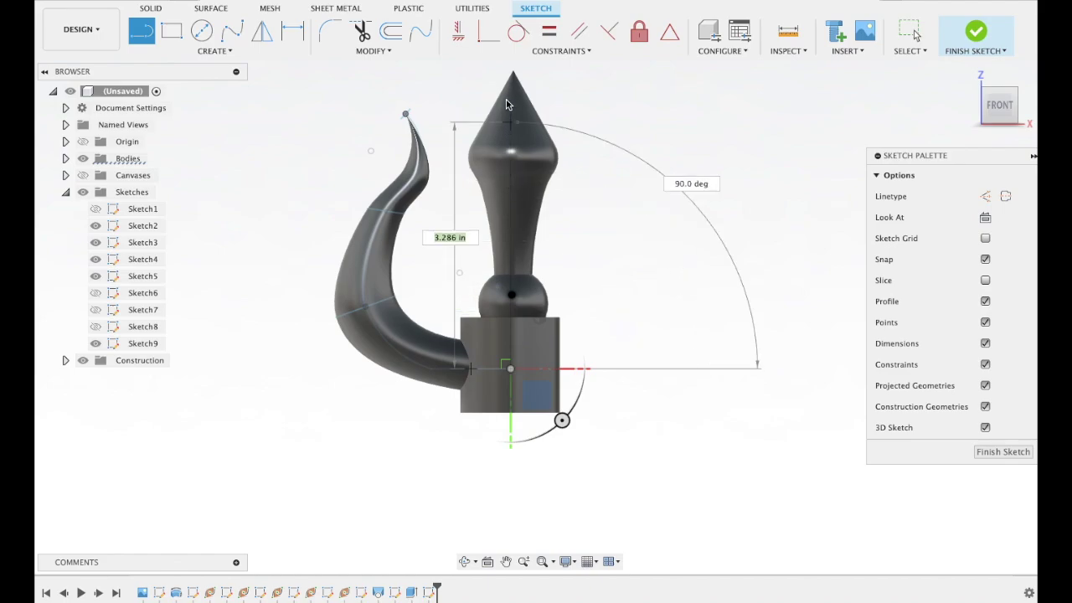
pyautogui.click(513, 65)
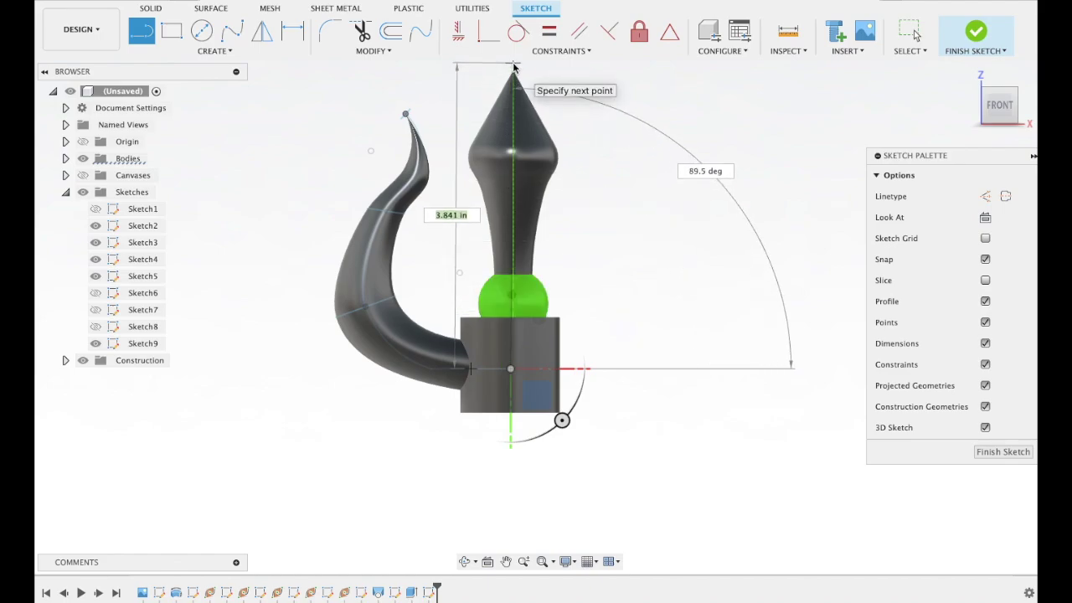
pyautogui.click(402, 50)
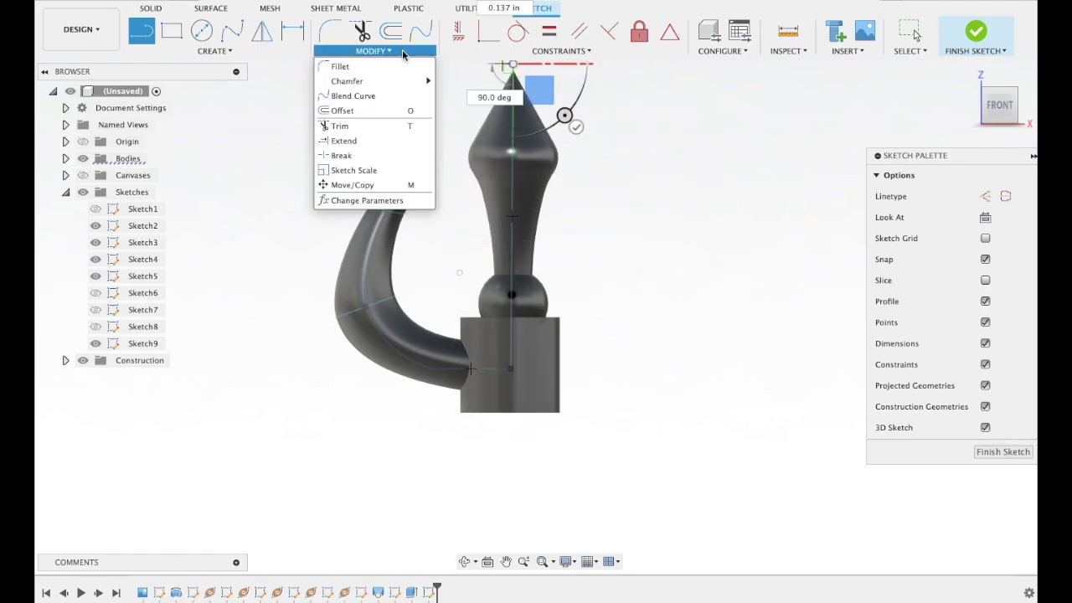
pyautogui.click(379, 139)
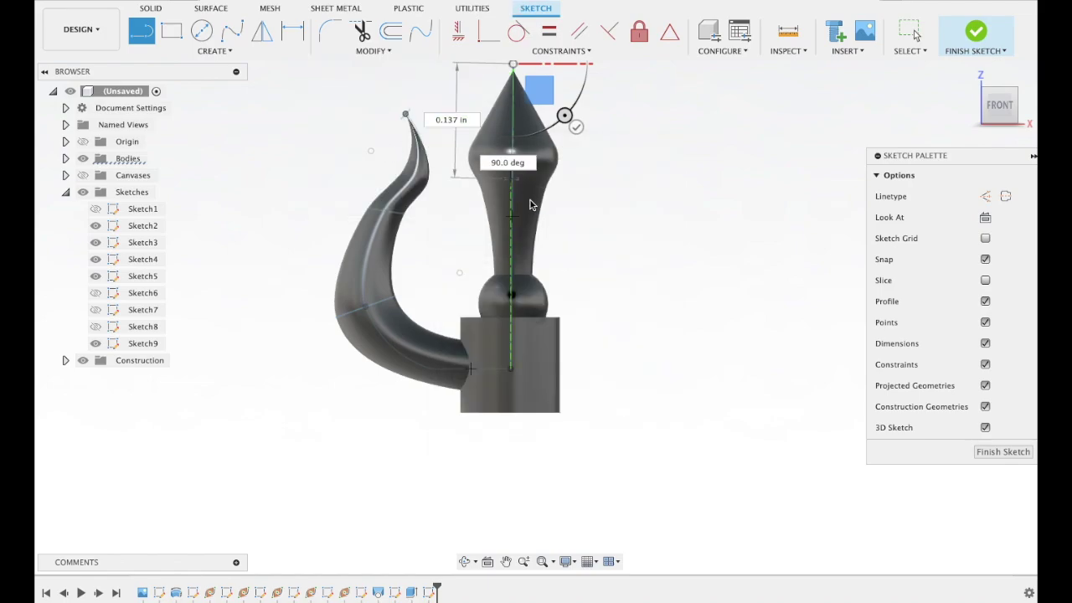
pyautogui.click(515, 250)
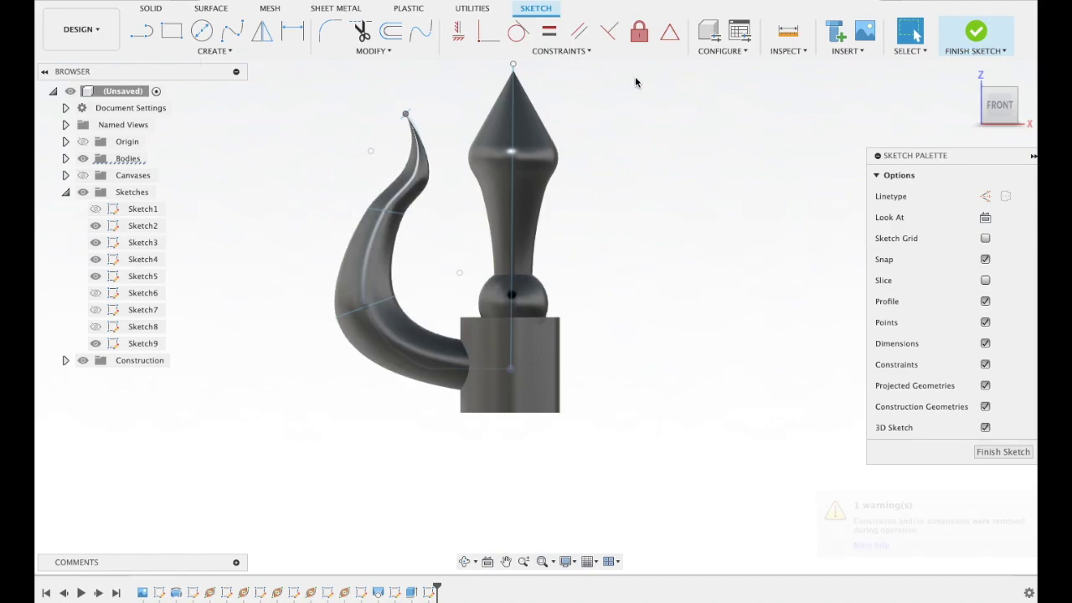
pyautogui.click(971, 38)
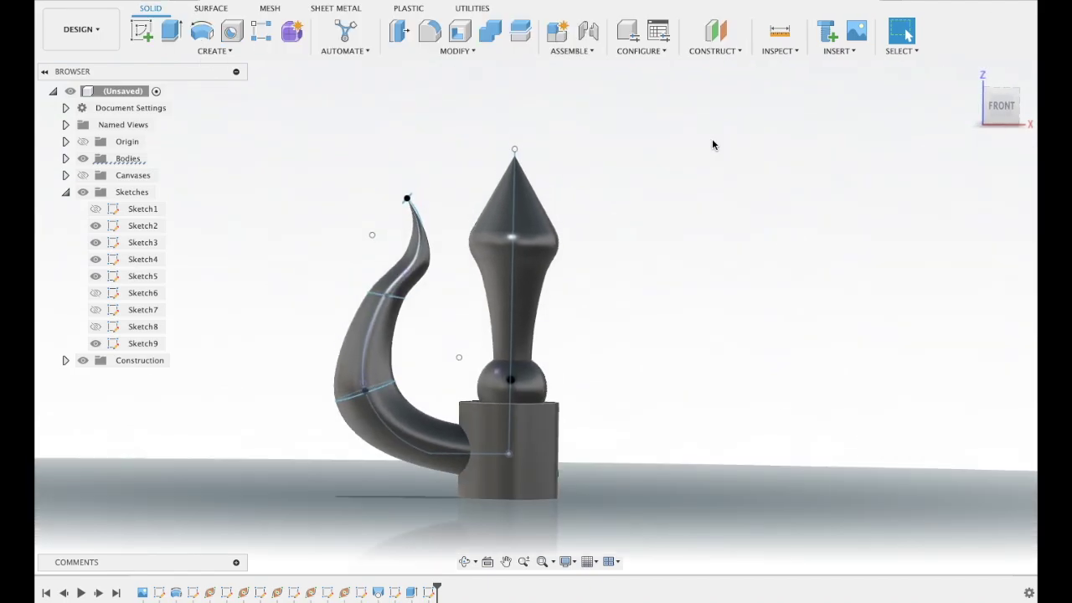
# - Mirror the spike-and-prong body across a plane beside the spike as a Join, then view from the front
pyautogui.click(262, 47)
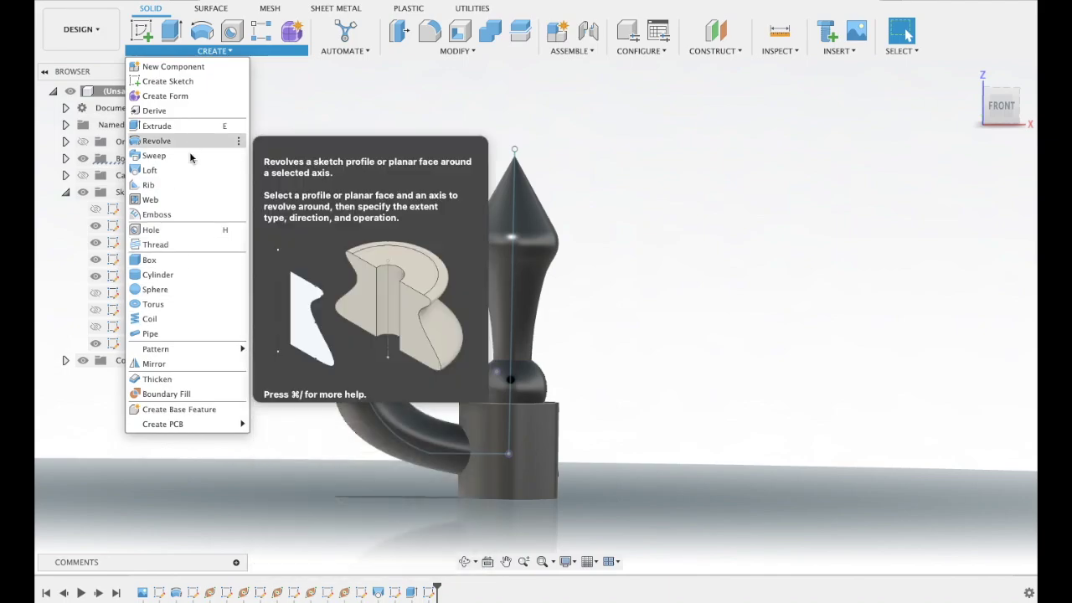
pyautogui.click(154, 363)
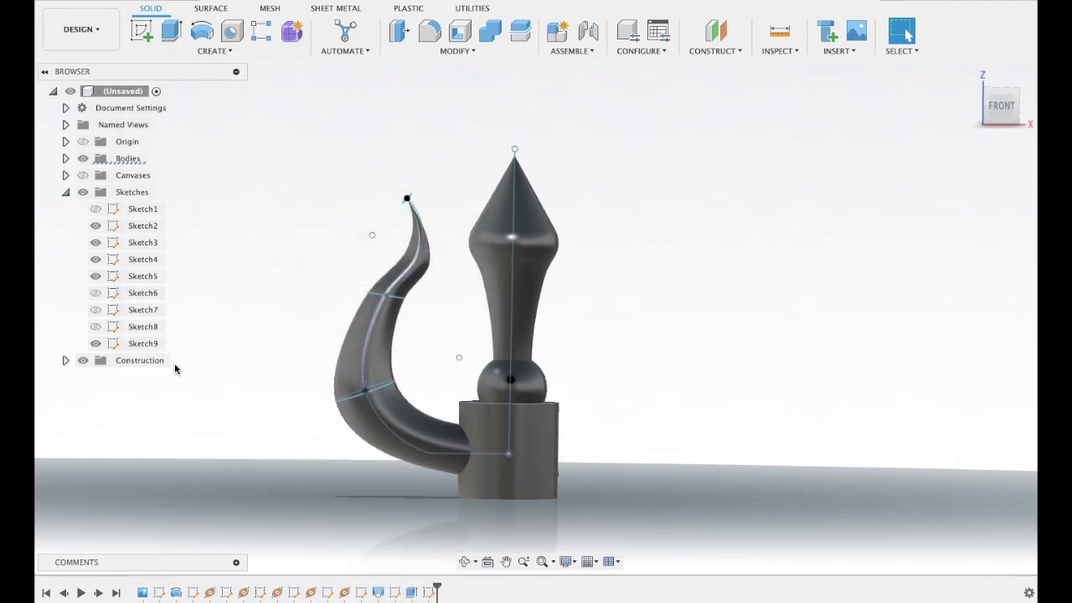
pyautogui.click(371, 360)
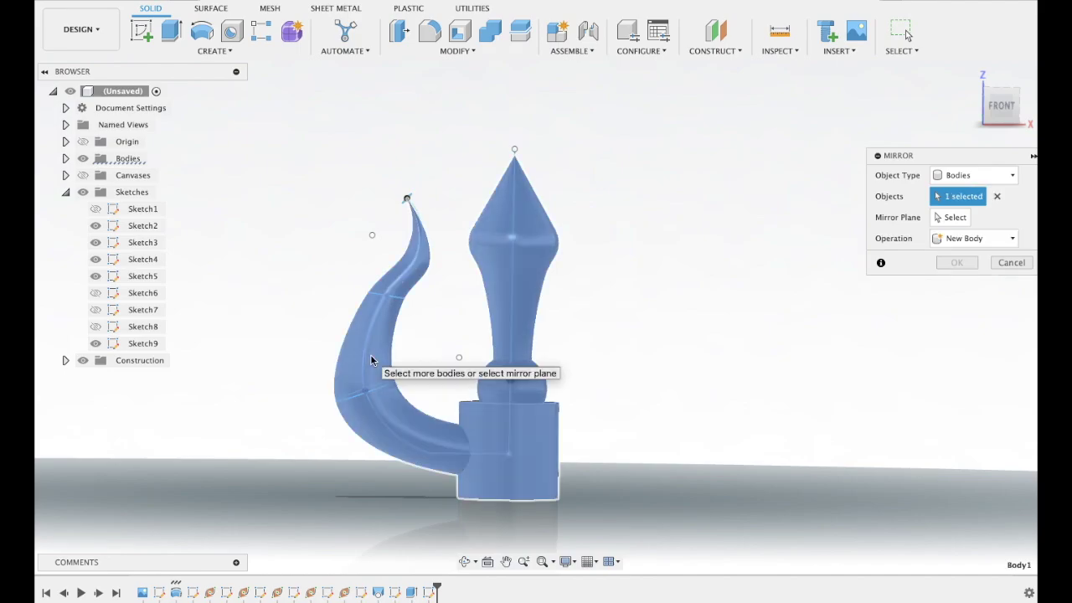
pyautogui.click(967, 222)
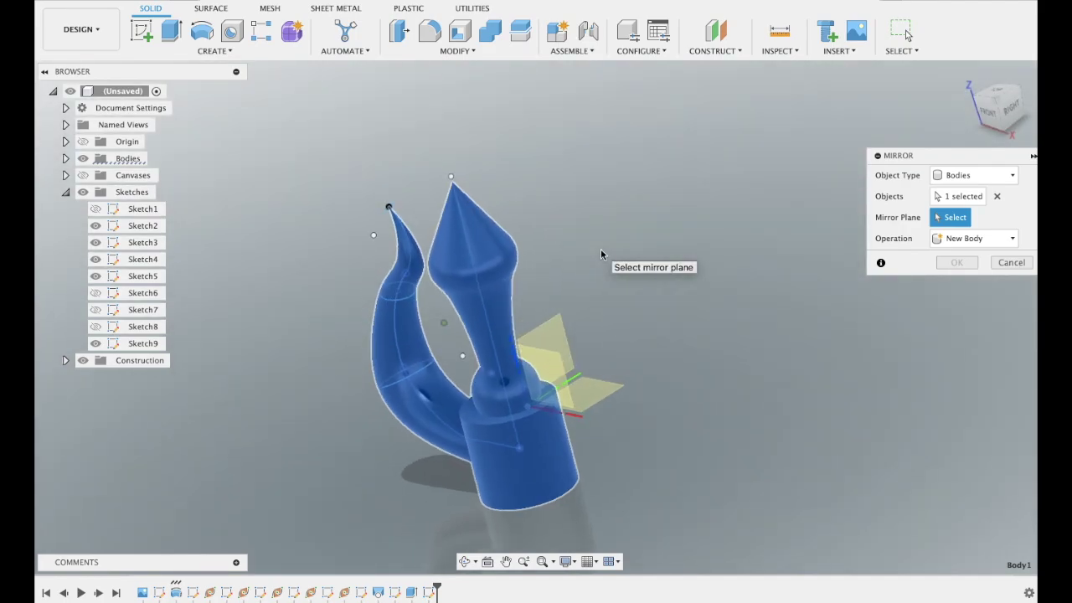
pyautogui.click(557, 323)
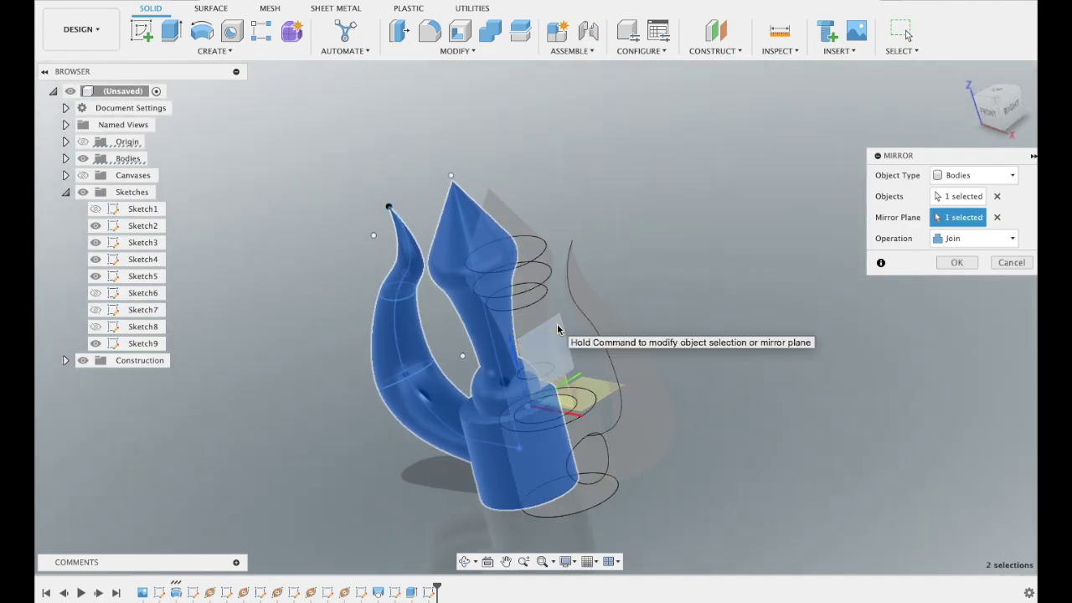
pyautogui.click(957, 263)
pyautogui.press('F6')
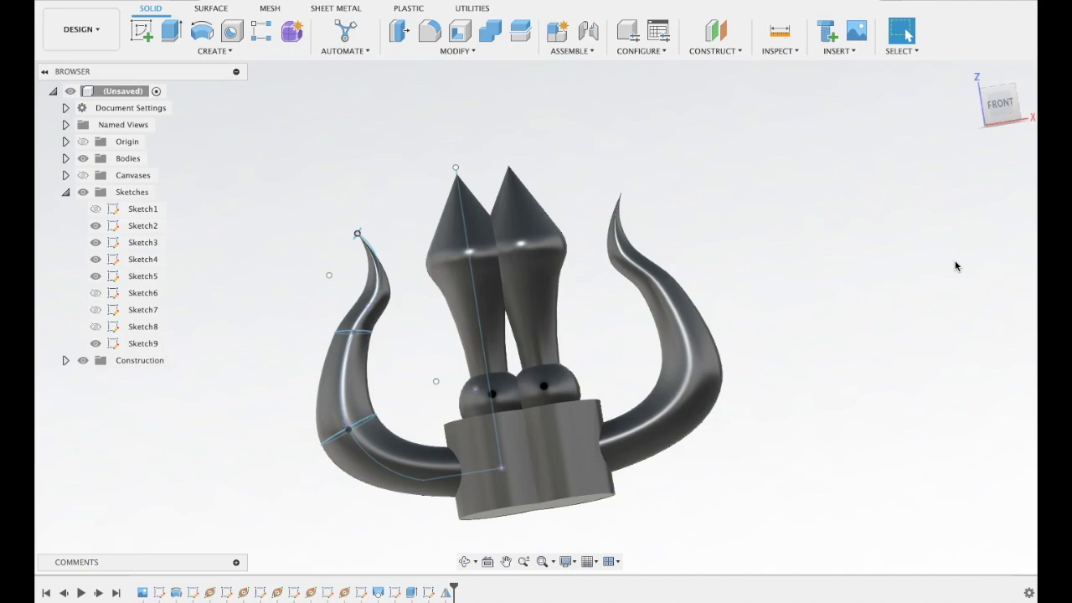
pyautogui.moveTo(657, 102); pyautogui.dragTo(564, 462)
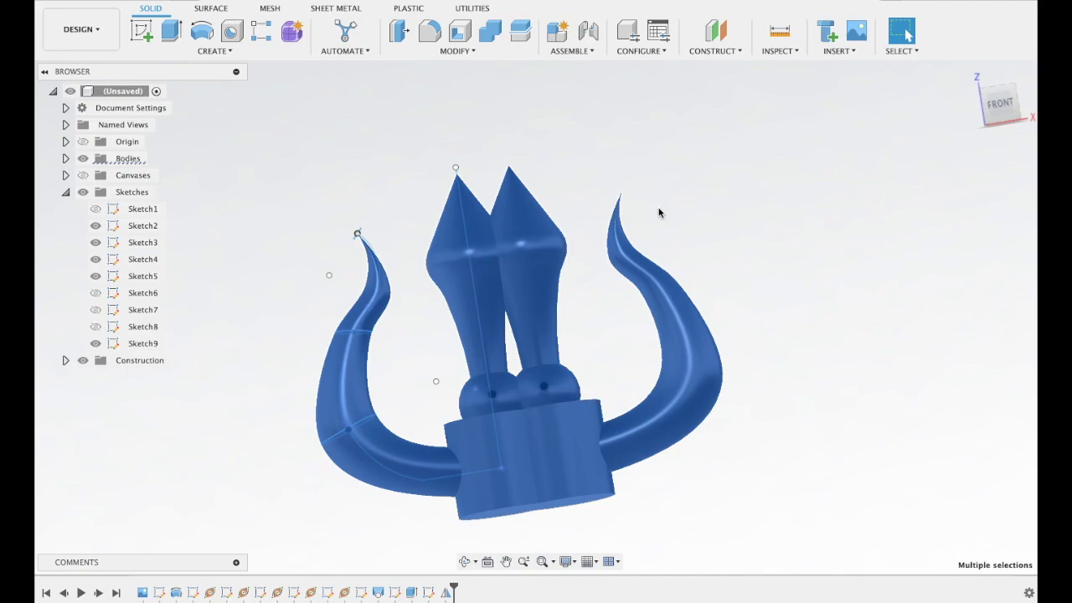
pyautogui.click(686, 216)
pyautogui.moveTo(715, 506)
pyautogui.mouseDown()
pyautogui.moveTo(577, 342)
pyautogui.moveTo(547, 288)
pyautogui.mouseUp()
pyautogui.scroll(-2, 547, 288)
pyautogui.click(748, 214)
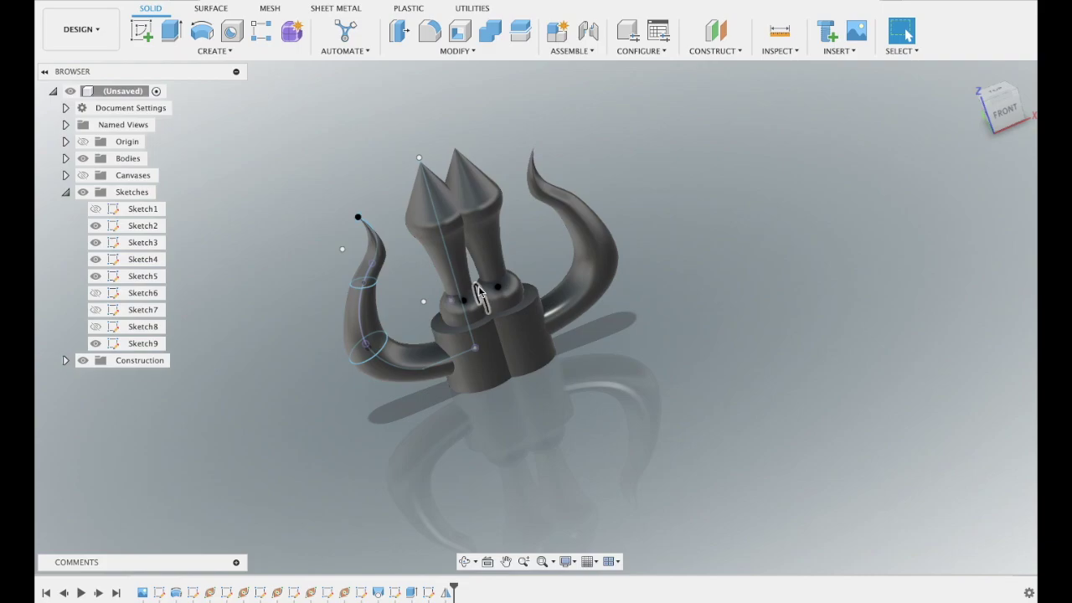
pyautogui.click(174, 33)
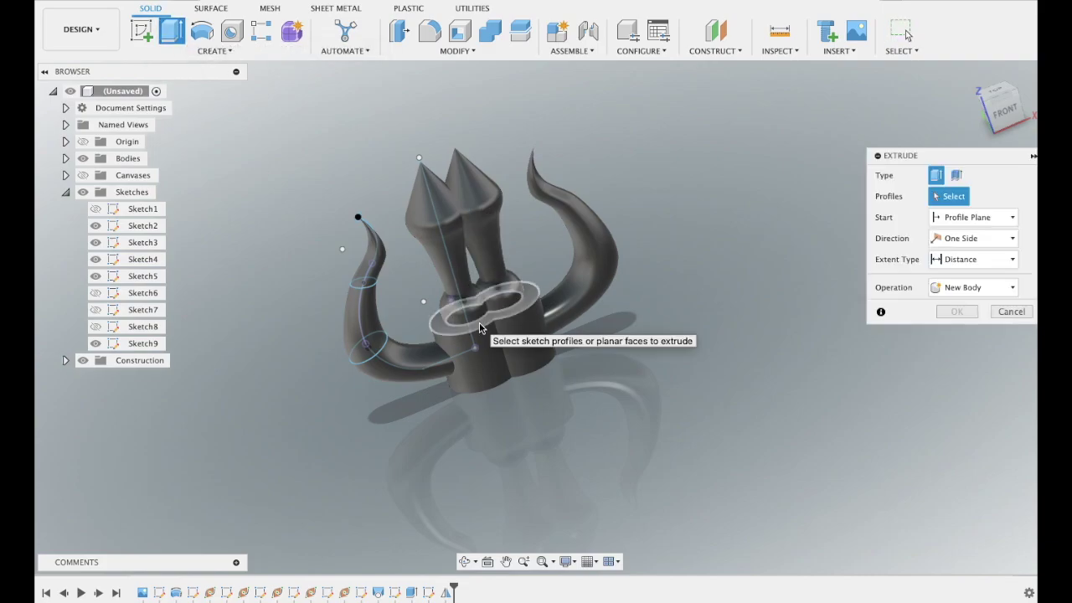
# - Extrude the figure-eight collar top face 1.20 in upward, joined to the body
pyautogui.click(479, 331)
pyautogui.moveTo(474, 308); pyautogui.dragTo(457, 250)
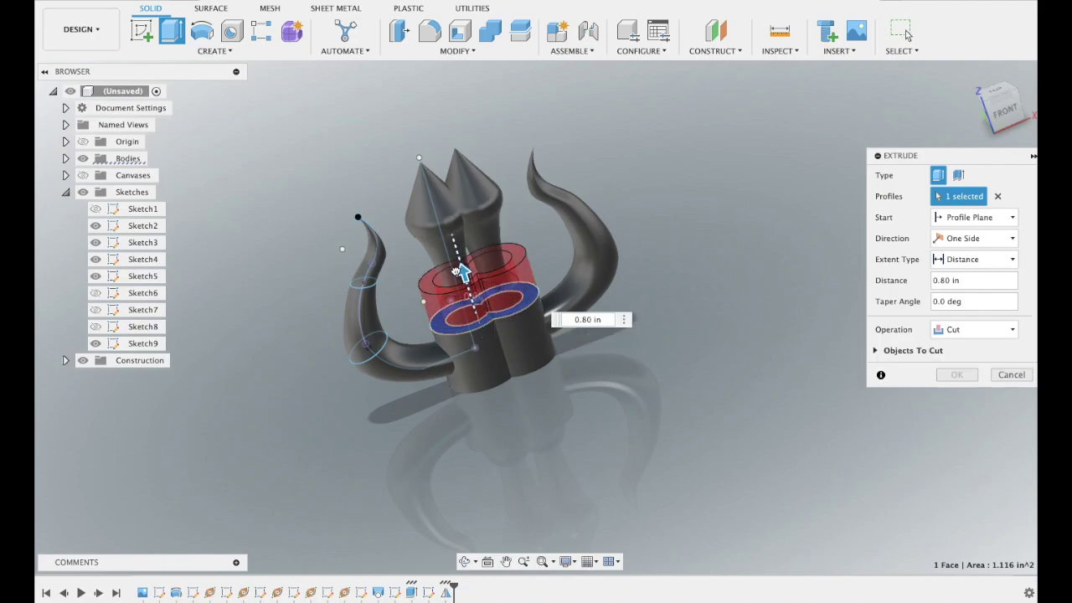
pyautogui.click(976, 329)
pyautogui.click(961, 352)
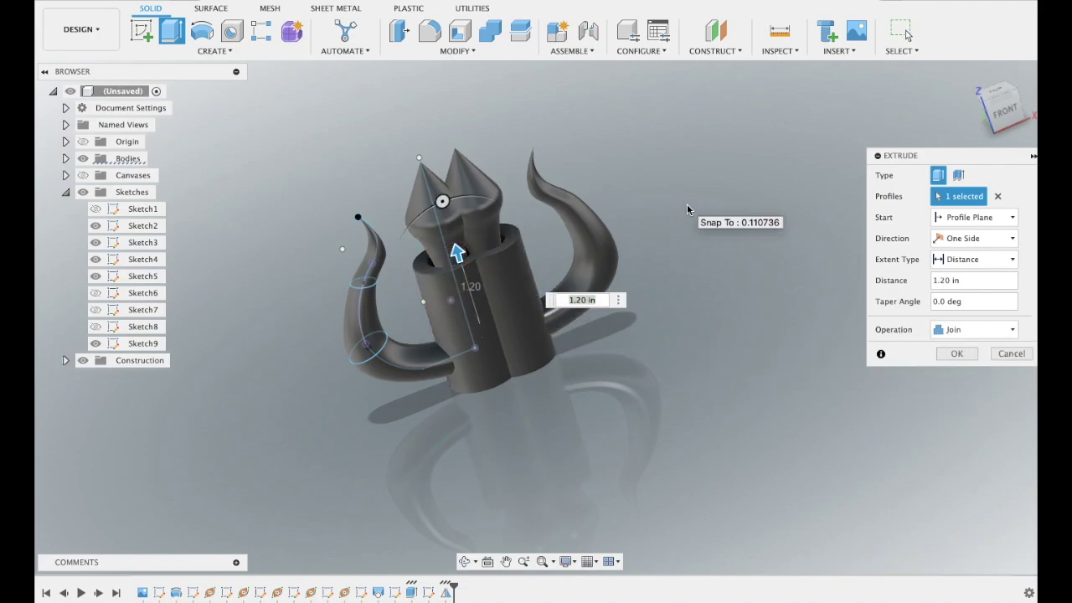
pyautogui.keyDown('shift'); pyautogui.moveTo(687, 209); pyautogui.dragTo(390, 139, button='middle'); pyautogui.keyUp('shift')
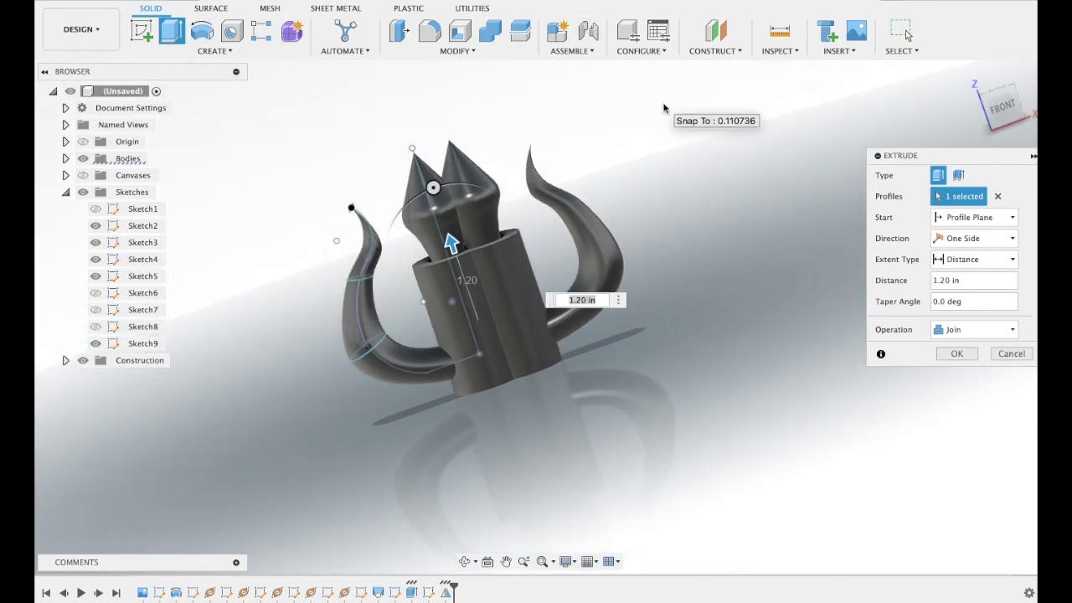
pyautogui.click(963, 355)
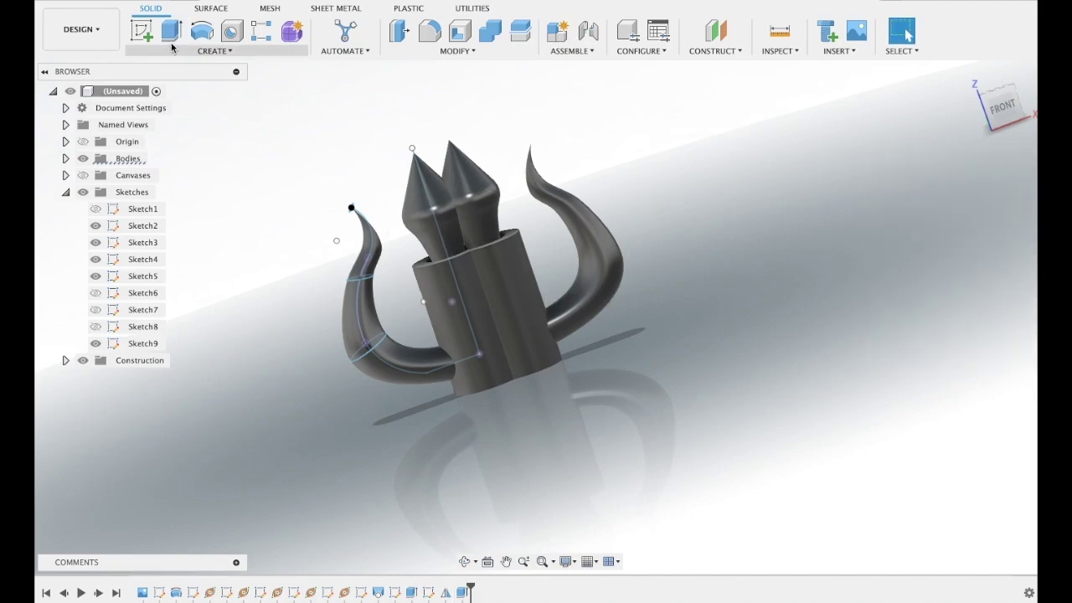
# - Fillet the two collar rim edges at the shaft, entering a 0.12 radius, and apply it
pyautogui.click(430, 31)
pyautogui.click(502, 244)
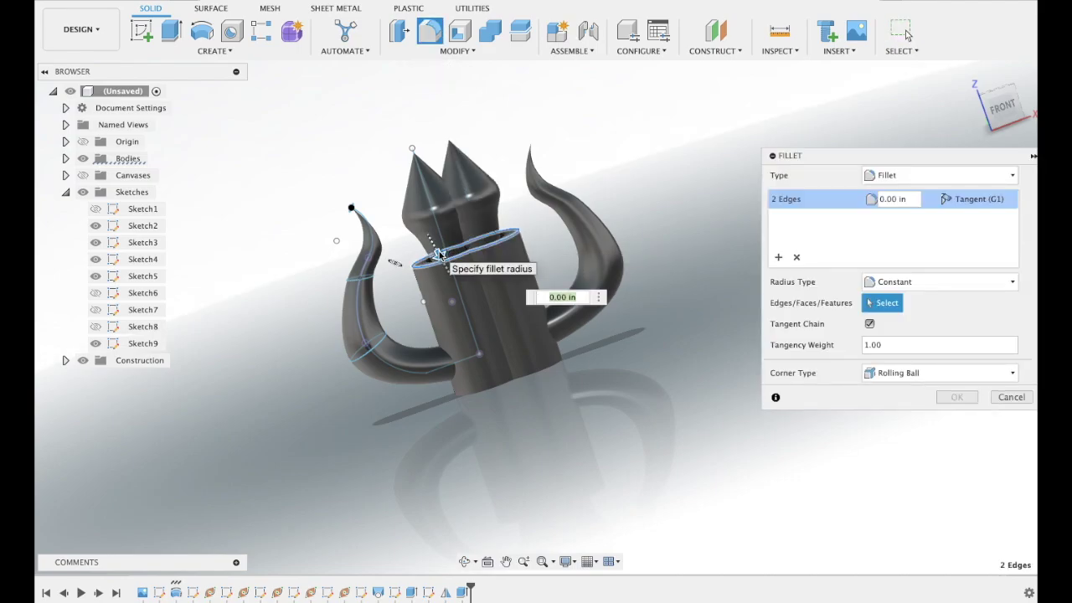
pyautogui.moveTo(448, 258); pyautogui.dragTo(444, 256)
pyautogui.moveTo(446, 260); pyautogui.dragTo(448, 268)
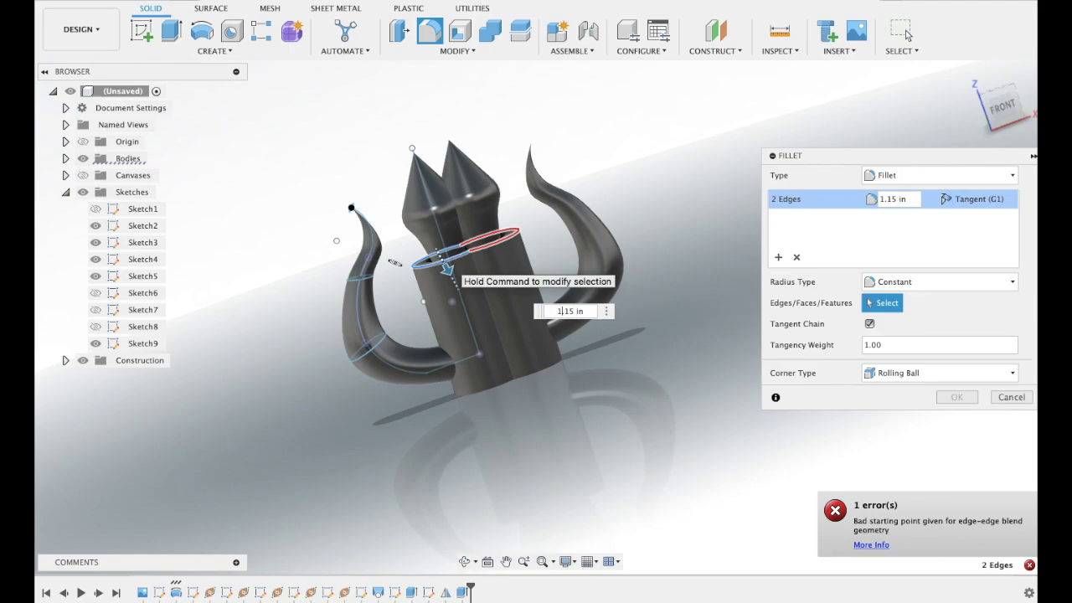
pyautogui.moveTo(448, 268); pyautogui.dragTo(440, 256)
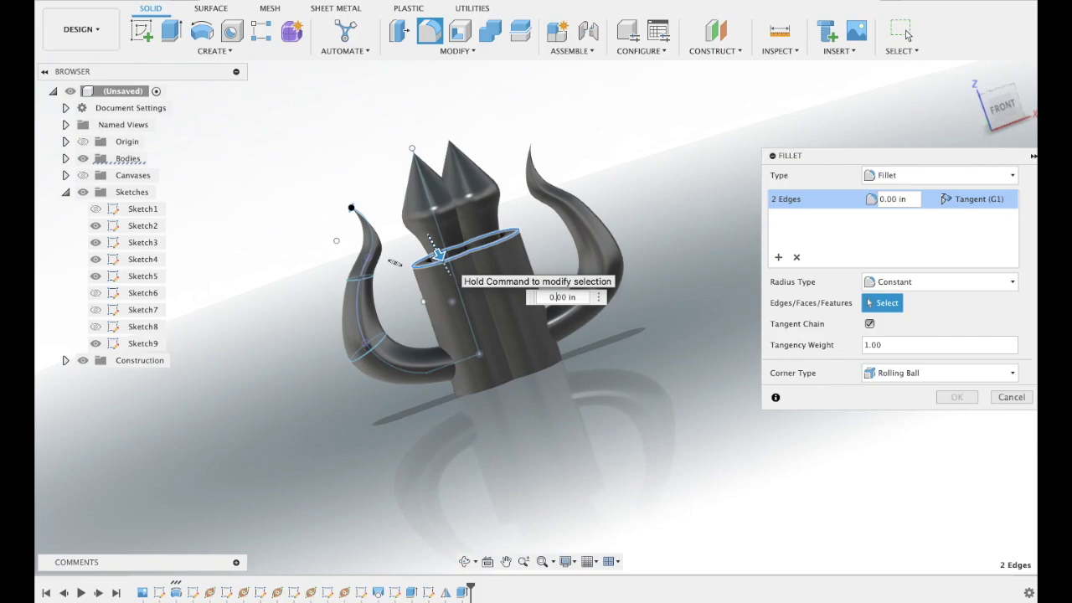
pyautogui.write('0.1')
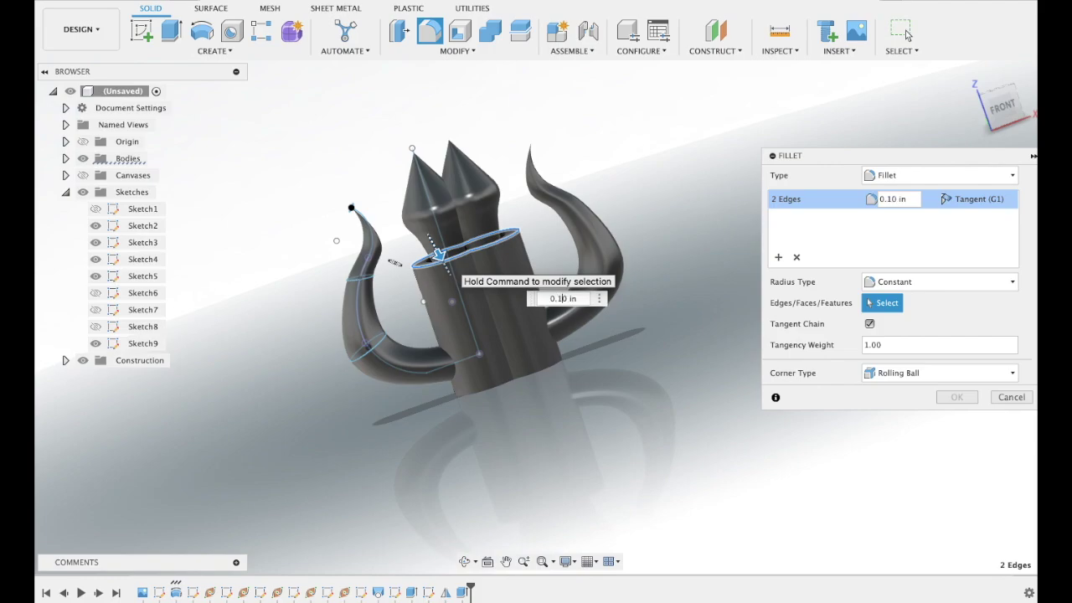
pyautogui.write('2')
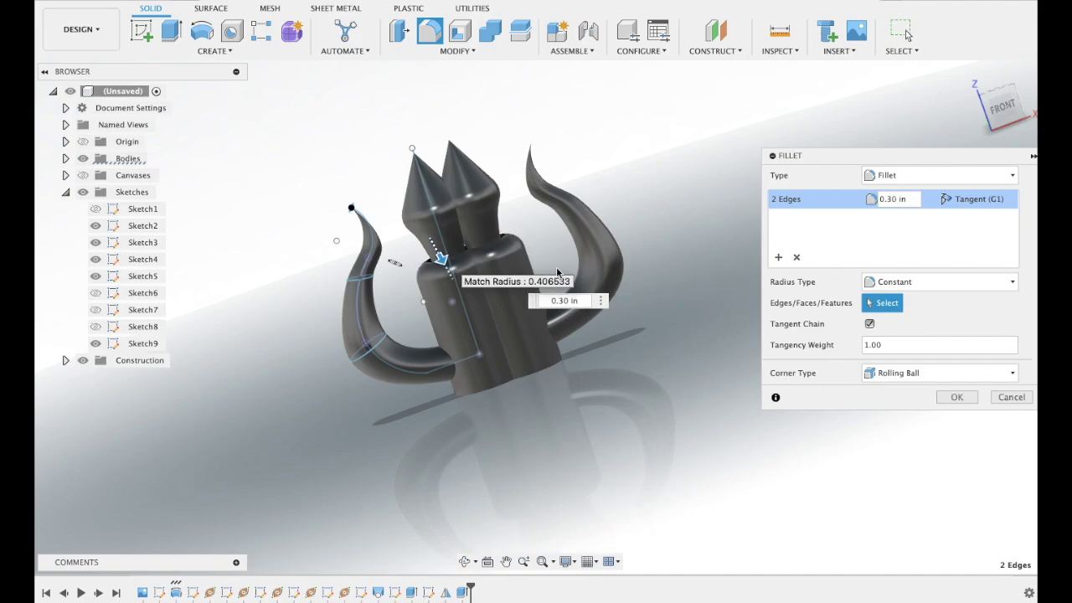
pyautogui.click(957, 397)
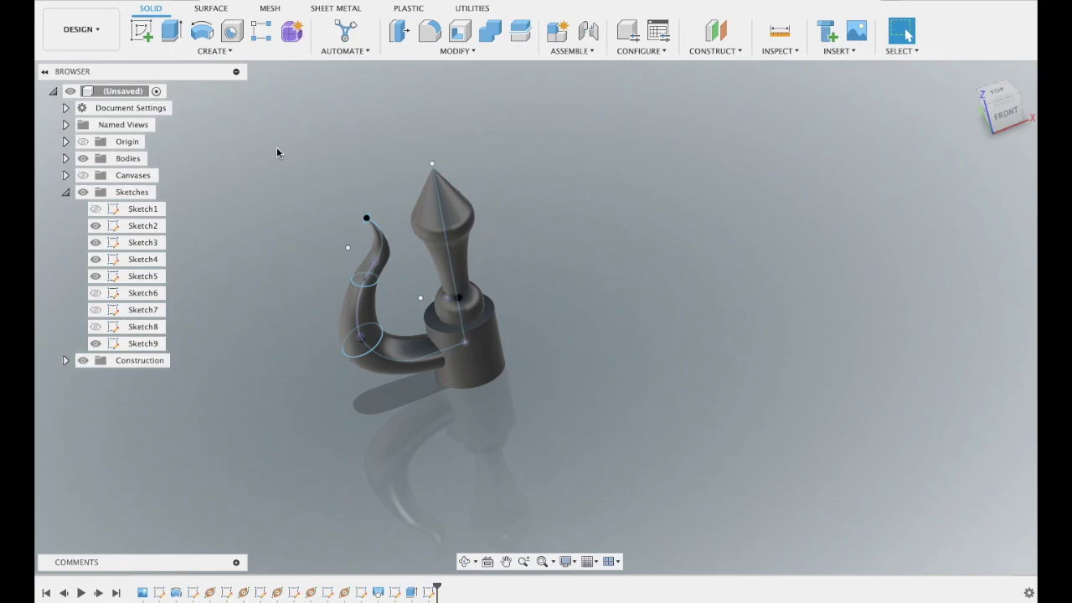
pyautogui.click(180, 48)
pyautogui.moveTo(155, 289)
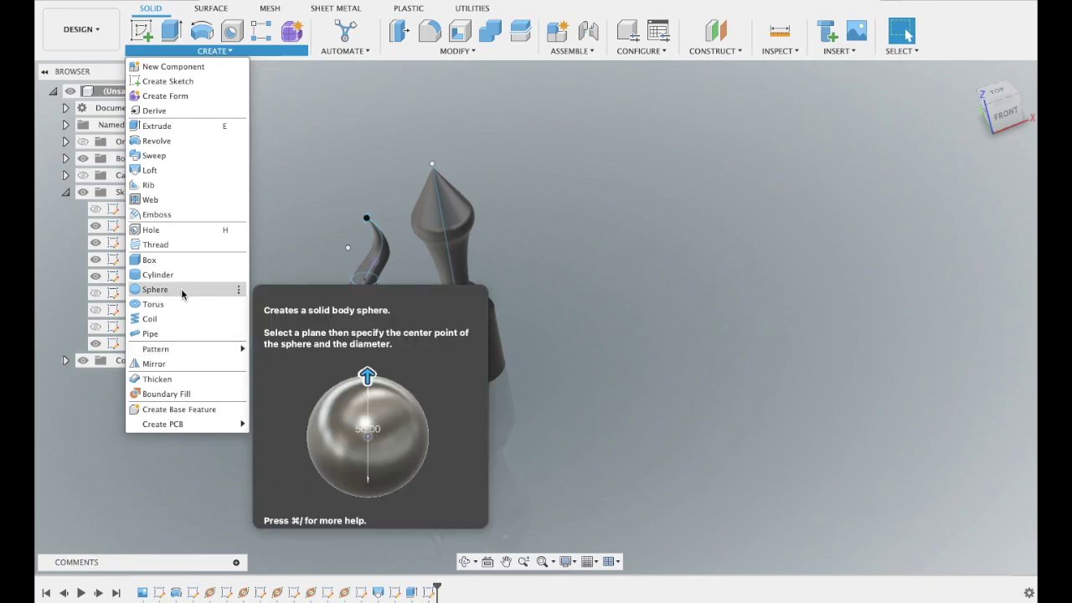
pyautogui.click(171, 367)
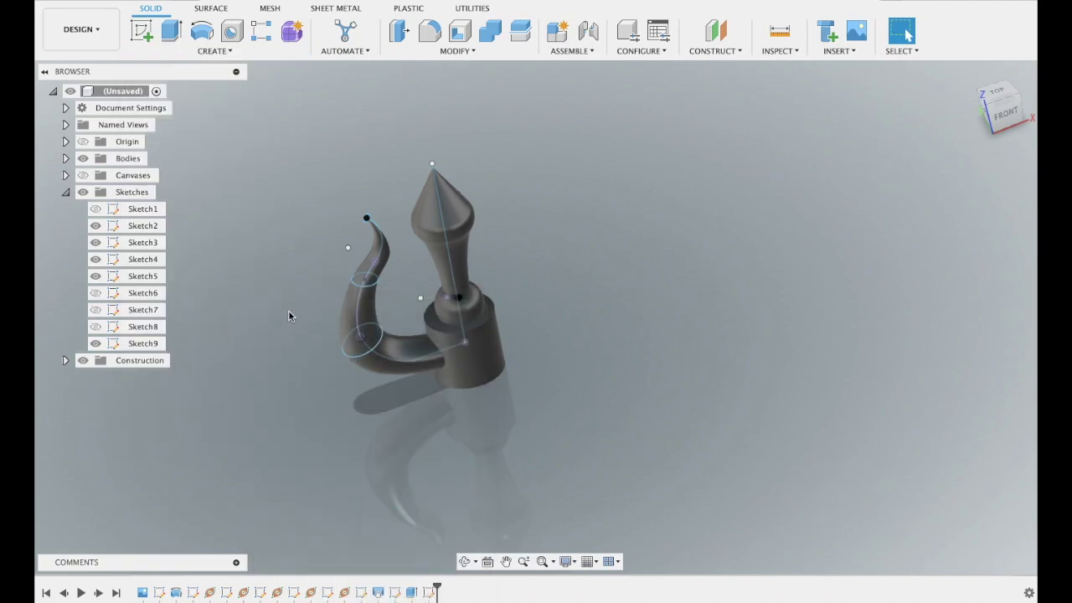
pyautogui.click(978, 175)
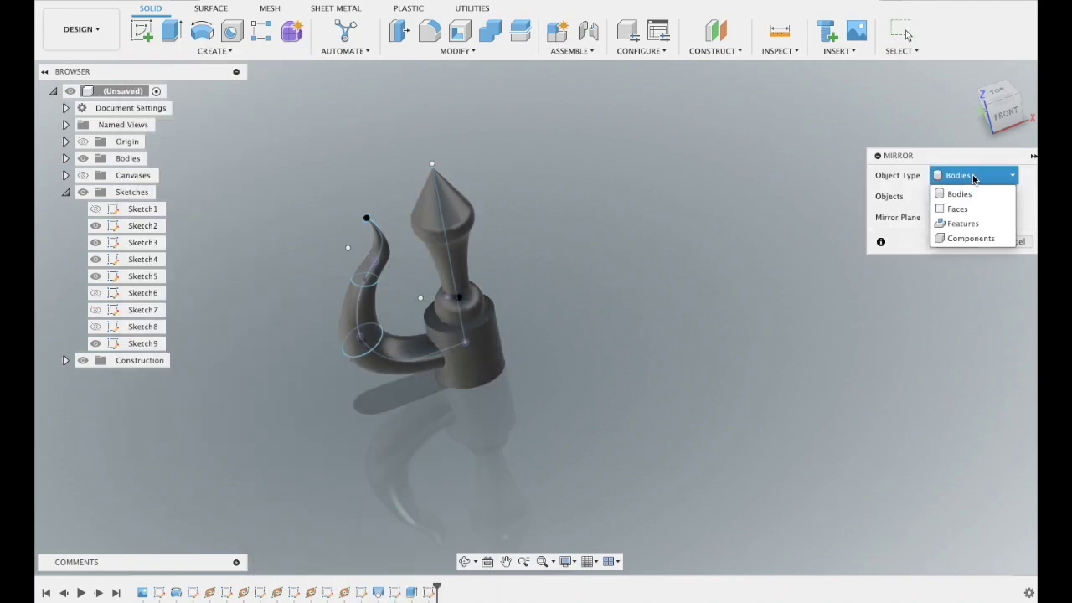
pyautogui.click(967, 206)
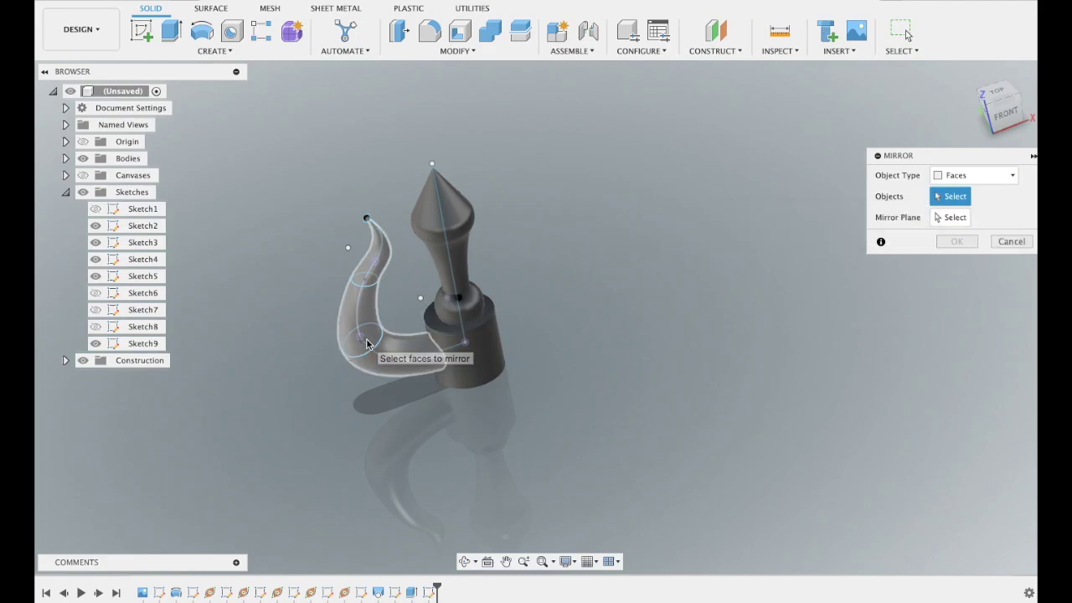
pyautogui.click(375, 347)
pyautogui.click(947, 218)
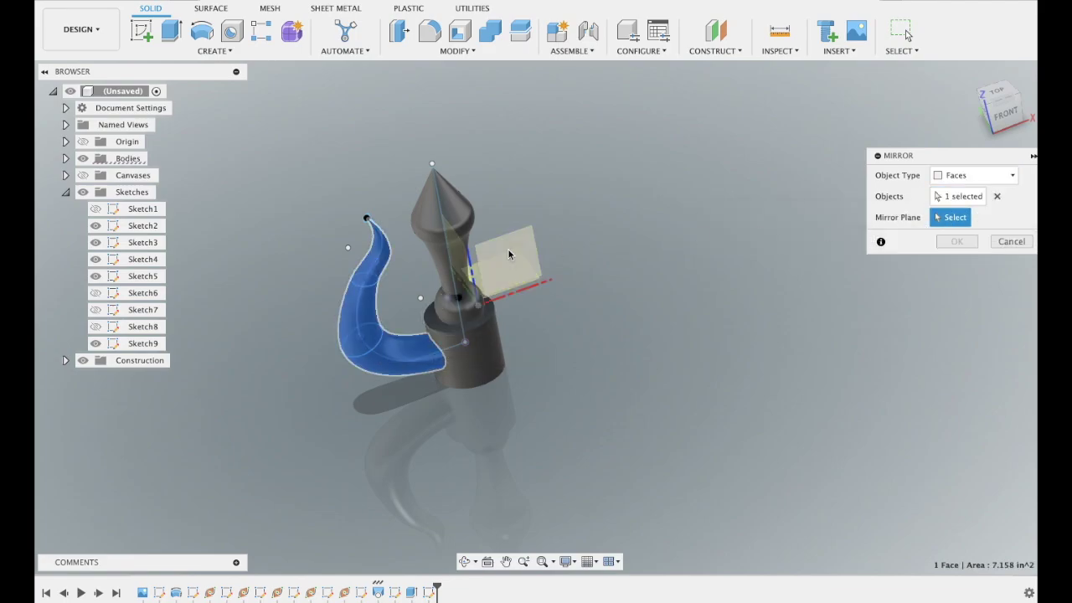
pyautogui.click(456, 251)
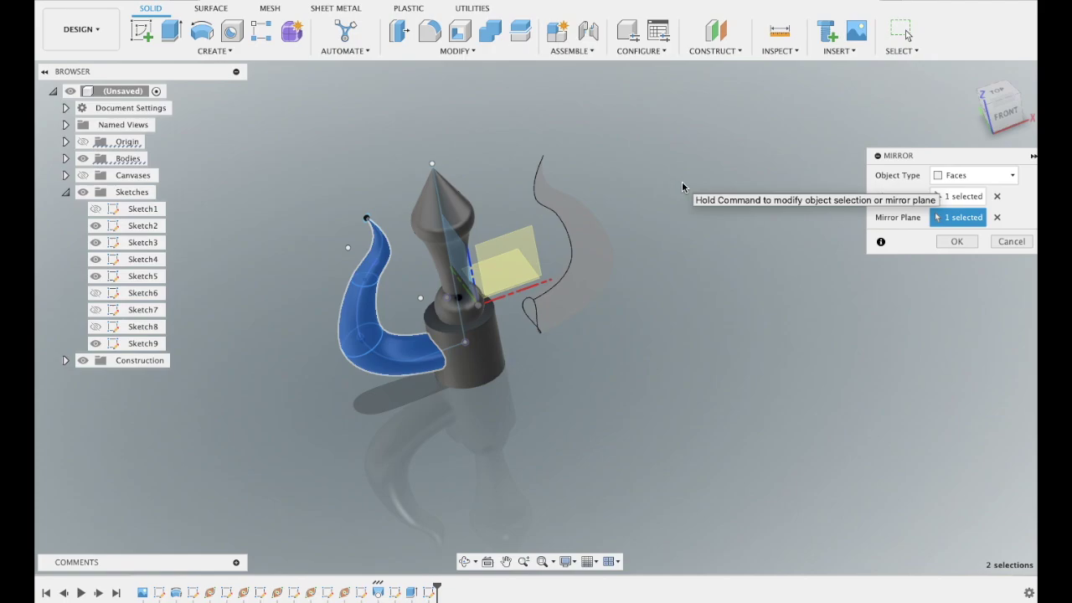
pyautogui.keyDown('shift'); pyautogui.moveTo(682, 180); pyautogui.dragTo(681, 181, button='middle'); pyautogui.keyUp('shift')
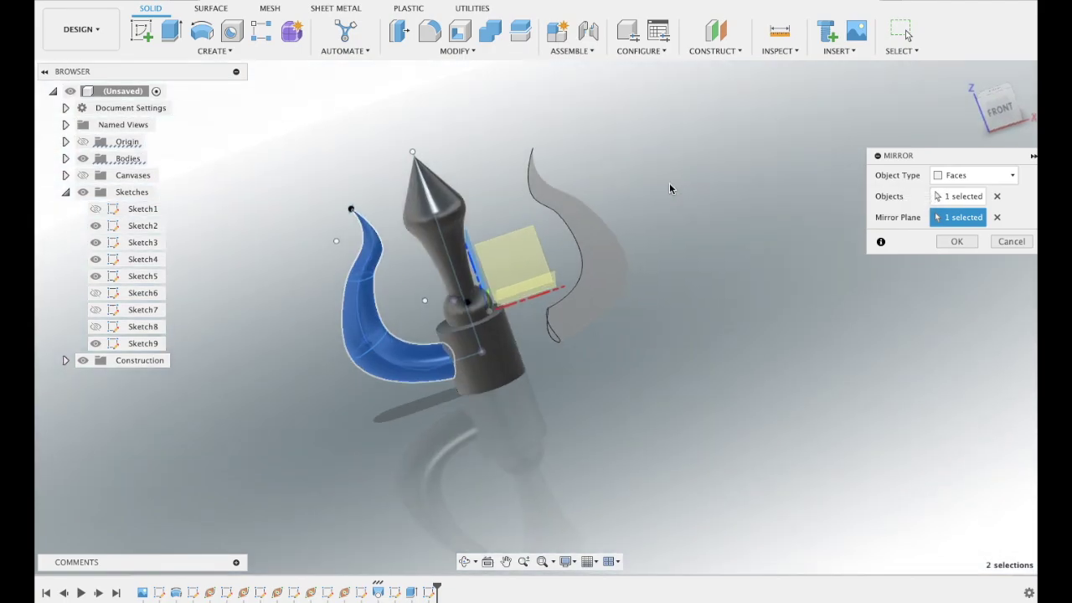
pyautogui.click(998, 217)
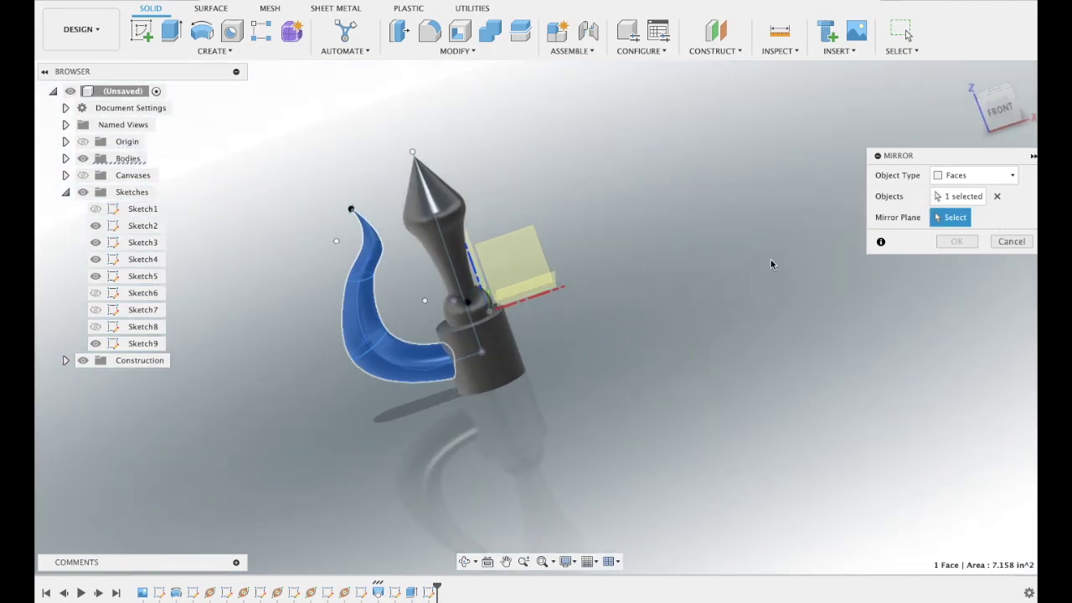
pyautogui.click(474, 265)
pyautogui.click(959, 240)
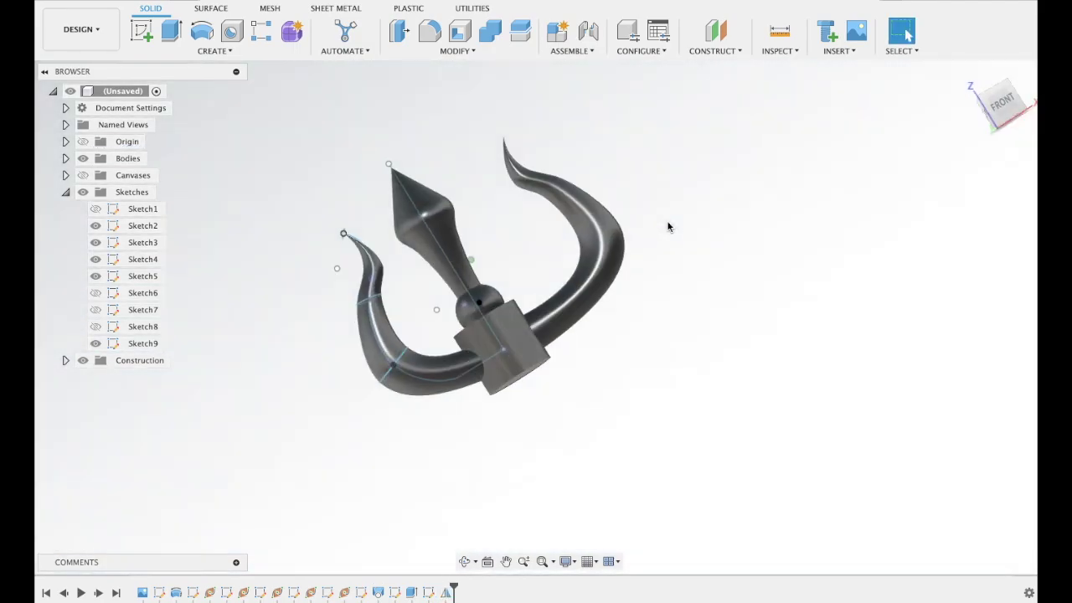
pyautogui.hotkey('ctrl', 'z')
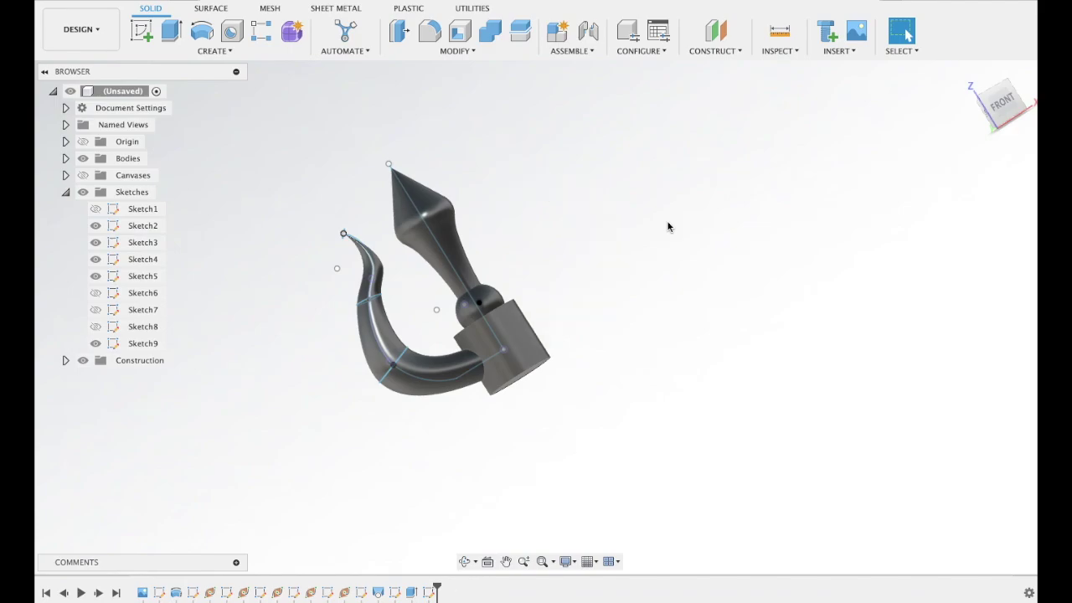
pyautogui.click(1007, 113)
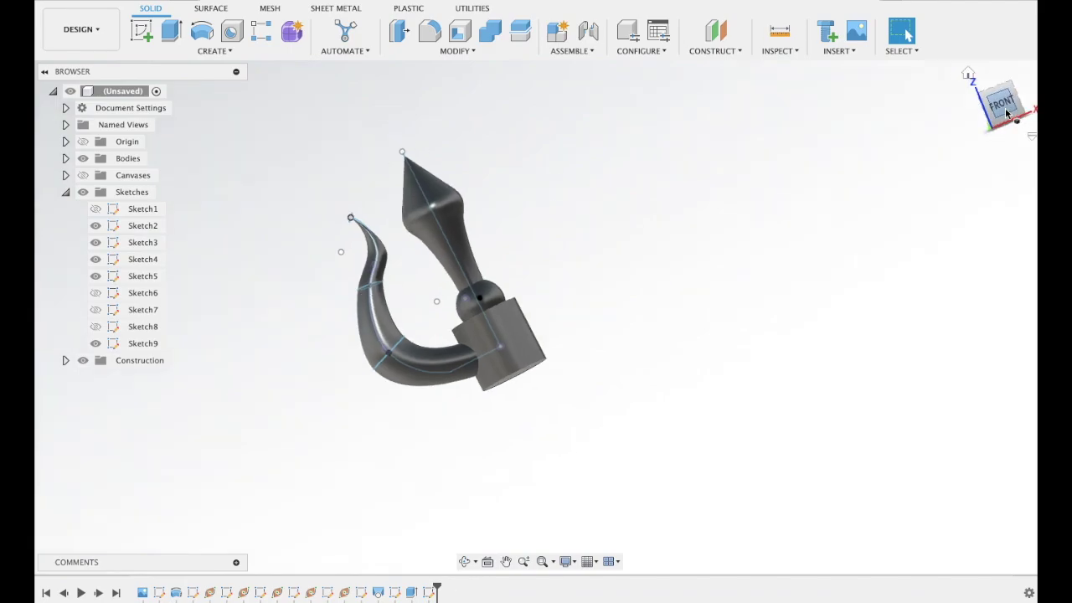
pyautogui.click(716, 32)
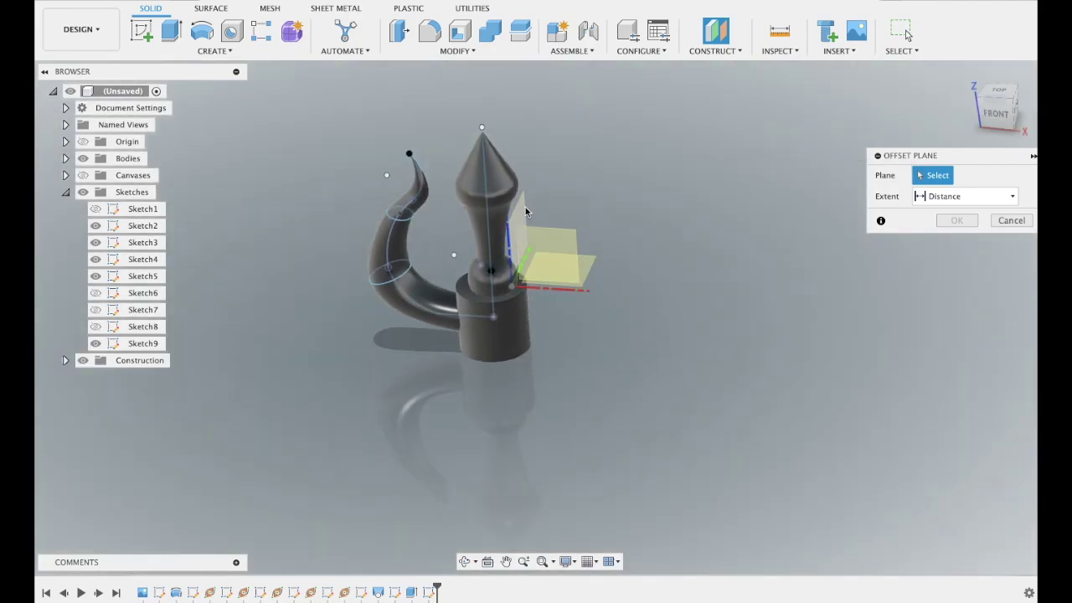
# - Offset a construction plane -1.10 in from the YZ plane toward the left prong
pyautogui.click(527, 218)
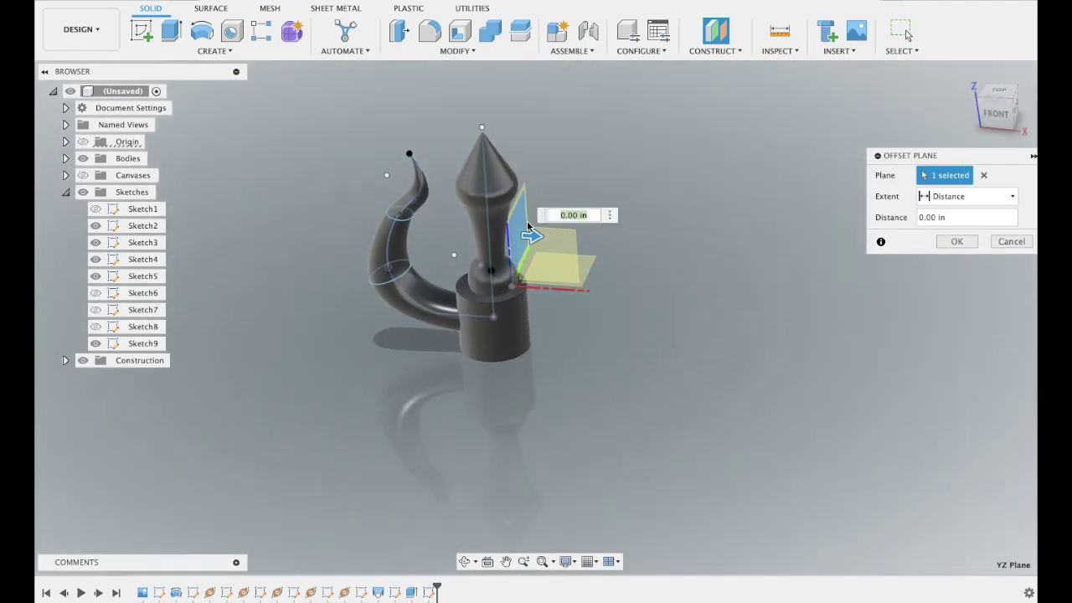
pyautogui.moveTo(532, 238); pyautogui.dragTo(472, 233)
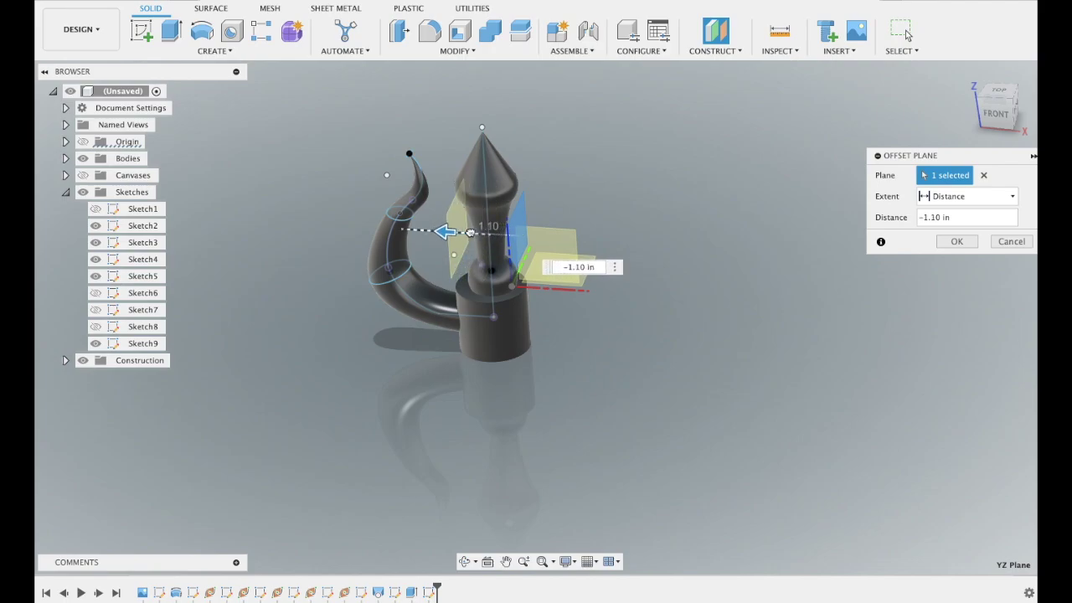
pyautogui.click(955, 242)
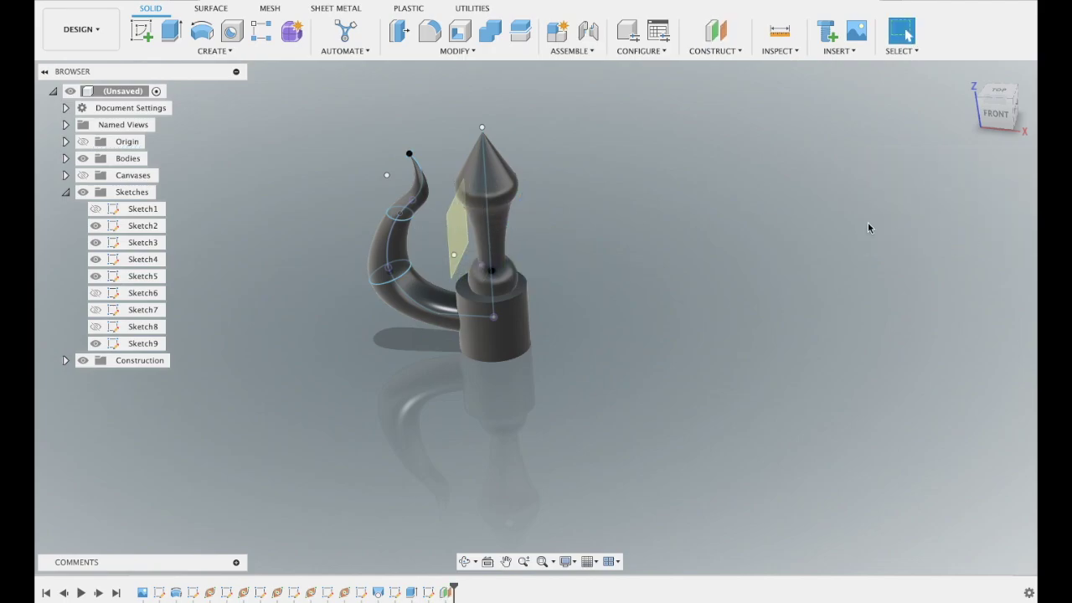
pyautogui.click(223, 51)
pyautogui.moveTo(155, 349)
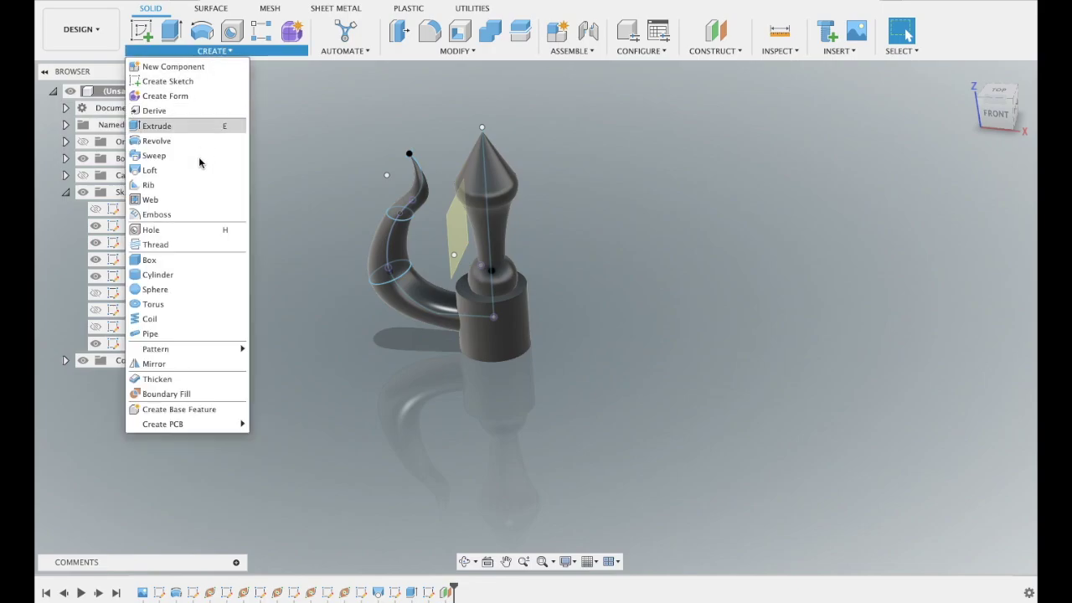
# - Try mirroring the curved prong face across several planes, then cancel the mirror without applying it
pyautogui.click(186, 365)
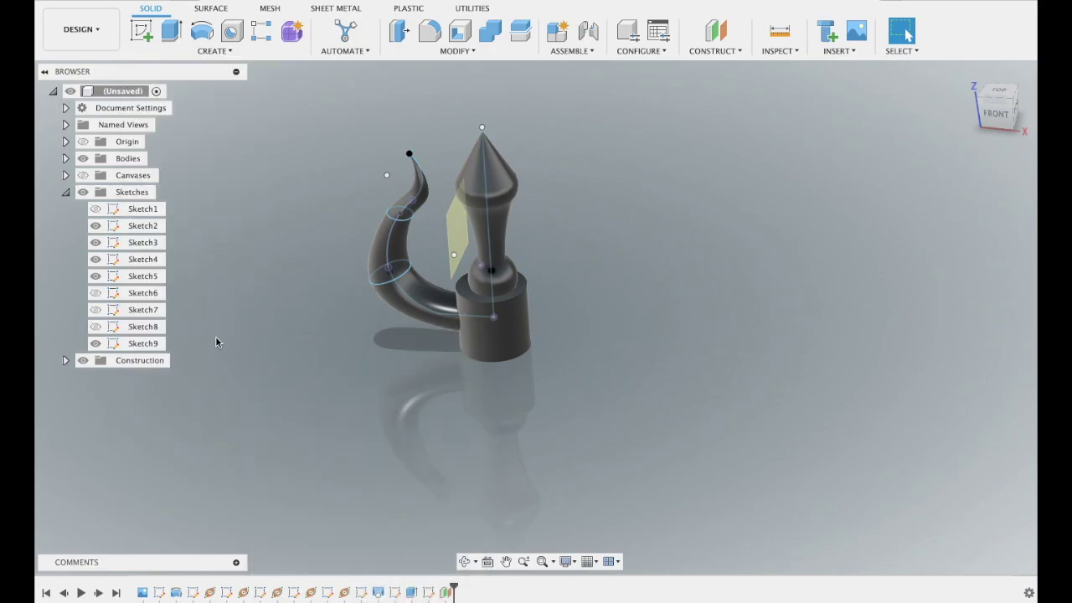
pyautogui.click(385, 283)
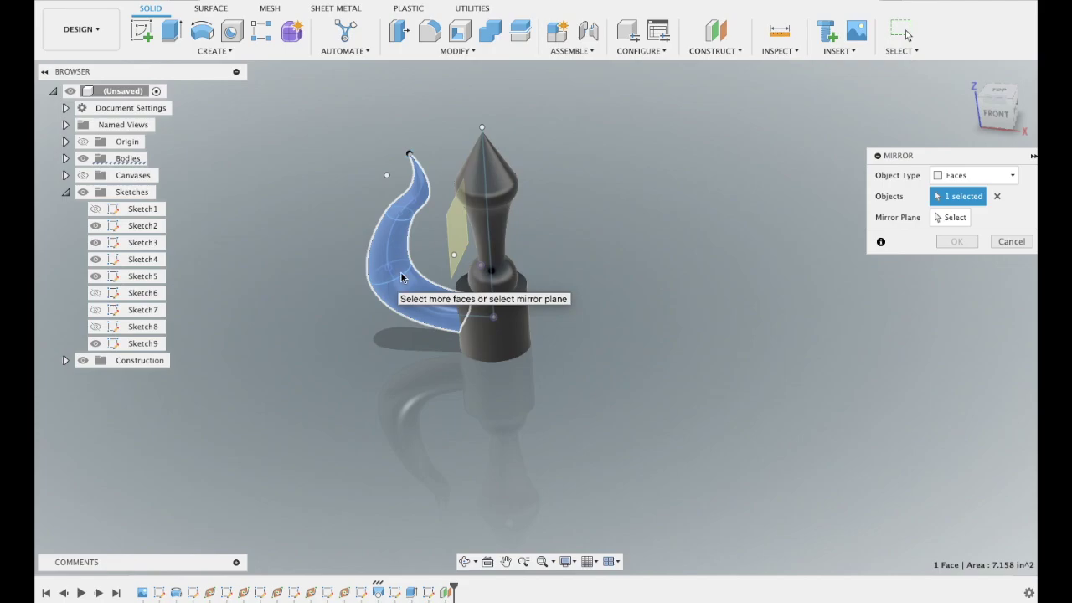
pyautogui.click(932, 218)
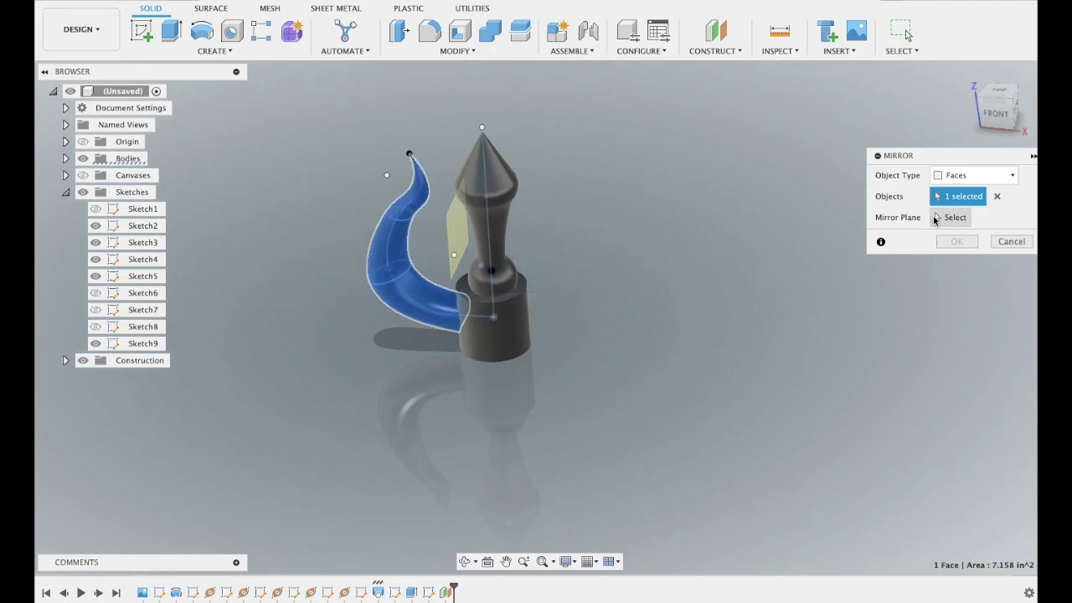
pyautogui.click(452, 242)
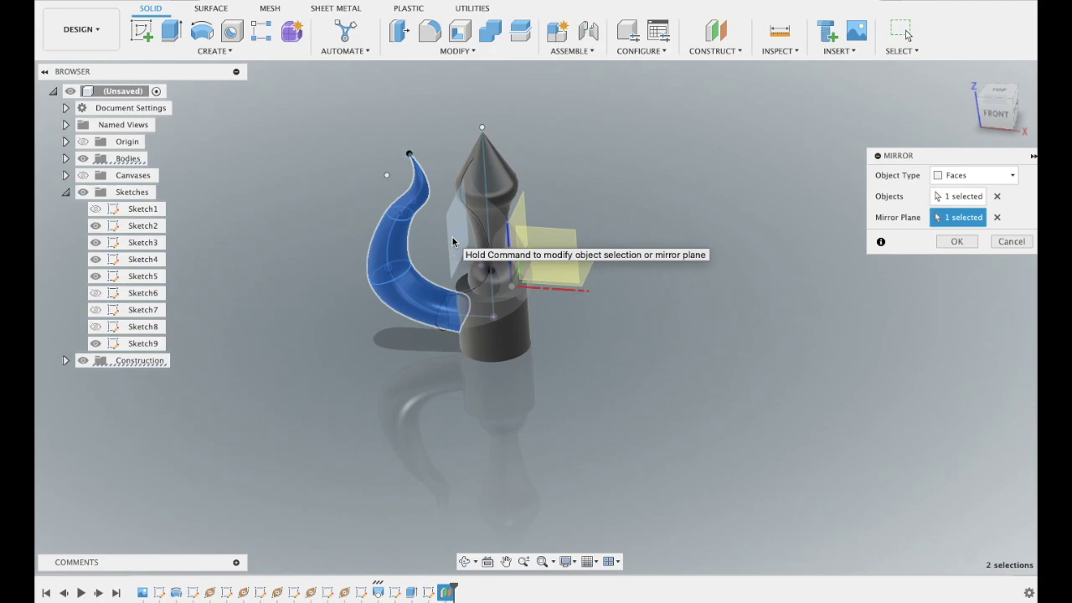
pyautogui.click(997, 216)
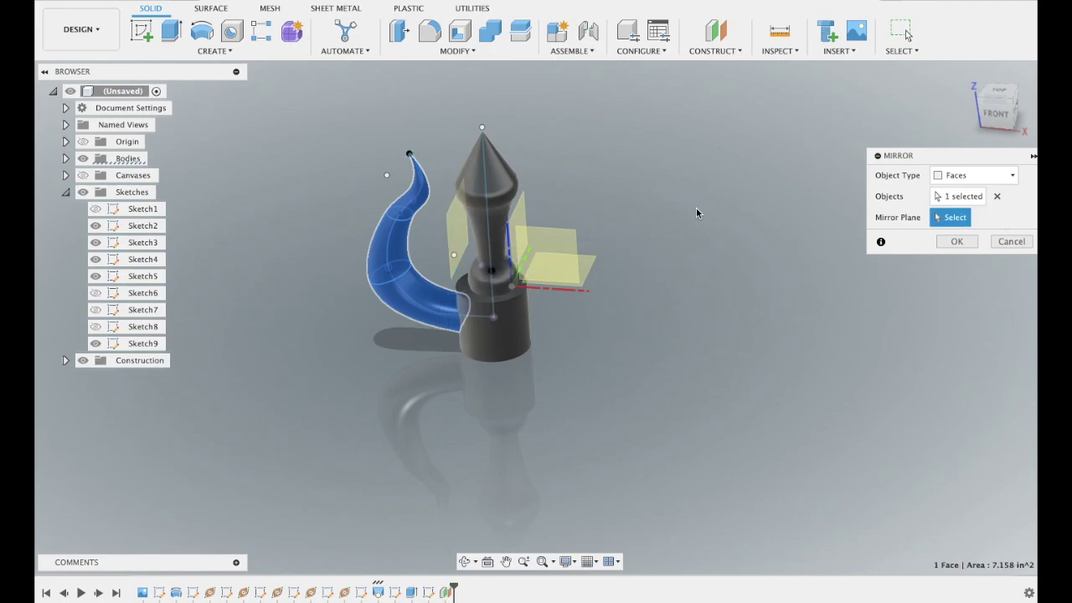
pyautogui.click(525, 209)
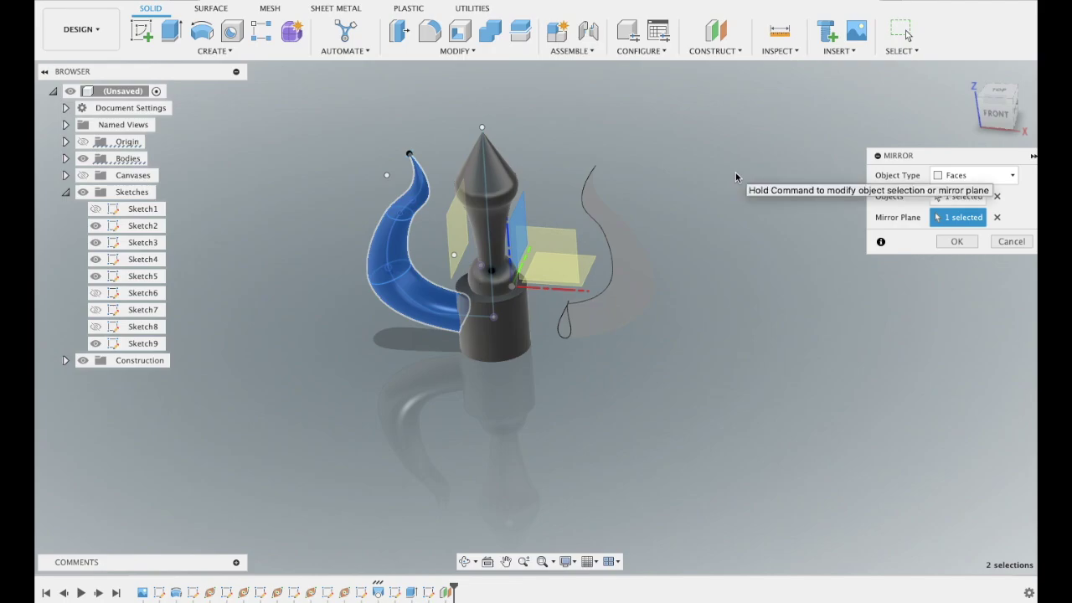
pyautogui.click(996, 218)
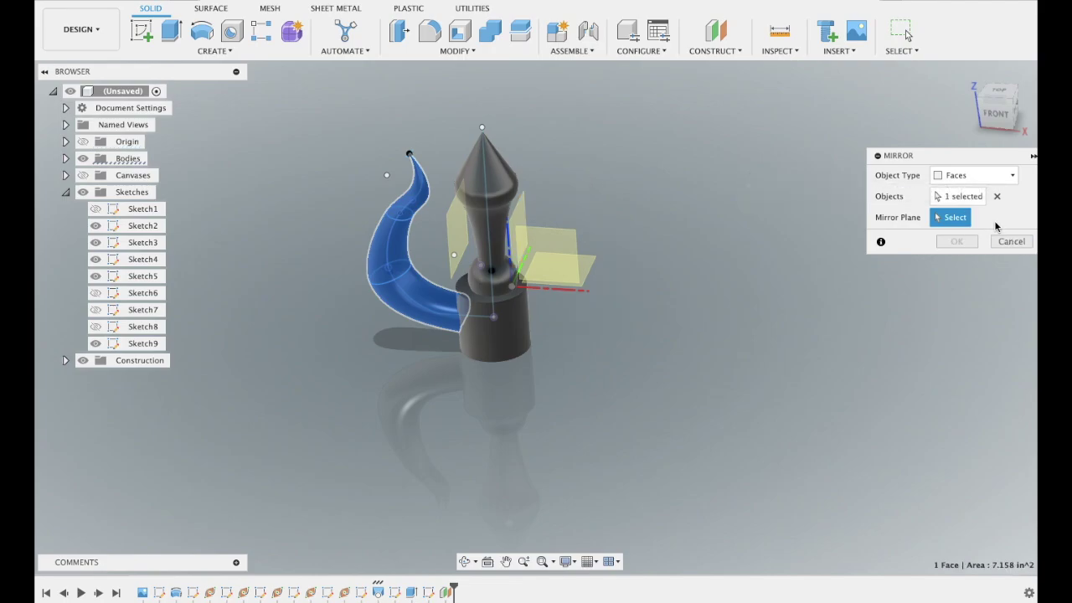
pyautogui.keyDown('shift'); pyautogui.moveTo(638, 192); pyautogui.dragTo(496, 179, button='middle'); pyautogui.keyUp('shift')
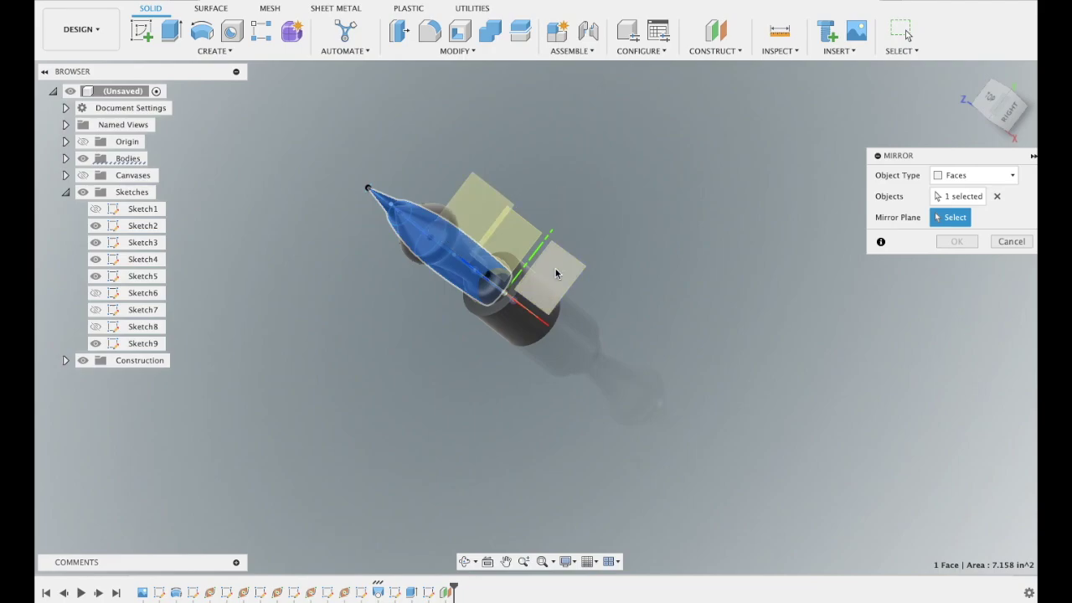
pyautogui.click(556, 275)
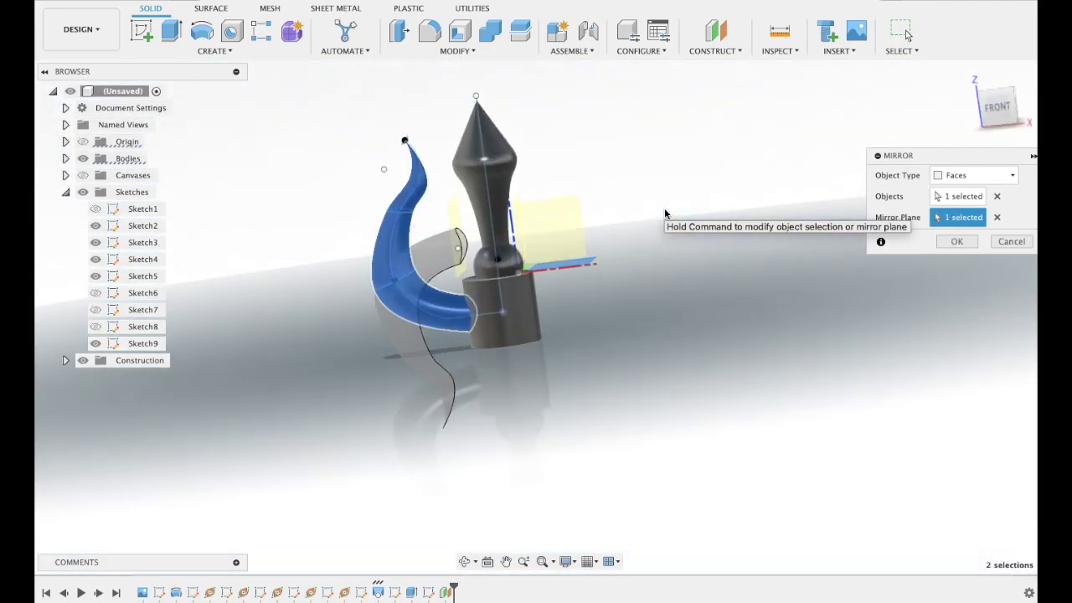
pyautogui.click(1012, 241)
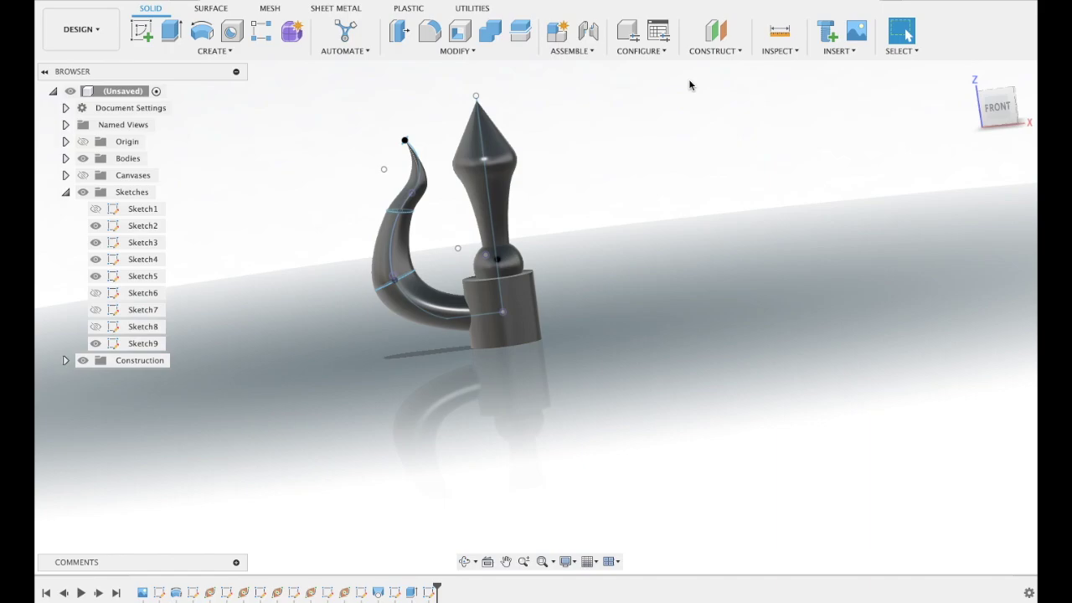
pyautogui.click(716, 31)
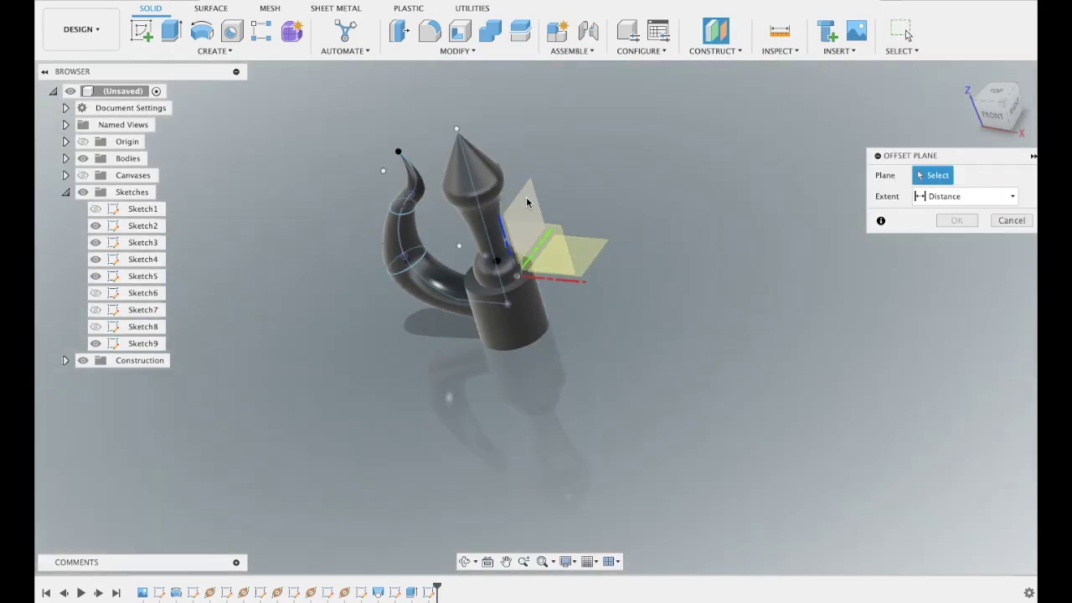
# - Create a construction plane offset -0.40 in from the YZ plane
pyautogui.click(527, 202)
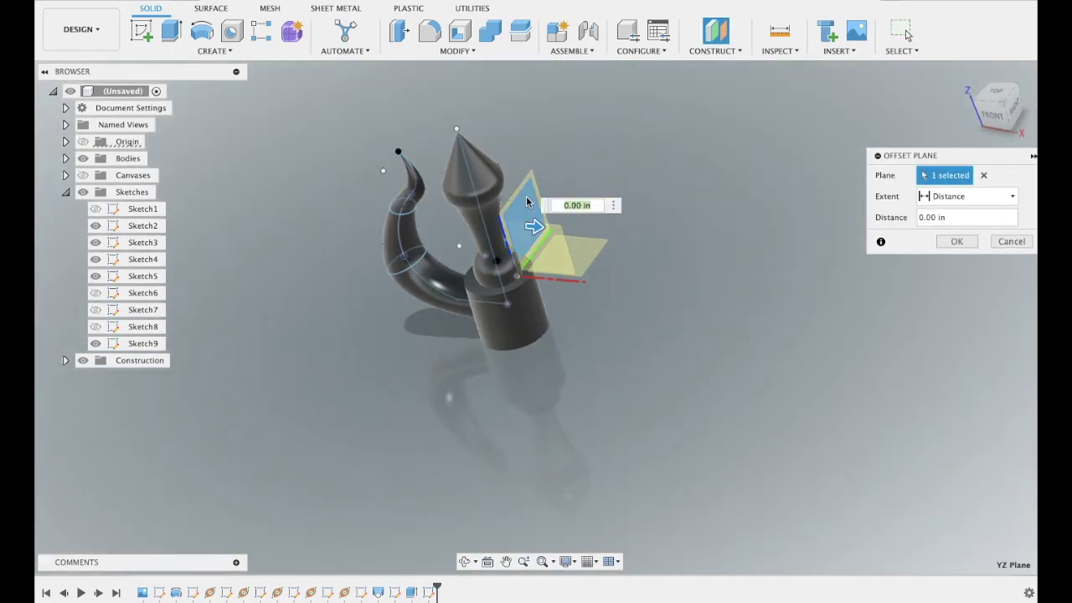
pyautogui.moveTo(527, 203); pyautogui.dragTo(499, 222)
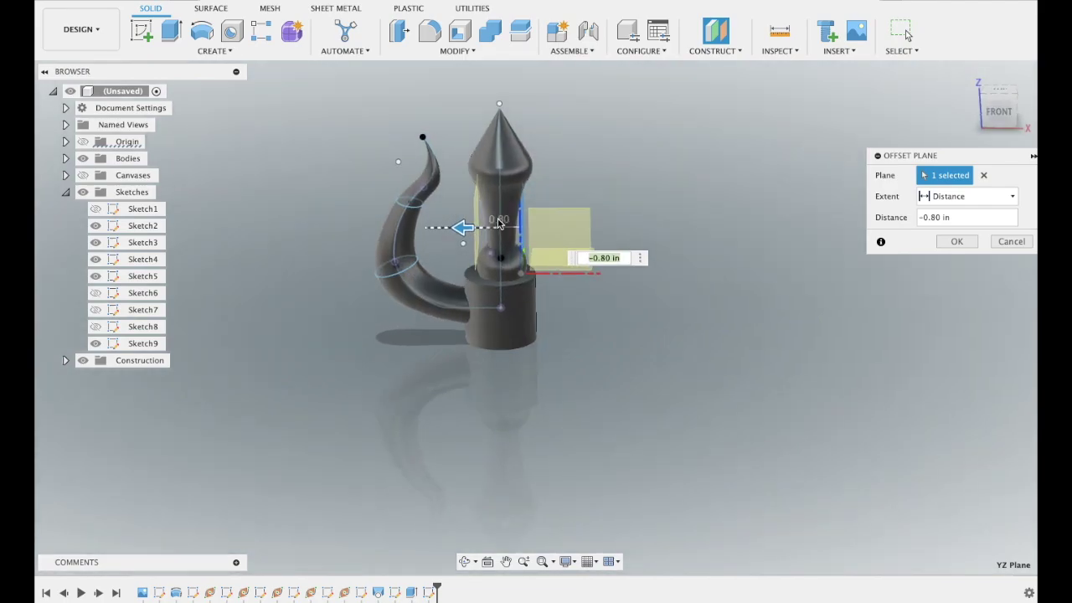
pyautogui.moveTo(498, 222); pyautogui.dragTo(485, 228)
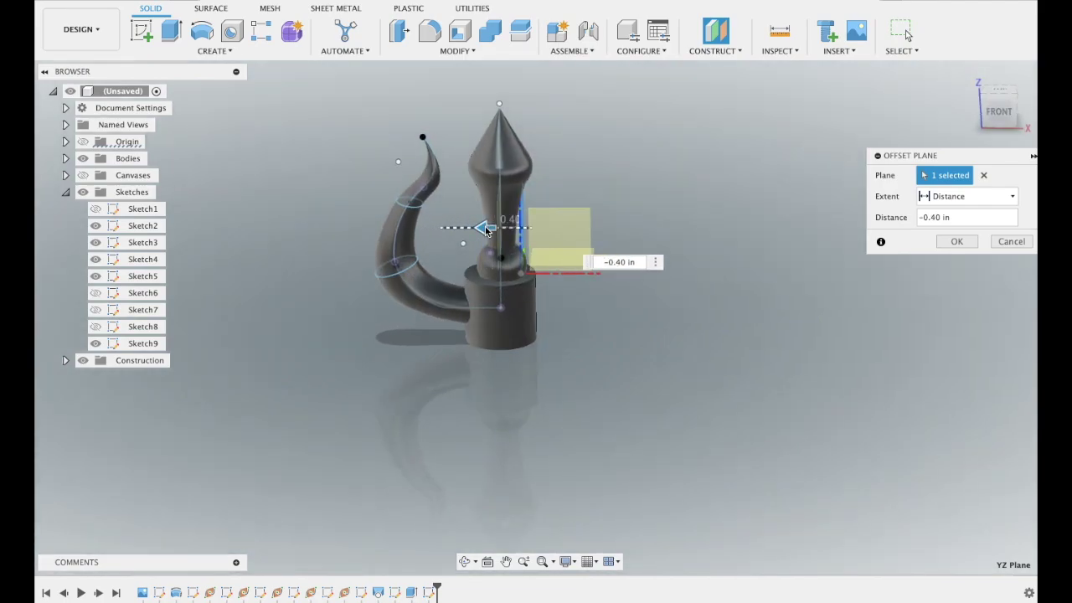
pyautogui.click(957, 241)
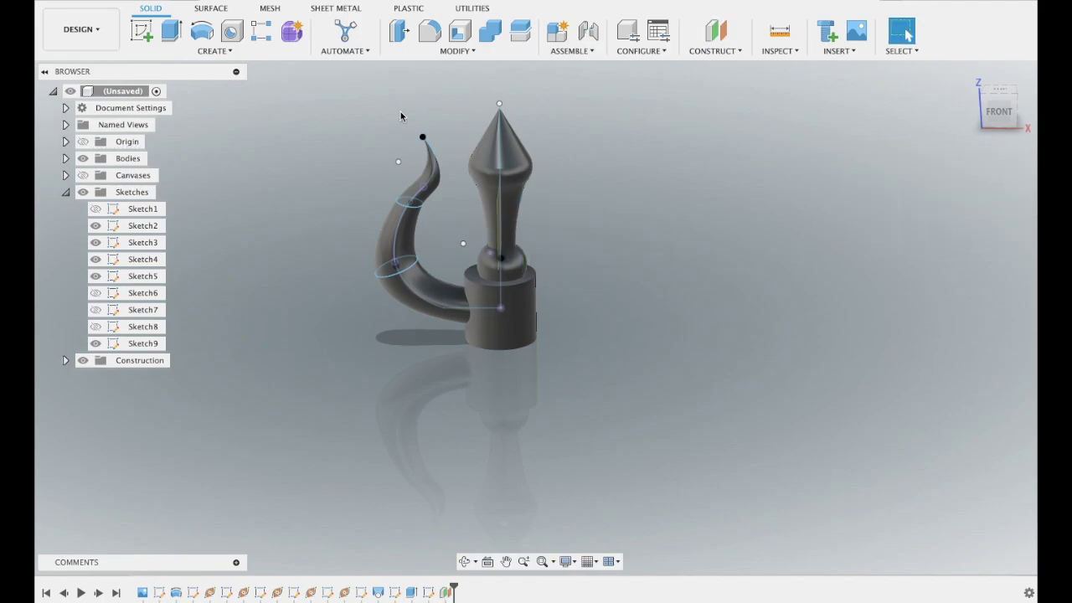
pyautogui.click(215, 52)
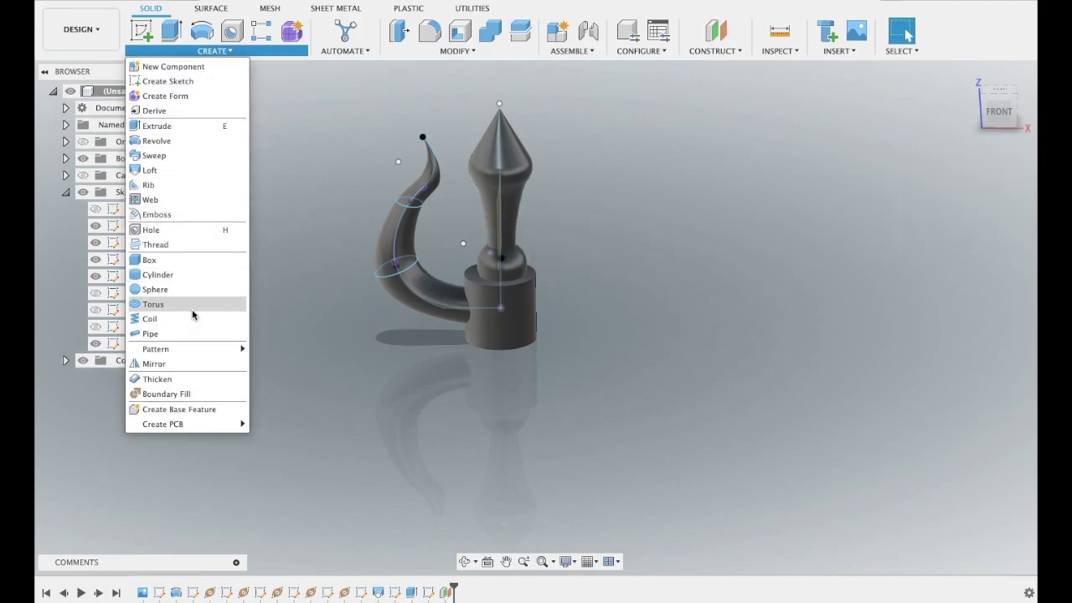
pyautogui.click(192, 364)
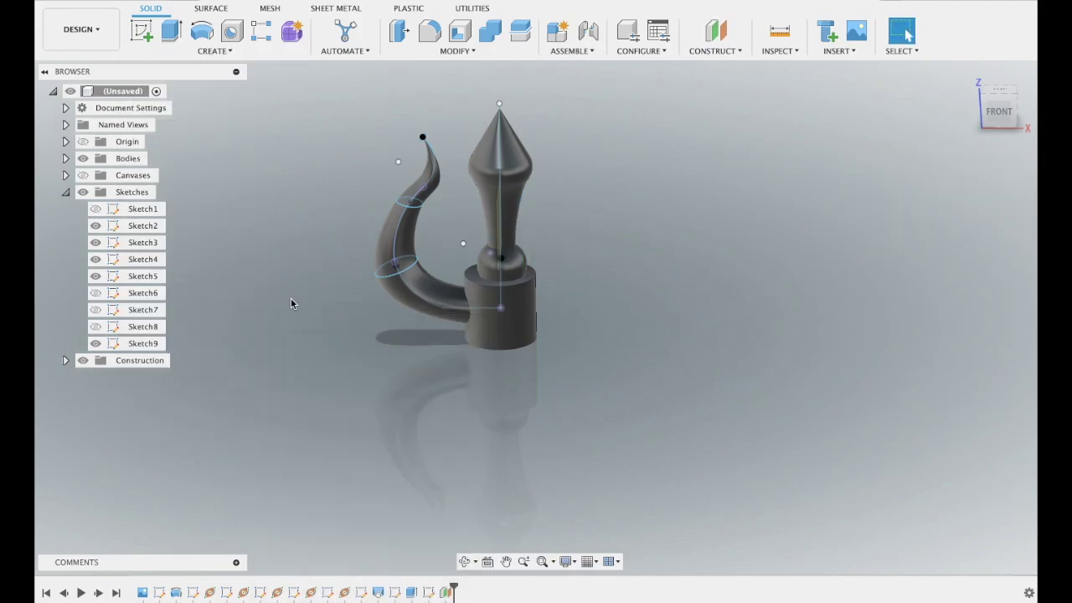
# - Mirror the curved prong face across the -0.40 in offset plane
pyautogui.click(389, 260)
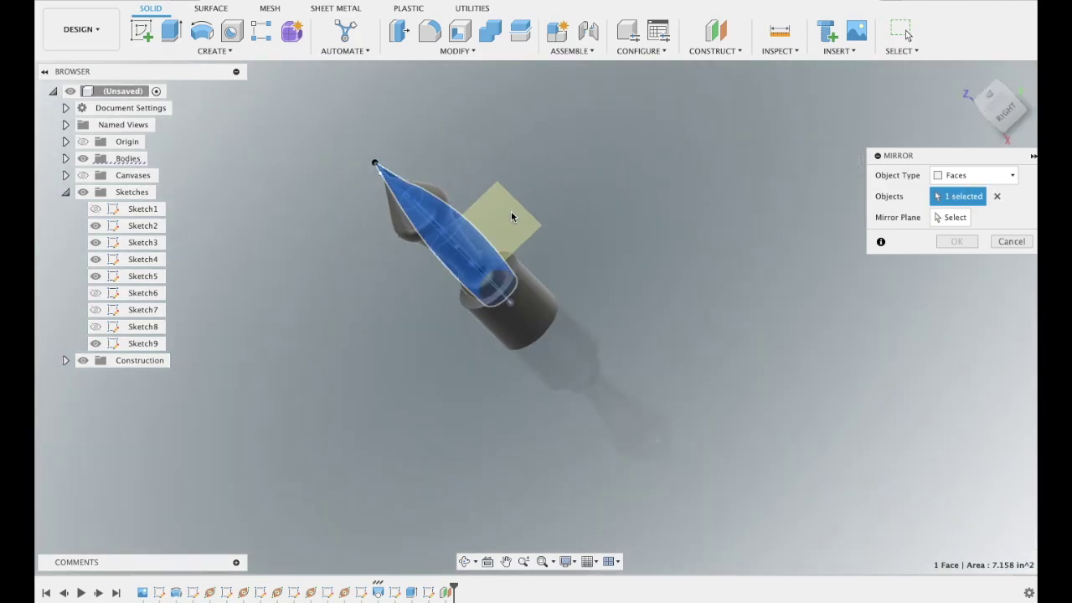
pyautogui.click(953, 218)
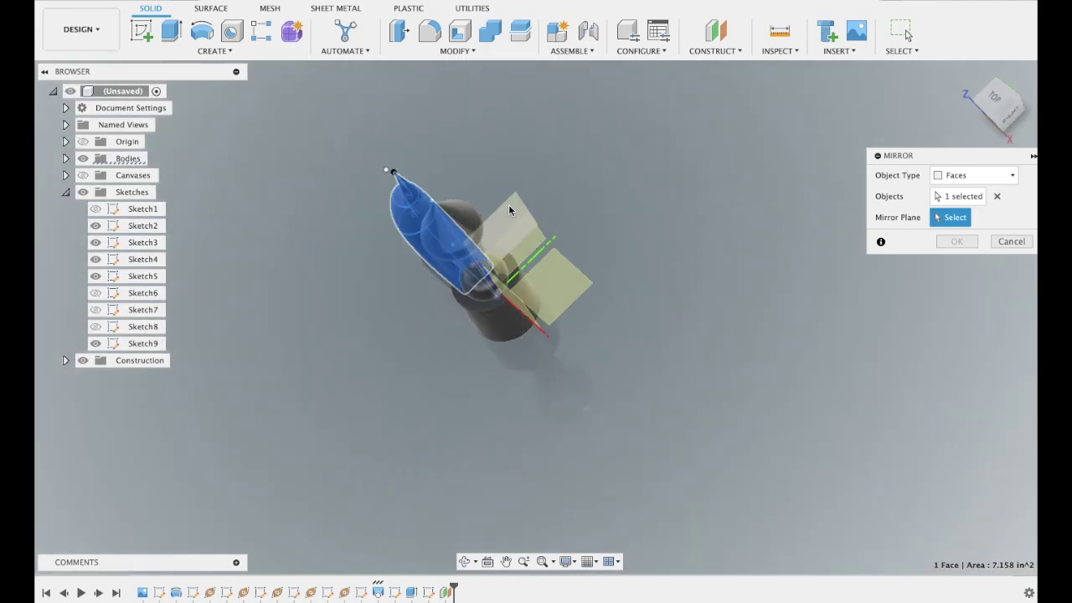
pyautogui.click(508, 205)
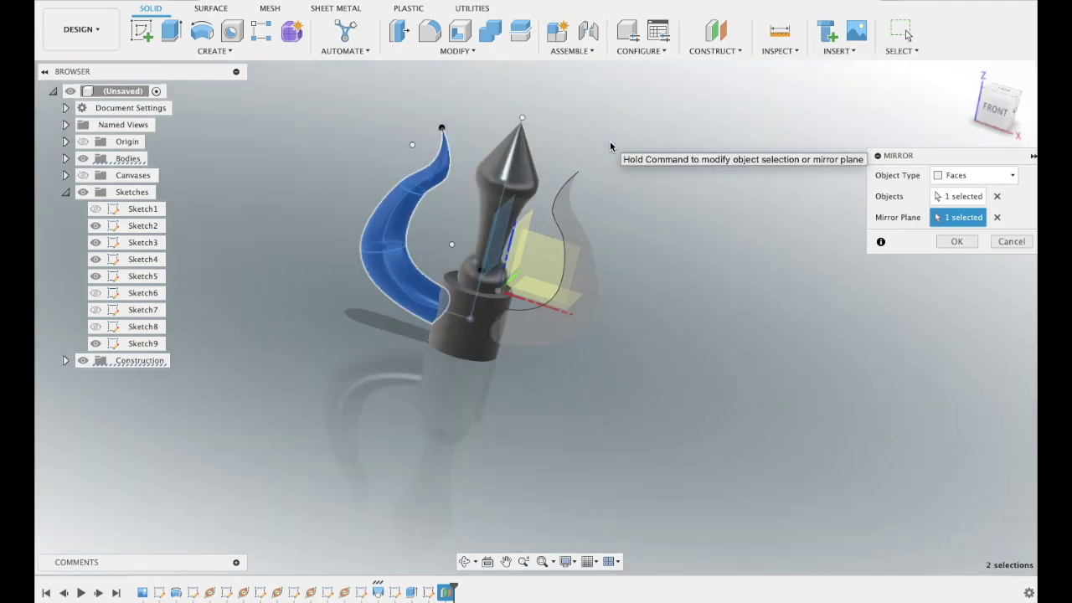
pyautogui.click(957, 242)
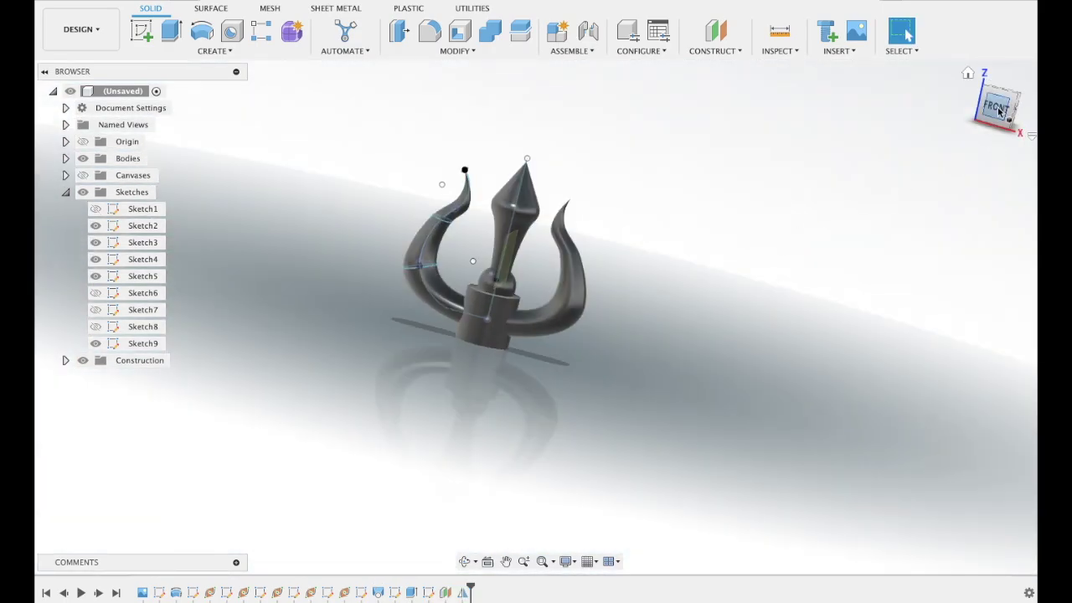
# - From the front view, sketch a center-to-center slot across the collar and finish the sketch
pyautogui.click(999, 112)
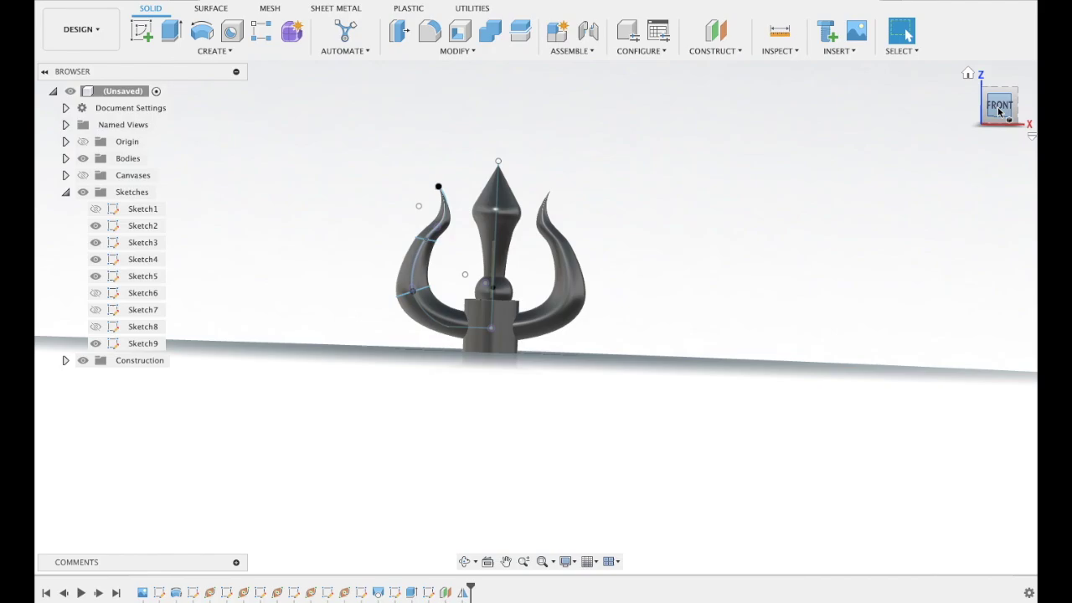
pyautogui.click(142, 31)
pyautogui.click(482, 335)
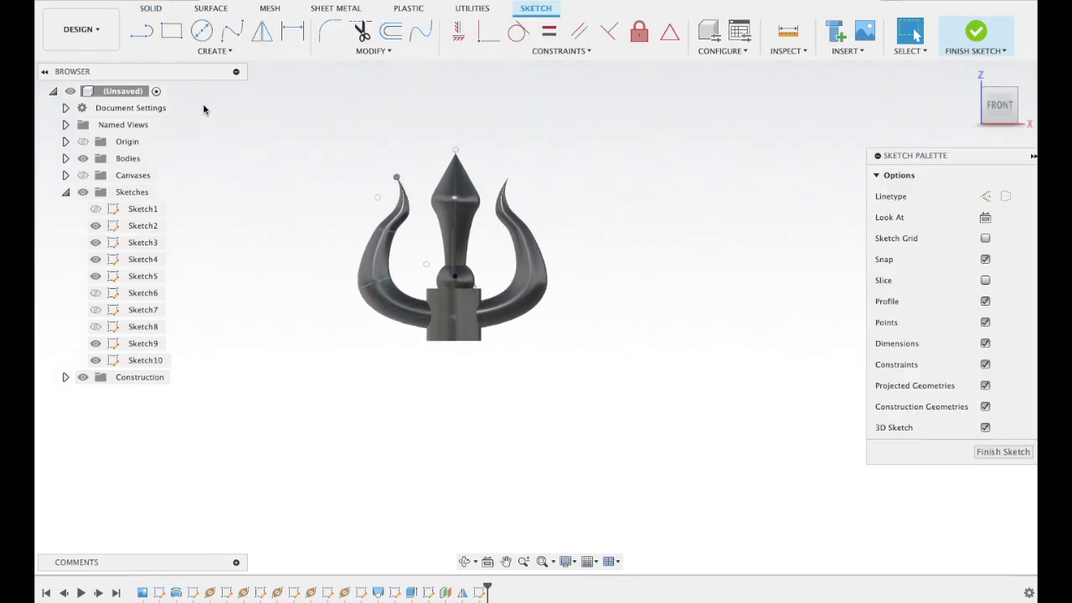
pyautogui.click(187, 52)
pyautogui.moveTo(149, 155)
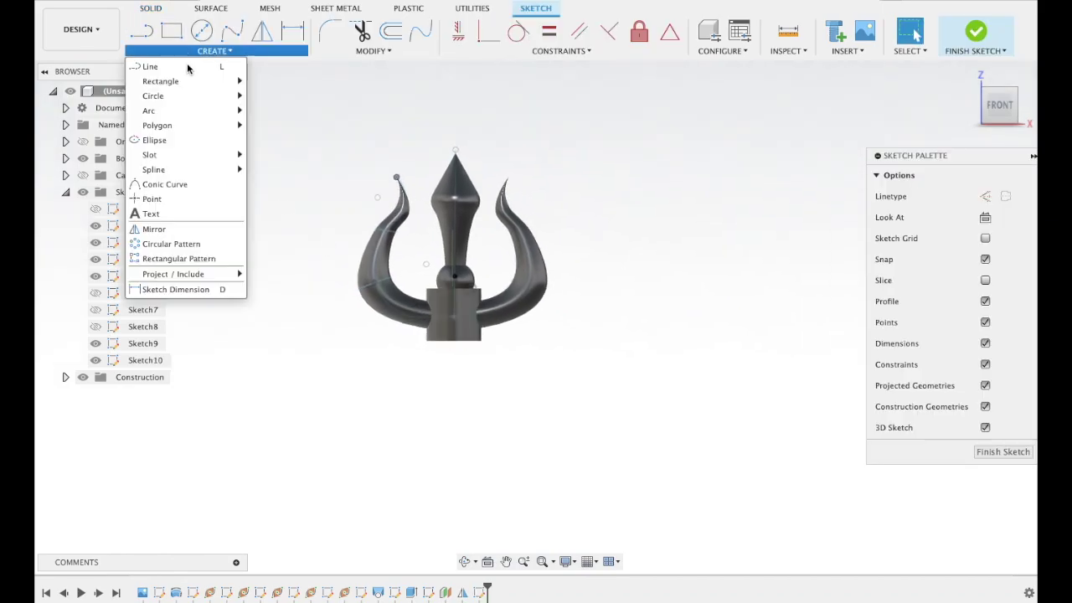
pyautogui.click(276, 155)
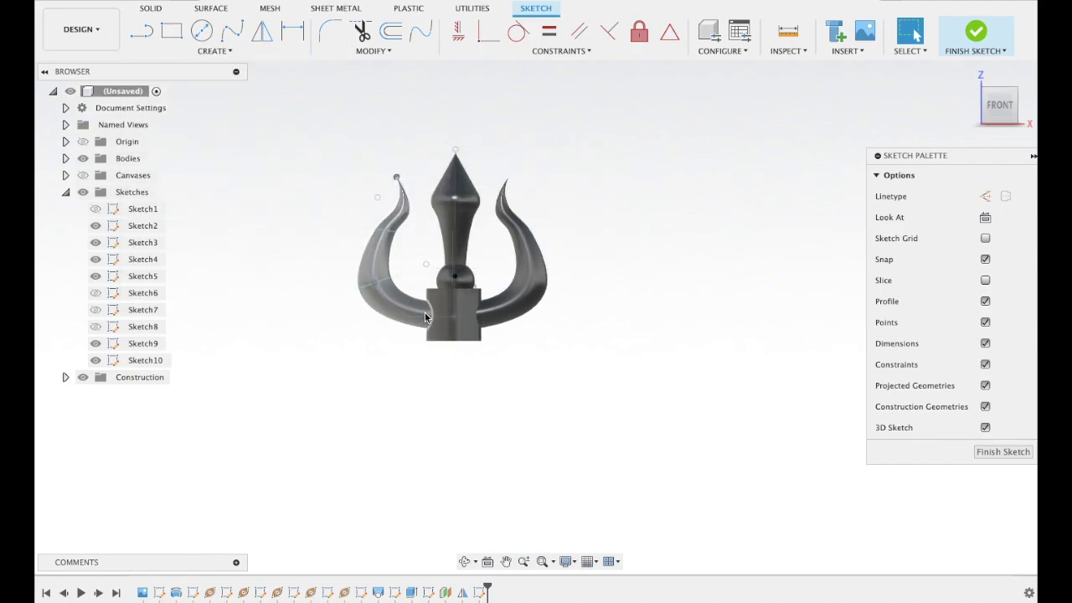
pyautogui.click(425, 321)
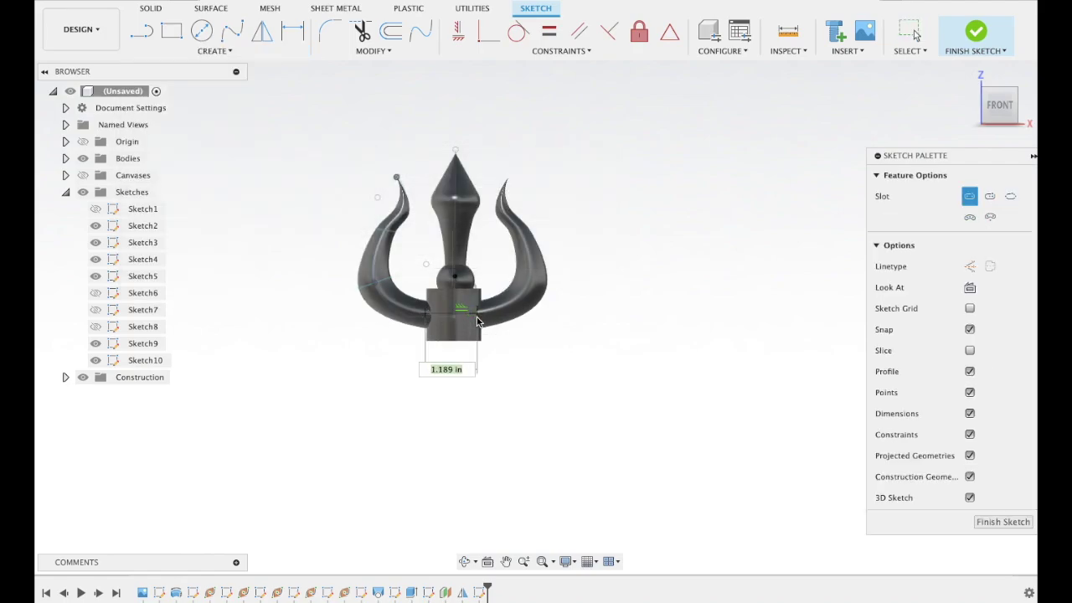
pyautogui.click(480, 321)
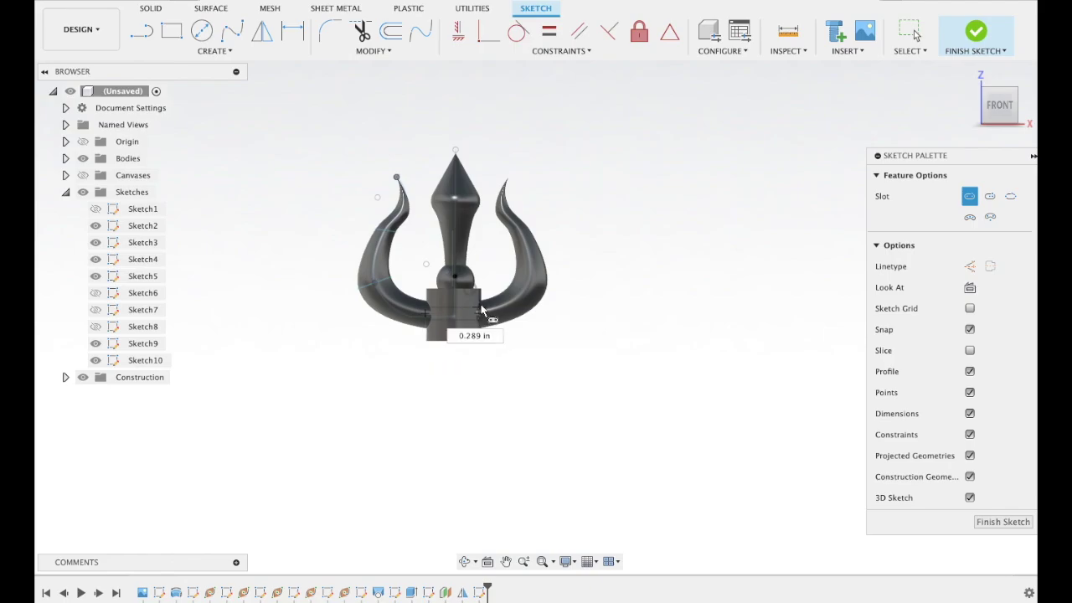
pyautogui.click(482, 308)
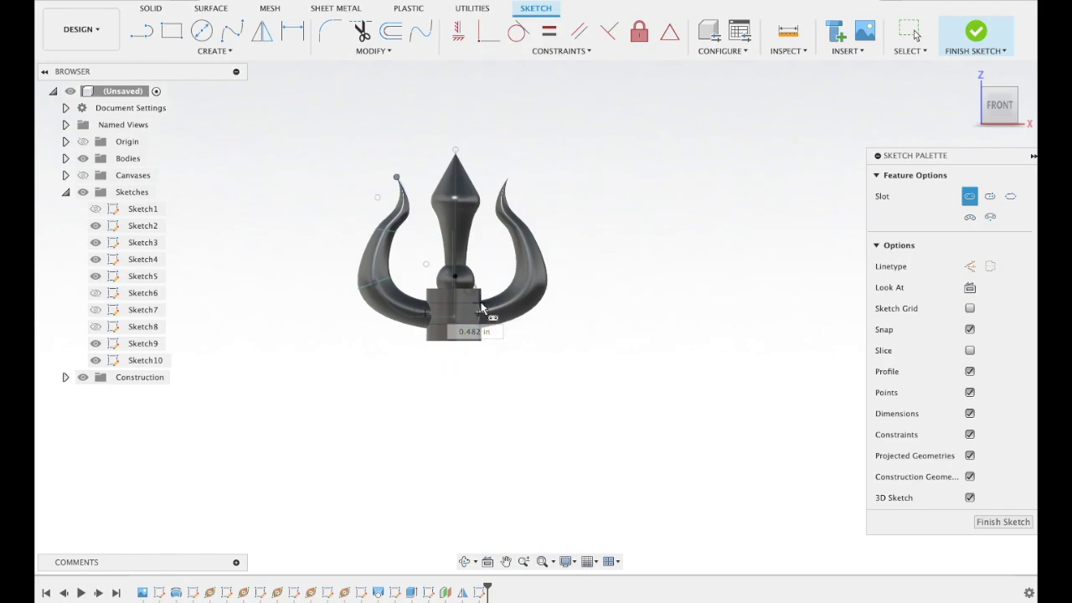
pyautogui.click(962, 43)
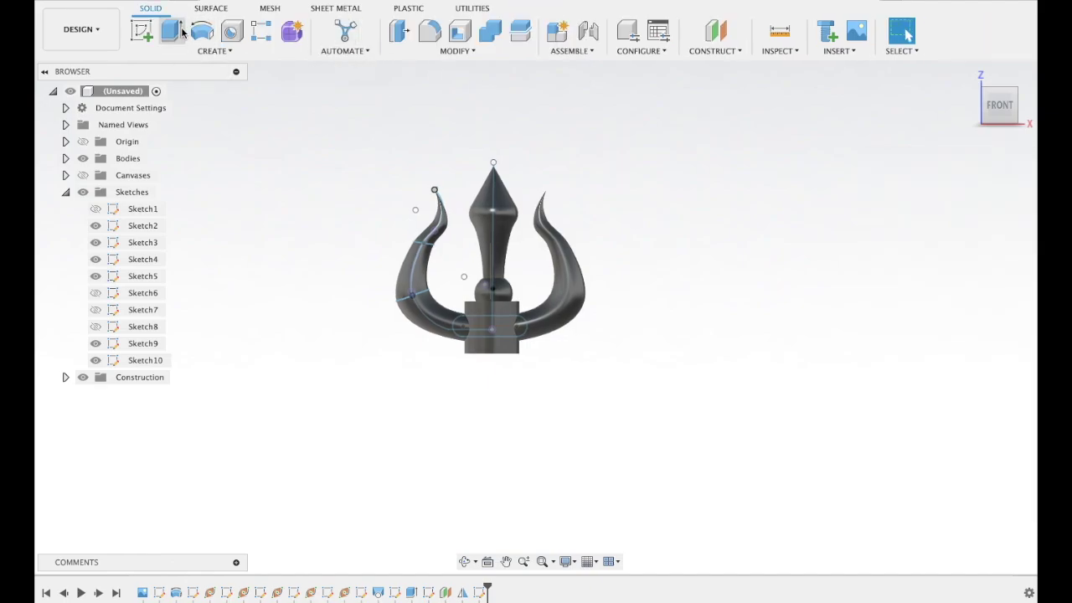
# - Extrude the slot profile symmetrically 0.50 in as a Join to the body
pyautogui.click(171, 32)
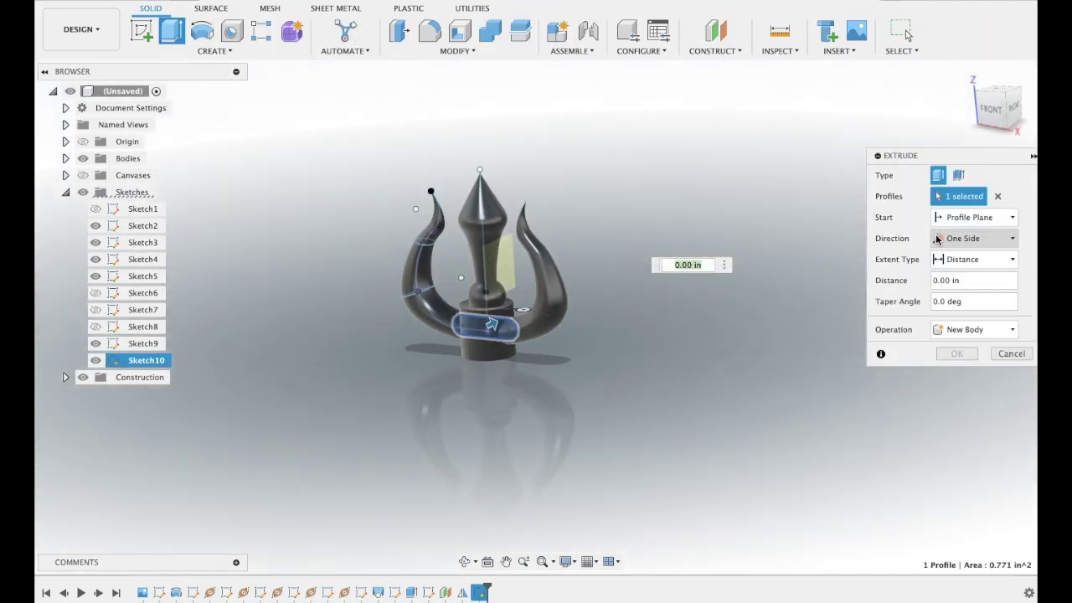
pyautogui.click(972, 237)
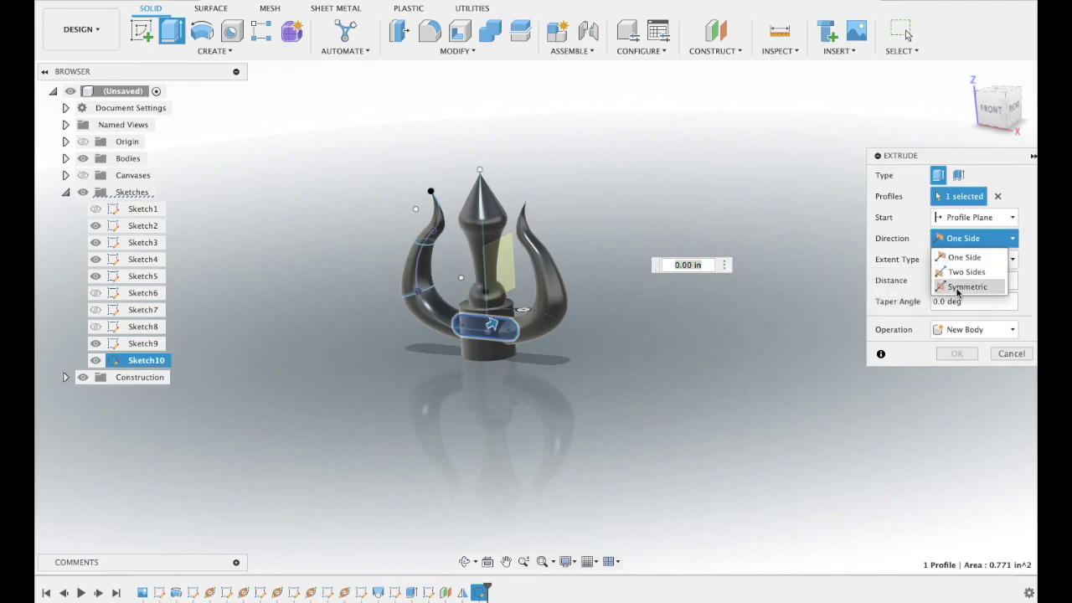
pyautogui.click(963, 287)
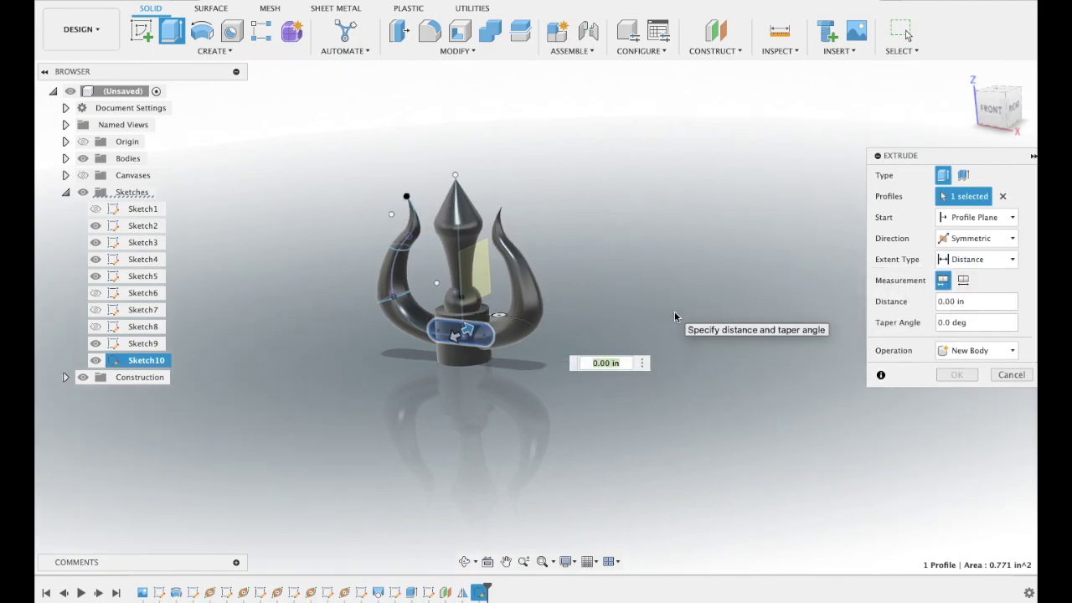
pyautogui.moveTo(455, 337); pyautogui.dragTo(444, 342)
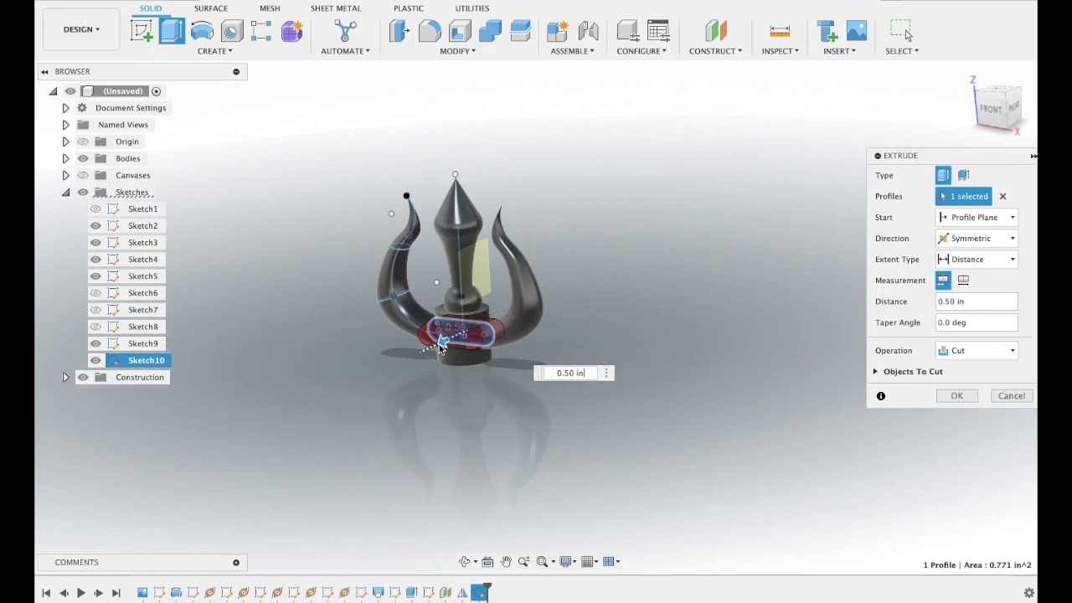
pyautogui.moveTo(441, 343); pyautogui.dragTo(442, 338)
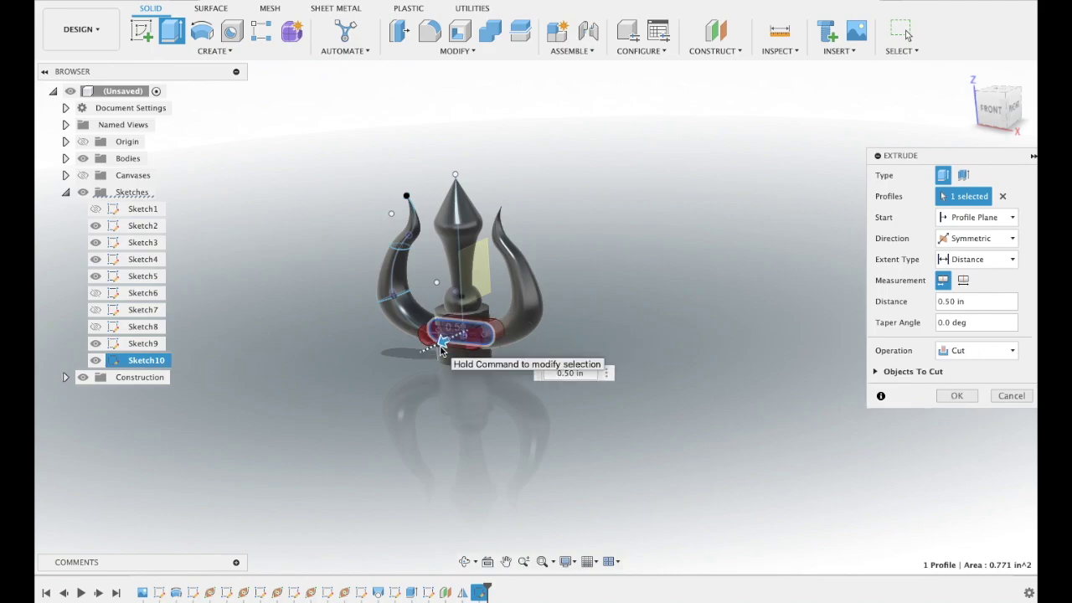
pyautogui.click(972, 352)
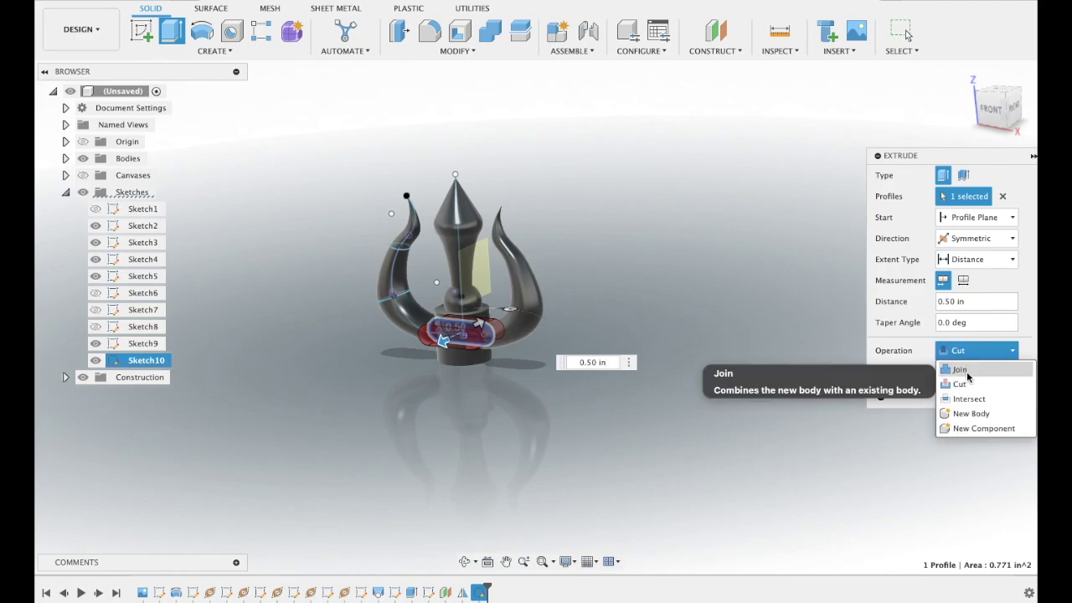
pyautogui.click(963, 369)
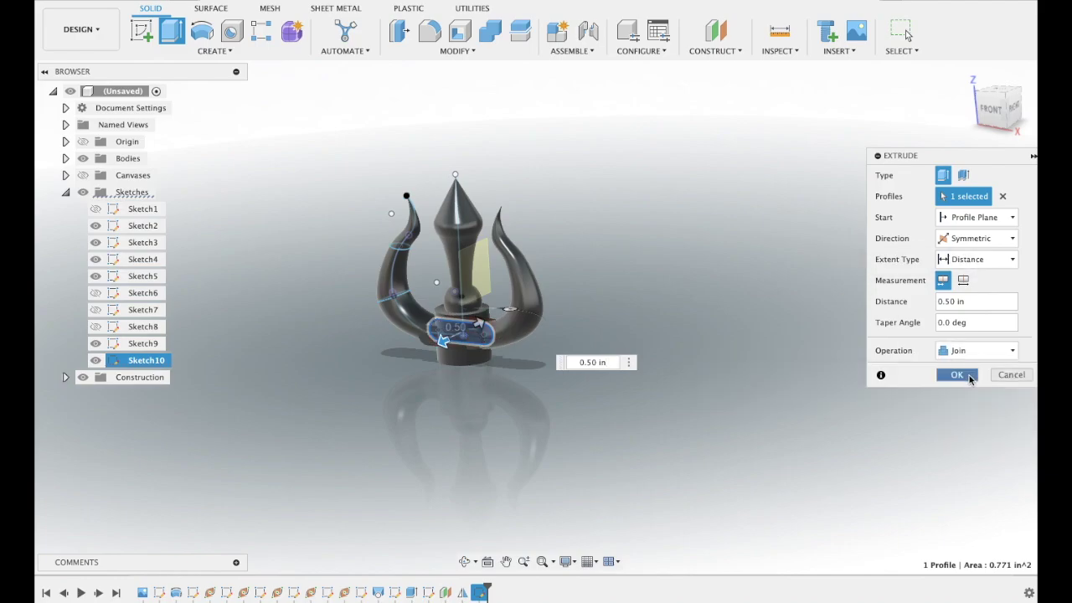
pyautogui.click(956, 374)
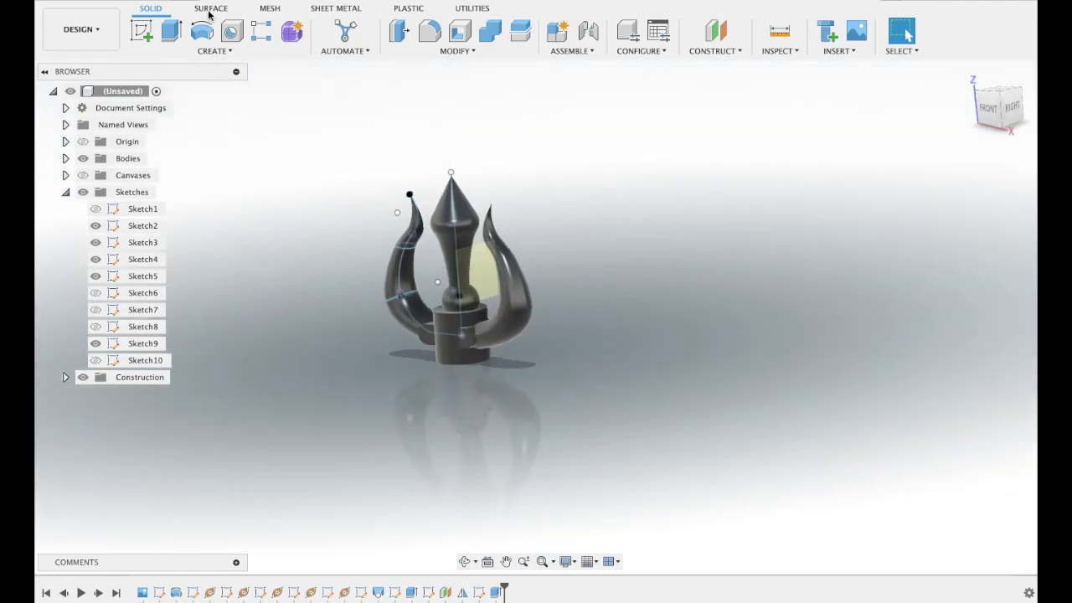
pyautogui.click(171, 31)
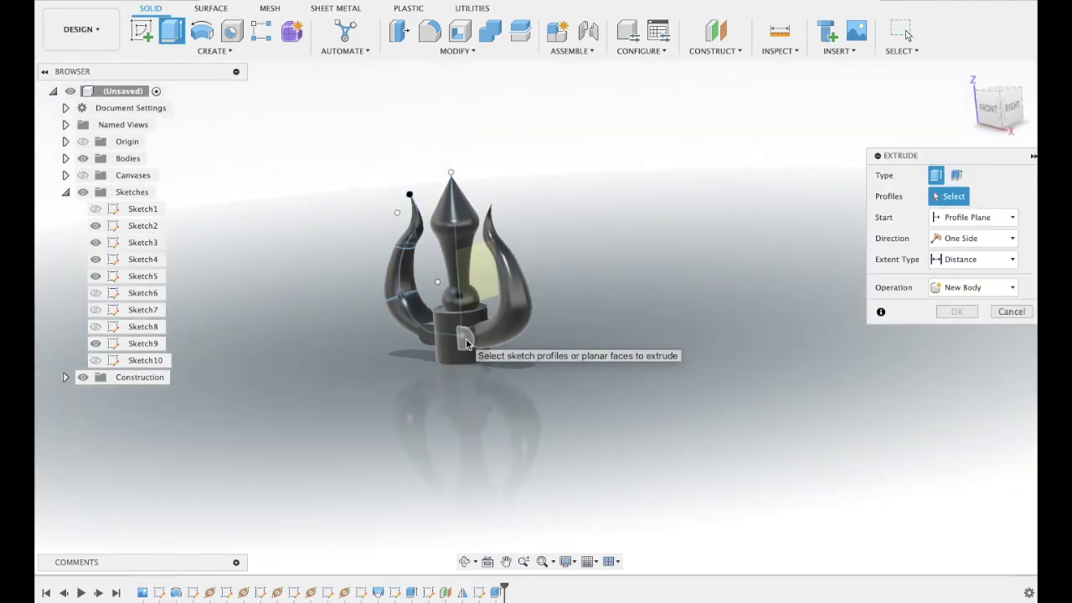
# - Extrude both end faces of the slot bar outward 0.50 in, joined to the body
pyautogui.click(466, 340)
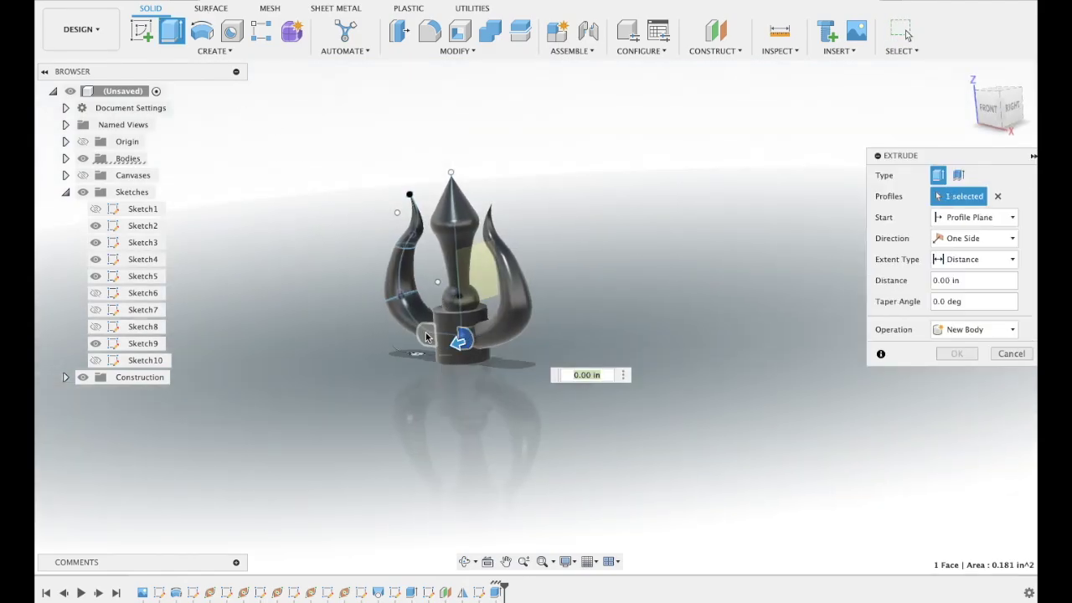
pyautogui.click(425, 337)
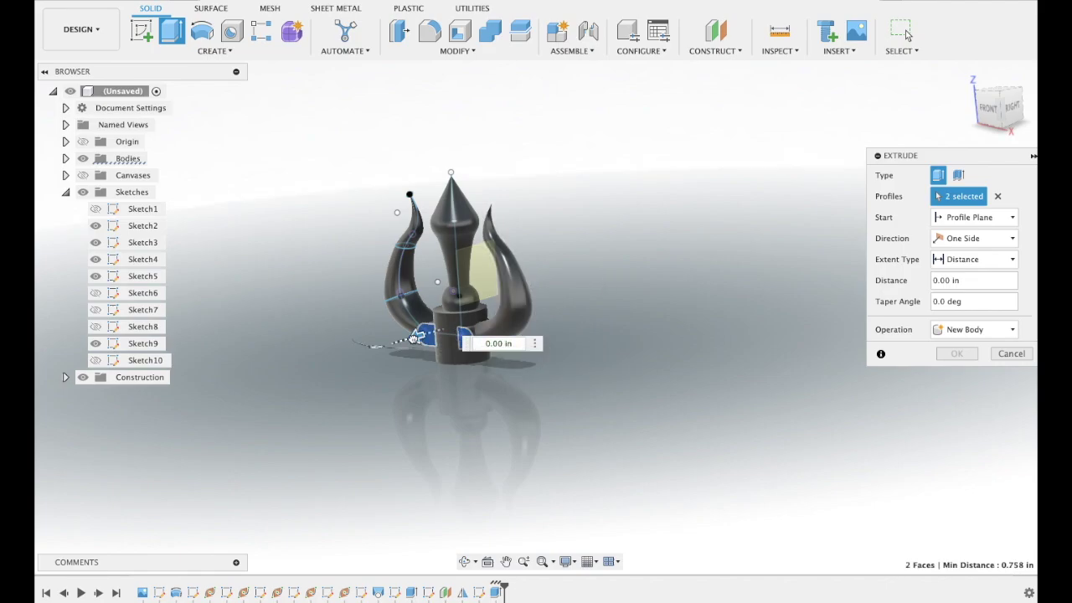
pyautogui.moveTo(417, 336); pyautogui.dragTo(402, 340)
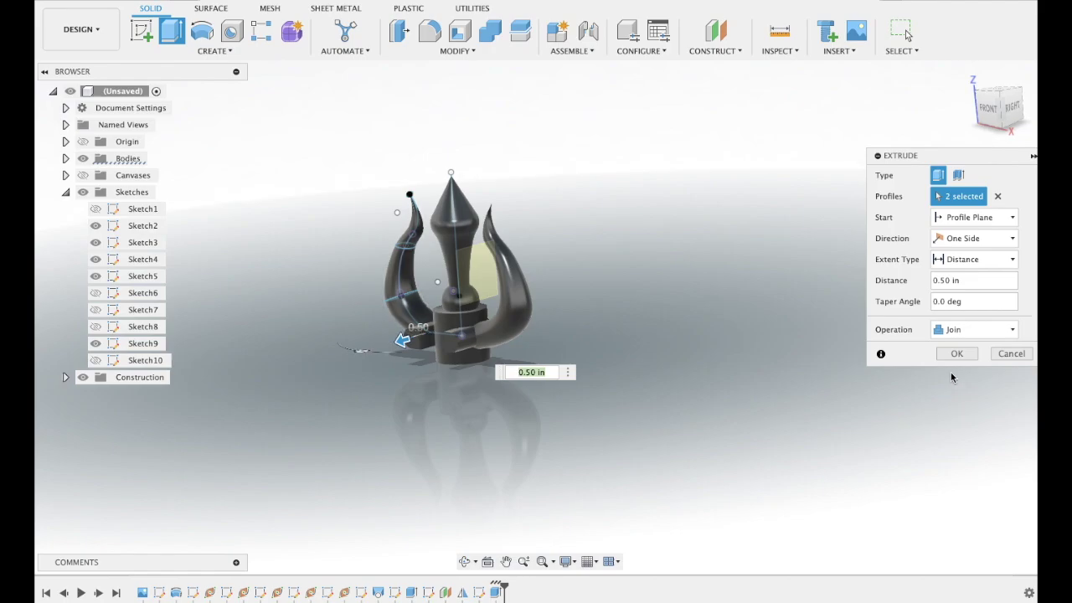
pyautogui.click(951, 358)
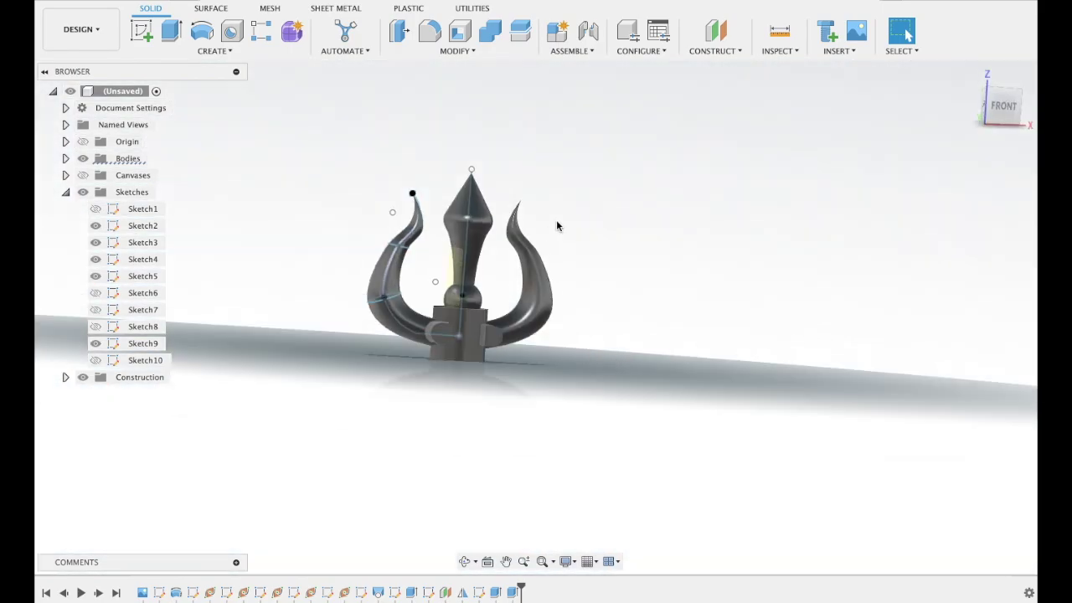
# - Attempt a fillet on the collar's top and bottom edges, cancel it, and hide all sketches
pyautogui.click(482, 310)
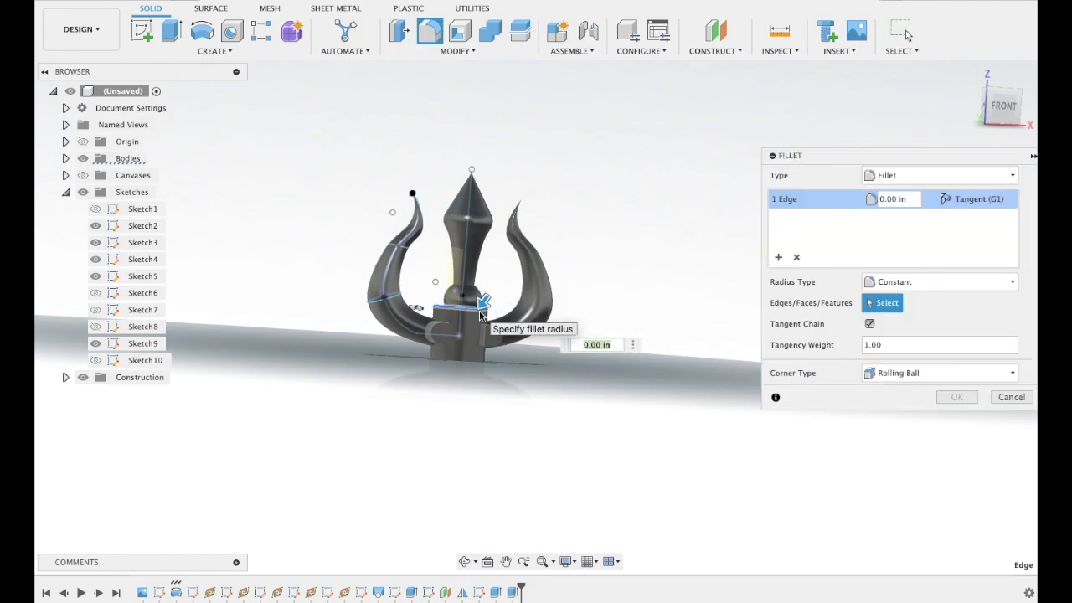
pyautogui.click(469, 365)
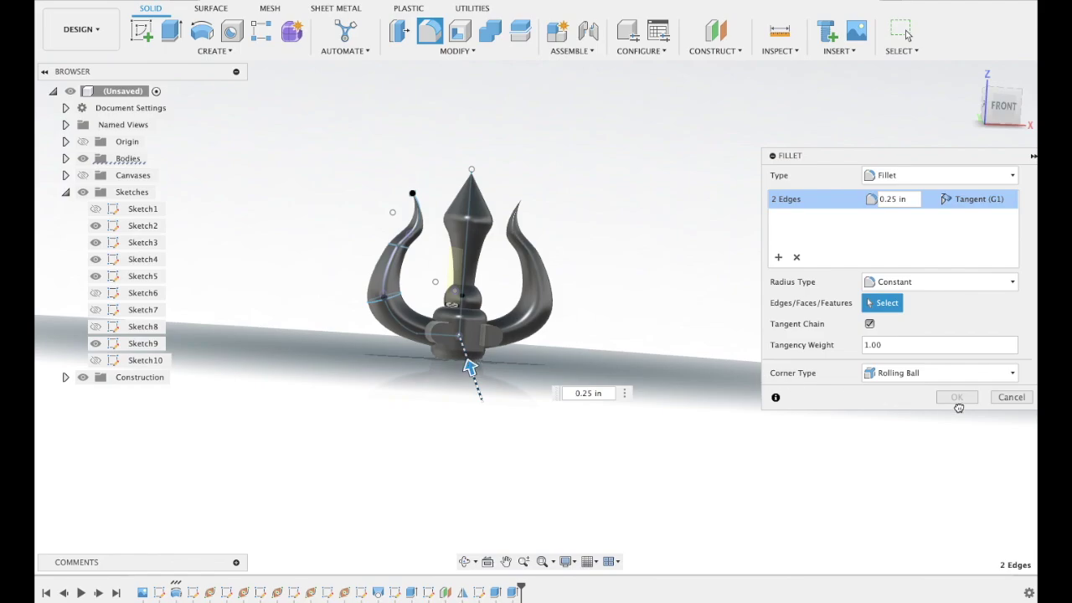
pyautogui.write('1')
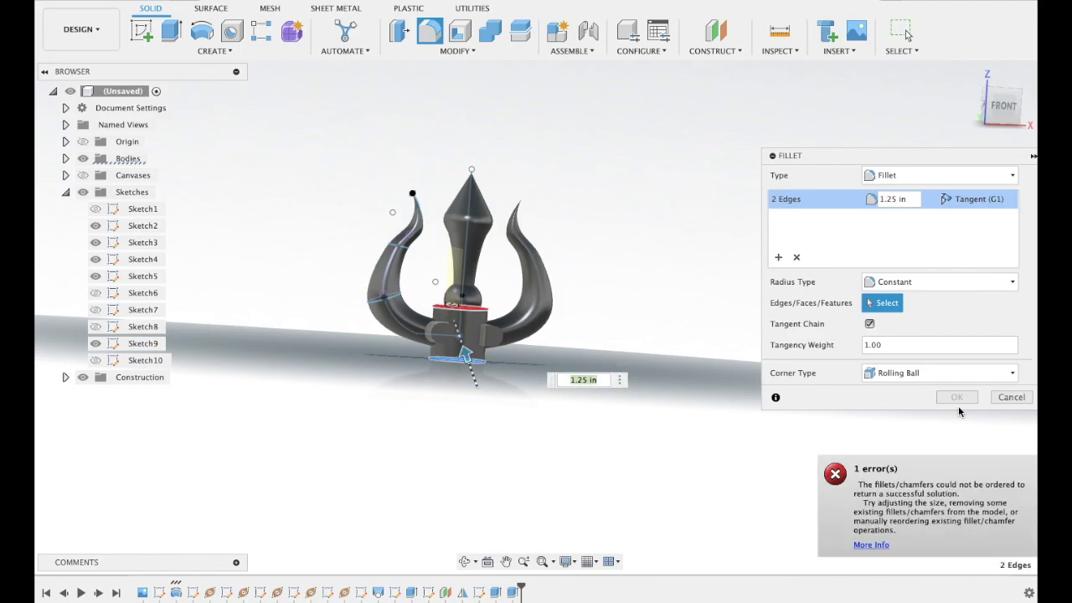
pyautogui.click(1018, 396)
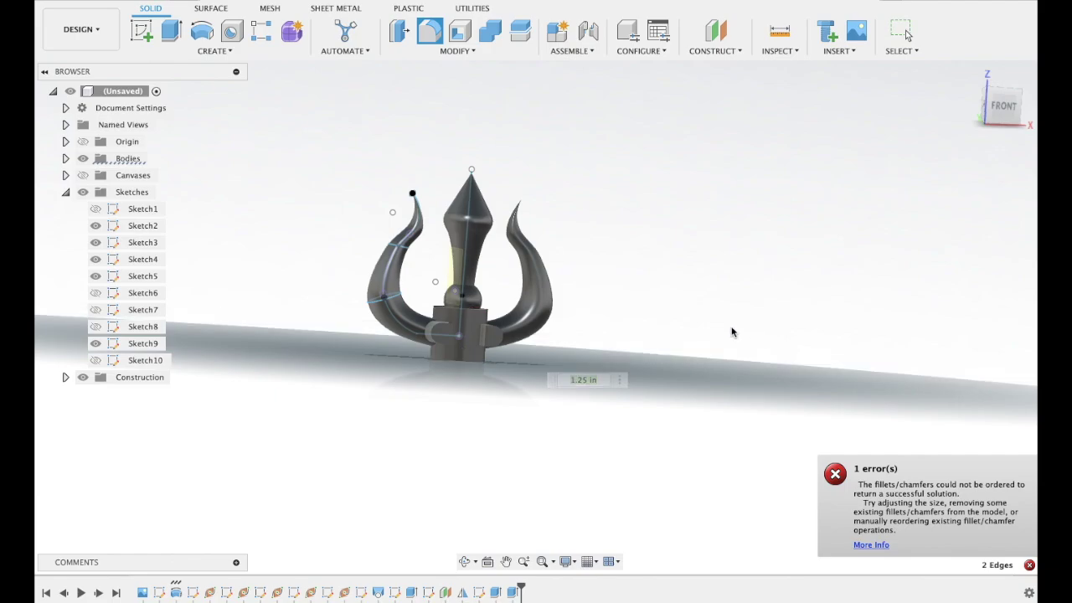
pyautogui.click(83, 192)
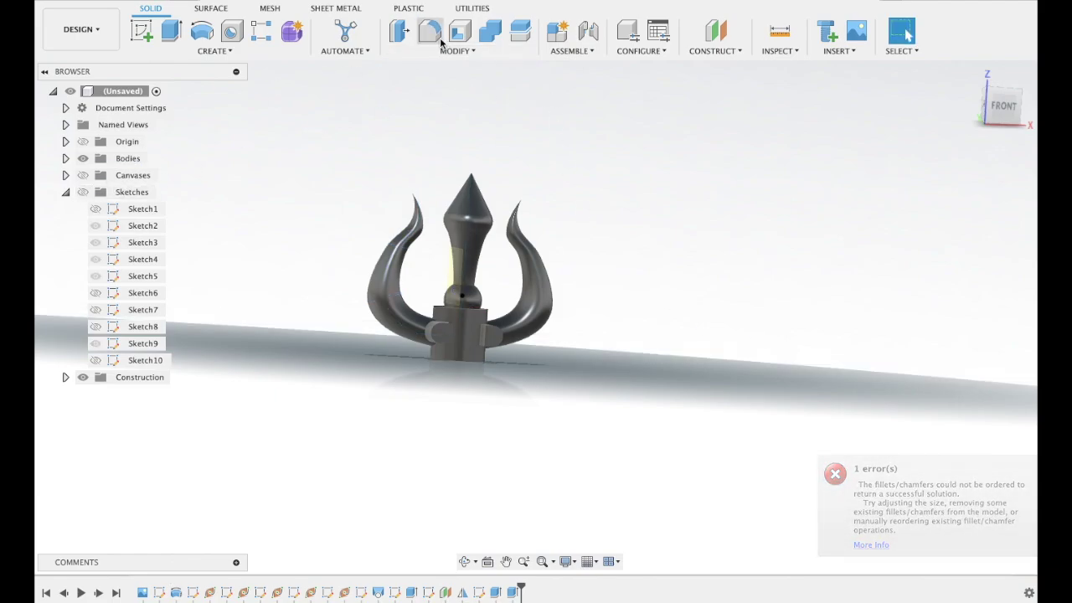
# - Fillet the collar block's top and bottom edges with a 0.25 in radius
pyautogui.press('f')
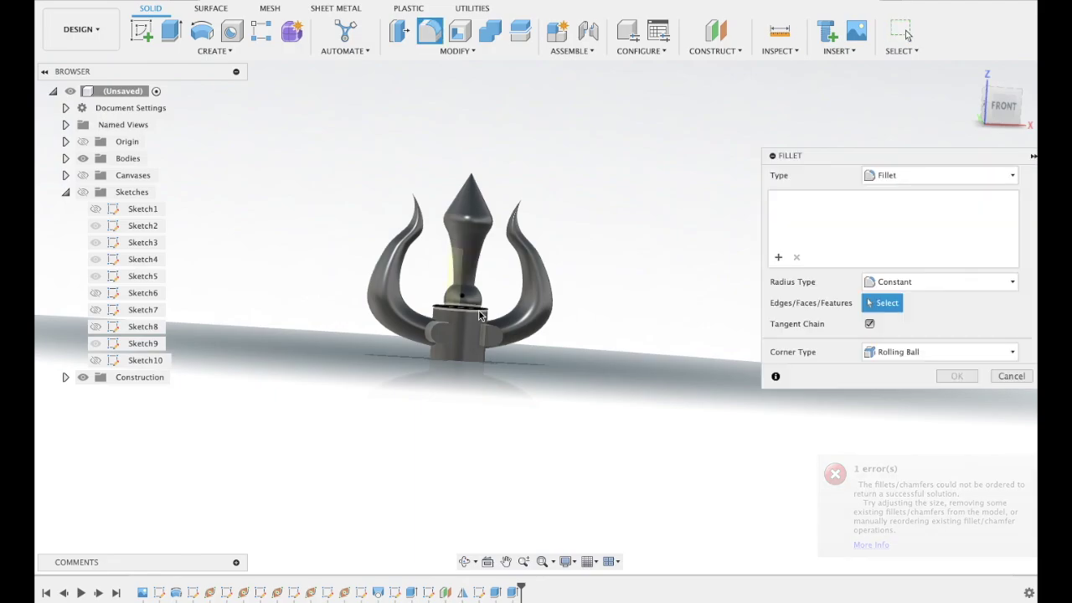
pyautogui.click(474, 308)
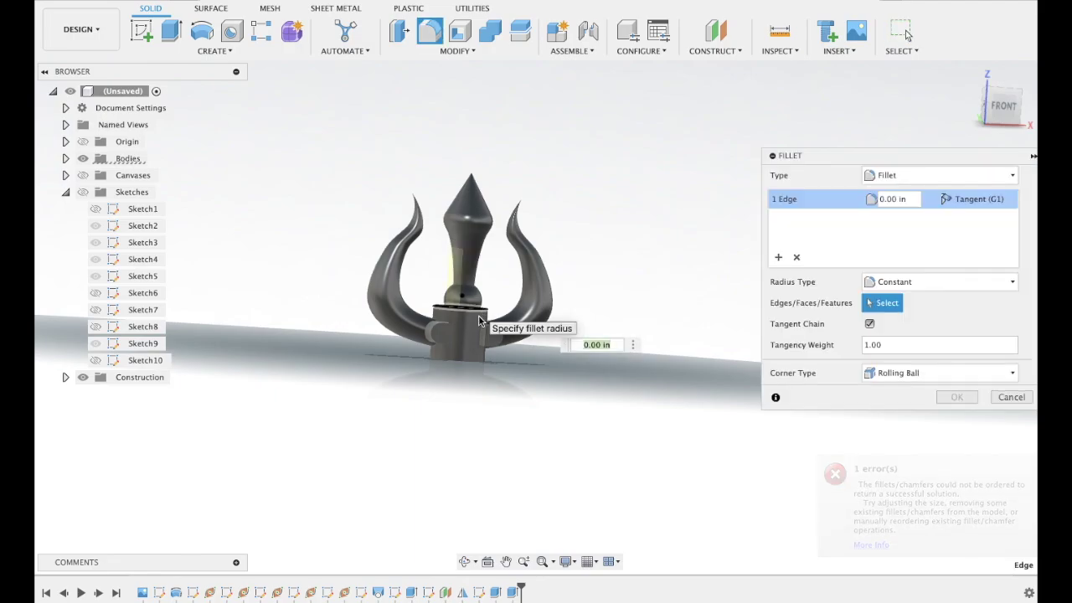
pyautogui.click(483, 368)
pyautogui.moveTo(482, 372); pyautogui.dragTo(476, 368)
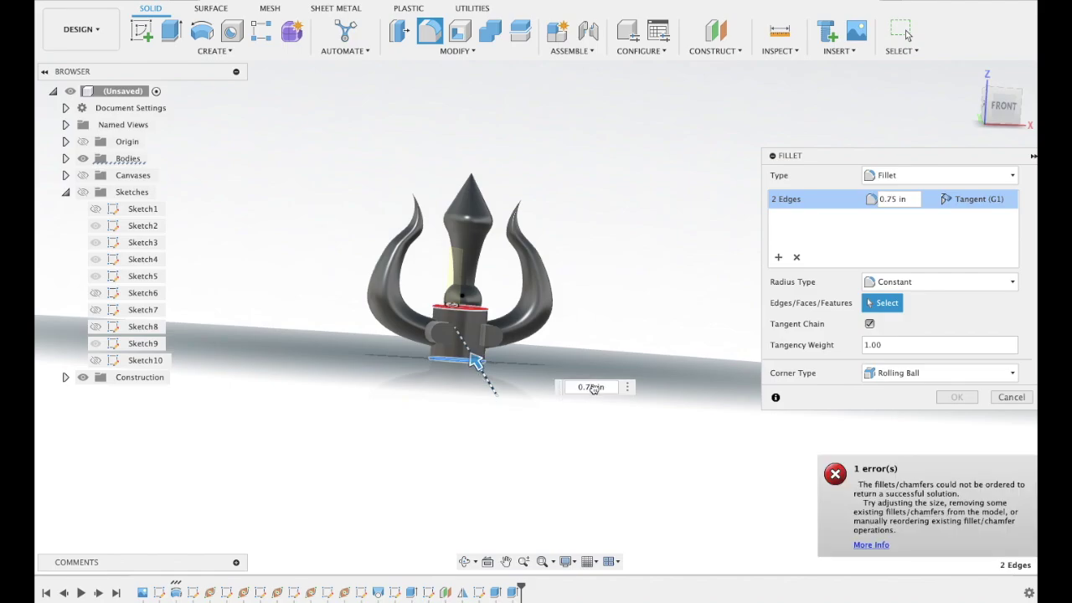
pyautogui.moveTo(474, 362); pyautogui.dragTo(479, 369)
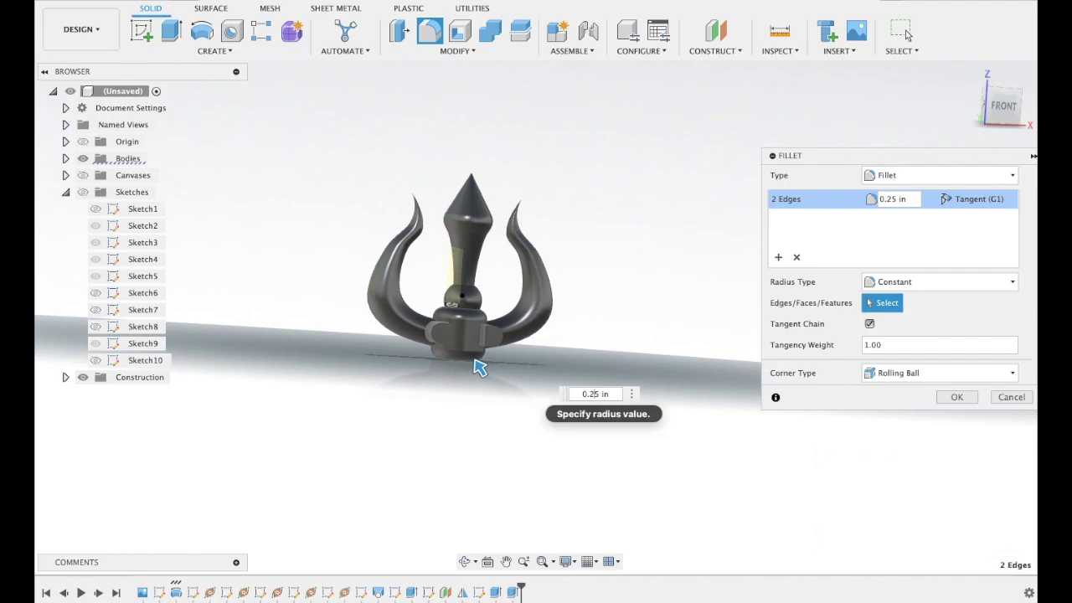
pyautogui.write('1')
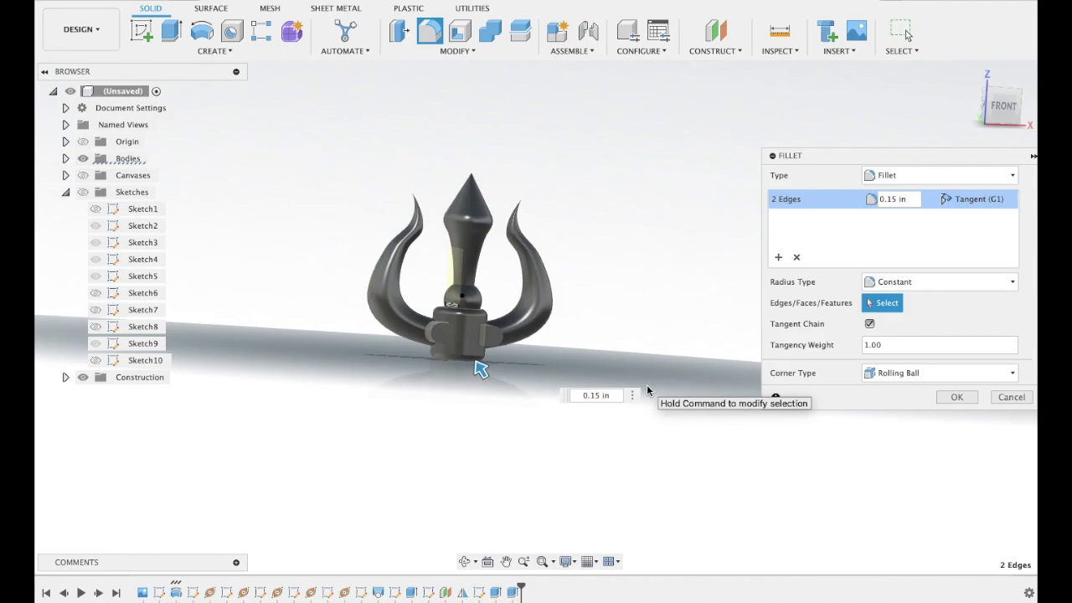
pyautogui.write('0.25')
pyautogui.press('Return')
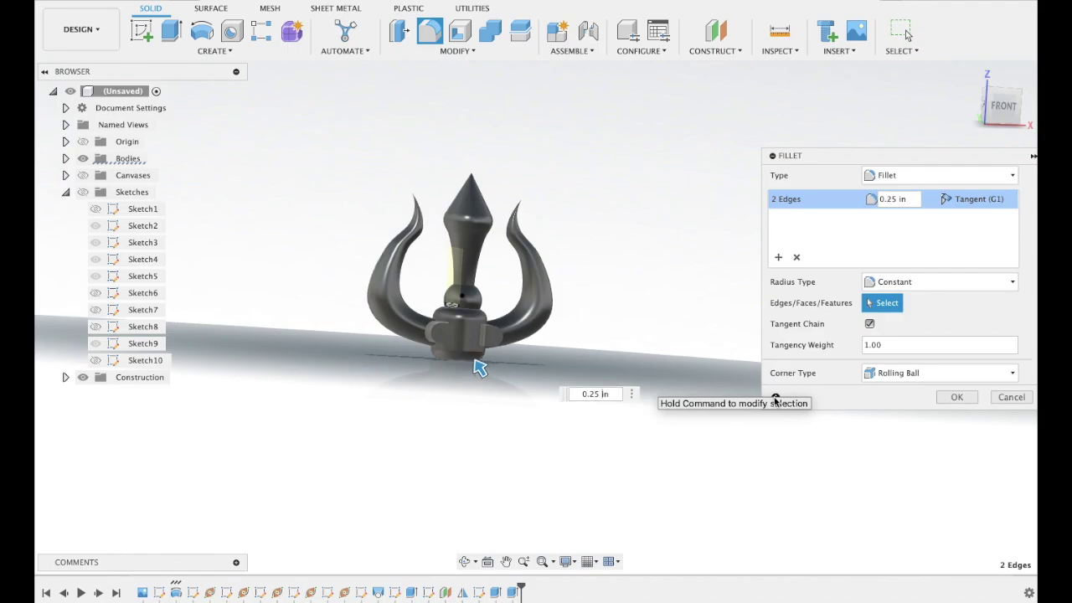
pyautogui.click(949, 397)
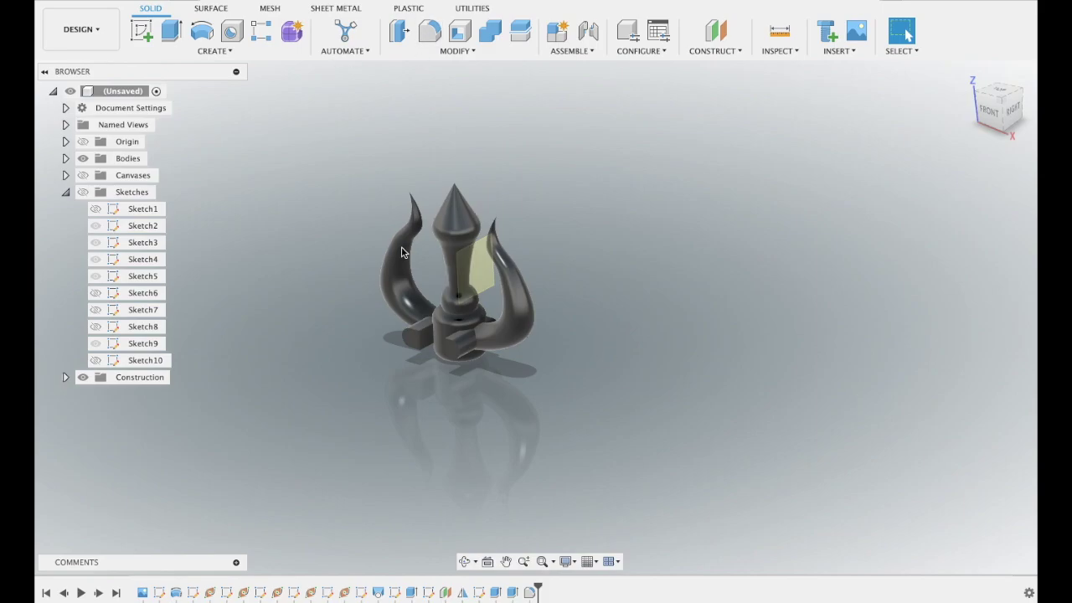
# - Cut both crossbar block end faces back 0.40 in
pyautogui.scroll(3, 401, 251)
pyautogui.scroll(3, 401, 251)
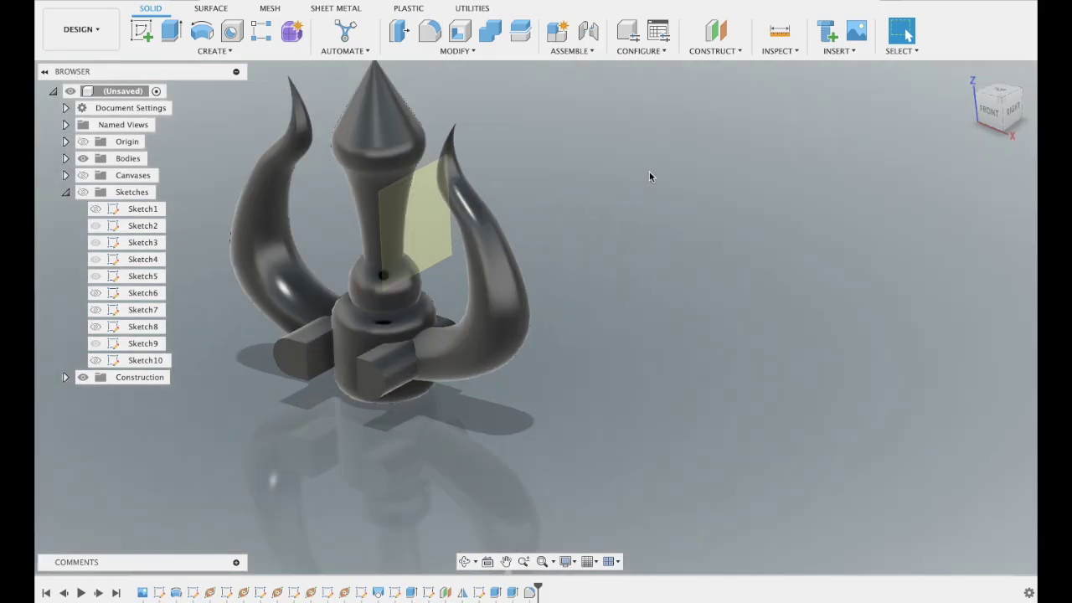
pyautogui.click(171, 31)
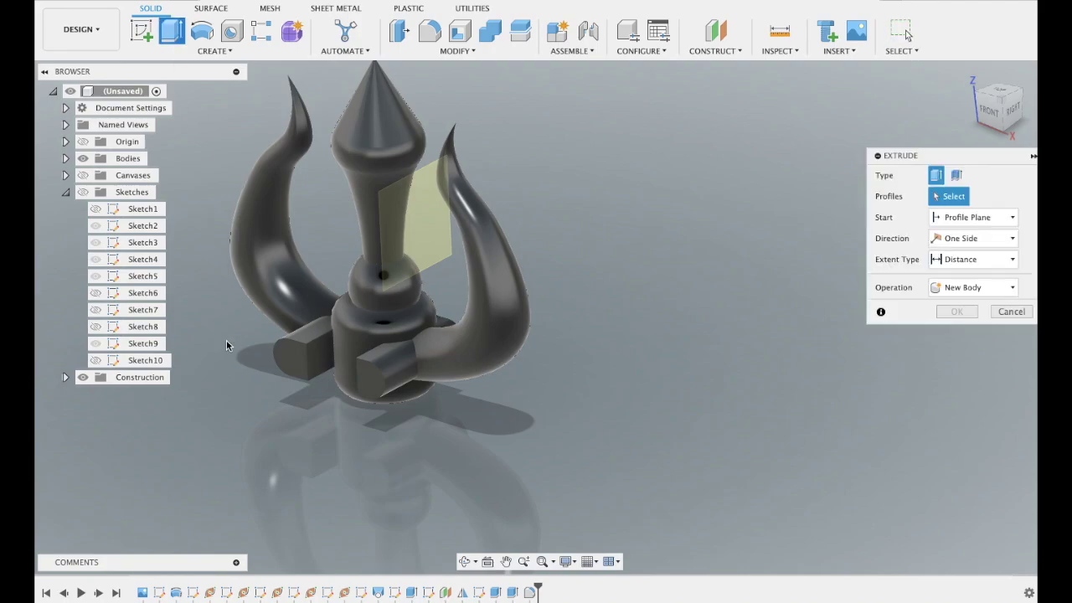
pyautogui.click(300, 371)
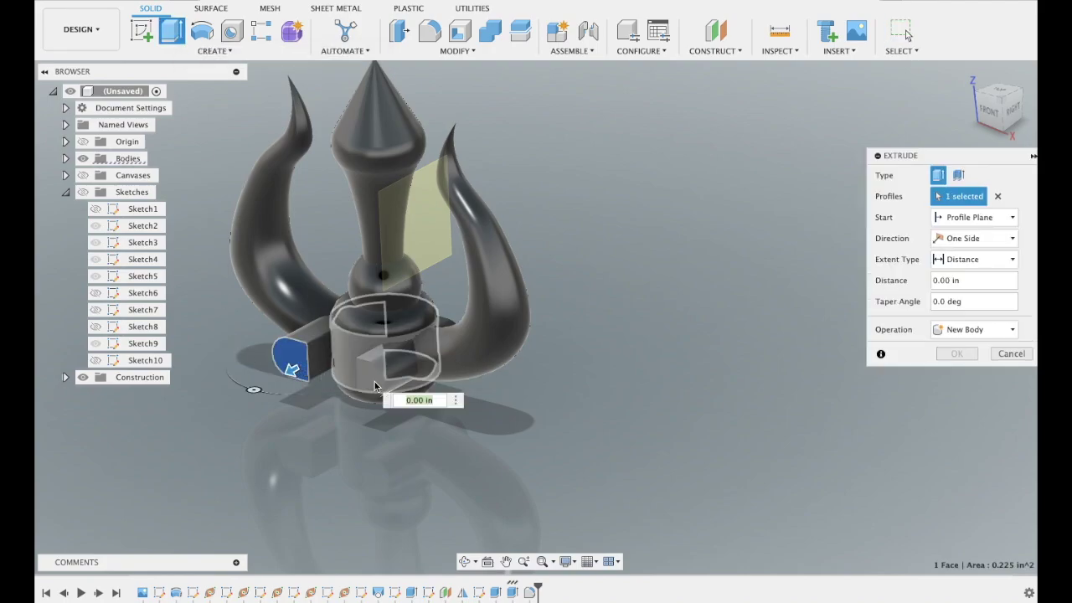
pyautogui.click(360, 385)
pyautogui.moveTo(364, 384); pyautogui.dragTo(378, 374)
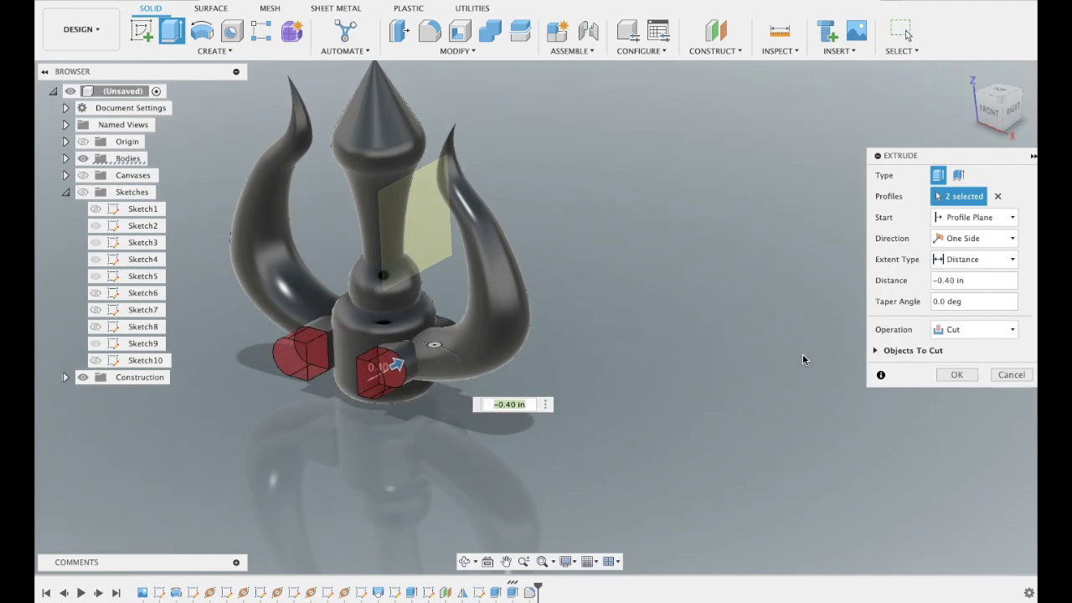
pyautogui.click(970, 374)
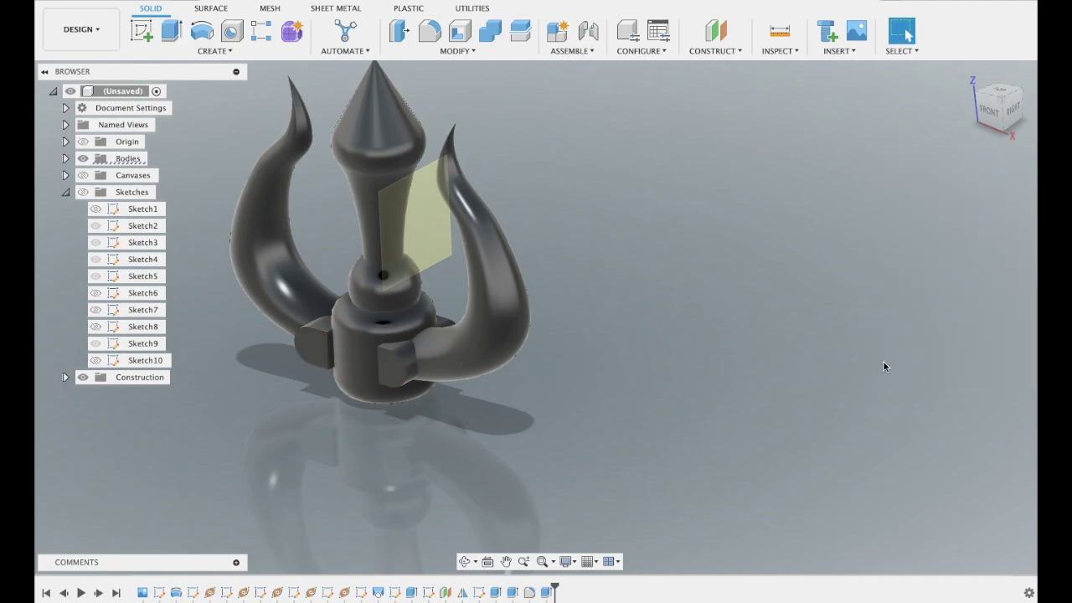
pyautogui.keyDown('shift'); pyautogui.moveTo(779, 298); pyautogui.dragTo(780, 293, button='middle'); pyautogui.keyUp('shift')
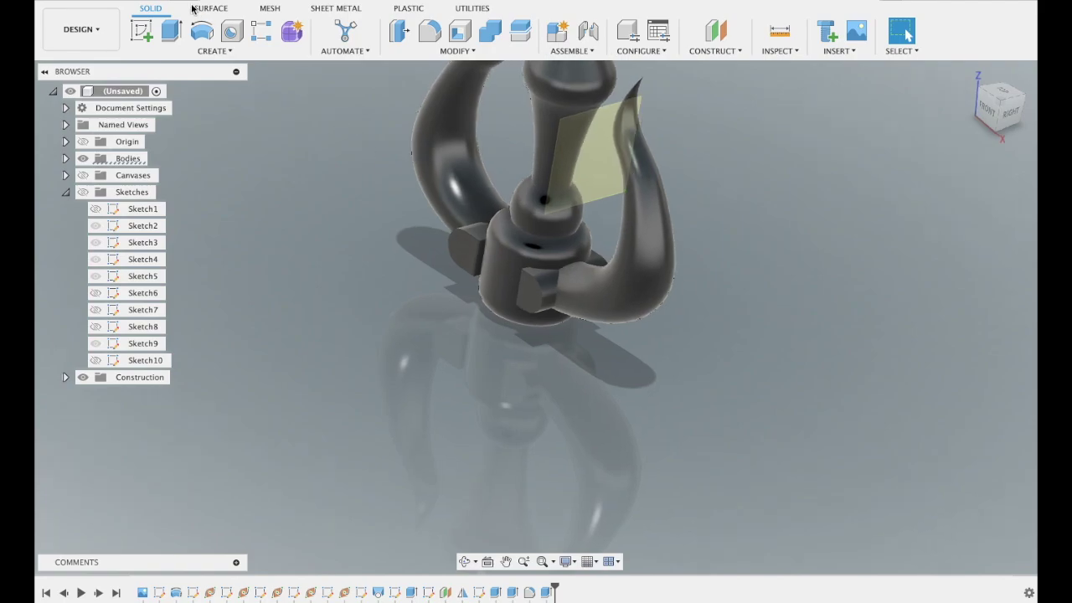
# - Extrude the small collar sketch profile 0.90 in and join it to the body
pyautogui.click(171, 31)
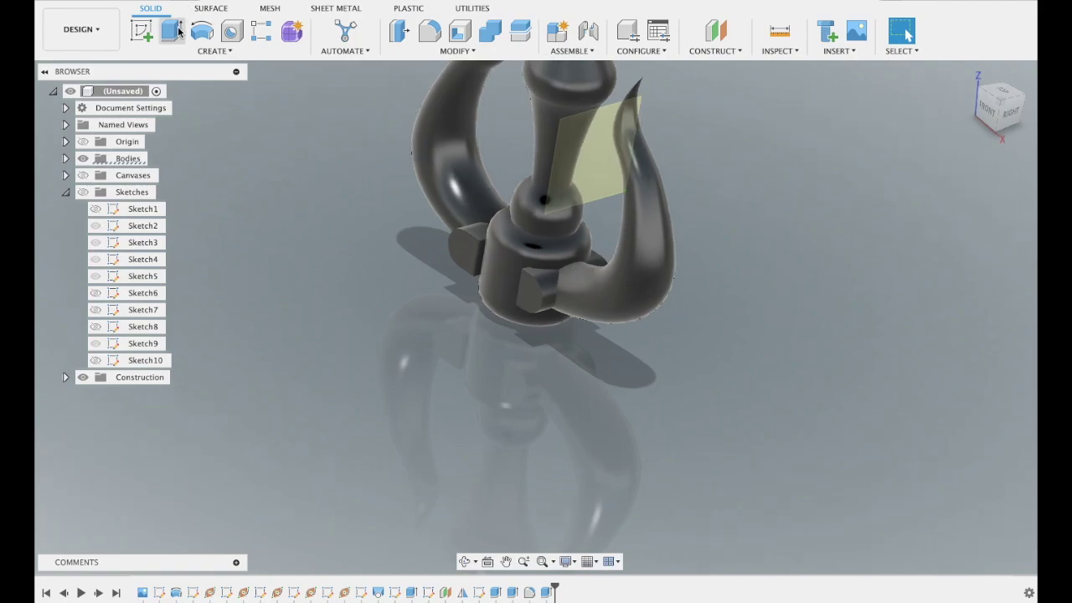
pyautogui.click(482, 256)
pyautogui.moveTo(494, 263); pyautogui.dragTo(540, 295)
pyautogui.keyDown('shift'); pyautogui.moveTo(540, 295); pyautogui.dragTo(534, 289, button='middle'); pyautogui.keyUp('shift')
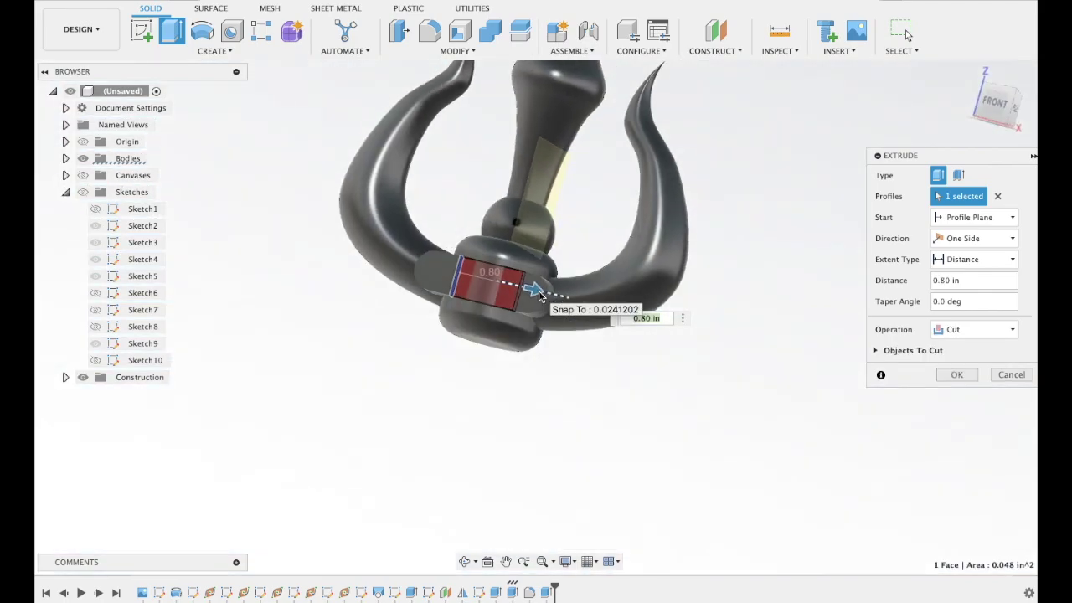
pyautogui.moveTo(535, 290); pyautogui.dragTo(546, 290)
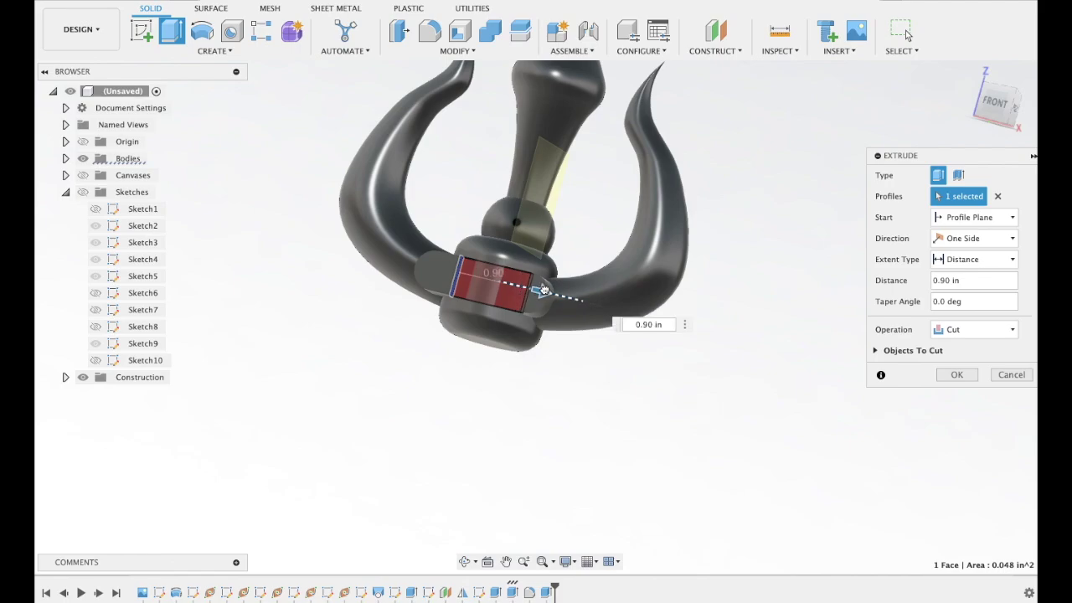
pyautogui.click(974, 329)
pyautogui.click(950, 350)
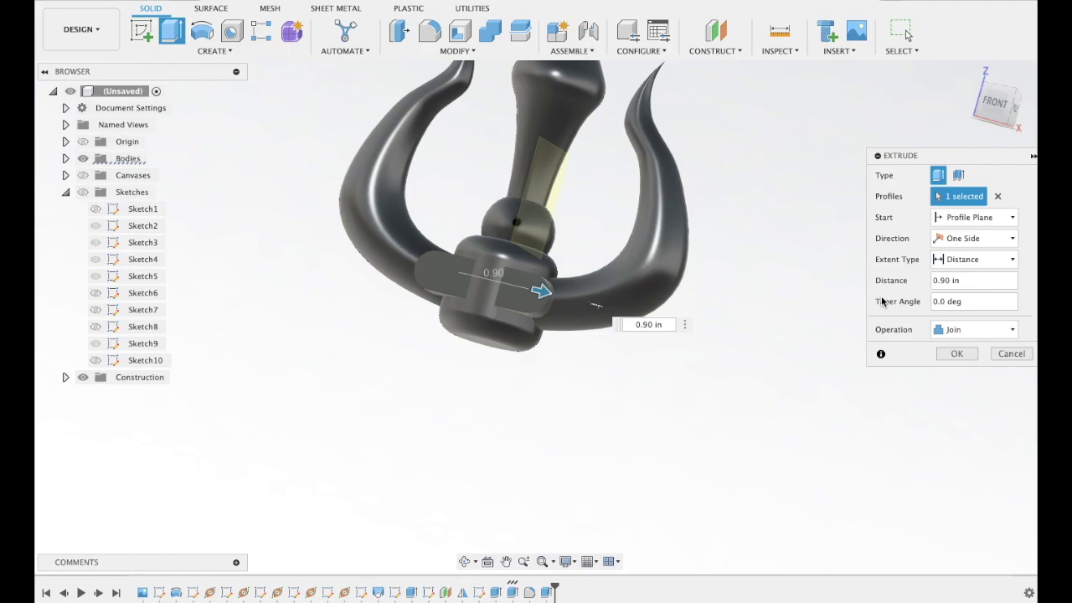
pyautogui.click(958, 353)
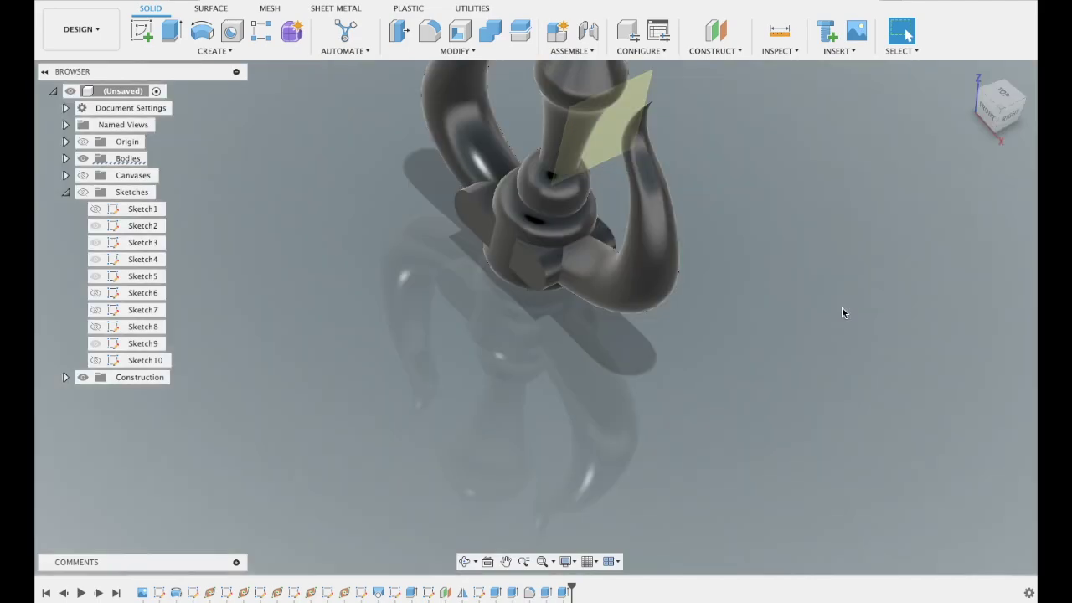
pyautogui.click(481, 215)
pyautogui.press('f')
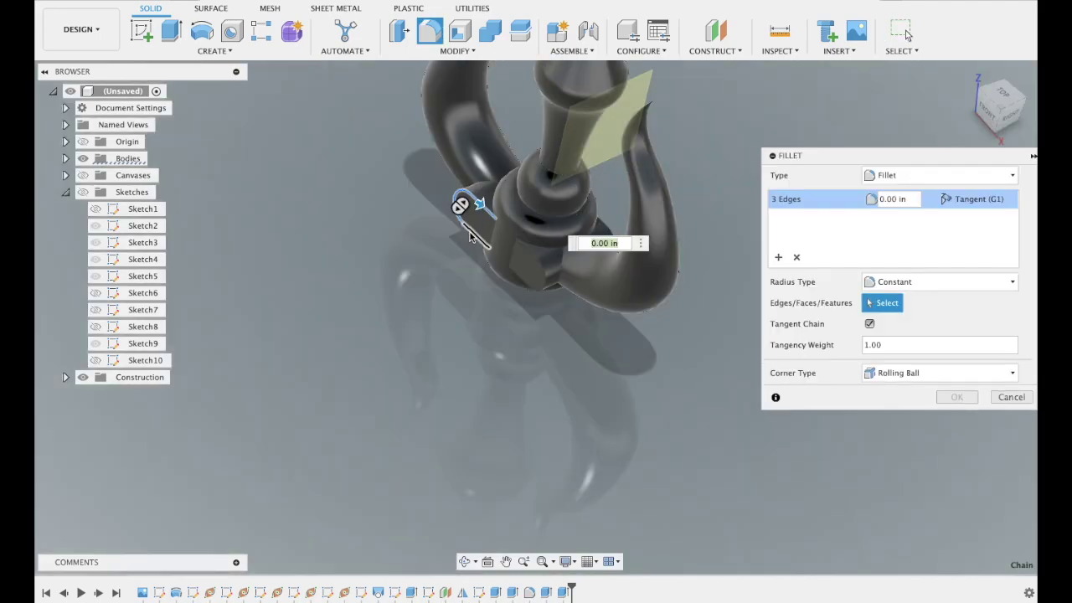
pyautogui.click(473, 231)
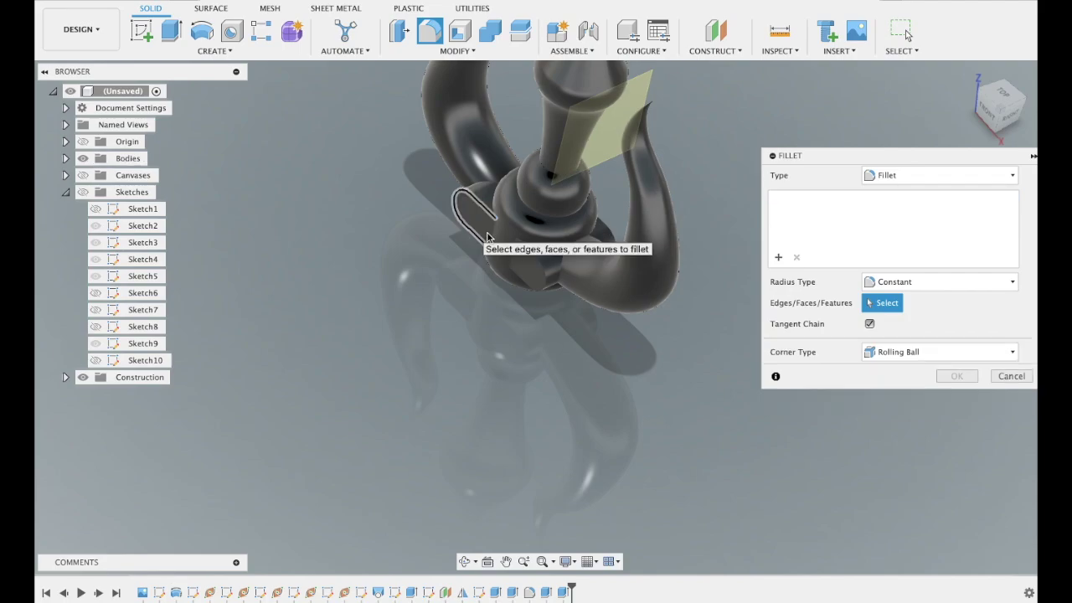
pyautogui.click(537, 262)
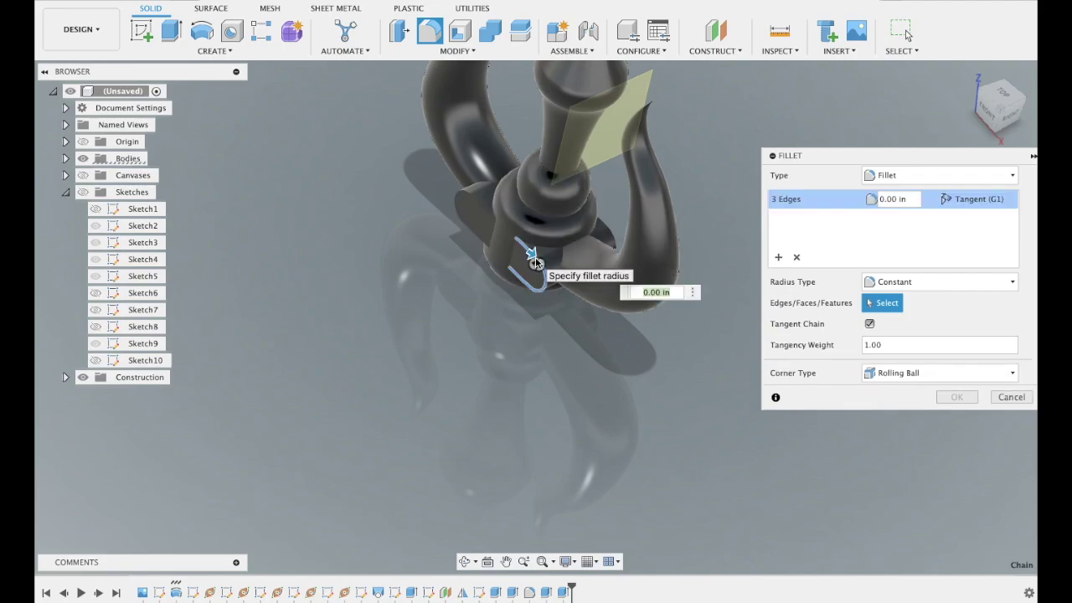
pyautogui.write('0.15')
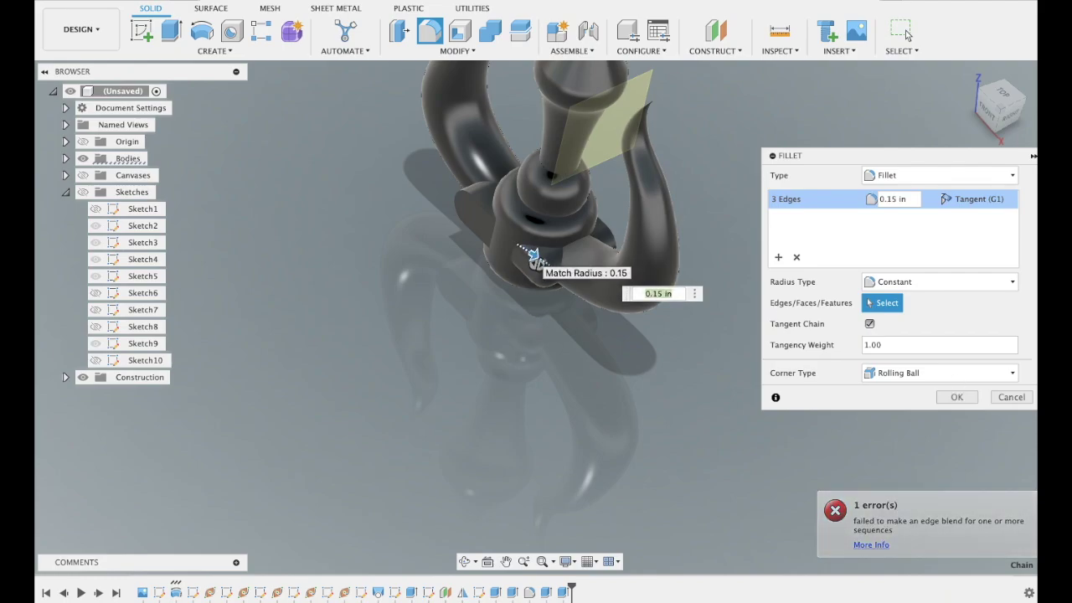
pyautogui.click(1016, 398)
pyautogui.press('F6')
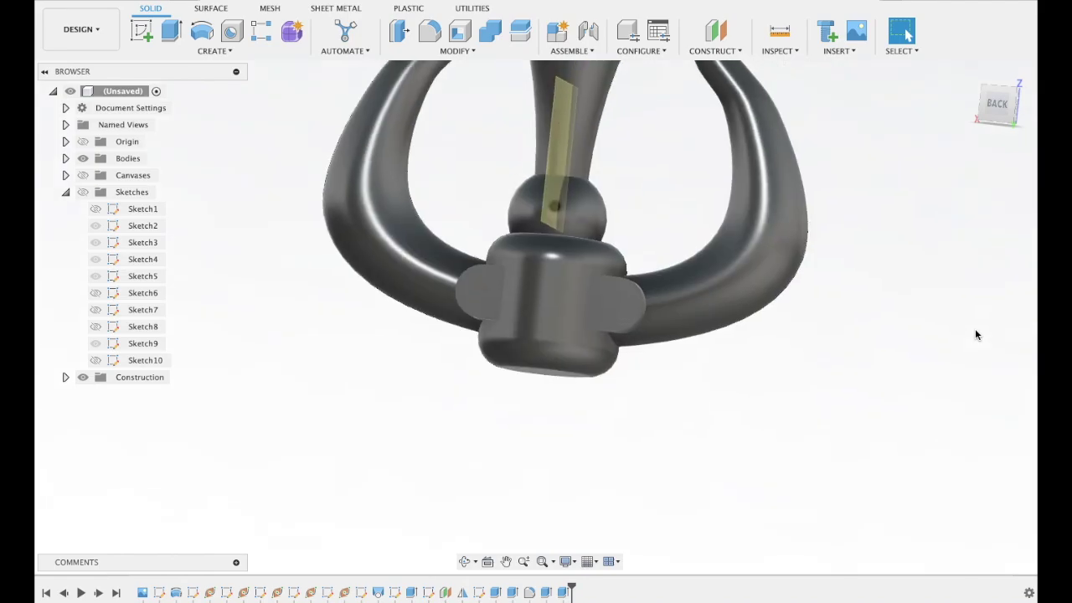
pyautogui.moveTo(999, 121)
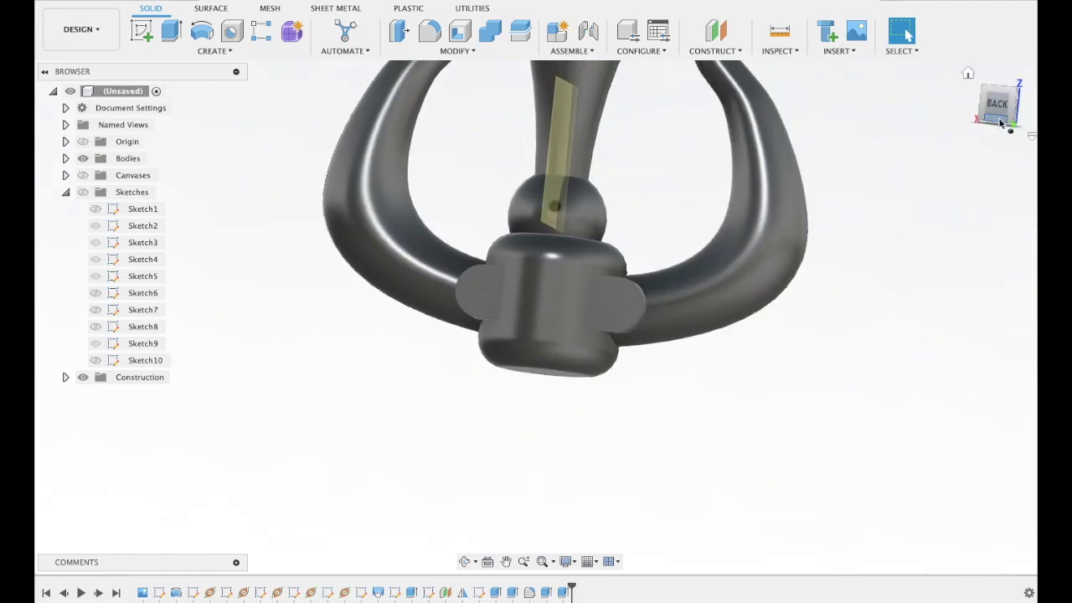
# - Start a new sketch on a plane seen from the back view
pyautogui.click(993, 109)
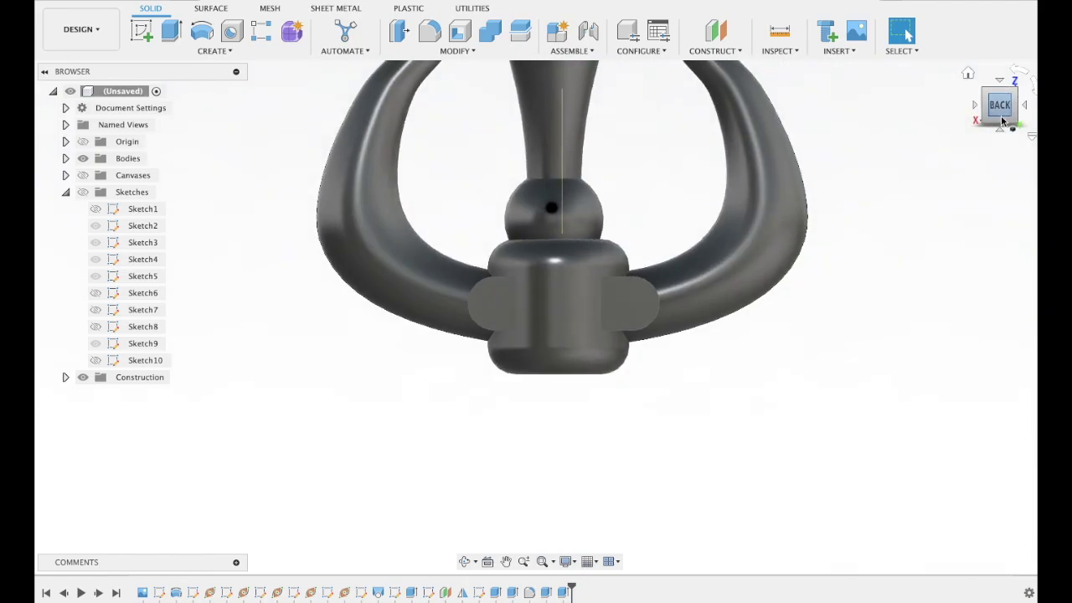
pyautogui.click(143, 34)
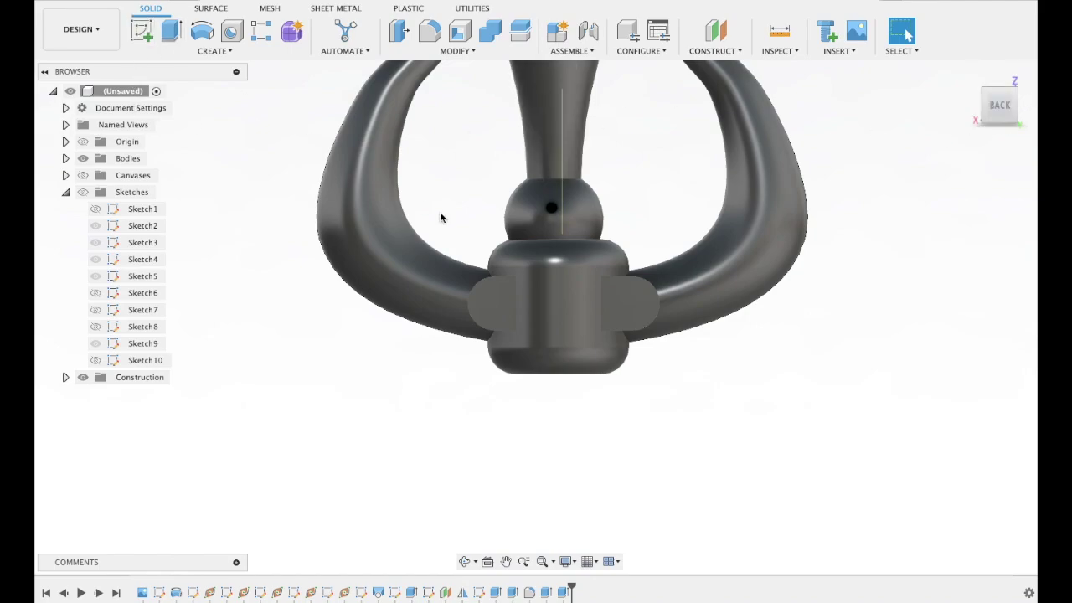
pyautogui.click(560, 291)
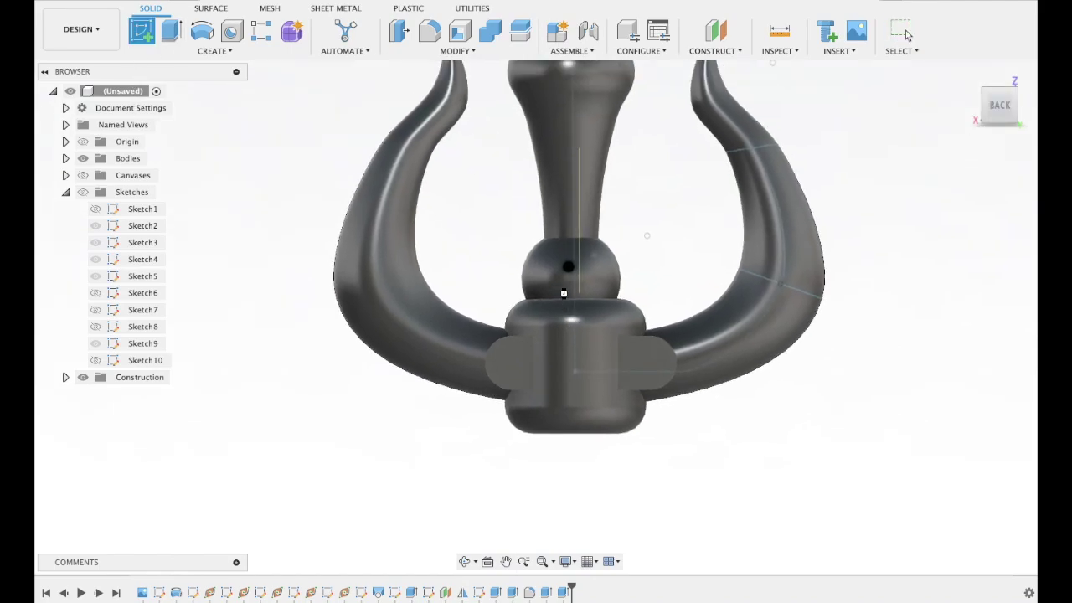
# - Show the trident reference canvases and choose the Overall Slot sketch tool
pyautogui.click(201, 51)
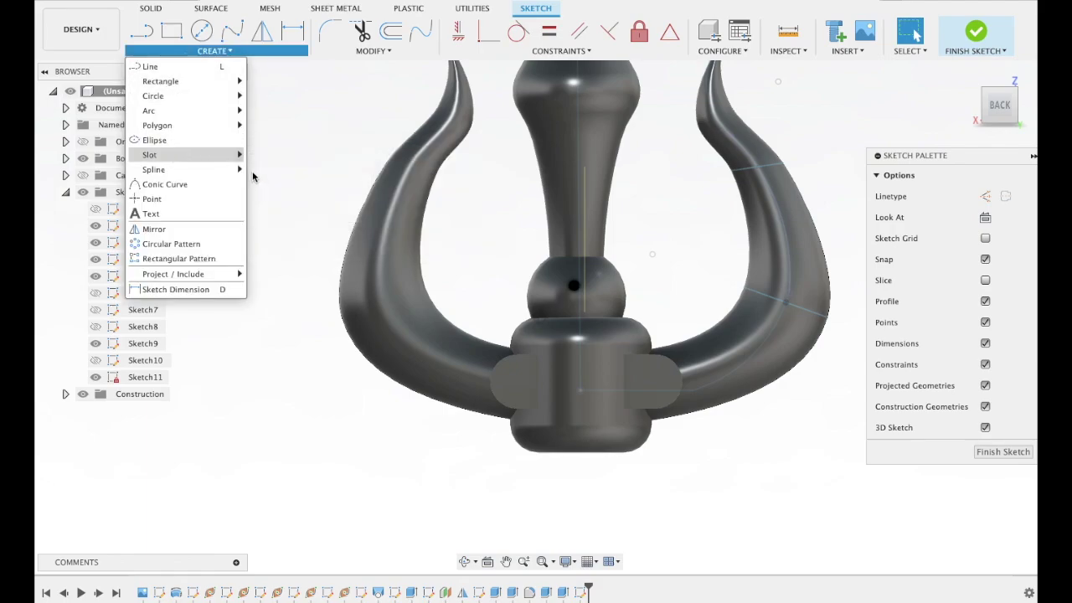
pyautogui.click(65, 143)
pyautogui.click(66, 143)
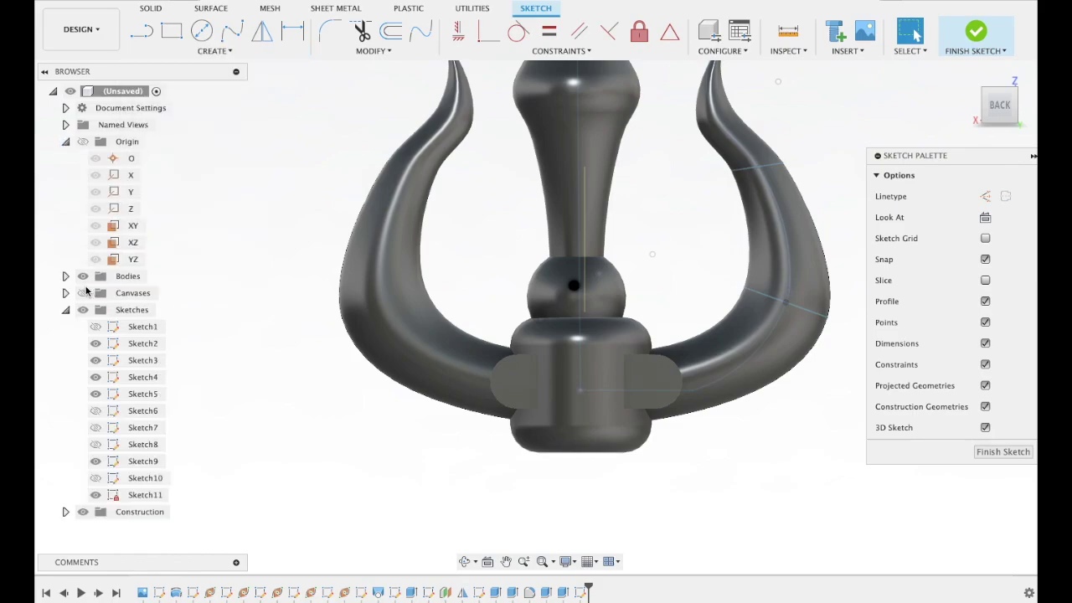
pyautogui.click(84, 294)
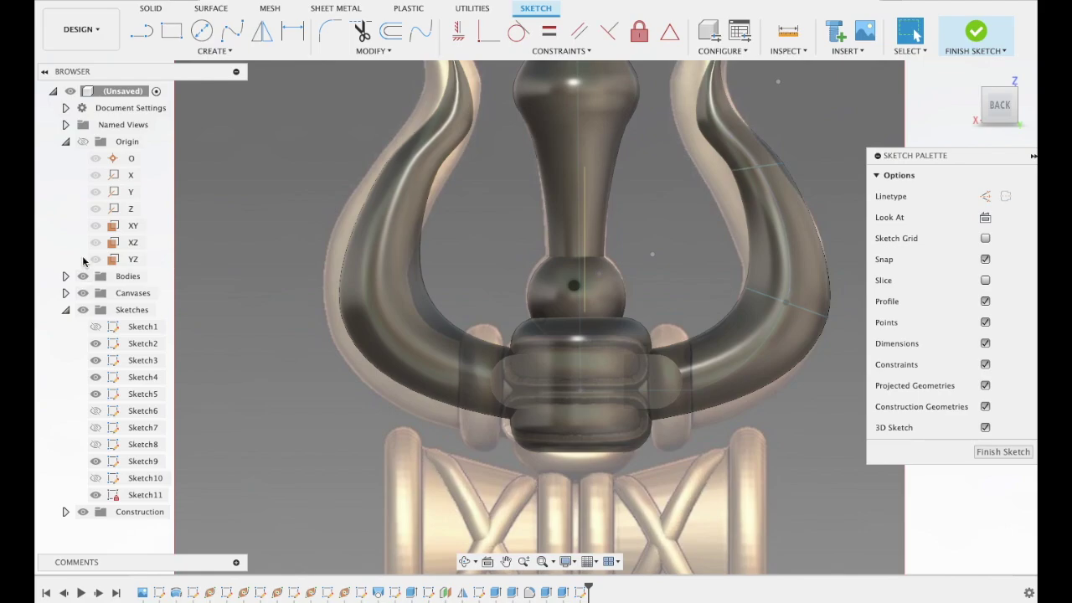
pyautogui.click(212, 51)
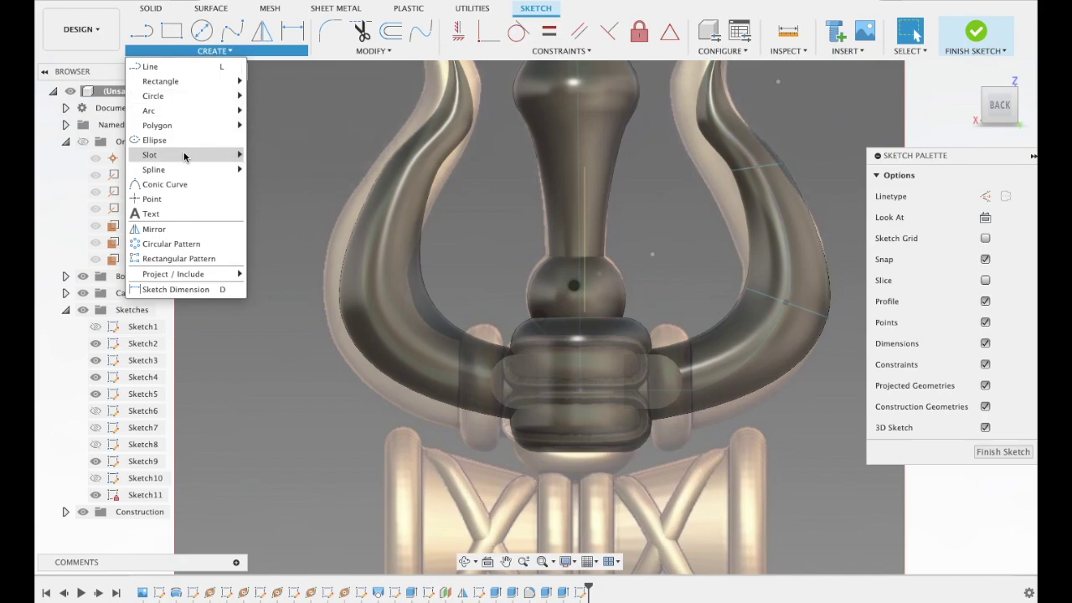
pyautogui.click(277, 169)
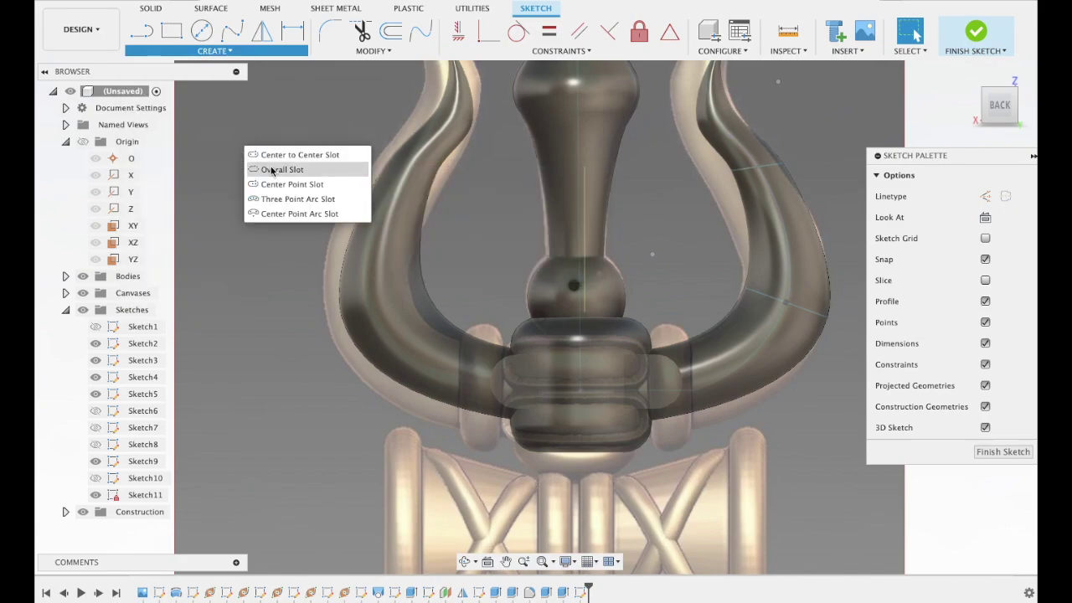
# - Draw two slots on the collar, one across the upper band and one on the lower band
pyautogui.click(508, 358)
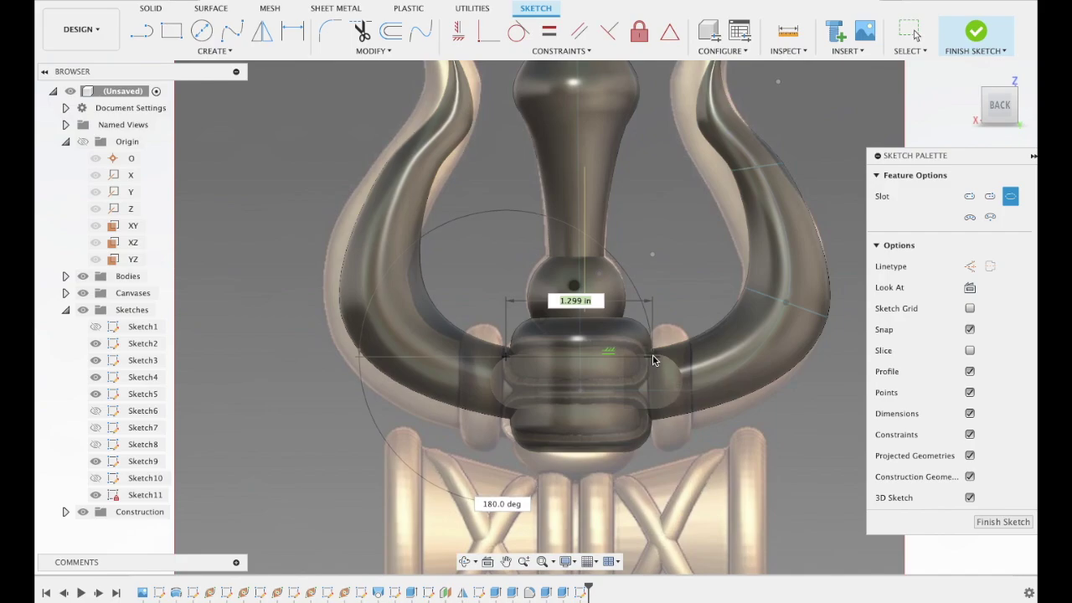
pyautogui.click(652, 360)
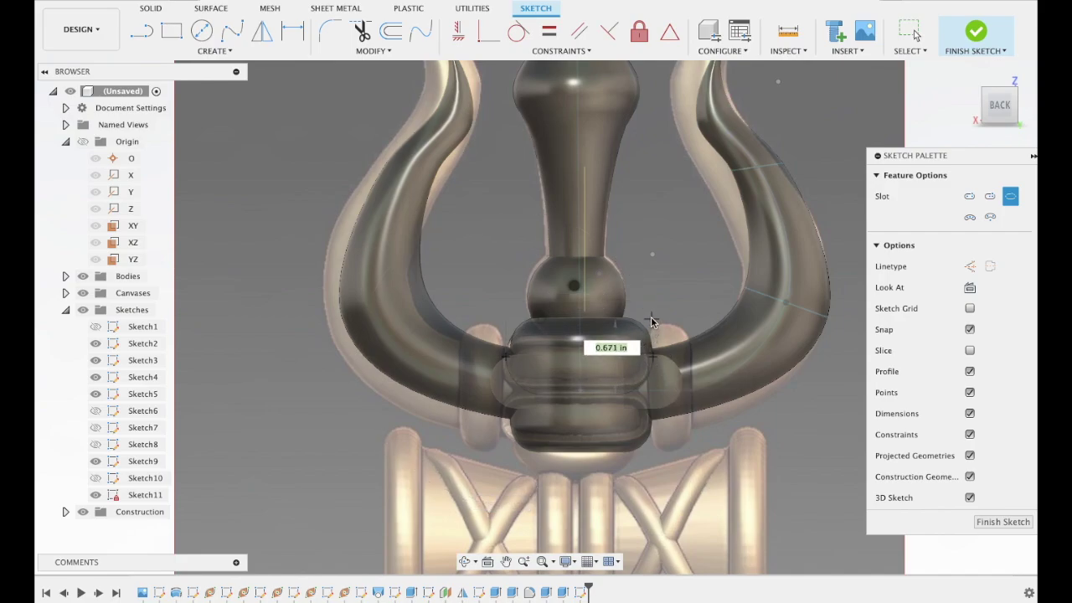
pyautogui.click(652, 321)
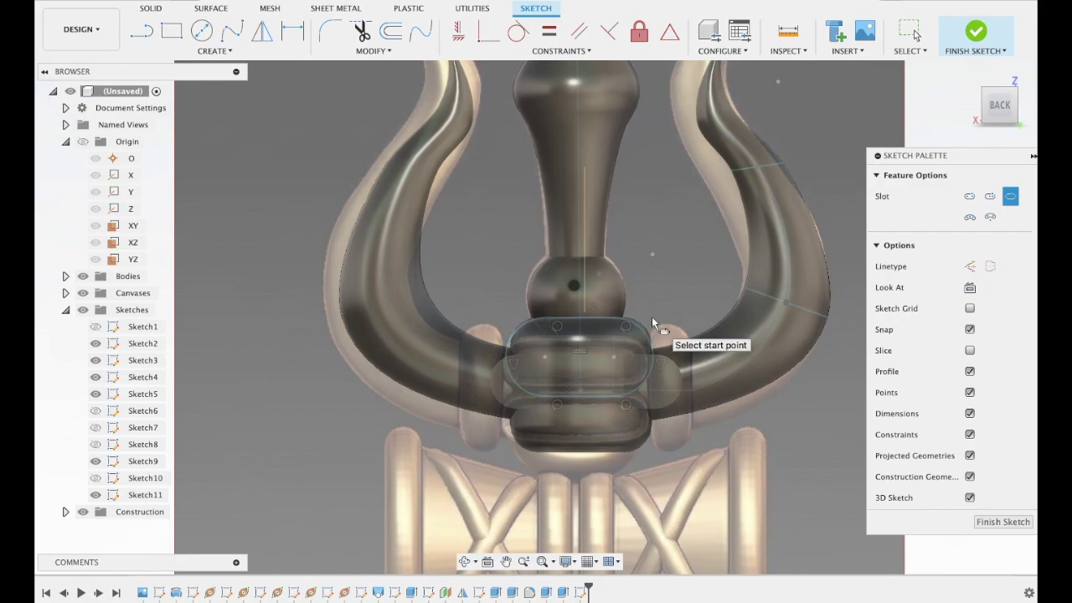
pyautogui.click(581, 404)
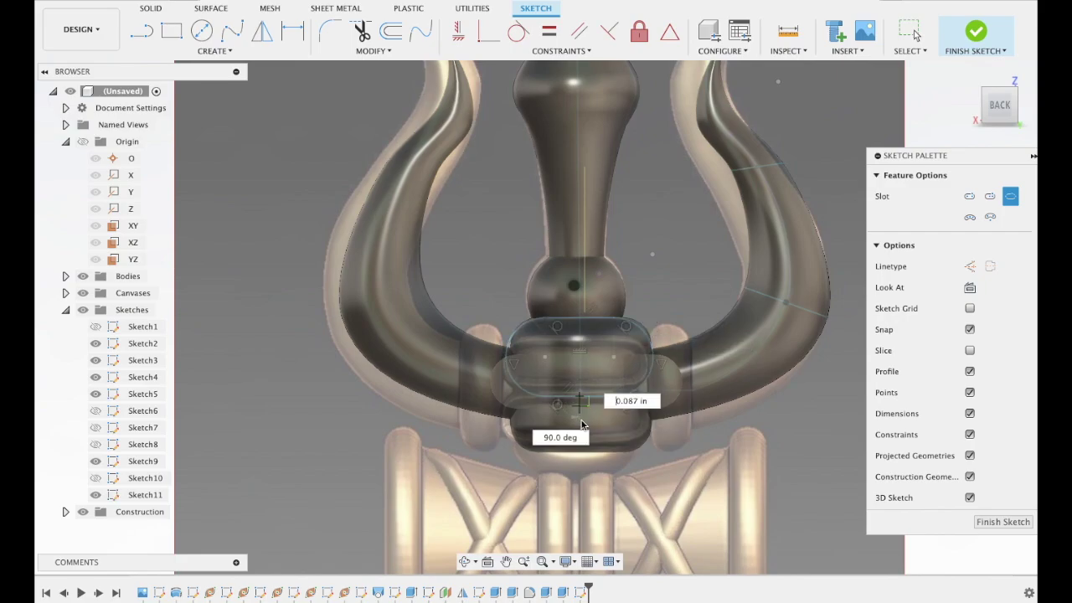
pyautogui.click(561, 435)
pyautogui.click(522, 422)
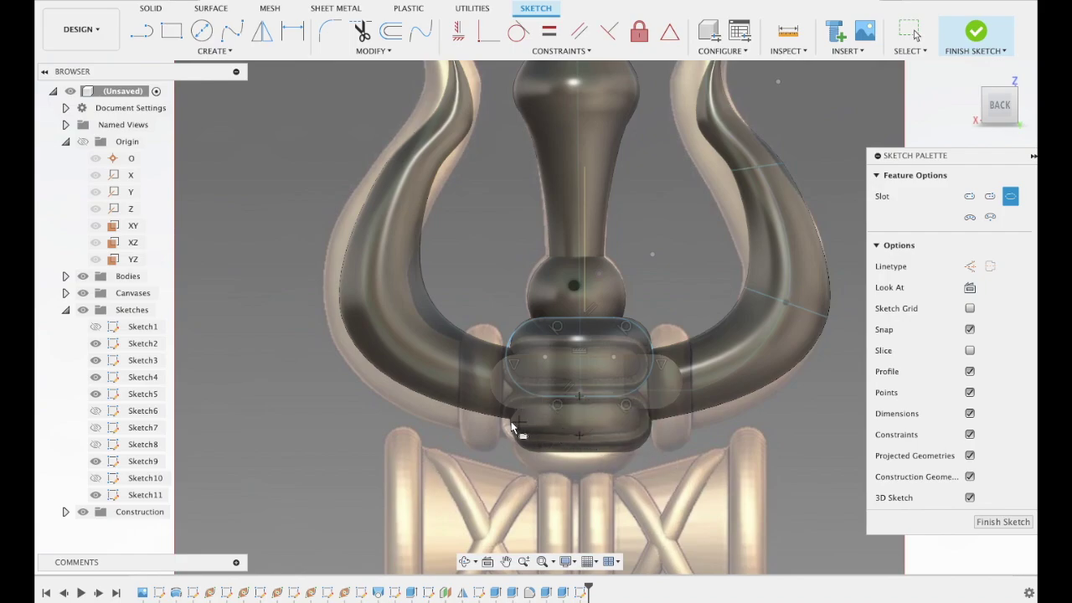
pyautogui.press('Escape')
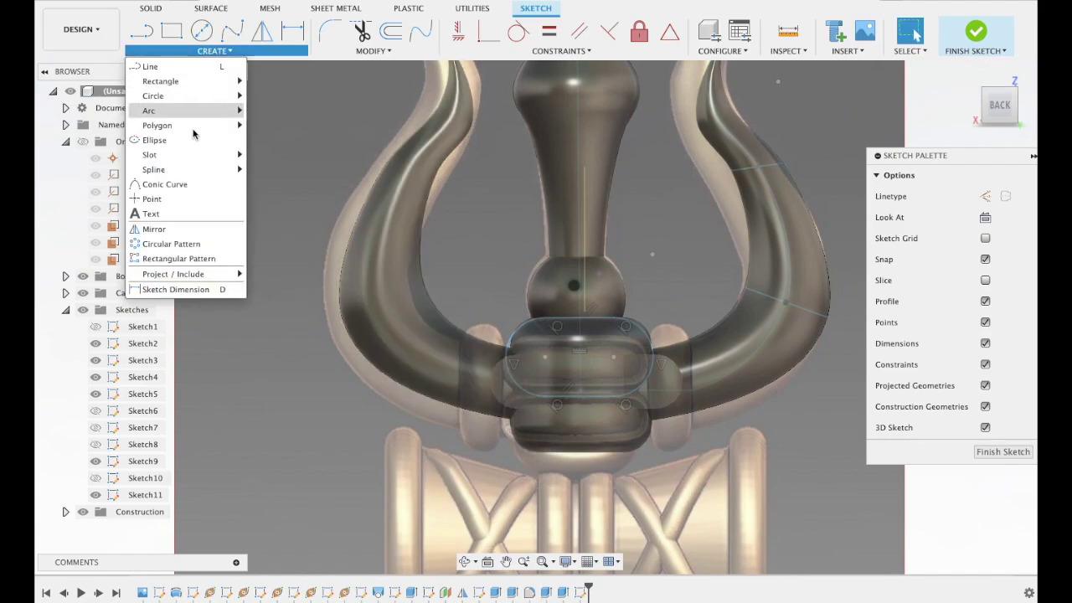
pyautogui.moveTo(149, 155)
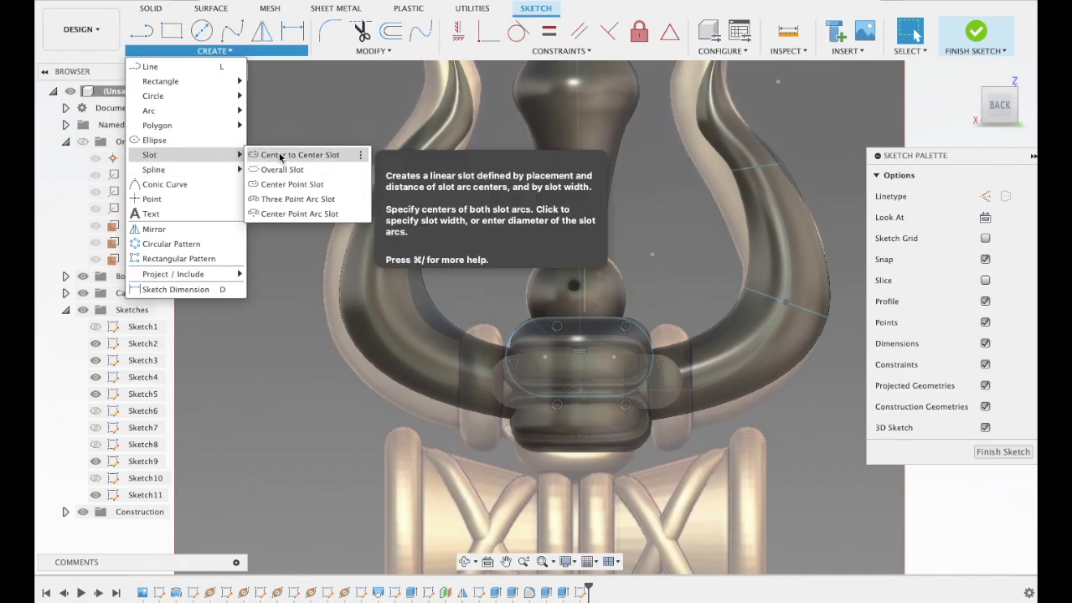
# - Draw a center-to-center slot across the lower collar, then back out of an offset
pyautogui.click(289, 156)
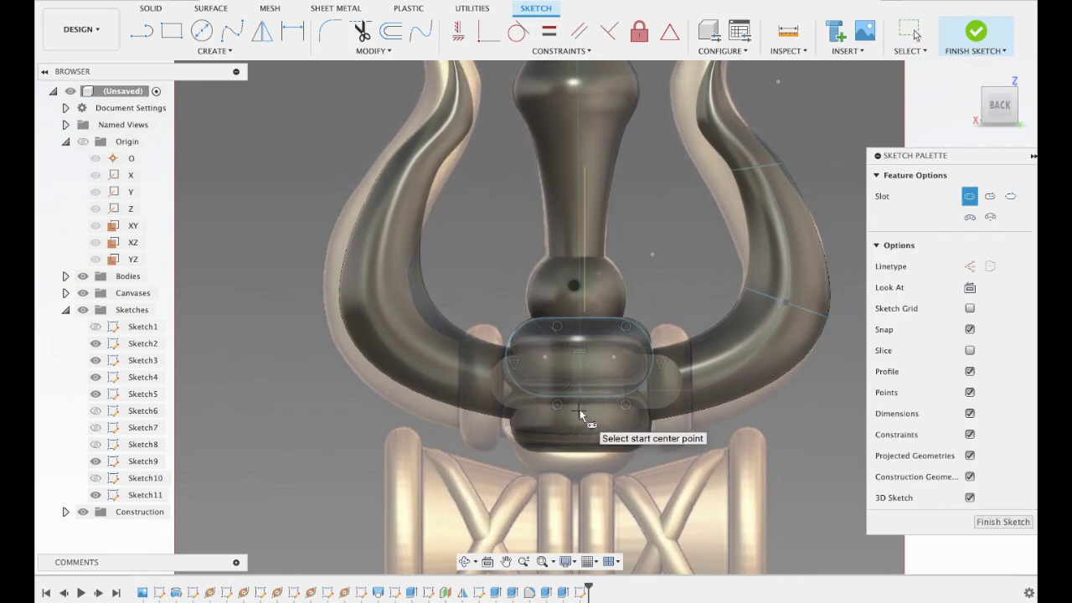
pyautogui.click(504, 420)
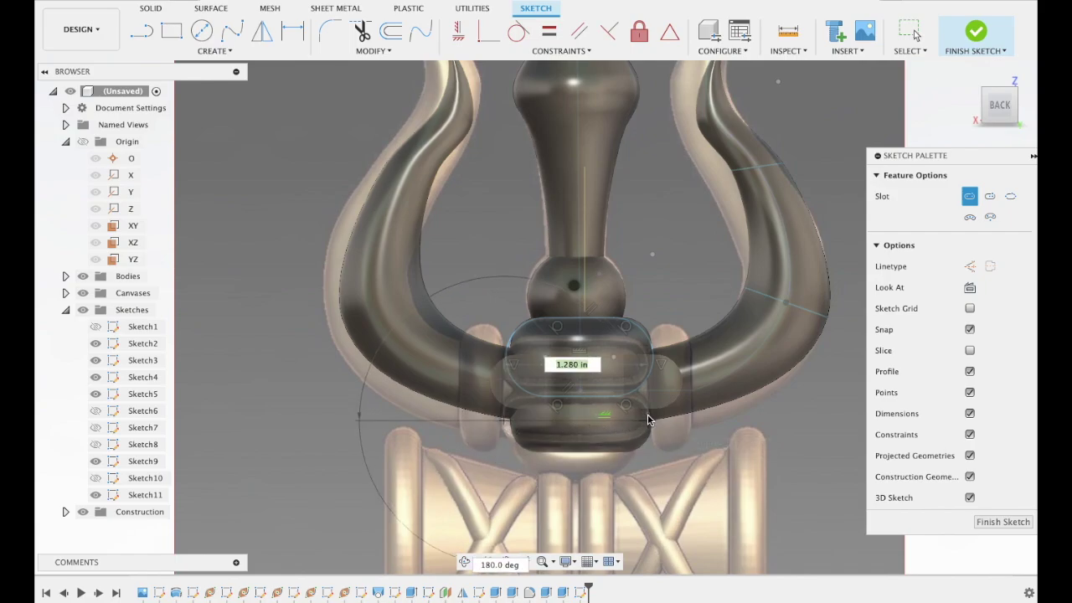
pyautogui.click(649, 416)
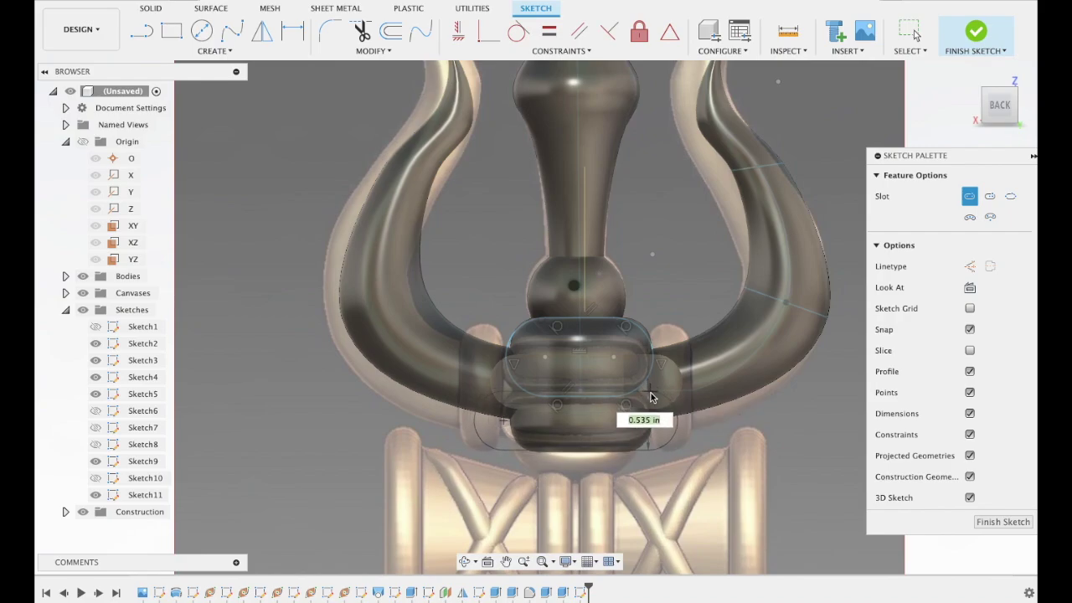
pyautogui.press('Escape')
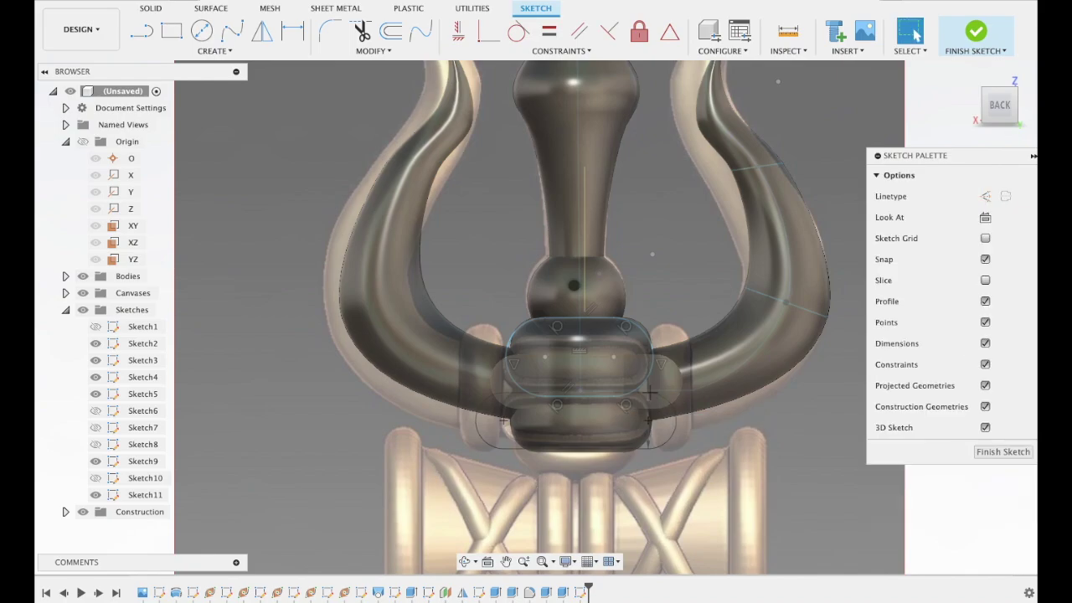
pyautogui.click(390, 31)
pyautogui.click(833, 241)
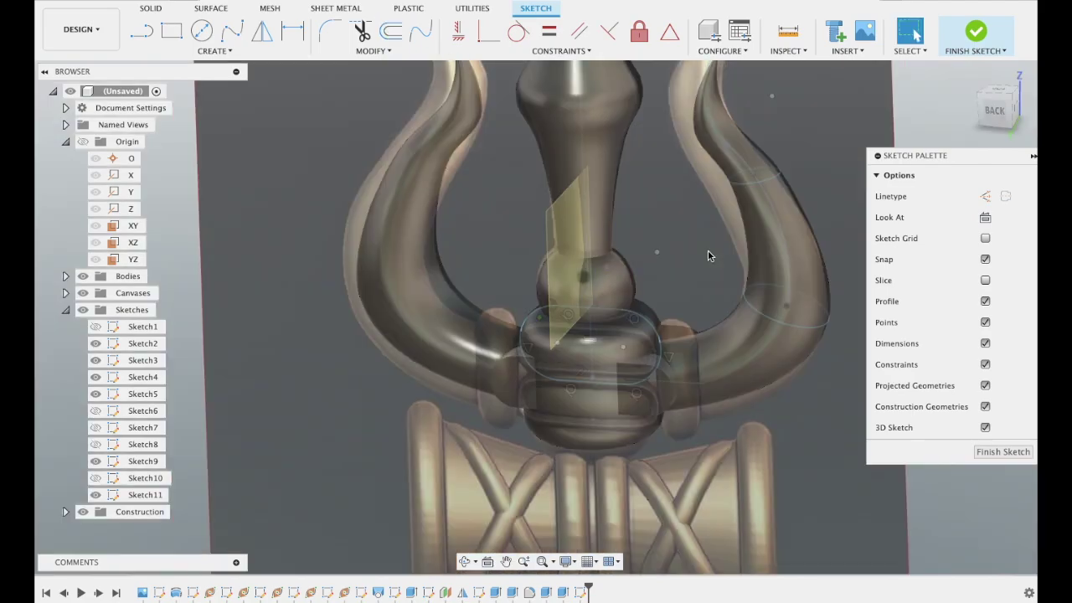
# - Orbit to an angled view and select the collar slot's arc and the vertical collar plane
pyautogui.keyDown('shift'); pyautogui.moveTo(708, 256); pyautogui.dragTo(712, 260, button='middle'); pyautogui.keyUp('shift')
pyautogui.press('l')
pyautogui.click(660, 341)
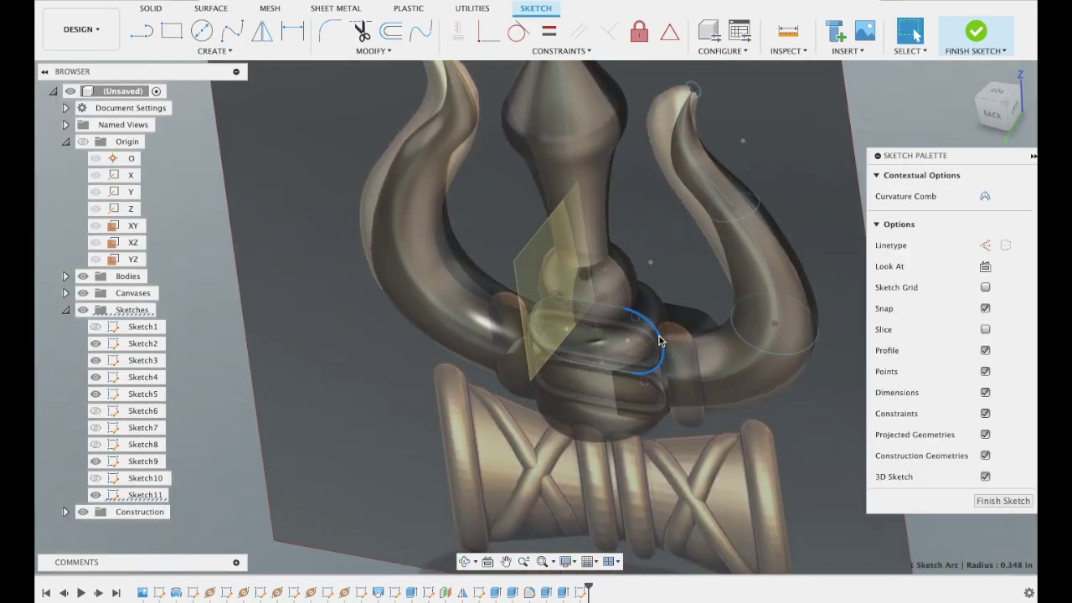
pyautogui.click(535, 300)
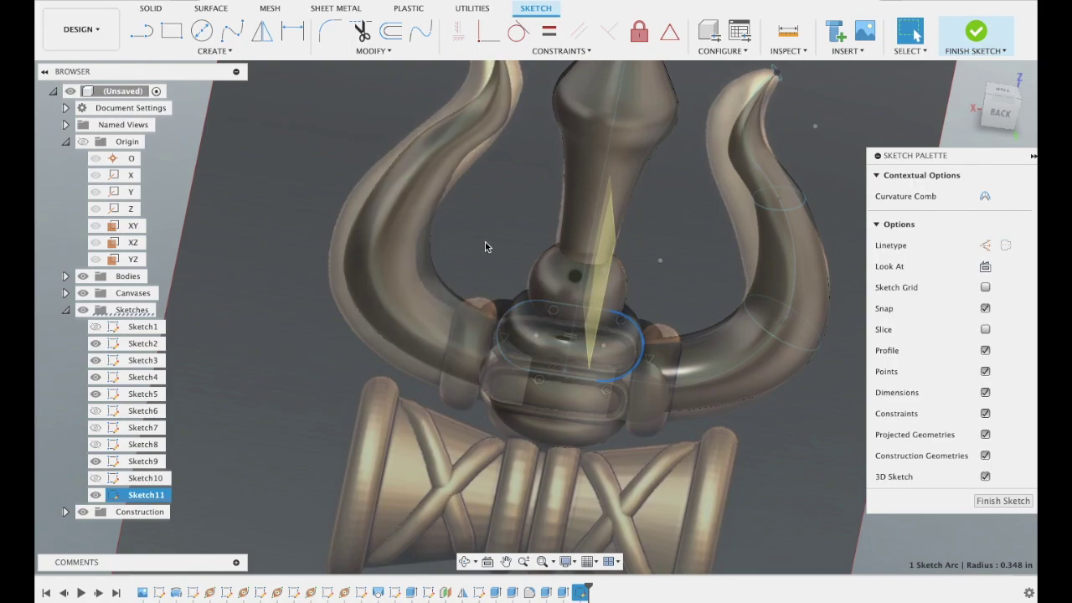
pyautogui.scroll(-2, 485, 242)
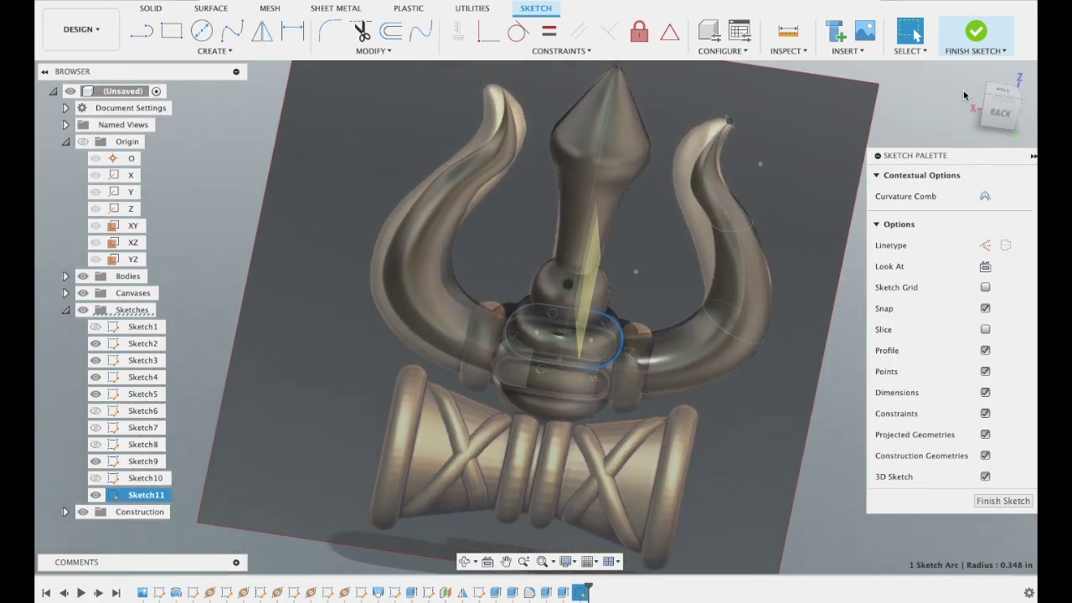
# - Add an overall slot 0.430 in wide on the collar and finish Sketch11
pyautogui.click(163, 51)
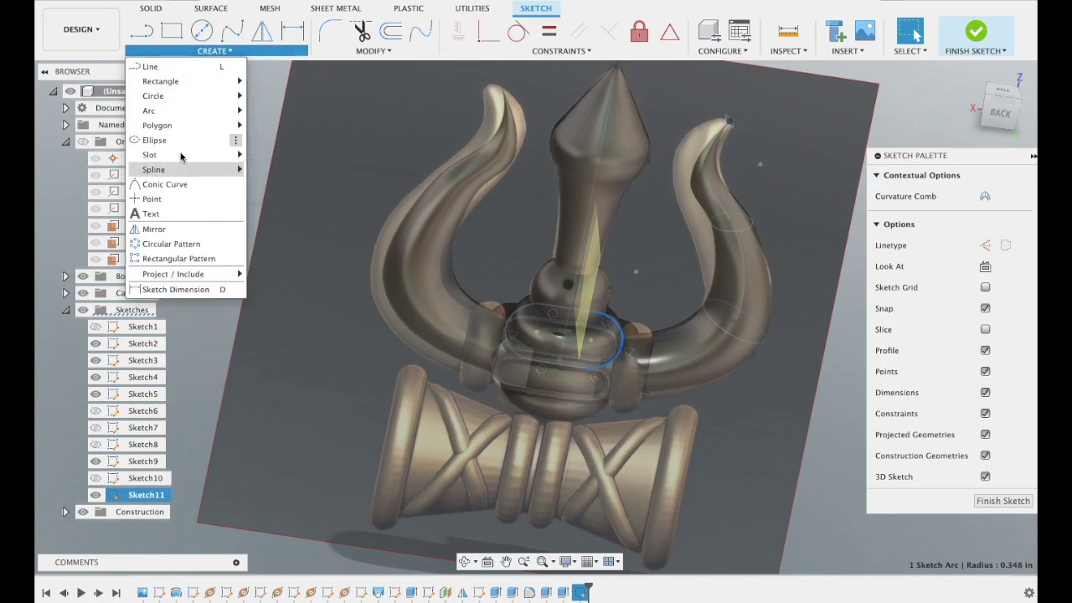
pyautogui.moveTo(149, 155)
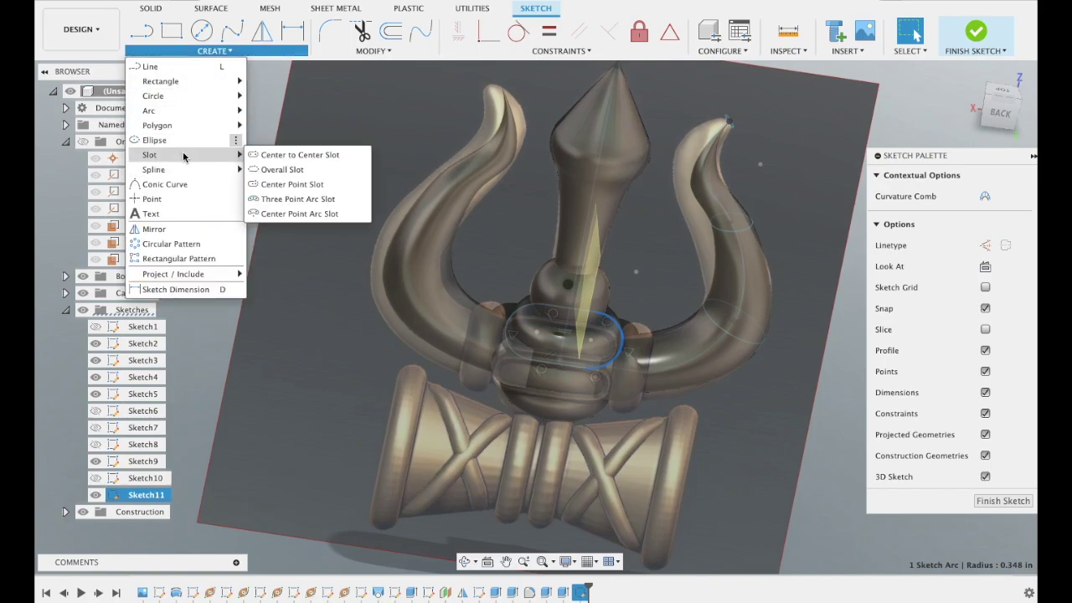
pyautogui.click(279, 171)
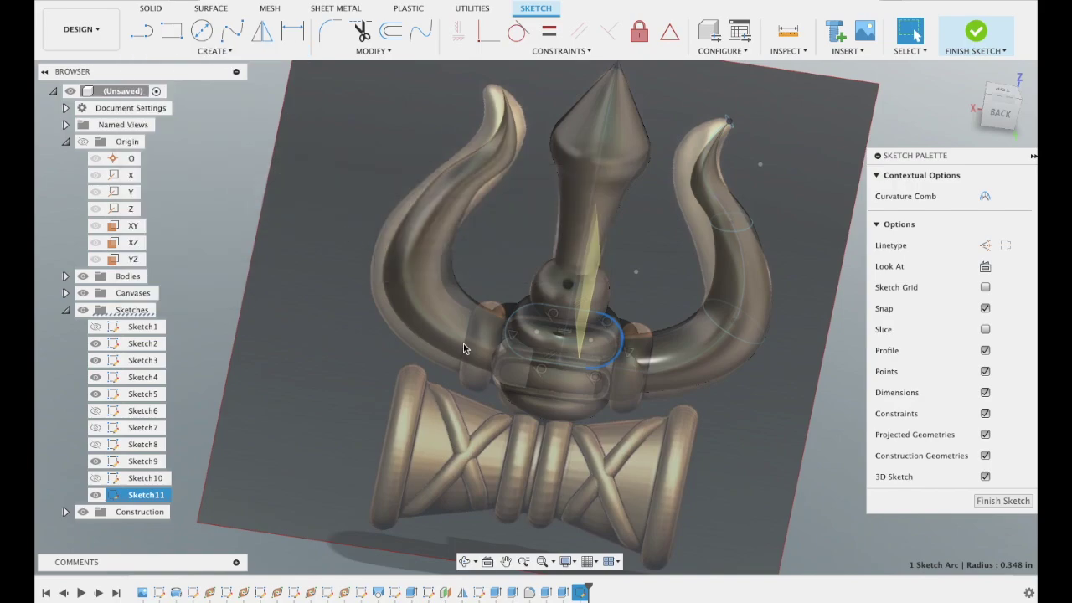
pyautogui.click(562, 362)
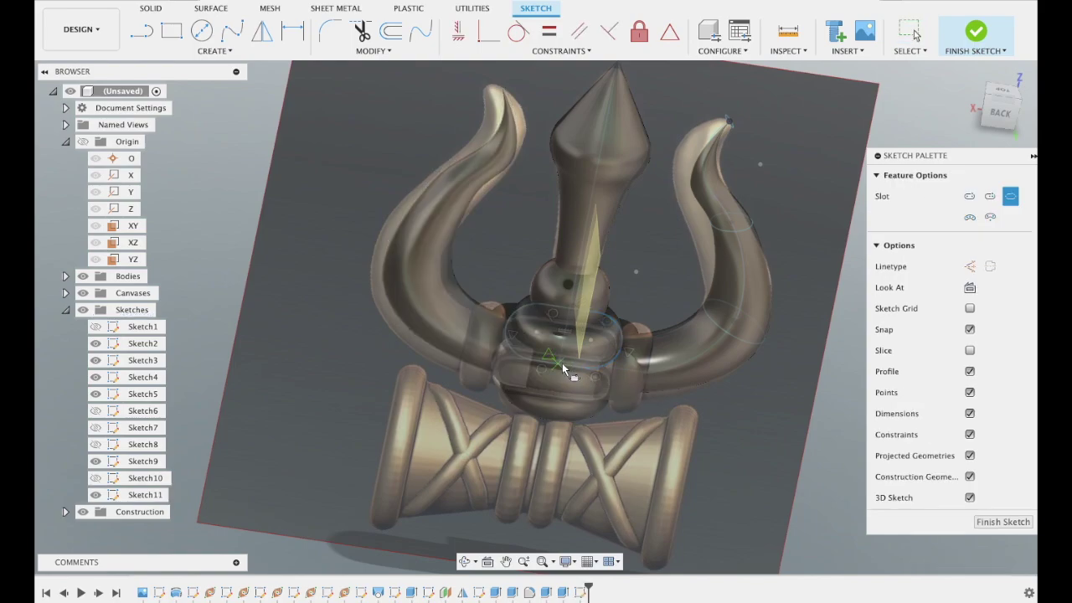
pyautogui.click(612, 379)
pyautogui.click(611, 400)
pyautogui.press('Escape')
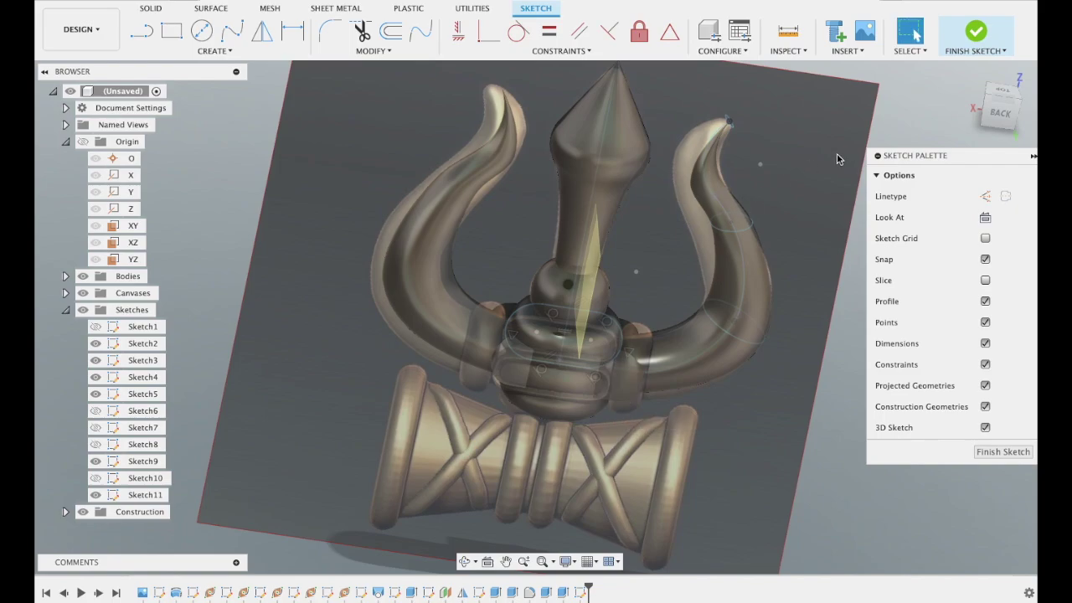
pyautogui.click(974, 34)
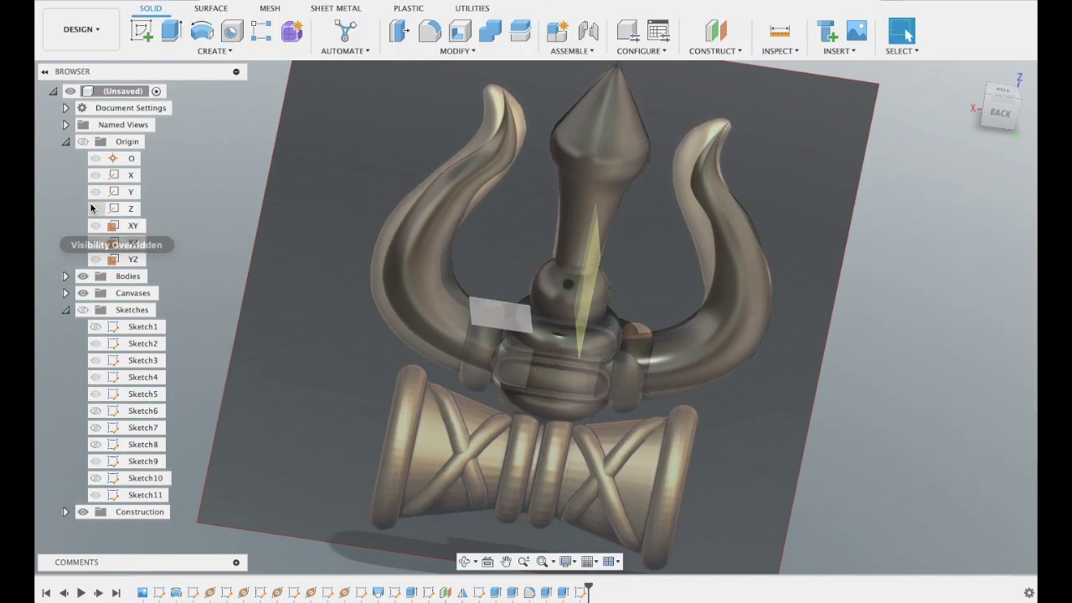
# - Show the bodies and sketches, and extrude the oval collar profile symmetrically to 0.80 in
pyautogui.click(83, 278)
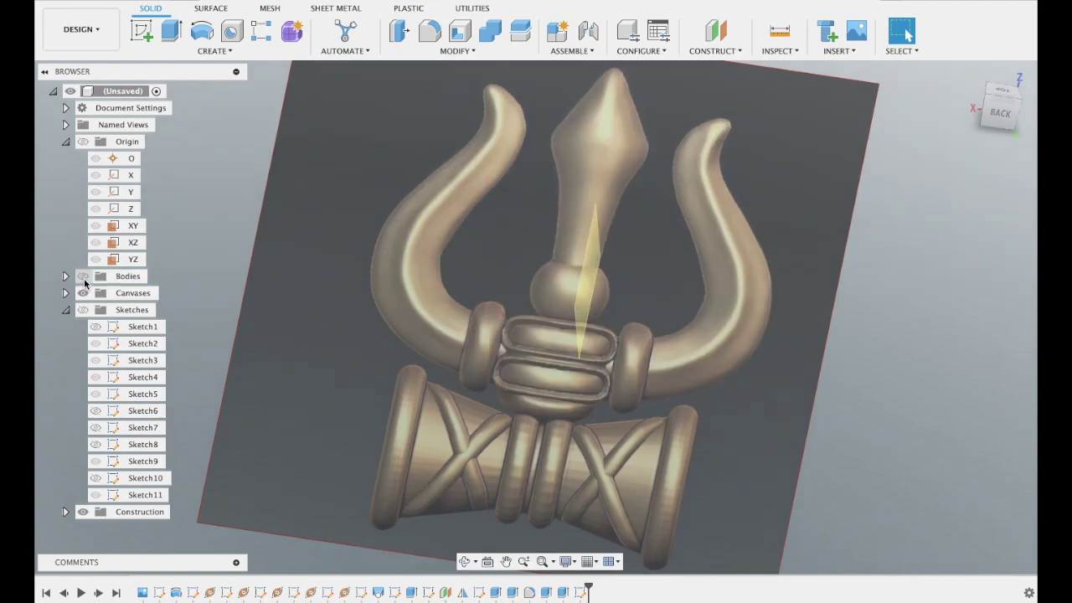
pyautogui.click(84, 310)
pyautogui.click(172, 34)
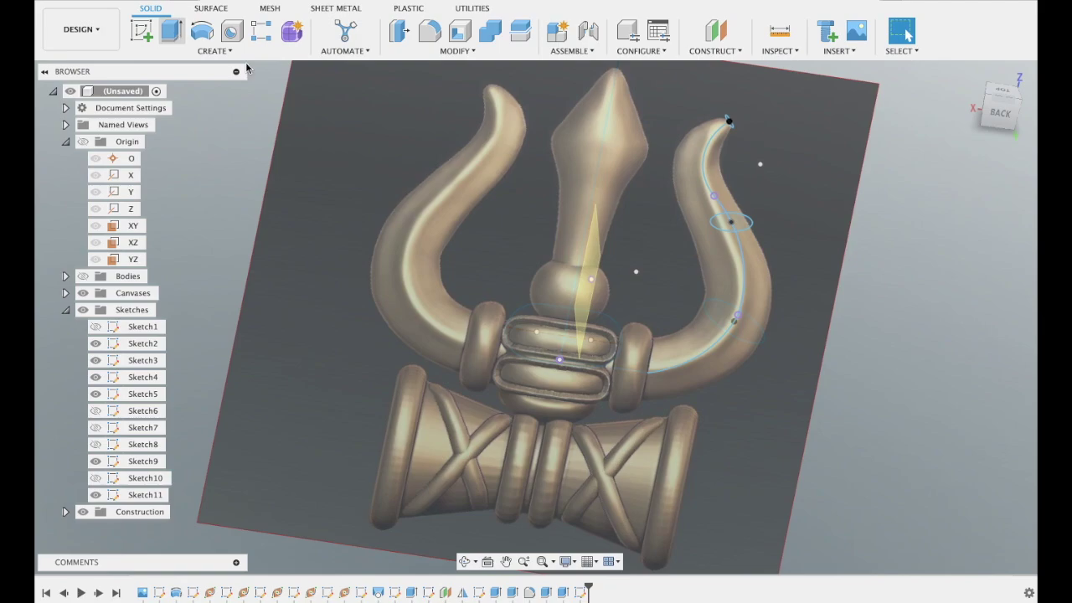
pyautogui.click(609, 335)
pyautogui.keyDown('shift'); pyautogui.moveTo(683, 226); pyautogui.dragTo(728, 276, button='middle'); pyautogui.keyUp('shift')
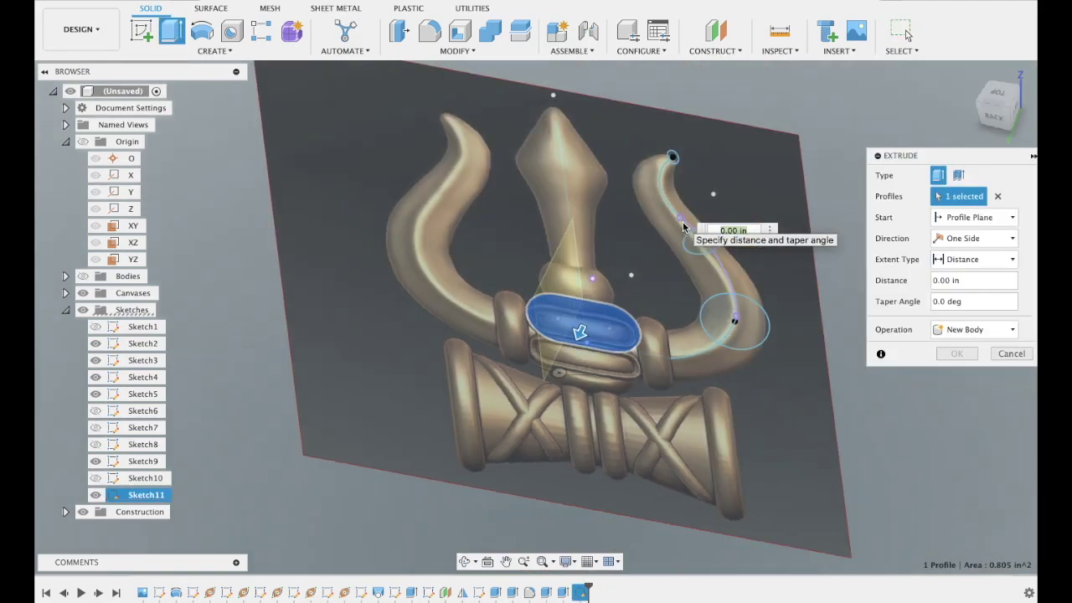
pyautogui.click(972, 238)
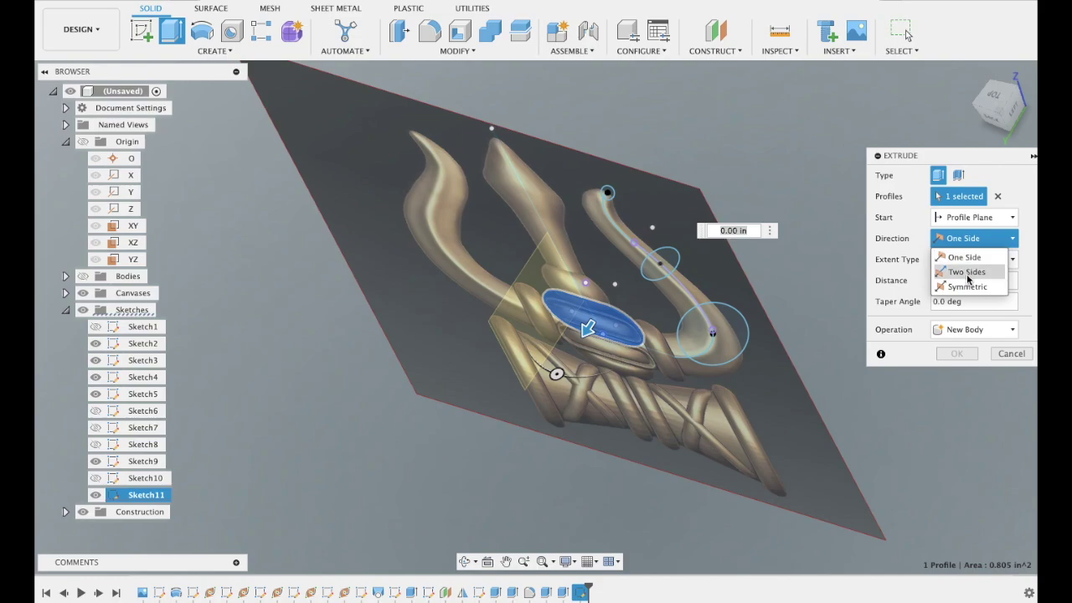
pyautogui.click(963, 257)
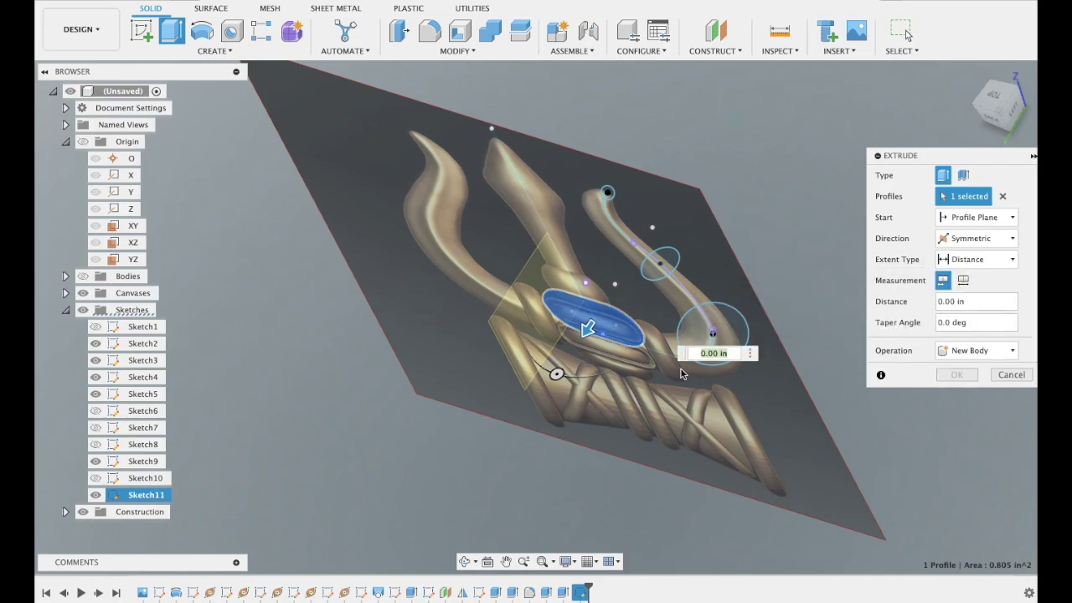
pyautogui.moveTo(591, 331); pyautogui.dragTo(544, 402)
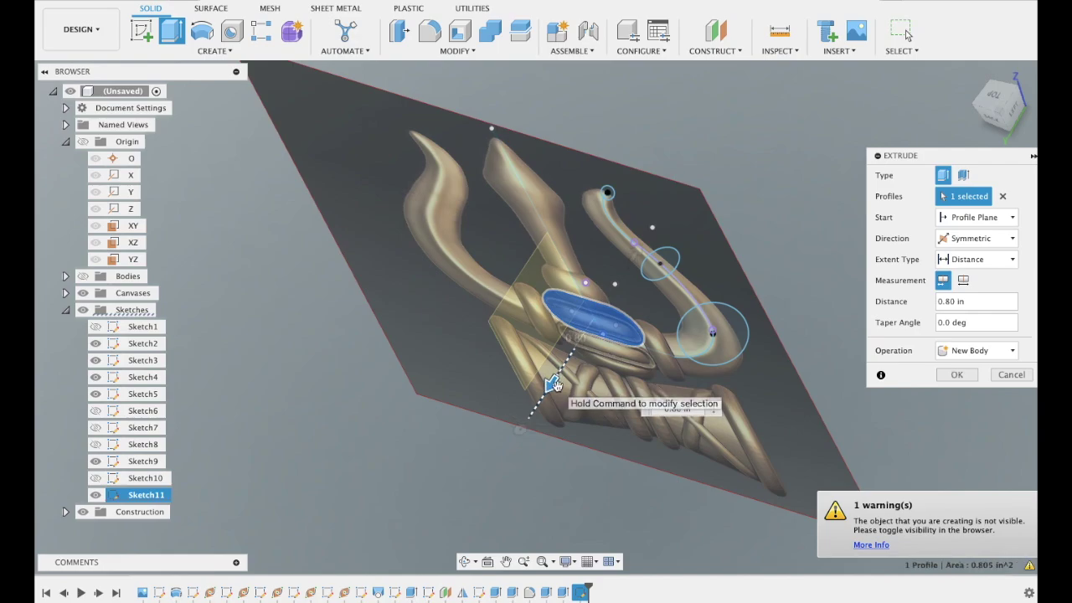
# - Set the extrusion to Join, reduce its depth, then abandon it
pyautogui.click(950, 351)
pyautogui.click(956, 371)
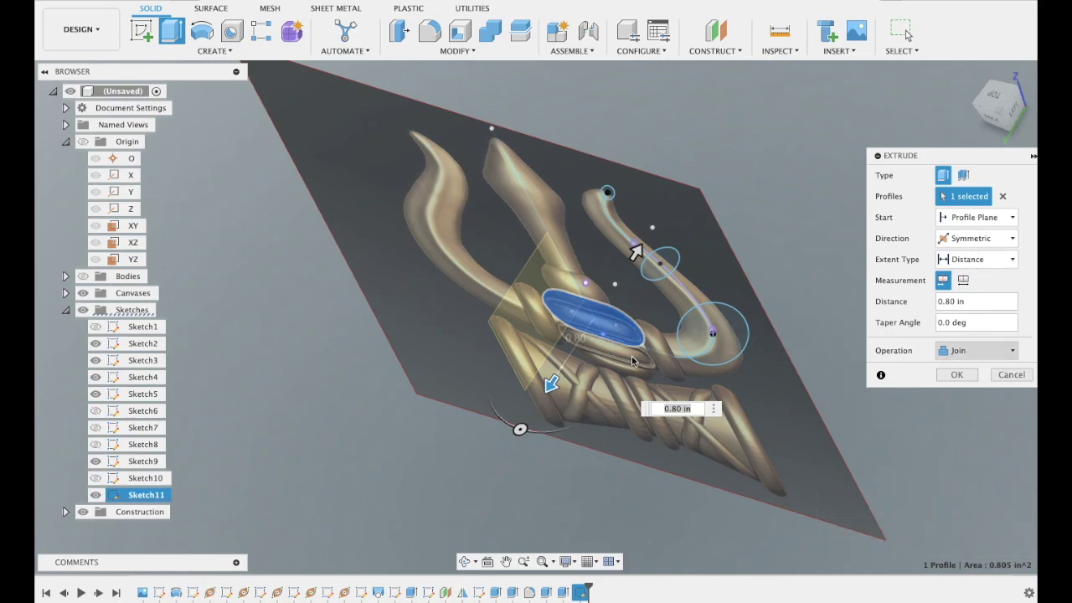
pyautogui.moveTo(551, 381); pyautogui.dragTo(617, 283)
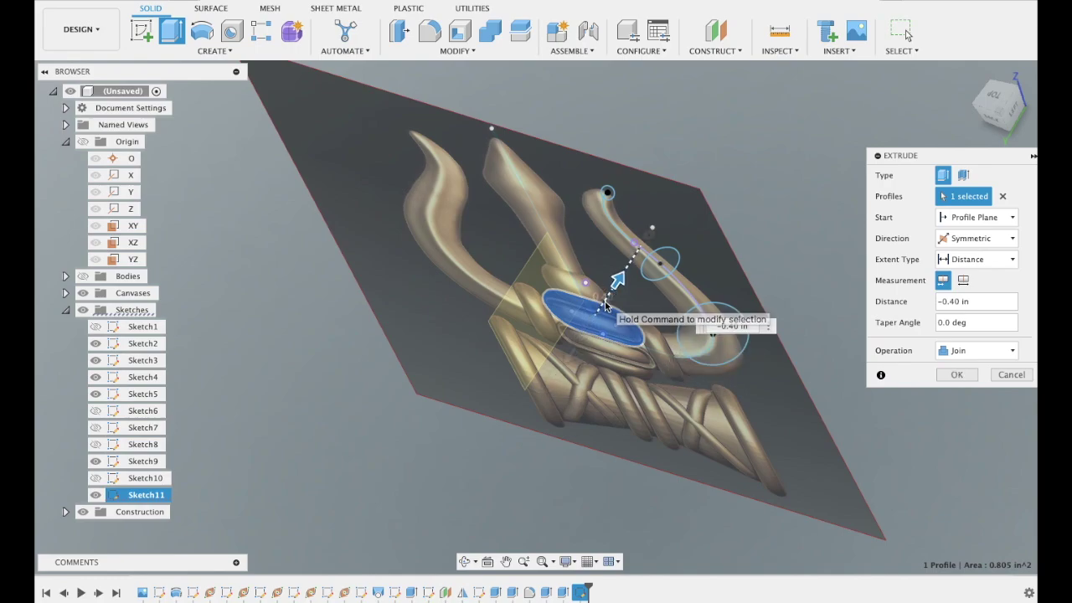
pyautogui.click(1003, 376)
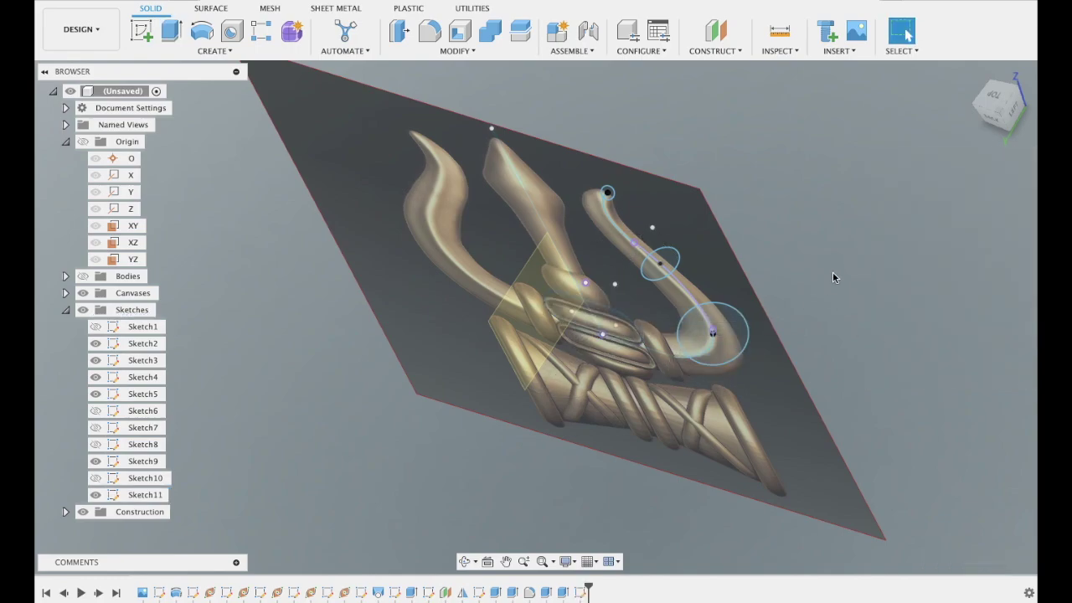
# - Extrude the oval collar profile 0.20 in, then cancel that extrude as well
pyautogui.click(605, 318)
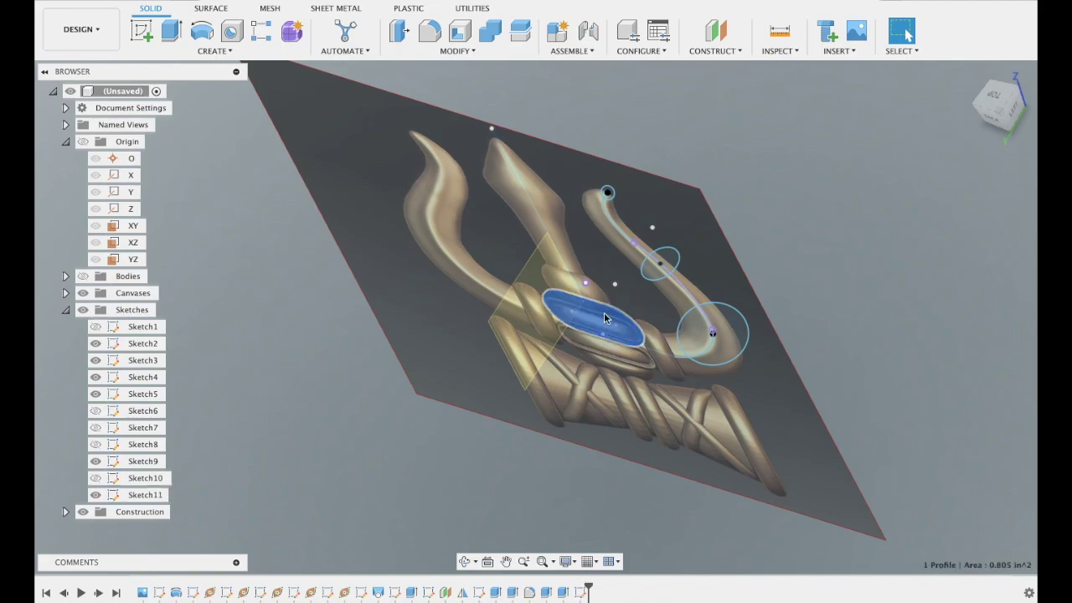
pyautogui.click(171, 31)
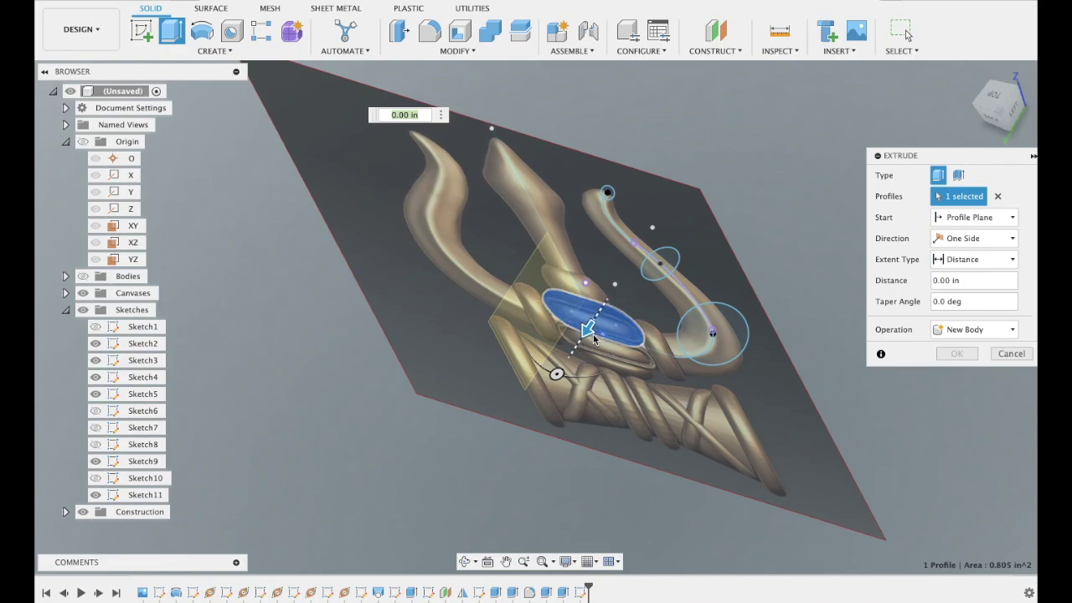
pyautogui.moveTo(581, 340); pyautogui.dragTo(580, 342)
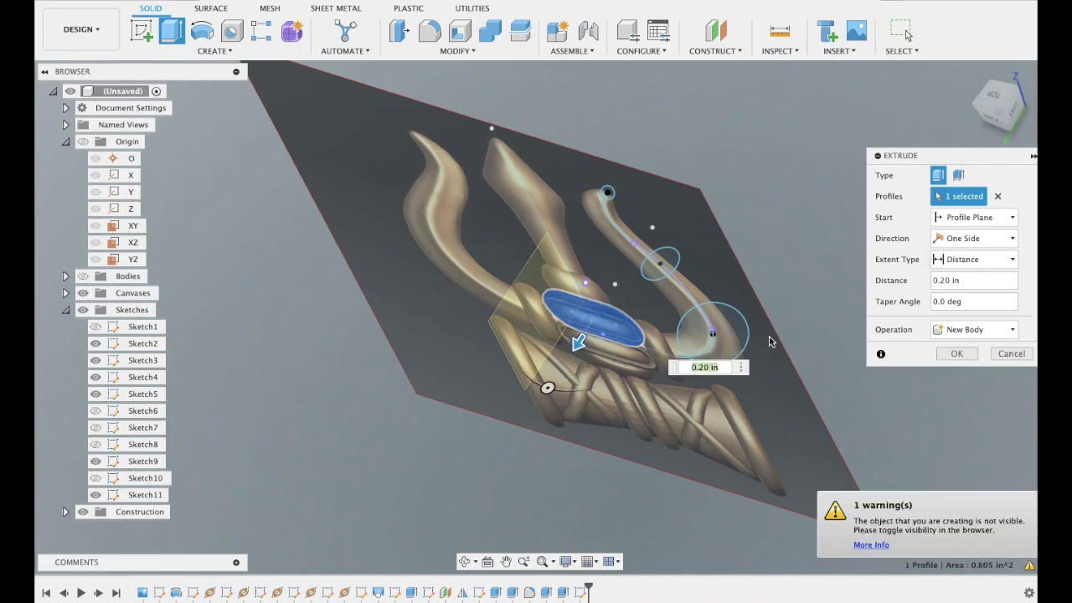
pyautogui.click(999, 354)
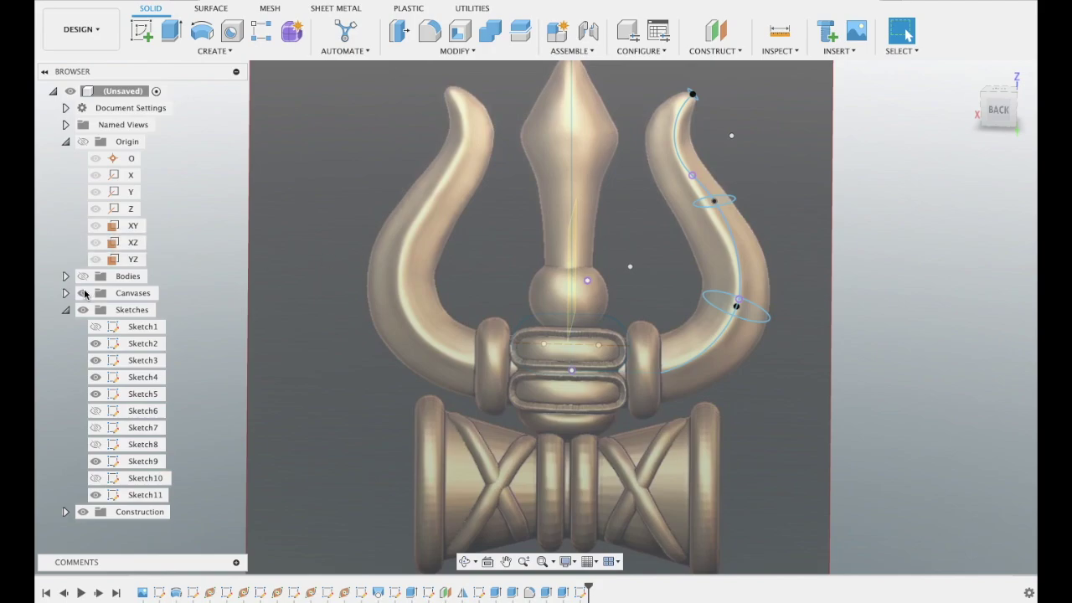
# - Delete Sketch11 and Sketch10, confirming the Deletion Warning
pyautogui.click(79, 282)
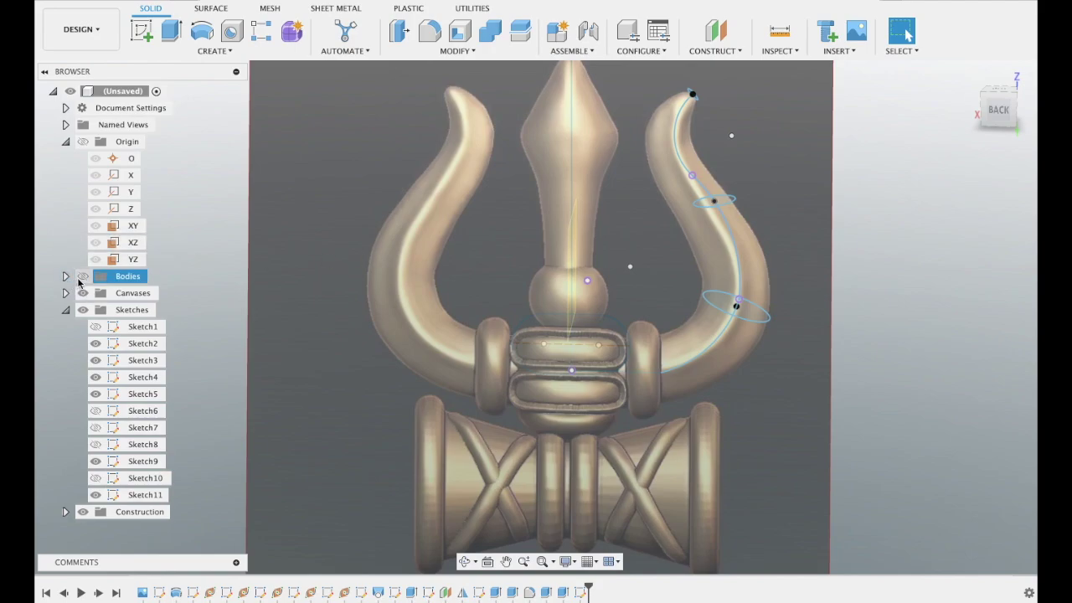
pyautogui.rightClick(143, 501)
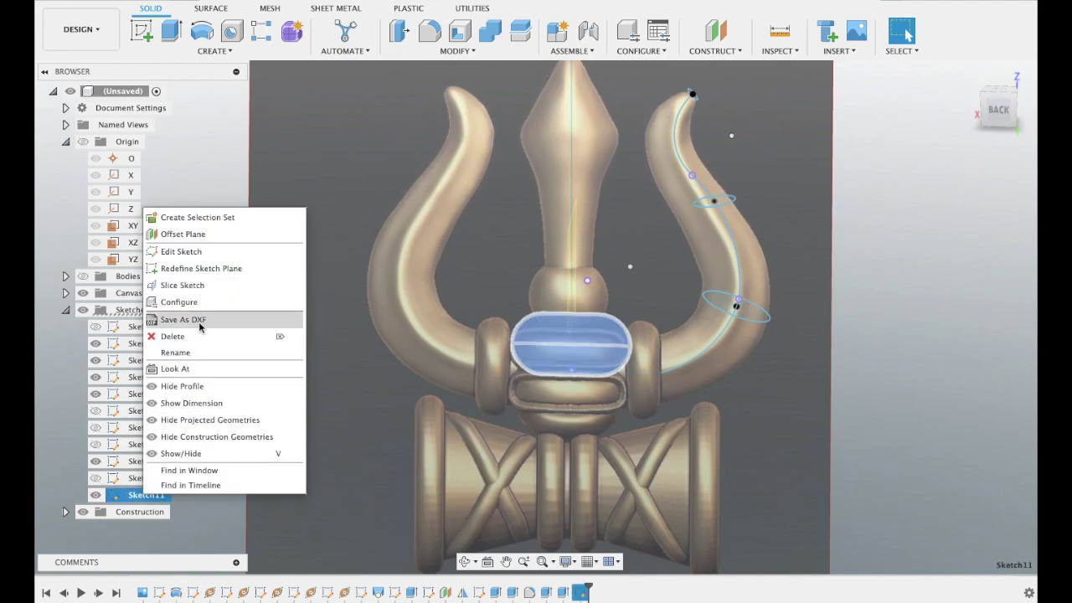
pyautogui.click(199, 337)
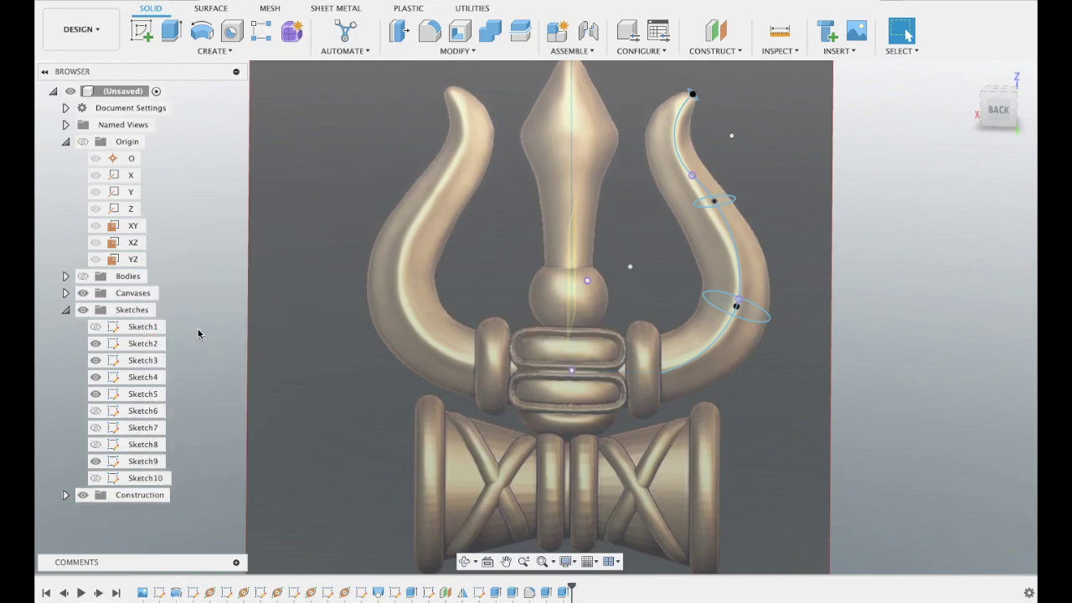
pyautogui.click(144, 477)
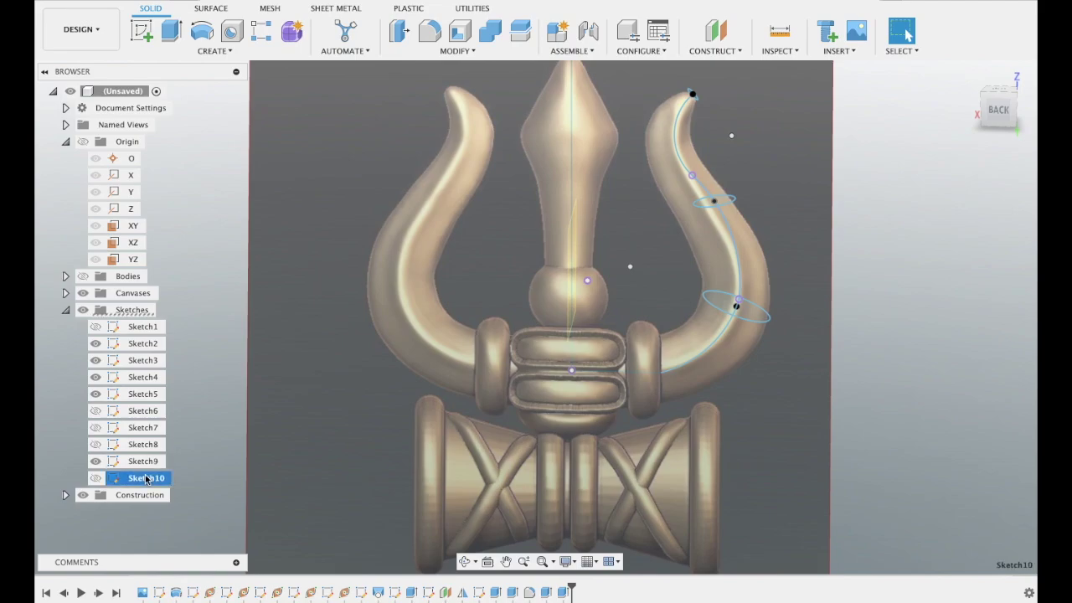
pyautogui.rightClick(149, 470)
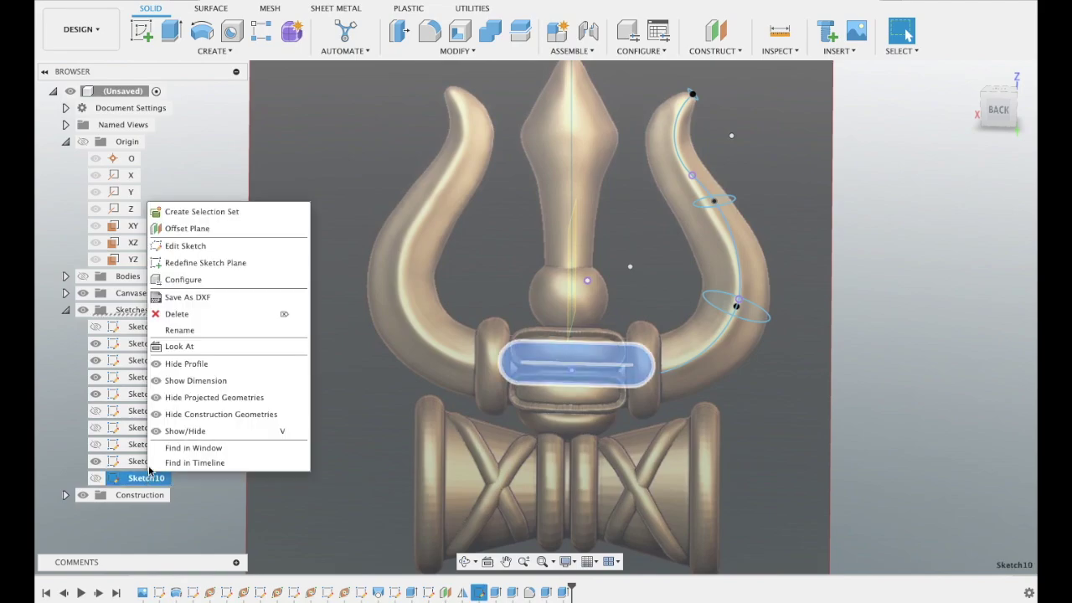
pyautogui.click(186, 314)
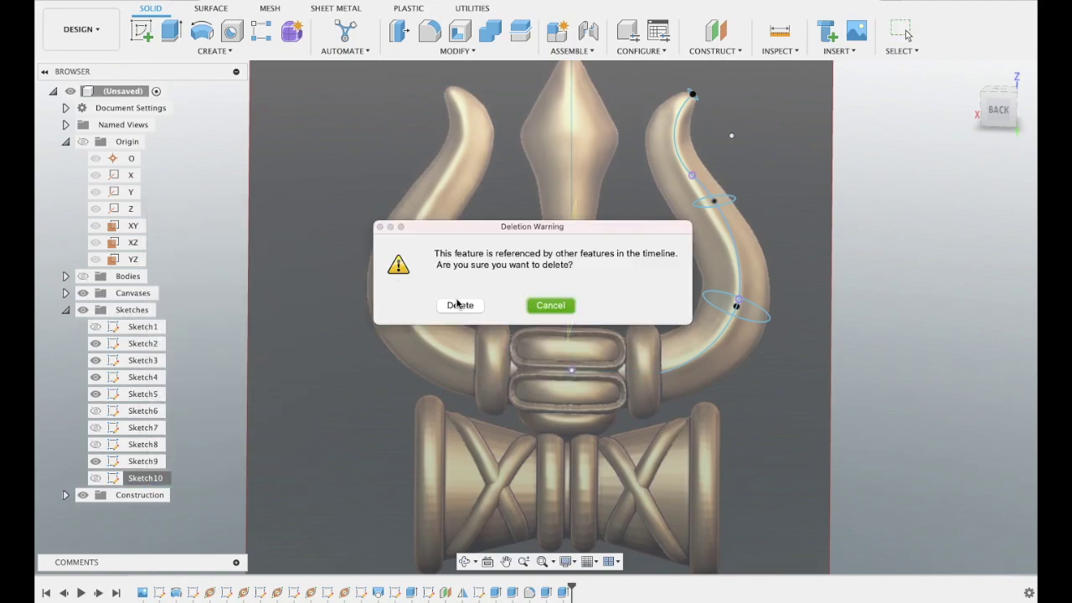
pyautogui.click(458, 304)
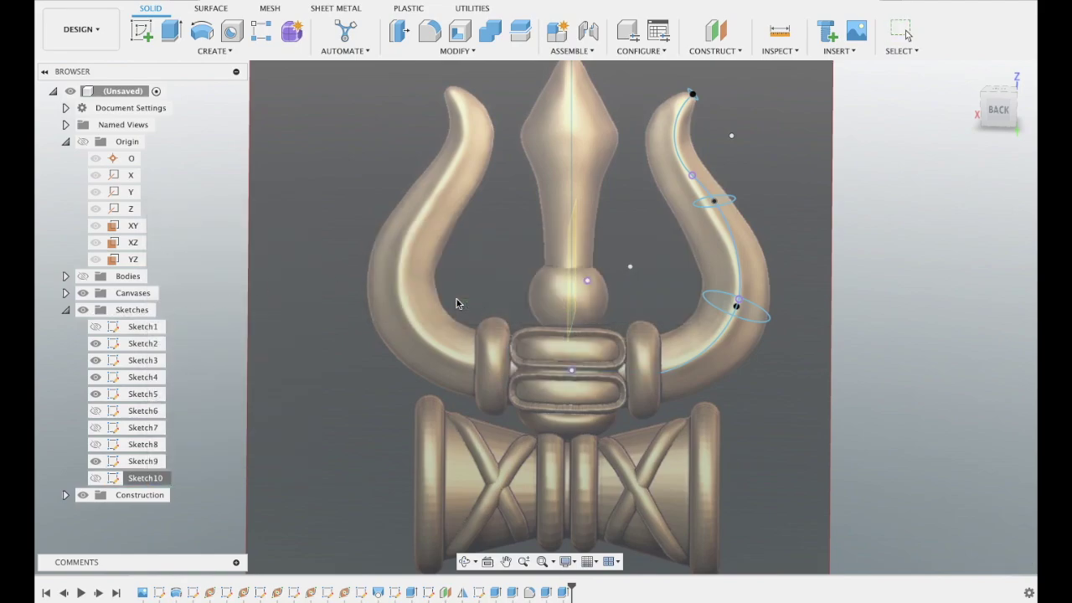
# - Delete Sketch8 from the browser, confirming the warning
pyautogui.click(144, 461)
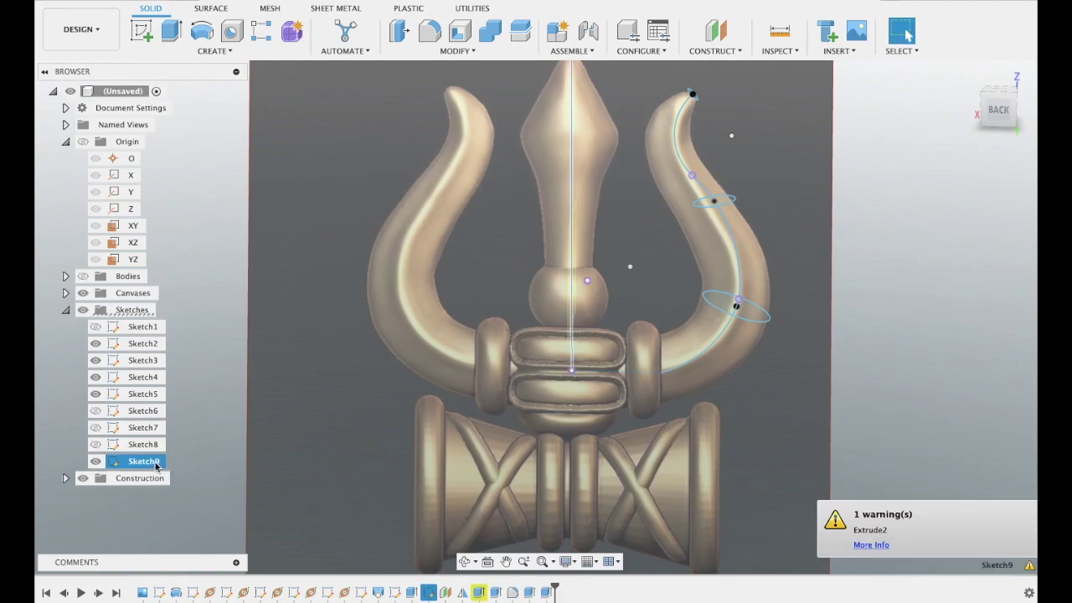
pyautogui.doubleClick(155, 463)
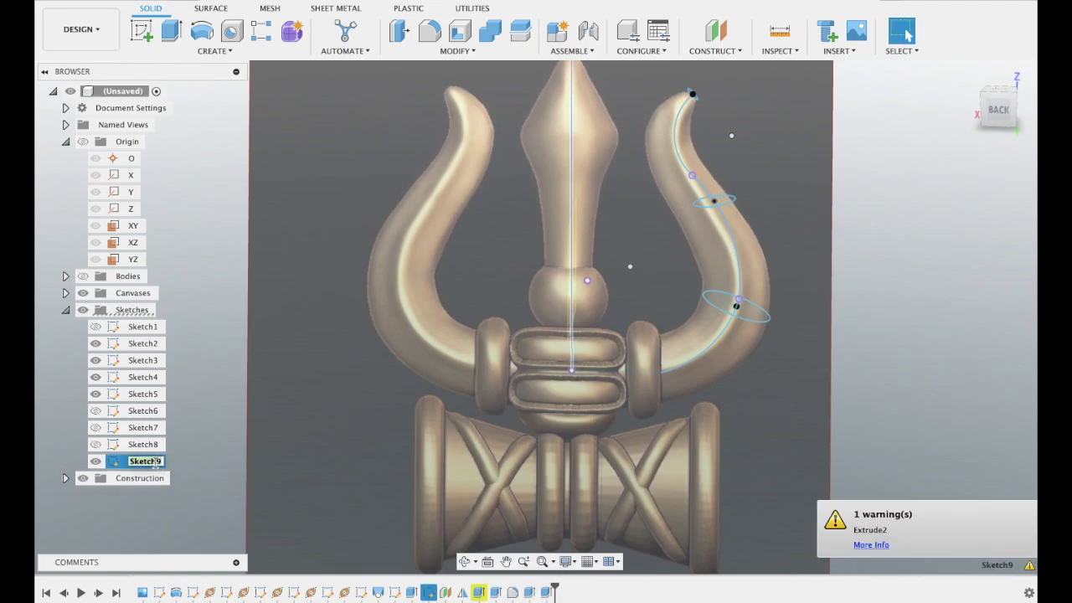
pyautogui.click(150, 444)
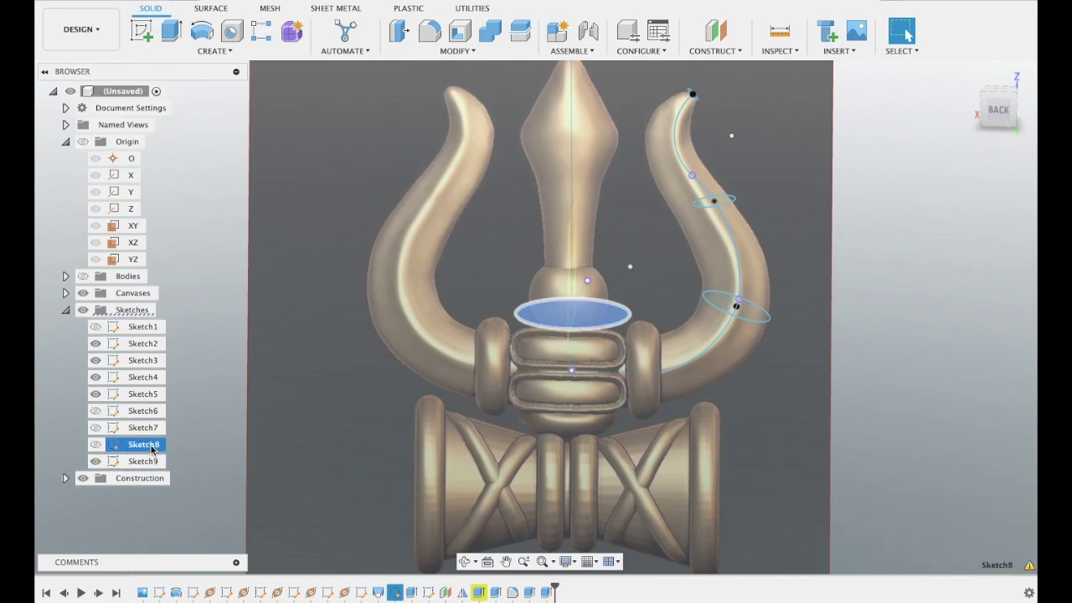
pyautogui.rightClick(152, 450)
pyautogui.click(200, 290)
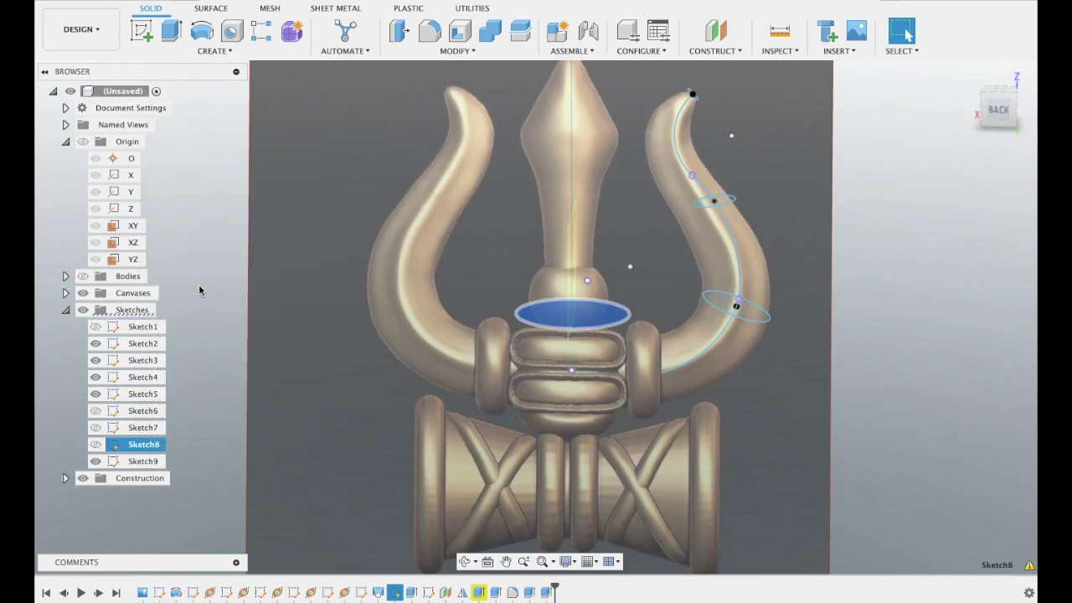
pyautogui.click(458, 306)
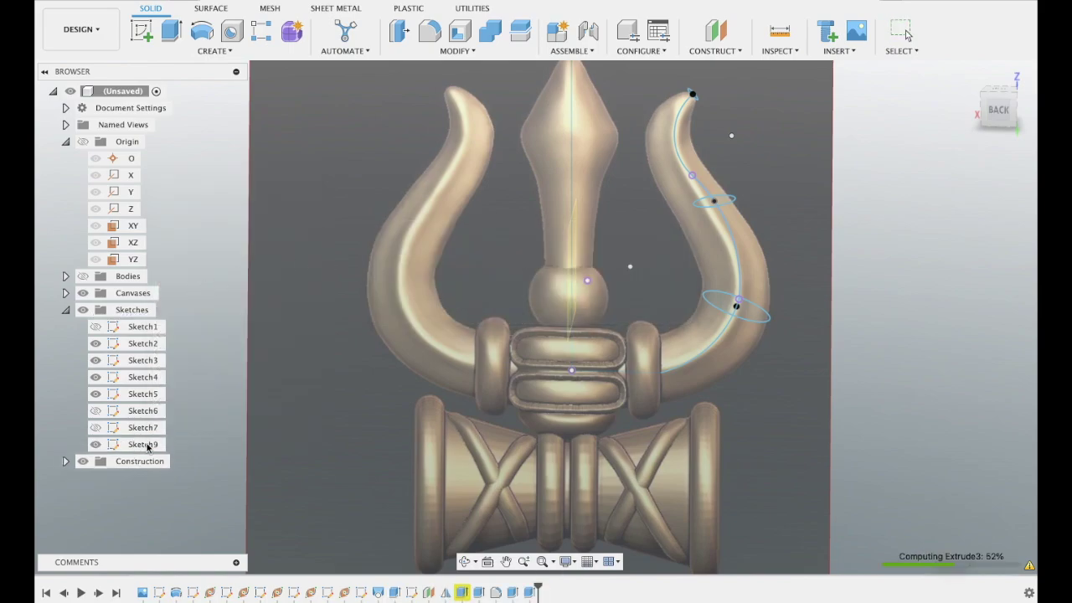
# - Review the profiles of Sketch9, Sketch7, Sketch6, Sketch5, Sketch4 and Sketch3
pyautogui.click(148, 446)
pyautogui.click(150, 427)
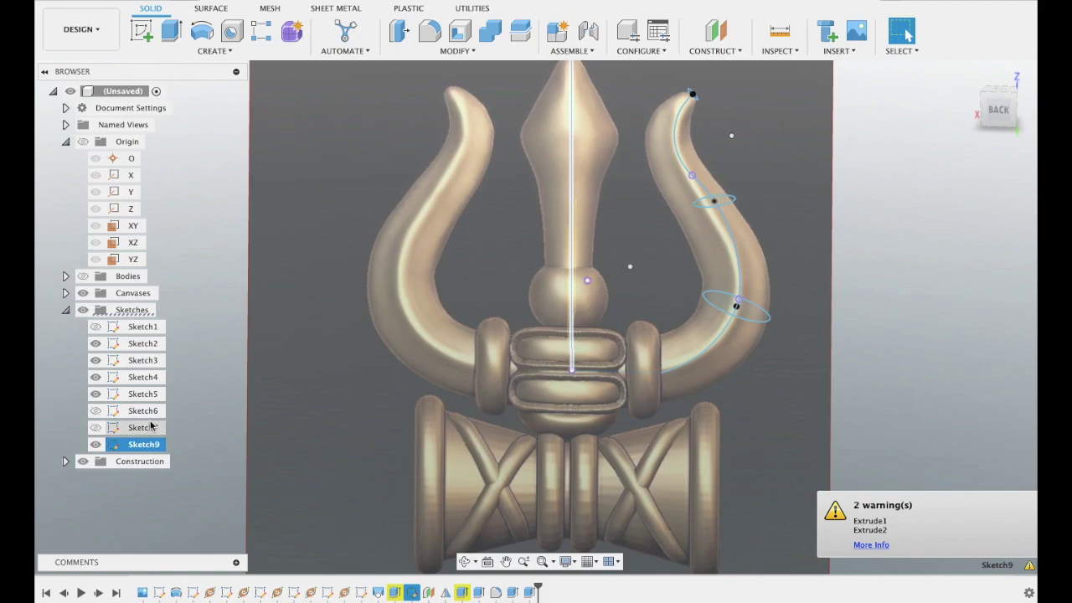
pyautogui.click(152, 411)
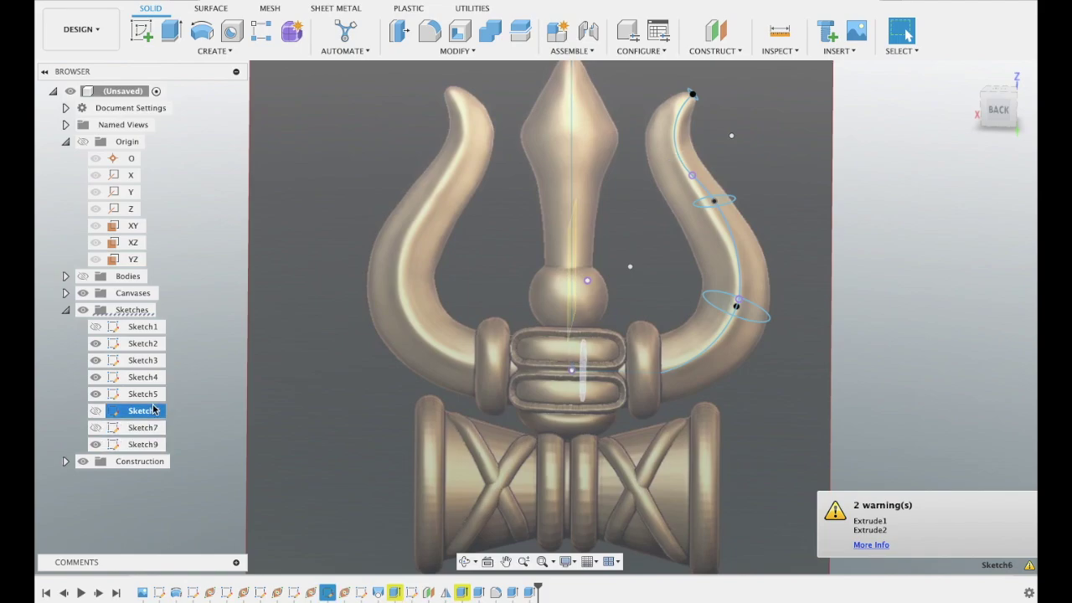
pyautogui.click(153, 394)
pyautogui.click(150, 377)
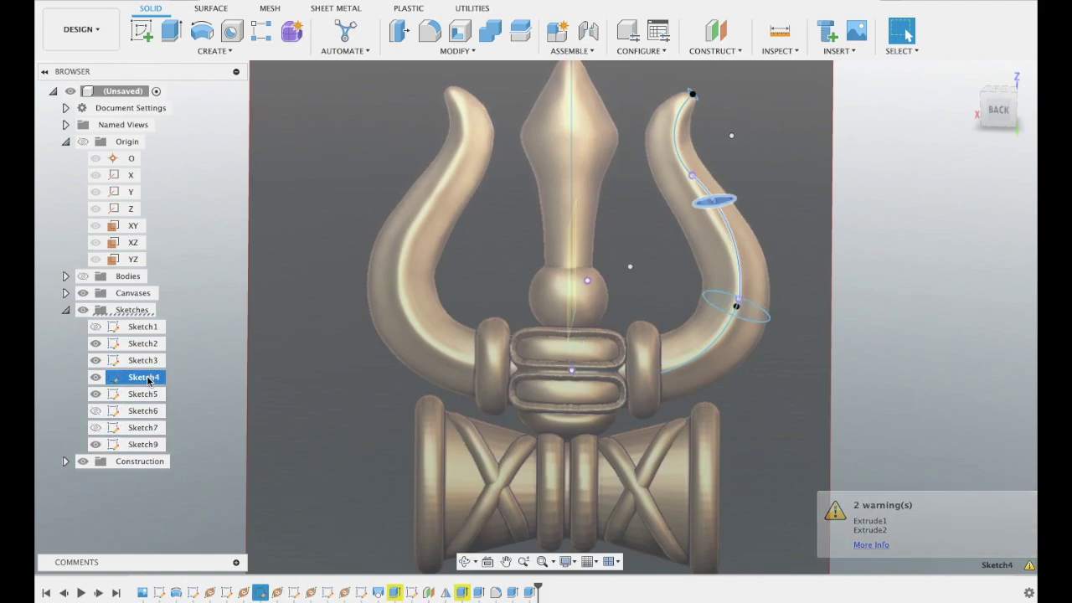
pyautogui.click(147, 360)
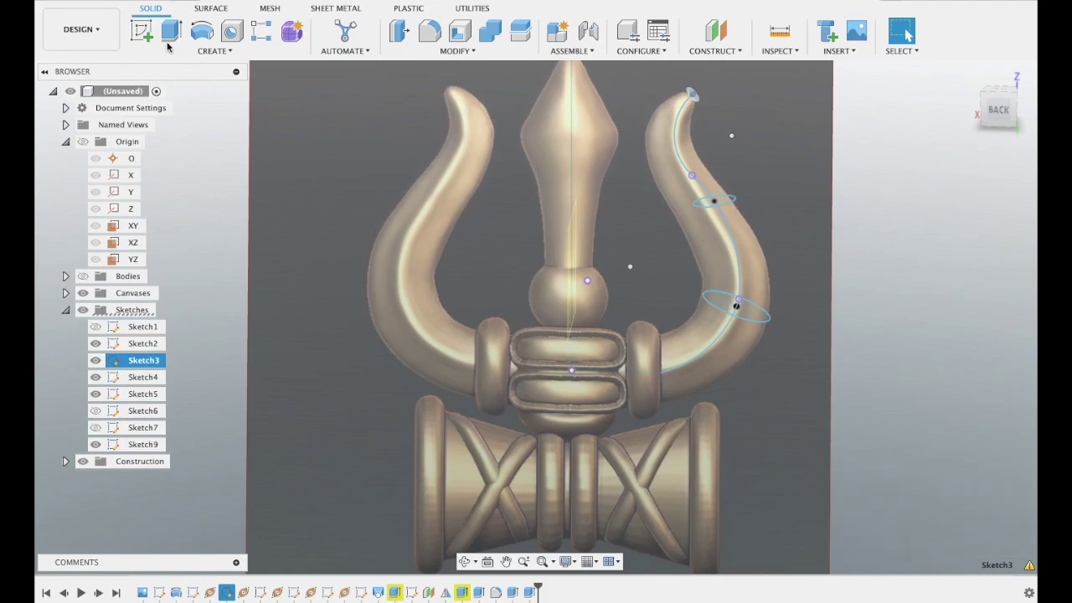
# - Undo a newly started sketch with Ctrl+Z and begin an offset construction plane
pyautogui.click(143, 32)
pyautogui.click(462, 280)
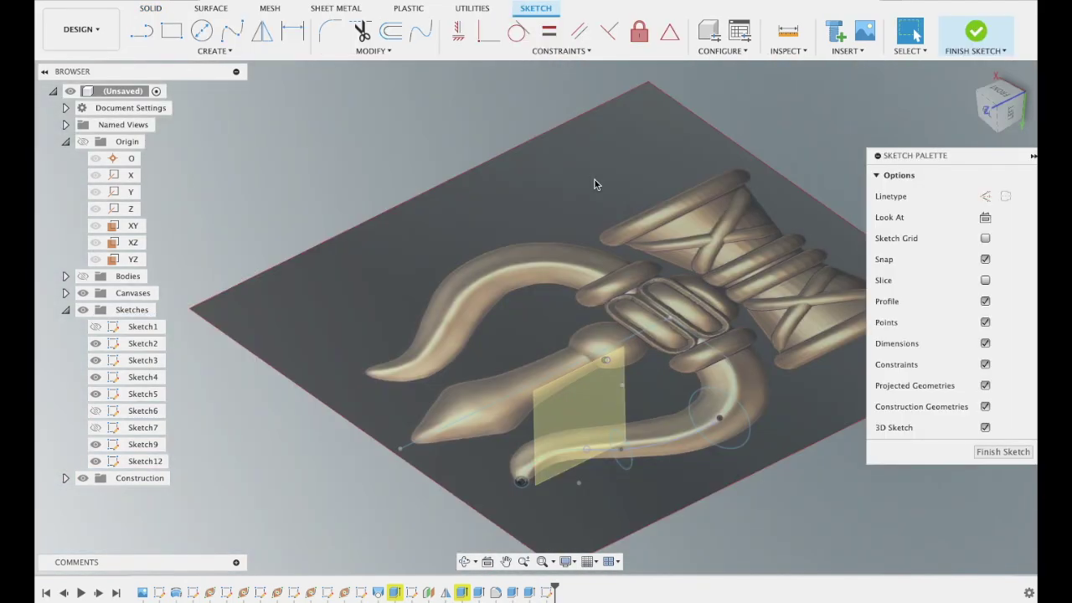
pyautogui.hotkey('ctrl', 'z')
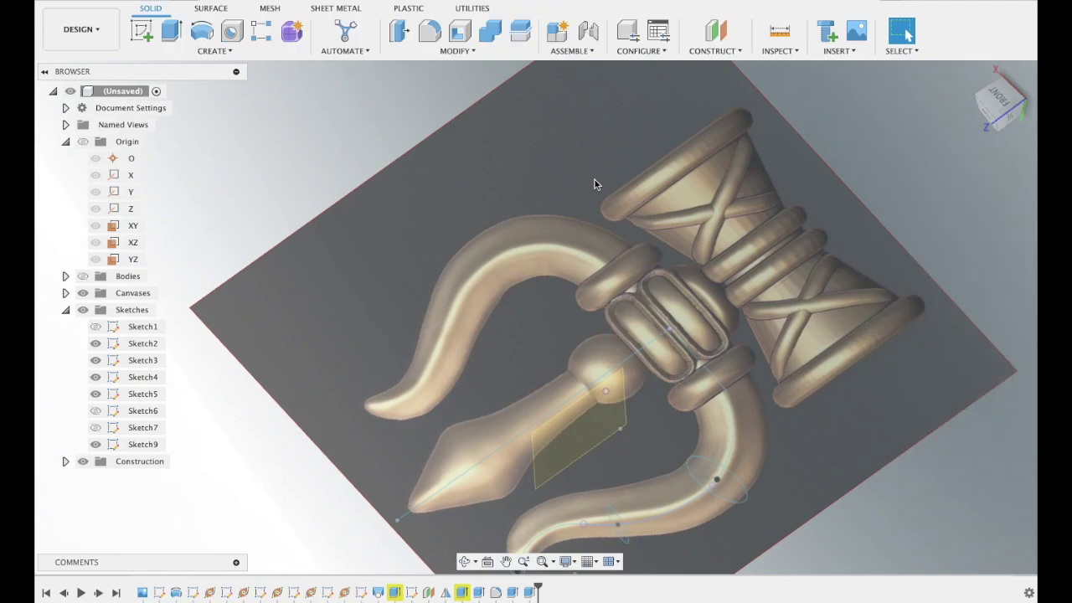
pyautogui.click(718, 34)
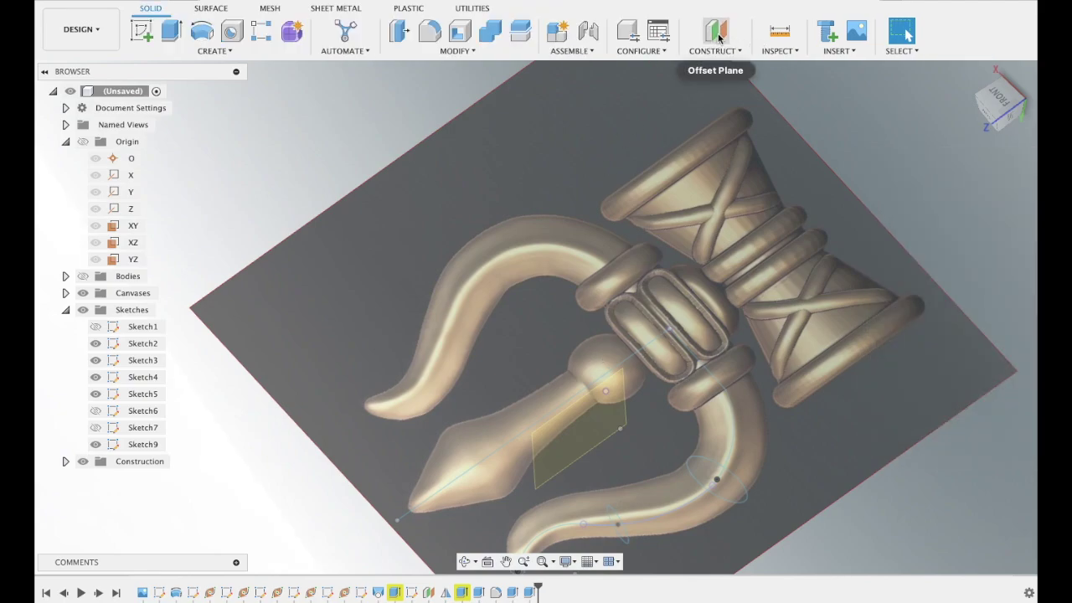
# - In front view, create a construction plane offset -0.60 in from the XZ plane
pyautogui.click(999, 102)
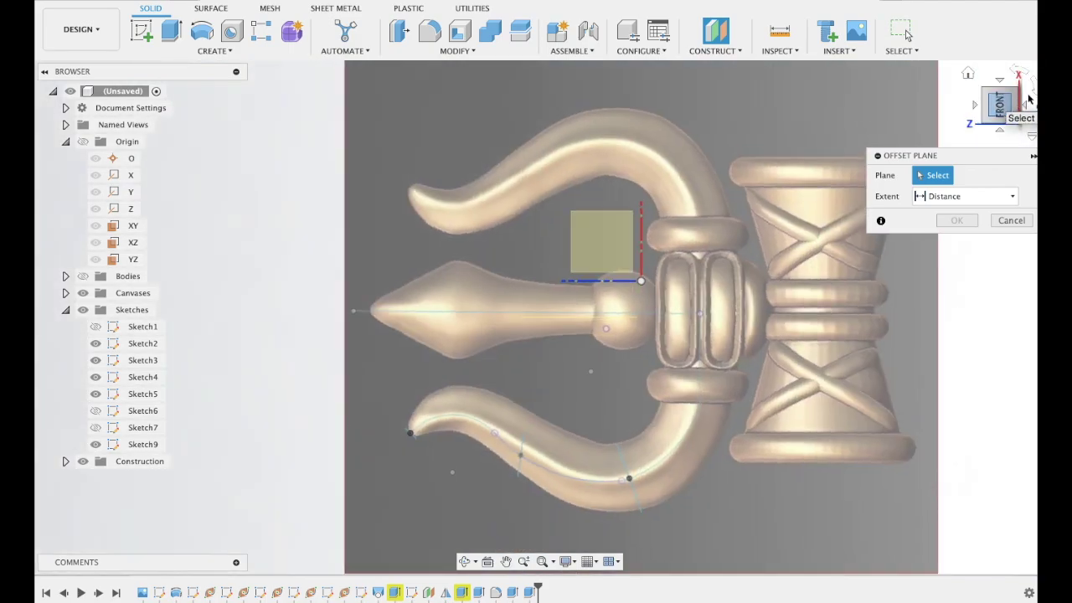
pyautogui.click(1035, 93)
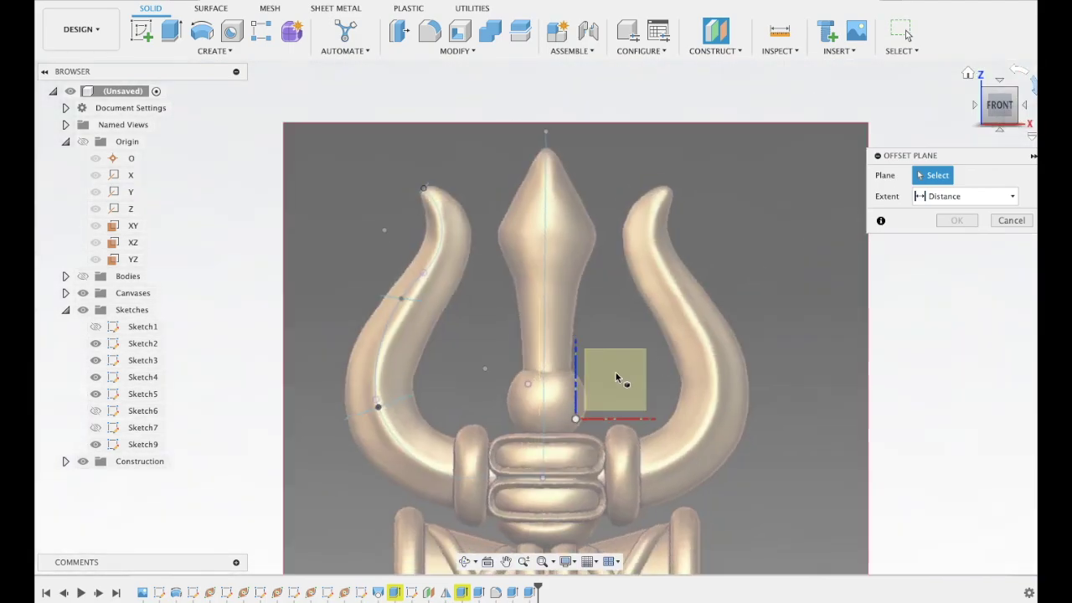
pyautogui.click(615, 377)
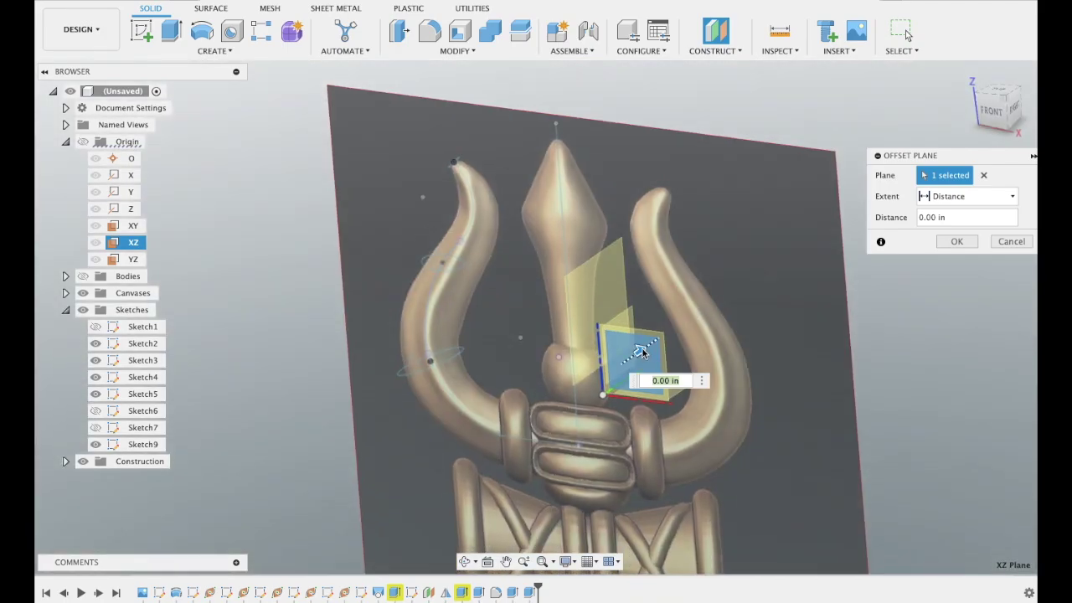
pyautogui.moveTo(638, 351); pyautogui.dragTo(621, 381)
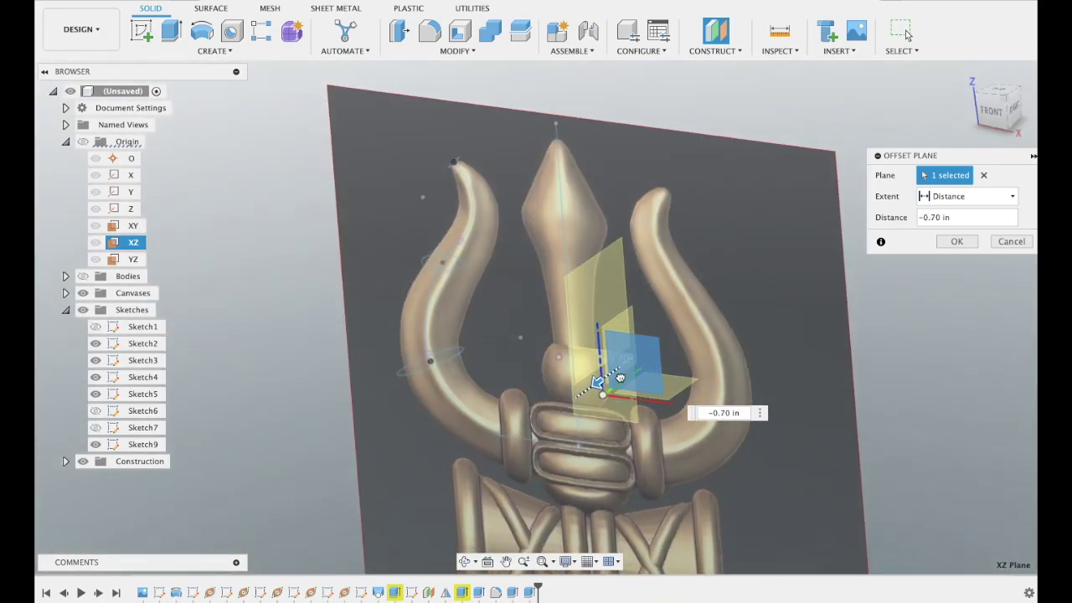
pyautogui.click(959, 242)
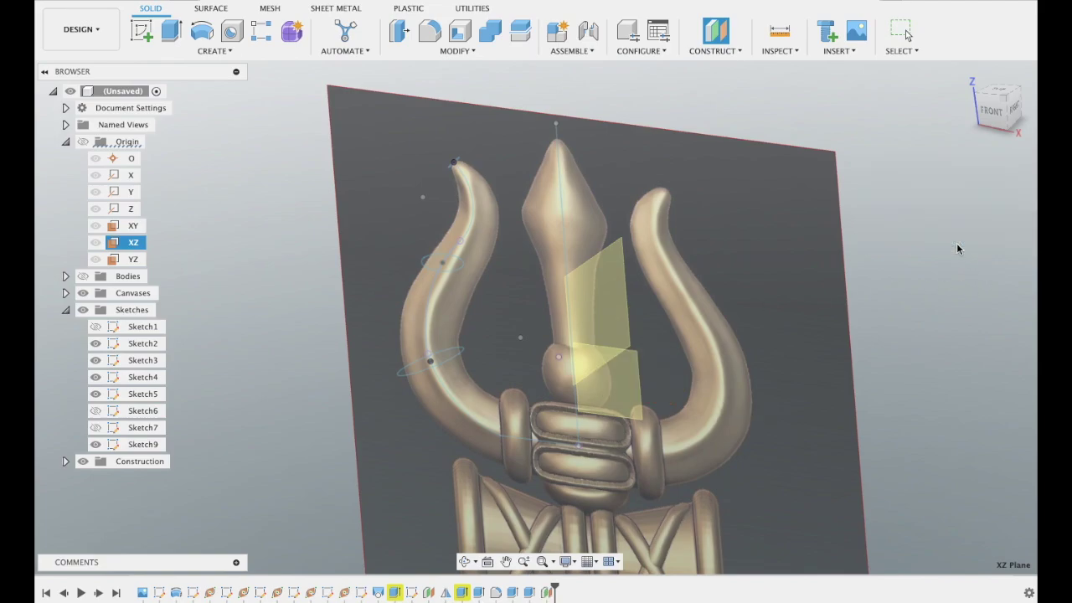
pyautogui.click(148, 36)
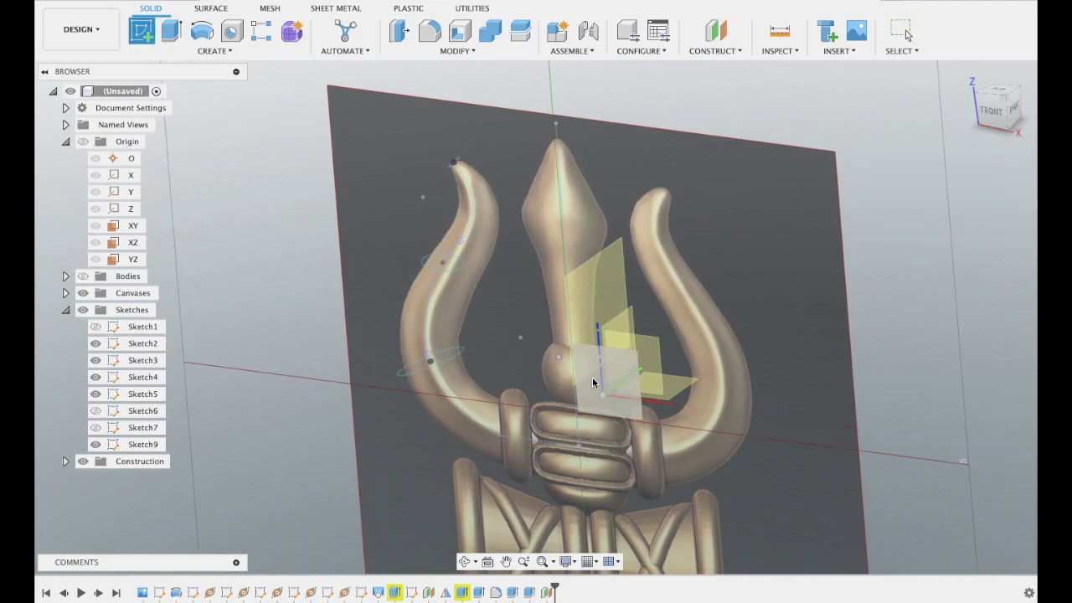
# - On the offset plane, draw a center-to-center slot across the upper collar
pyautogui.click(592, 383)
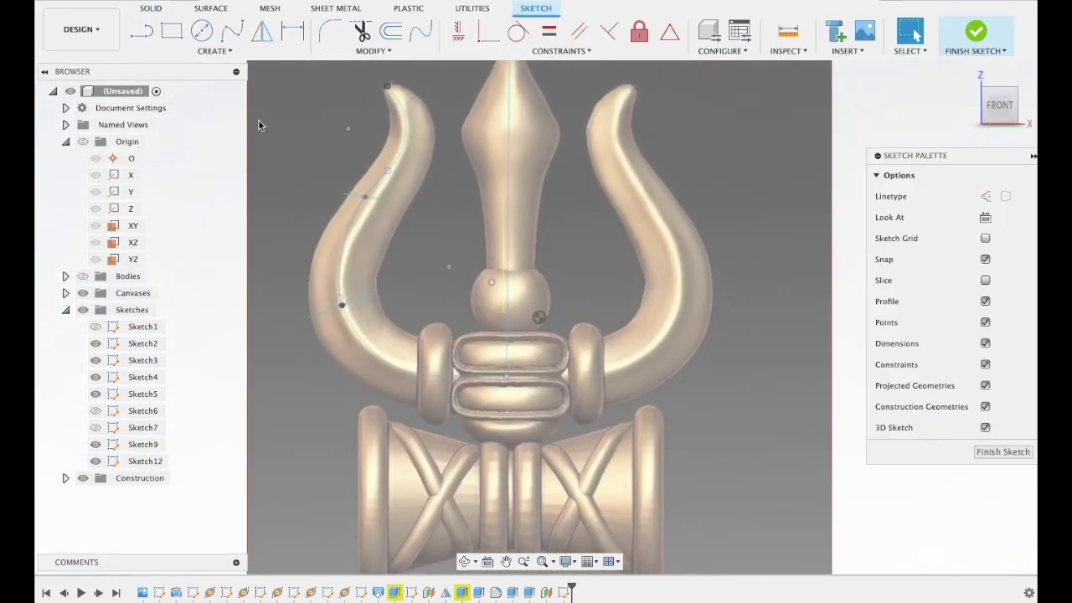
pyautogui.click(186, 50)
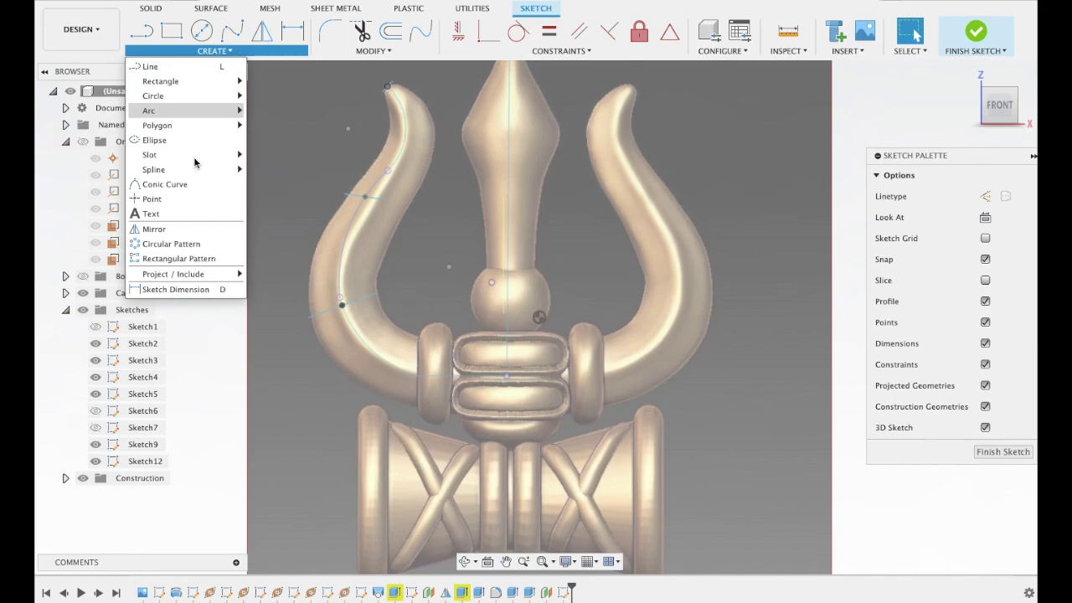
pyautogui.moveTo(149, 155)
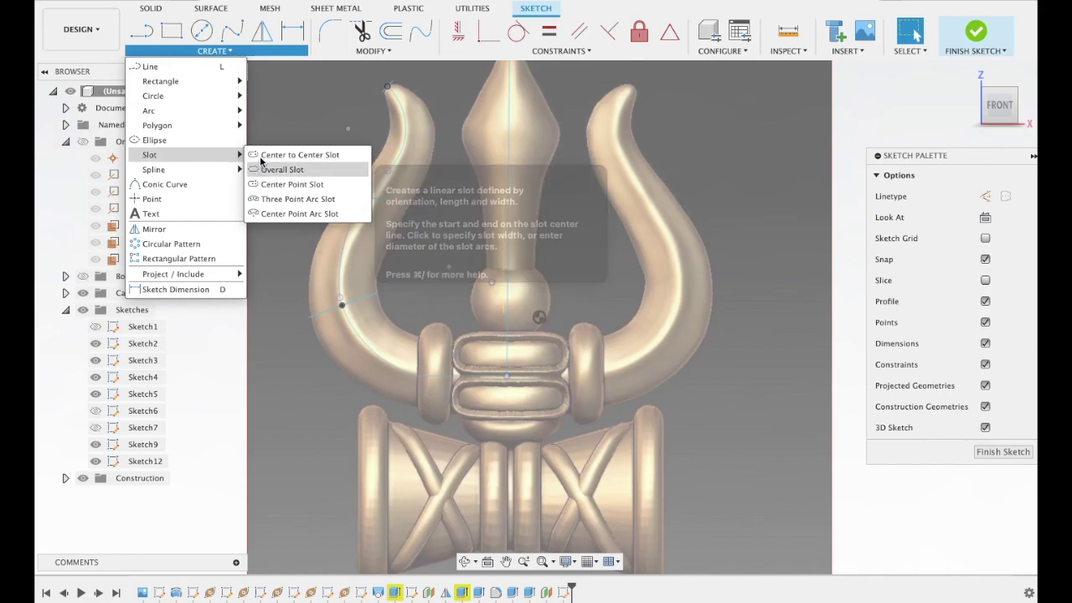
pyautogui.click(285, 155)
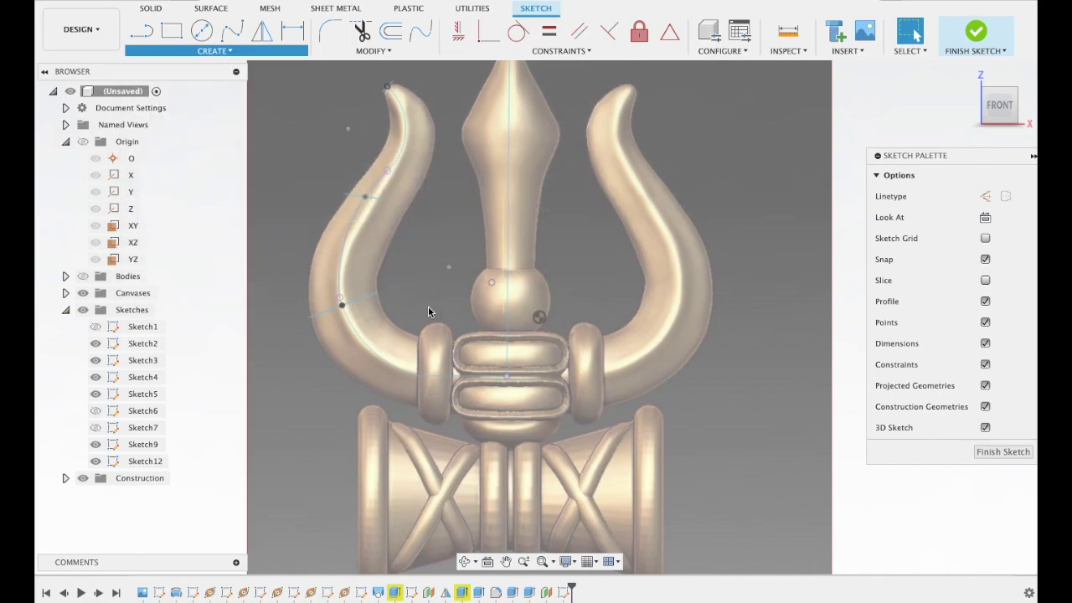
pyautogui.click(454, 353)
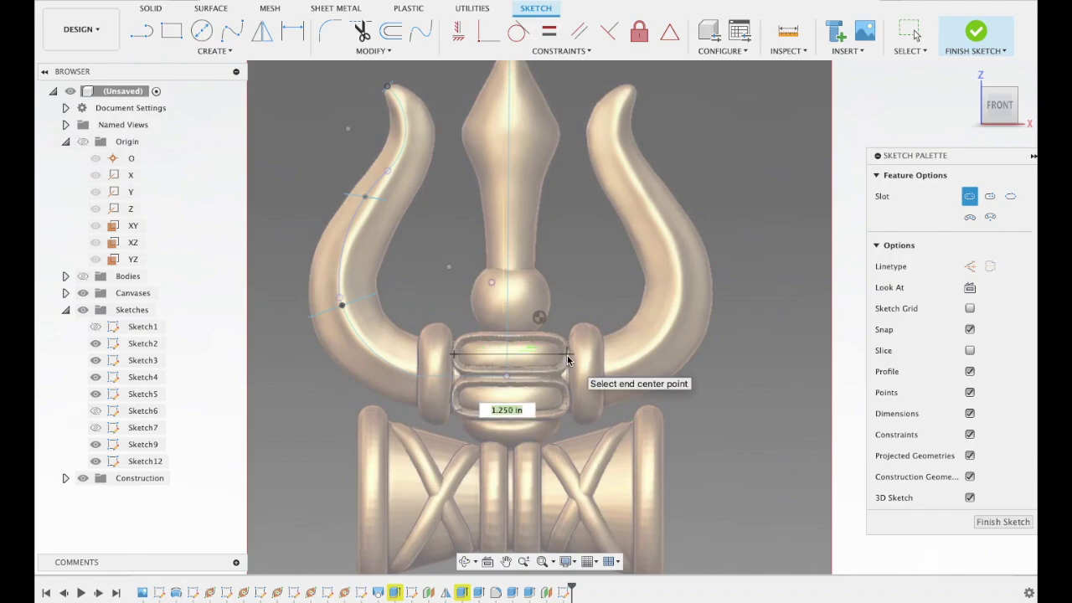
pyautogui.click(566, 353)
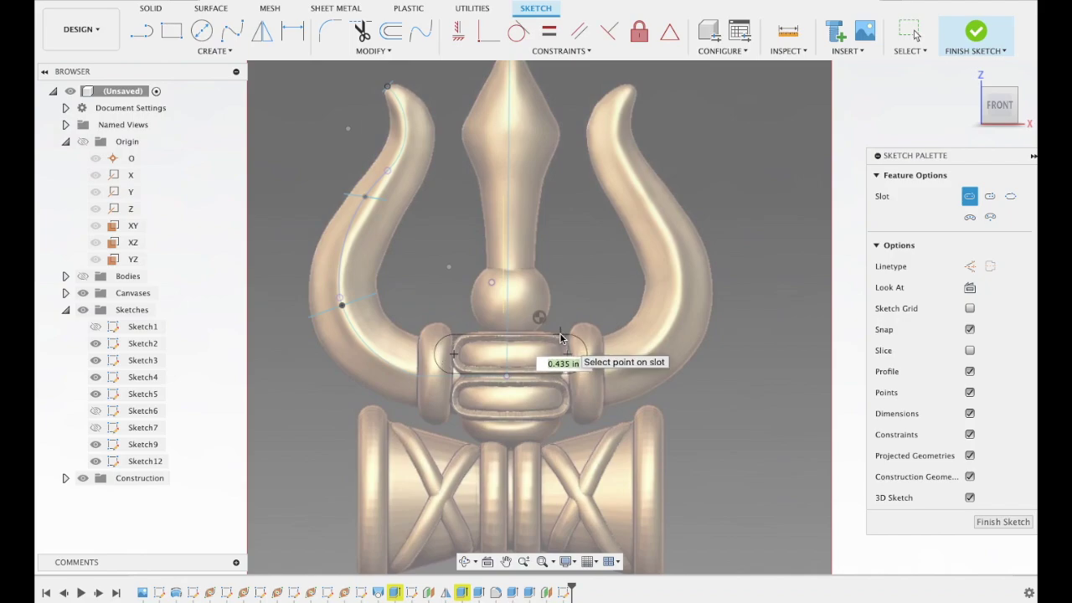
pyautogui.click(561, 339)
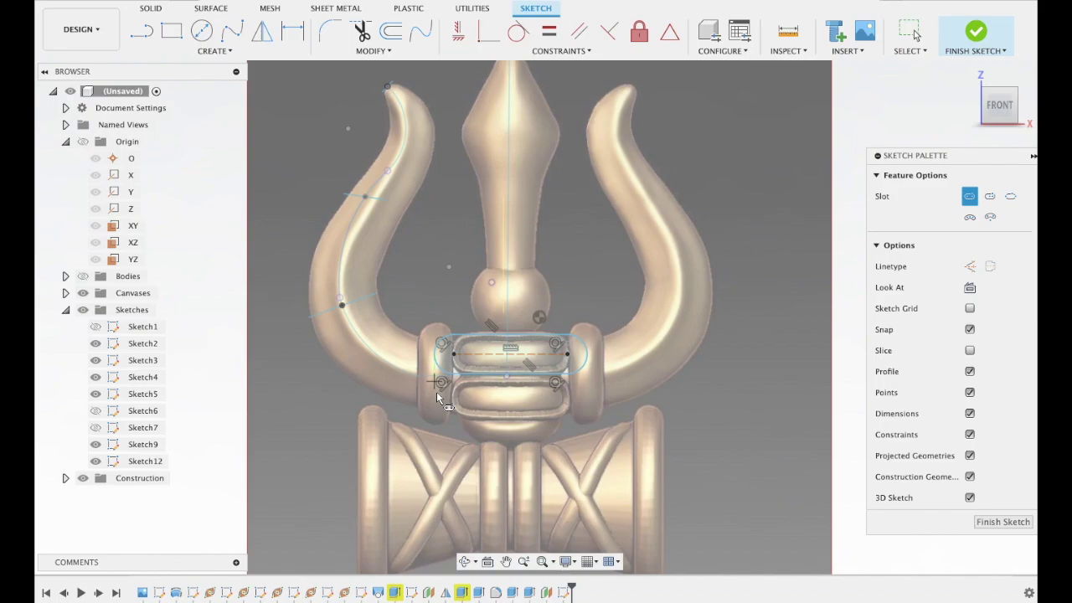
# - Draw a second slot below the first, 0.404 in wide
pyautogui.click(437, 395)
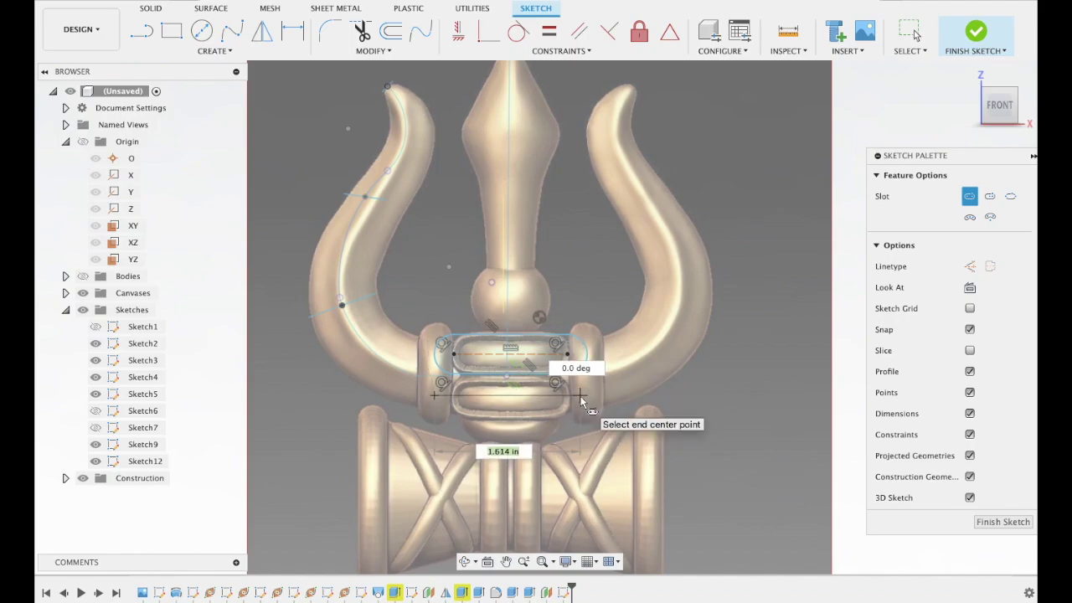
pyautogui.click(580, 396)
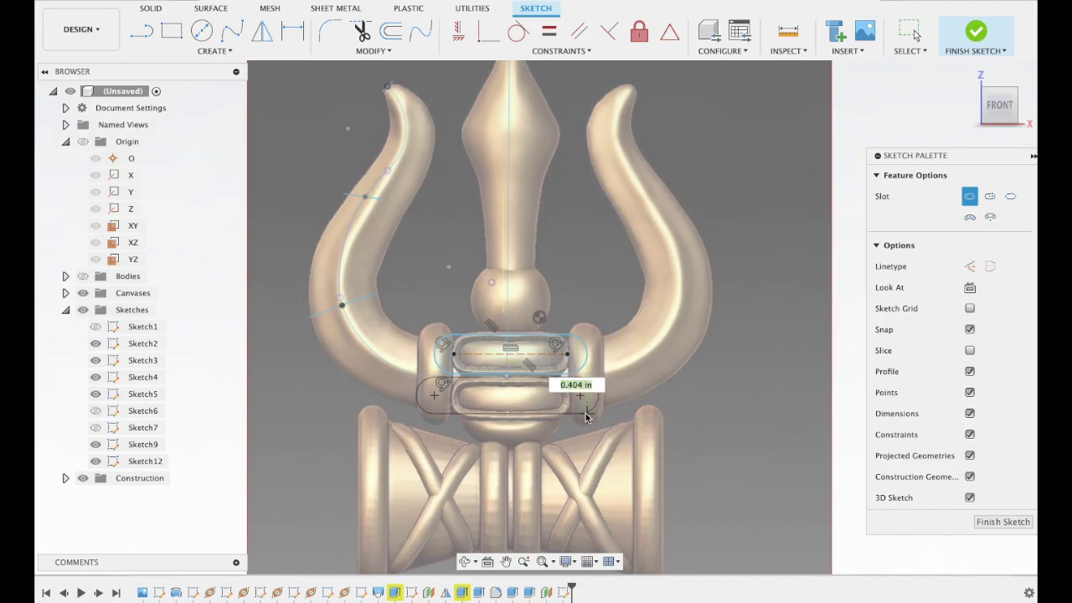
pyautogui.click(587, 416)
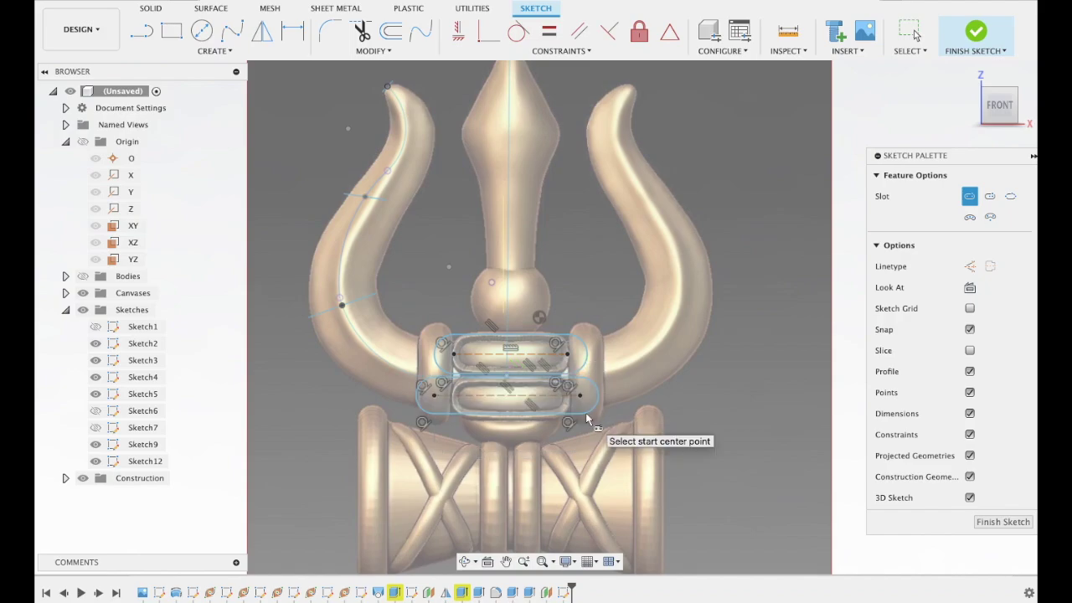
pyautogui.press('Escape')
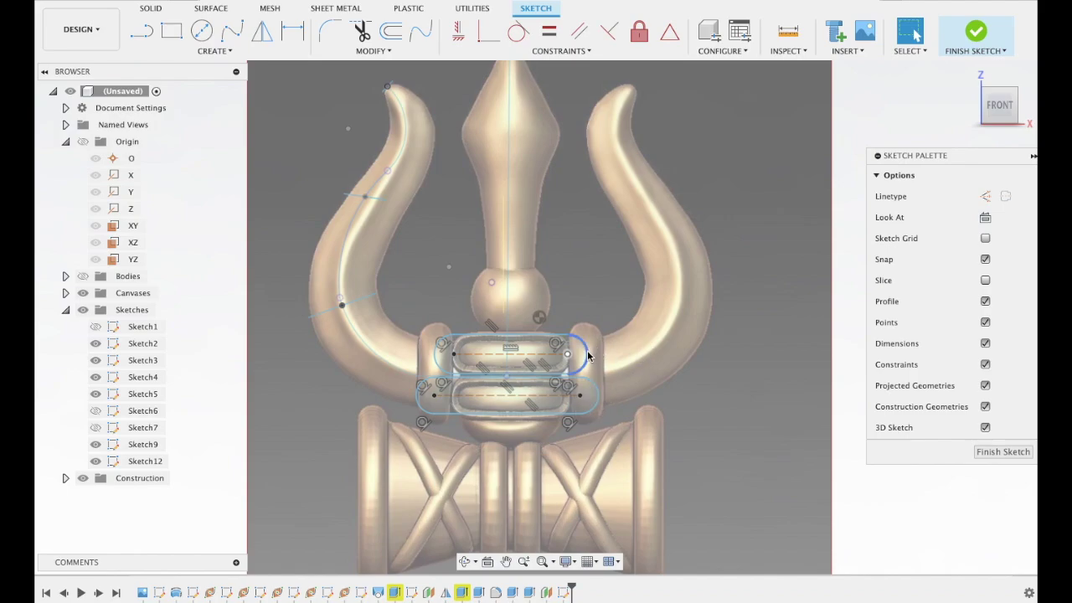
# - Drag both ends of each slot inward to fit the collar recesses, then finish Sketch12
pyautogui.click(566, 357)
pyautogui.moveTo(565, 357); pyautogui.dragTo(552, 358)
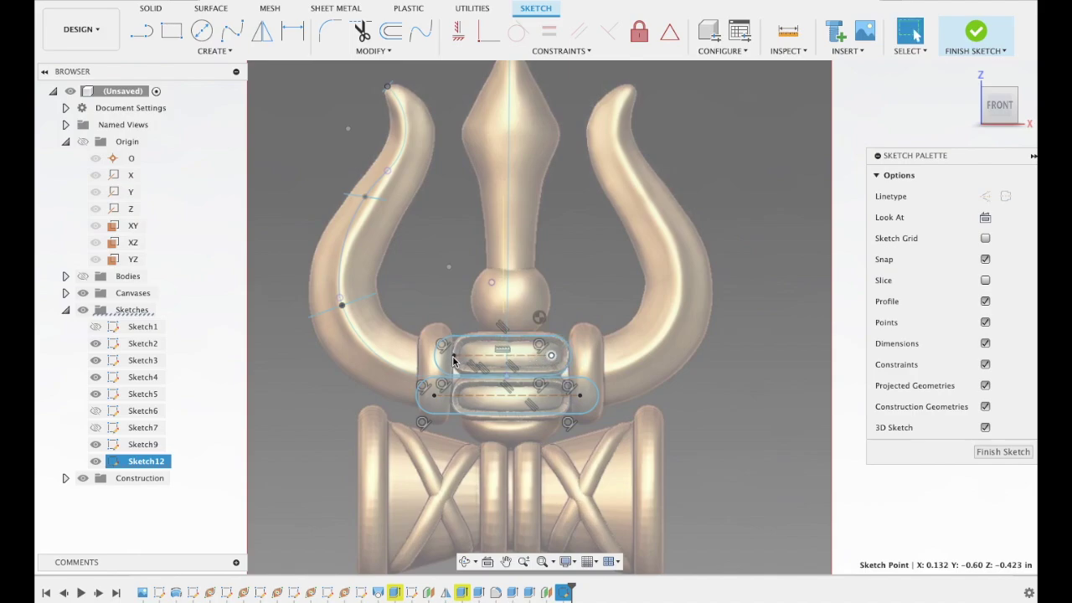
pyautogui.moveTo(463, 358); pyautogui.dragTo(474, 359)
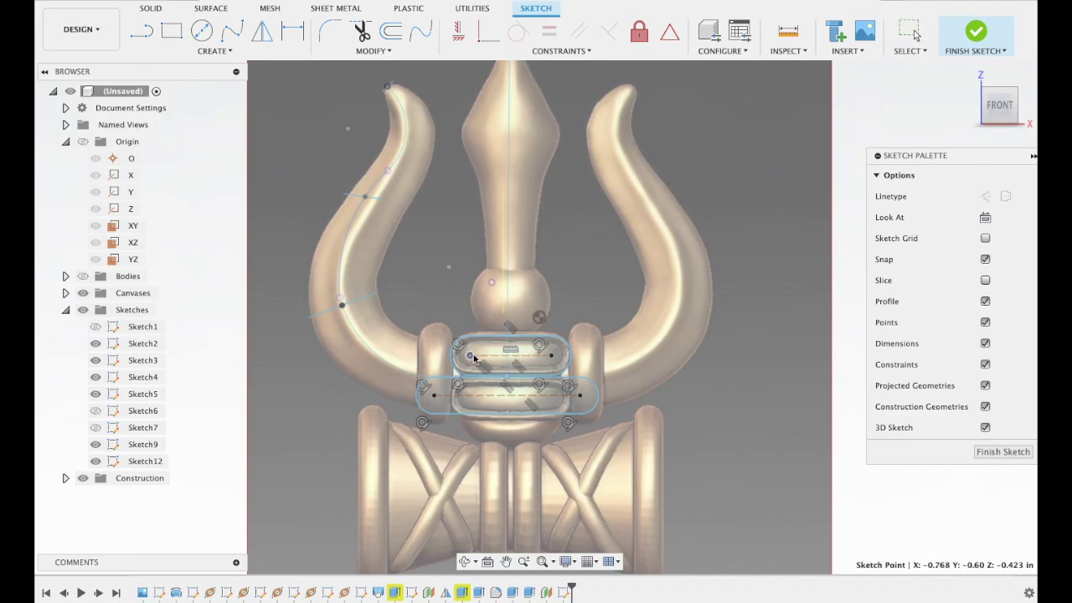
pyautogui.click(583, 400)
pyautogui.moveTo(577, 399); pyautogui.dragTo(553, 400)
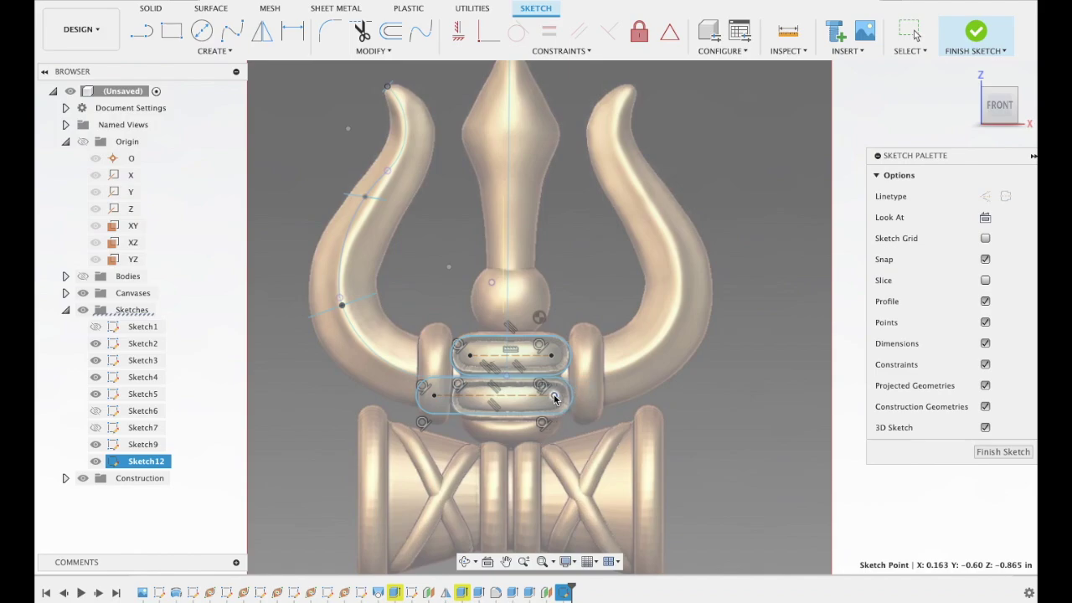
pyautogui.press('Escape')
pyautogui.moveTo(434, 400); pyautogui.dragTo(483, 399)
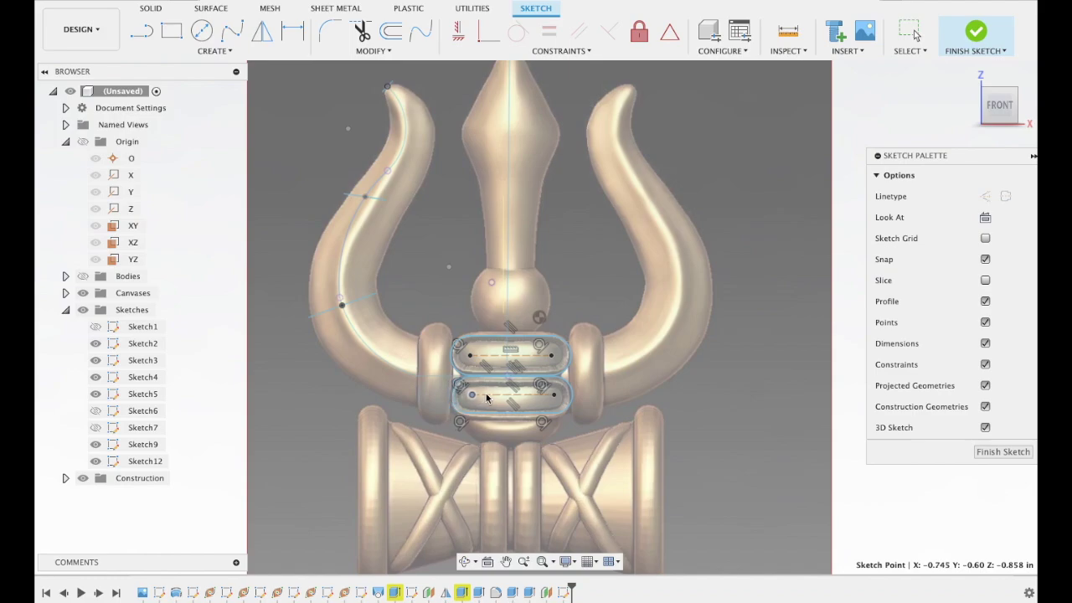
pyautogui.moveTo(484, 397); pyautogui.dragTo(486, 397)
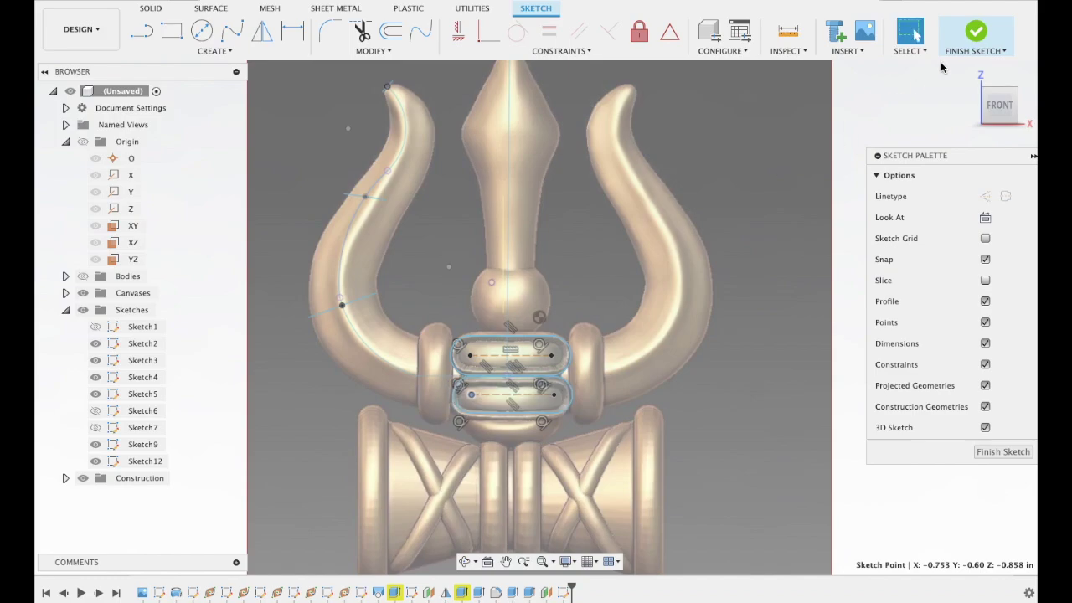
pyautogui.click(968, 74)
pyautogui.click(980, 40)
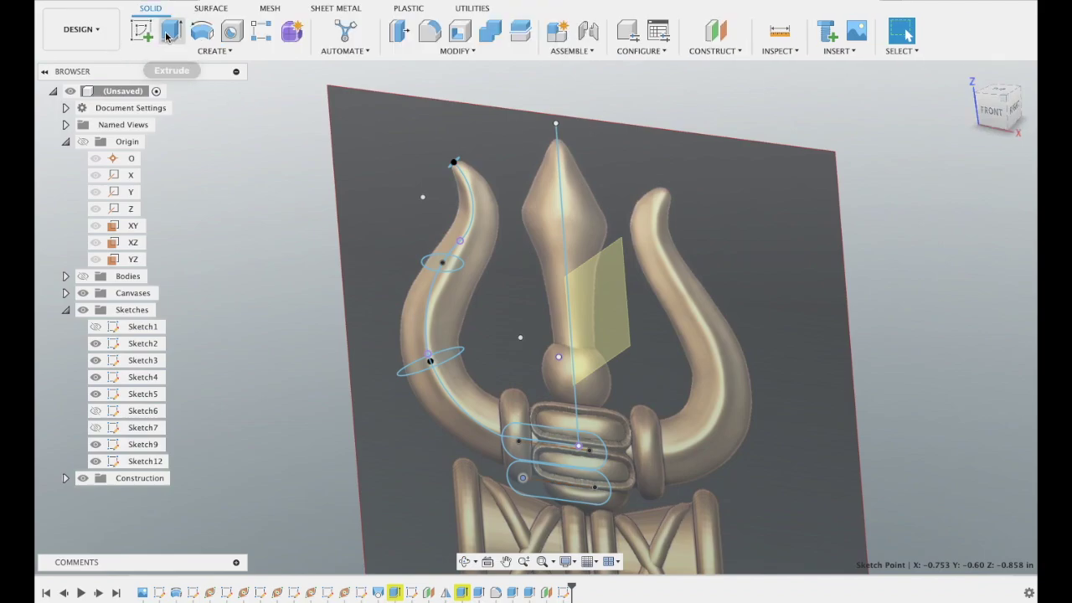
# - Extrude both Sketch12 slot profiles 1.10 in, dismissing the visibility warning
pyautogui.click(169, 33)
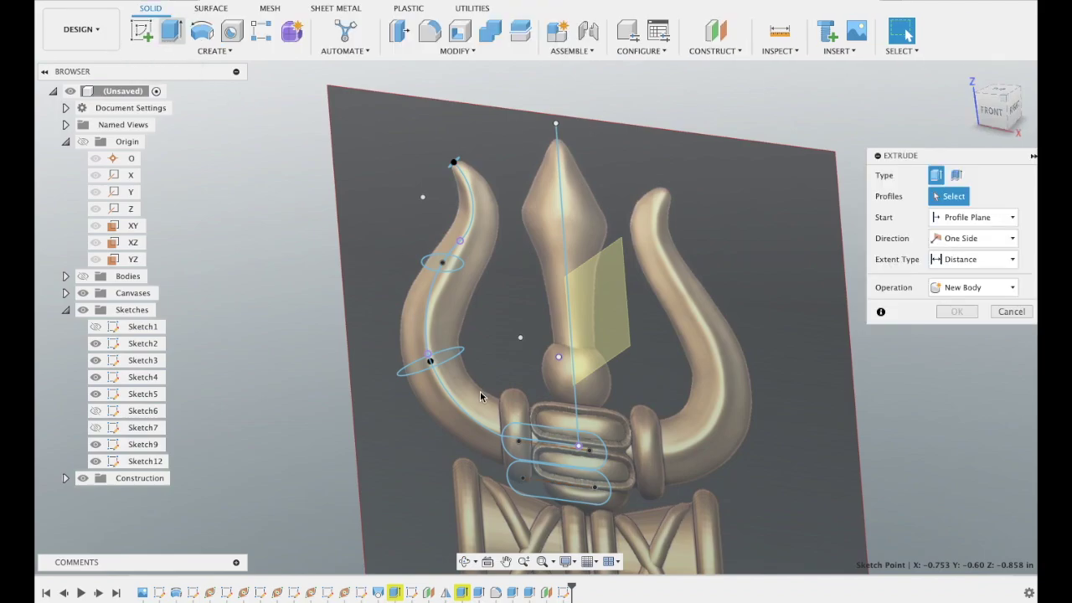
pyautogui.click(596, 453)
pyautogui.click(597, 486)
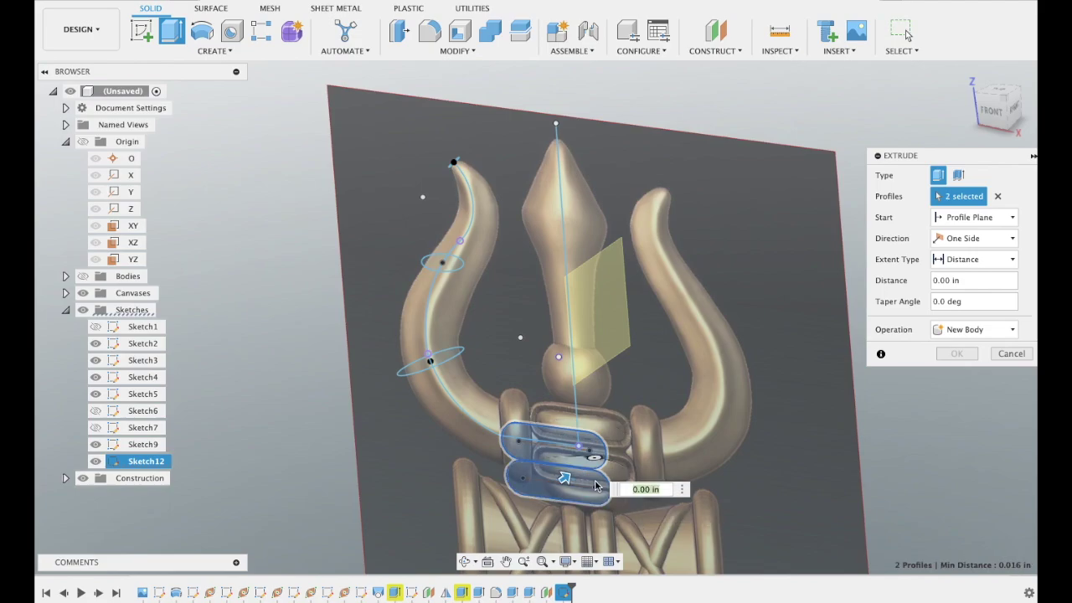
pyautogui.moveTo(567, 477); pyautogui.dragTo(614, 443)
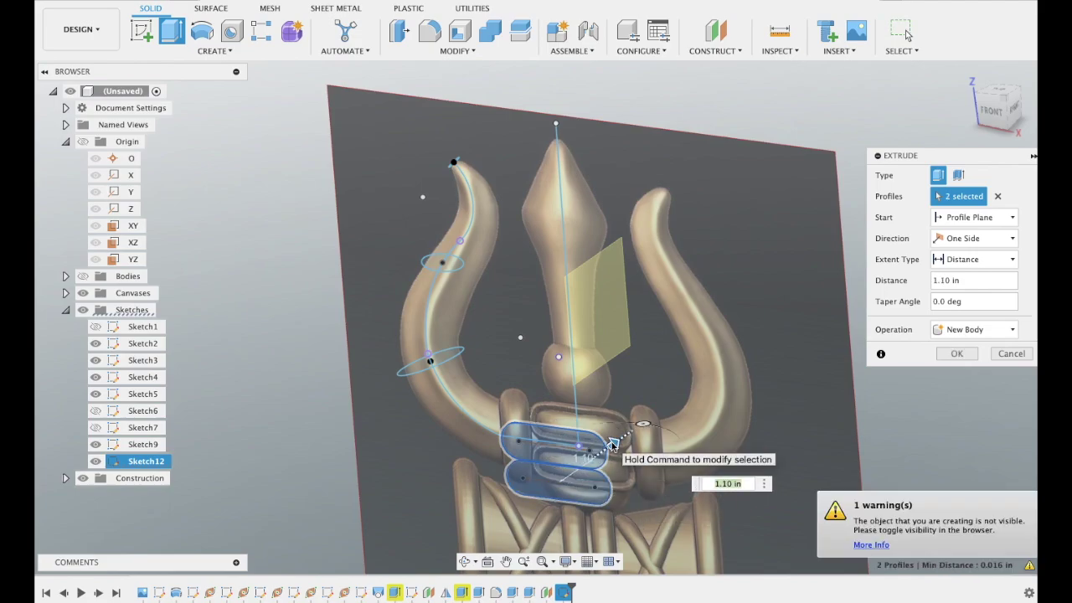
pyautogui.moveTo(628, 432); pyautogui.dragTo(591, 408, button='middle')
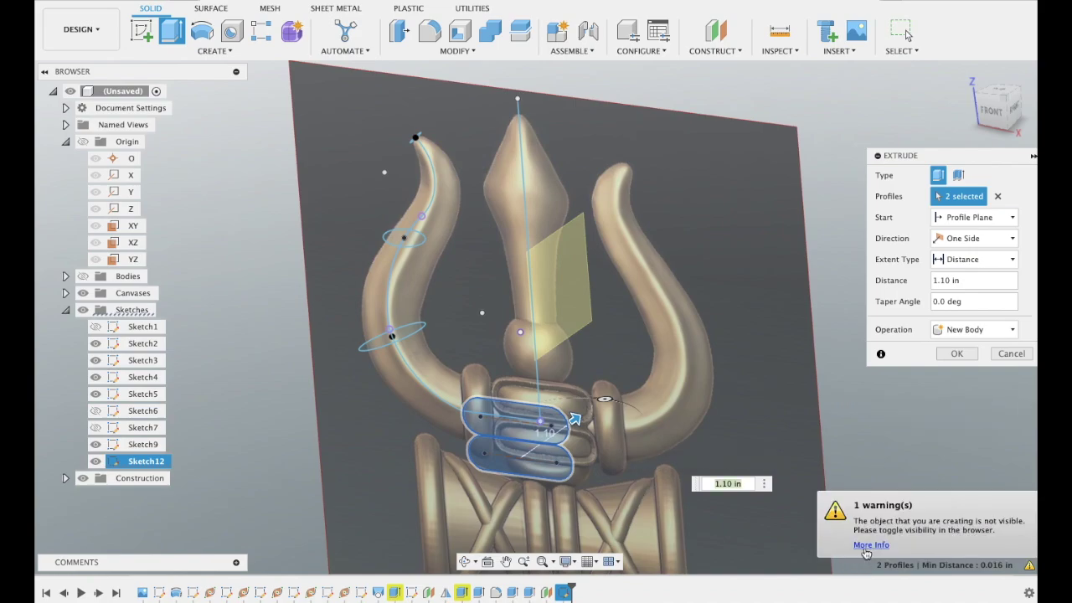
pyautogui.click(891, 533)
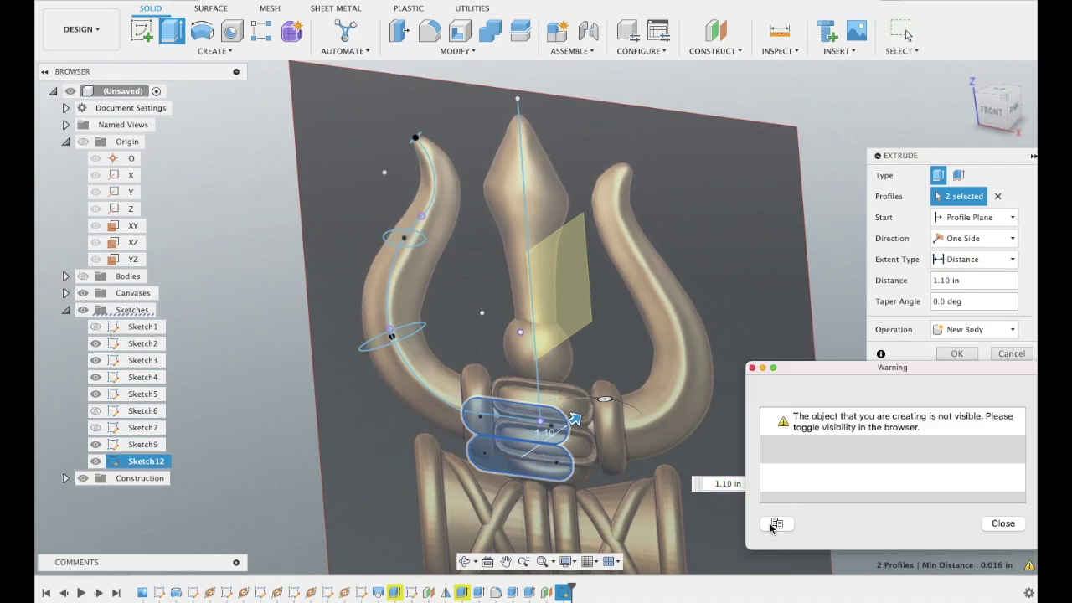
pyautogui.click(805, 431)
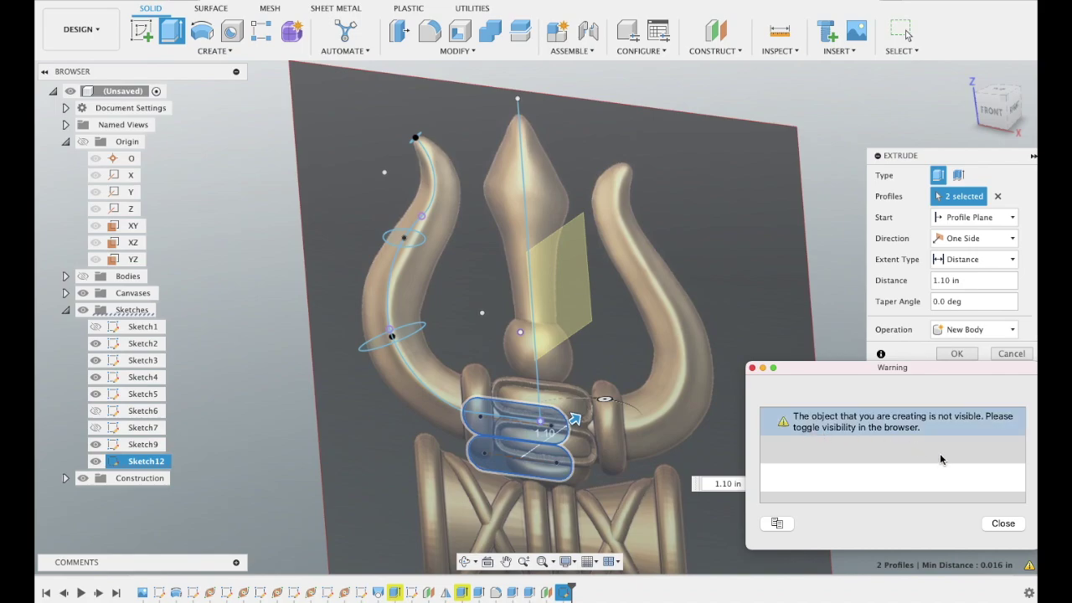
pyautogui.click(1003, 525)
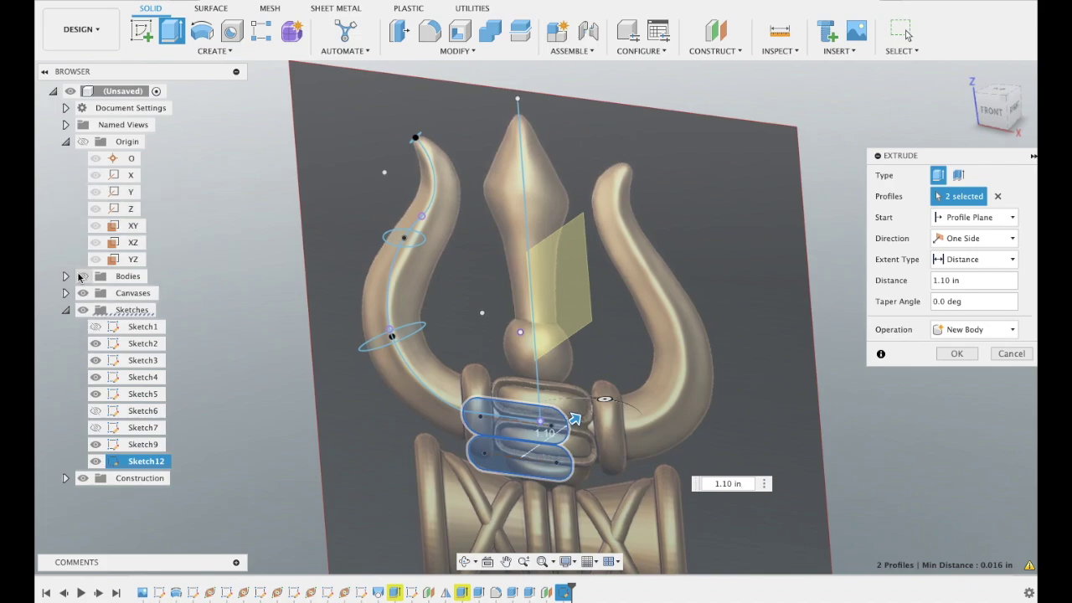
# - Show the trident bodies, set the extrusion operation to Join, and confirm it
pyautogui.click(83, 275)
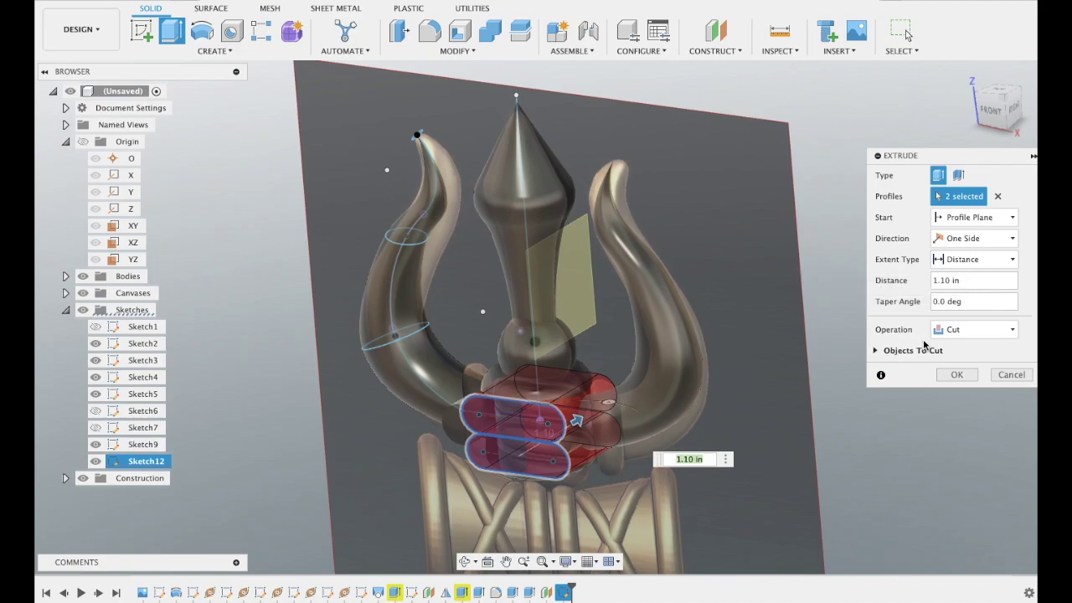
pyautogui.click(943, 332)
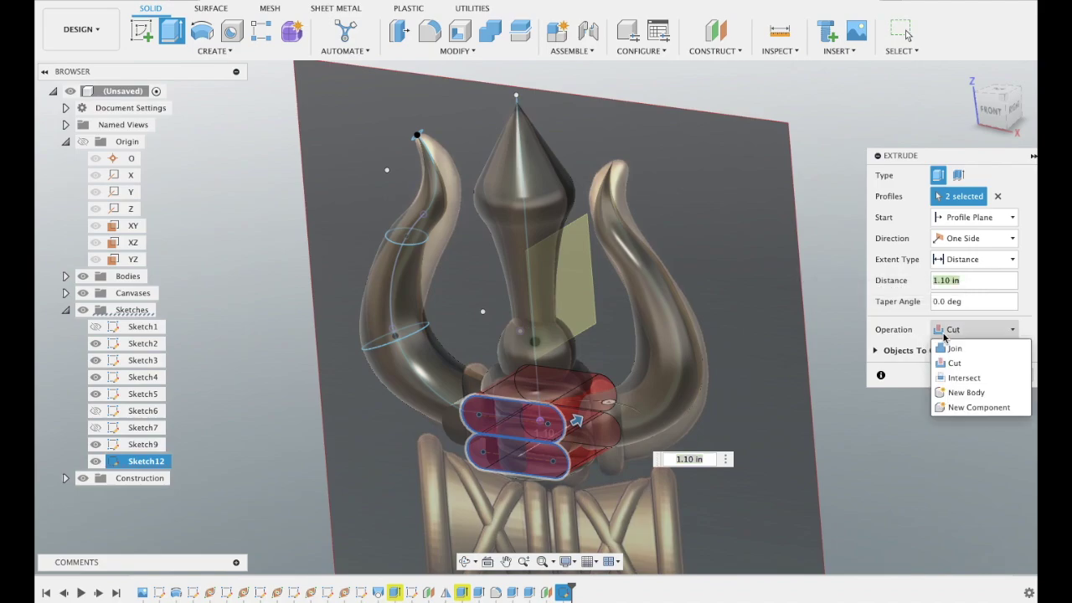
pyautogui.click(950, 350)
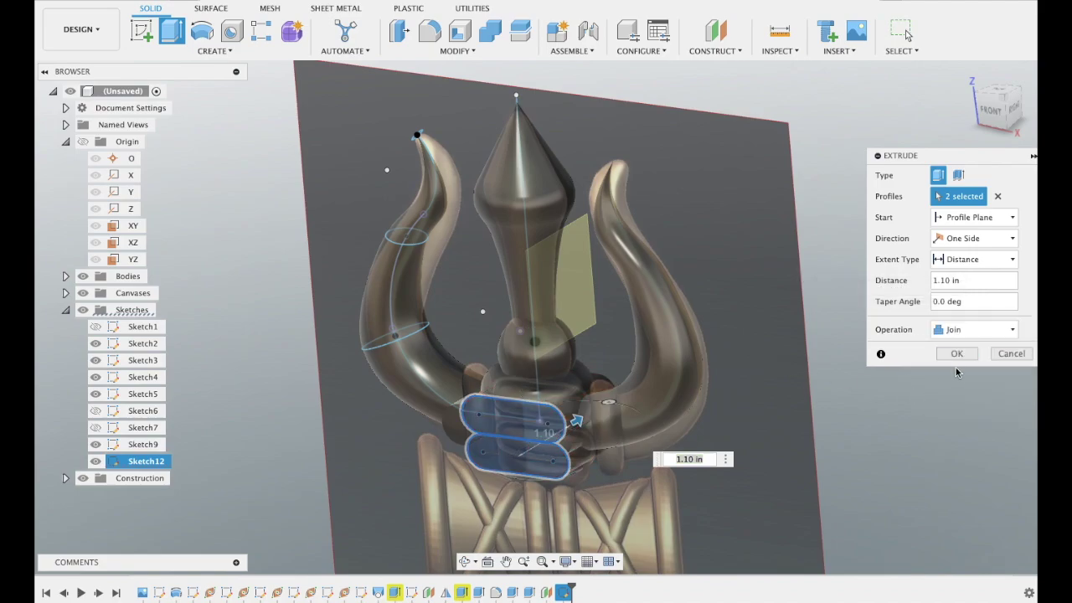
pyautogui.click(963, 356)
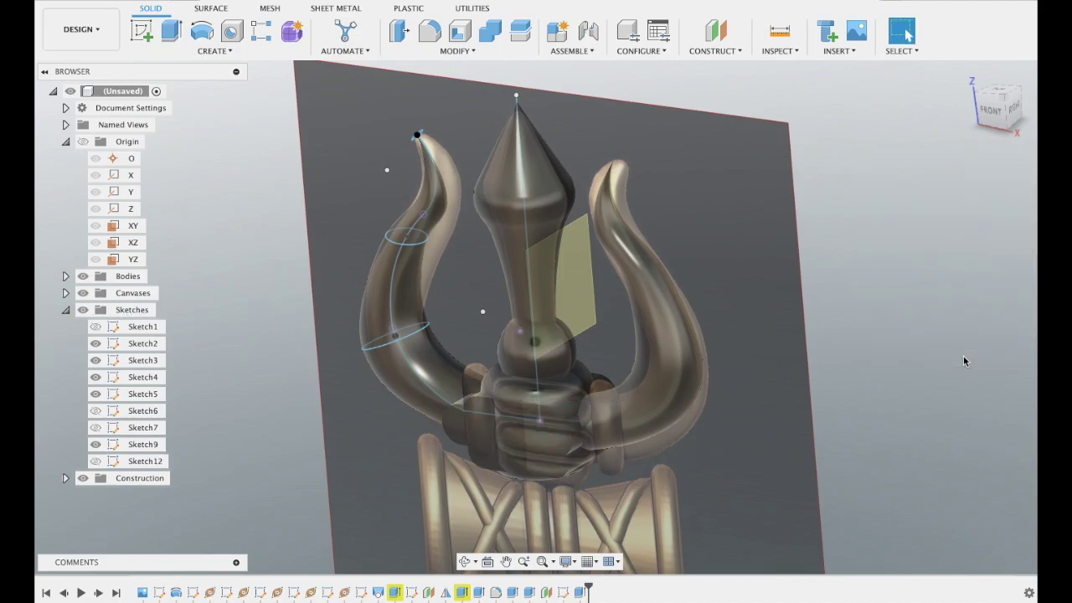
# - Hide the Canvases and Sketches folders, then select Body1 in the expanded Bodies list
pyautogui.click(79, 279)
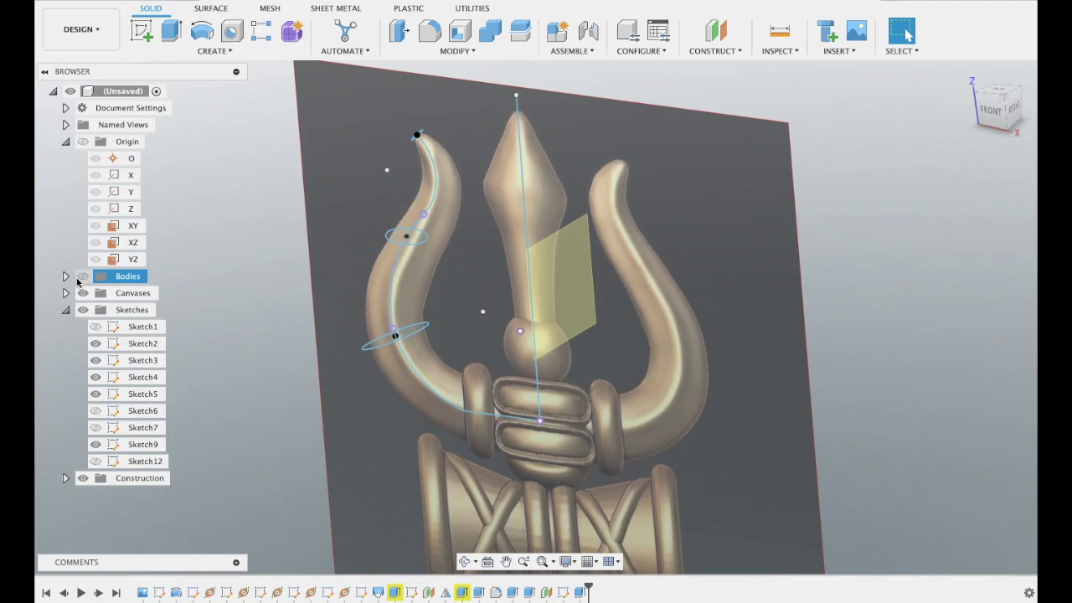
pyautogui.click(79, 279)
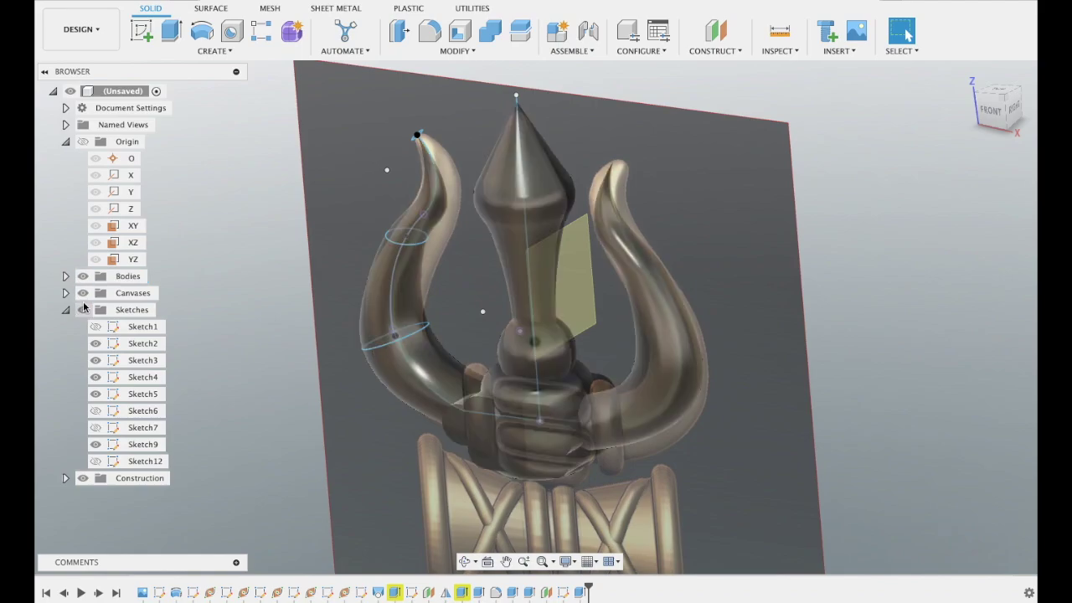
pyautogui.click(83, 292)
pyautogui.click(83, 310)
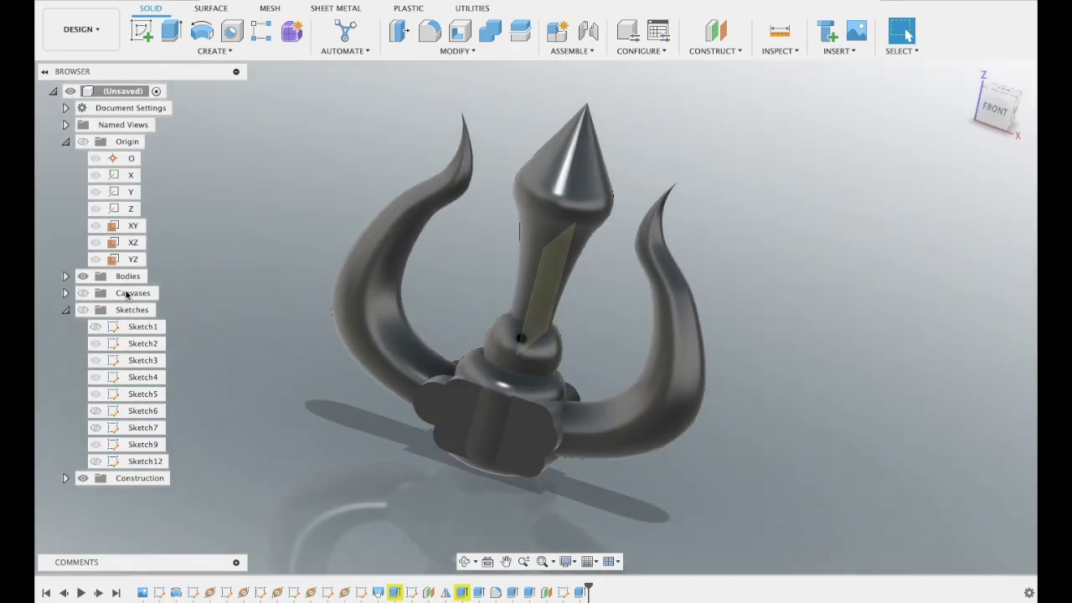
pyautogui.click(66, 278)
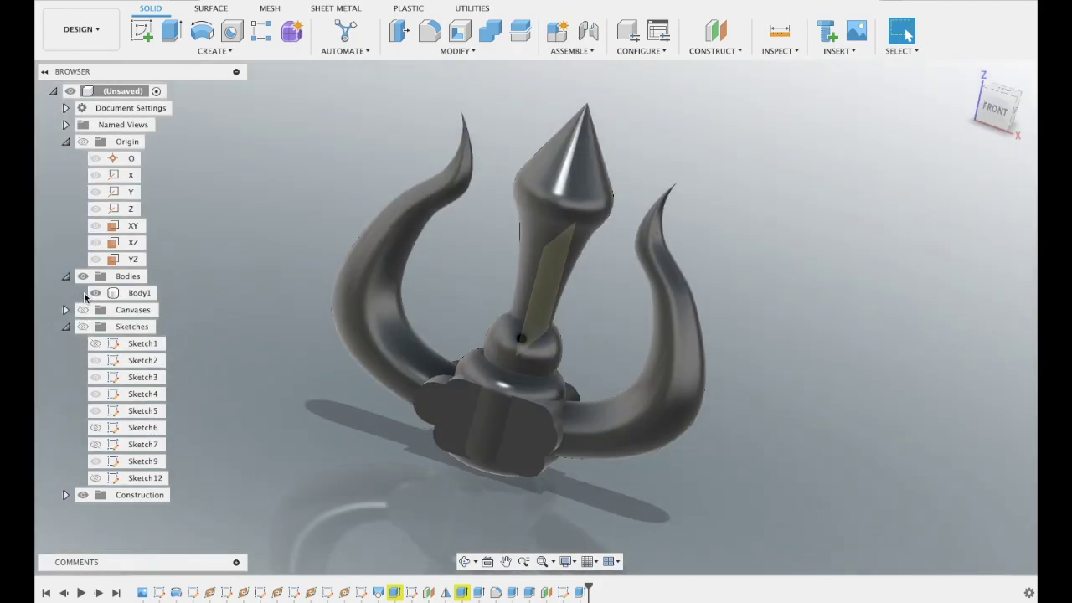
pyautogui.click(134, 295)
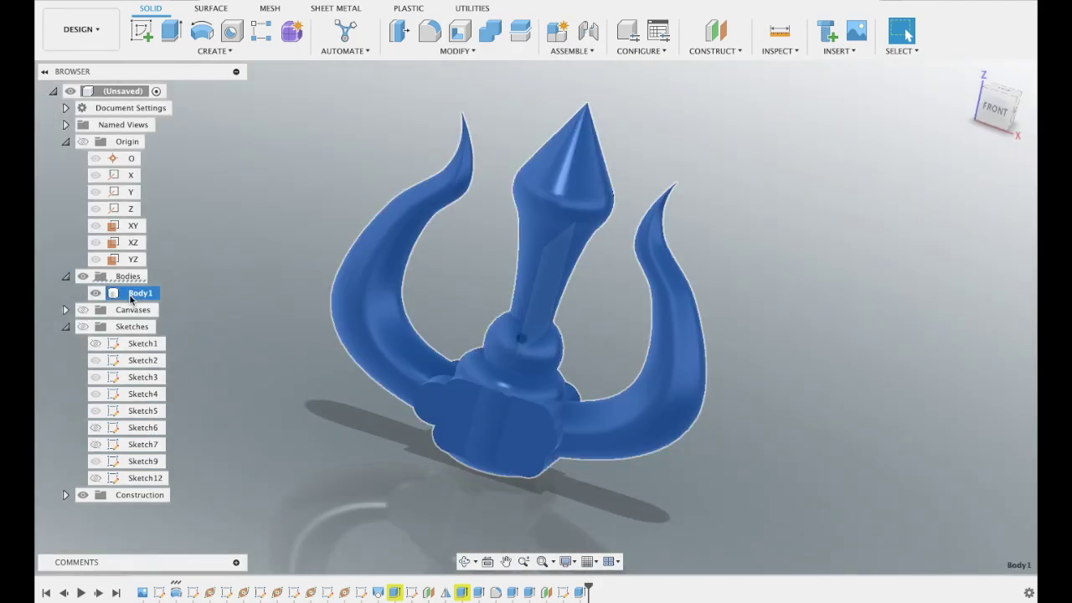
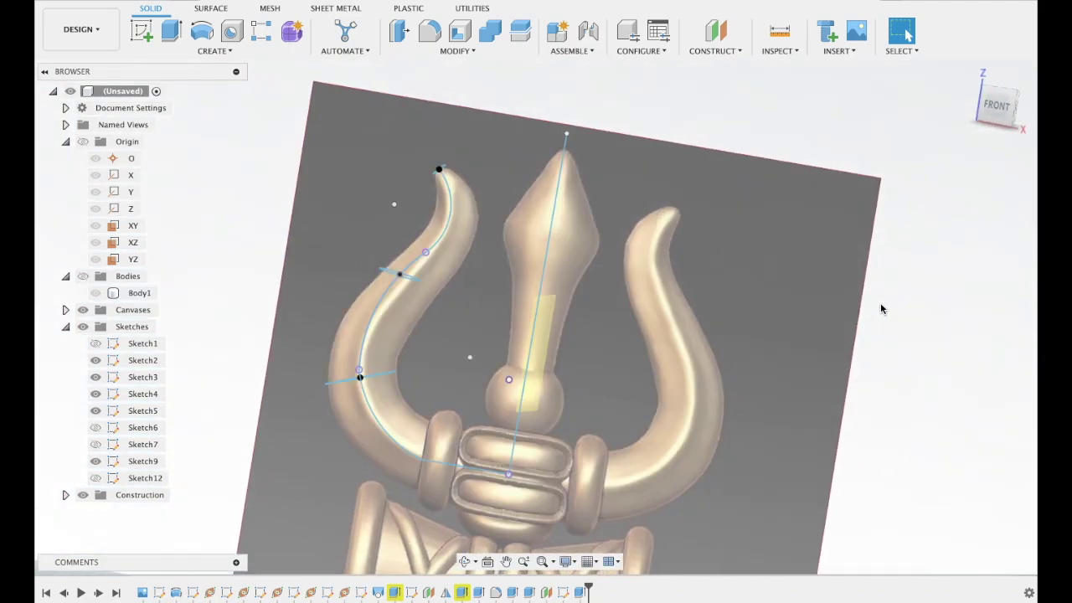
# - From the front view, undo one history step to remove Sketch12 from the trident
pyautogui.click(996, 115)
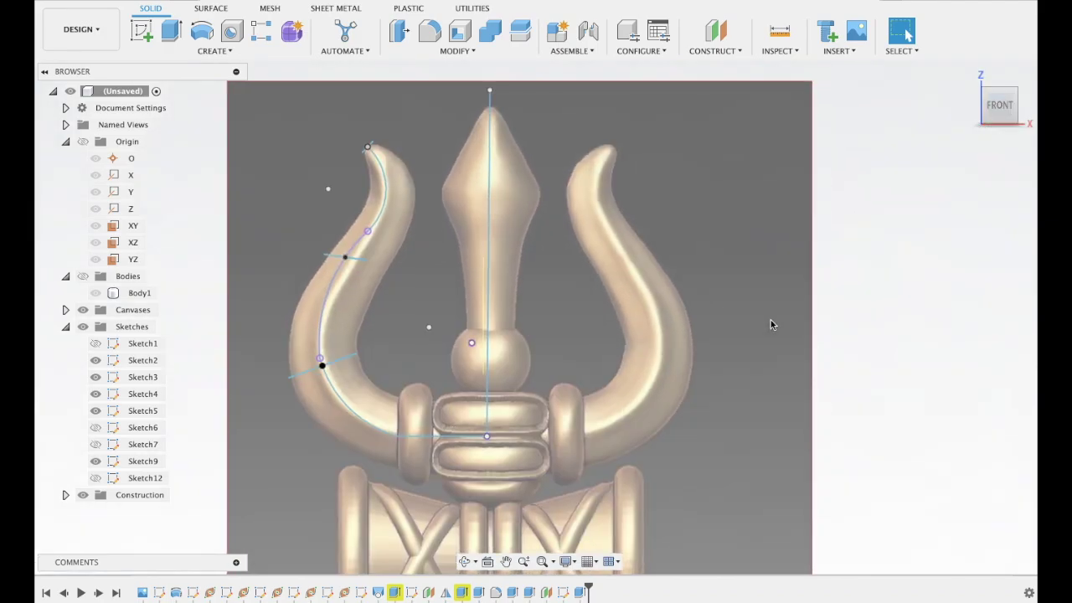
pyautogui.click(187, 52)
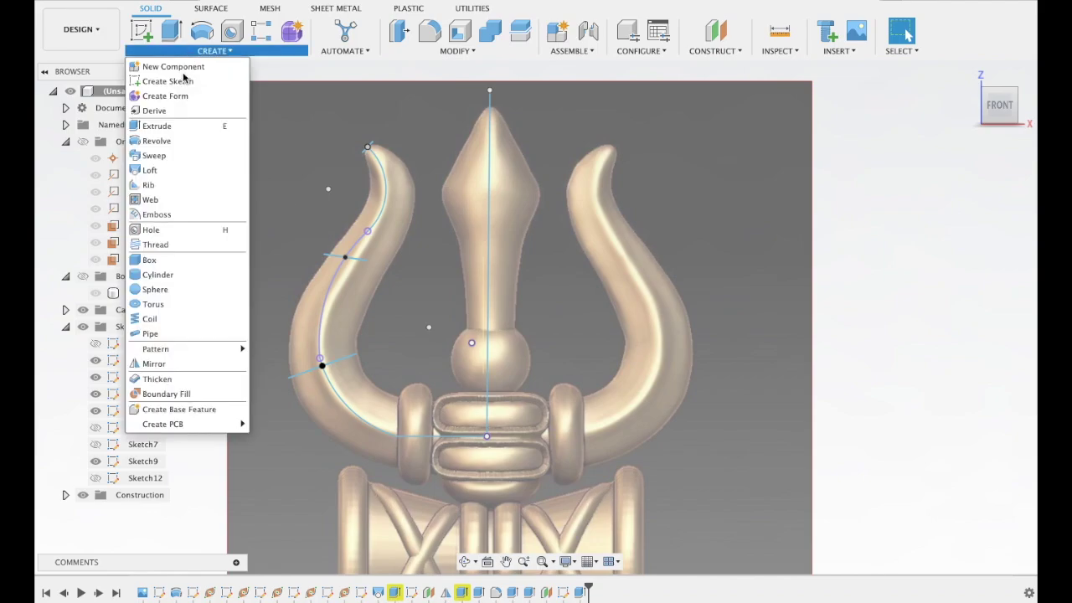
pyautogui.click(840, 182)
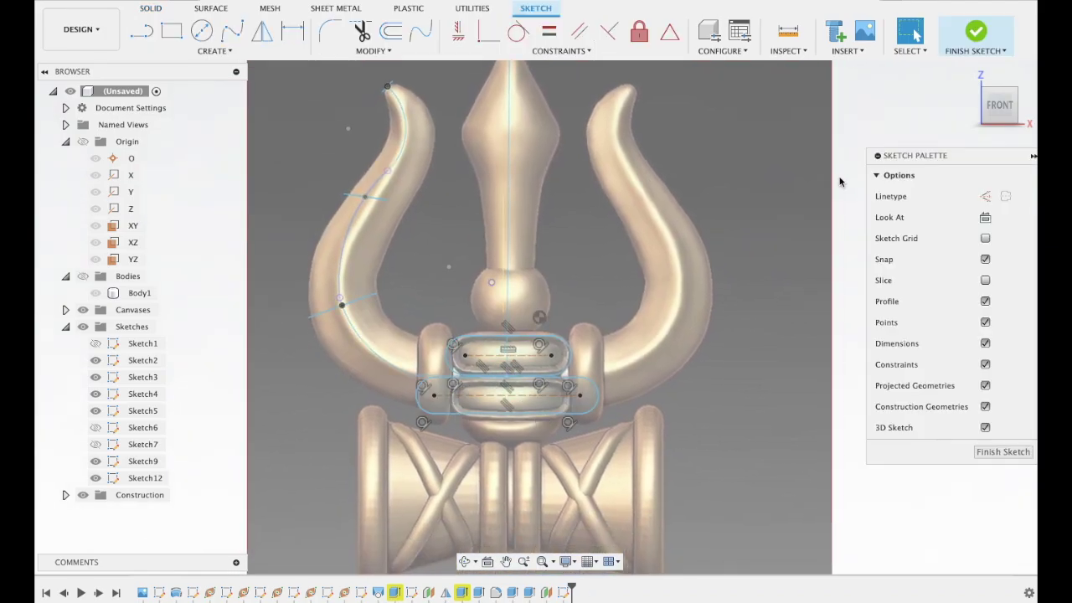
pyautogui.hotkey('ctrl', 'z')
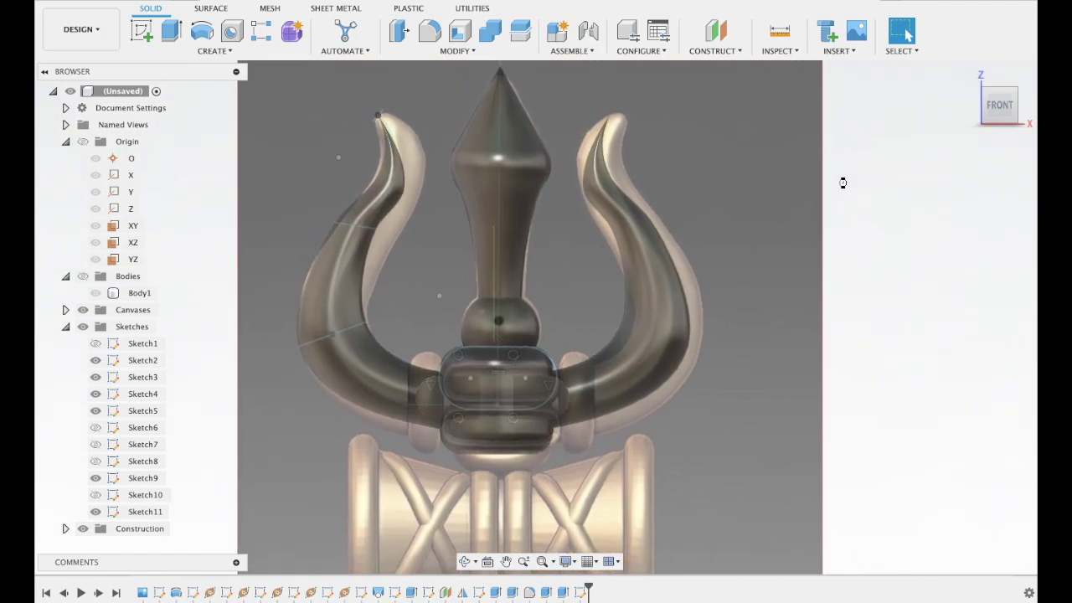
# - Undo past the fillets, right-prong mirror and base-block extrude, keeping only Body1, Body3 and Sketch1–Sketch8
pyautogui.hotkey('ctrl', 'z')
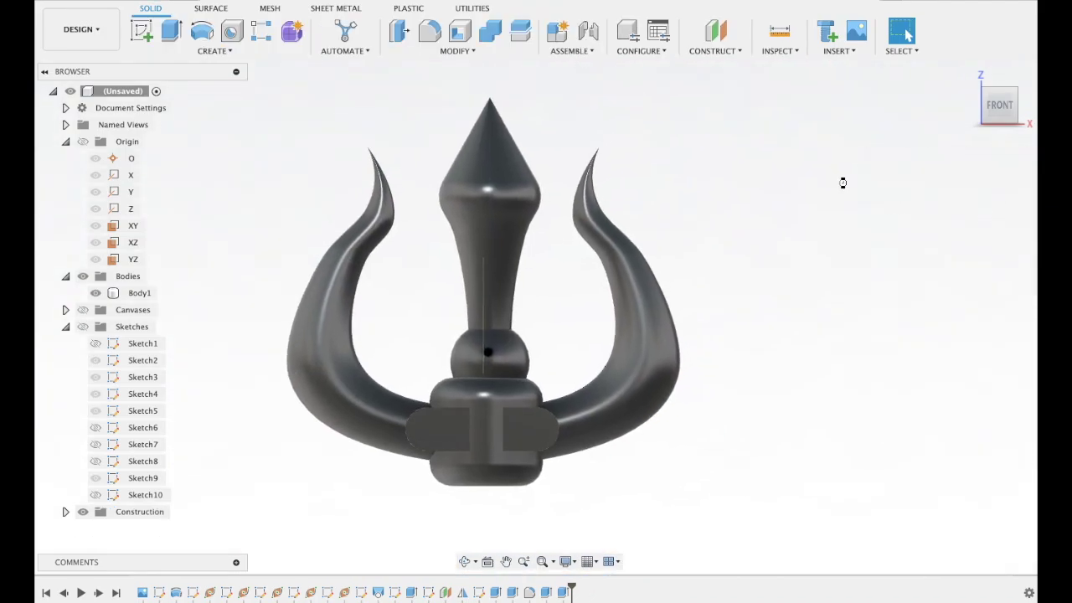
pyautogui.hotkey('ctrl', 'z')
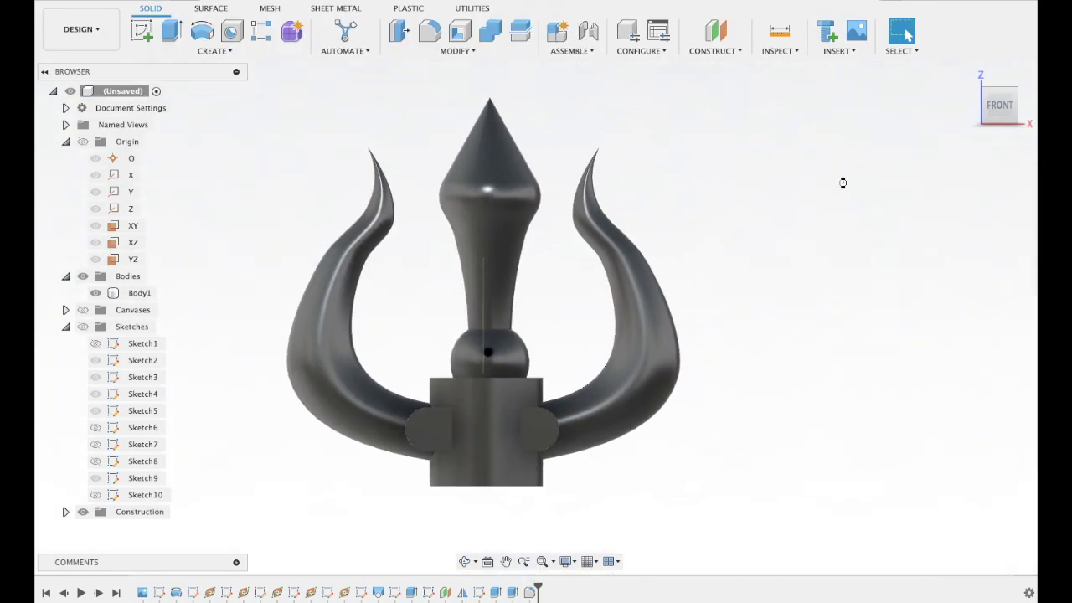
pyautogui.hotkey('ctrl', 'z')
pyautogui.hotkey('ctrl', 'z')
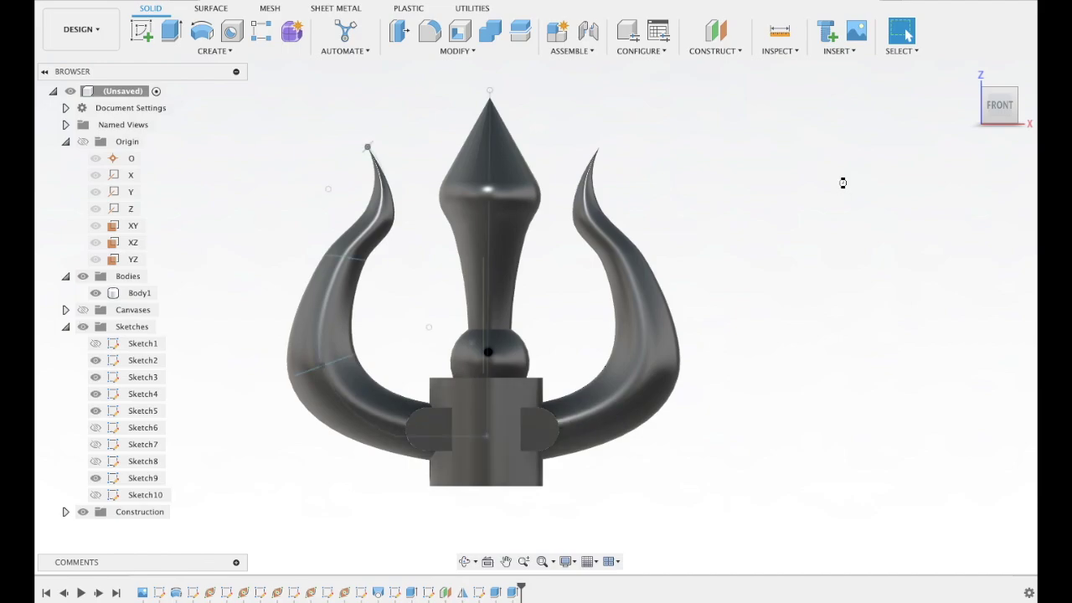
pyautogui.hotkey('ctrl', 'z')
pyautogui.hotkey('ctrl', 'z')
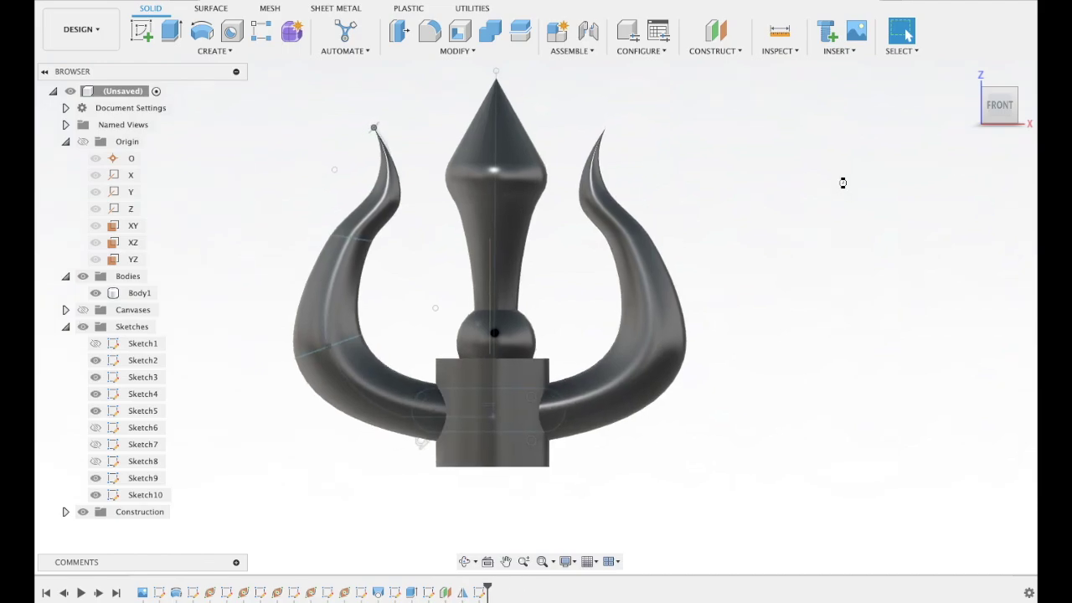
pyautogui.hotkey('ctrl', 'z')
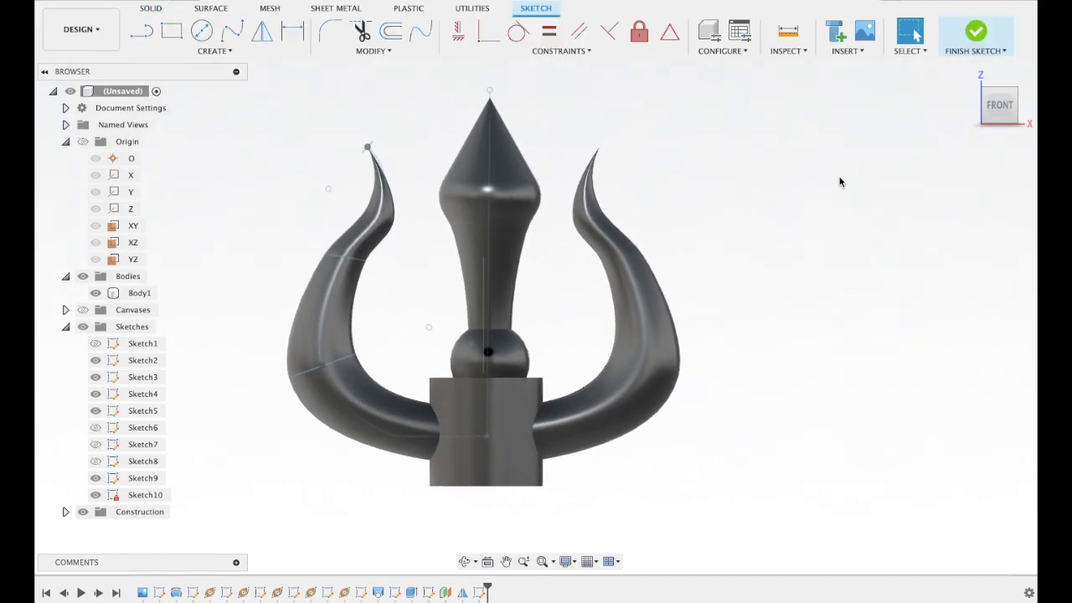
pyautogui.hotkey('ctrl', 'z')
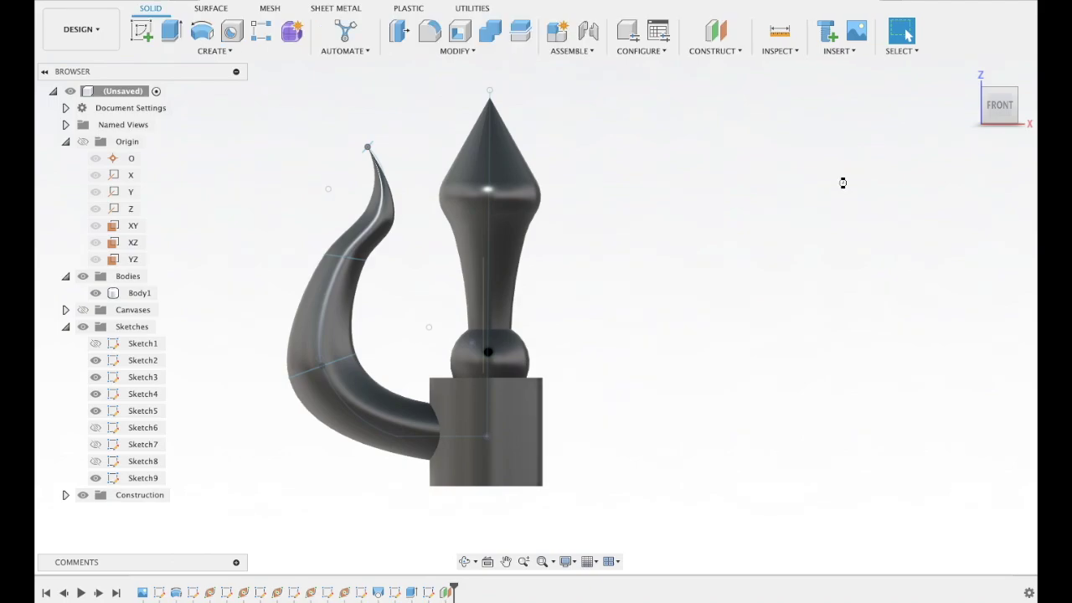
pyautogui.hotkey('ctrl', 'z')
pyautogui.hotkey('ctrl', 'z')
pyautogui.hotkey('ctrl', 'z')
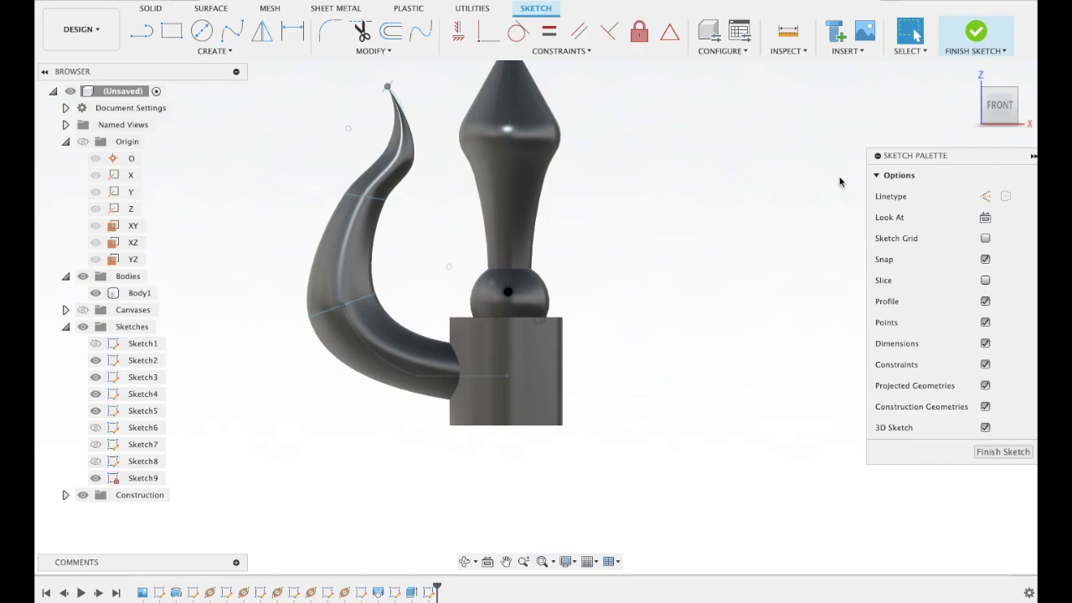
pyautogui.hotkey('ctrl', 'z')
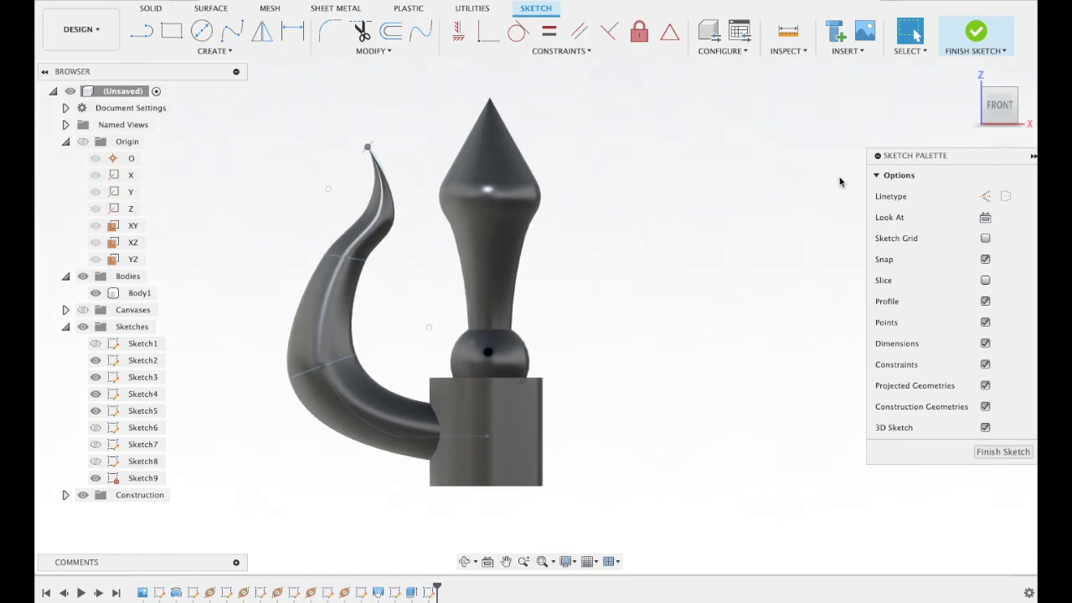
pyautogui.hotkey('ctrl', 'z')
pyautogui.hotkey('ctrl', 'z')
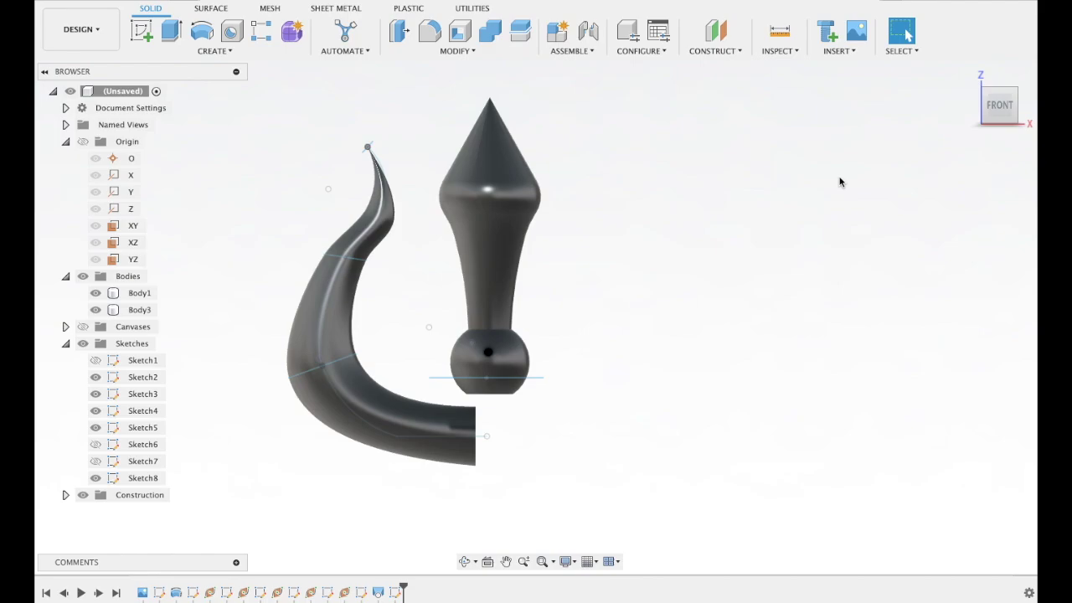
pyautogui.hotkey('ctrl', 'y')
pyautogui.hotkey('ctrl', 'z')
# - Try mirroring the left prong across the YZ plane
pyautogui.click(214, 52)
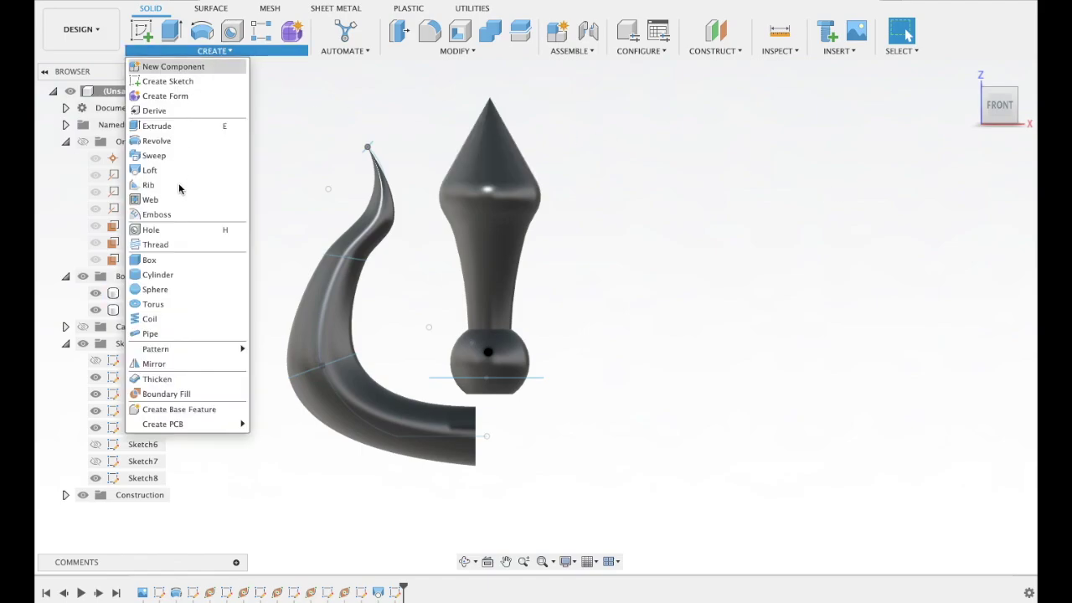
pyautogui.click(173, 366)
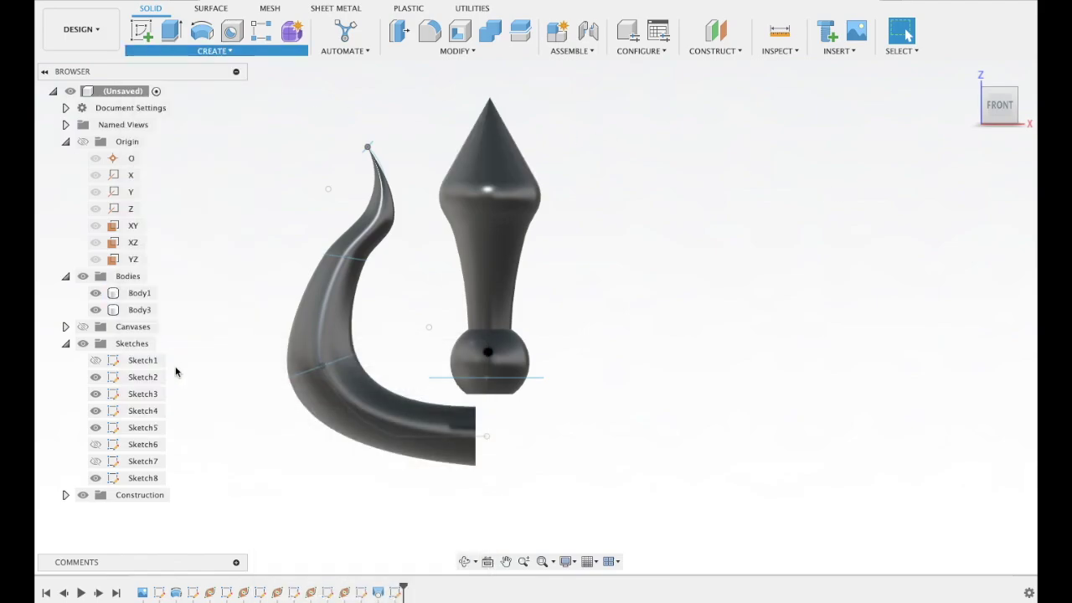
pyautogui.click(340, 373)
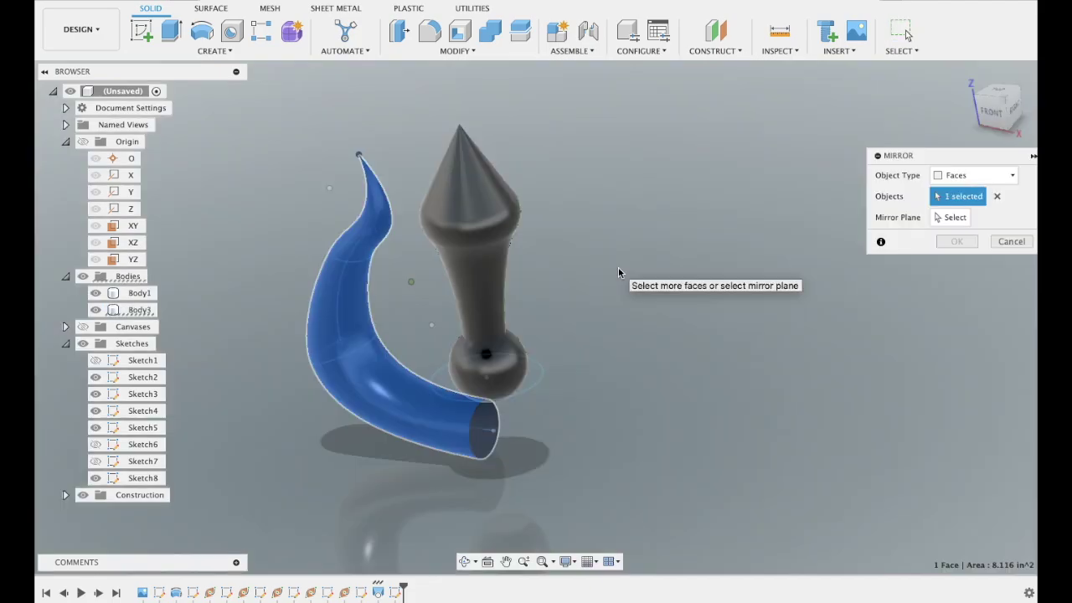
pyautogui.click(952, 216)
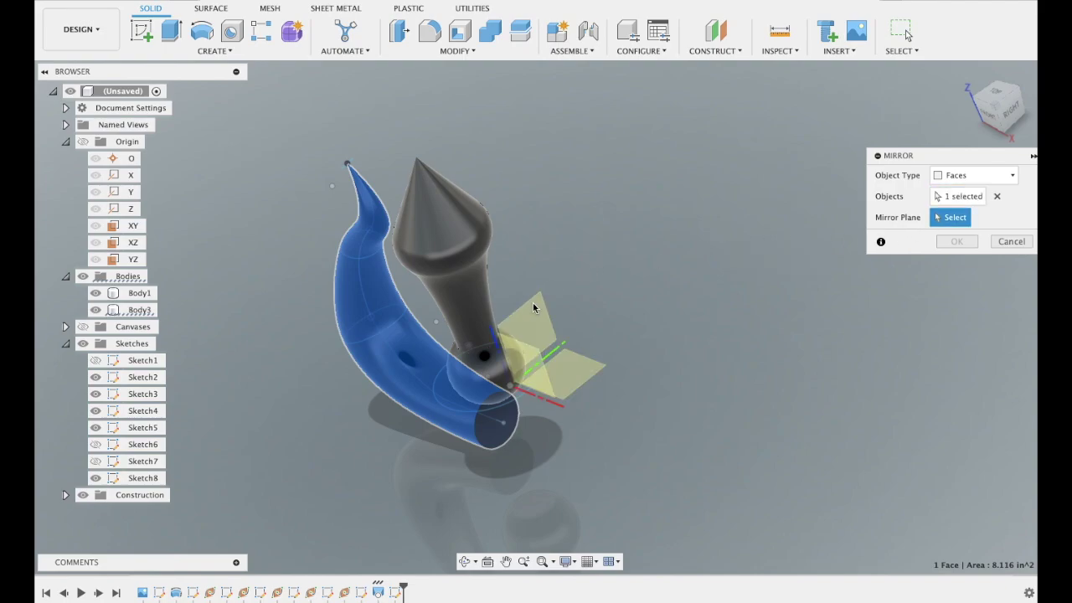
pyautogui.click(536, 310)
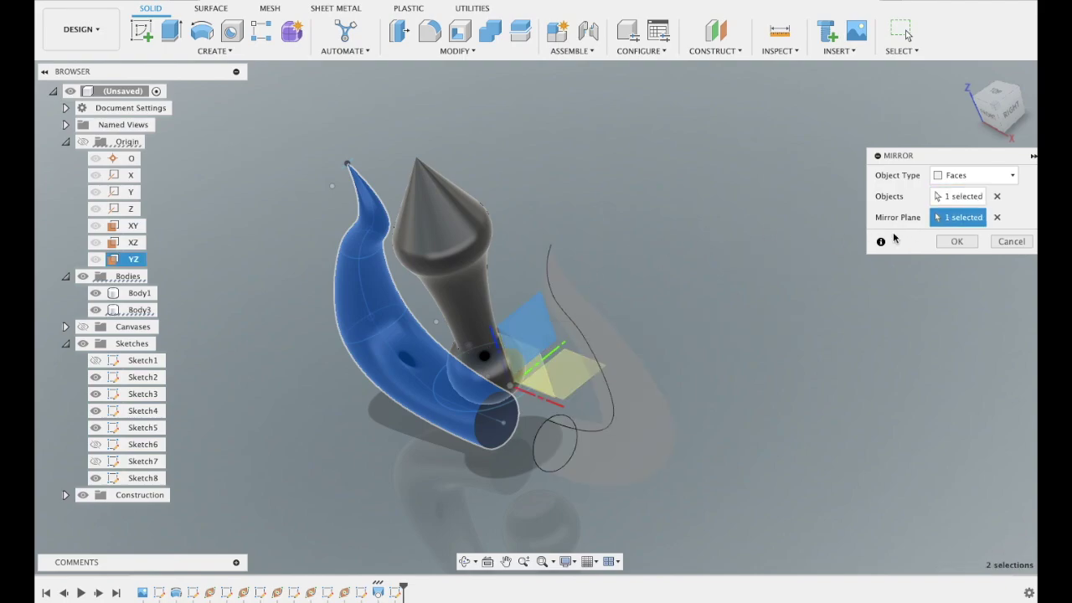
pyautogui.click(957, 242)
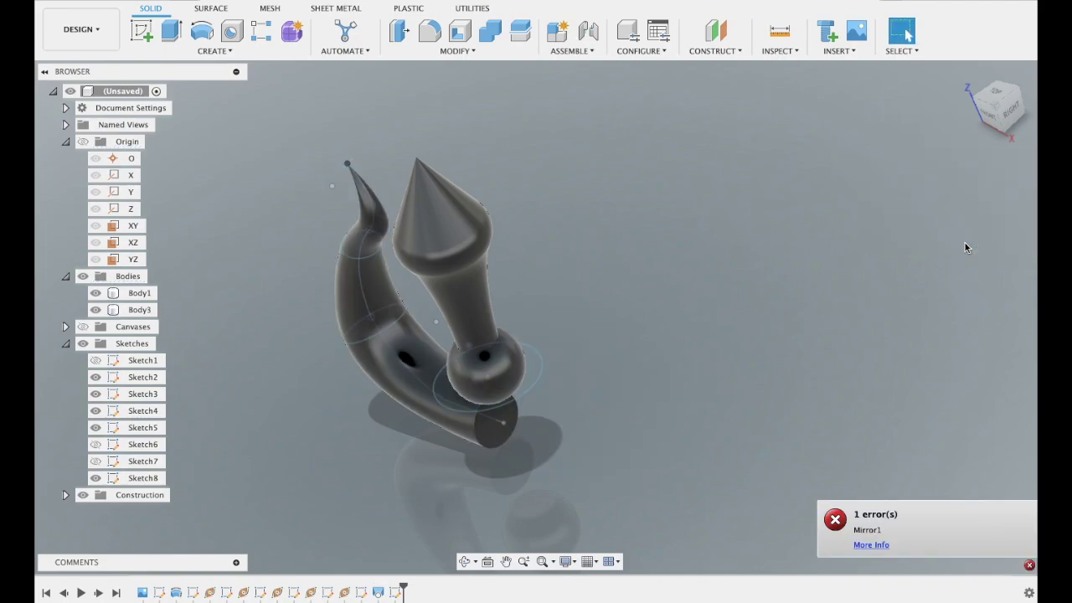
# - Check the model from the top and front views, then finish Sketch8
pyautogui.click(1005, 131)
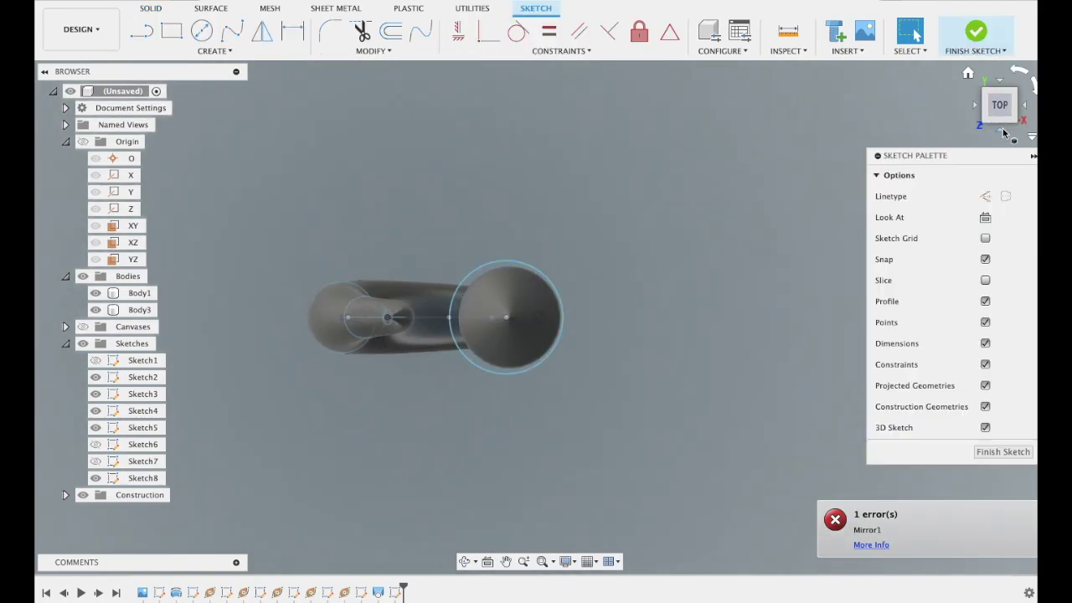
pyautogui.click(1005, 131)
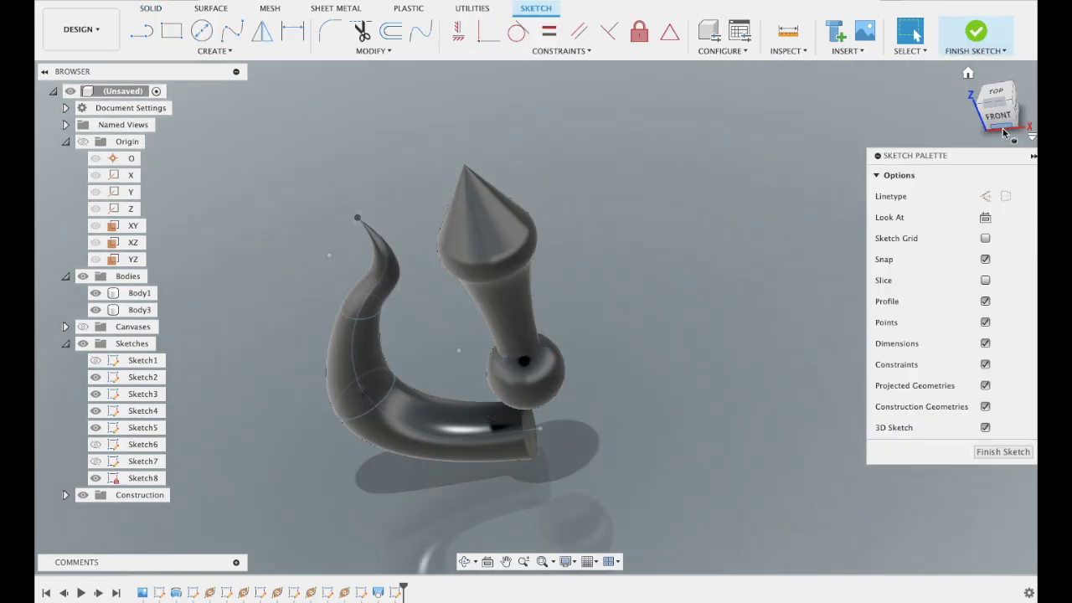
pyautogui.click(996, 124)
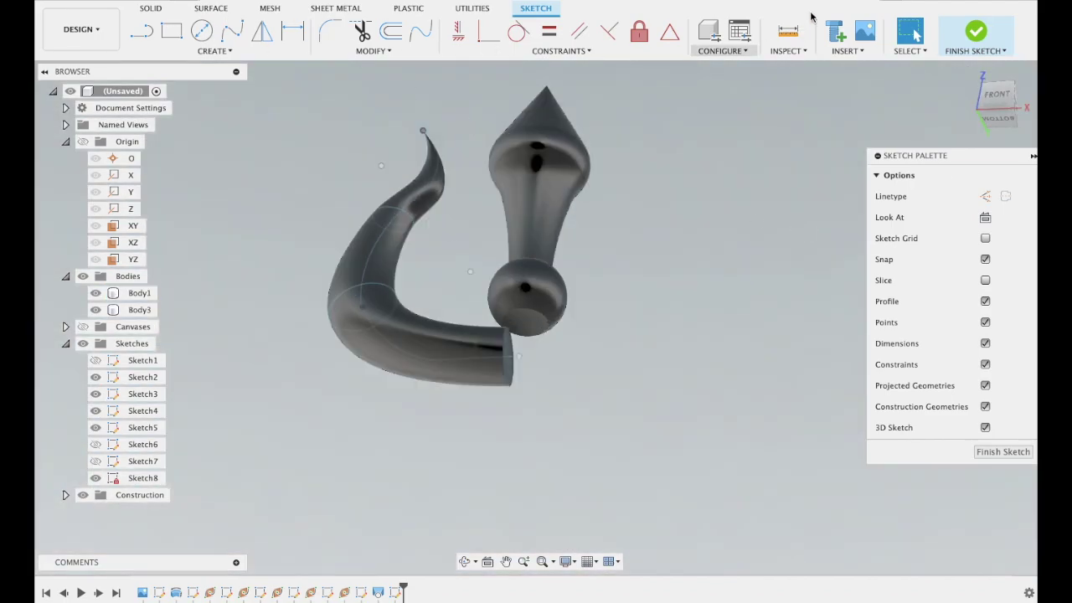
pyautogui.click(975, 38)
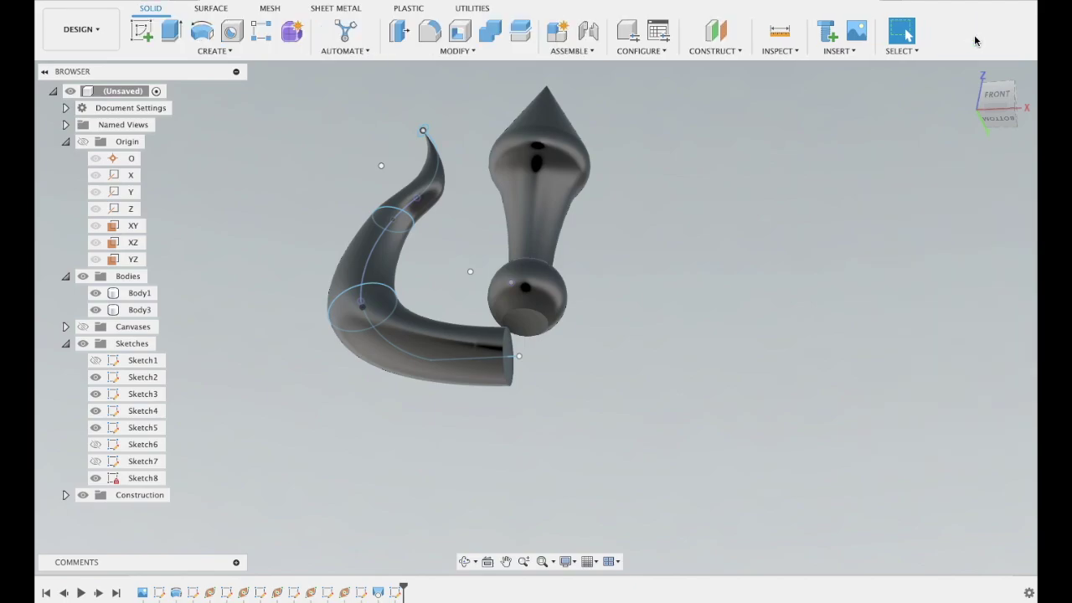
# - Join-extrude the circular face under the spear's ball 4.00 in downward to lengthen the shaft
pyautogui.click(171, 31)
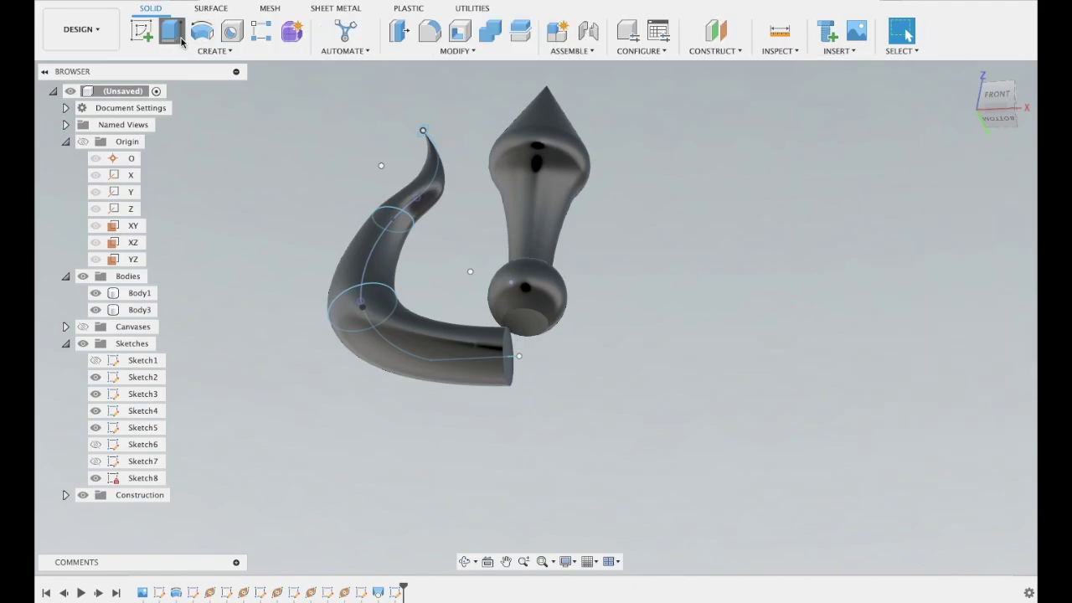
pyautogui.click(531, 331)
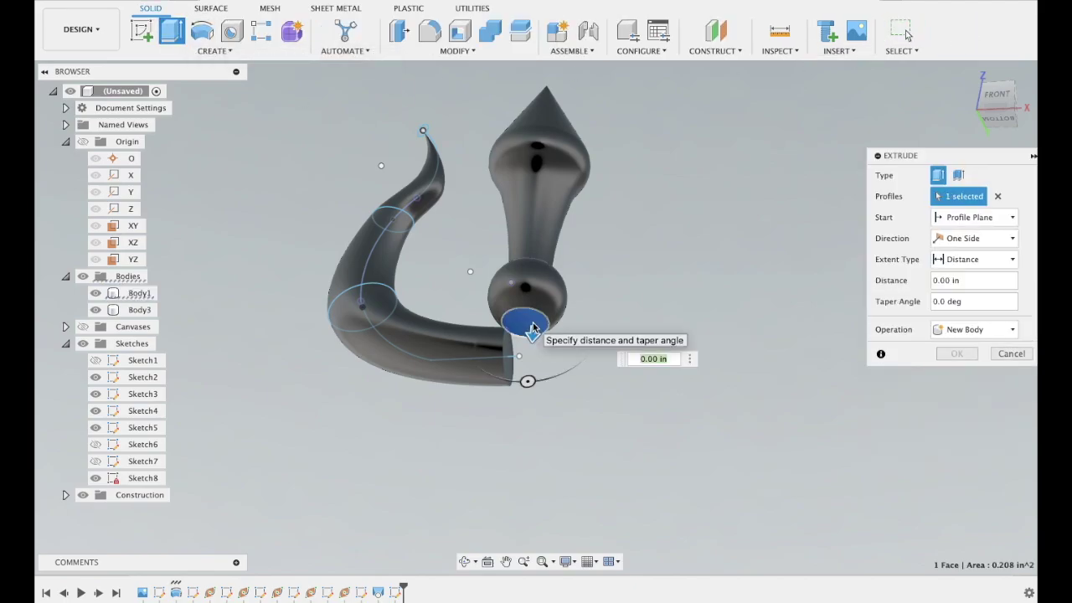
pyautogui.moveTo(531, 334)
pyautogui.mouseDown()
pyautogui.moveTo(514, 412)
pyautogui.moveTo(520, 435)
pyautogui.mouseUp()
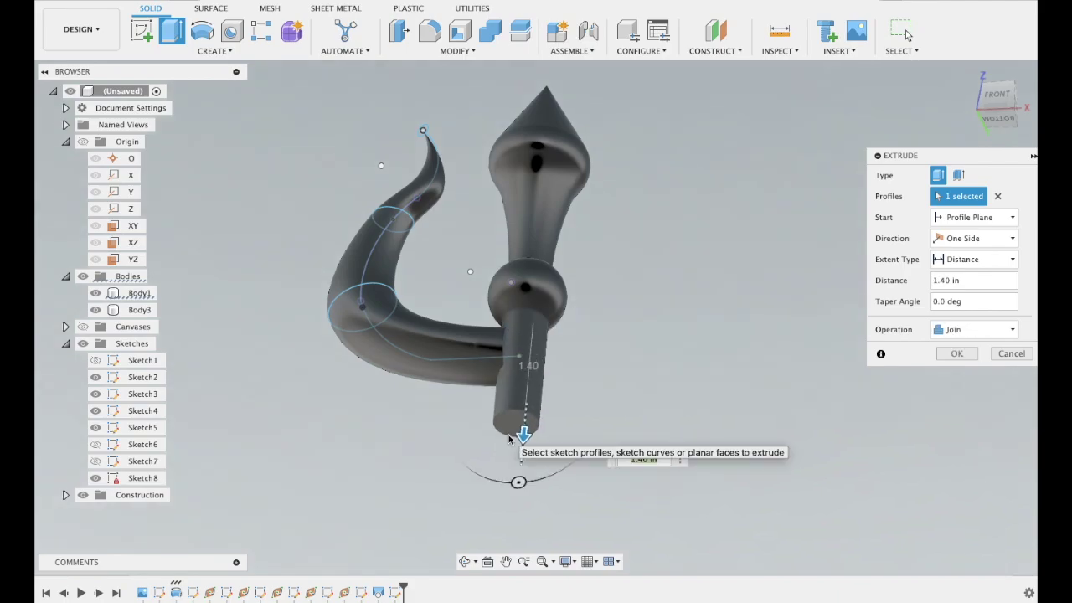
pyautogui.moveTo(520, 436); pyautogui.dragTo(518, 477)
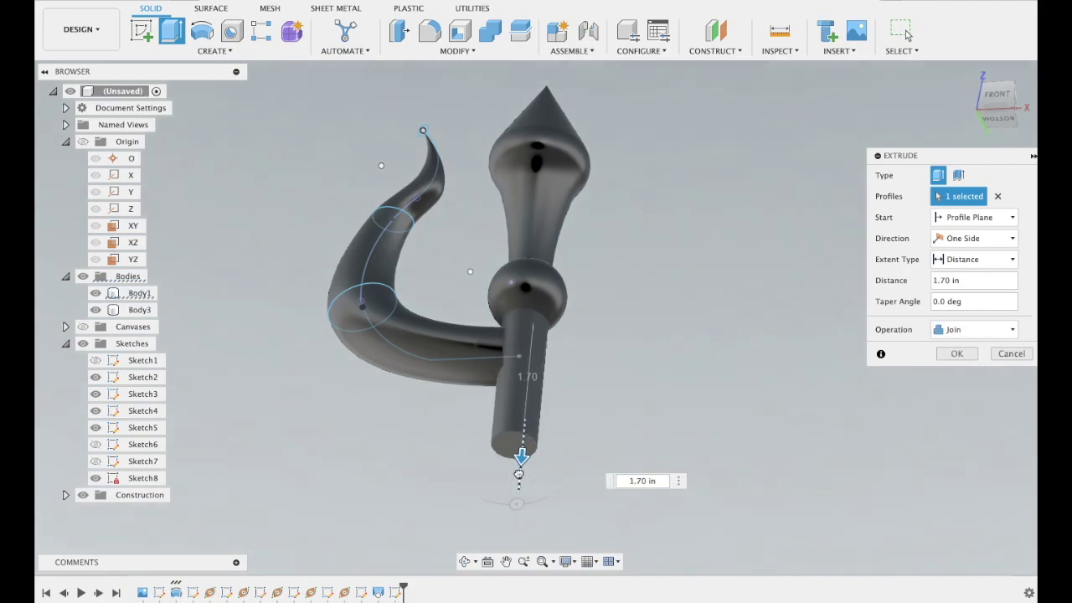
pyautogui.scroll(-3, 518, 478)
pyautogui.scroll(-2, 521, 457)
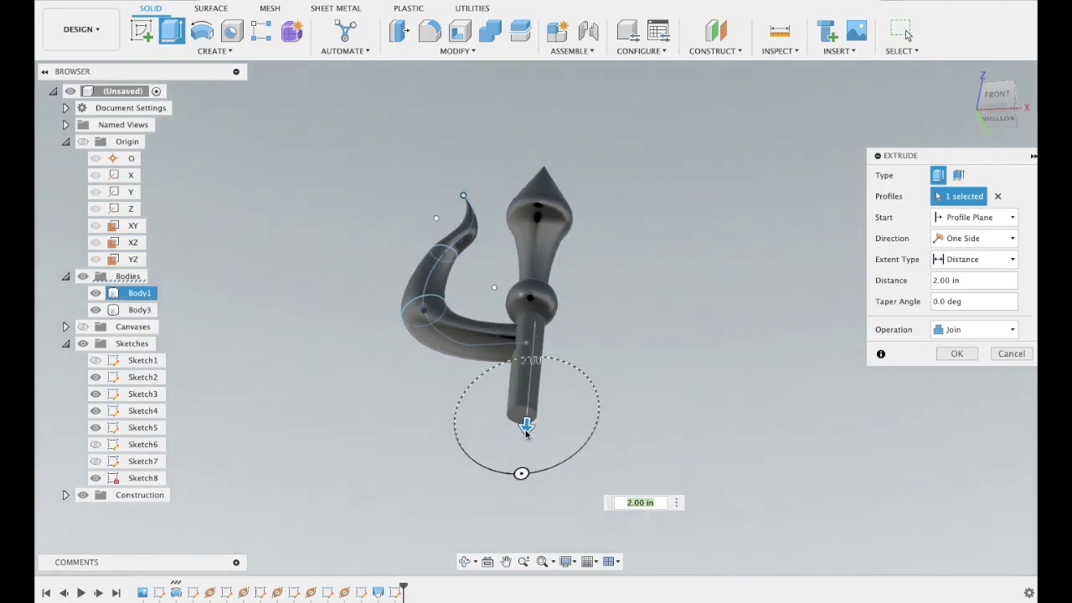
pyautogui.moveTo(526, 427); pyautogui.dragTo(513, 521)
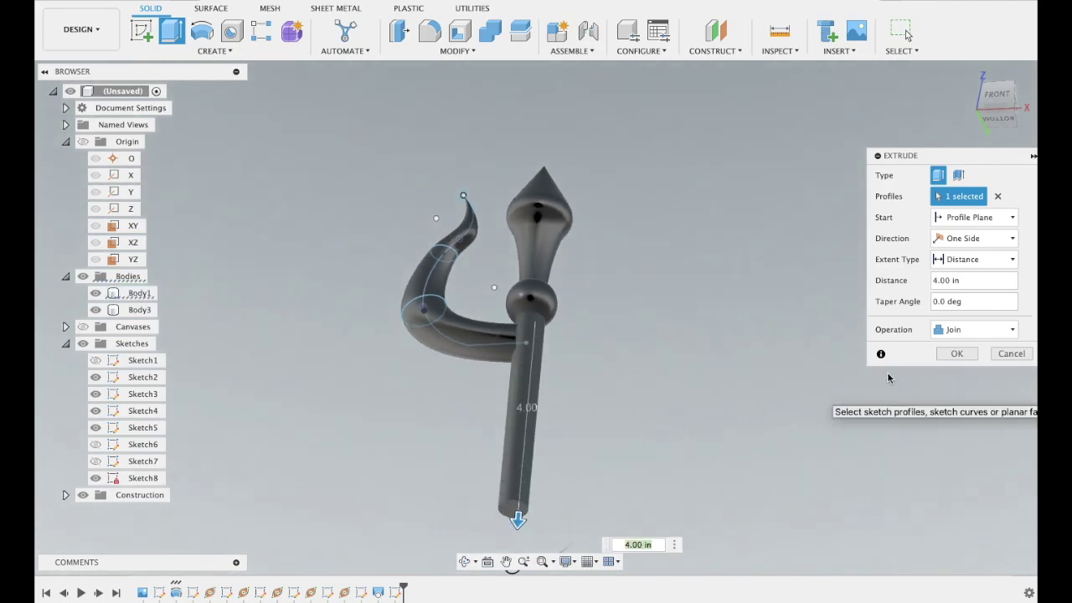
pyautogui.click(957, 354)
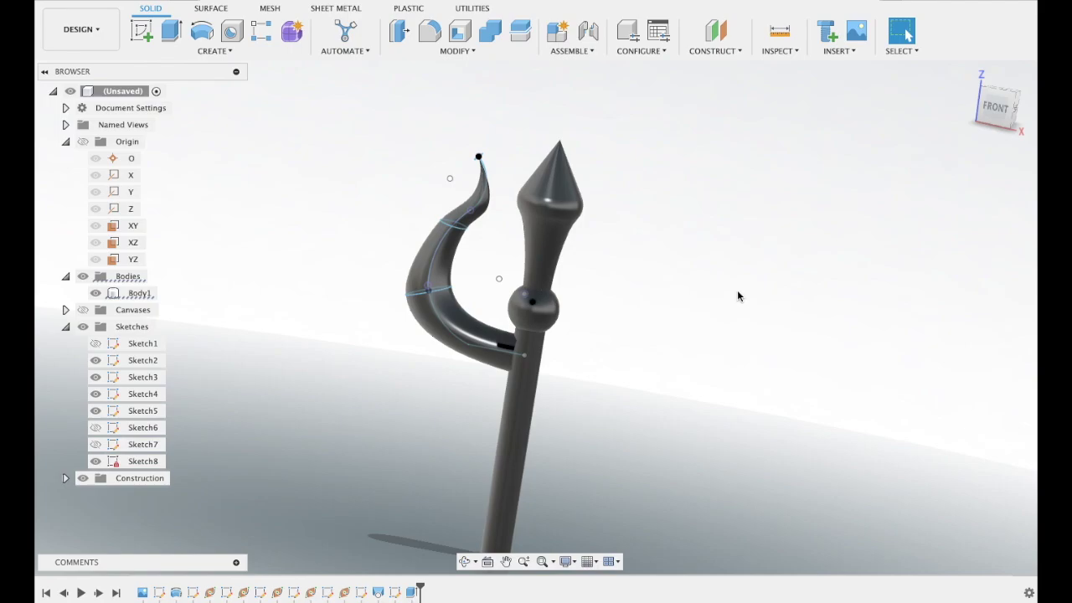
pyautogui.click(212, 51)
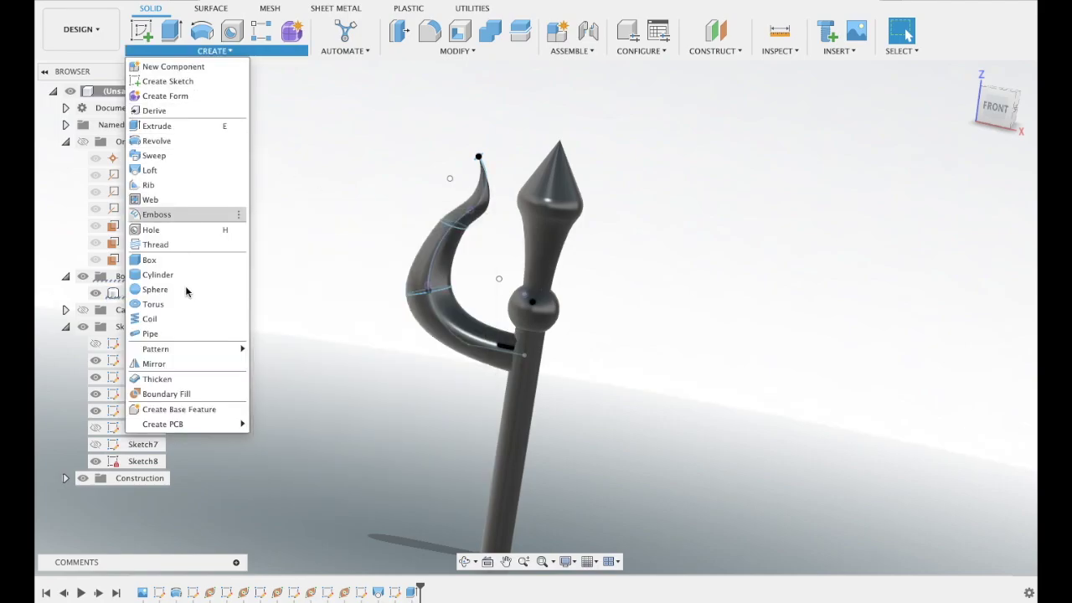
pyautogui.click(172, 364)
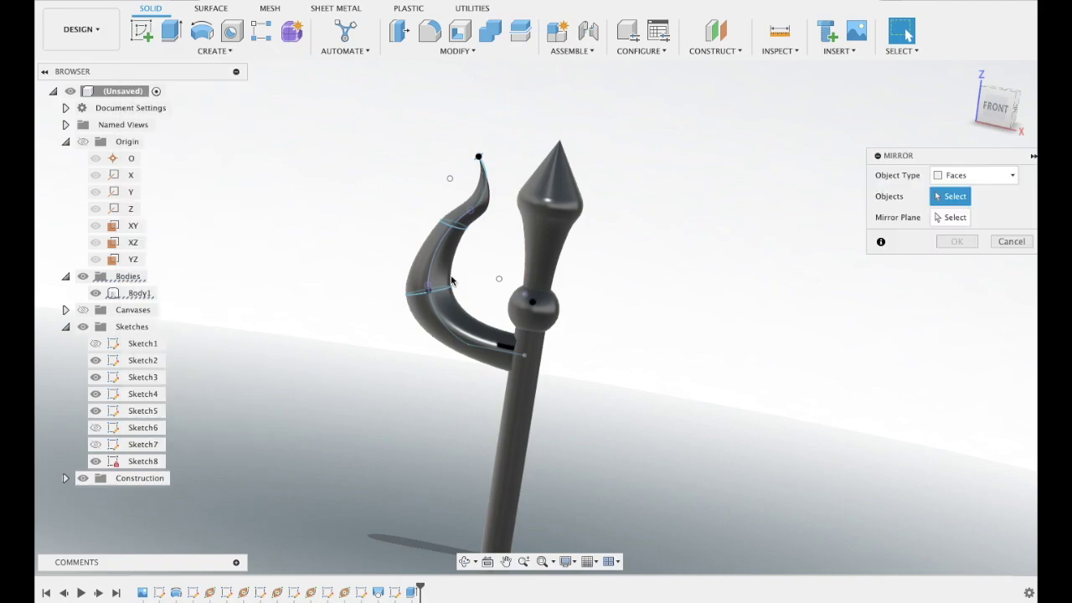
pyautogui.click(984, 176)
pyautogui.click(985, 176)
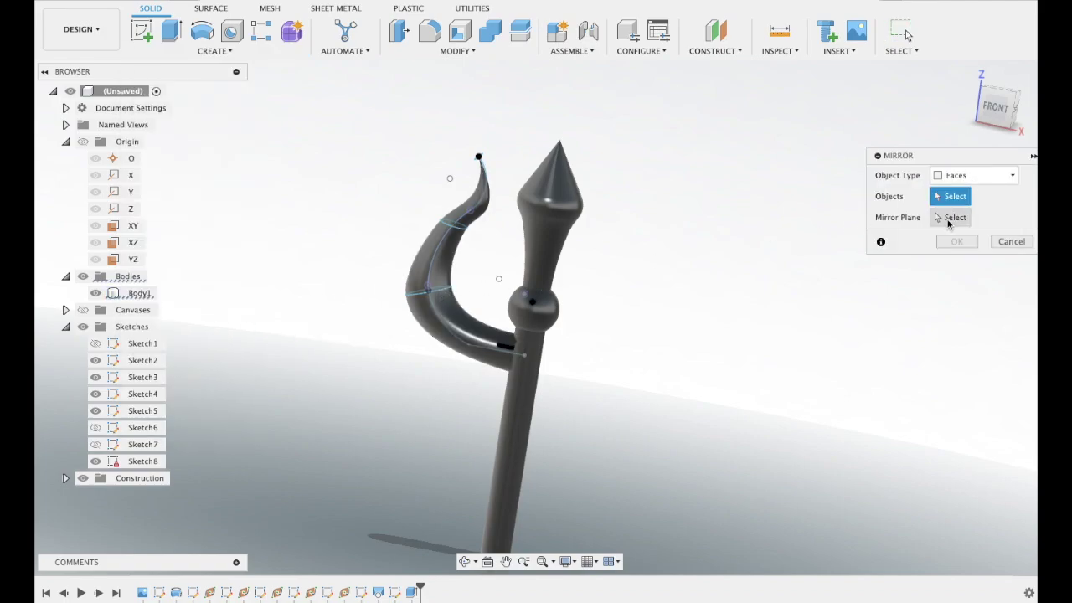
pyautogui.click(438, 298)
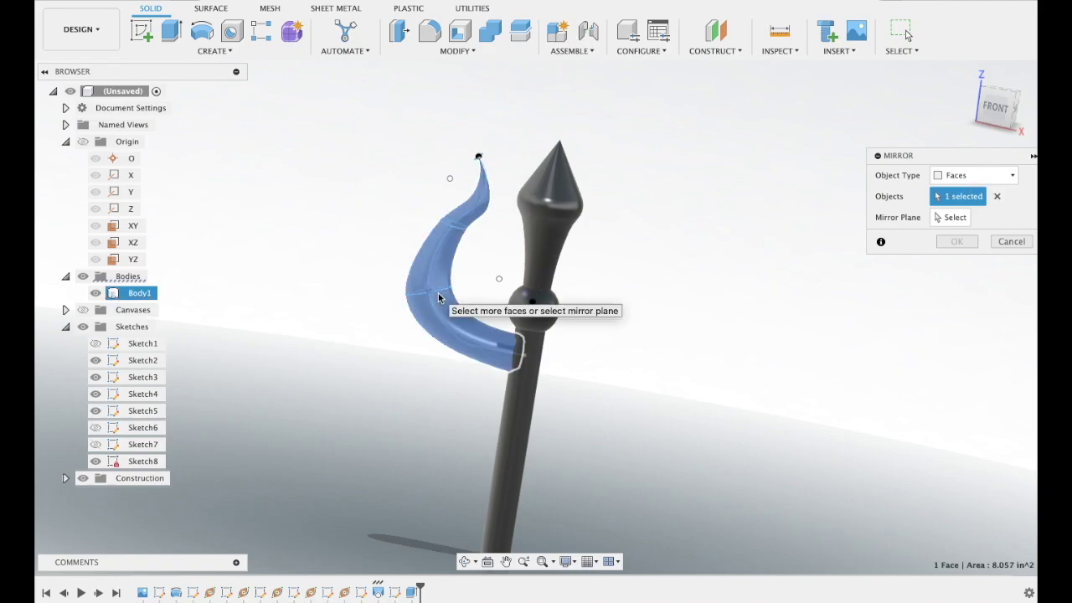
pyautogui.click(950, 218)
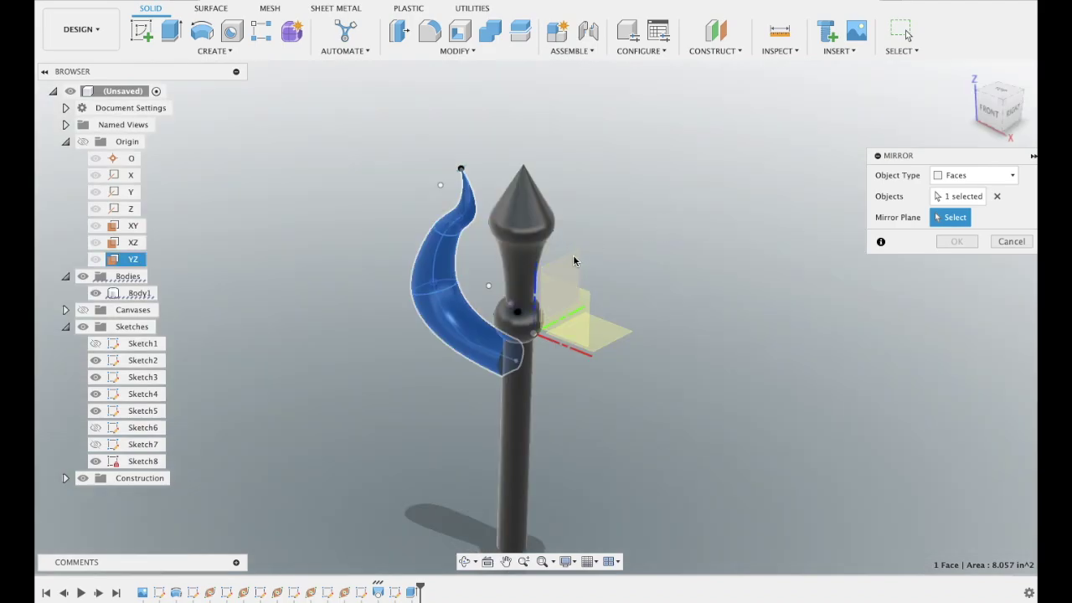
pyautogui.click(574, 260)
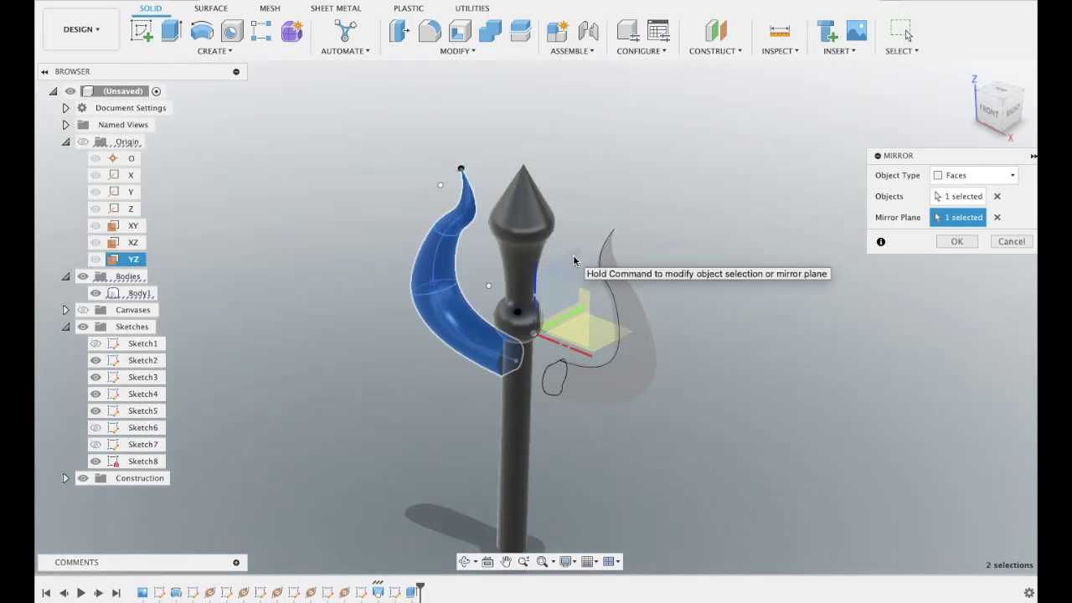
pyautogui.click(1020, 241)
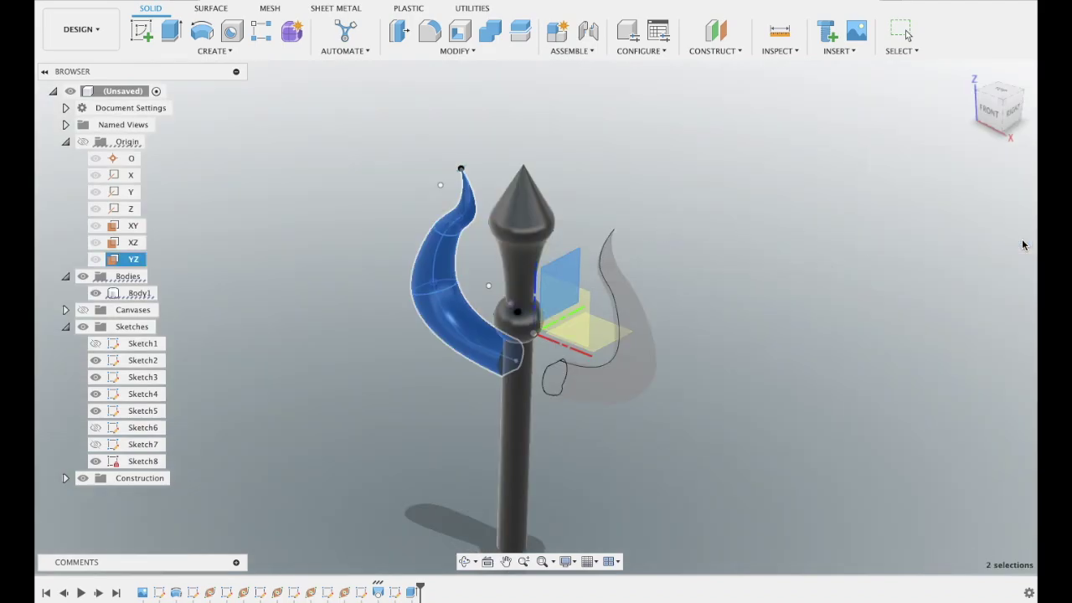
# - Add a construction plane offset -0.30 in from the YZ plane beside the spear
pyautogui.click(721, 36)
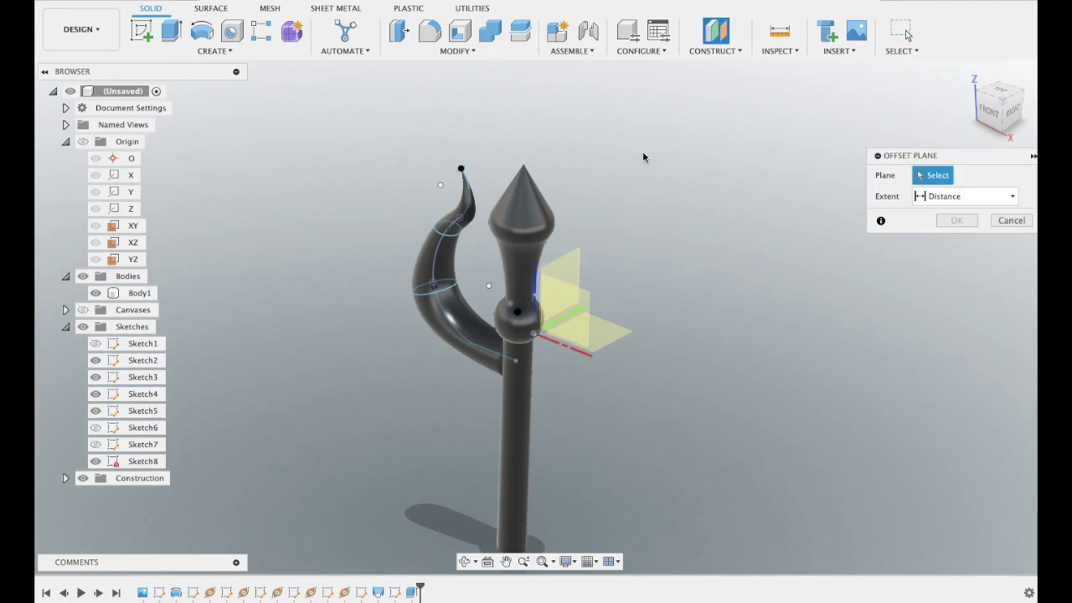
pyautogui.click(568, 258)
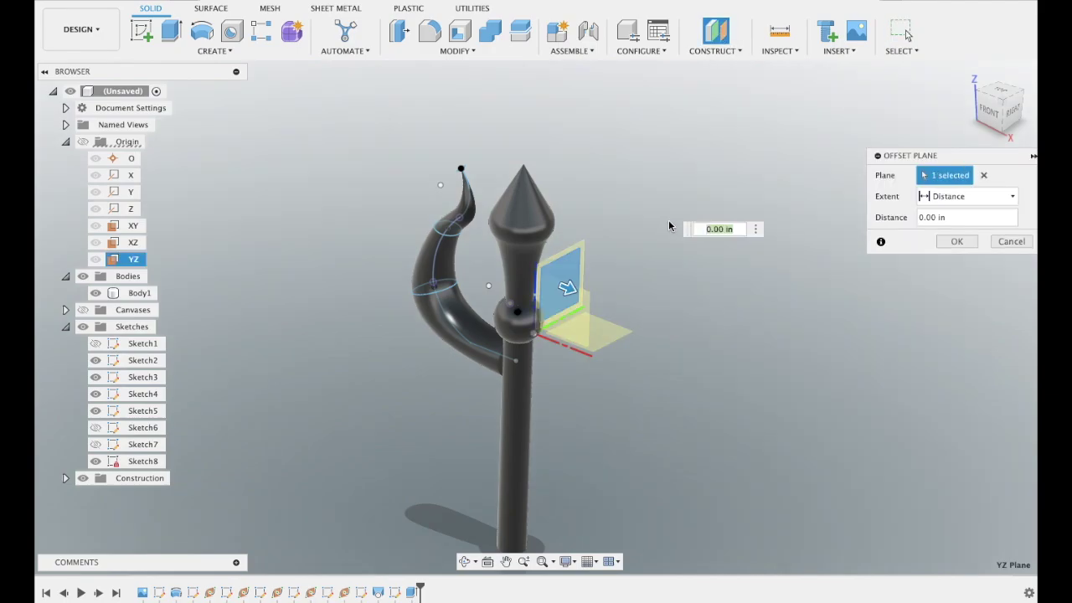
pyautogui.keyDown('shift'); pyautogui.moveTo(668, 221); pyautogui.dragTo(669, 226, button='middle'); pyautogui.keyUp('shift')
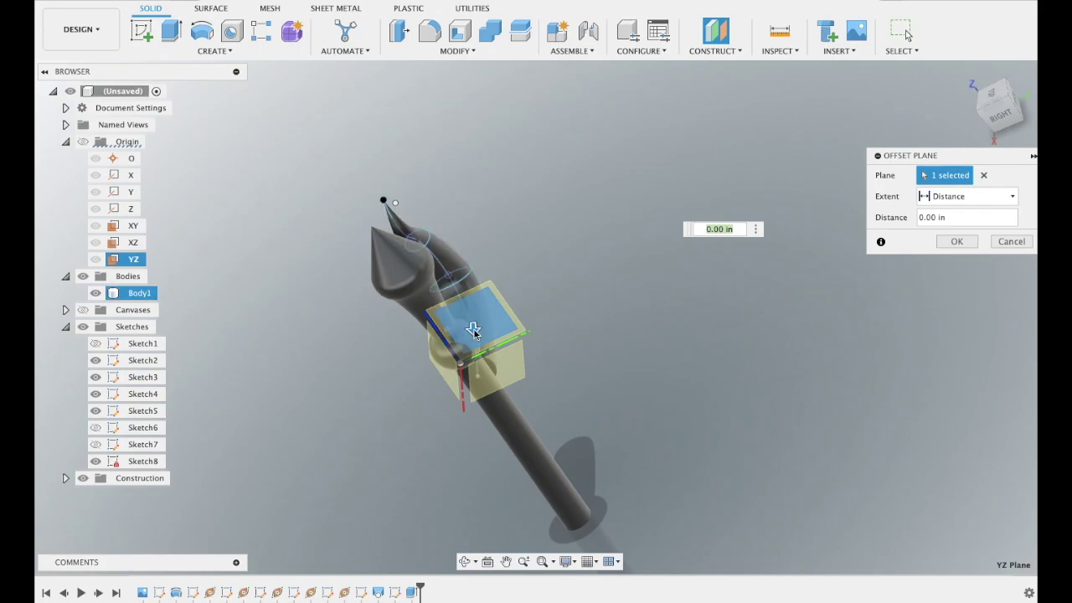
pyautogui.moveTo(475, 334); pyautogui.dragTo(474, 307)
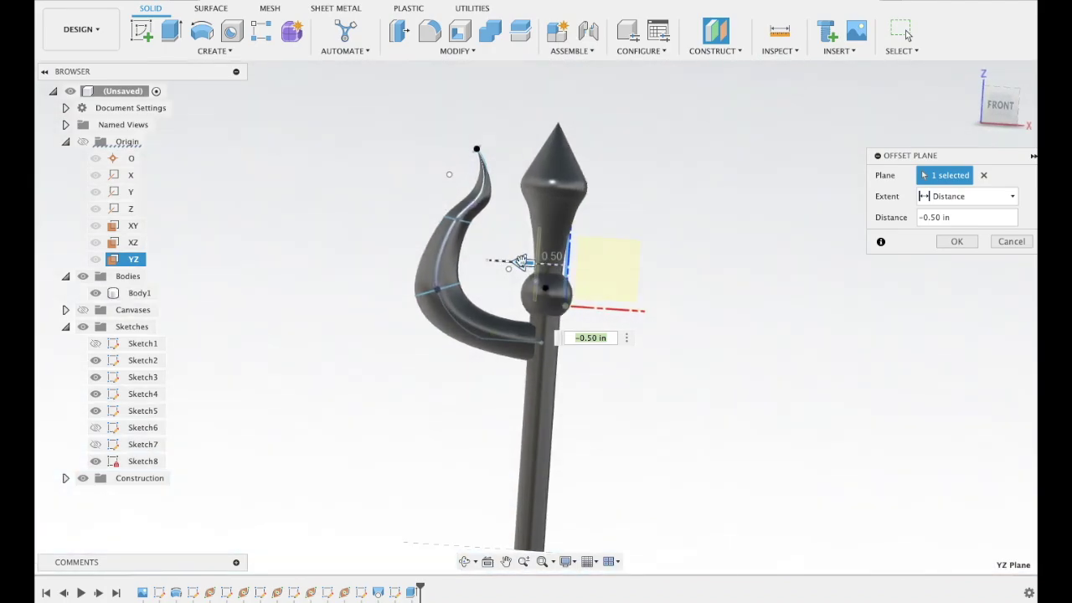
pyautogui.moveTo(519, 262); pyautogui.dragTo(532, 262)
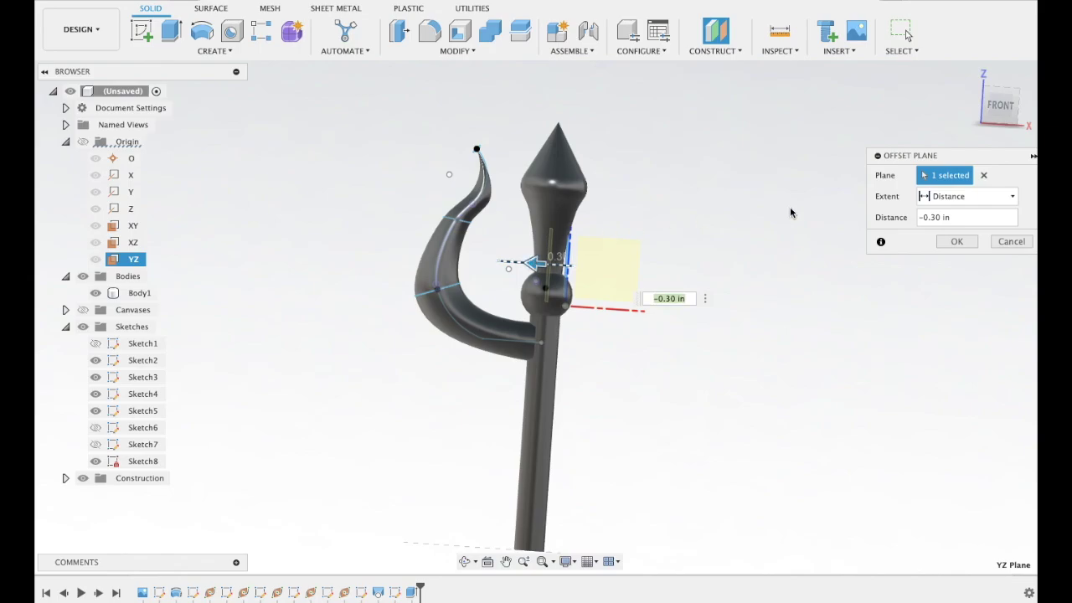
pyautogui.click(957, 241)
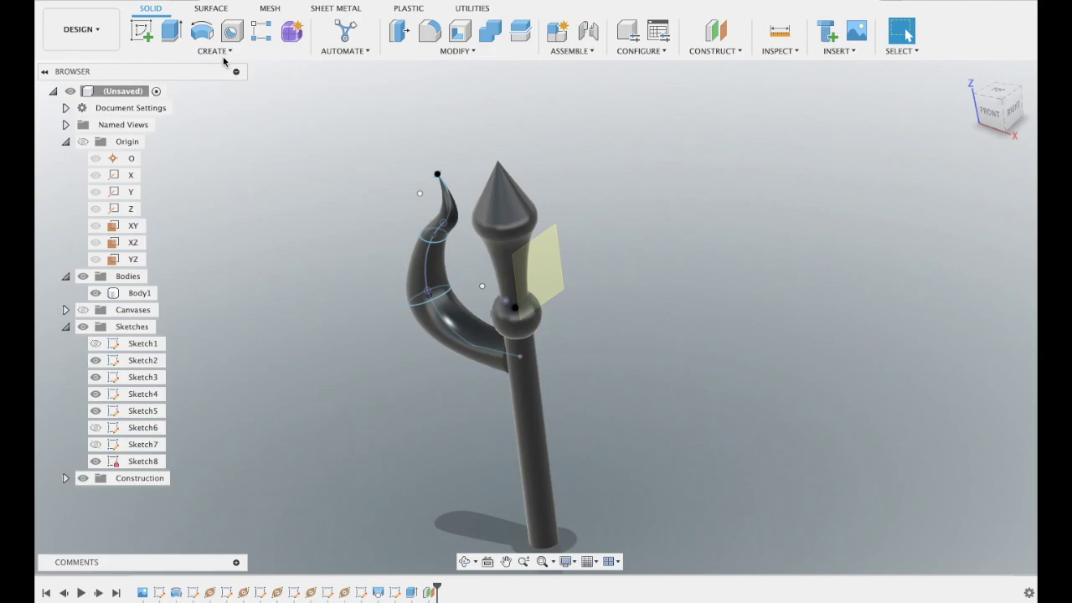
pyautogui.click(216, 53)
pyautogui.moveTo(154, 364)
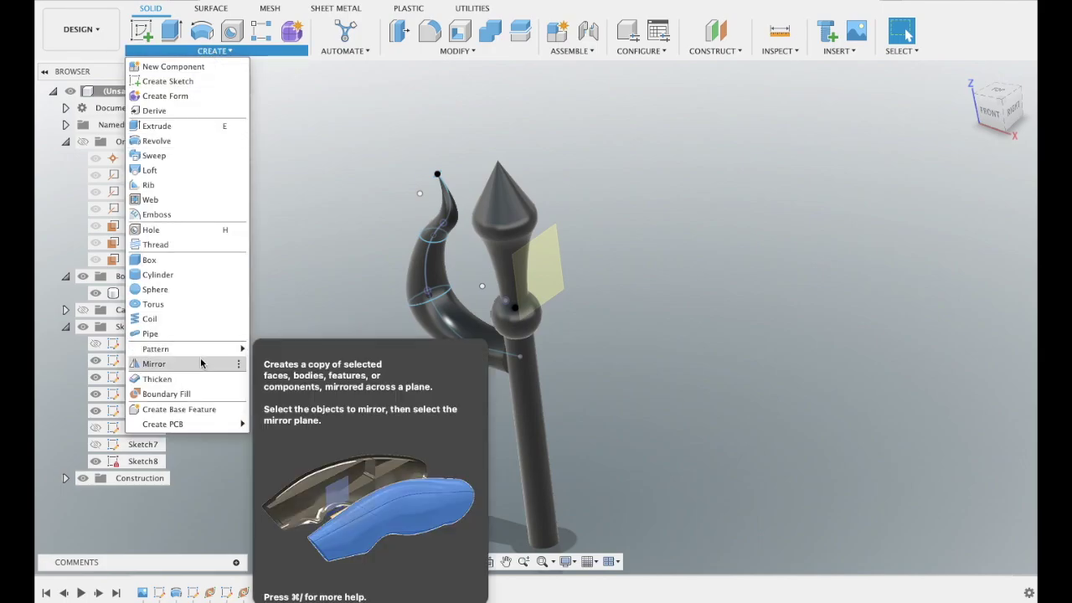
# - Mirror the curved prong face across the YZ plane to create the right prong
pyautogui.press('Escape')
pyautogui.click(438, 251)
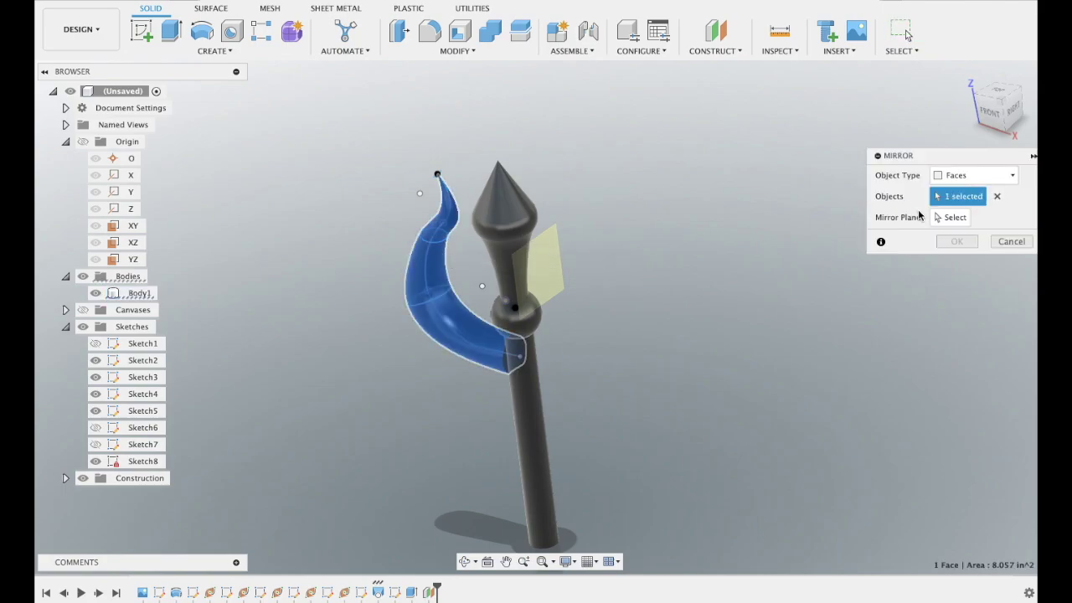
pyautogui.click(946, 217)
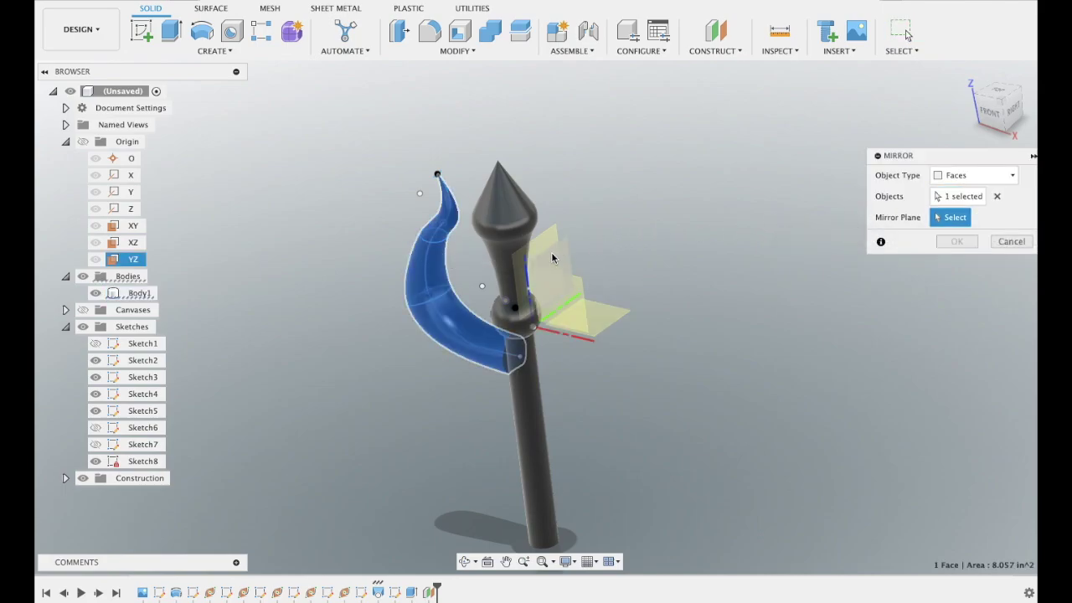
pyautogui.click(541, 245)
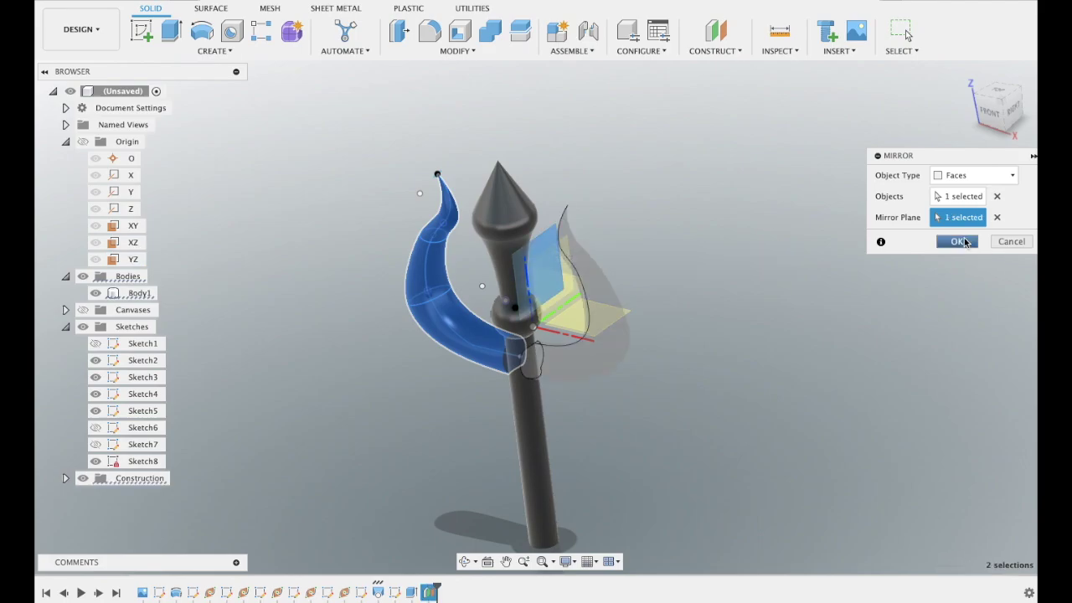
pyautogui.click(957, 241)
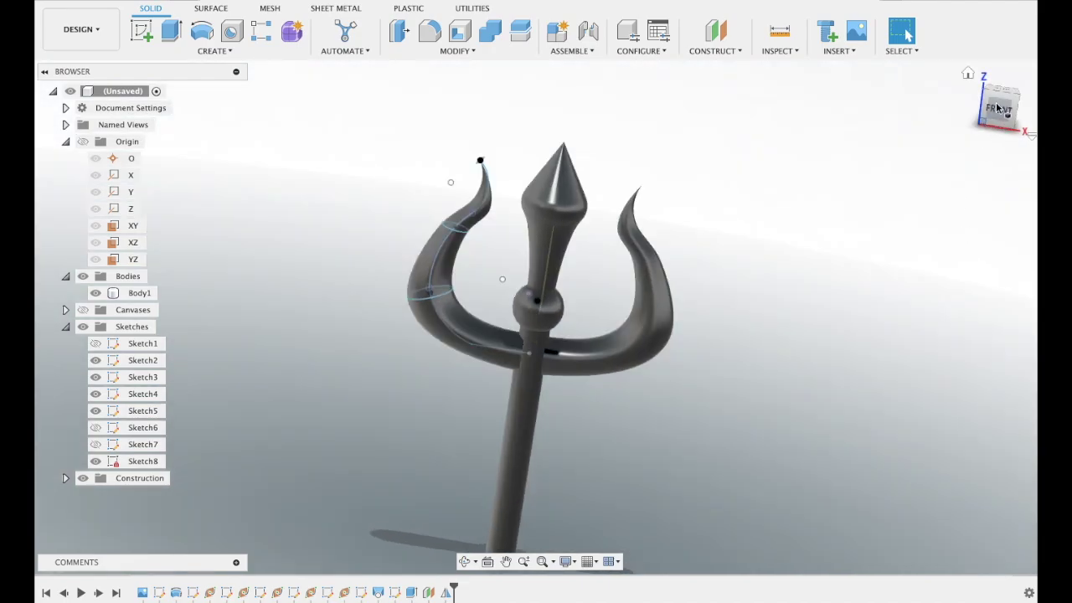
# - Face the model from the front and show the reference canvas with the damru drum
pyautogui.click(997, 114)
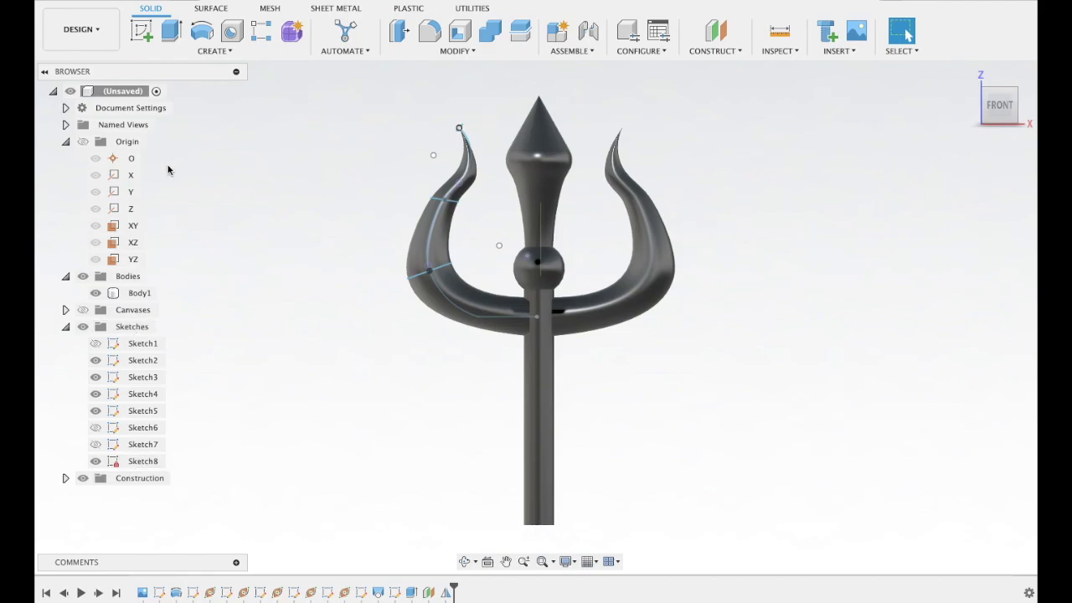
pyautogui.click(84, 311)
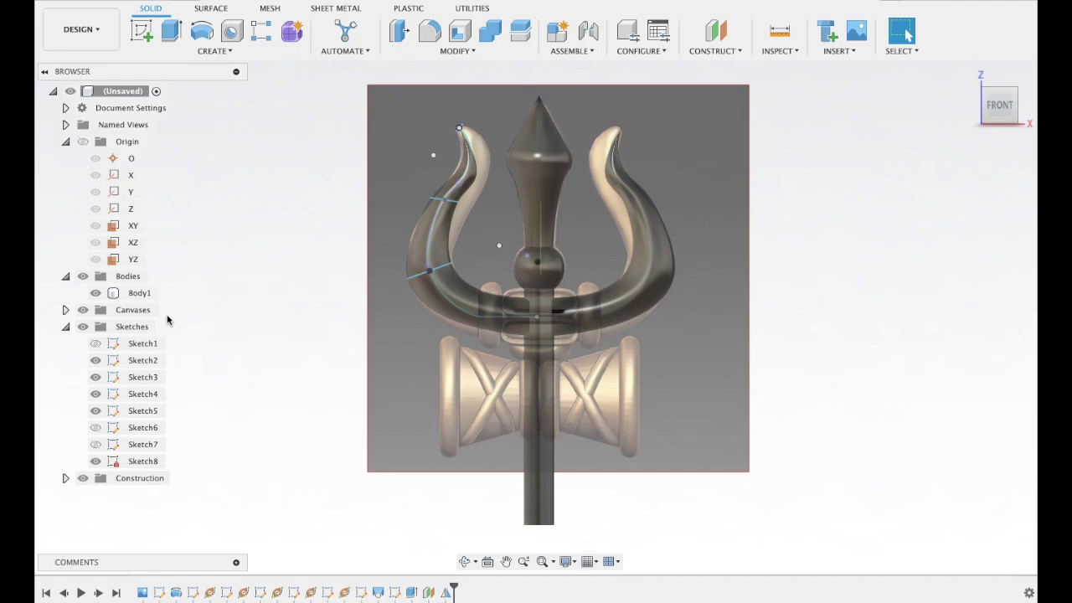
# - Start Sketch9 on the XZ plane and view it straight from the front
pyautogui.click(142, 34)
pyautogui.click(586, 228)
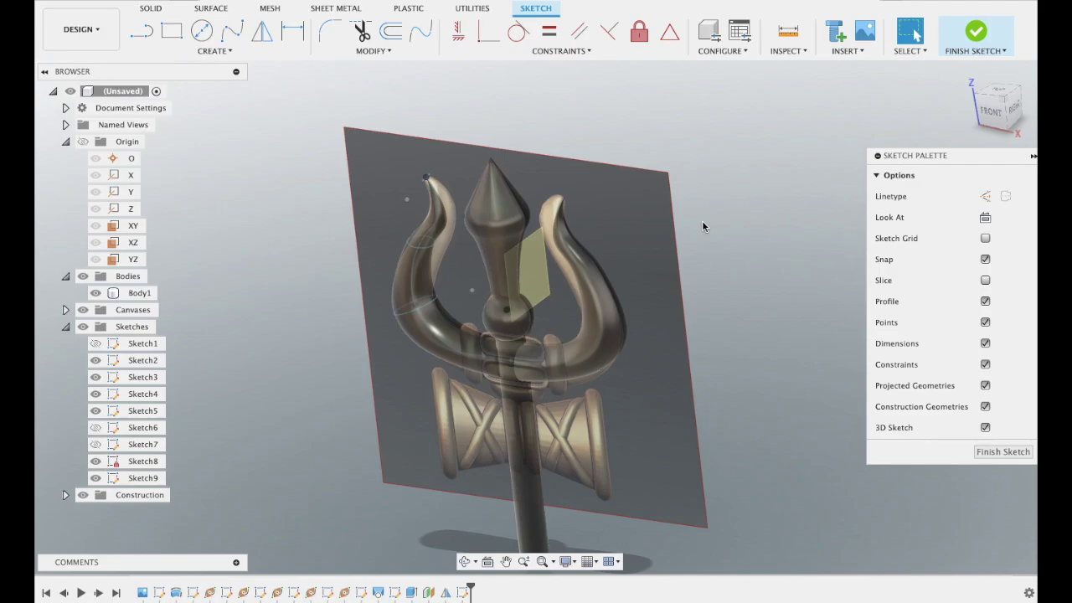
pyautogui.click(992, 111)
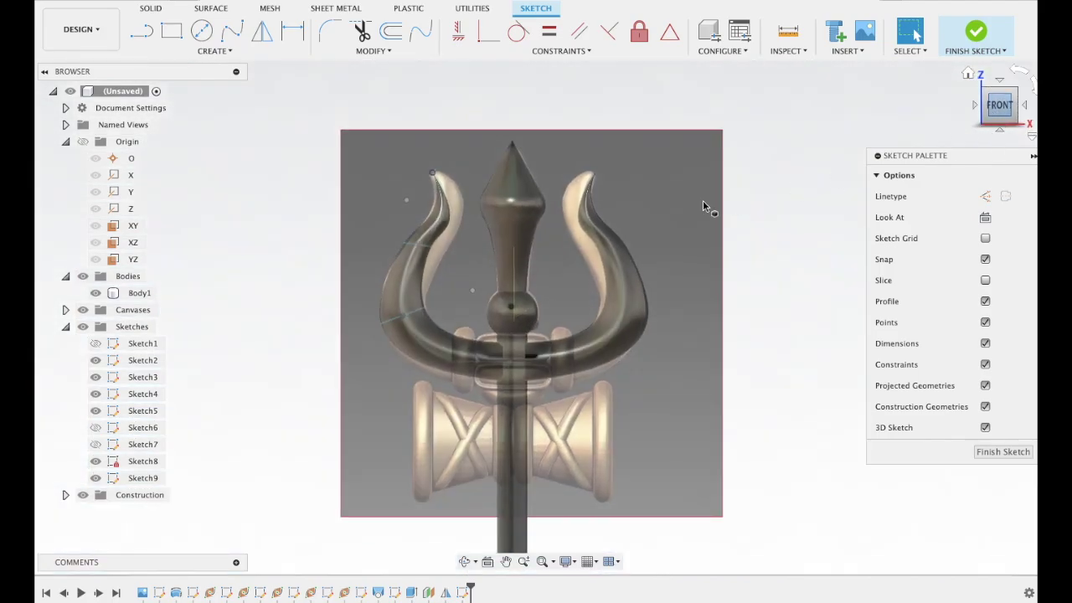
pyautogui.click(211, 50)
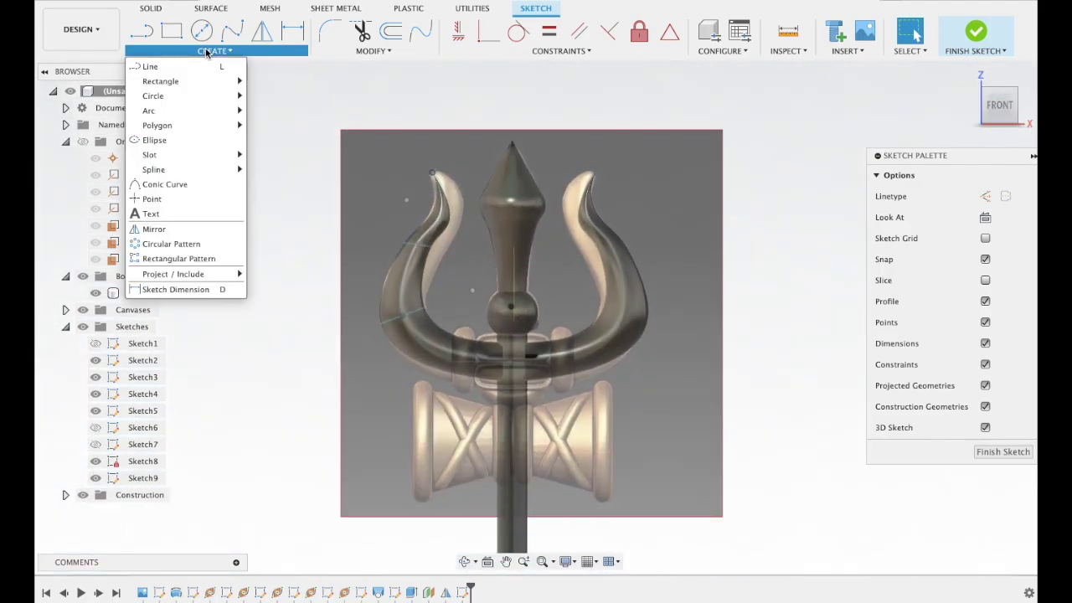
pyautogui.moveTo(168, 155)
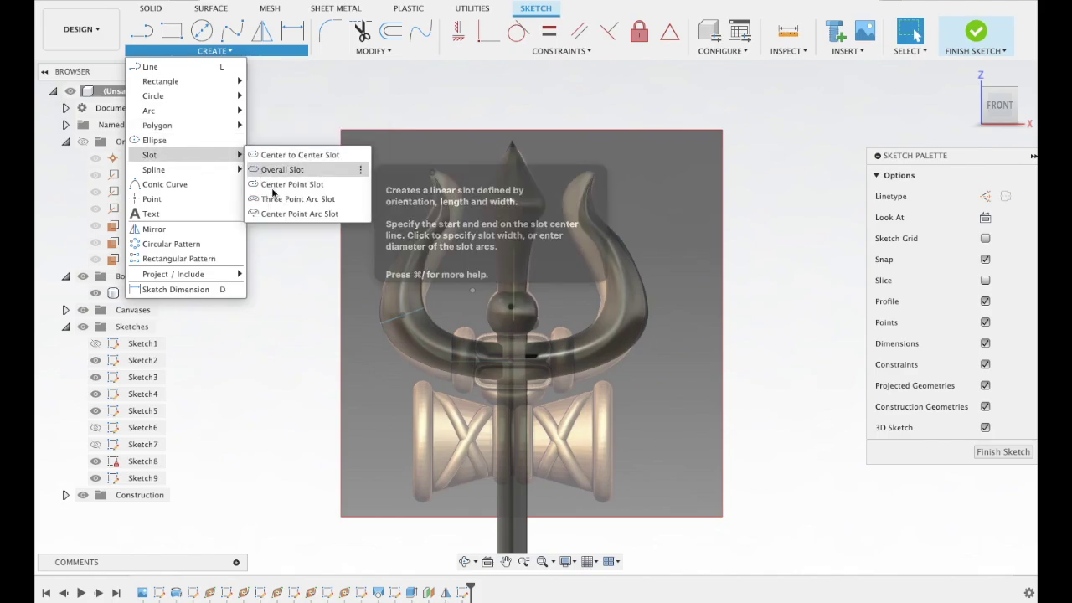
# - Draw a center-point slot at the collar on the drum's left half
pyautogui.click(275, 185)
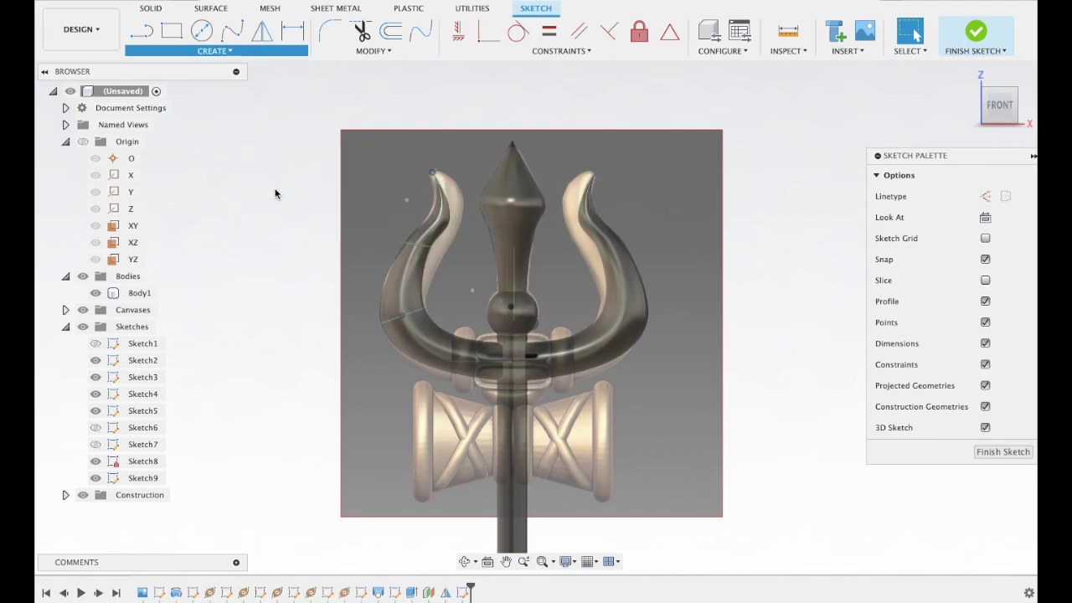
pyautogui.click(478, 346)
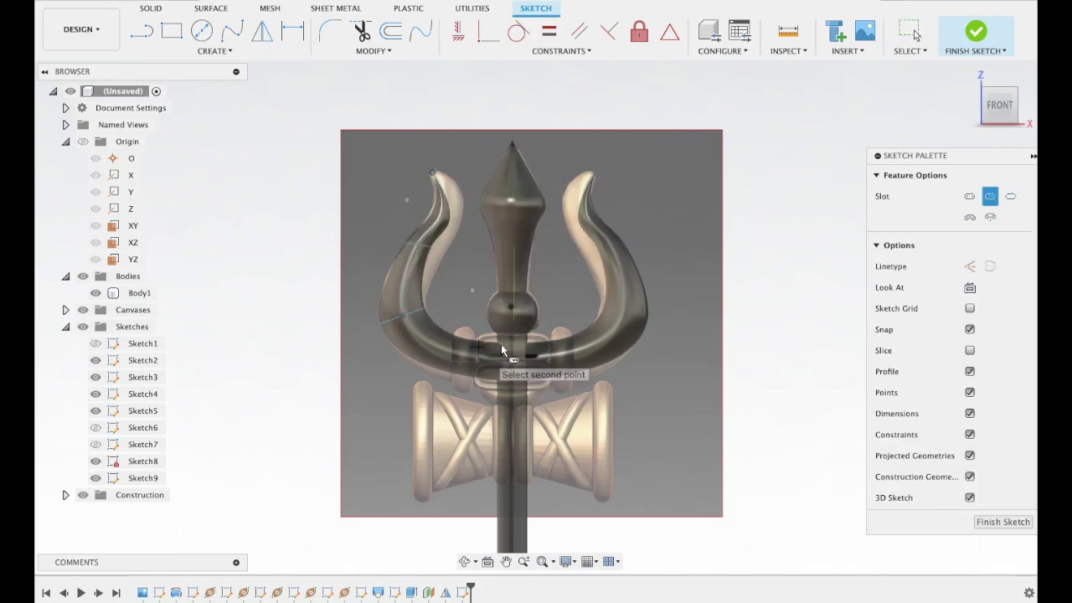
pyautogui.click(550, 352)
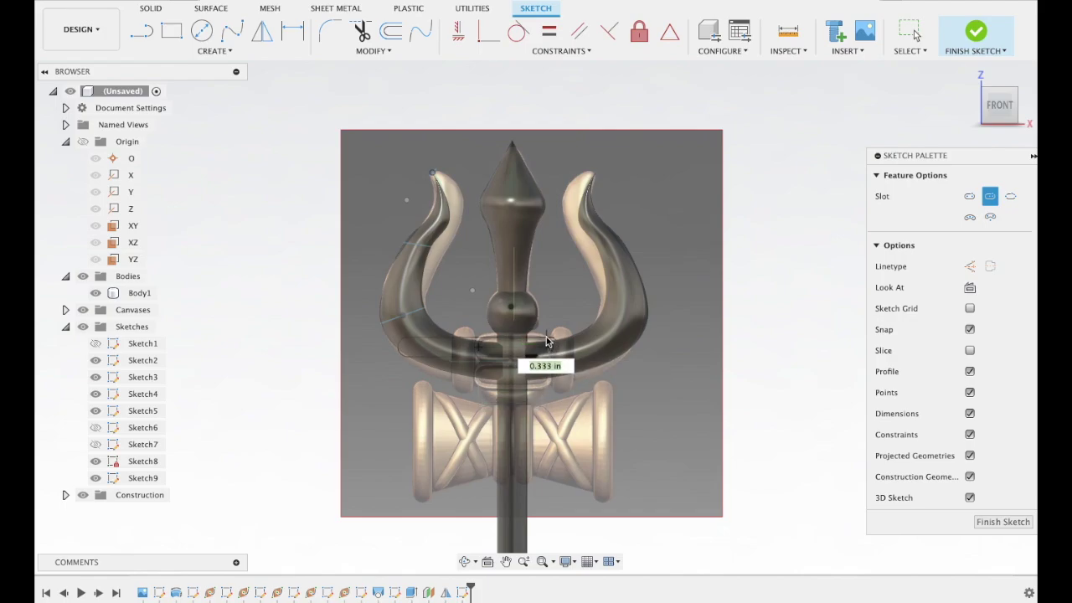
pyautogui.click(548, 341)
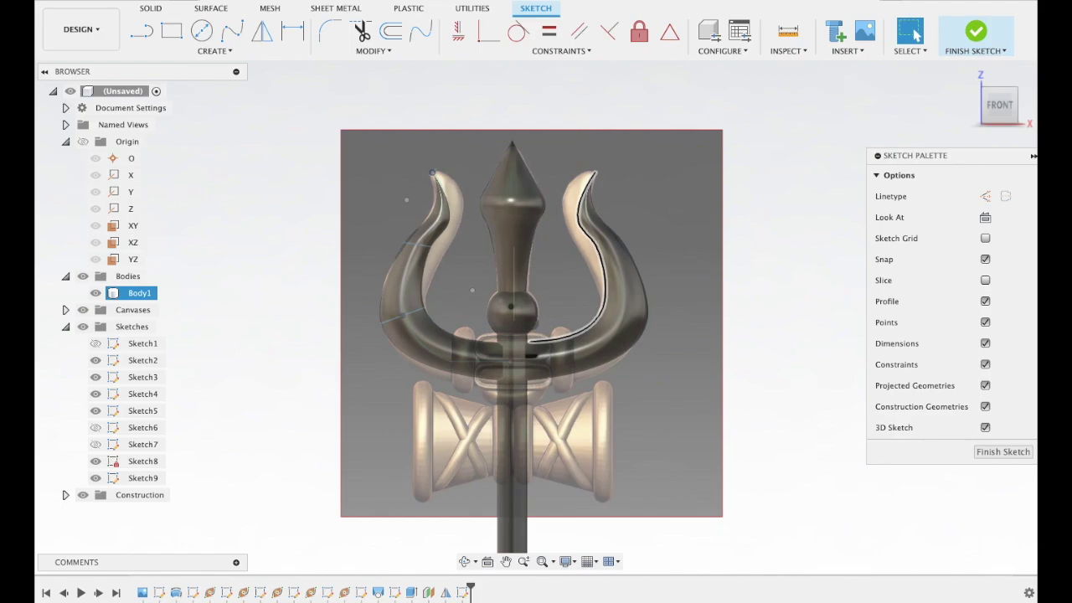
# - Draw an overall slot from the collar's left side, about 1.260 in long and 0.499 in wide
pyautogui.click(215, 50)
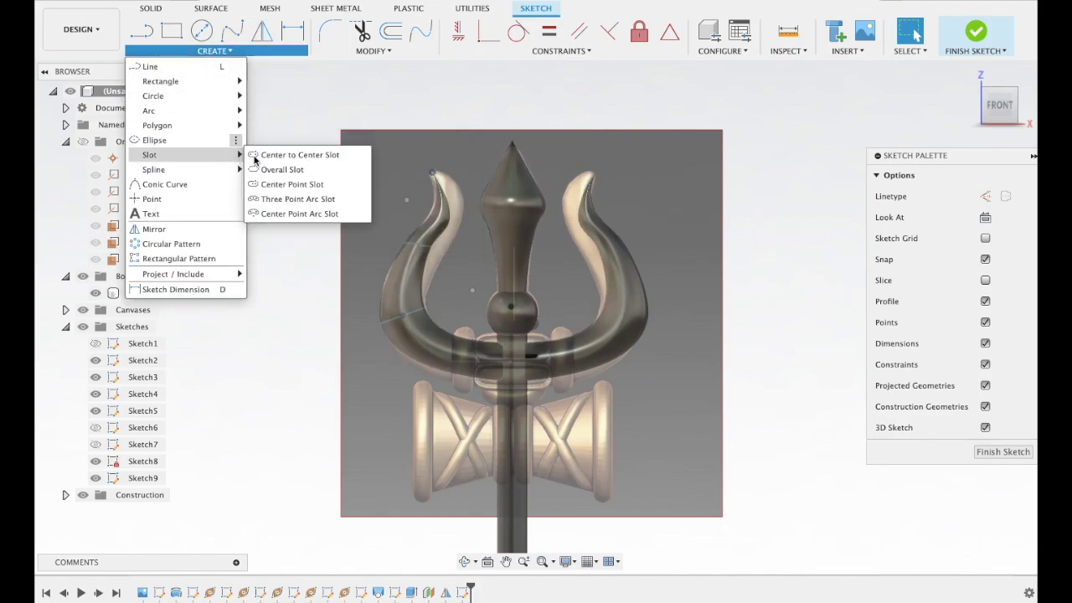
pyautogui.moveTo(149, 155)
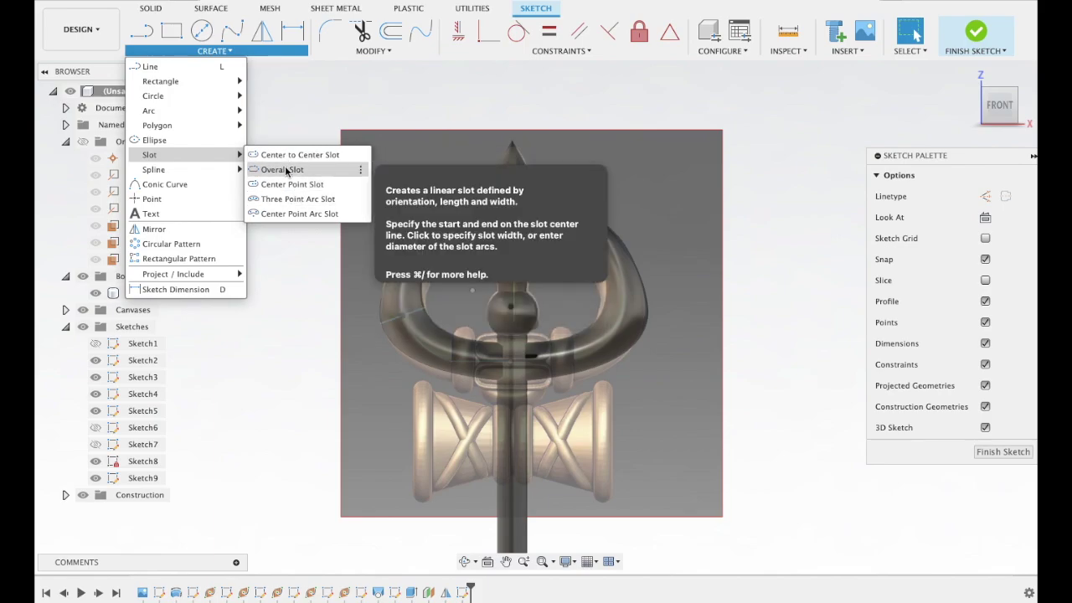
pyautogui.click(286, 170)
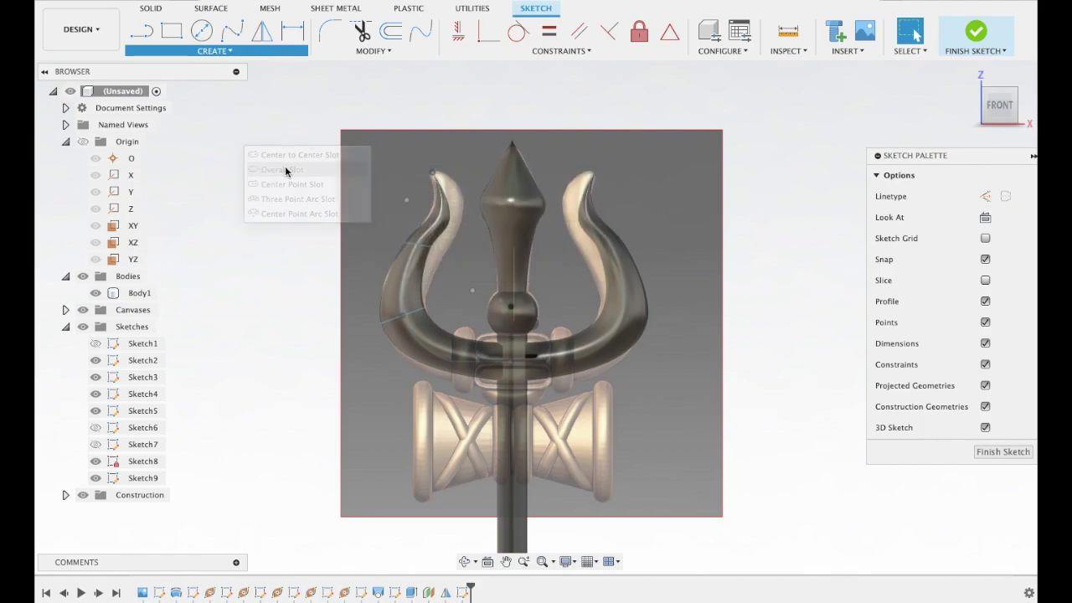
pyautogui.click(480, 344)
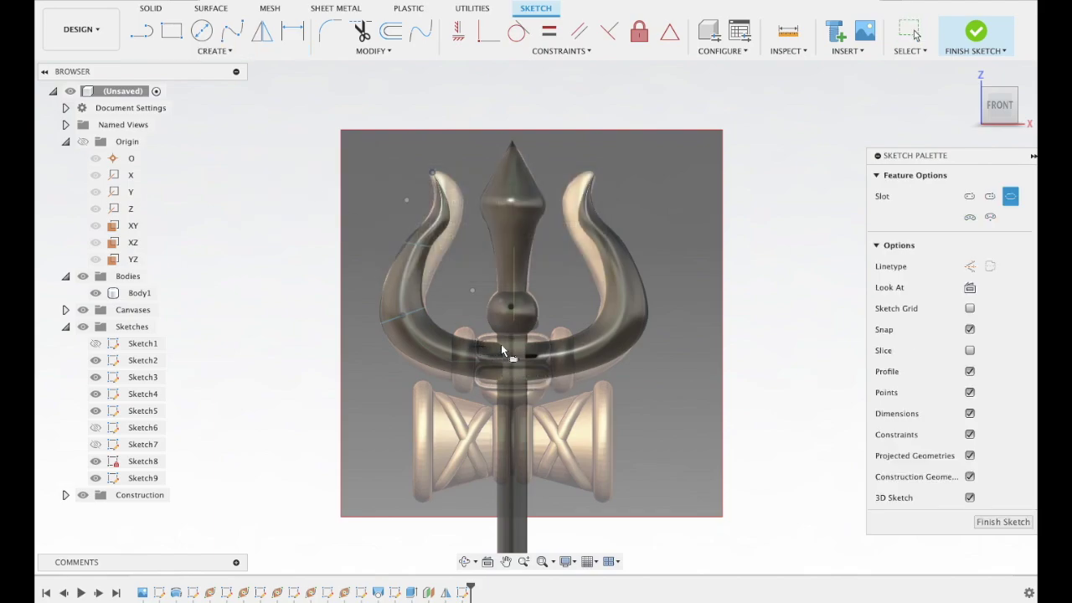
pyautogui.click(551, 351)
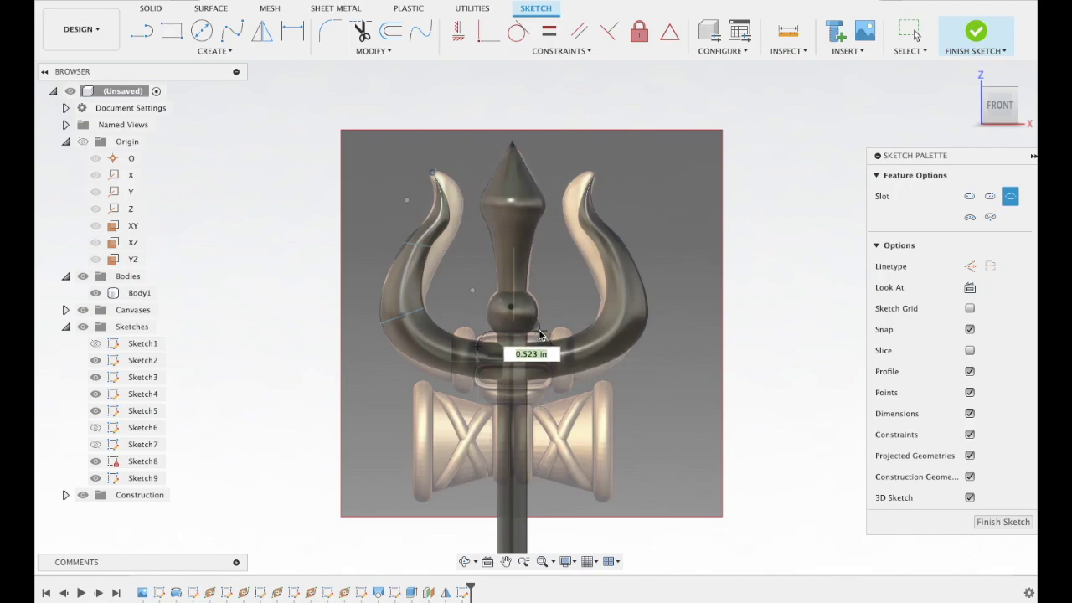
pyautogui.click(540, 335)
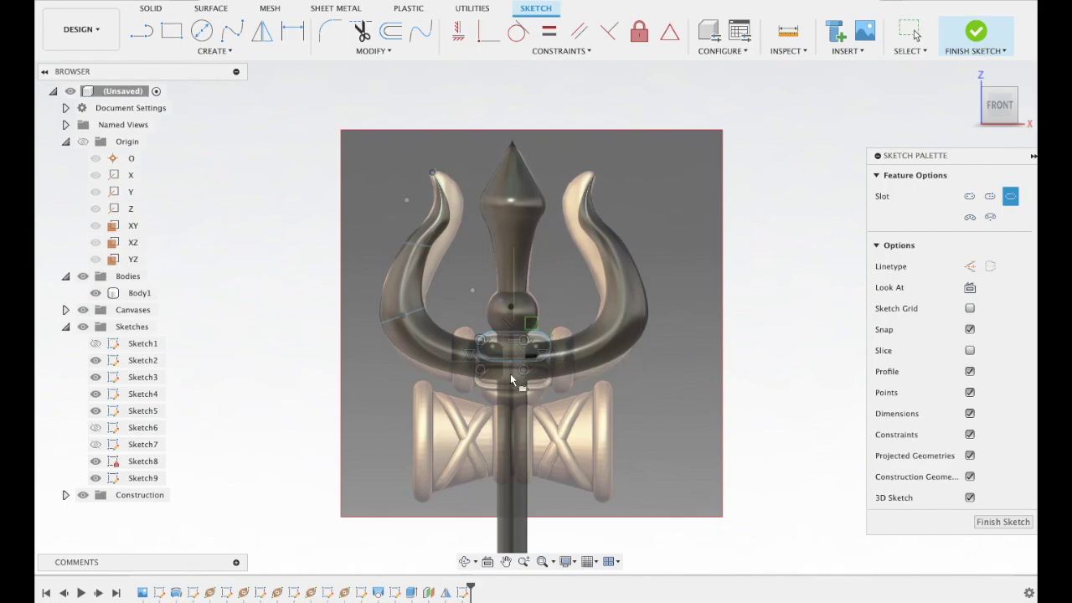
# - Add another angled slot across the drum to complete the crossed X
pyautogui.scroll(1, 481, 381)
pyautogui.scroll(3, 482, 381)
pyautogui.scroll(1, 481, 381)
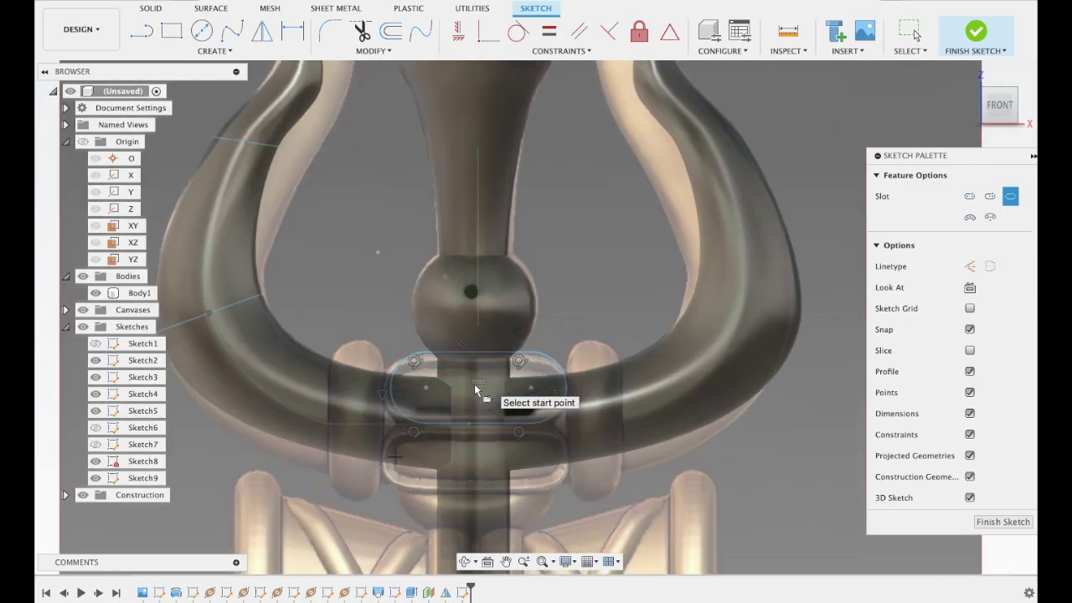
pyautogui.click(394, 453)
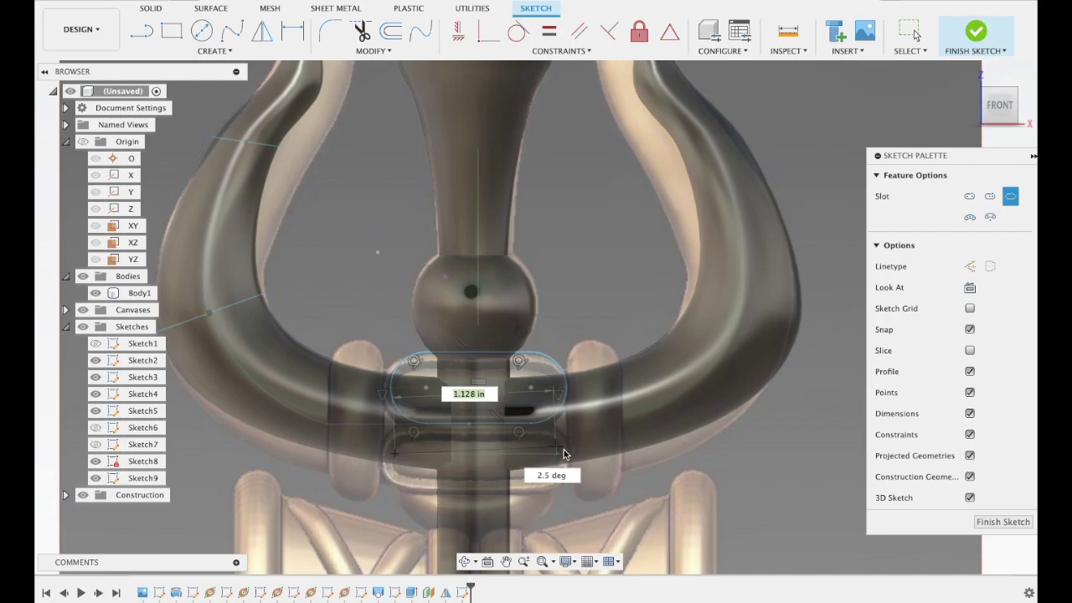
pyautogui.click(563, 454)
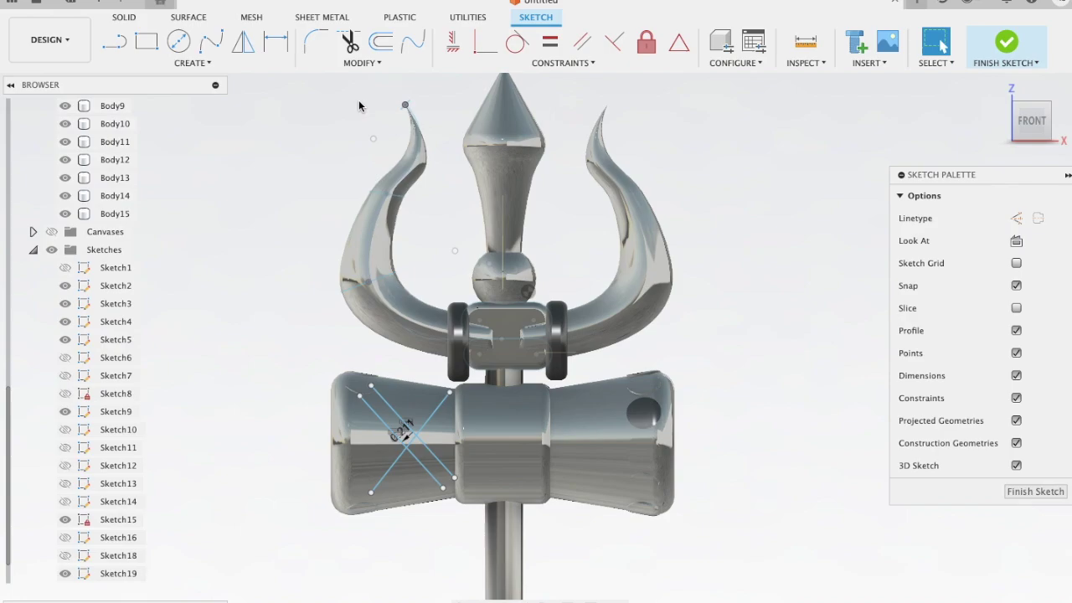
# - Offset one diagonal slot edge by 0.198 in to create a parallel line
pyautogui.click(115, 40)
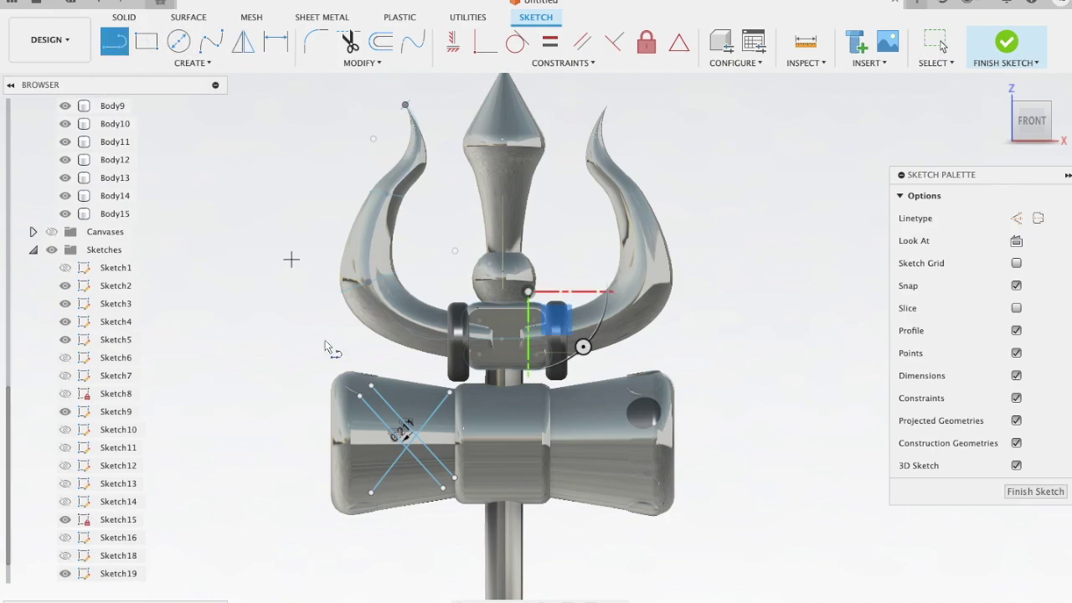
pyautogui.click(371, 386)
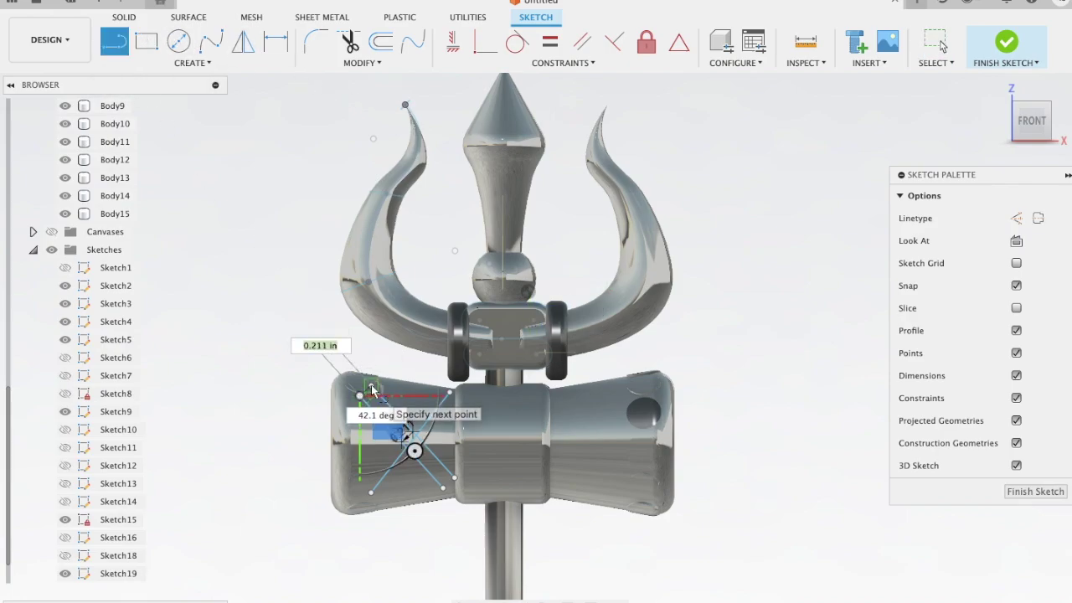
pyautogui.scroll(3, 371, 387)
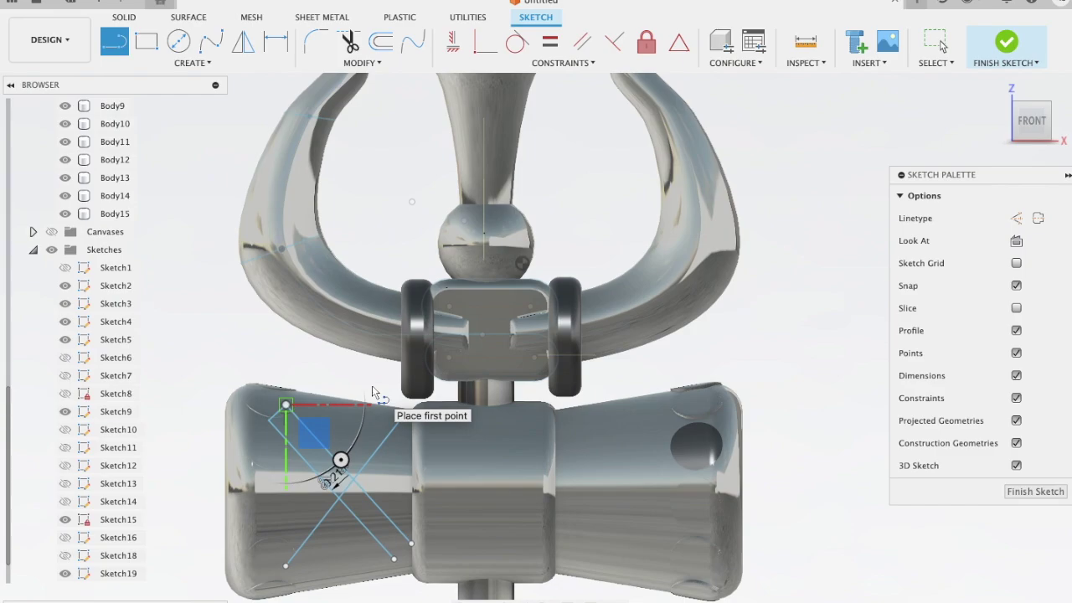
pyautogui.press('Escape')
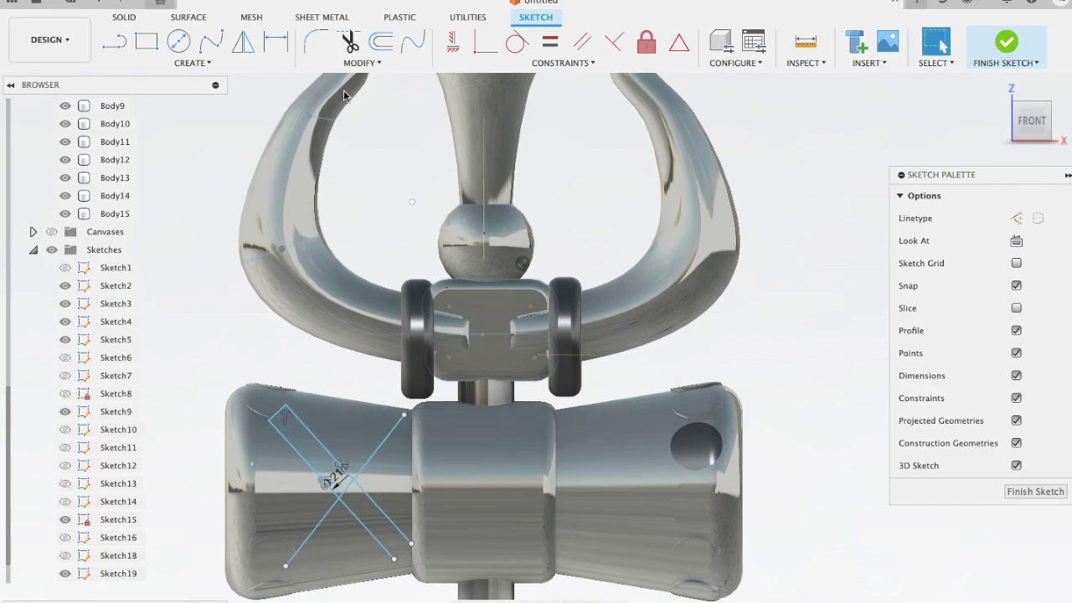
pyautogui.click(380, 40)
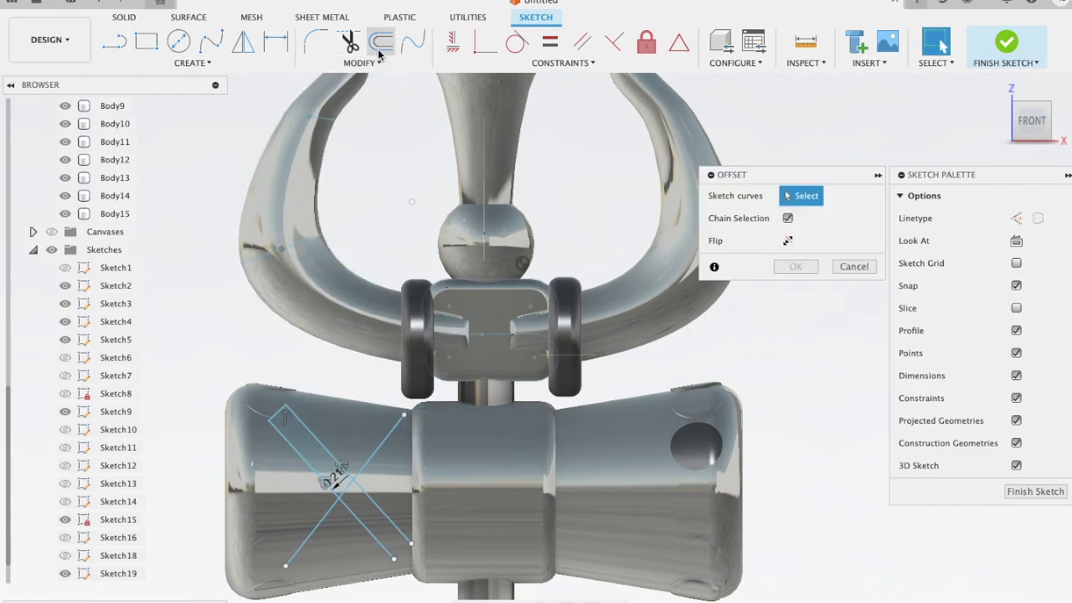
pyautogui.click(378, 453)
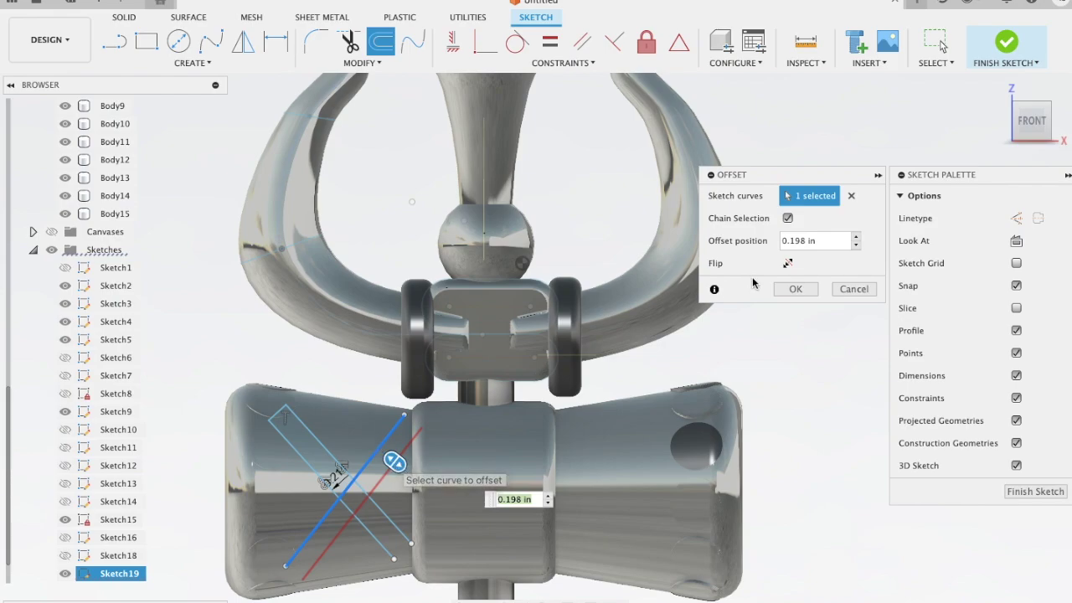
pyautogui.click(778, 291)
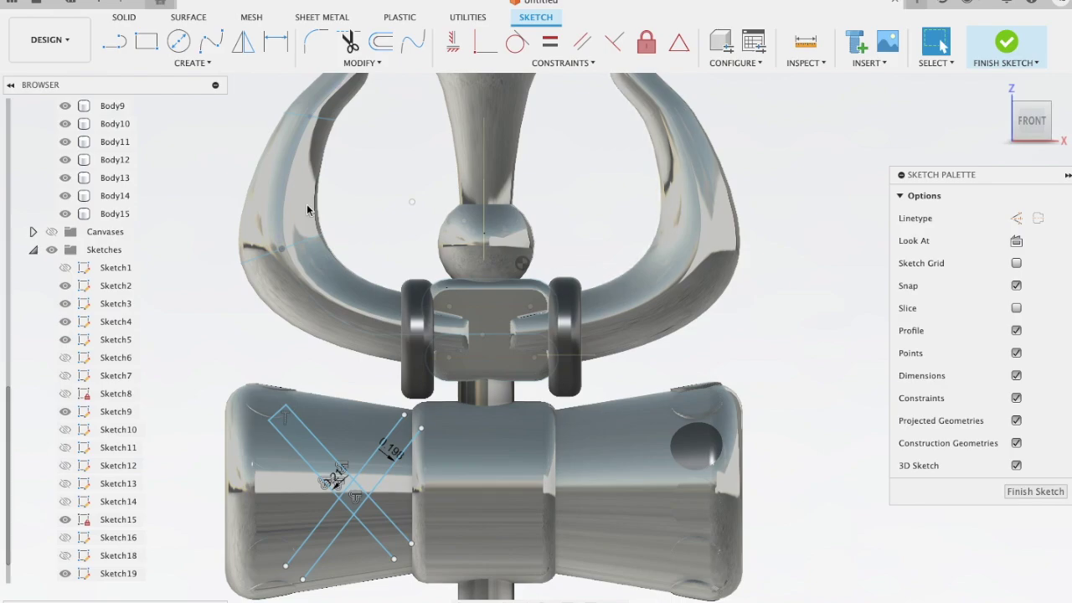
pyautogui.click(115, 41)
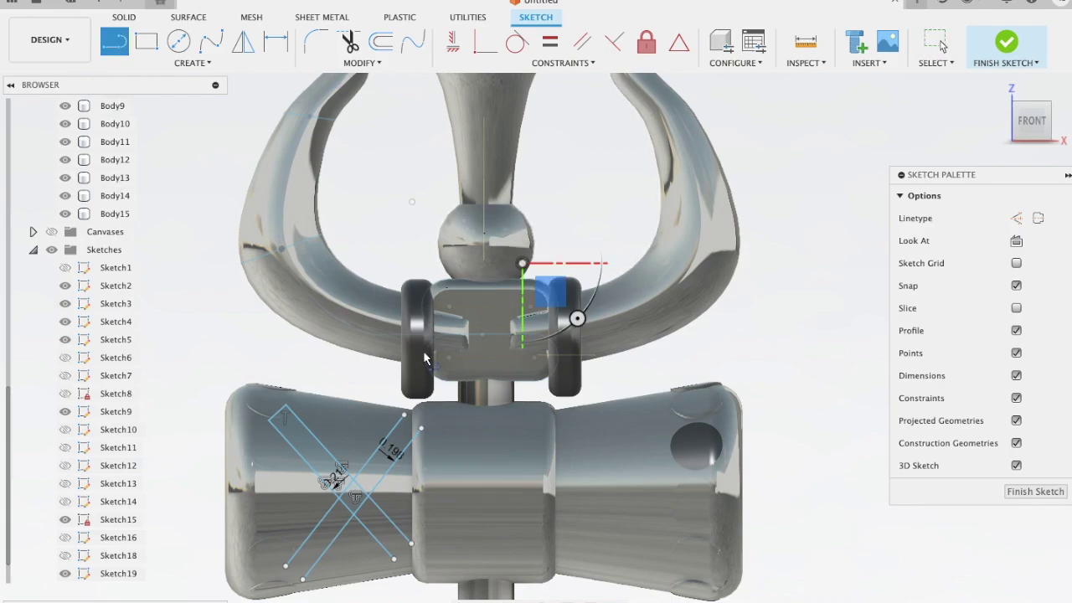
# - Draw short lines closing the offset strip's bottom end and its end at the slot
pyautogui.click(404, 415)
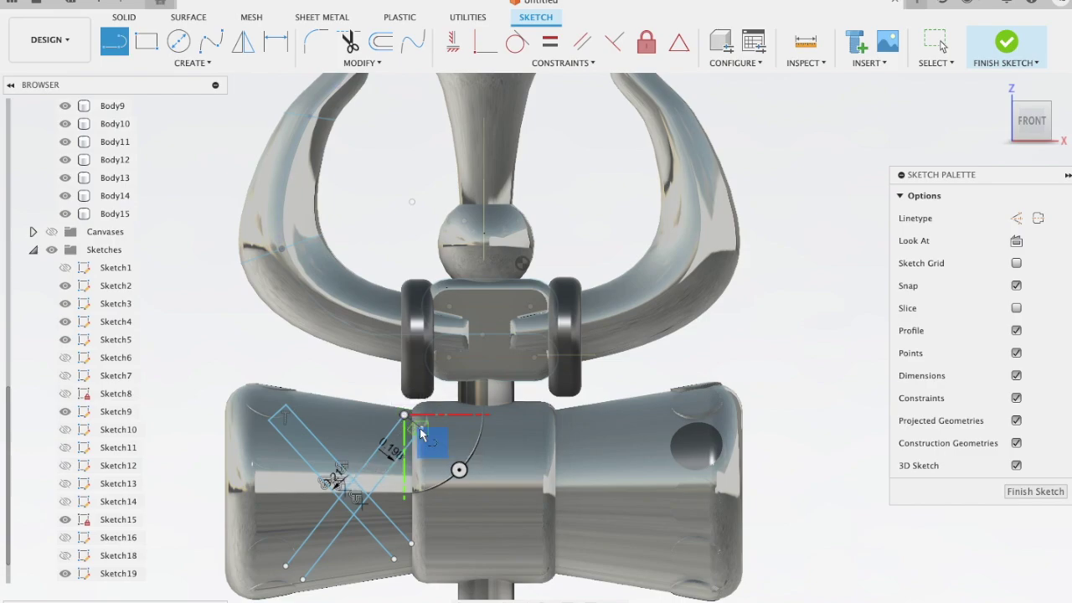
pyautogui.press('Escape')
pyautogui.press('Escape')
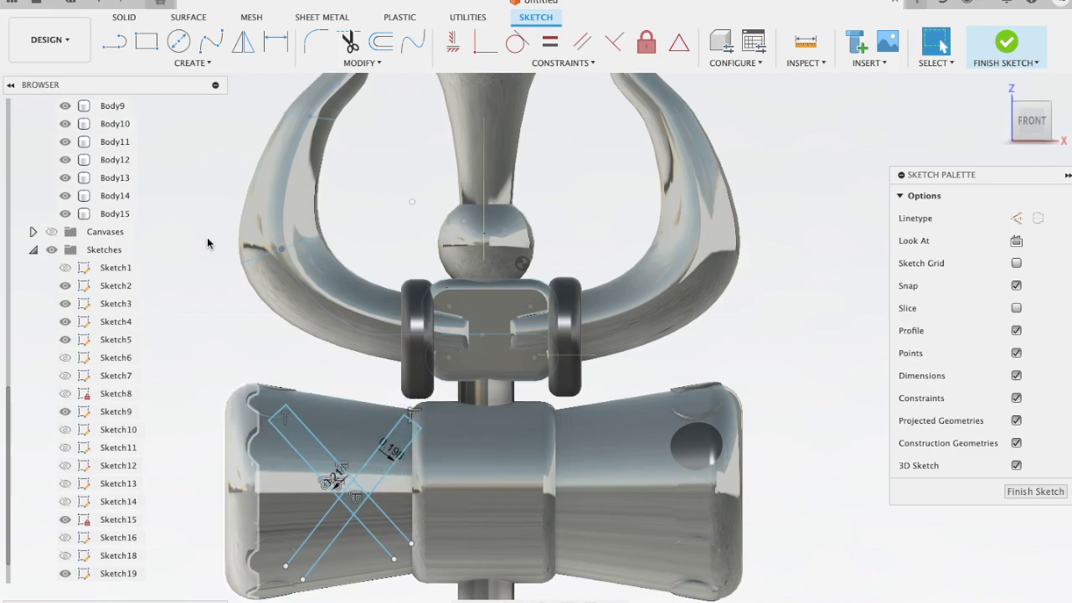
pyautogui.click(115, 41)
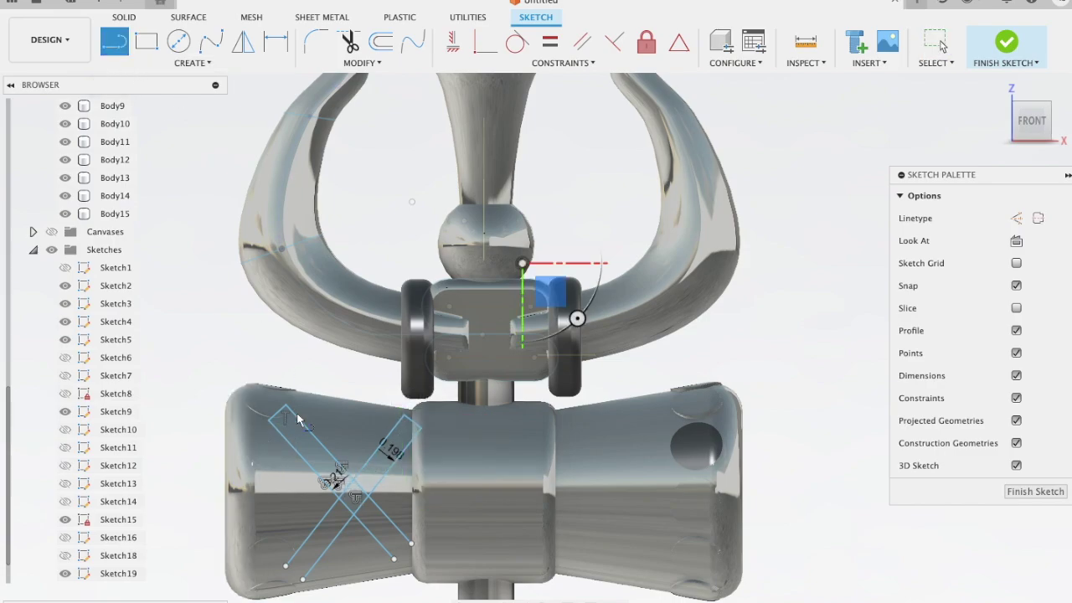
pyautogui.click(286, 566)
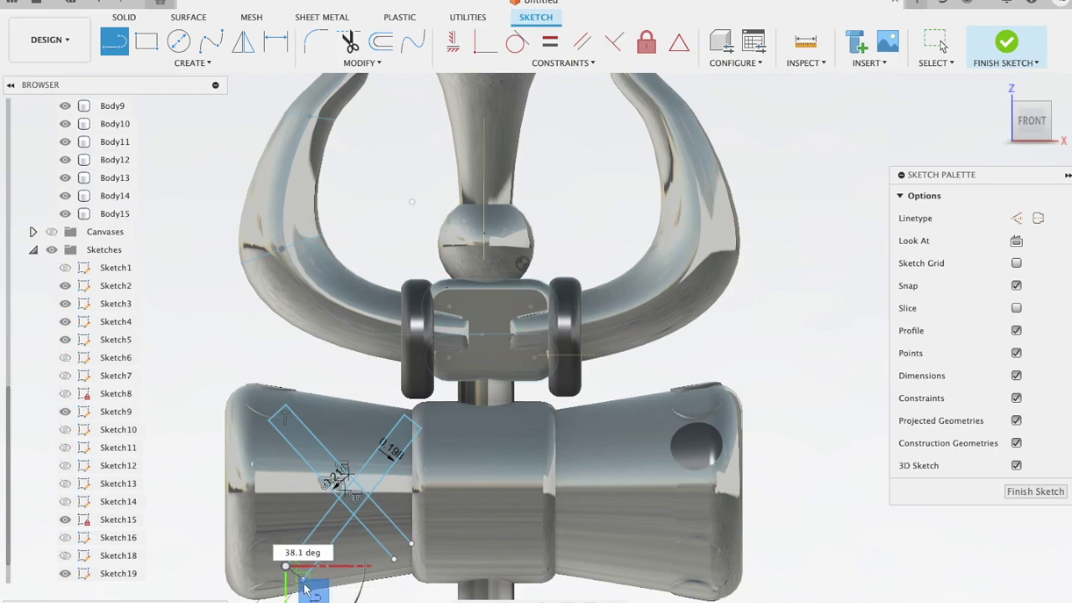
pyautogui.click(305, 590)
pyautogui.press('Escape')
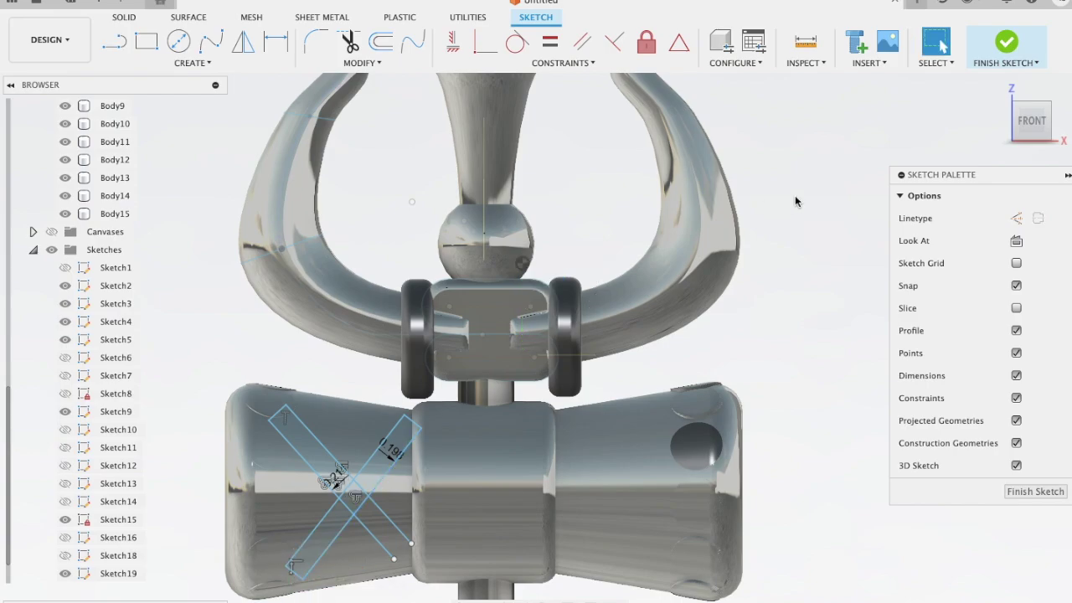
pyautogui.click(115, 39)
pyautogui.click(396, 481)
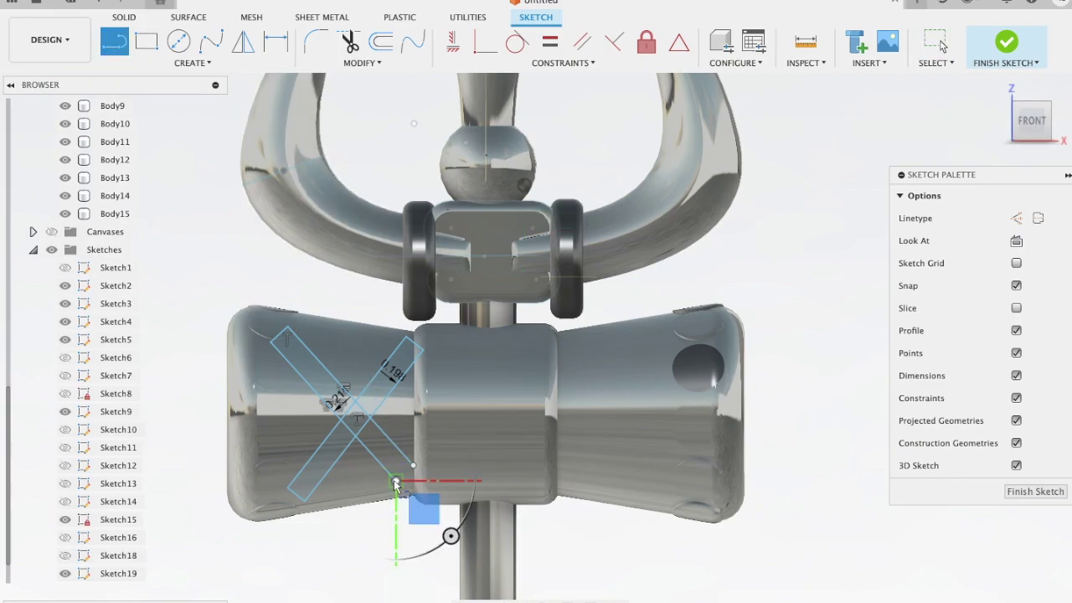
pyautogui.click(413, 467)
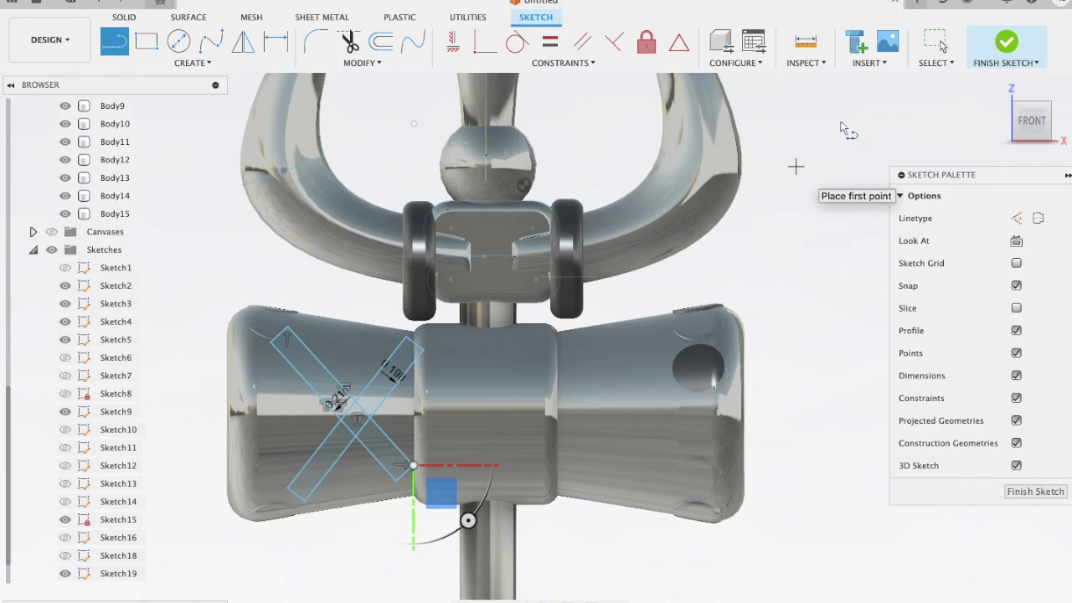
# - Zoom out, tilt the view slightly and finish Sketch19
pyautogui.scroll(-2, 804, 232)
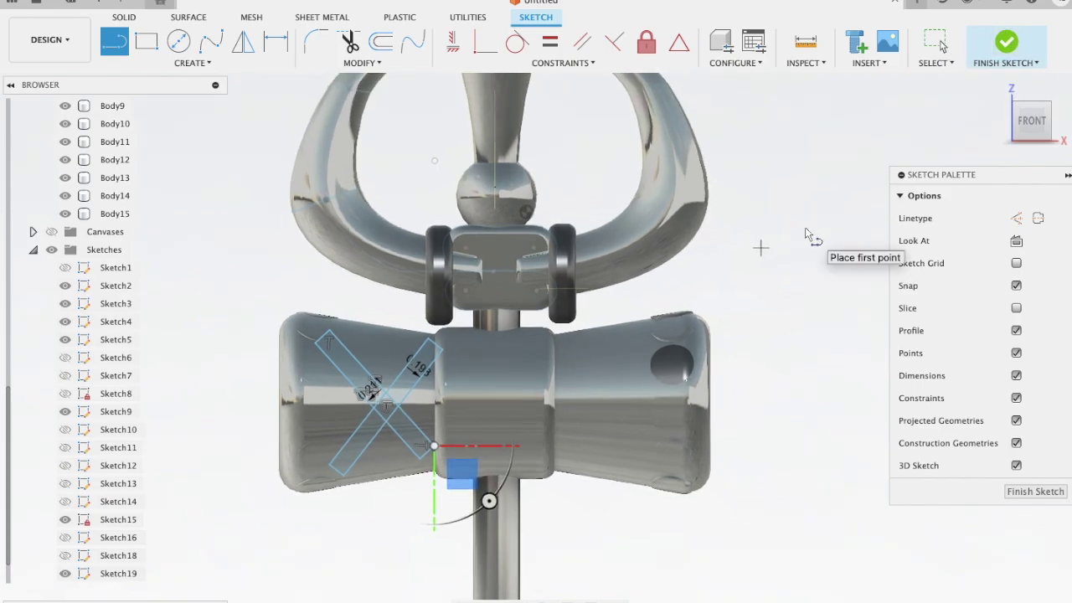
pyautogui.scroll(-2, 804, 237)
pyautogui.scroll(-2, 801, 242)
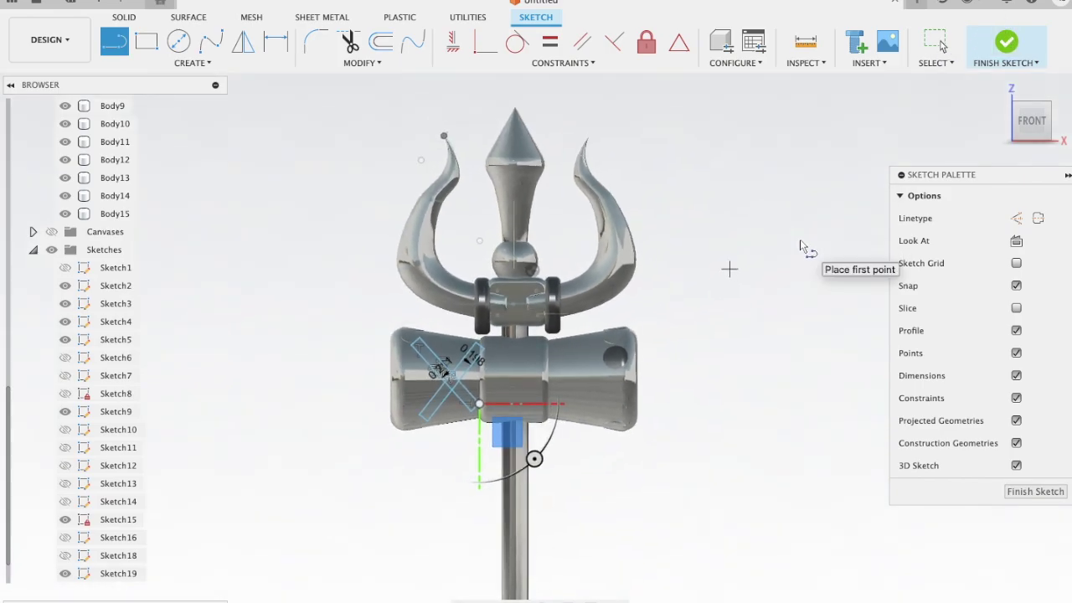
pyautogui.keyDown('shift'); pyautogui.moveTo(800, 246); pyautogui.dragTo(800, 246, button='middle'); pyautogui.keyUp('shift')
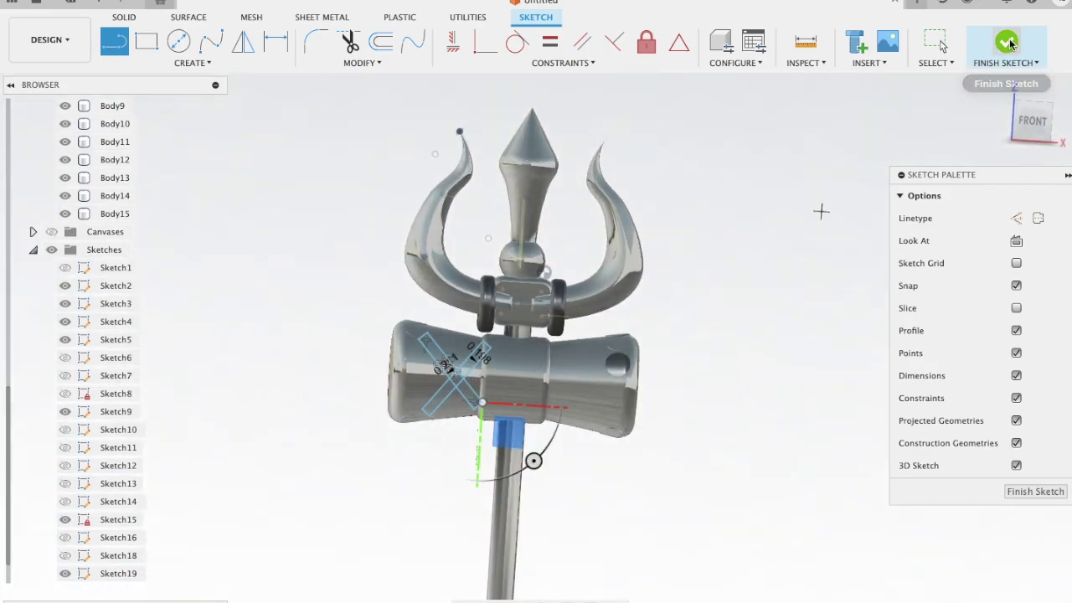
pyautogui.click(1007, 42)
pyautogui.click(191, 63)
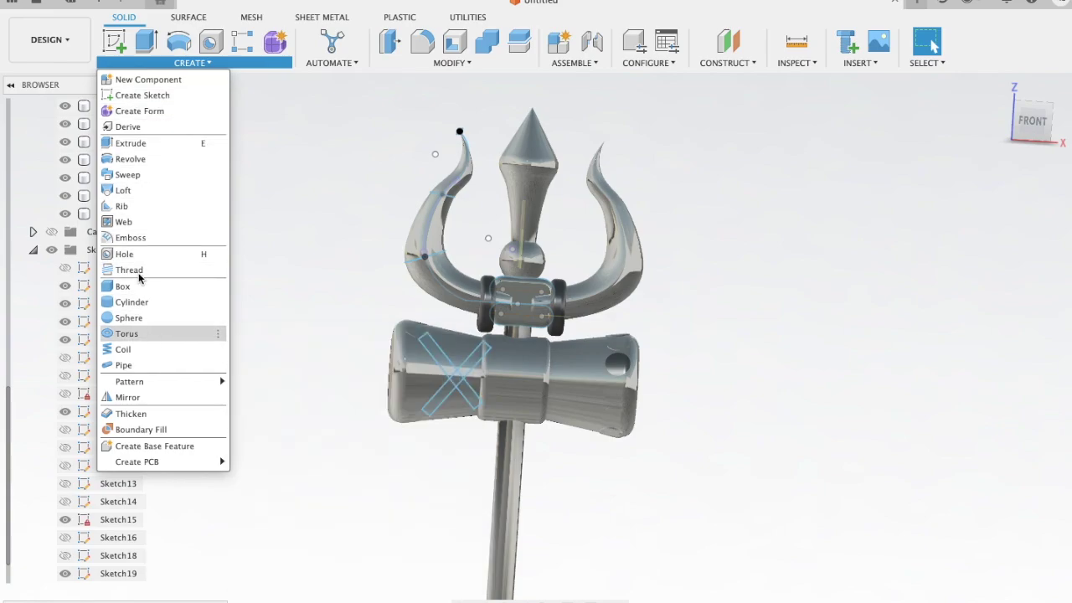
pyautogui.click(130, 237)
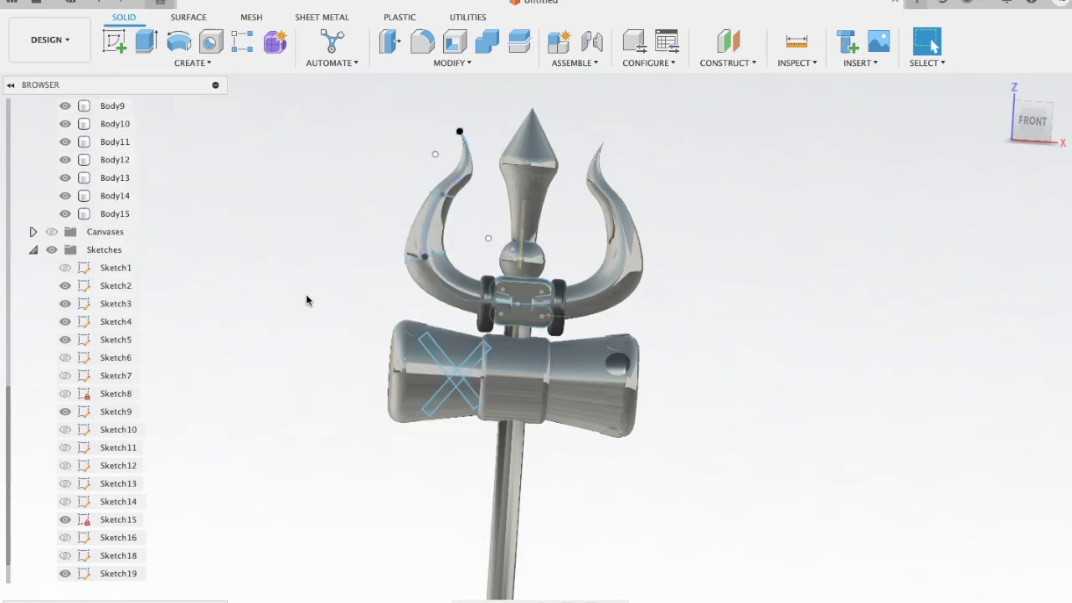
pyautogui.click(440, 360)
pyautogui.click(472, 368)
pyautogui.click(474, 365)
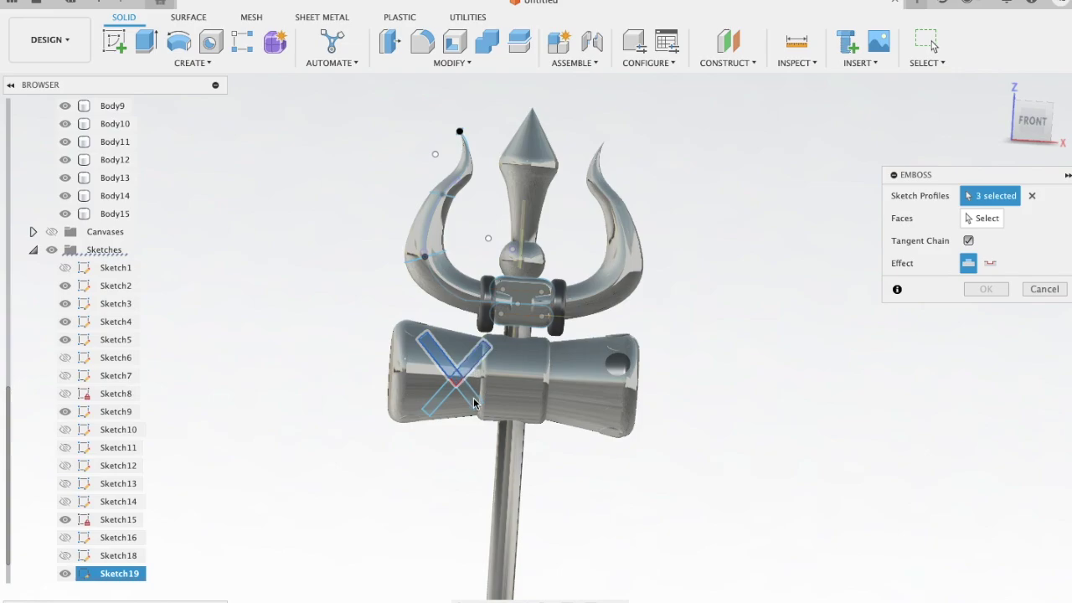
pyautogui.click(474, 400)
pyautogui.click(439, 400)
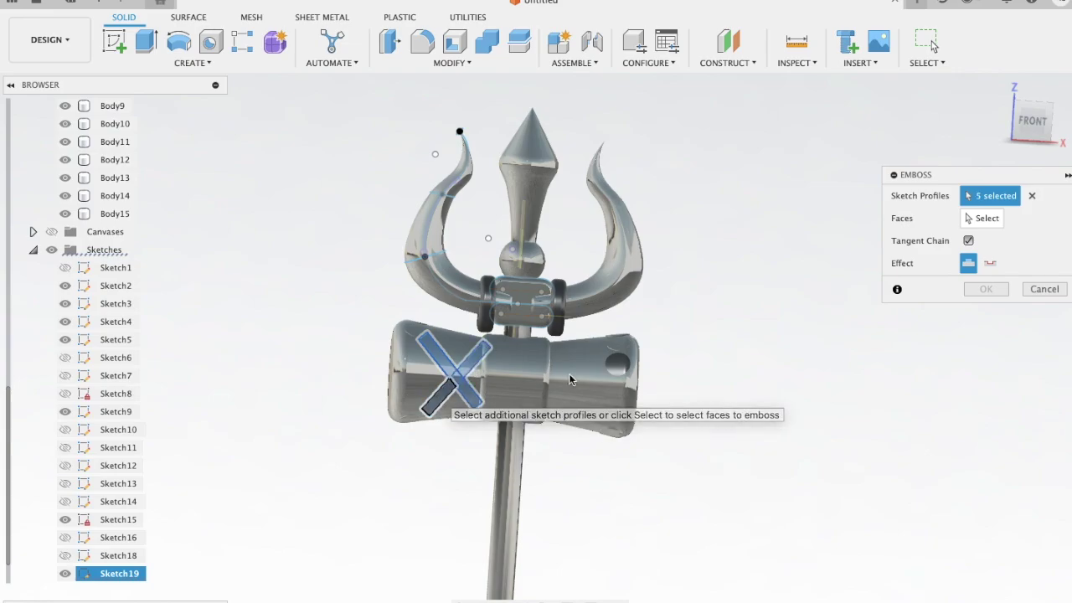
pyautogui.click(970, 223)
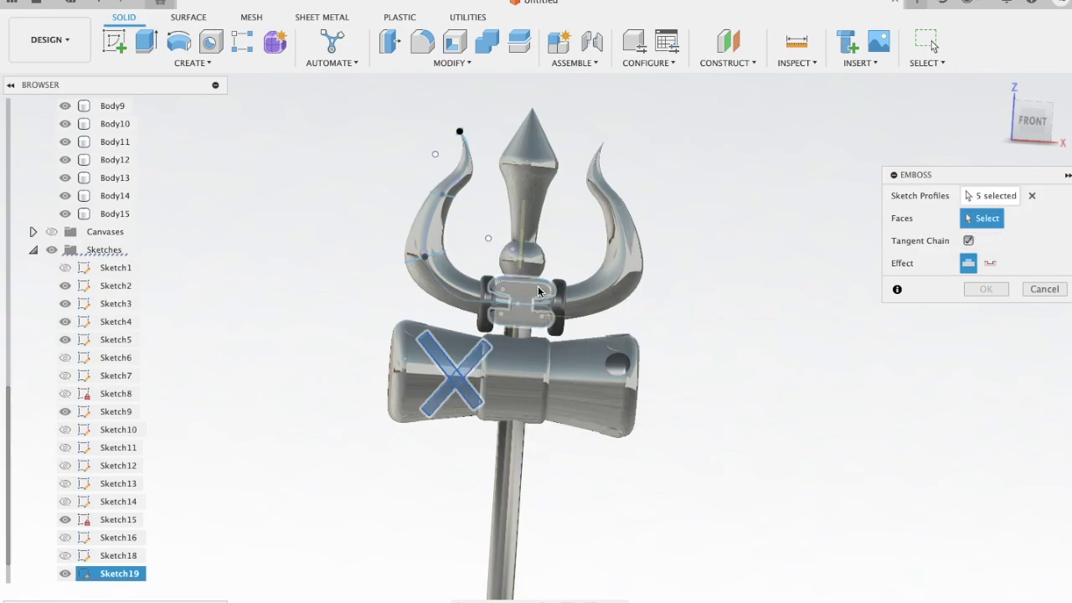
pyautogui.keyDown('shift'); pyautogui.moveTo(712, 259); pyautogui.dragTo(713, 264, button='middle'); pyautogui.keyUp('shift')
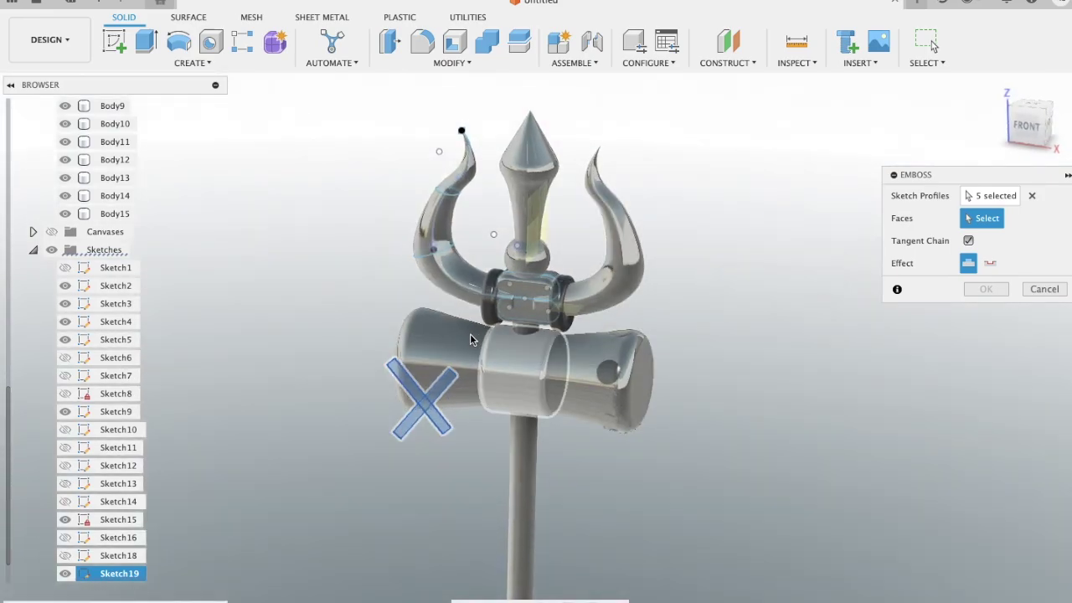
pyautogui.click(447, 350)
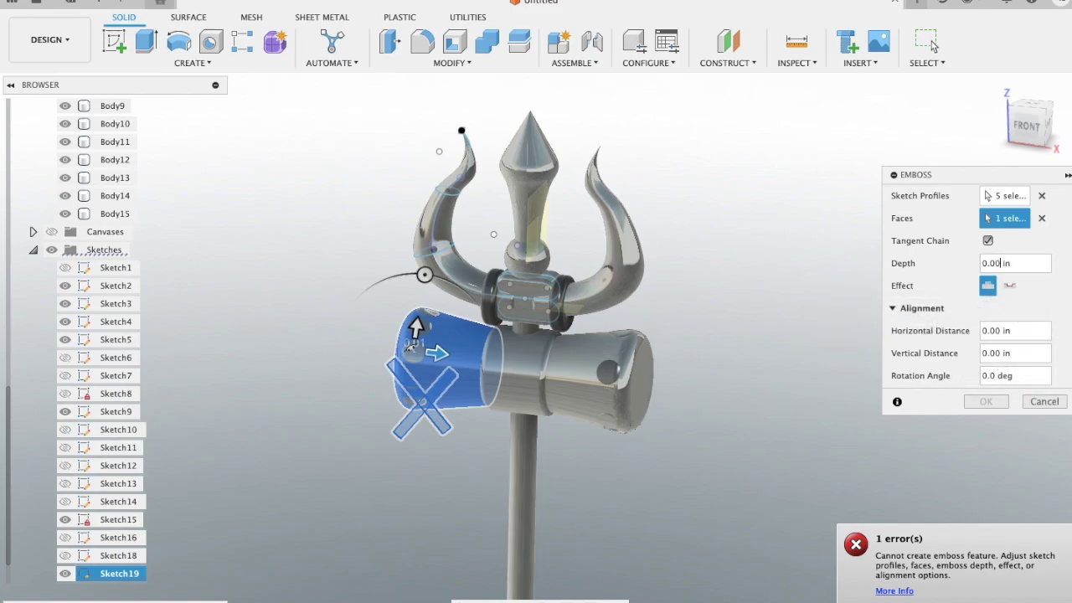
pyautogui.click(1044, 401)
pyautogui.keyDown('shift'); pyautogui.scroll(-5, 475, 427); pyautogui.keyUp('shift')
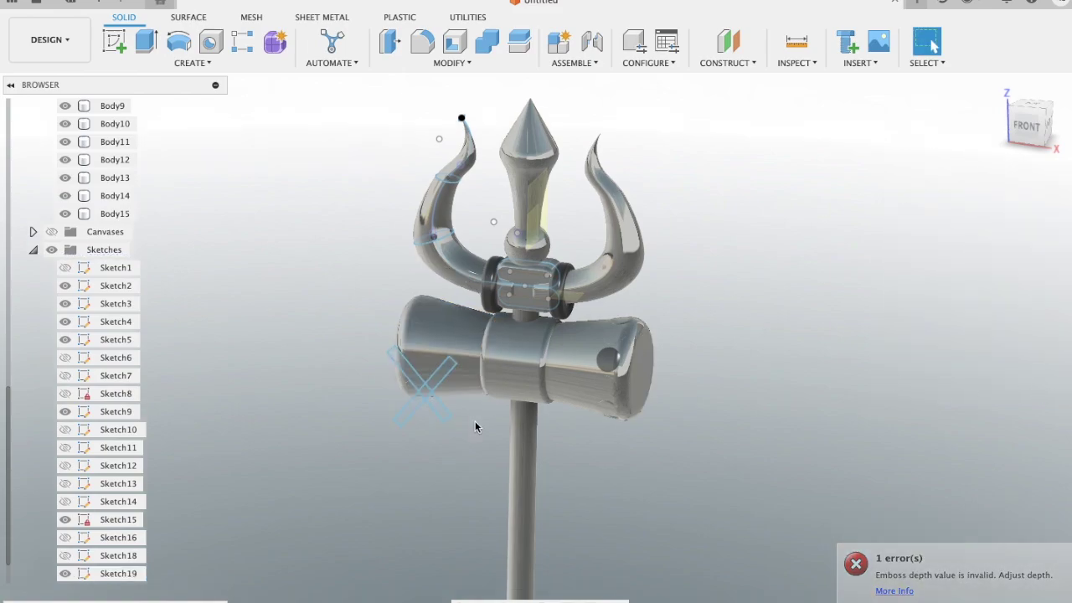
pyautogui.keyDown('shift'); pyautogui.scroll(-3, 475, 427); pyautogui.keyUp('shift')
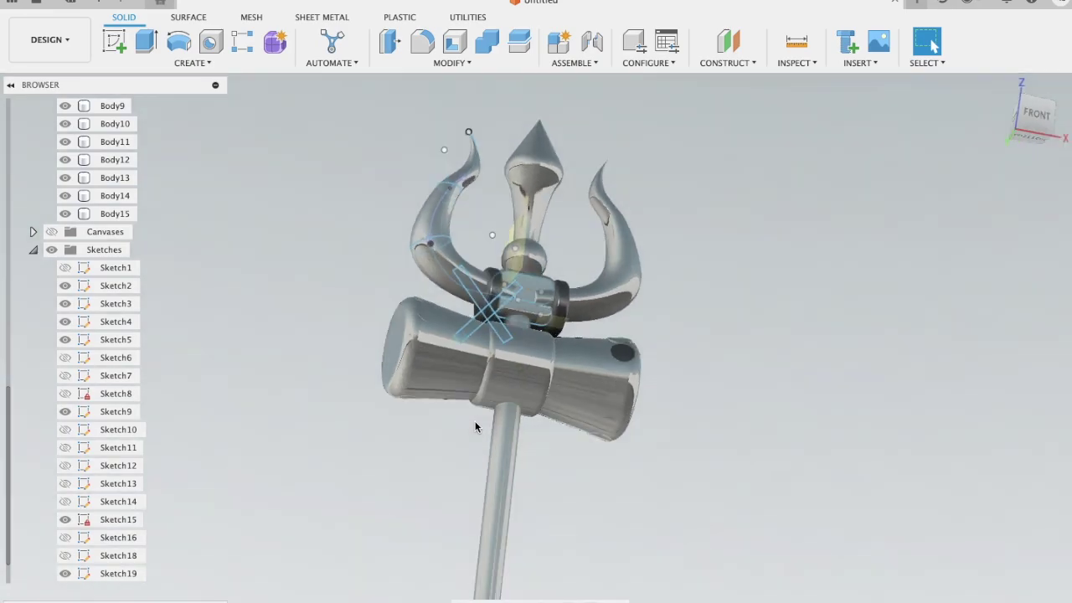
pyautogui.keyDown('shift'); pyautogui.scroll(-3, 475, 427); pyautogui.keyUp('shift')
pyautogui.keyDown('shift'); pyautogui.scroll(-3, 475, 427); pyautogui.keyUp('shift')
pyautogui.keyDown('shift'); pyautogui.scroll(-3, 475, 427); pyautogui.keyUp('shift')
pyautogui.keyDown('shift'); pyautogui.scroll(3, 475, 427); pyautogui.keyUp('shift')
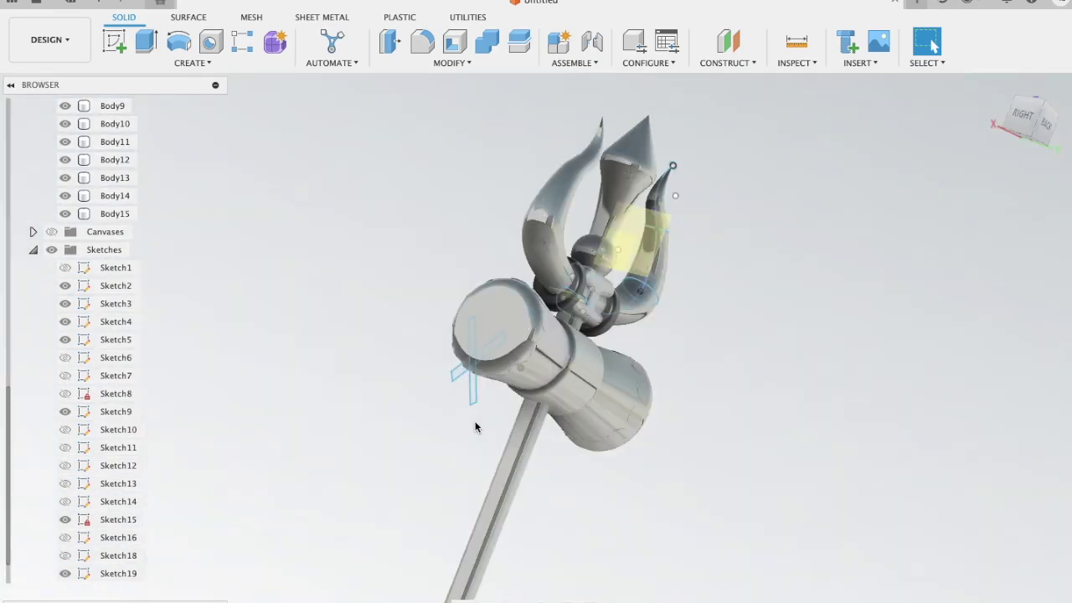
pyautogui.keyDown('shift'); pyautogui.scroll(3, 474, 427); pyautogui.keyUp('shift')
pyautogui.keyDown('shift'); pyautogui.scroll(3, 475, 427); pyautogui.keyUp('shift')
pyautogui.keyDown('shift'); pyautogui.scroll(2, 474, 427); pyautogui.keyUp('shift')
pyautogui.keyDown('shift'); pyautogui.scroll(-1, 475, 427); pyautogui.keyUp('shift')
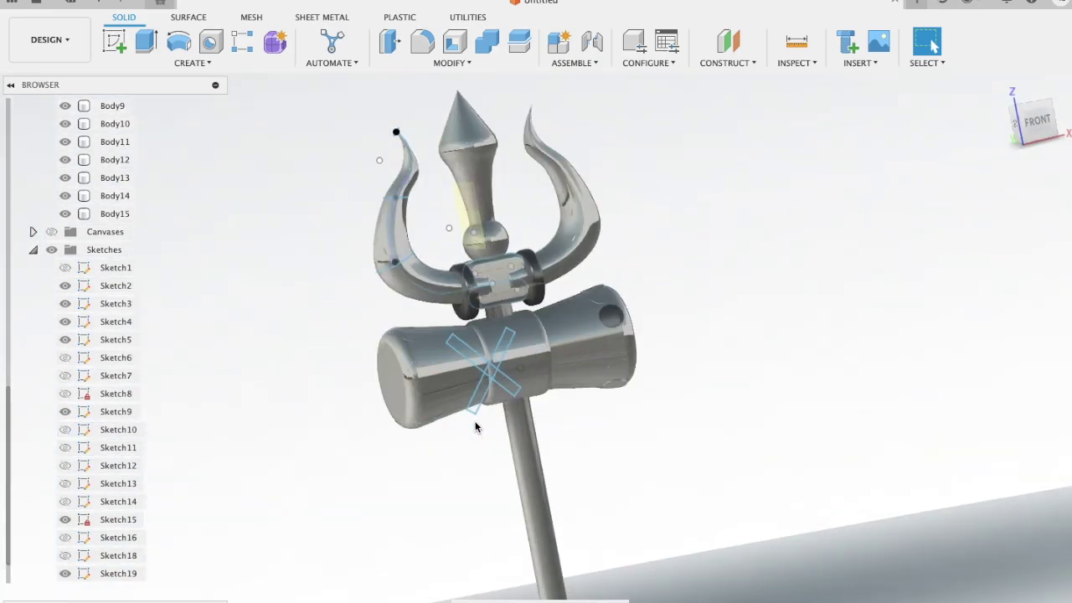
pyautogui.keyDown('shift'); pyautogui.scroll(-3, 475, 427); pyautogui.keyUp('shift')
pyautogui.keyDown('shift'); pyautogui.scroll(-3, 474, 427); pyautogui.keyUp('shift')
pyautogui.keyDown('shift'); pyautogui.scroll(-1, 475, 427); pyautogui.keyUp('shift')
pyautogui.keyDown('shift'); pyautogui.scroll(3, 475, 427); pyautogui.keyUp('shift')
pyautogui.keyDown('shift'); pyautogui.scroll(3, 475, 427); pyautogui.keyUp('shift')
pyautogui.keyDown('shift'); pyautogui.scroll(3, 475, 427); pyautogui.keyUp('shift')
pyautogui.keyDown('shift'); pyautogui.scroll(1, 475, 428); pyautogui.keyUp('shift')
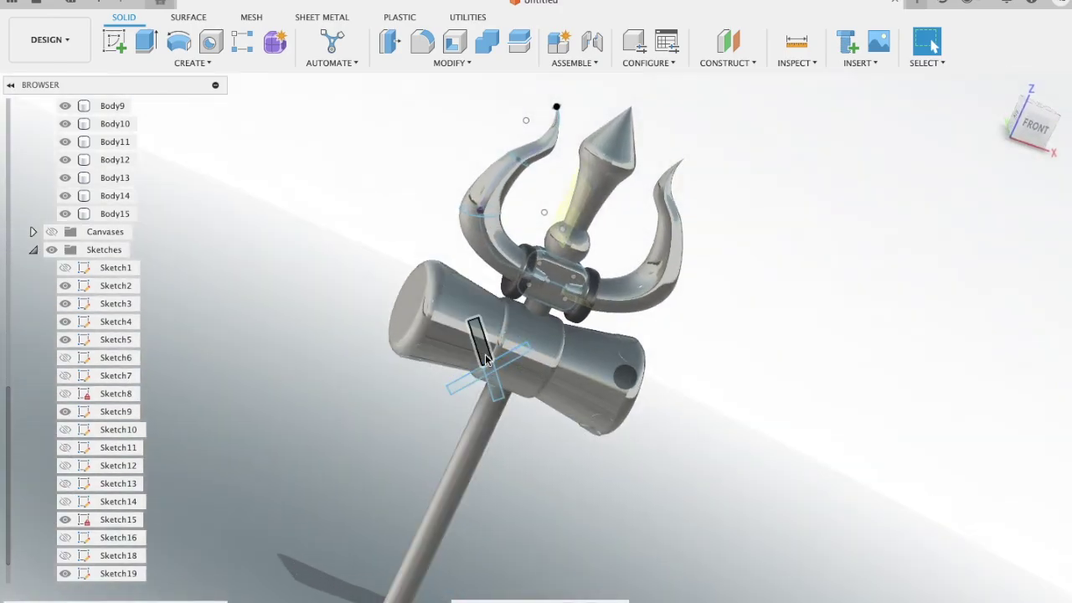
pyautogui.click(147, 46)
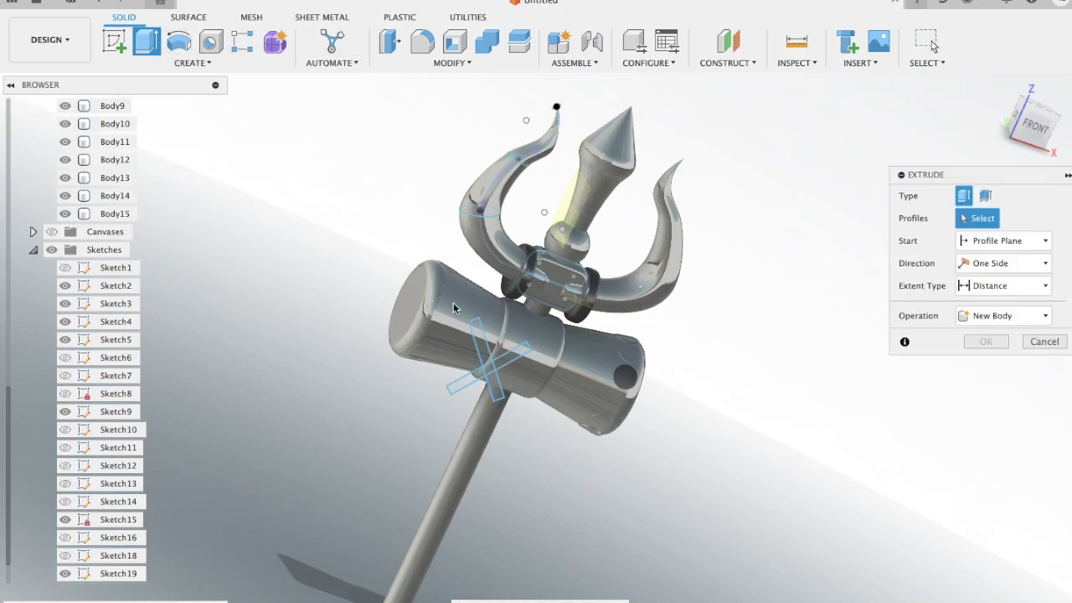
# - Select all five X sketch profiles for extrusion and set the direction to Two Sides
pyautogui.click(481, 344)
pyautogui.click(507, 356)
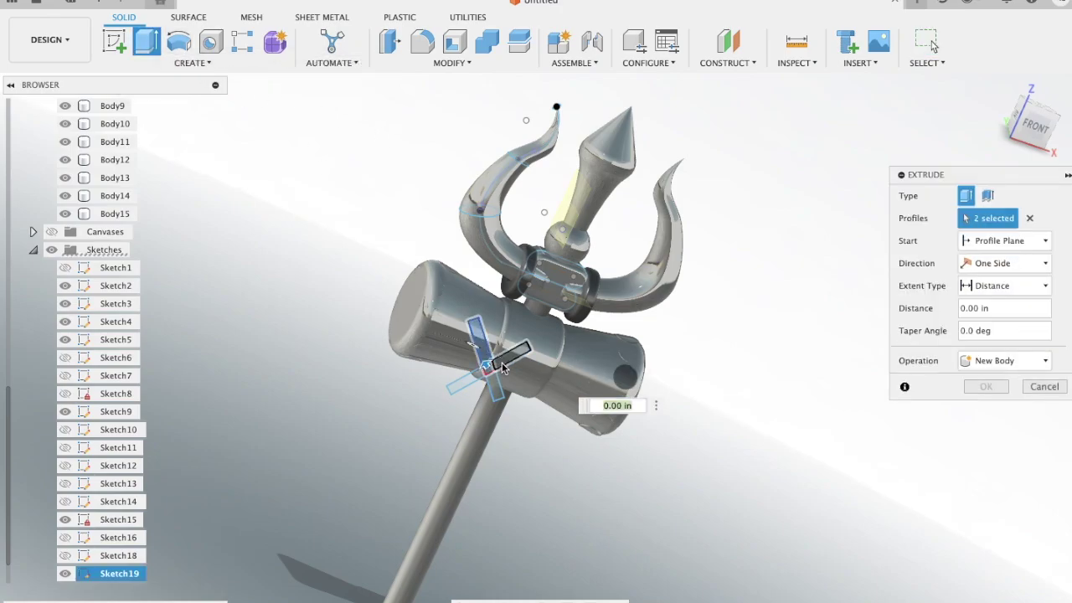
pyautogui.click(494, 384)
pyautogui.click(484, 369)
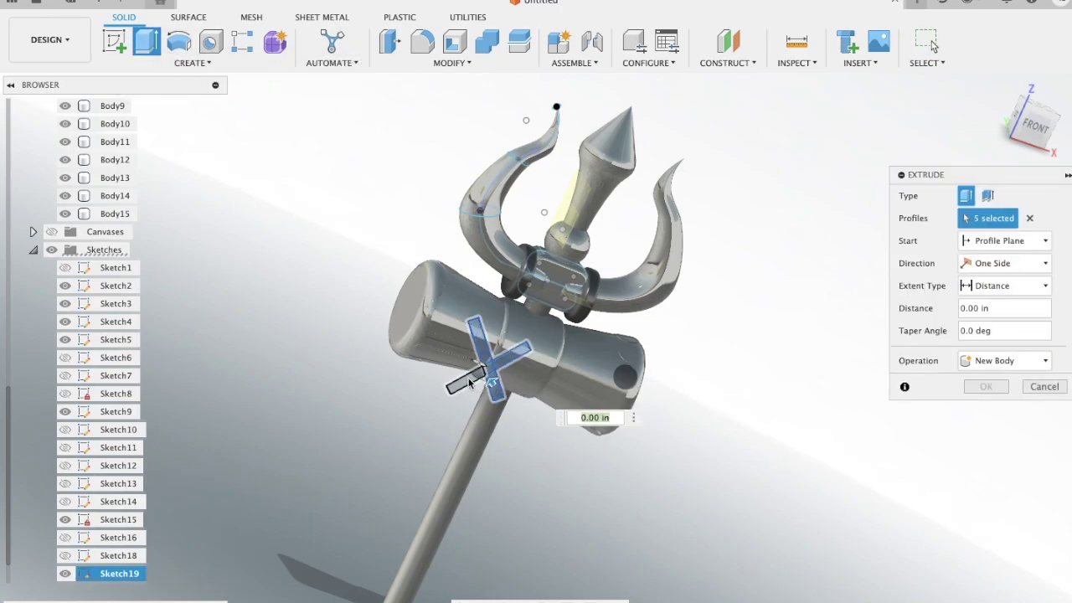
pyautogui.click(459, 382)
pyautogui.keyDown('shift'); pyautogui.moveTo(443, 371); pyautogui.dragTo(432, 359, button='middle'); pyautogui.keyUp('shift')
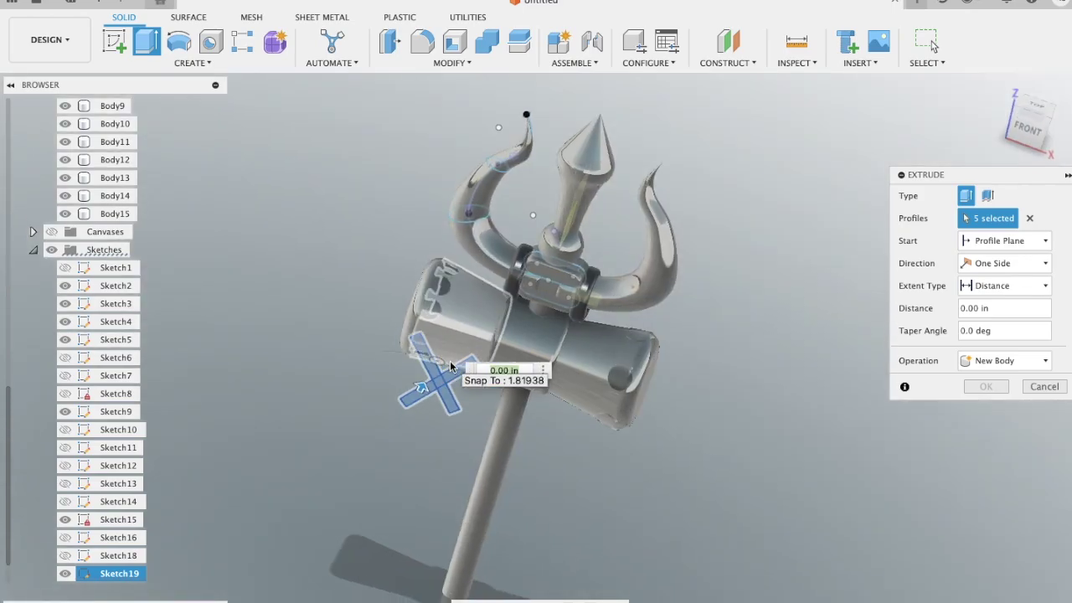
pyautogui.click(1008, 266)
pyautogui.click(996, 299)
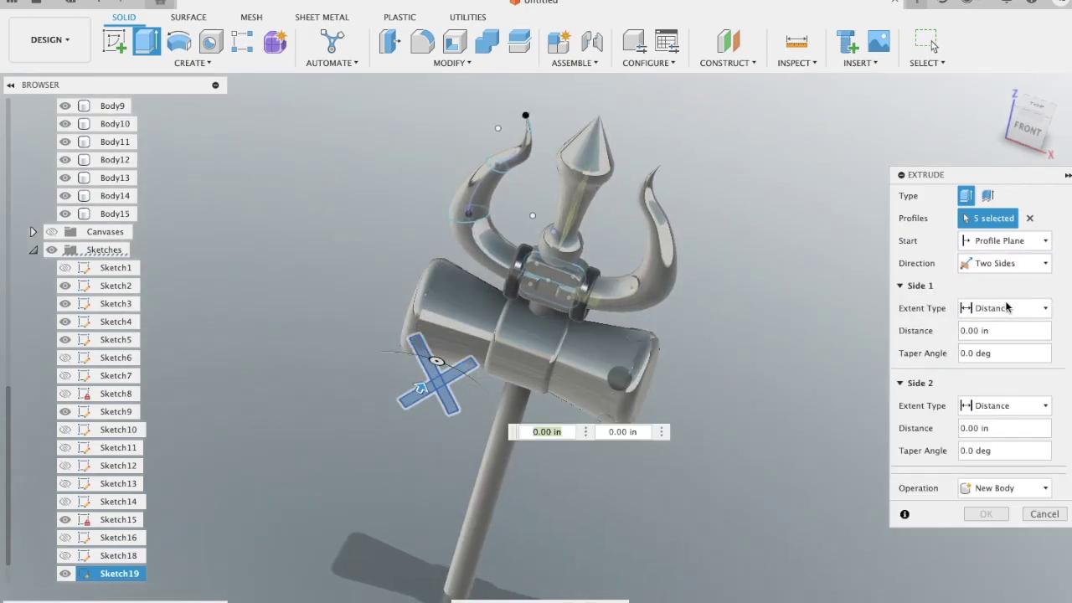
# - Extrude side 1 to 1.50 in and side 2 to -1.20 in, then undo the extrusion
pyautogui.moveTo(423, 390); pyautogui.dragTo(438, 355)
pyautogui.keyDown('shift'); pyautogui.moveTo(439, 359); pyautogui.dragTo(508, 355, button='middle'); pyautogui.keyUp('shift')
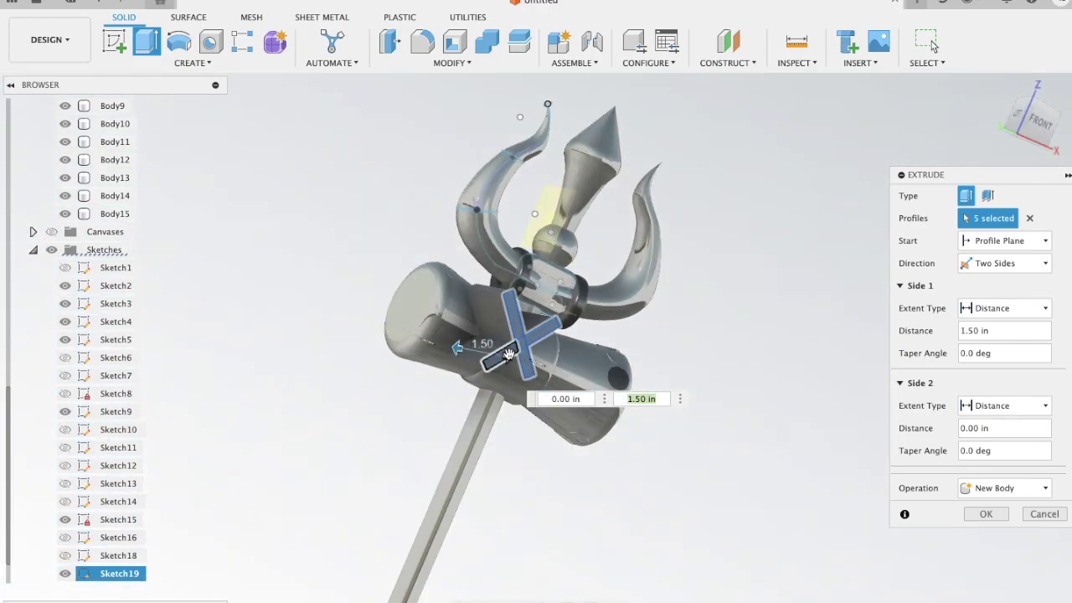
pyautogui.moveTo(508, 355); pyautogui.dragTo(484, 350)
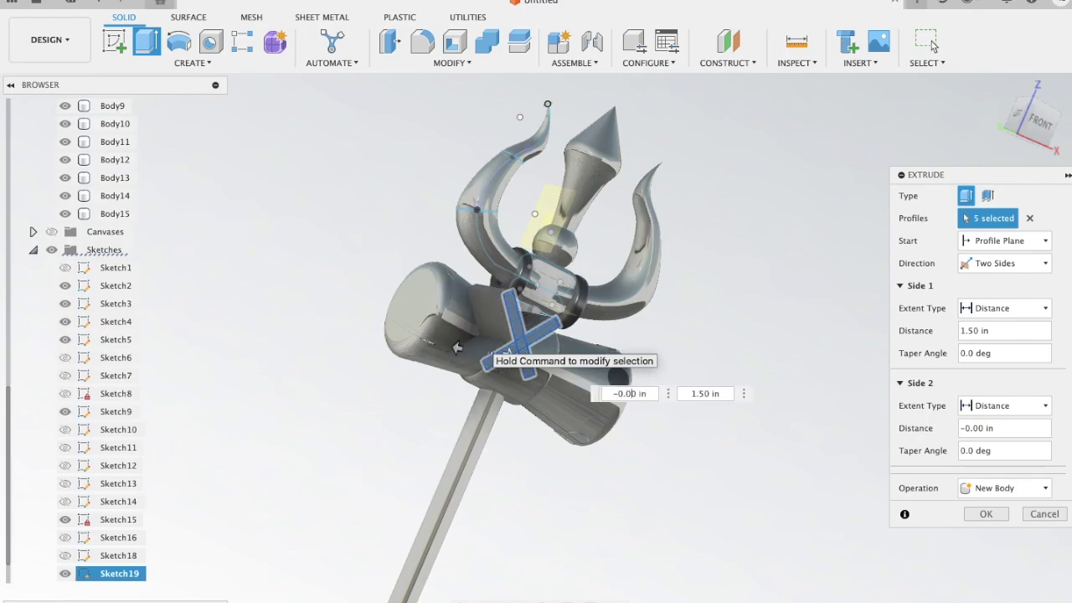
pyautogui.press('Return')
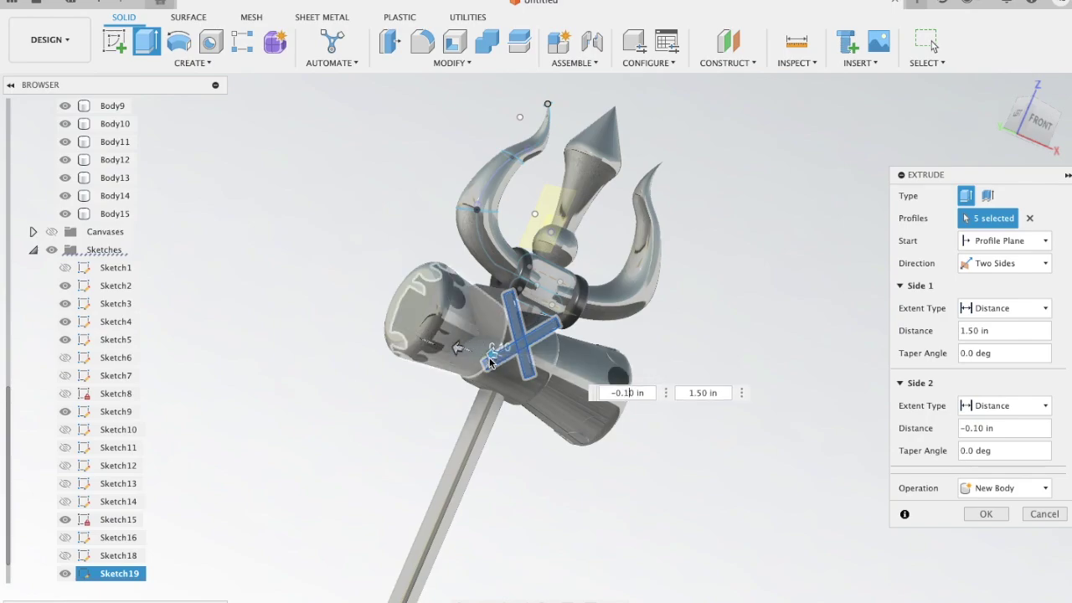
pyautogui.moveTo(492, 358); pyautogui.dragTo(475, 353)
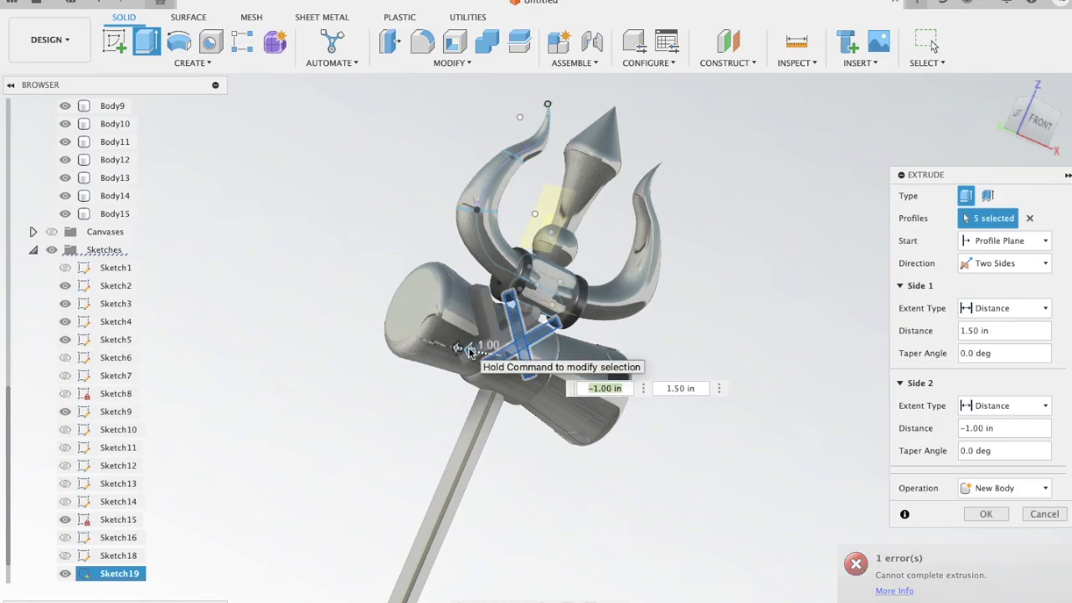
pyautogui.press('Right')
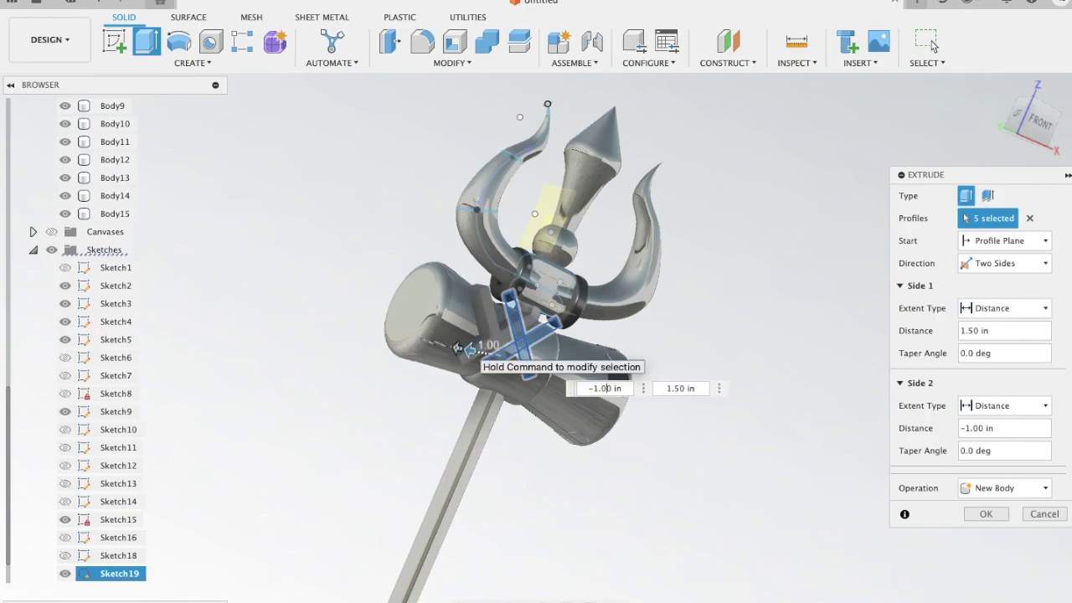
pyautogui.press('Return')
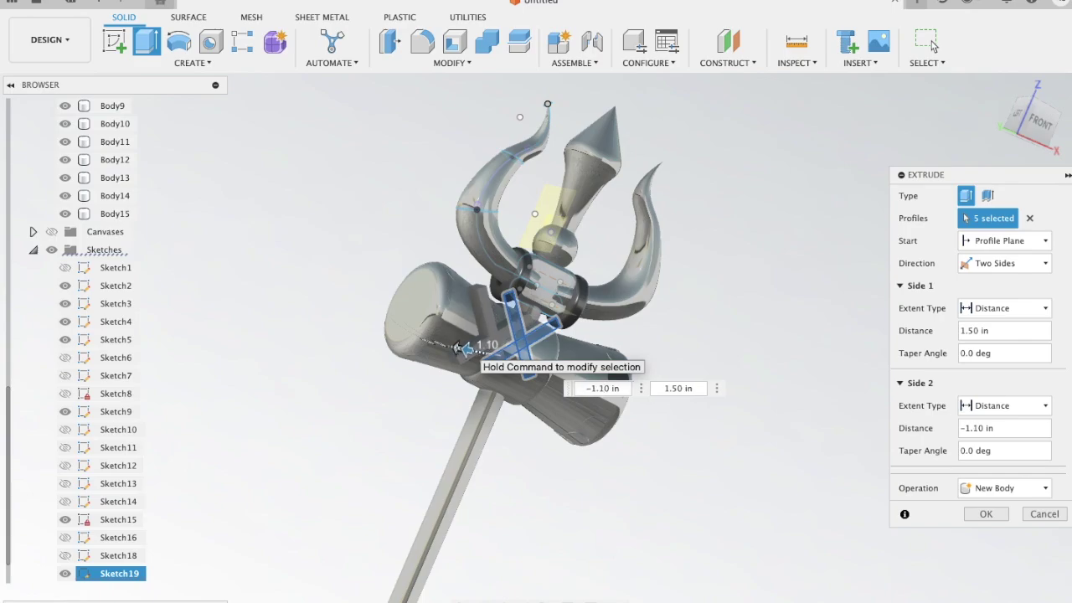
pyautogui.write('2')
pyautogui.press('Return')
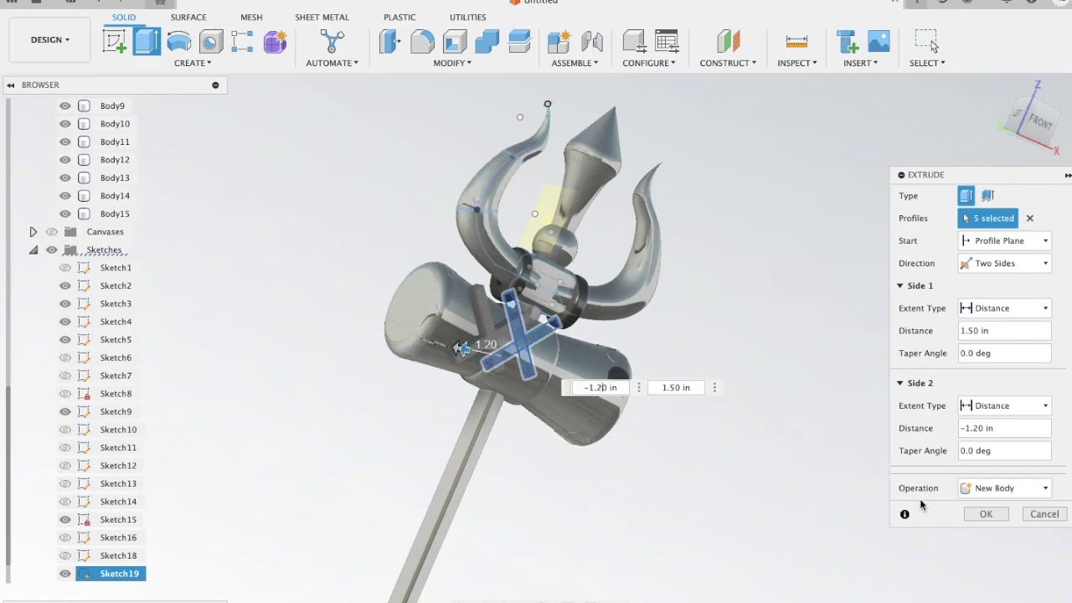
pyautogui.click(986, 514)
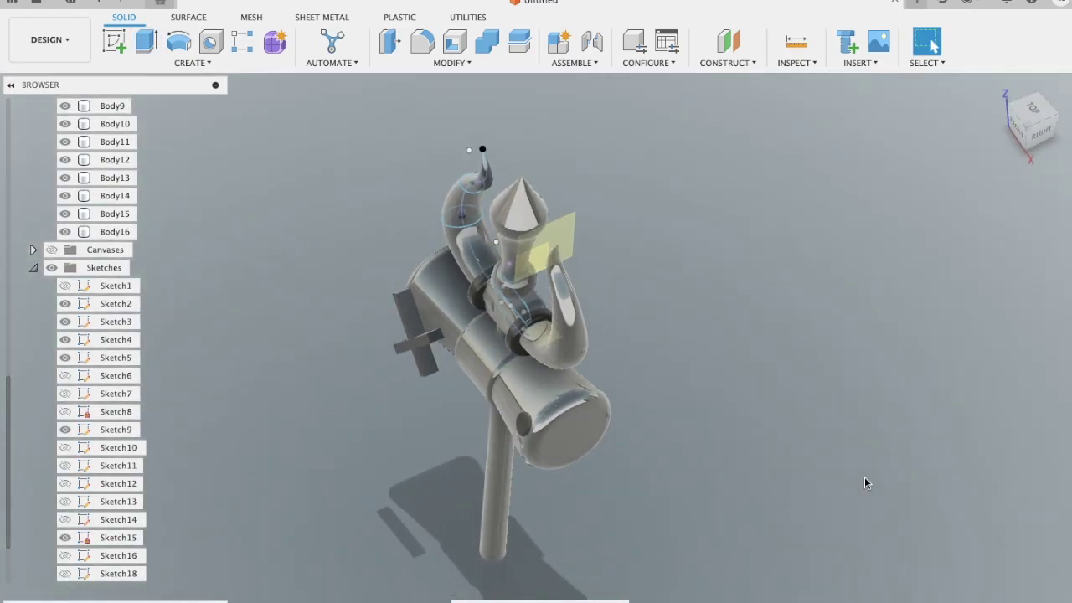
pyautogui.hotkey('ctrl', 'z')
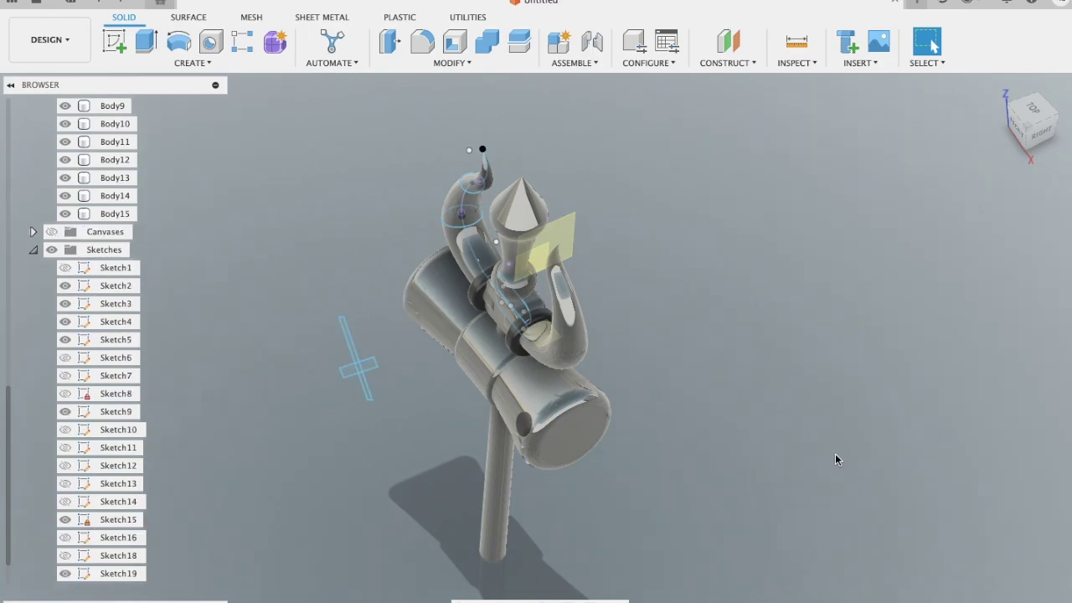
# - Reopen Sketch19 and trim away the three diagonal line segments crossing the X
pyautogui.hotkey('ctrl', 'z')
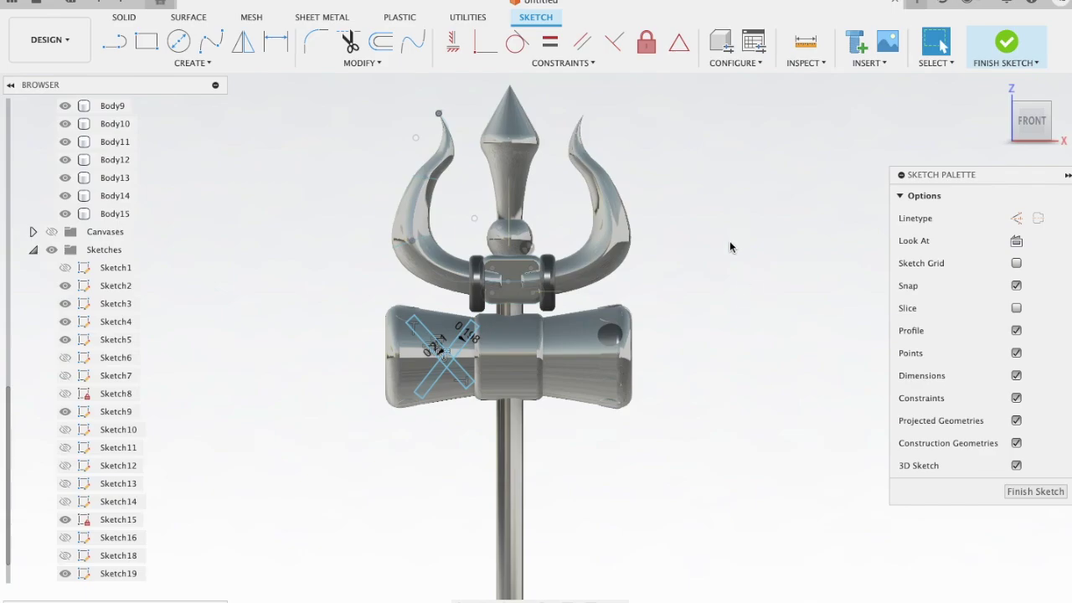
pyautogui.scroll(3, 658, 247)
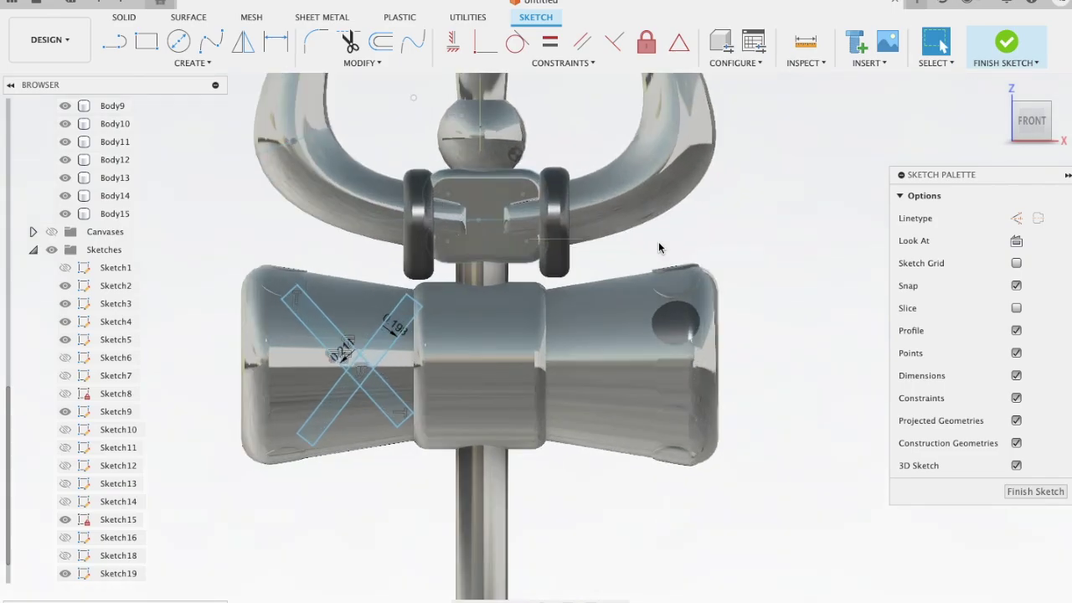
pyautogui.click(349, 40)
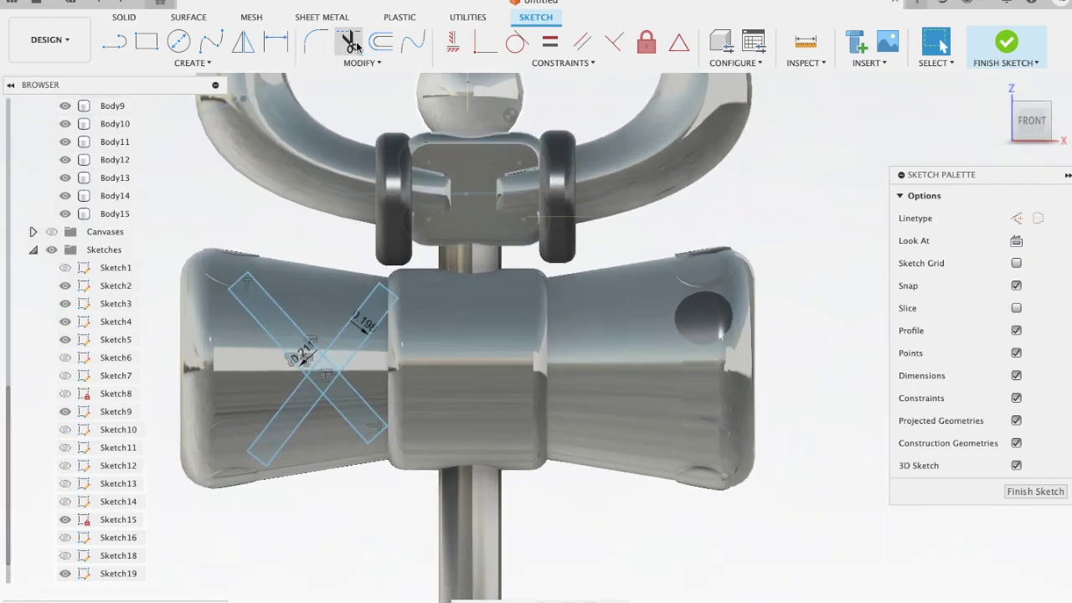
pyautogui.click(332, 379)
pyautogui.click(319, 373)
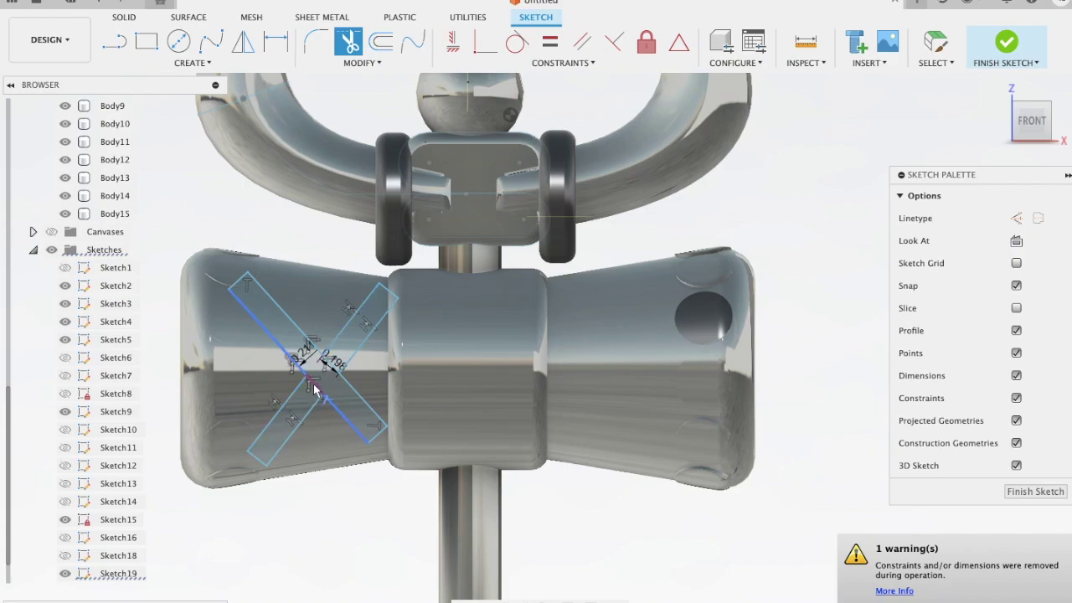
pyautogui.click(334, 375)
pyautogui.press('Escape')
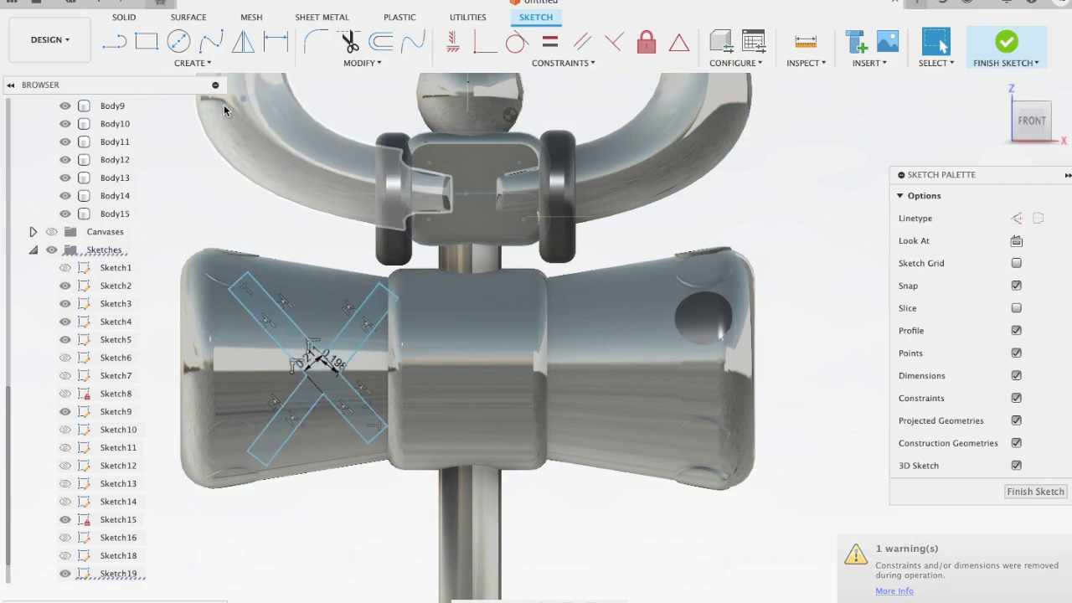
pyautogui.scroll(2, 306, 384)
pyautogui.scroll(1, 306, 384)
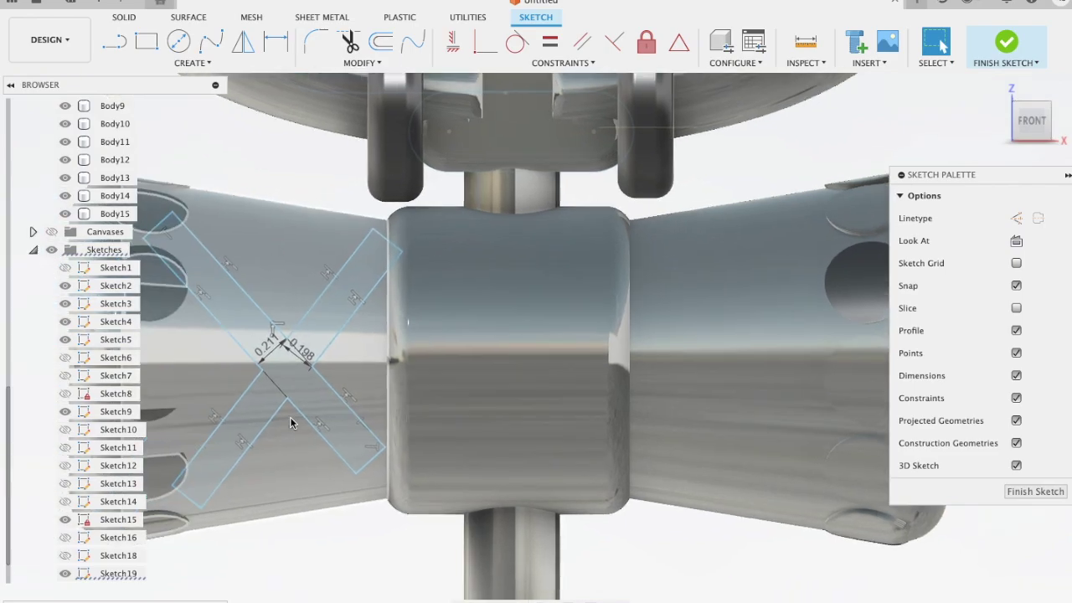
pyautogui.keyDown('shift'); pyautogui.moveTo(290, 417); pyautogui.dragTo(267, 343, button='middle'); pyautogui.keyUp('shift')
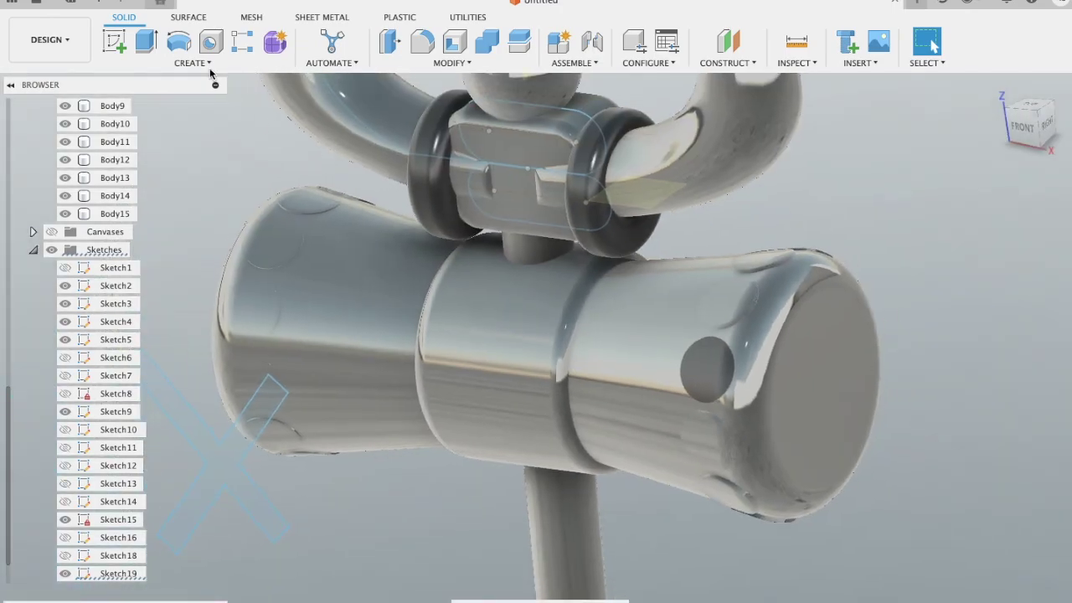
# - Start an emboss using the X sketch profile on the drum's left cone face
pyautogui.click(191, 63)
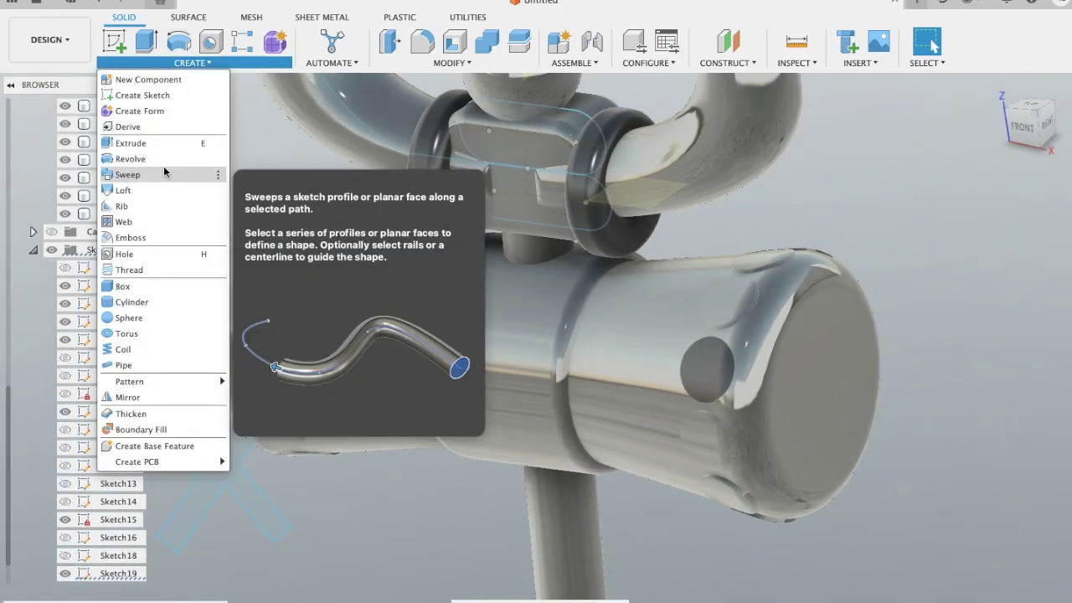
pyautogui.click(160, 236)
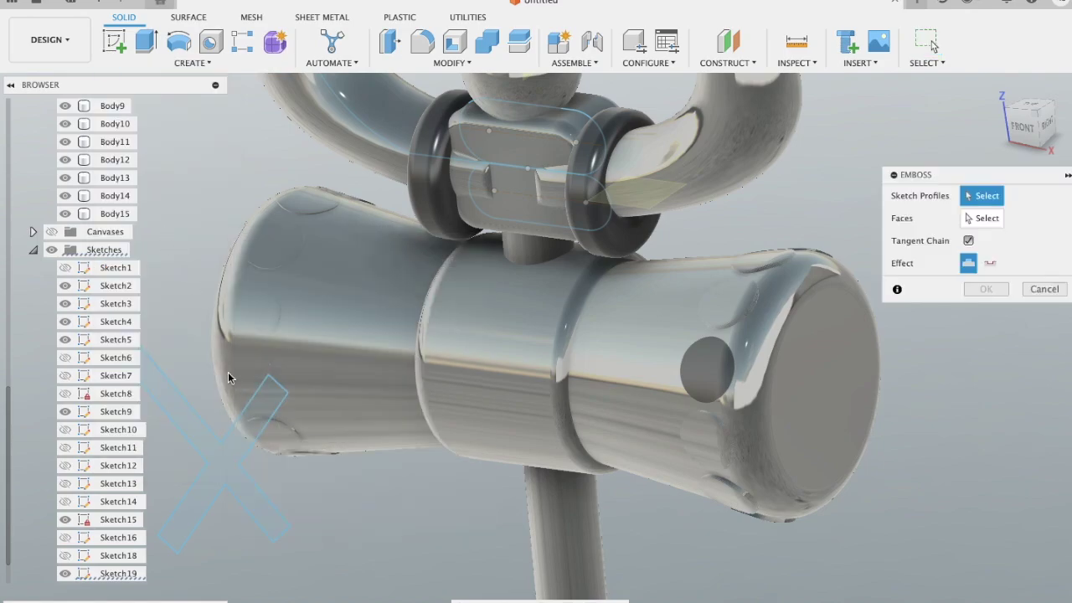
pyautogui.click(229, 454)
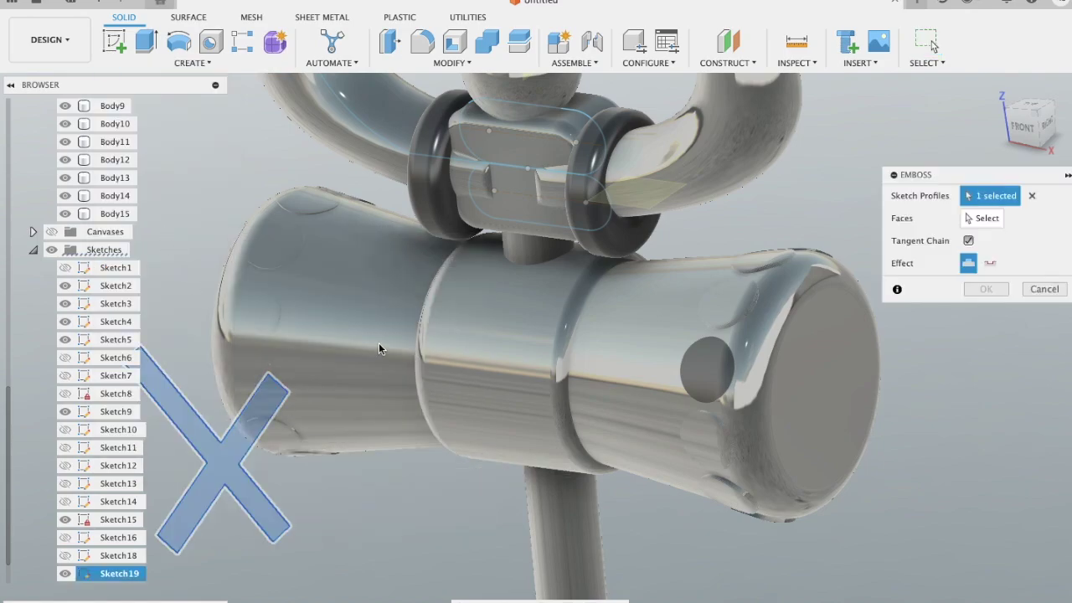
pyautogui.click(1005, 218)
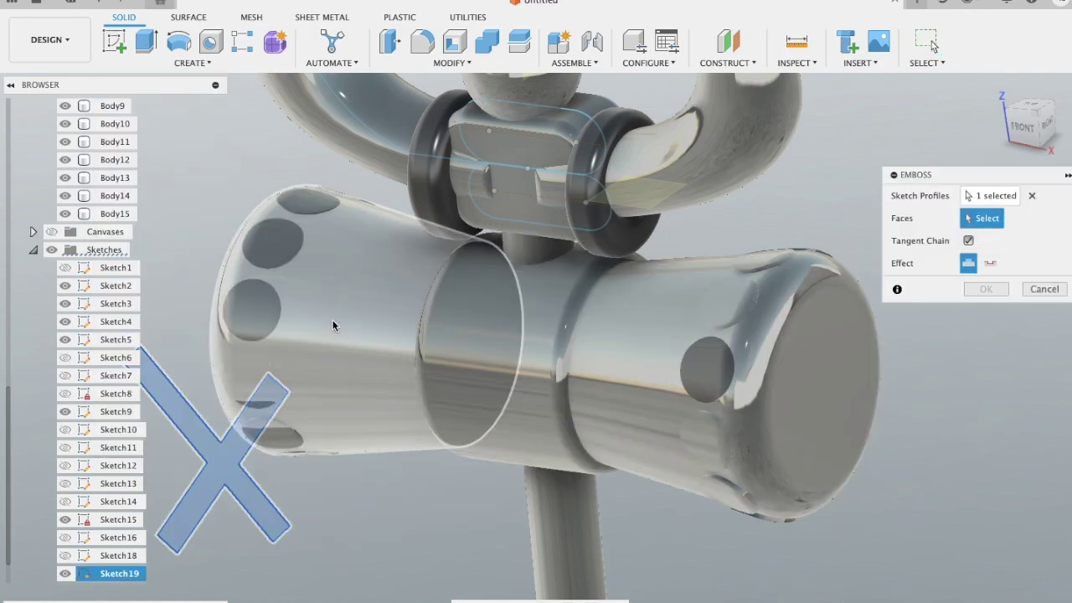
pyautogui.click(333, 326)
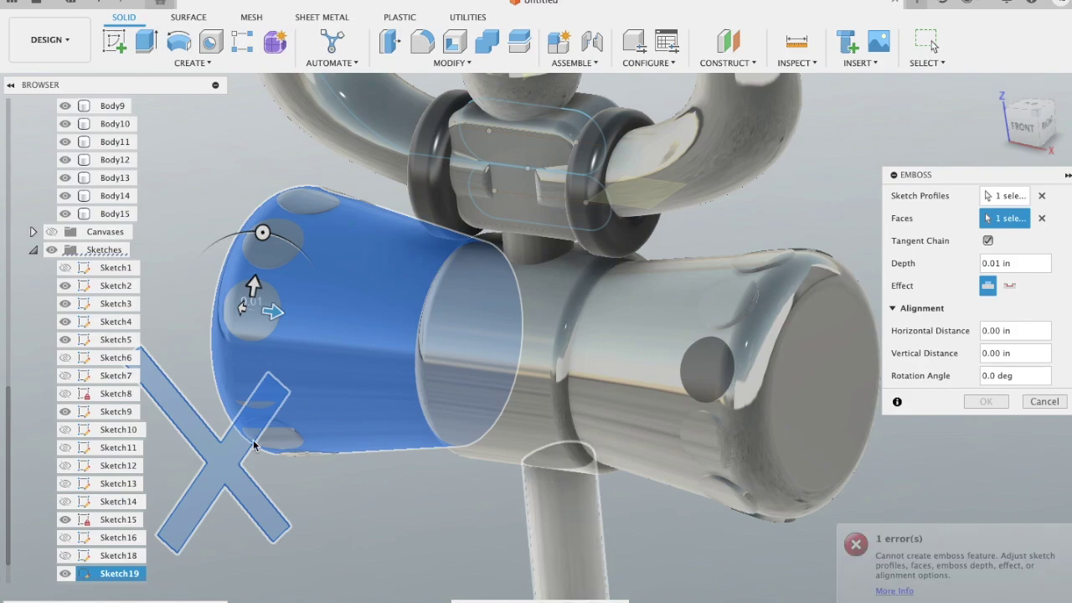
# - Offset the emboss 0.20 in horizontally along the face, then cancel the failing emboss
pyautogui.click(53, 251)
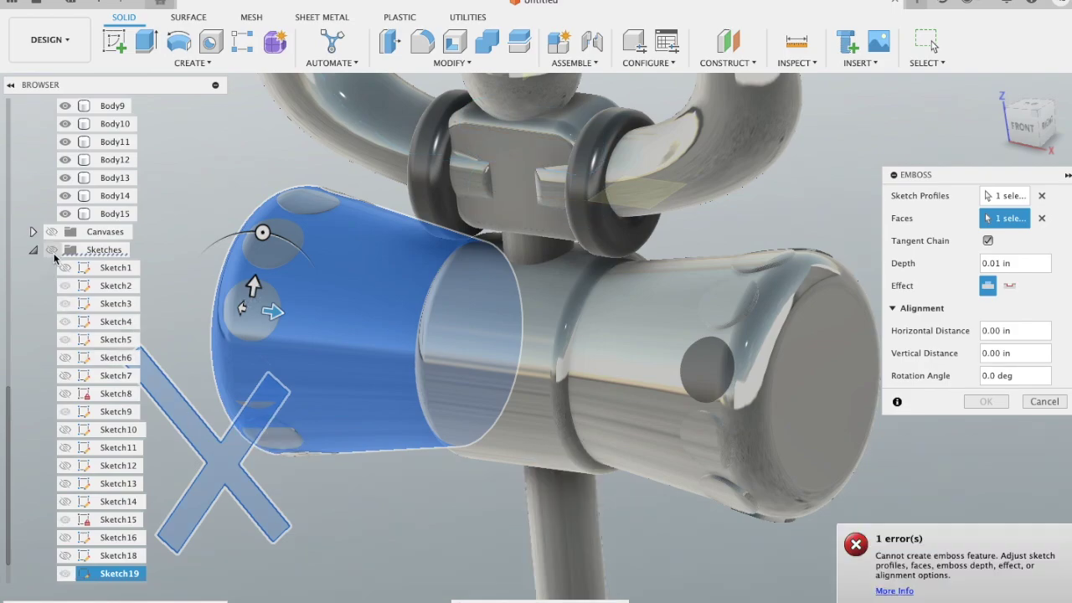
pyautogui.click(52, 253)
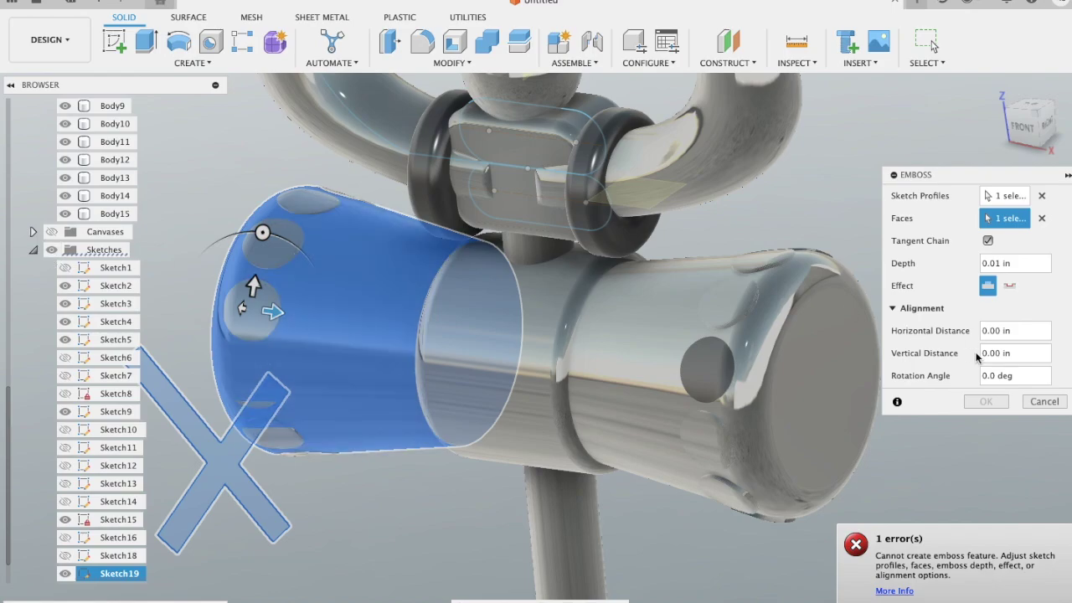
pyautogui.keyDown('shift'); pyautogui.hscroll(-5, 829, 259); pyautogui.keyUp('shift')
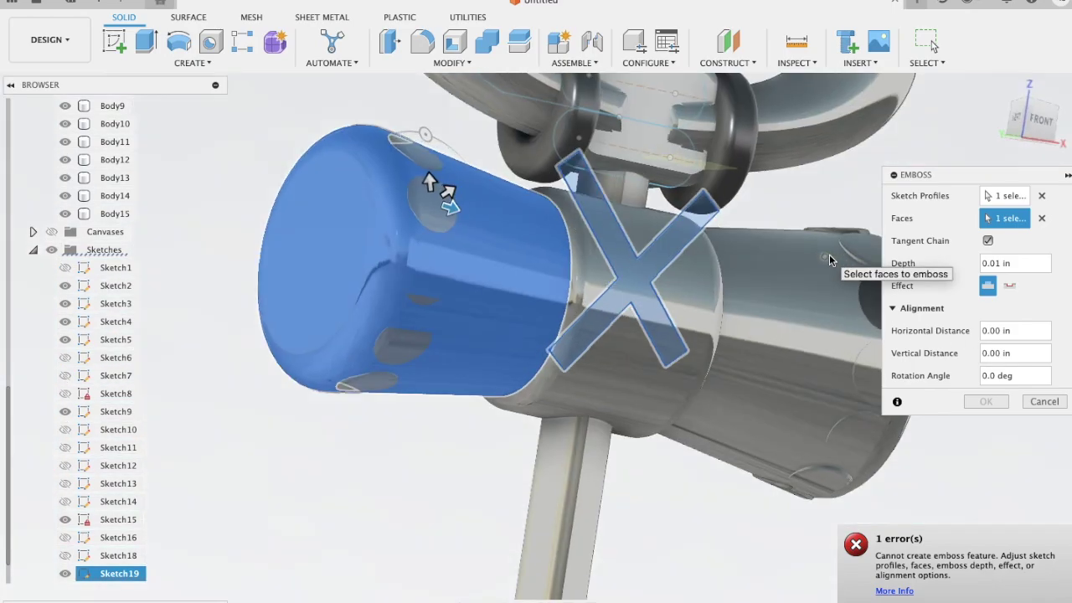
pyautogui.keyDown('shift'); pyautogui.hscroll(-3, 829, 258); pyautogui.keyUp('shift')
pyautogui.keyDown('shift'); pyautogui.hscroll(-3, 829, 258); pyautogui.keyUp('shift')
pyautogui.keyDown('shift'); pyautogui.hscroll(-3, 829, 258); pyautogui.keyUp('shift')
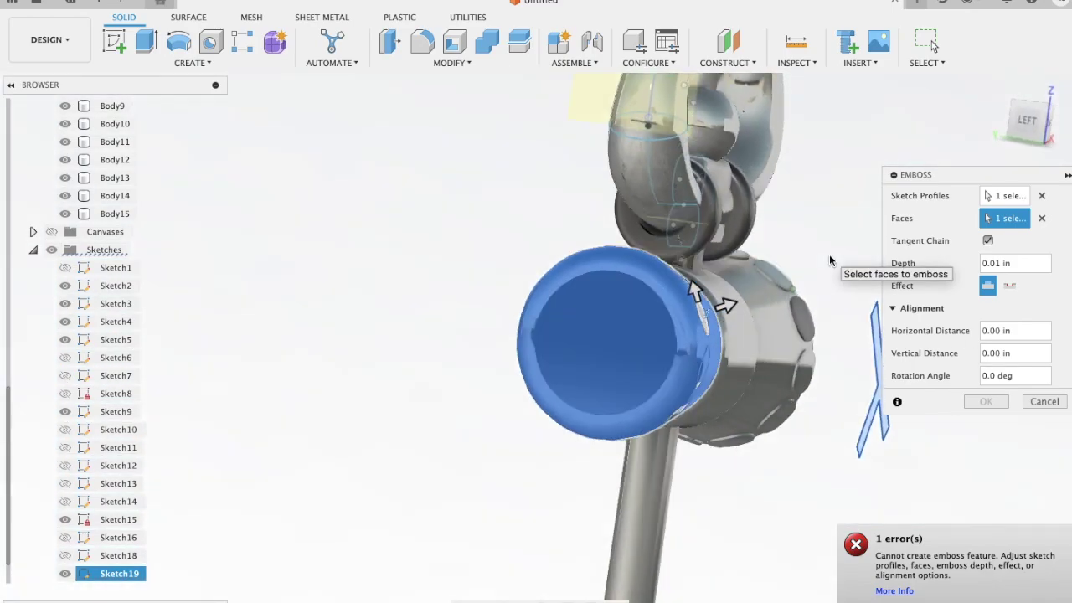
pyautogui.keyDown('shift'); pyautogui.hscroll(-3, 829, 258); pyautogui.keyUp('shift')
pyautogui.keyDown('shift'); pyautogui.hscroll(-3, 829, 260); pyautogui.keyUp('shift')
pyautogui.keyDown('shift'); pyautogui.hscroll(-3, 830, 260); pyautogui.keyUp('shift')
pyautogui.keyDown('shift'); pyautogui.hscroll(-3, 829, 260); pyautogui.keyUp('shift')
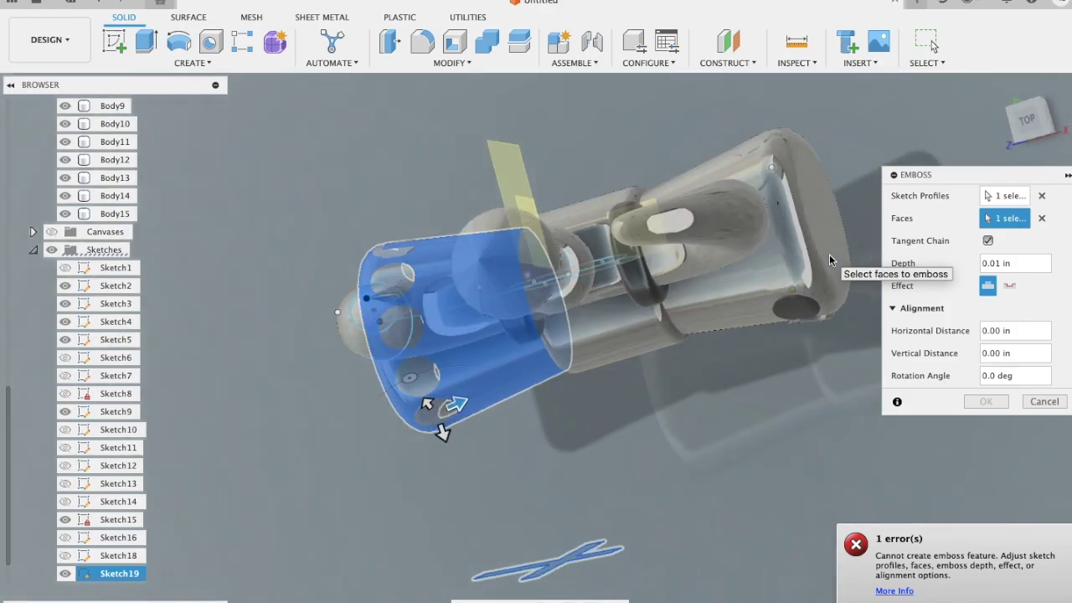
pyautogui.keyDown('shift'); pyautogui.hscroll(-3, 829, 259); pyautogui.keyUp('shift')
pyautogui.keyDown('shift'); pyautogui.hscroll(-2, 829, 260); pyautogui.keyUp('shift')
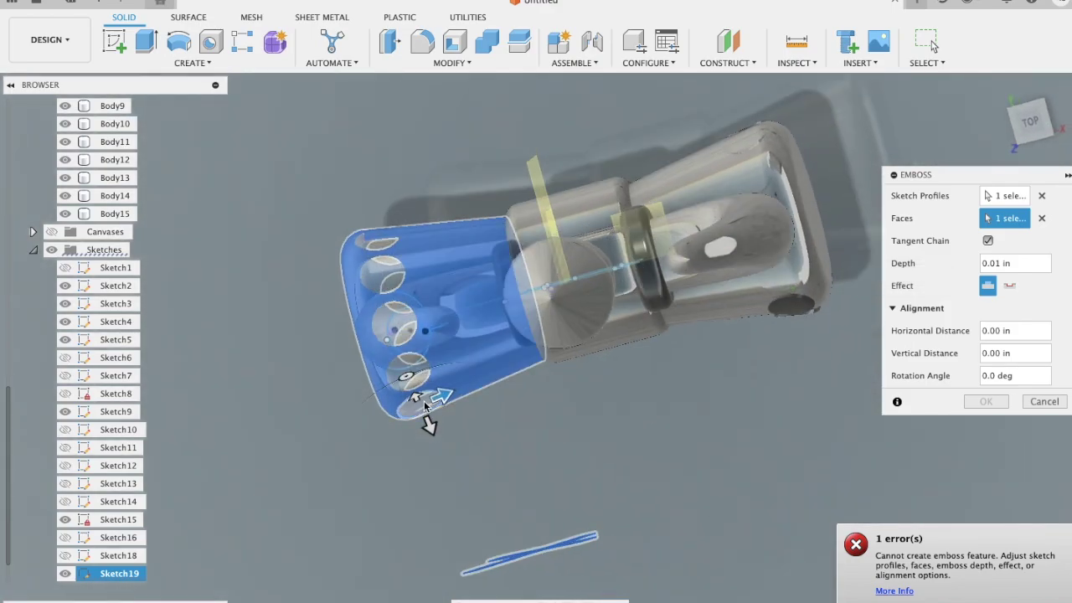
pyautogui.moveTo(469, 392); pyautogui.dragTo(477, 388)
pyautogui.click(1044, 402)
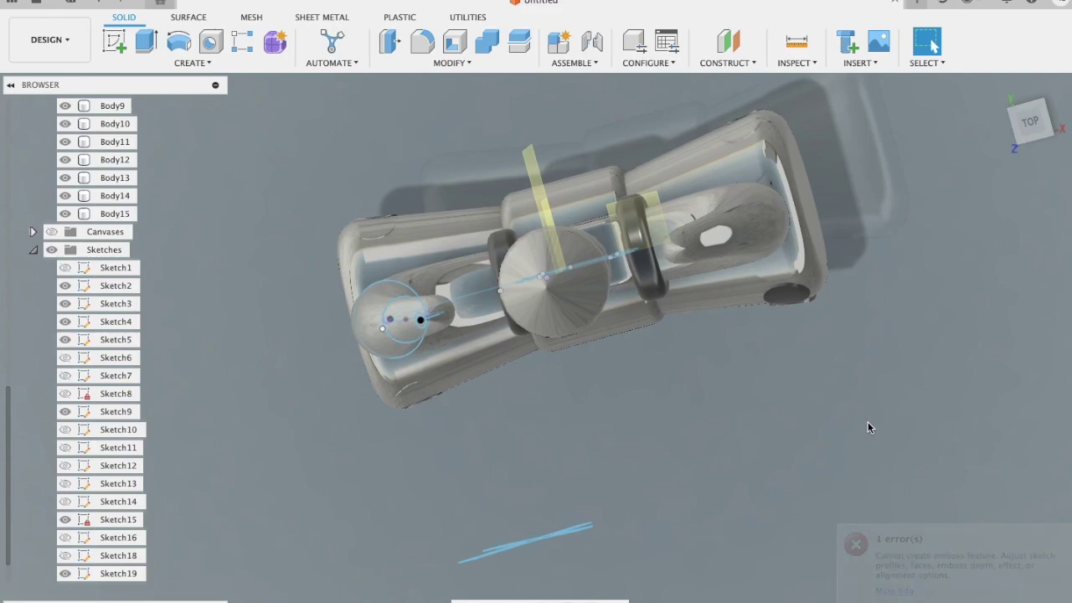
# - Undo the parallel offset line with its 0.215 dimension, keeping only the original drum line
pyautogui.keyDown('shift'); pyautogui.scroll(-5, 868, 427); pyautogui.keyUp('shift')
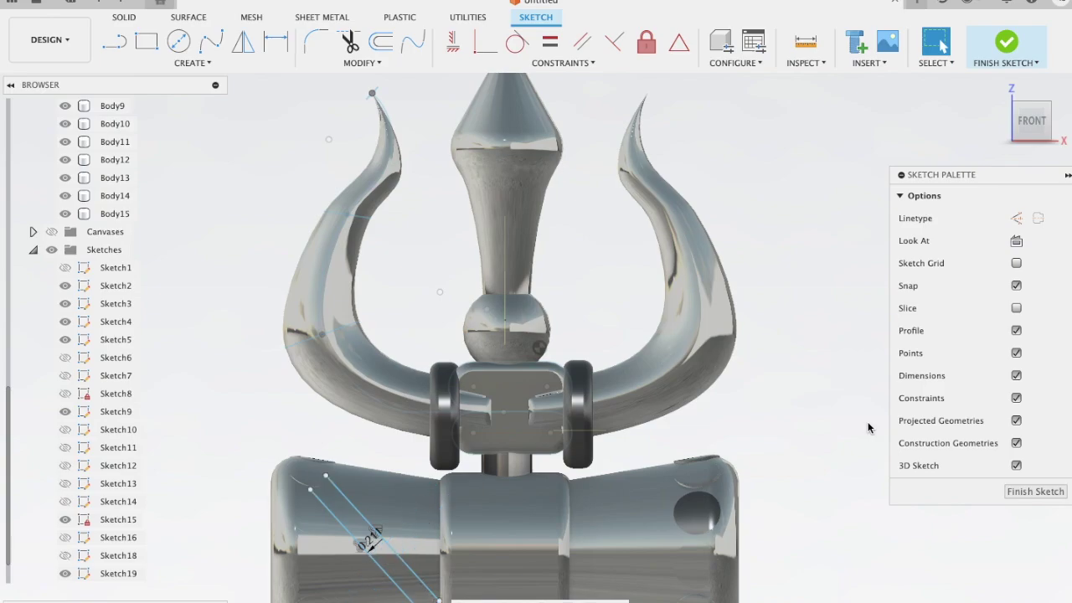
pyautogui.press('Escape')
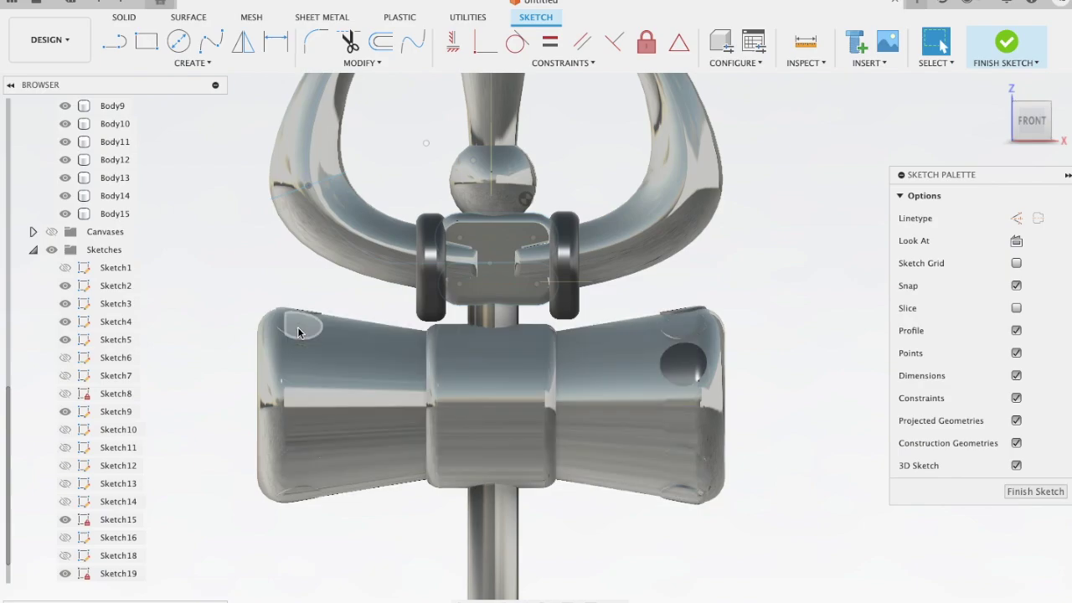
pyautogui.click(163, 64)
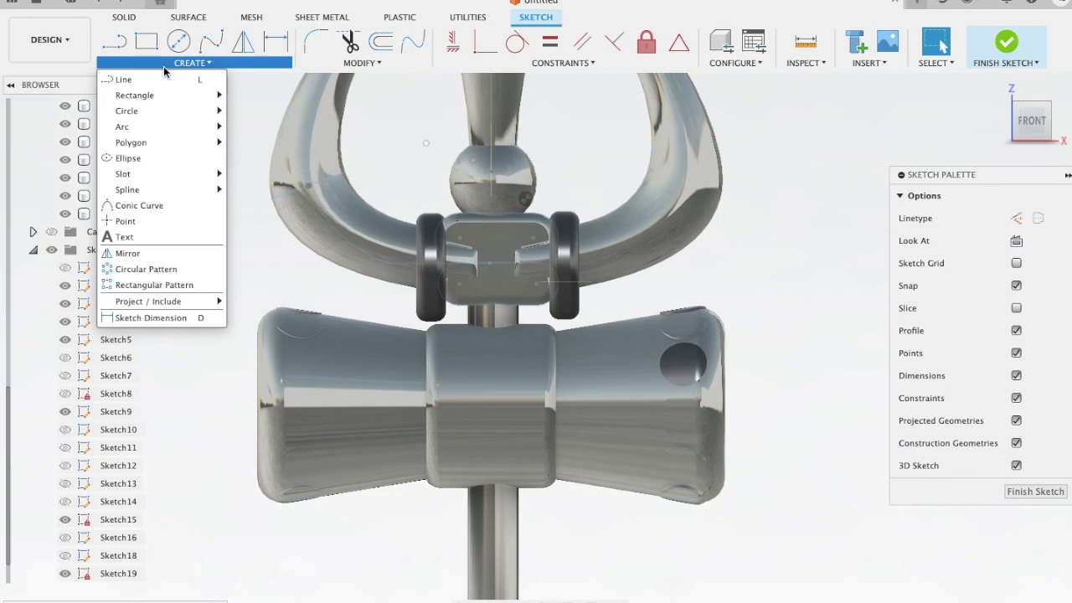
pyautogui.moveTo(123, 126)
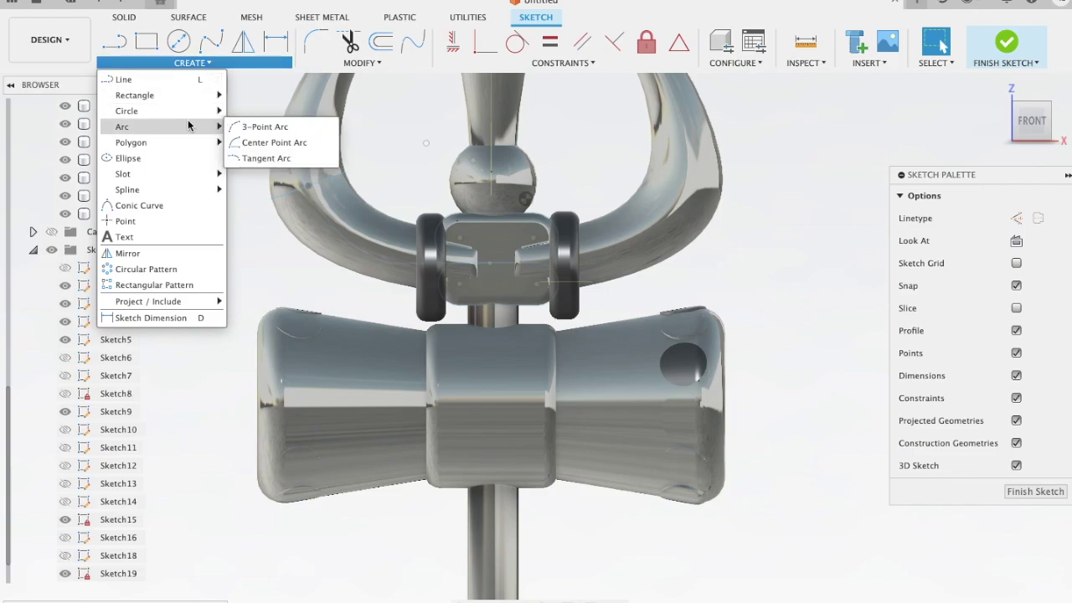
pyautogui.click(263, 126)
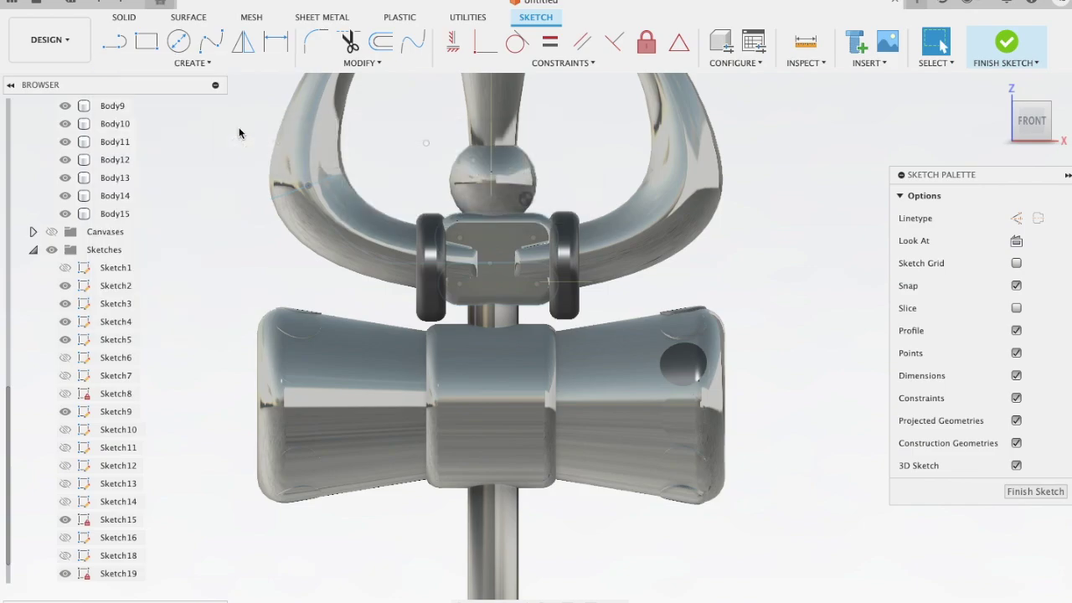
# - Draw a three-point arc on each drum cone, both meeting the central band
pyautogui.click(341, 335)
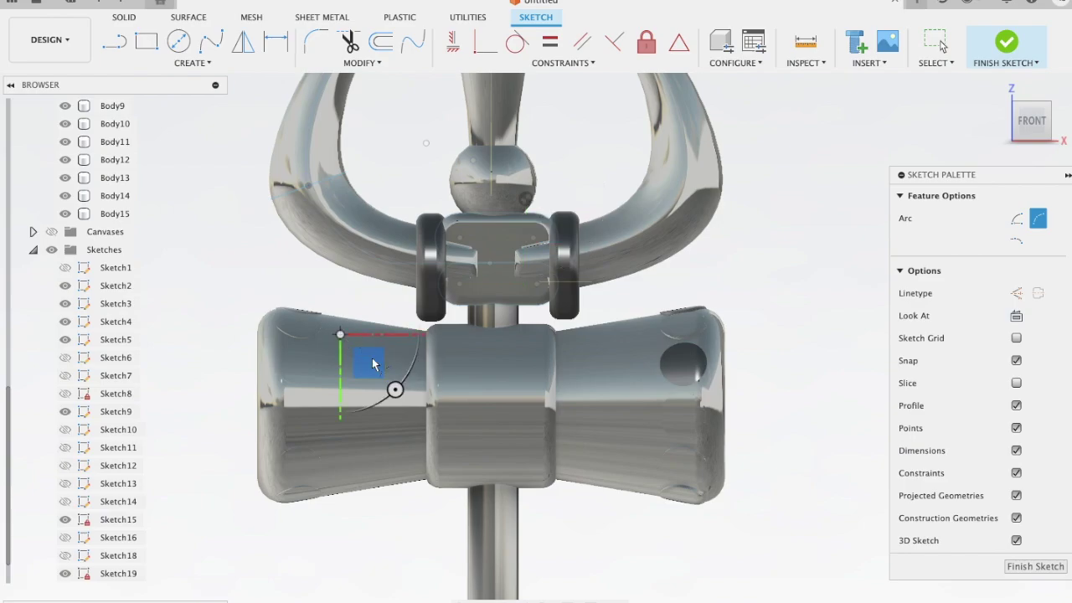
pyautogui.click(425, 433)
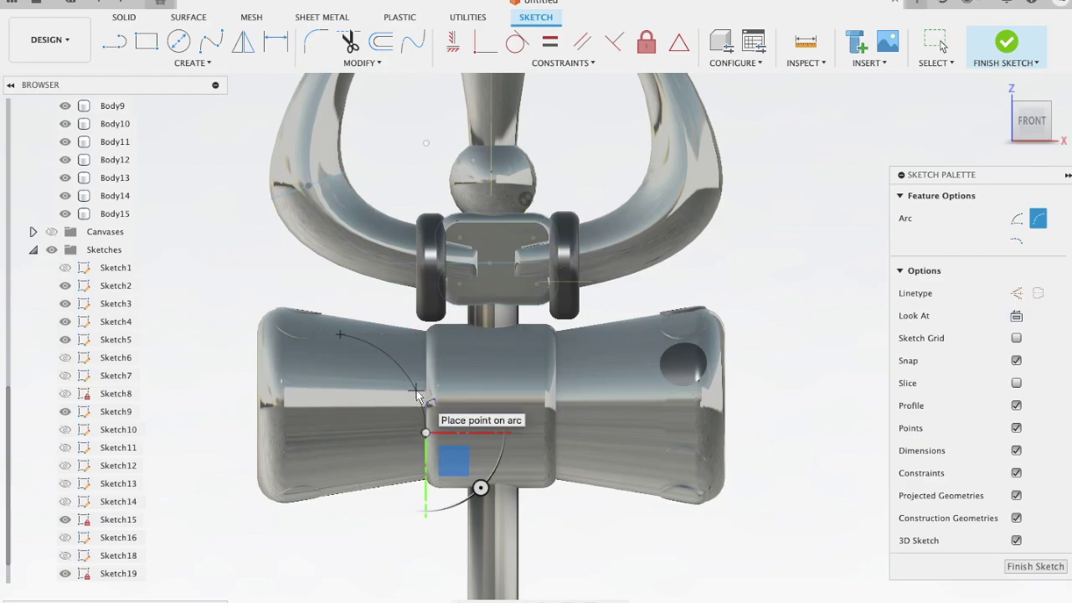
pyautogui.click(418, 393)
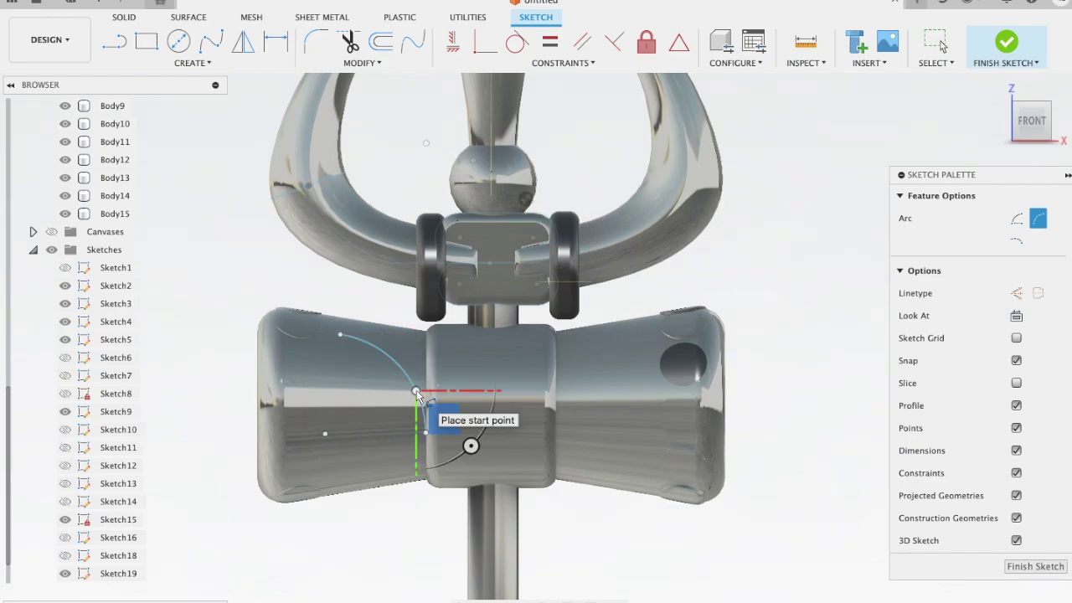
pyautogui.click(558, 448)
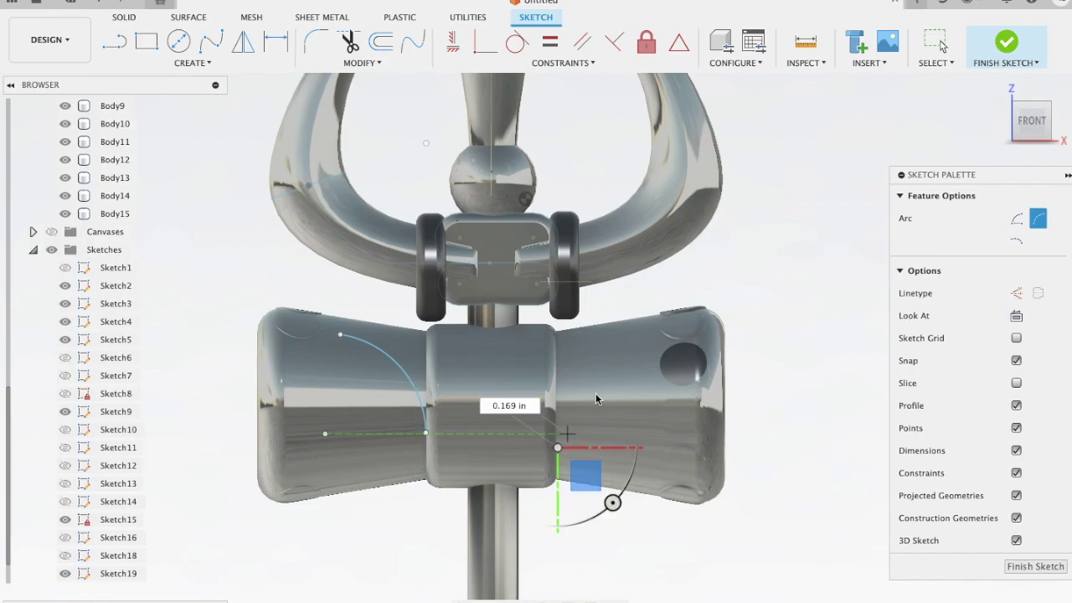
pyautogui.click(648, 342)
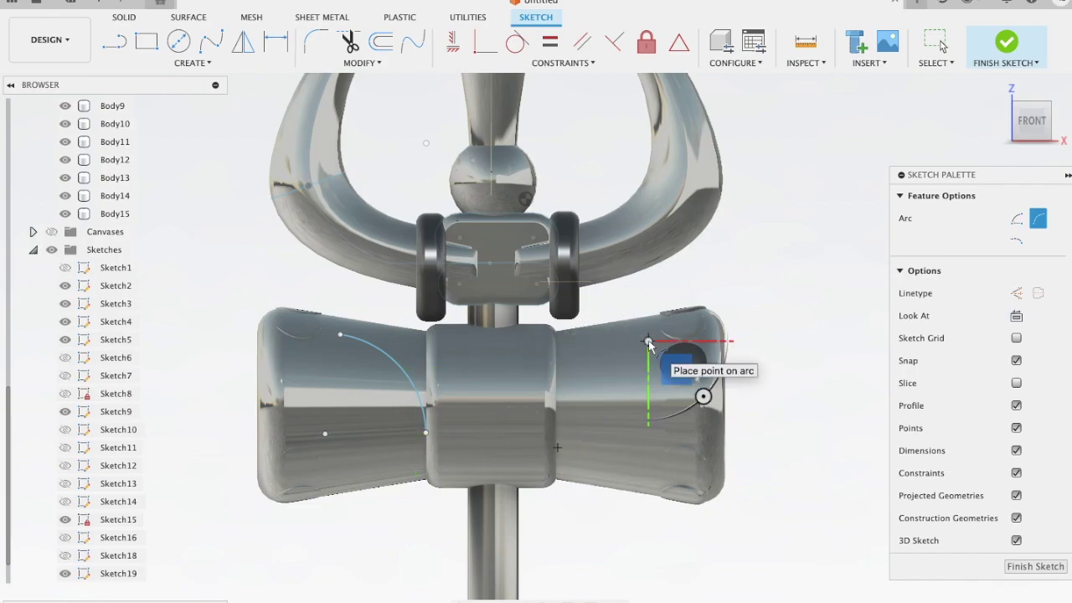
pyautogui.click(608, 368)
# - Abandon an extra arc on the left cone and return to the FRONT view
pyautogui.keyDown('shift'); pyautogui.moveTo(661, 327); pyautogui.dragTo(657, 329, button='middle'); pyautogui.keyUp('shift')
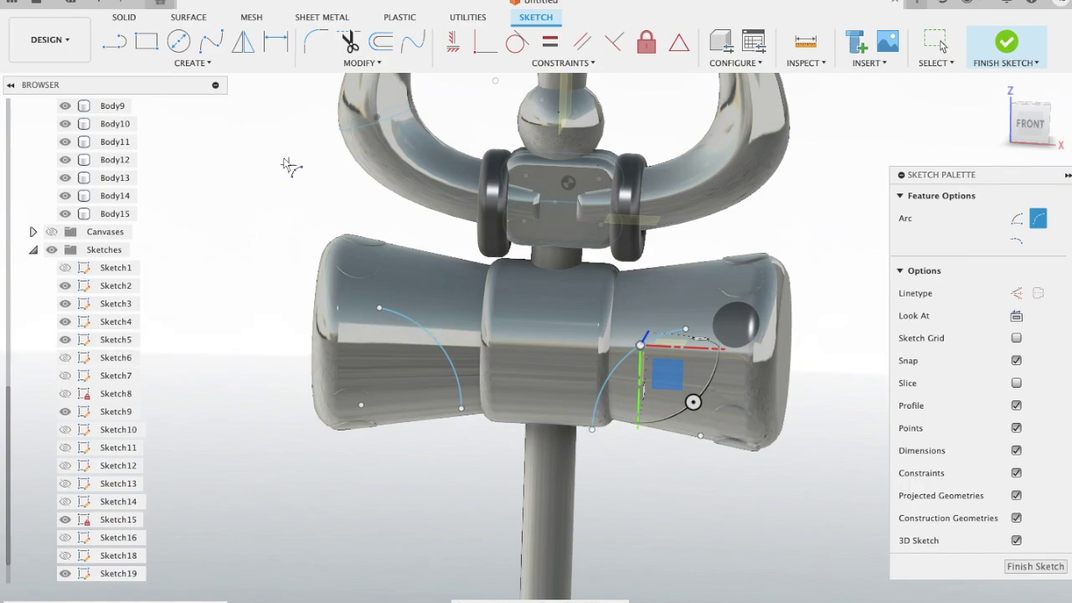
pyautogui.click(403, 376)
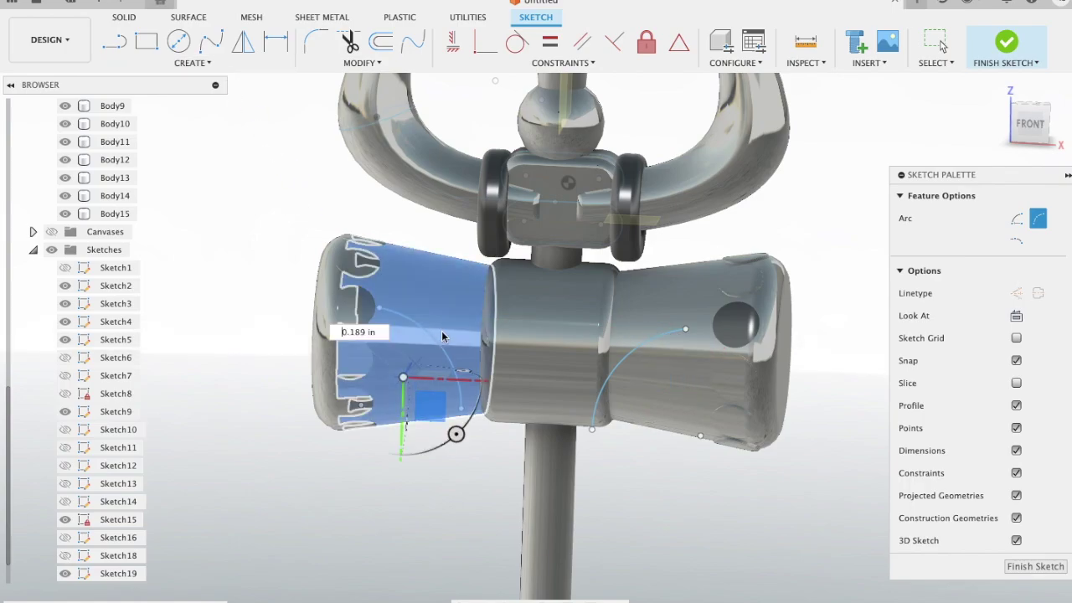
pyautogui.click(465, 290)
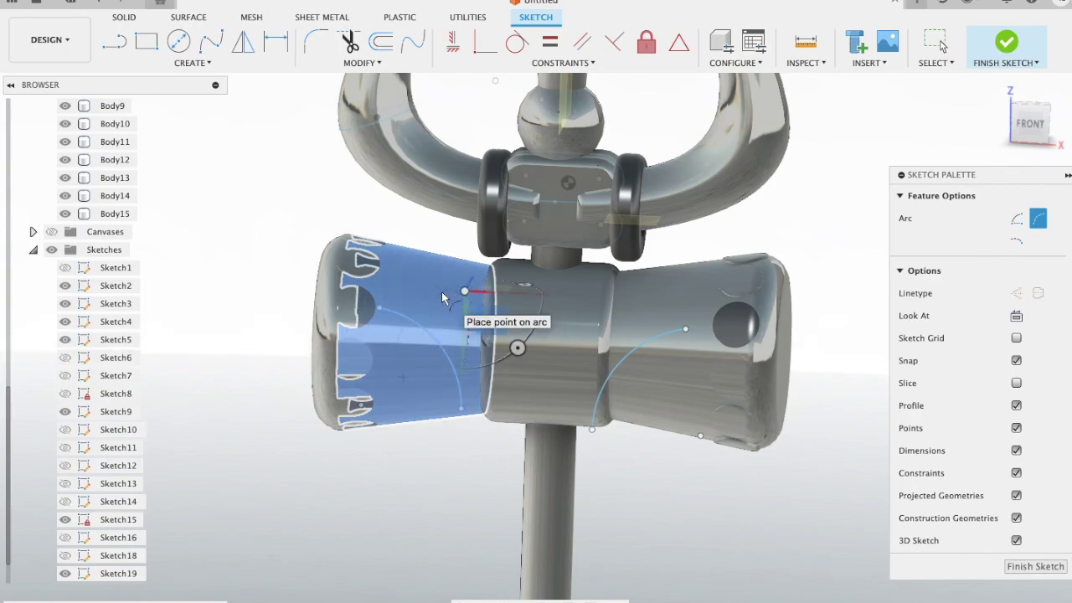
pyautogui.click(442, 292)
pyautogui.press('Escape')
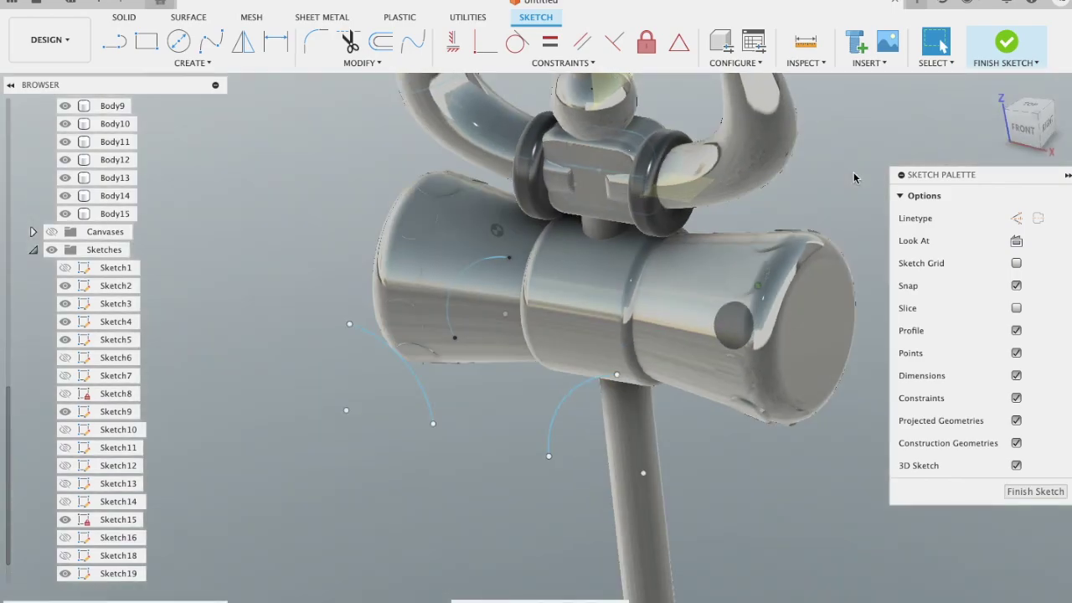
pyautogui.keyDown('shift'); pyautogui.moveTo(854, 177); pyautogui.dragTo(854, 178, button='middle'); pyautogui.keyUp('shift')
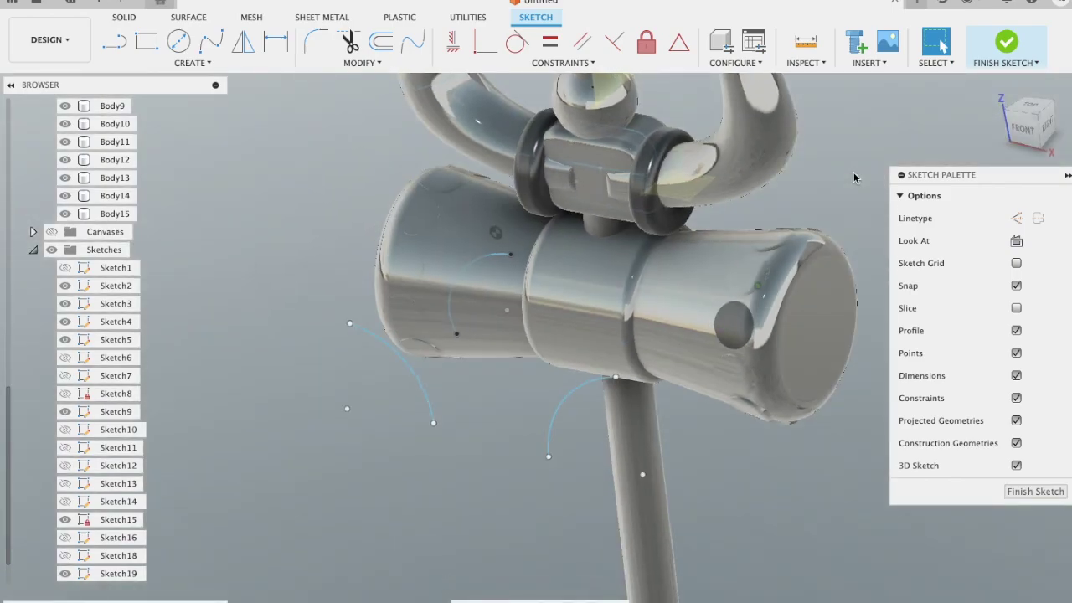
pyautogui.click(1021, 127)
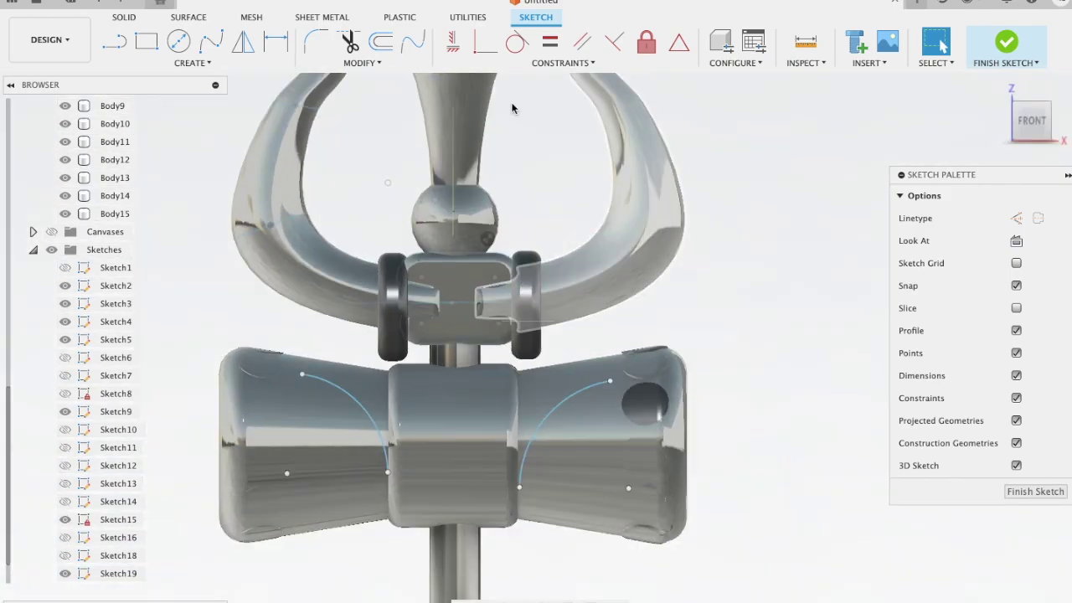
pyautogui.click(381, 40)
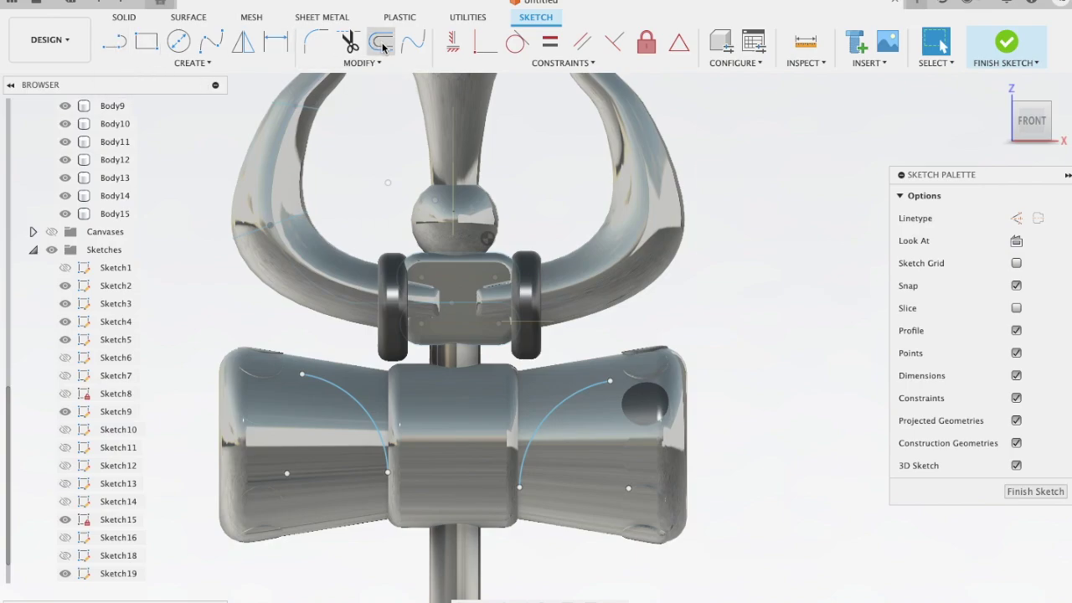
# - Offset the left drum arc by -0.169 in
pyautogui.click(330, 391)
pyautogui.moveTo(333, 383); pyautogui.dragTo(325, 396)
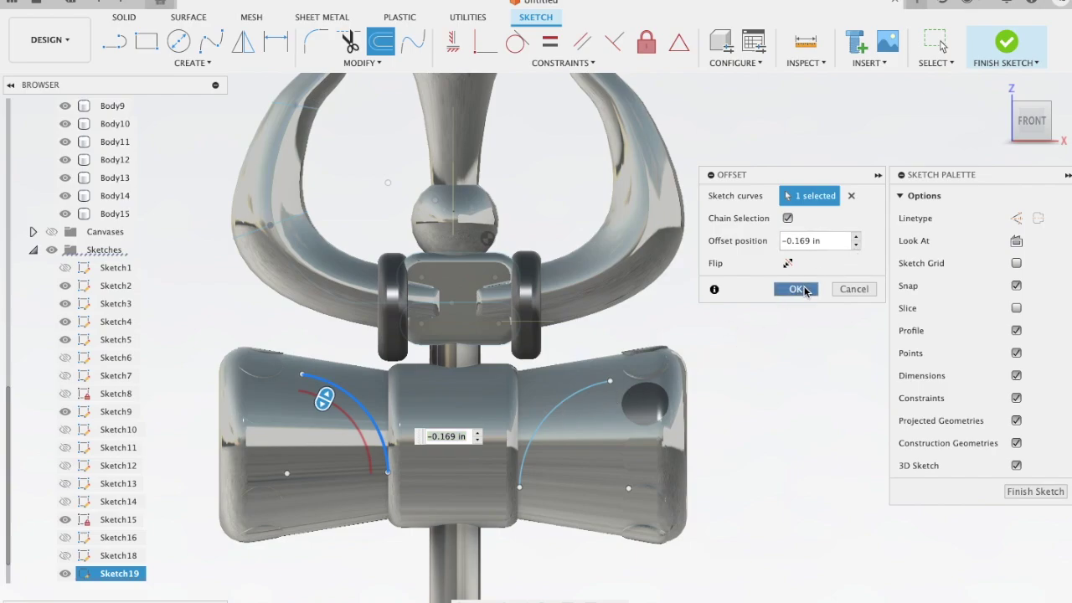
pyautogui.click(796, 289)
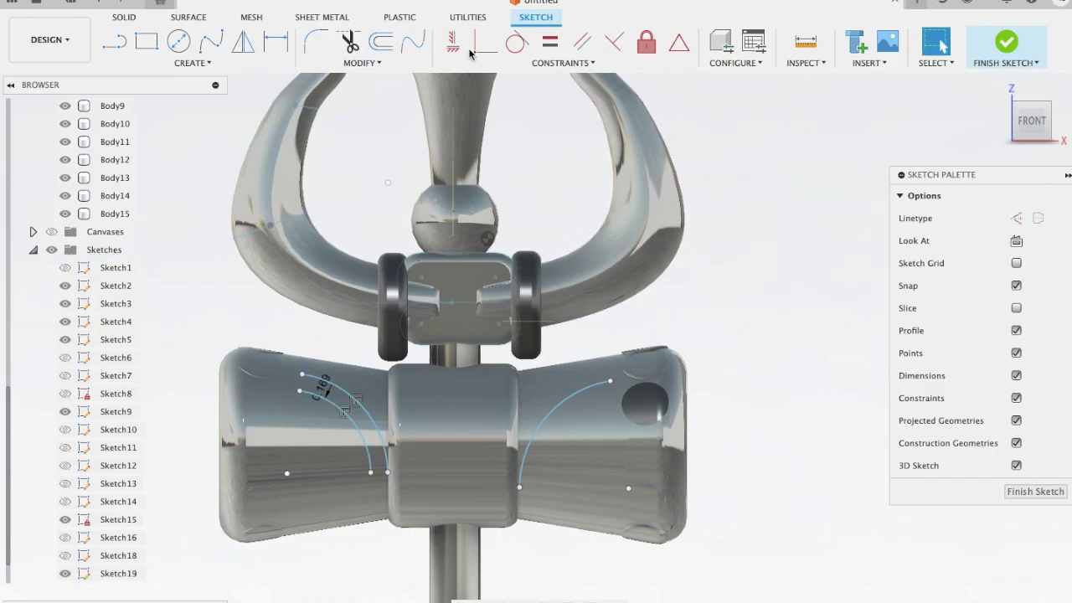
# - Offset the right drum arc, replacing a -0.283 in attempt with -0.218 in
pyautogui.click(380, 40)
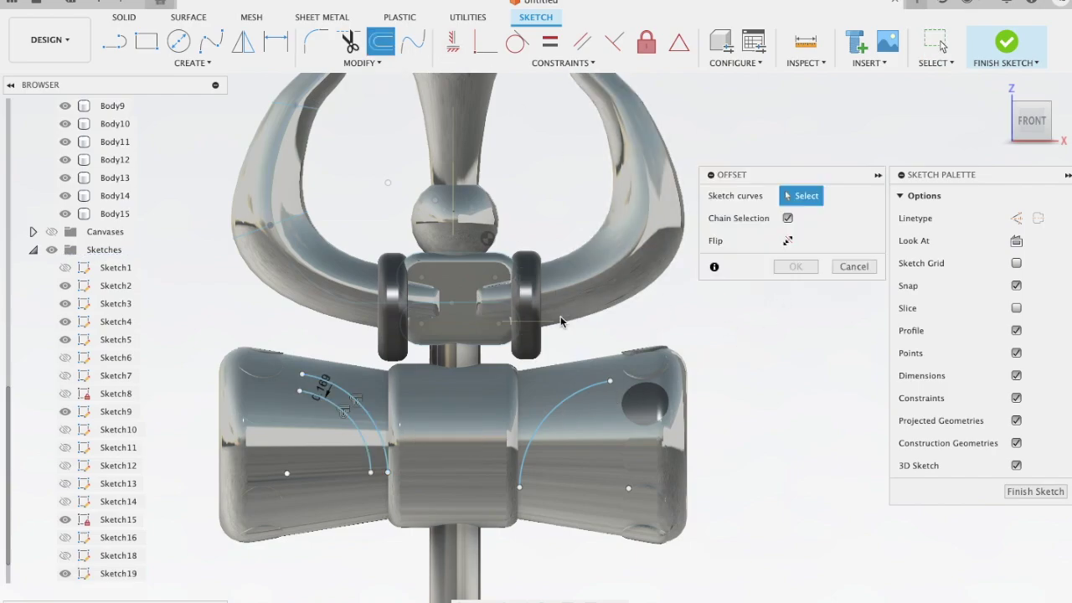
pyautogui.click(561, 403)
pyautogui.moveTo(581, 433); pyautogui.dragTo(578, 427)
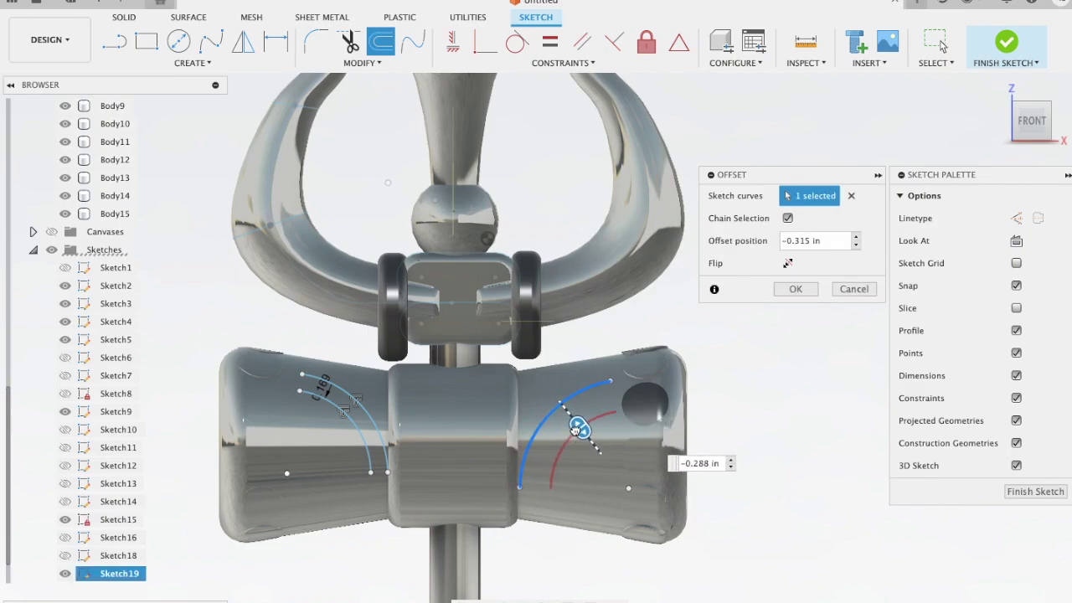
pyautogui.click(794, 288)
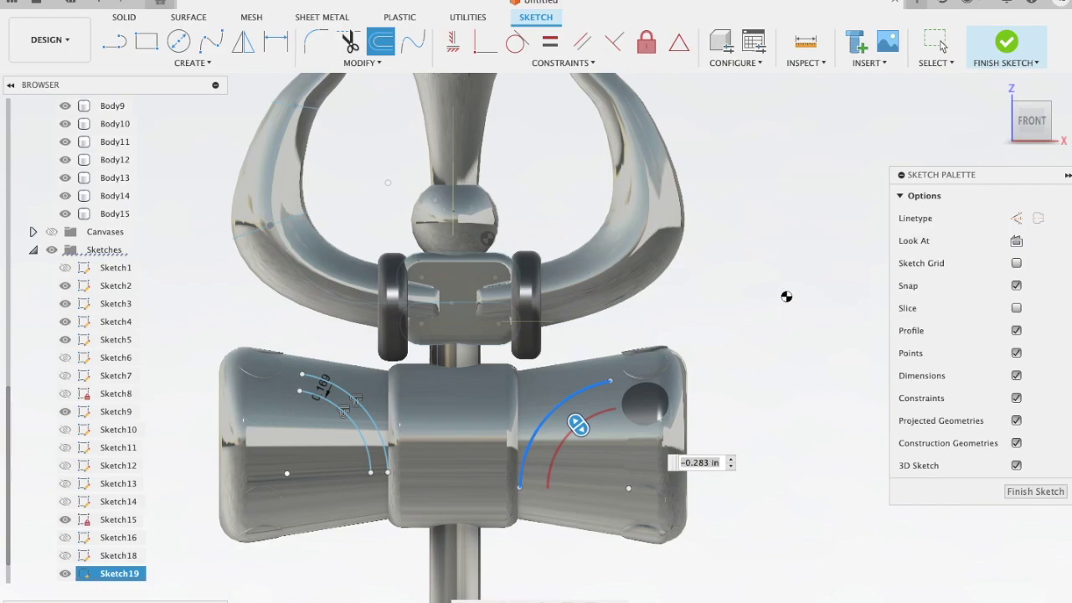
pyautogui.hotkey('ctrl', 'z')
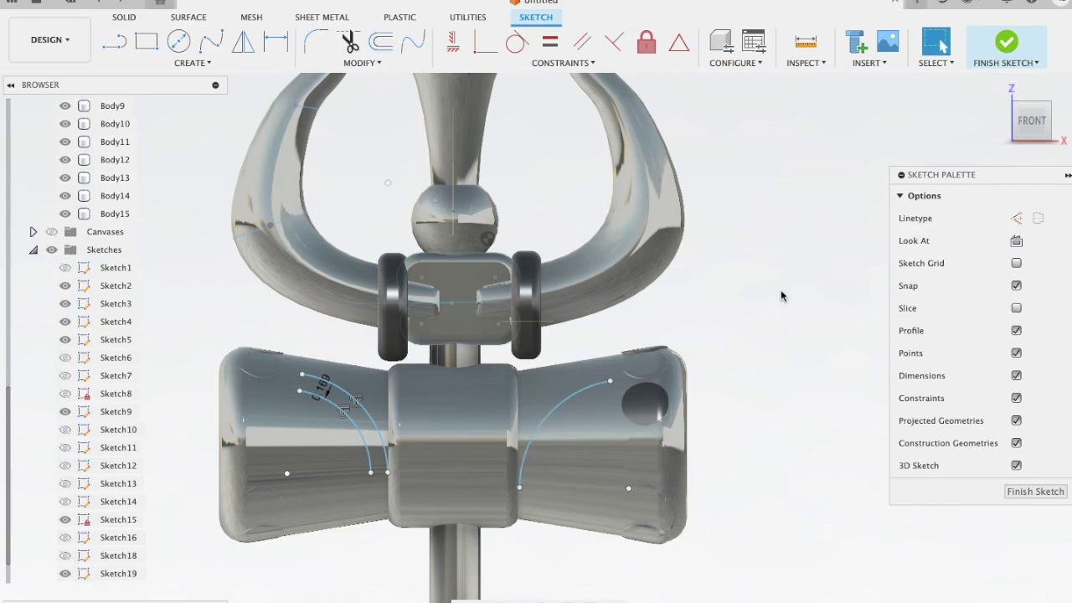
pyautogui.click(381, 40)
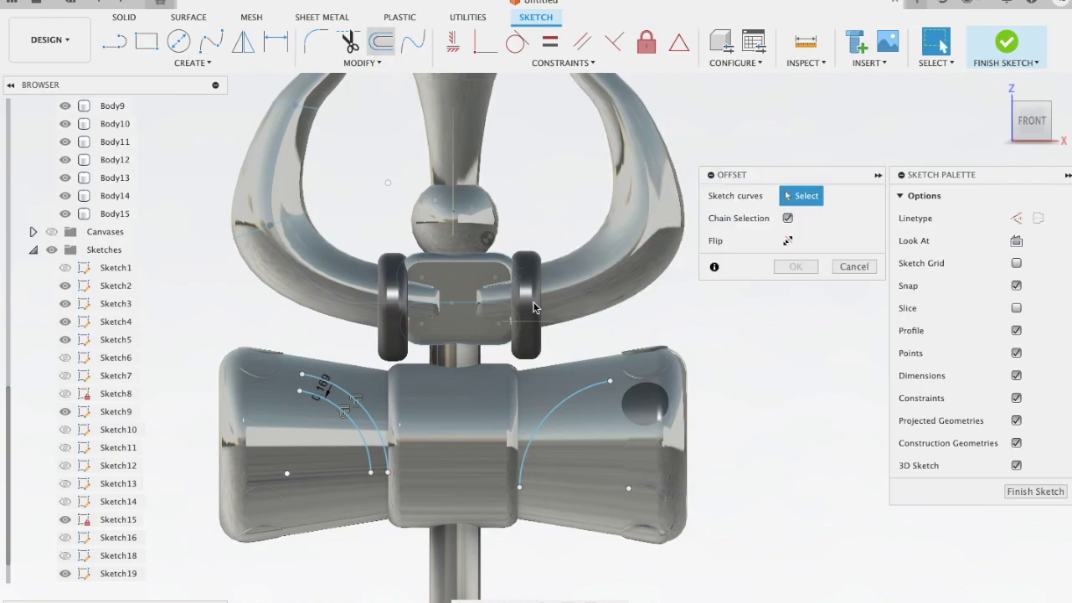
pyautogui.click(560, 414)
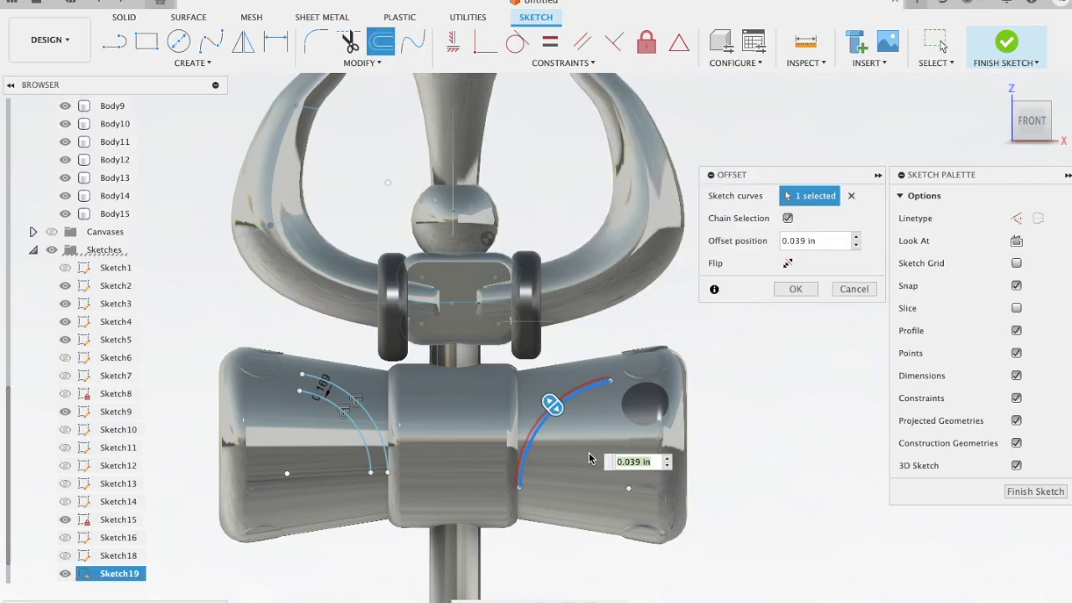
pyautogui.moveTo(552, 405); pyautogui.dragTo(567, 426)
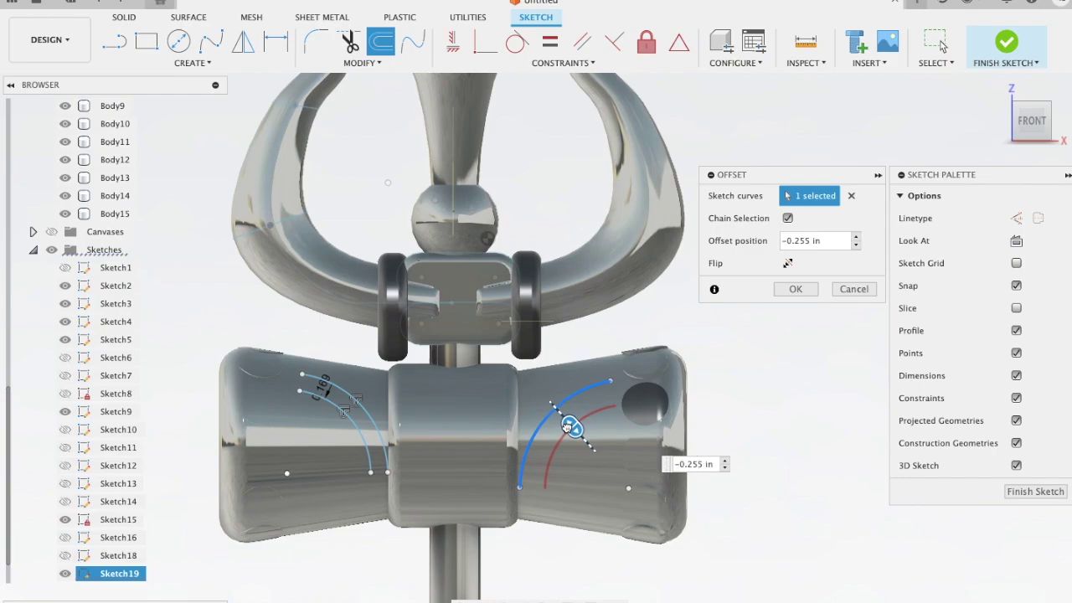
pyautogui.click(796, 289)
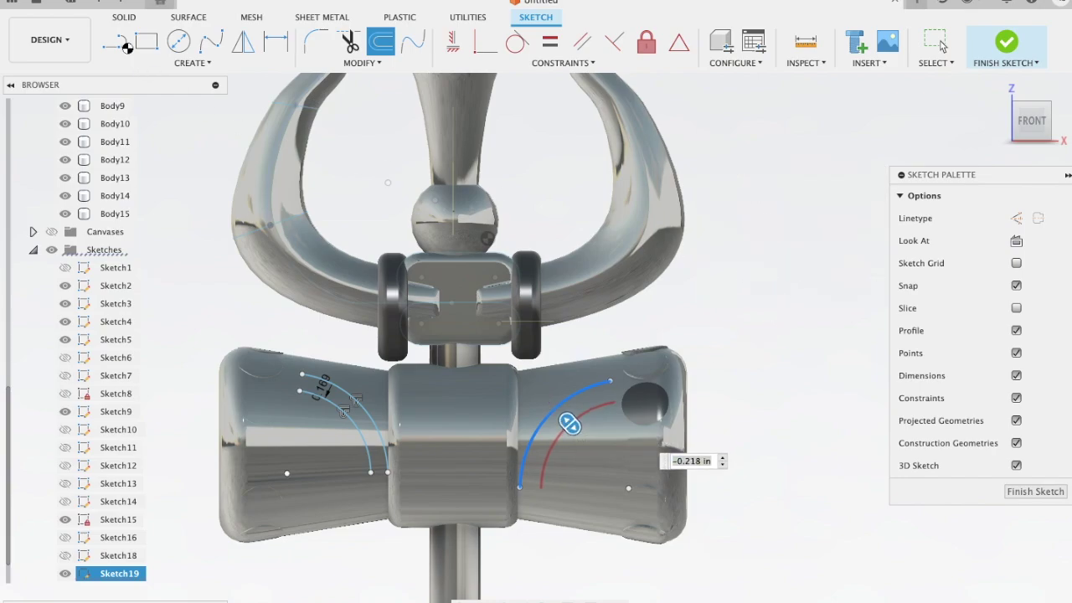
# - Close the right arc band by joining its inner and outer arc ends with a line
pyautogui.click(122, 47)
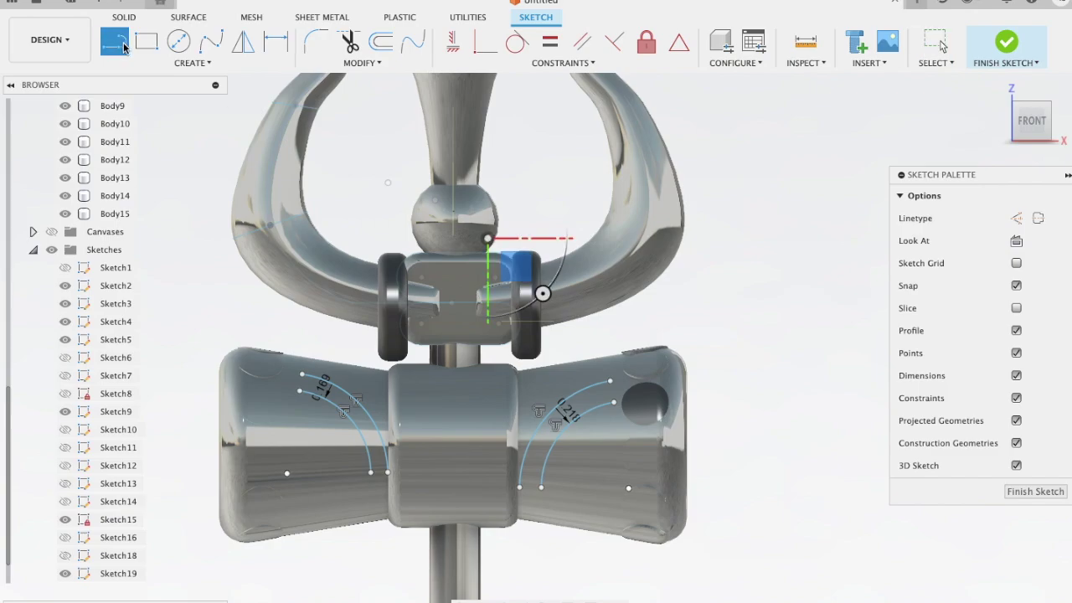
pyautogui.click(611, 382)
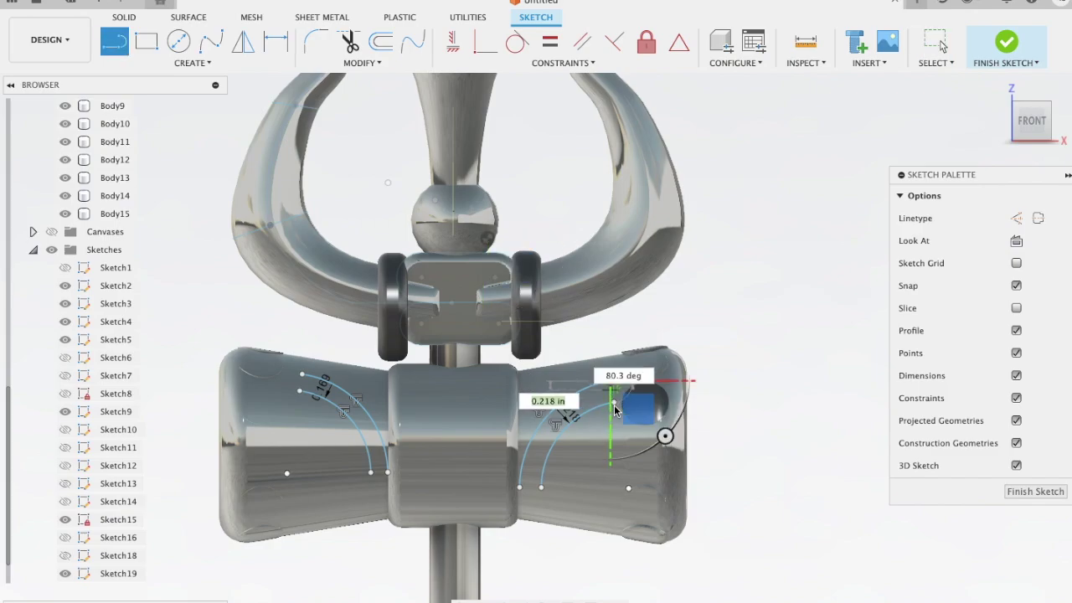
pyautogui.press('Escape')
pyautogui.scroll(2, 616, 409)
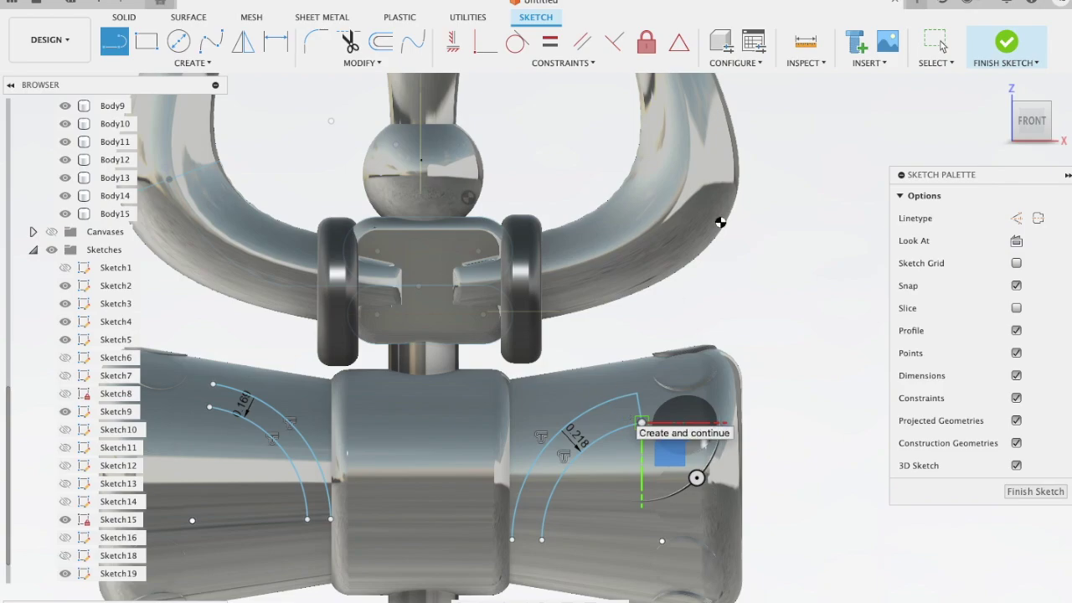
pyautogui.press('Escape')
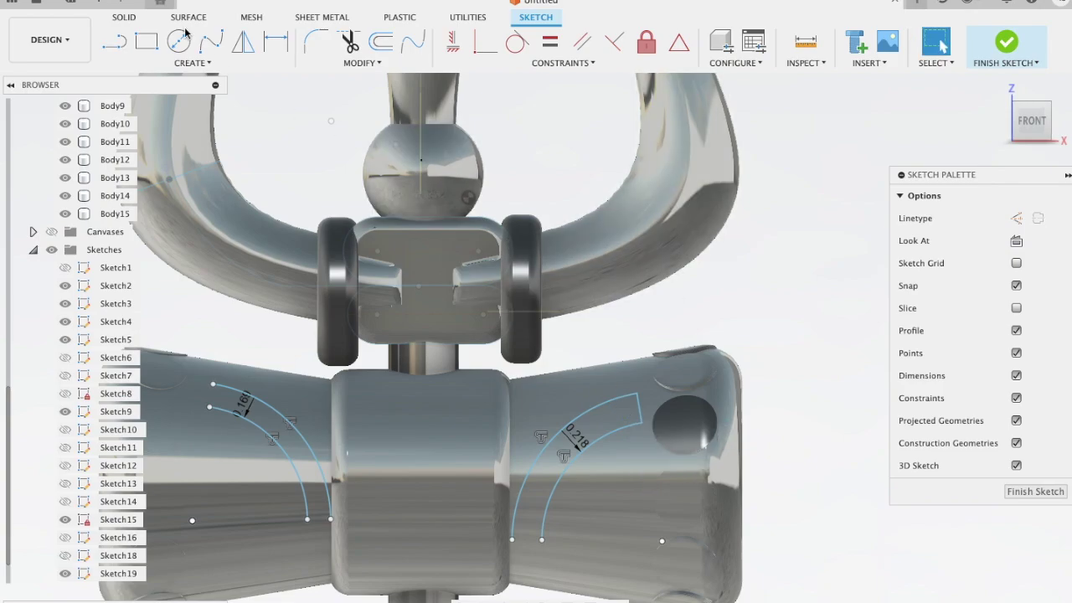
pyautogui.click(117, 40)
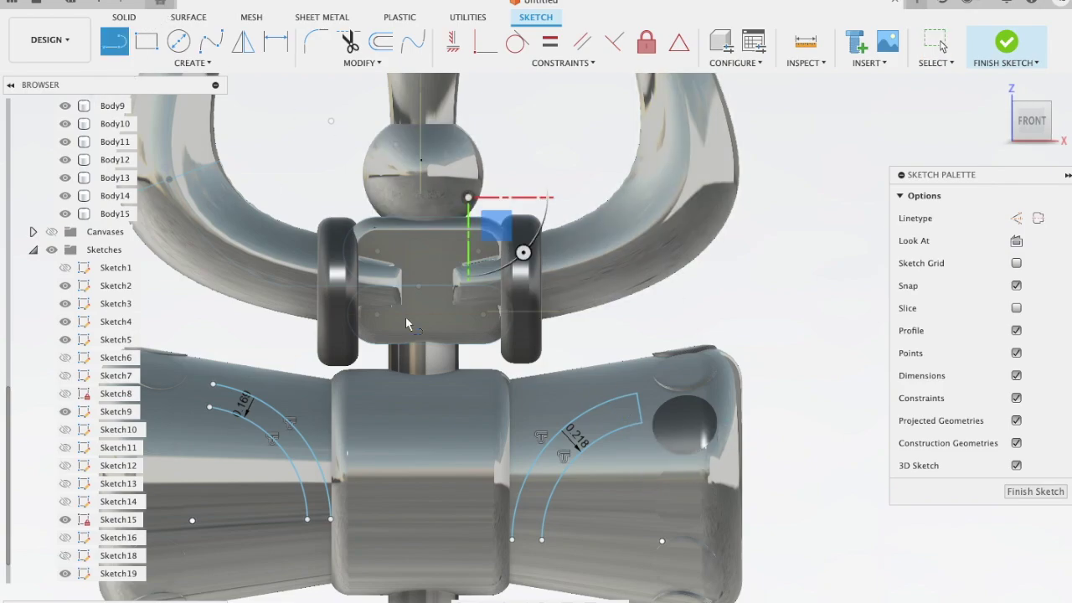
pyautogui.click(512, 541)
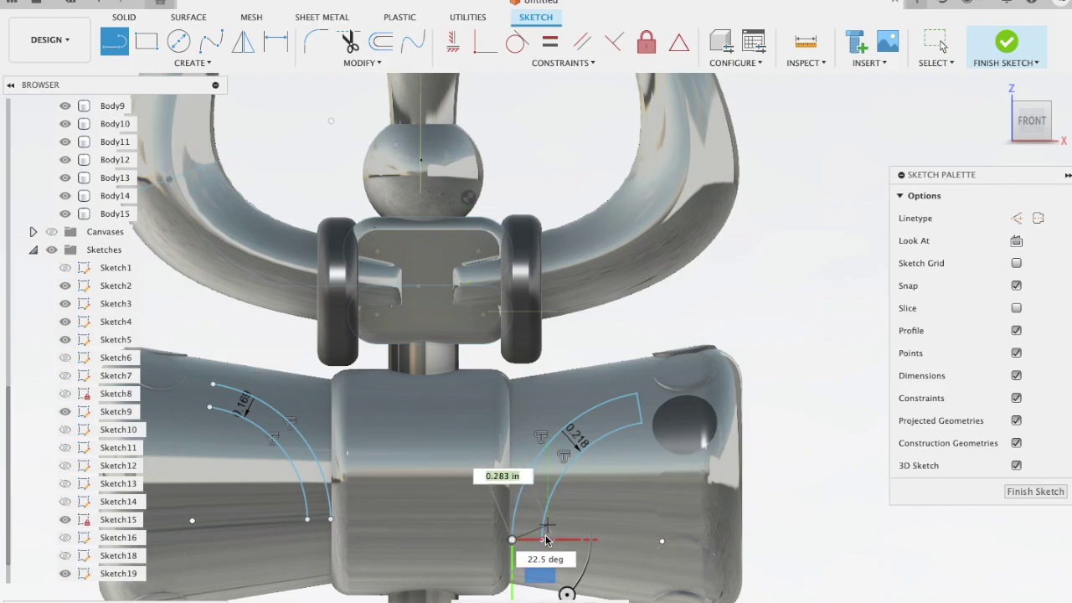
pyautogui.scroll(1, 541, 544)
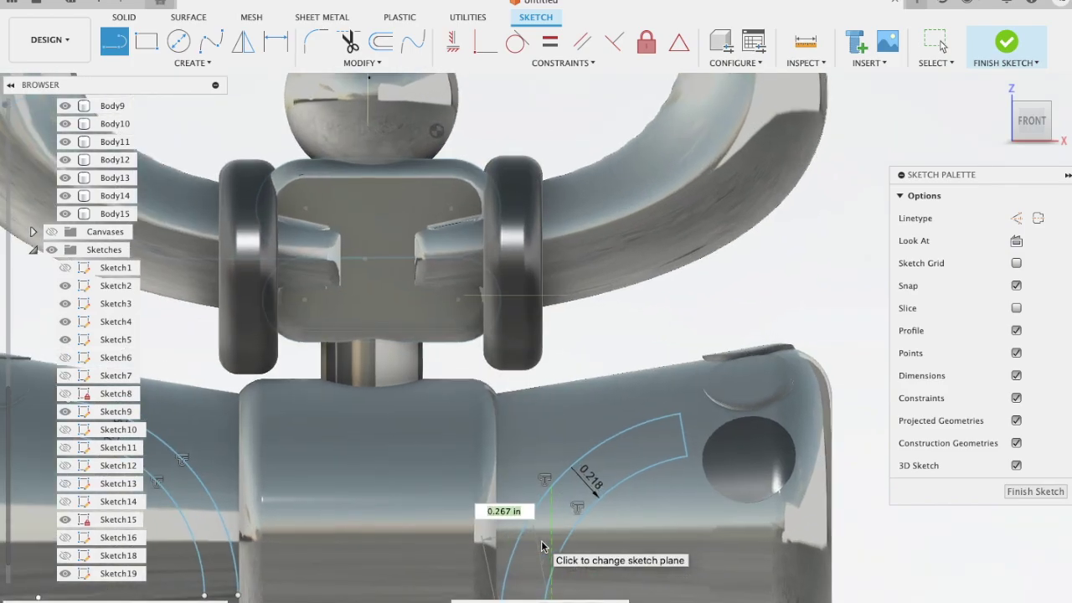
pyautogui.scroll(2, 541, 543)
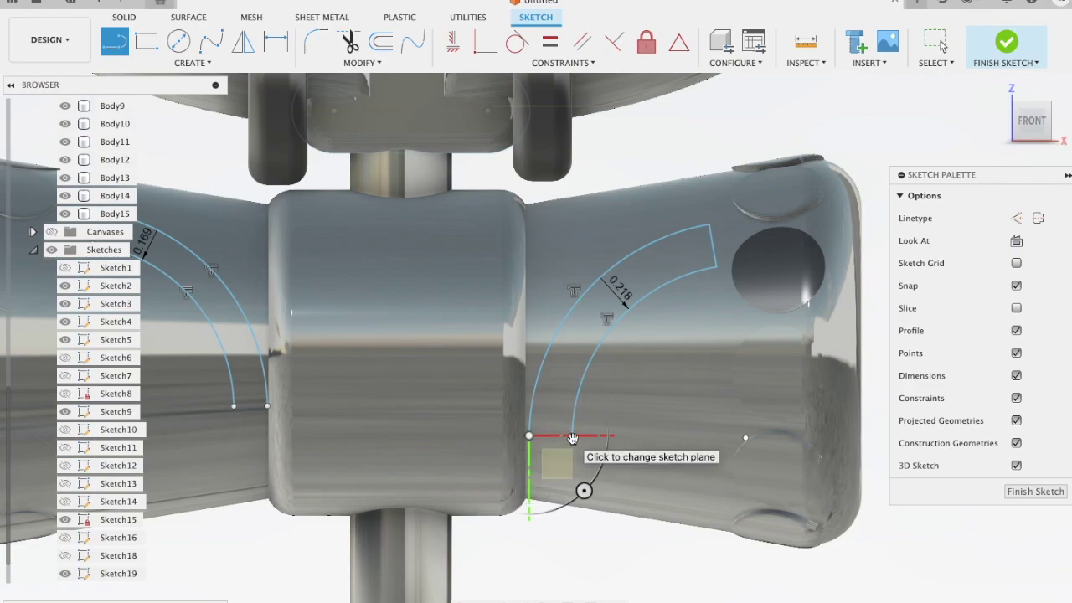
pyautogui.press('Escape')
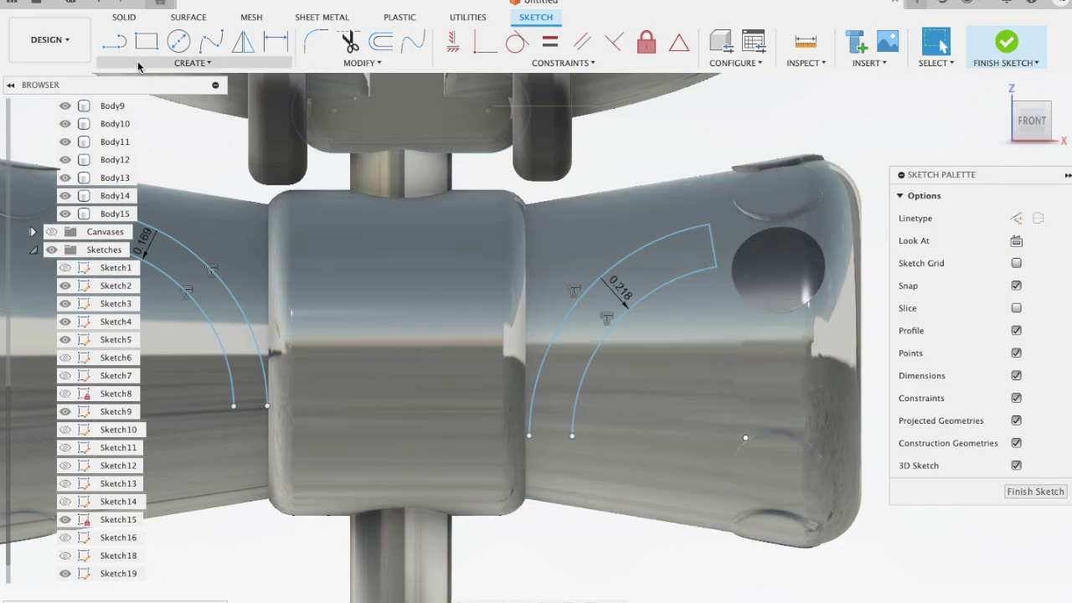
pyautogui.click(117, 45)
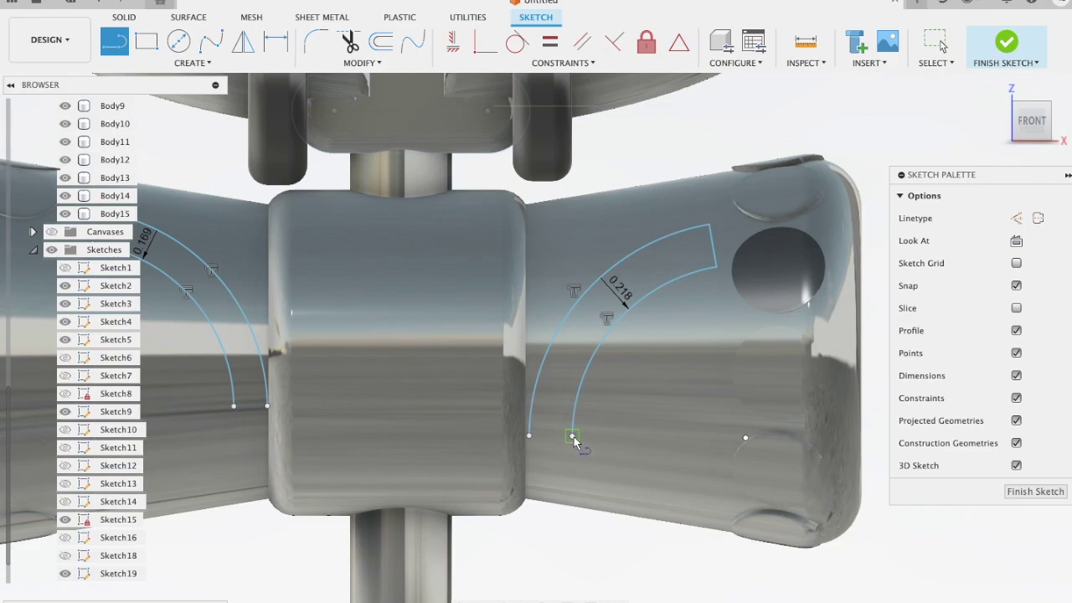
pyautogui.click(572, 436)
pyautogui.click(529, 437)
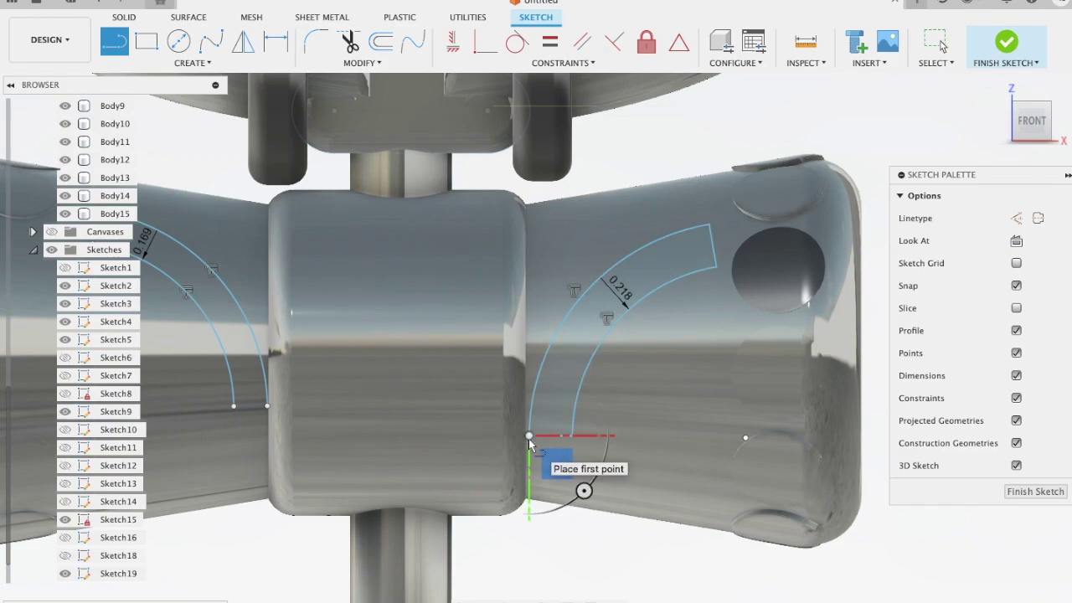
pyautogui.press('Escape')
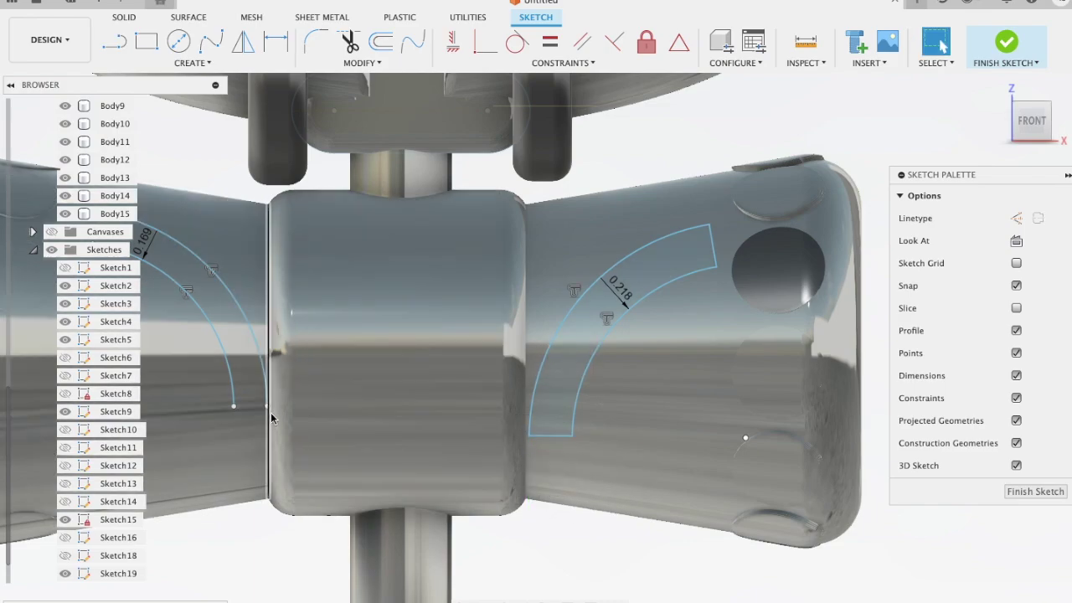
# - Close both ends of the left arc band with short connecting lines
pyautogui.press('l')
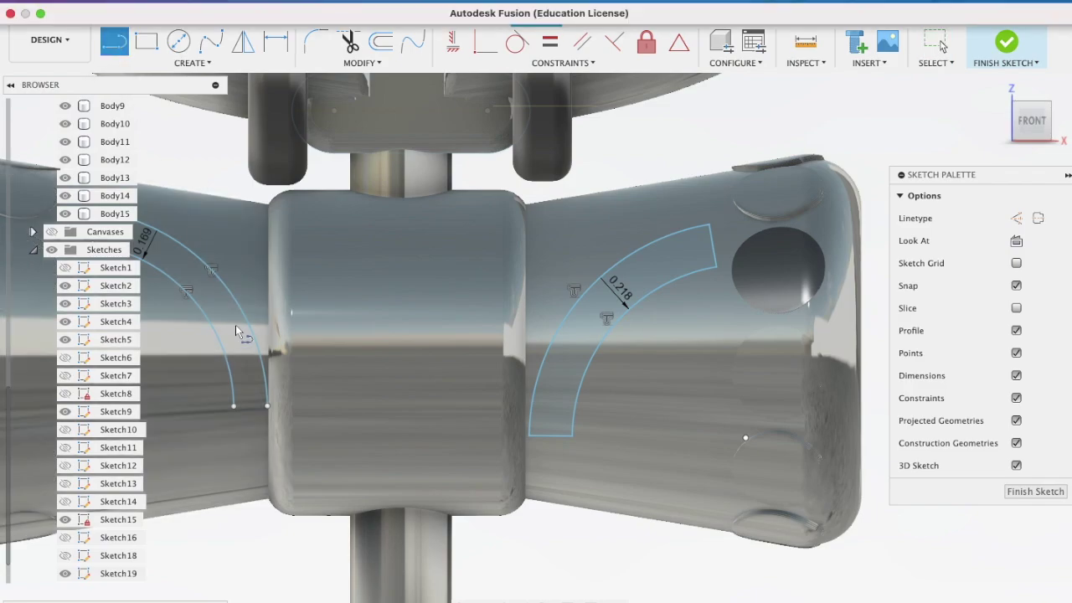
pyautogui.click(266, 406)
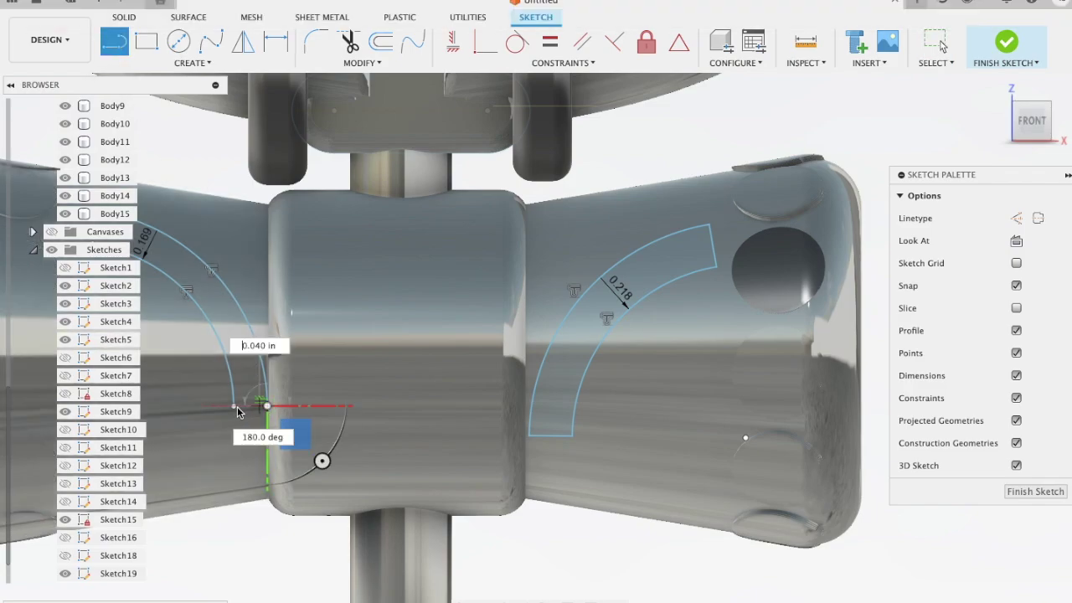
pyautogui.click(234, 407)
pyautogui.press('Escape')
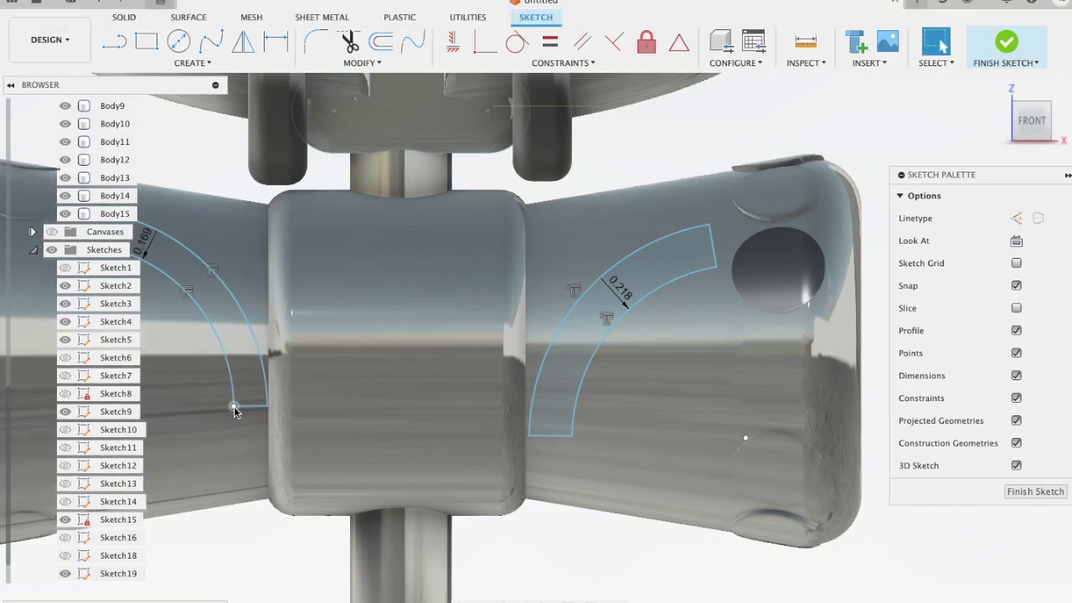
pyautogui.moveTo(234, 407); pyautogui.dragTo(341, 452, button='middle')
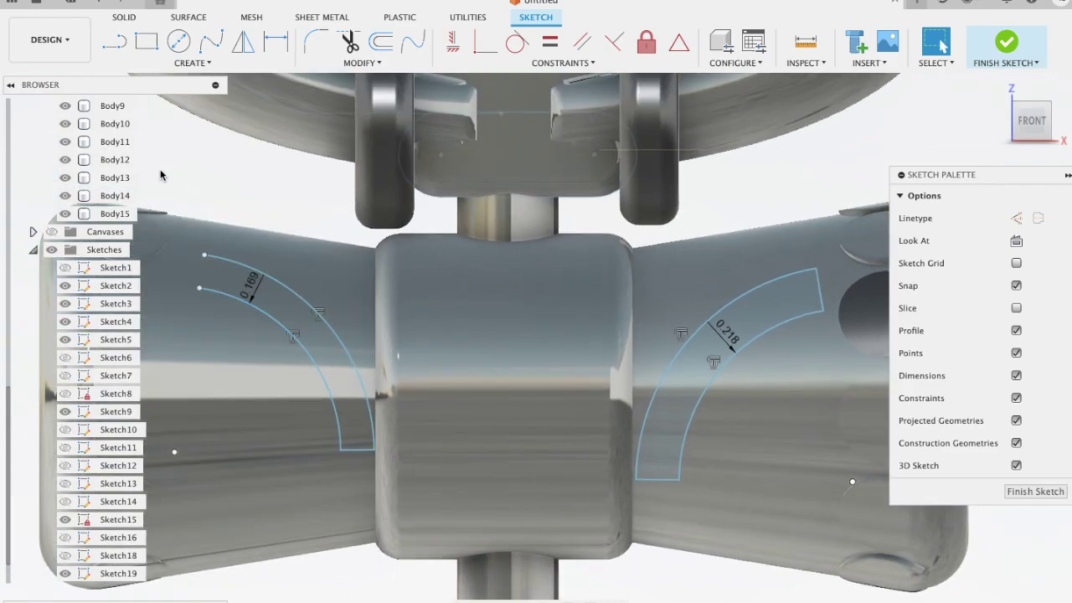
pyautogui.click(114, 41)
pyautogui.click(204, 256)
pyautogui.click(199, 290)
pyautogui.press('Escape')
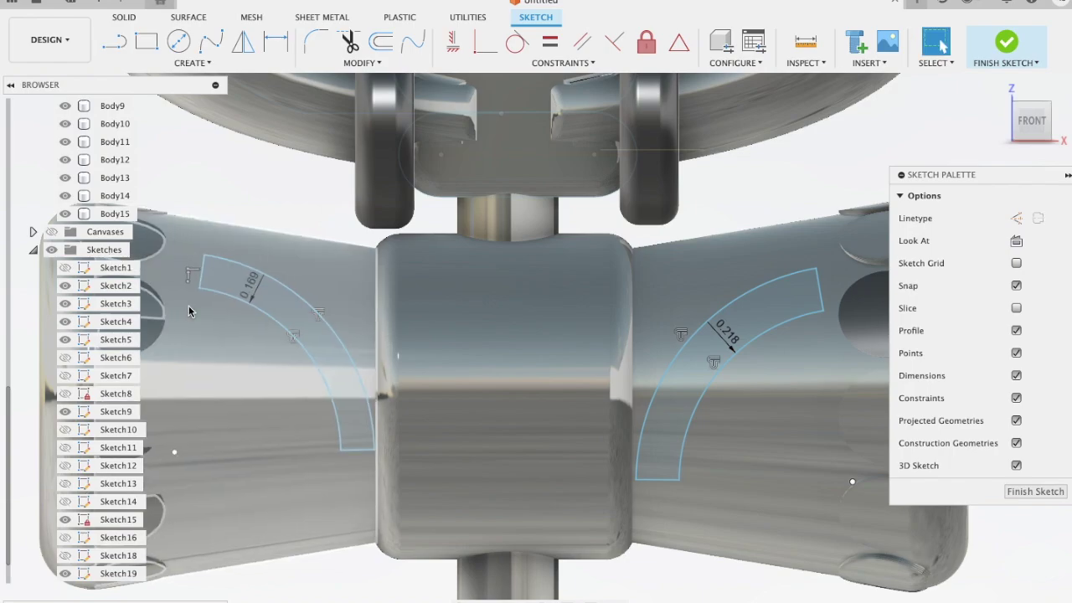
pyautogui.scroll(-2, 189, 305)
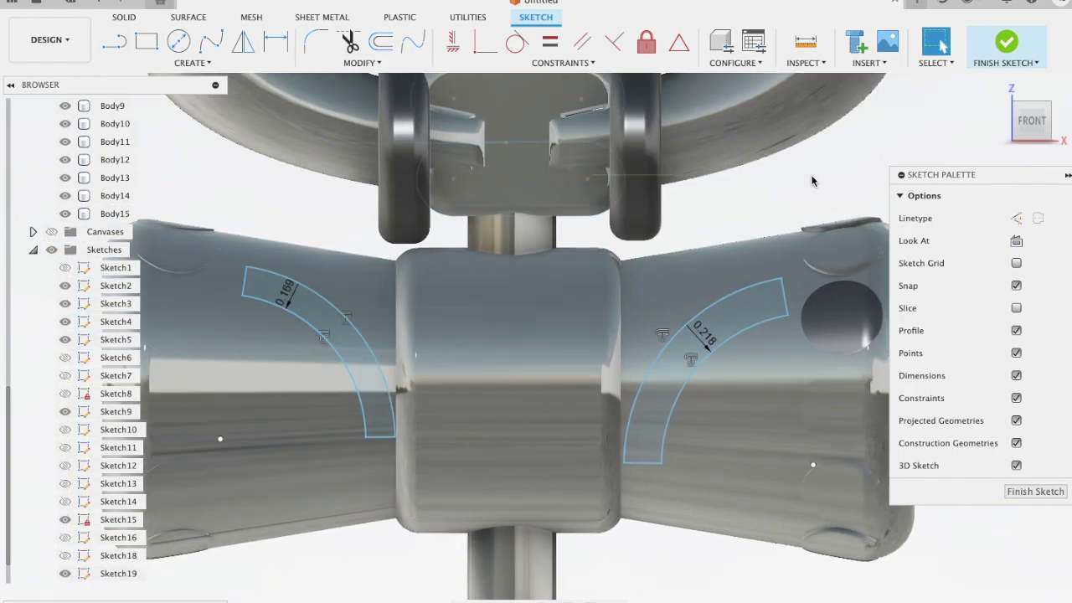
pyautogui.scroll(-2, 811, 181)
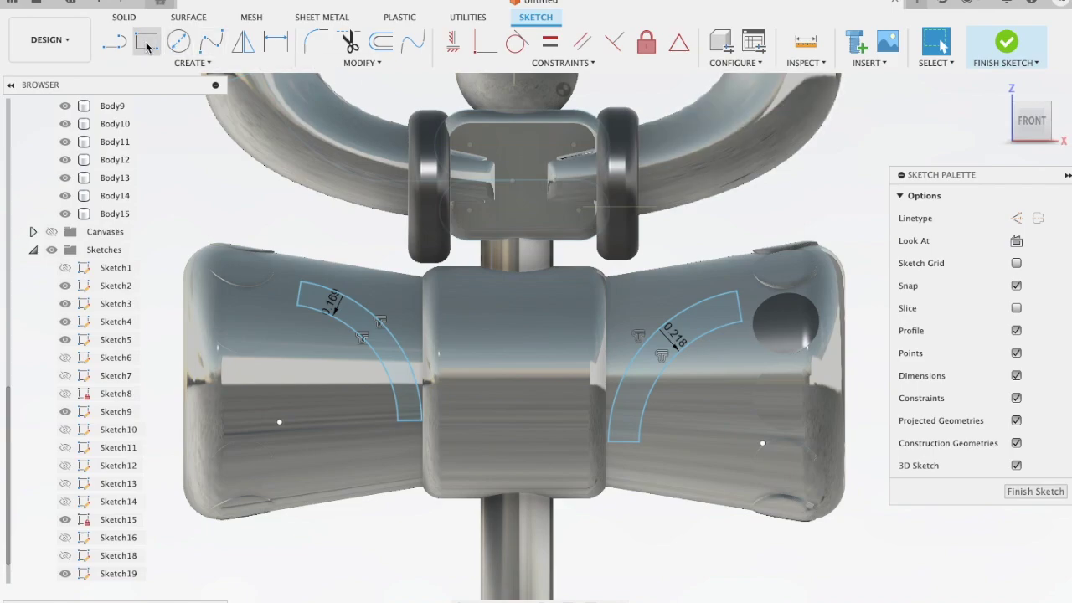
pyautogui.click(160, 64)
pyautogui.moveTo(126, 127)
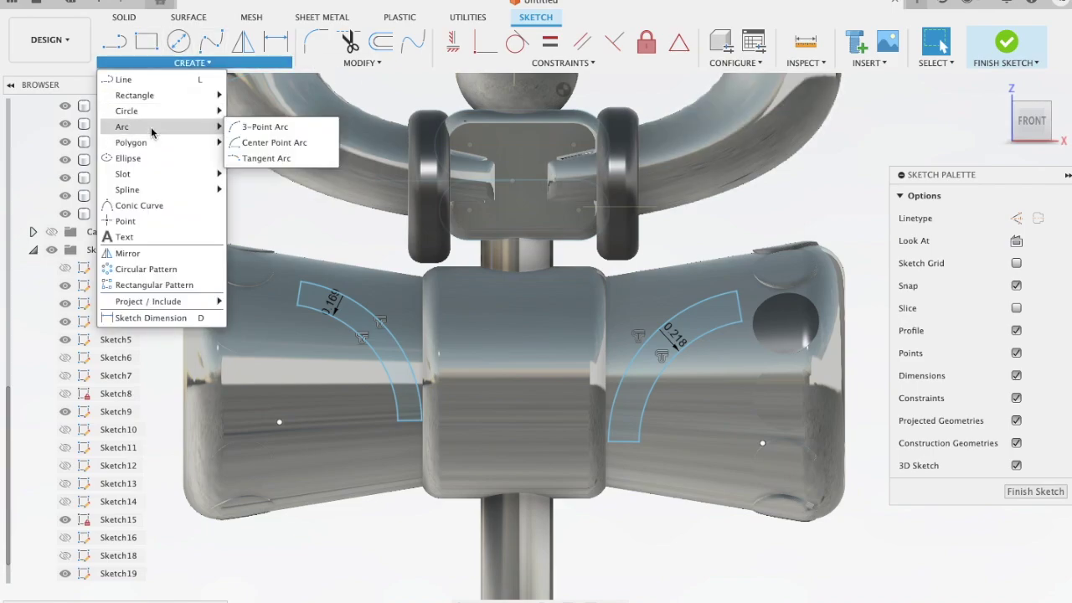
# - Draw a trial three-point arc on the drum, undo it, then finish the sketch from the FRONT view
pyautogui.click(276, 127)
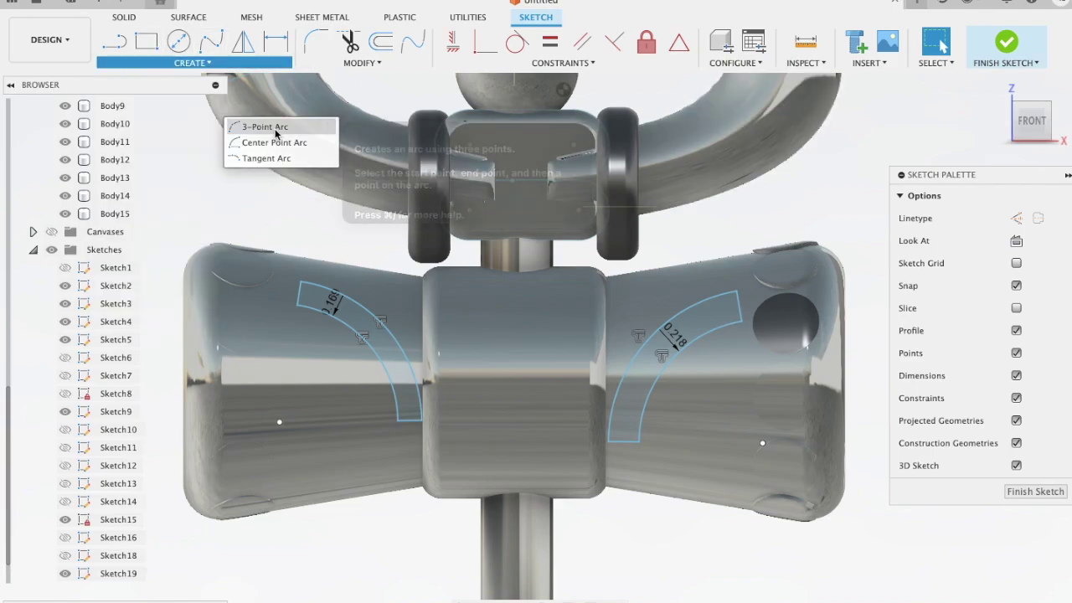
pyautogui.click(315, 465)
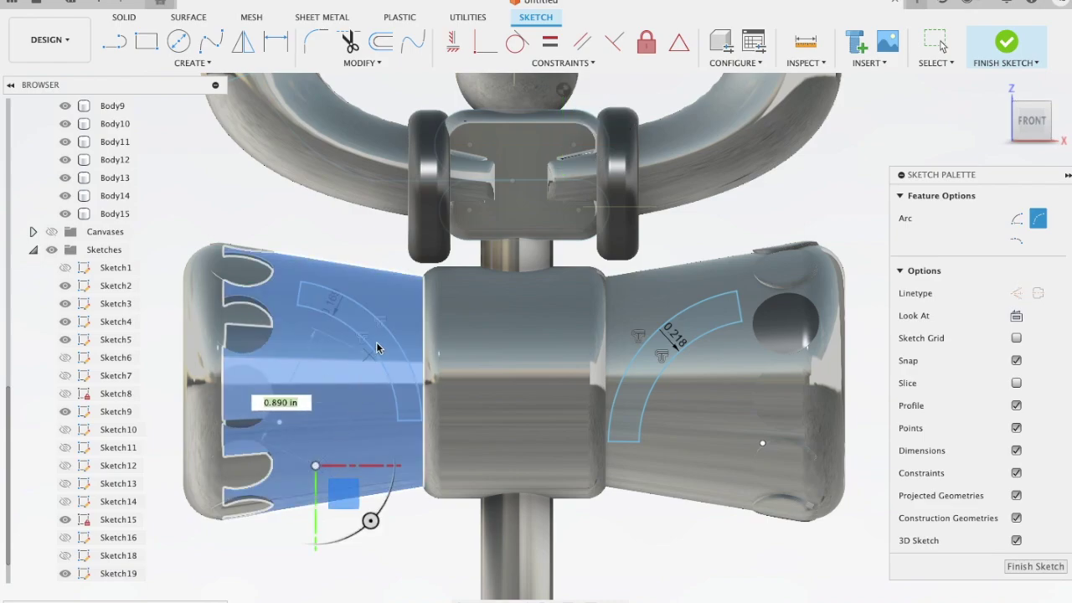
pyautogui.click(399, 307)
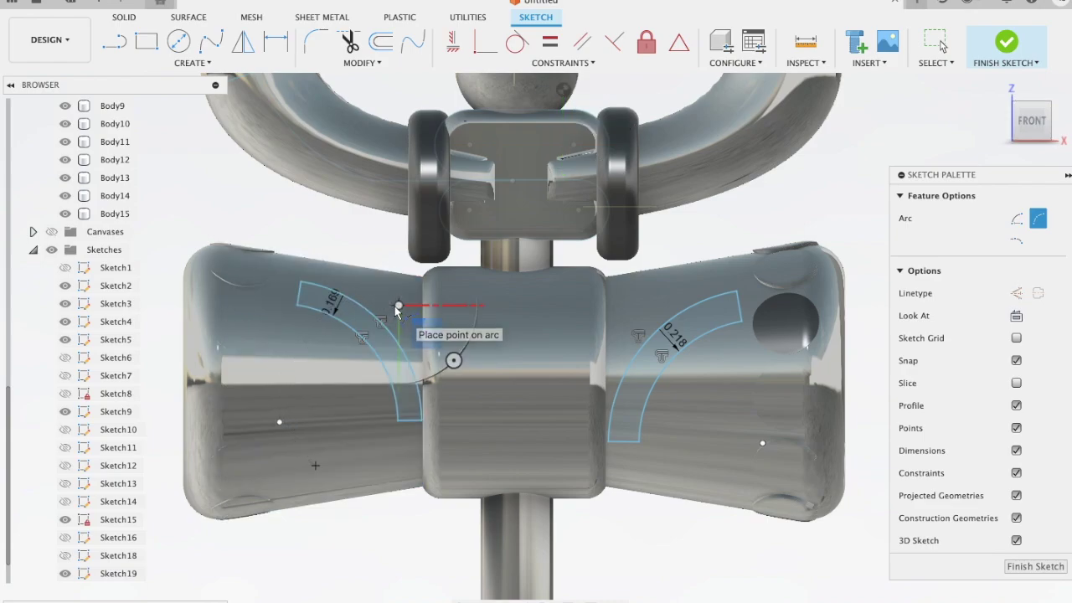
pyautogui.click(389, 309)
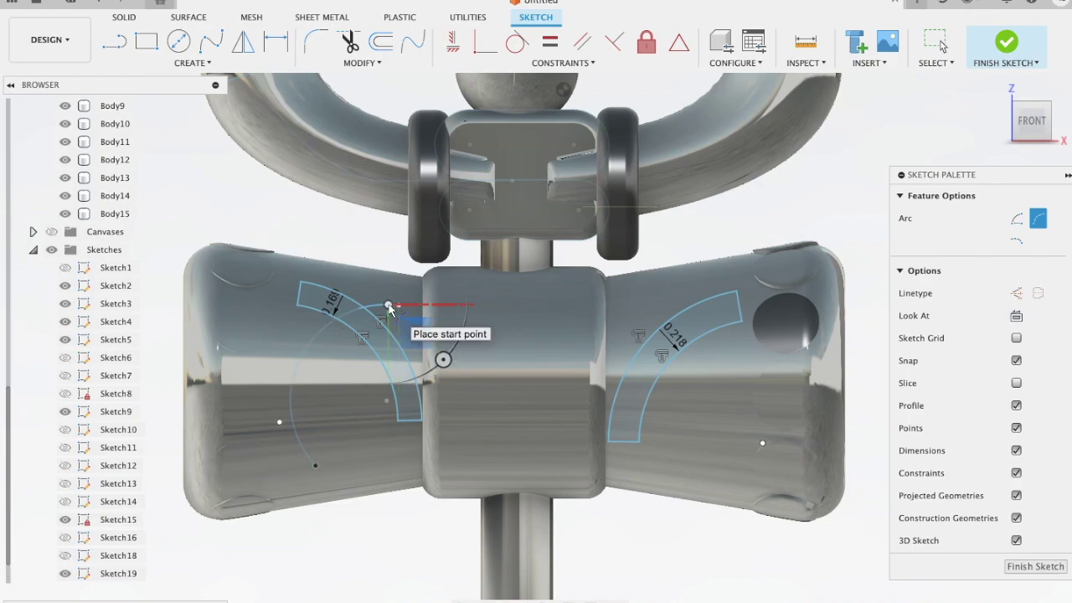
pyautogui.keyDown('shift'); pyautogui.moveTo(390, 307); pyautogui.dragTo(387, 309, button='middle'); pyautogui.keyUp('shift')
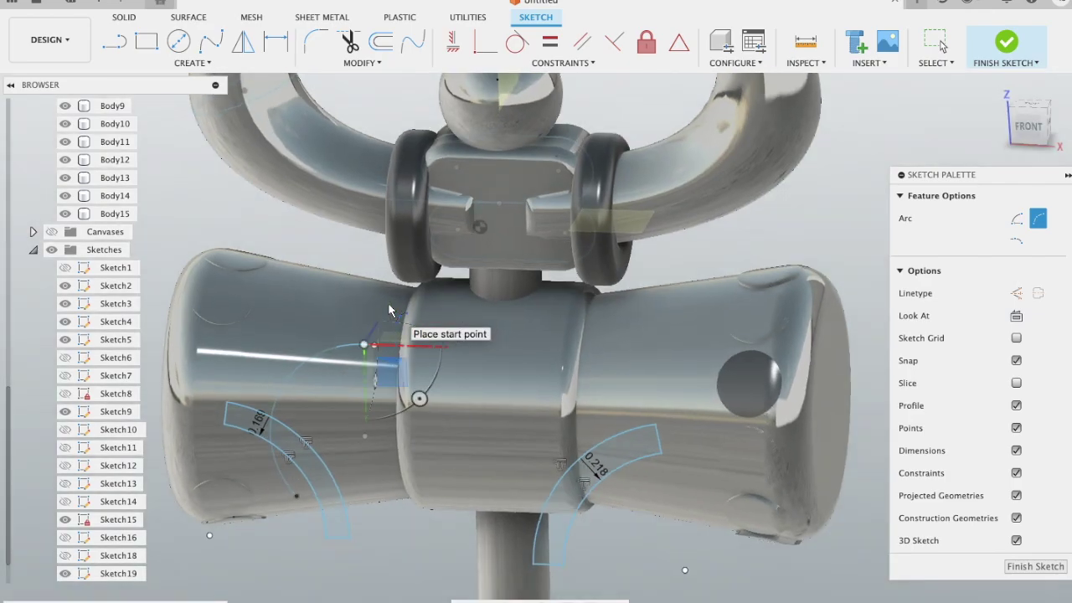
pyautogui.press('Escape')
pyautogui.hotkey('ctrl', 'z')
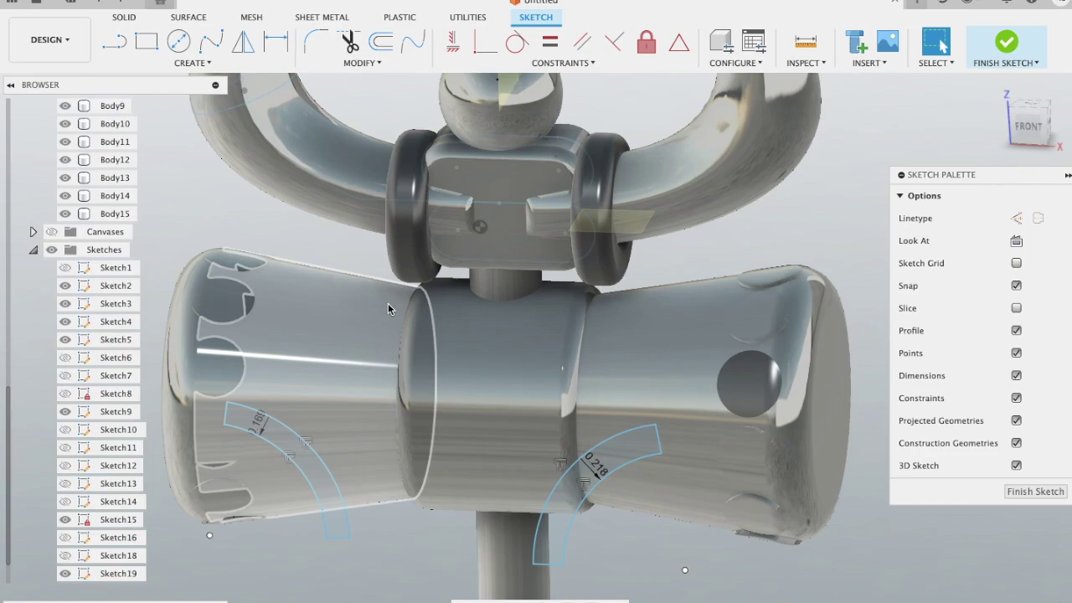
pyautogui.click(1024, 126)
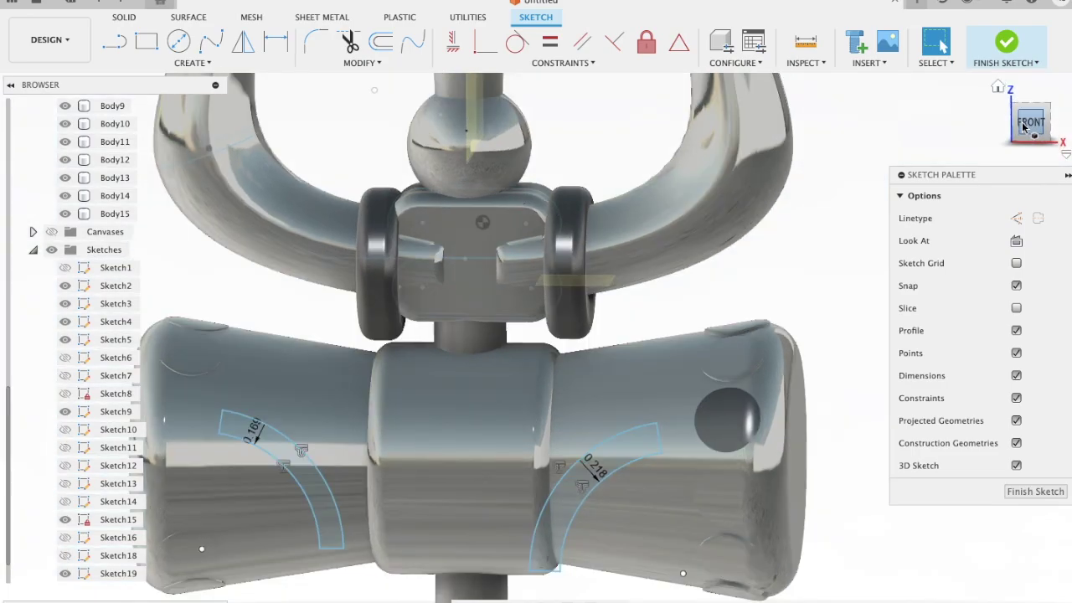
pyautogui.click(1001, 57)
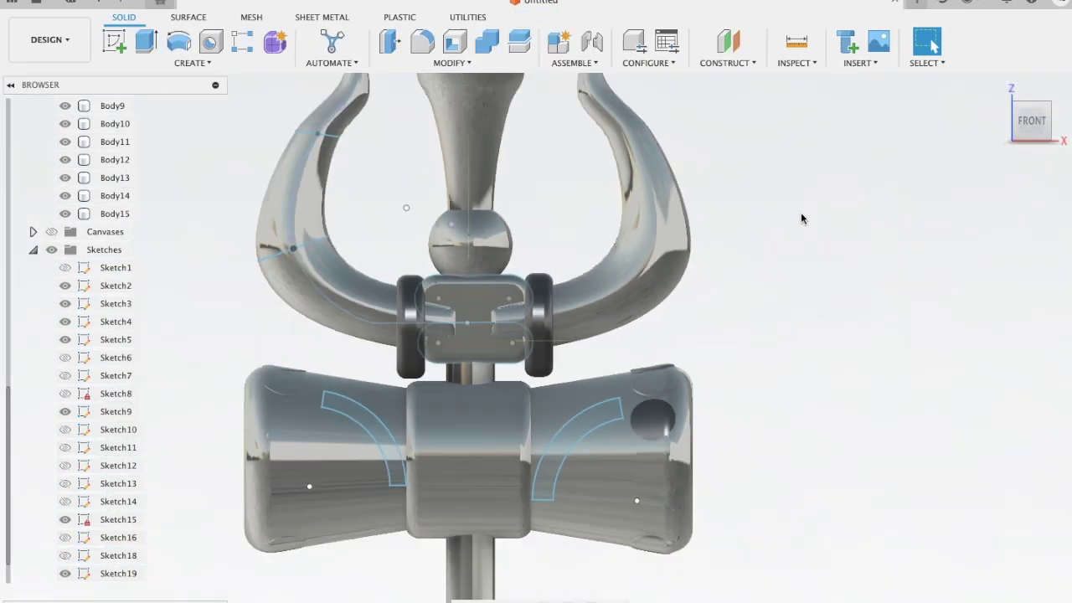
# - Emboss the left arc band from Sketch19 onto the drum's left cylinder face
pyautogui.click(178, 64)
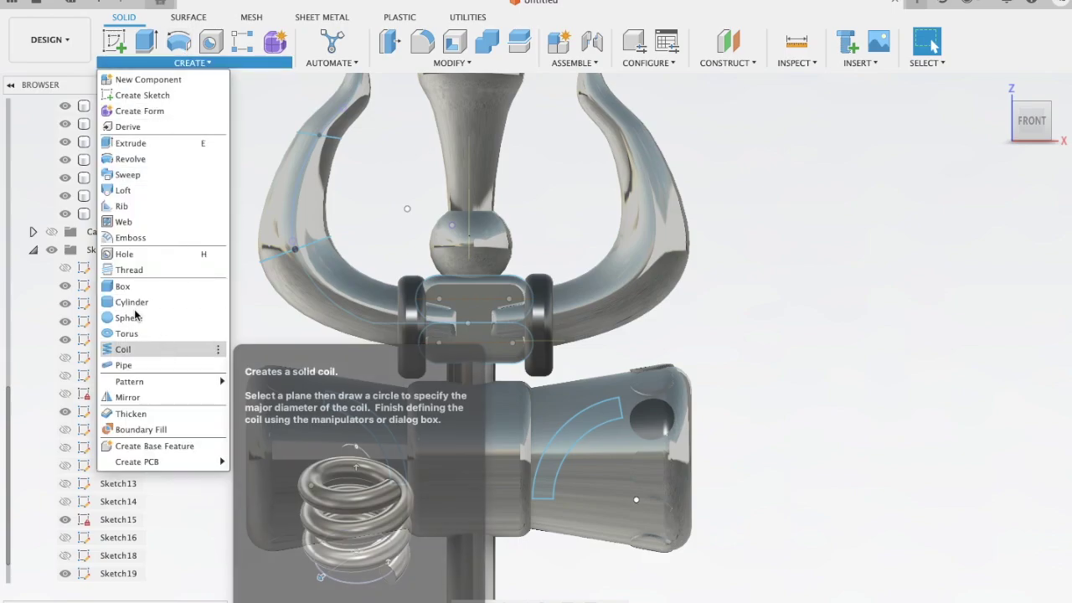
pyautogui.click(148, 239)
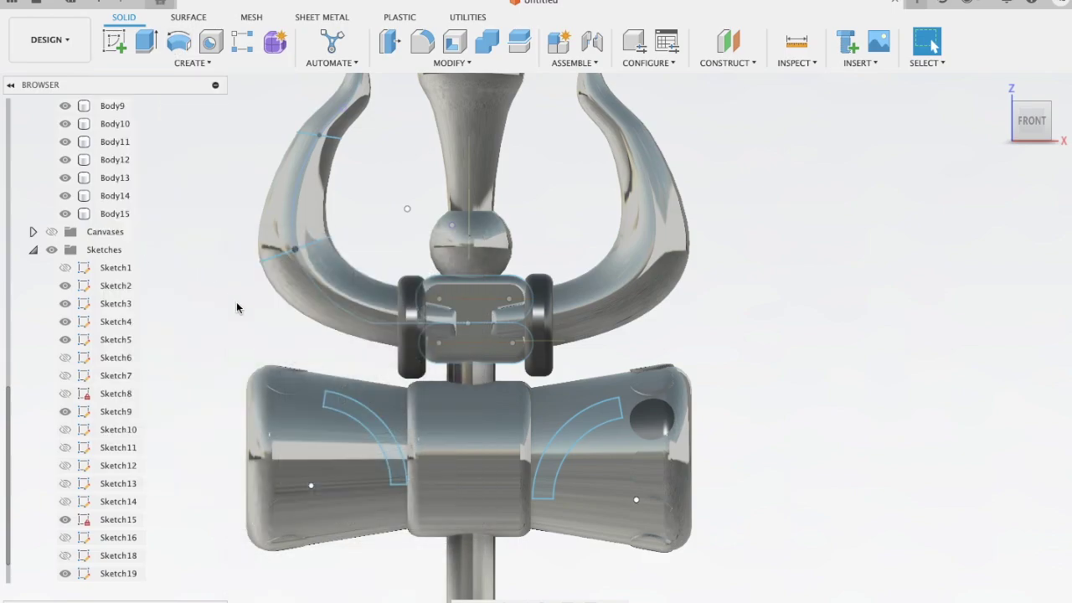
pyautogui.click(350, 416)
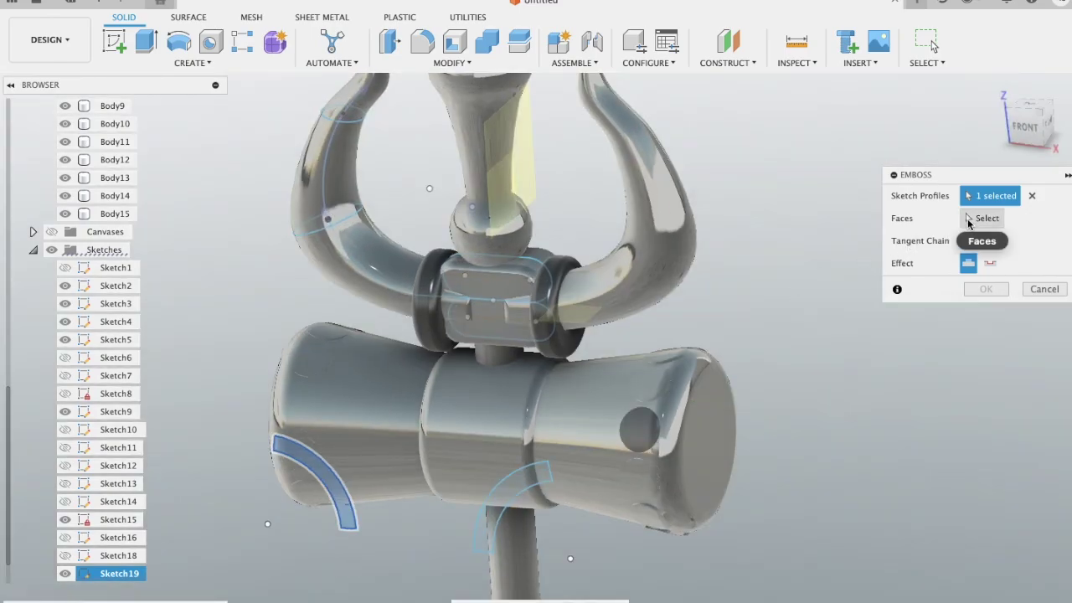
pyautogui.click(981, 217)
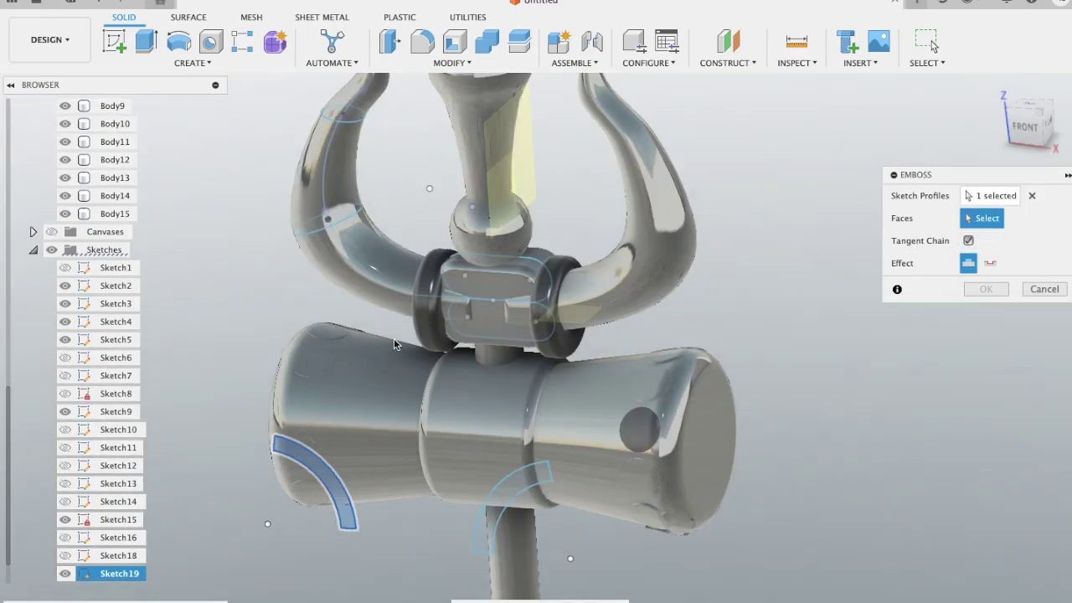
pyautogui.click(362, 402)
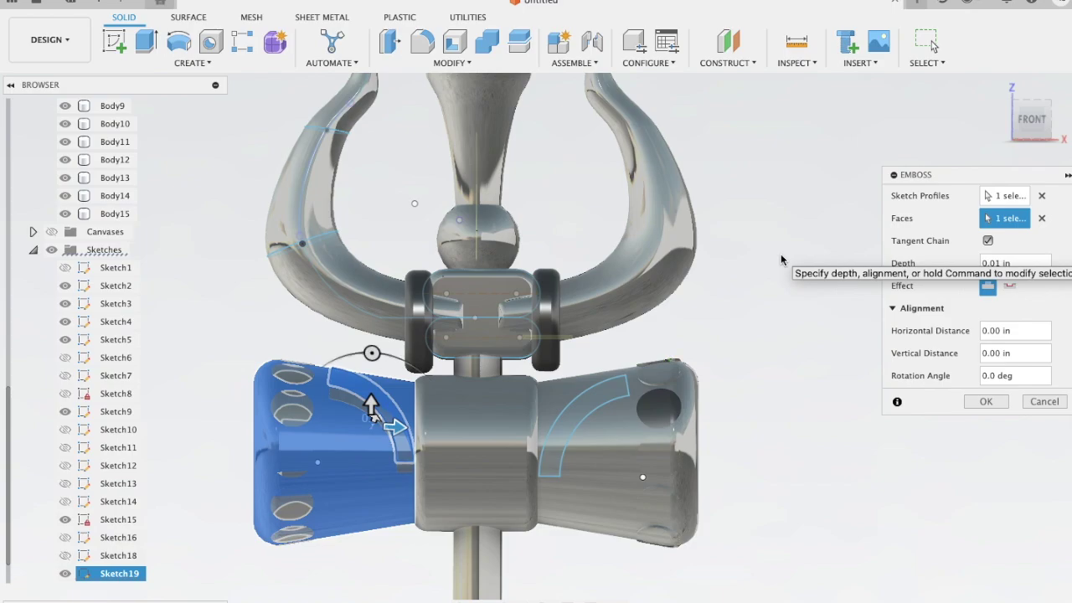
pyautogui.click(985, 402)
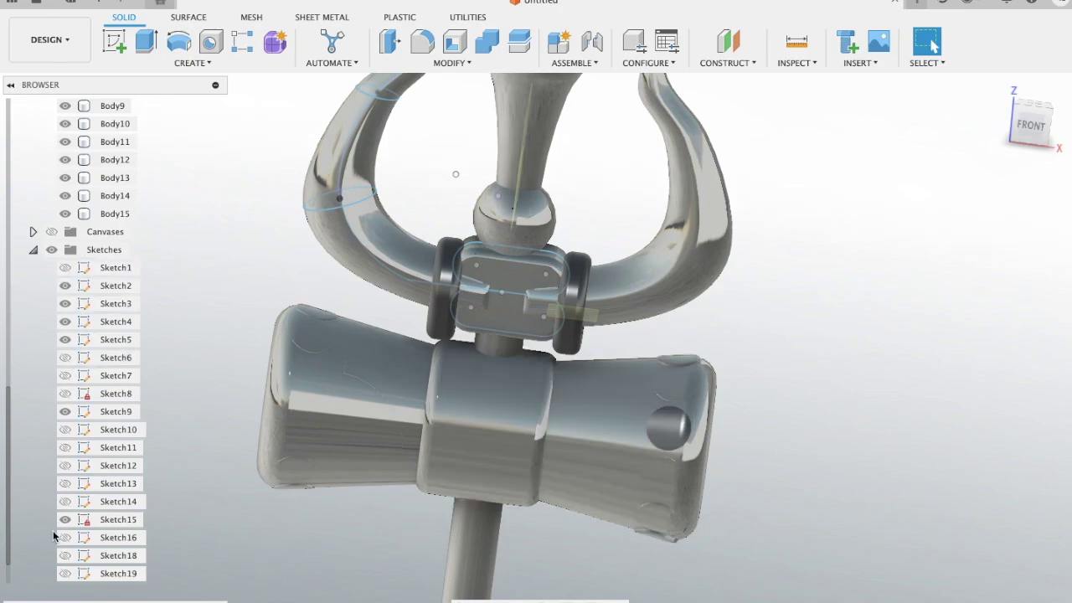
# - Show Sketch19 again and start a second emboss using the right arc band as the profile
pyautogui.click(65, 574)
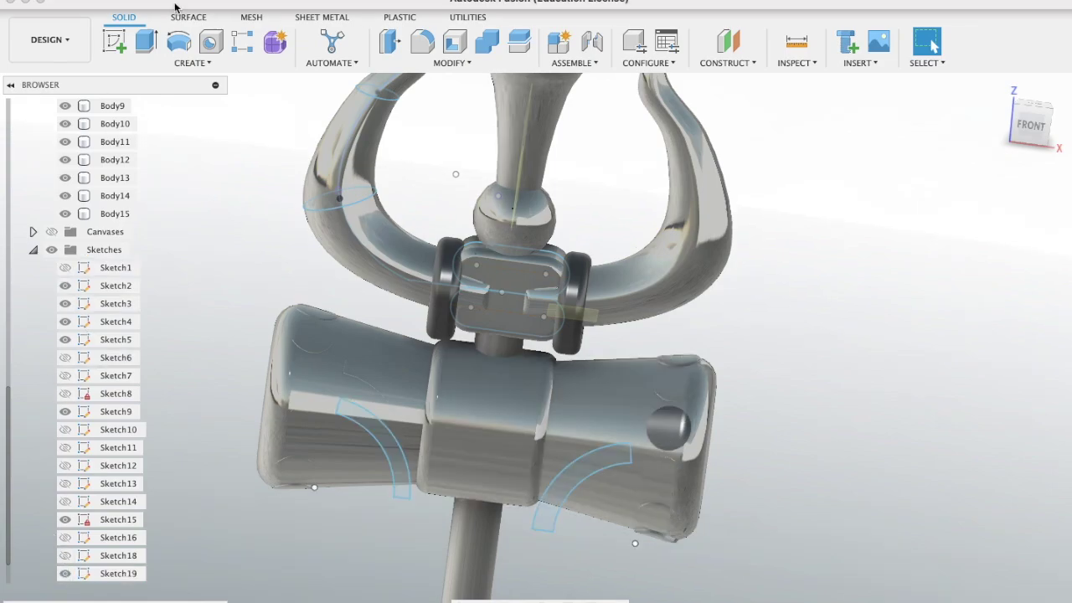
pyautogui.click(192, 62)
pyautogui.click(143, 288)
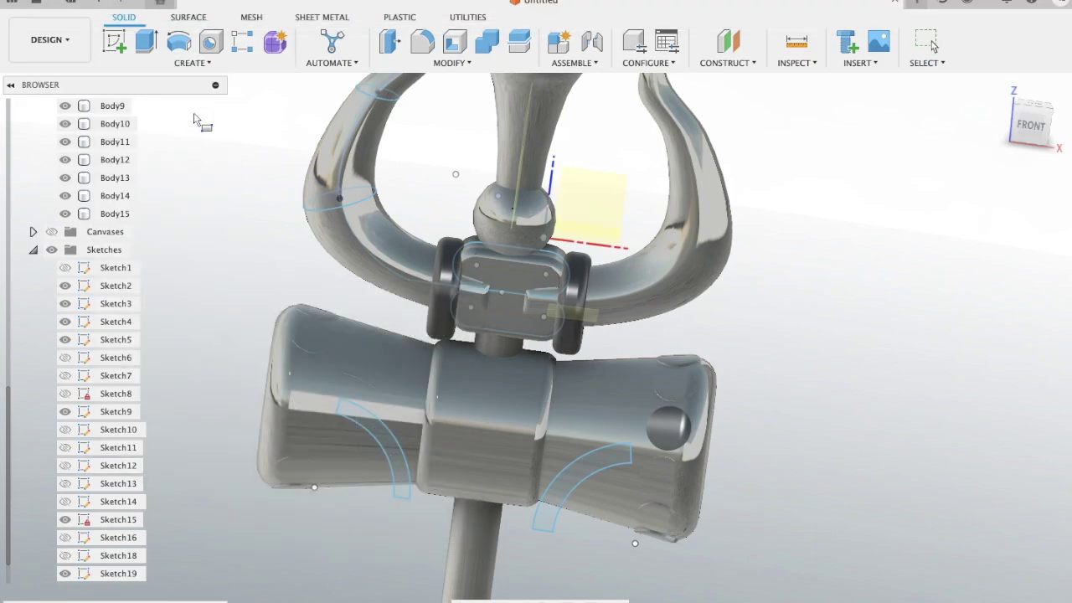
pyautogui.click(192, 63)
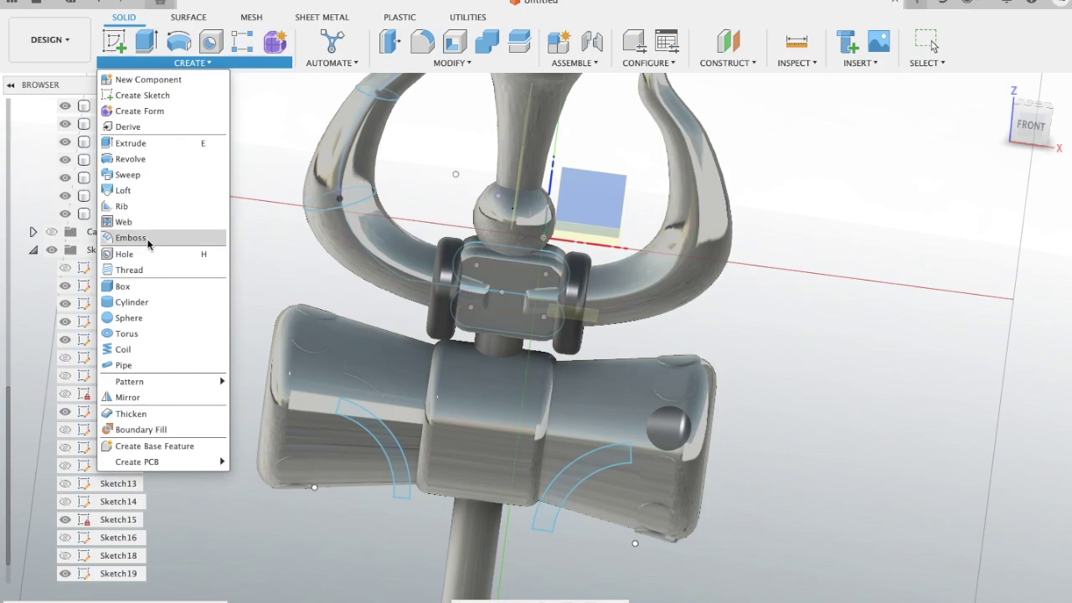
pyautogui.click(134, 237)
pyautogui.click(595, 475)
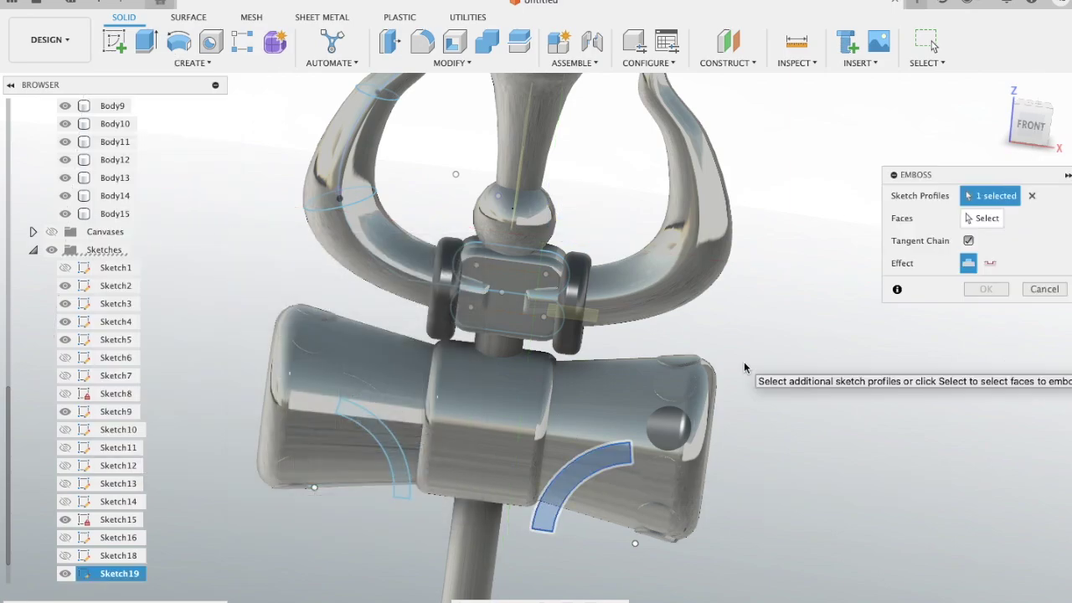
pyautogui.scroll(-3, 744, 361)
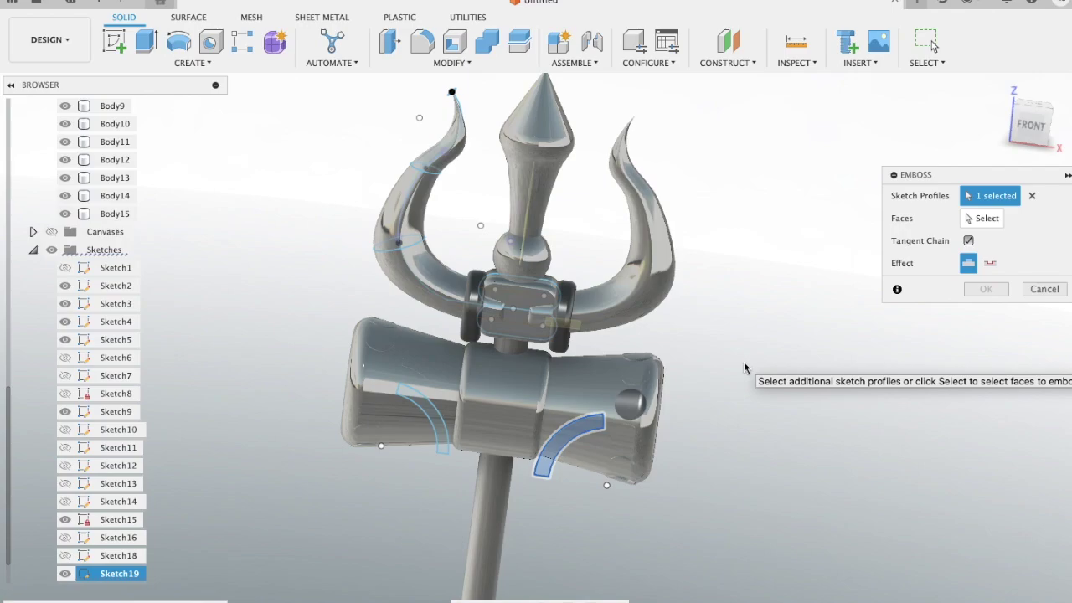
pyautogui.keyDown('shift'); pyautogui.scroll(3, 744, 361); pyautogui.keyUp('shift')
pyautogui.keyDown('shift'); pyautogui.scroll(-2, 744, 361); pyautogui.keyUp('shift')
pyautogui.keyDown('shift'); pyautogui.hscroll(3, 744, 361); pyautogui.keyUp('shift')
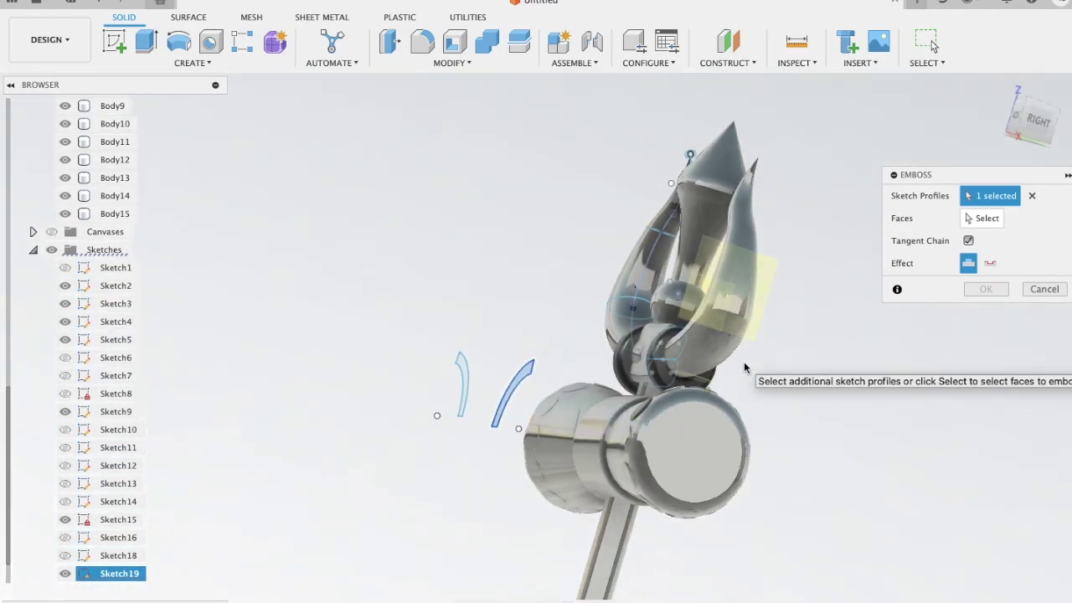
pyautogui.keyDown('shift'); pyautogui.hscroll(-3, 744, 361); pyautogui.keyUp('shift')
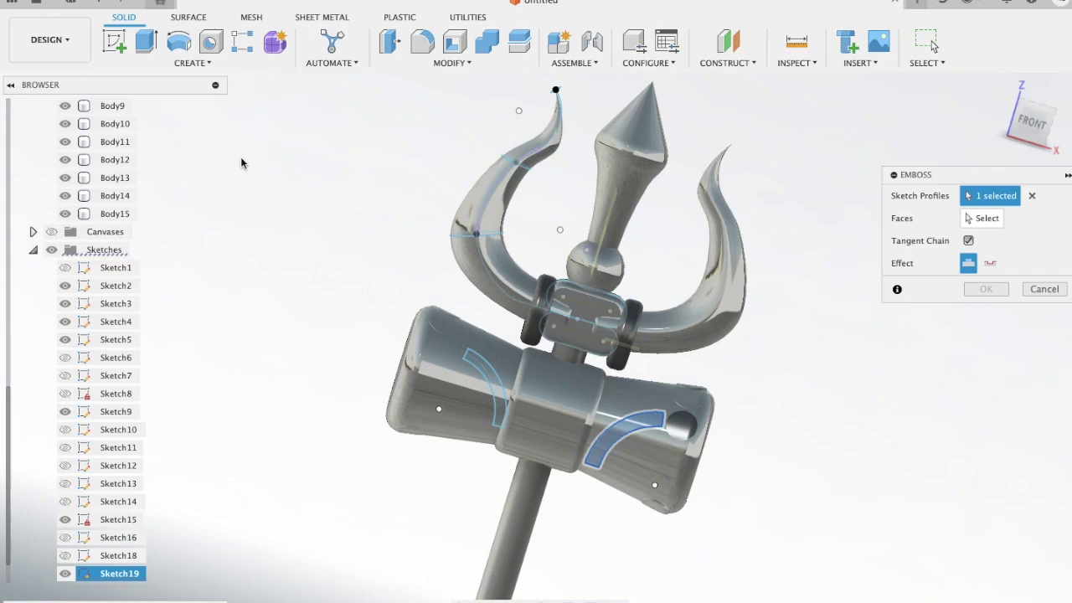
# - Emboss the arc band 0.01 in onto the drum's right end face
pyautogui.click(180, 64)
pyautogui.click(129, 237)
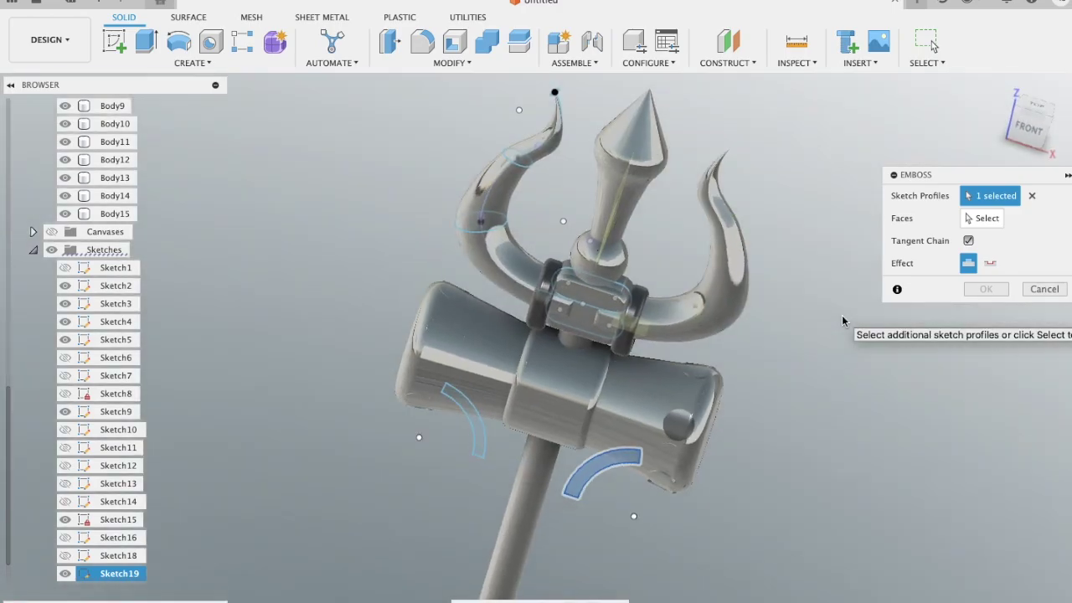
pyautogui.click(978, 219)
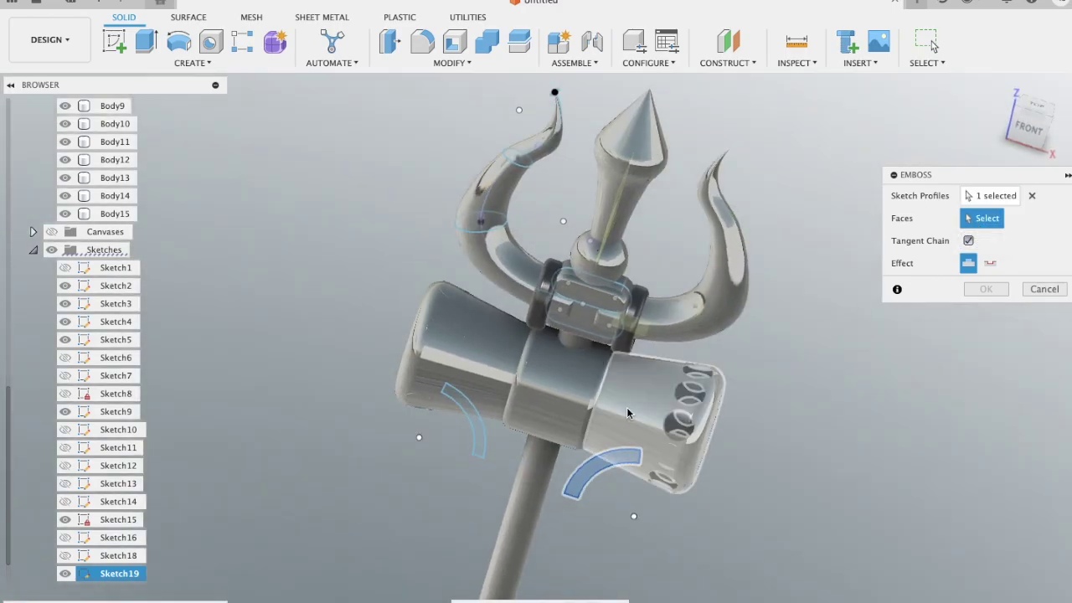
pyautogui.click(628, 413)
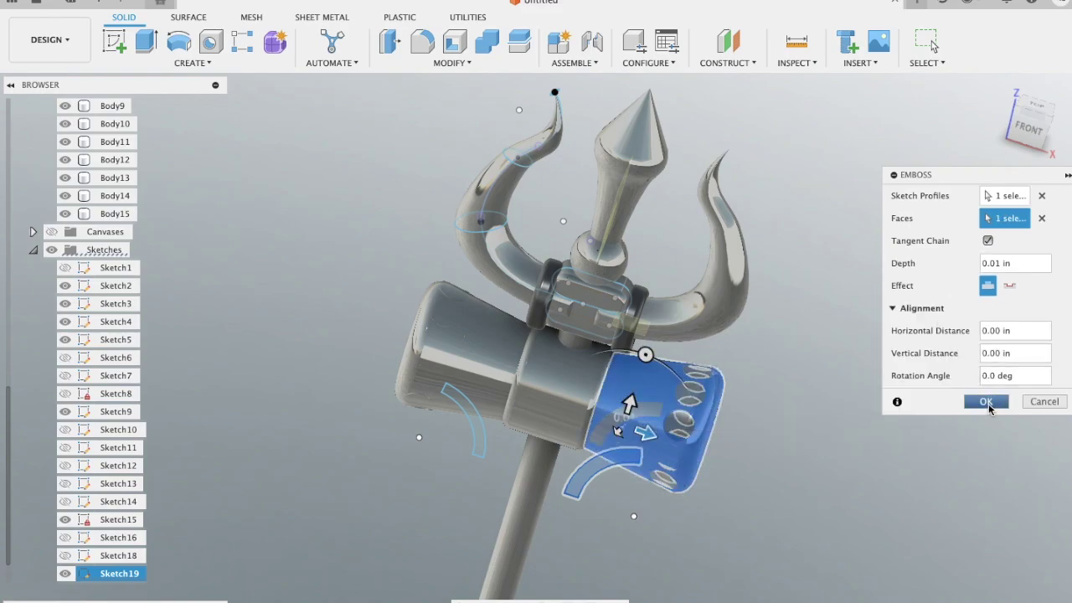
pyautogui.click(986, 403)
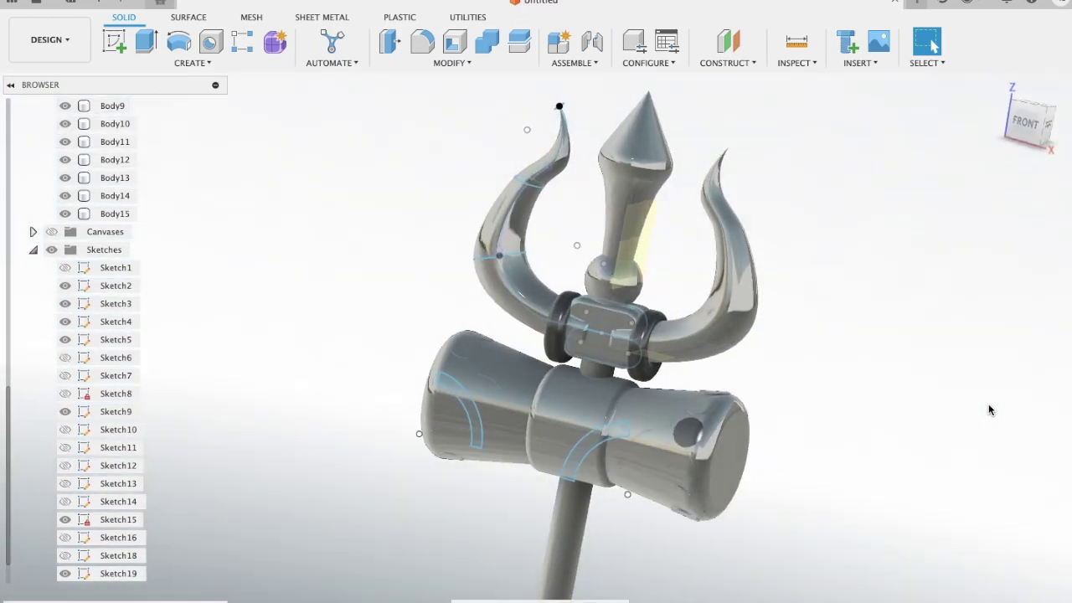
# - Hide all sketches and set Appearance to apply Aluminum – Anodized Glossy (Red) to faces
pyautogui.click(52, 250)
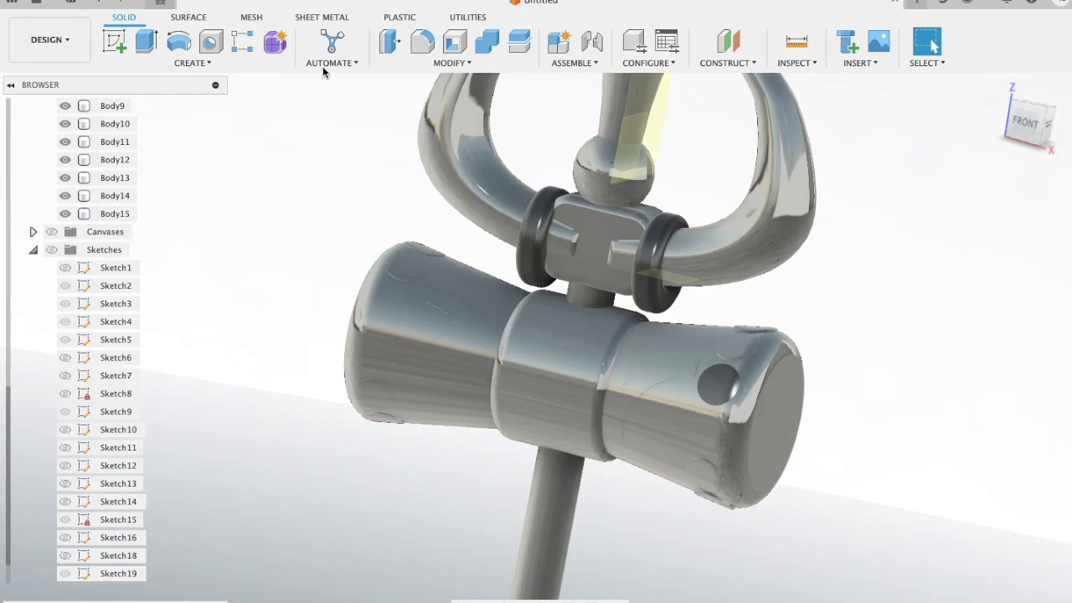
pyautogui.click(423, 61)
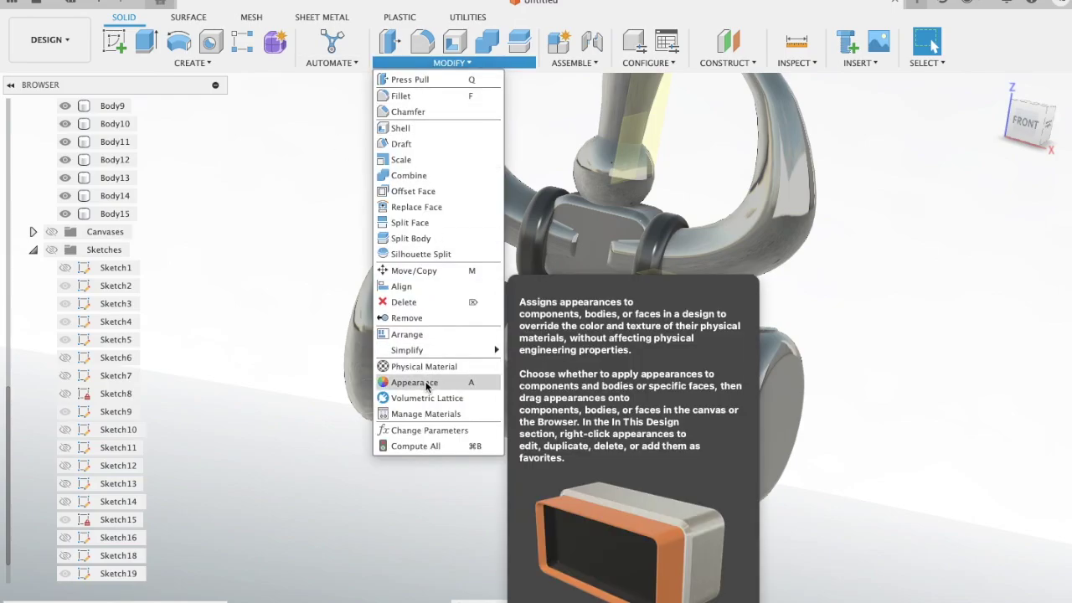
pyautogui.click(426, 384)
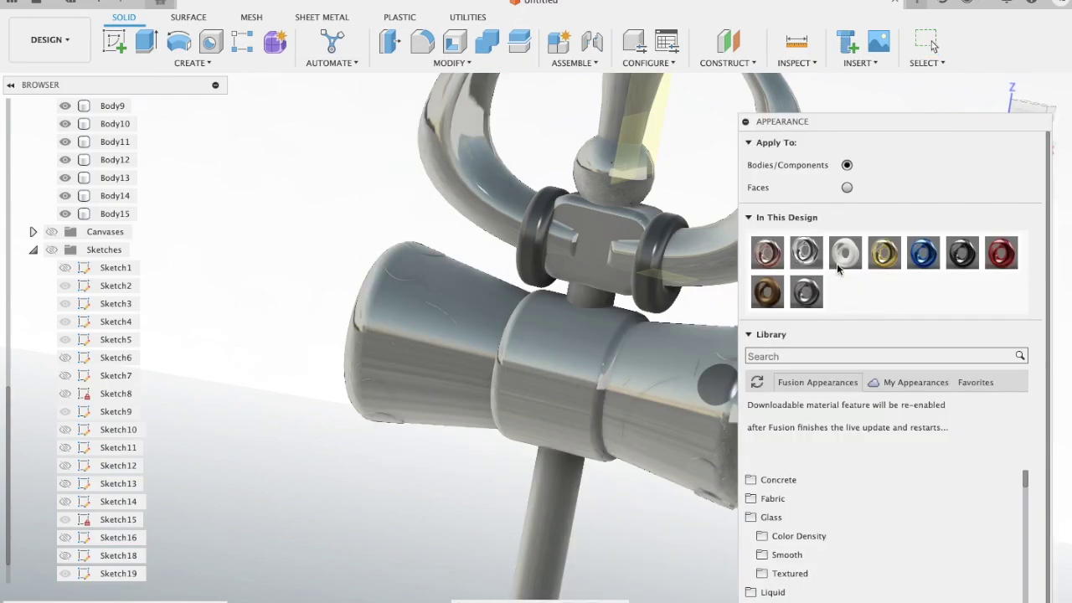
pyautogui.click(814, 534)
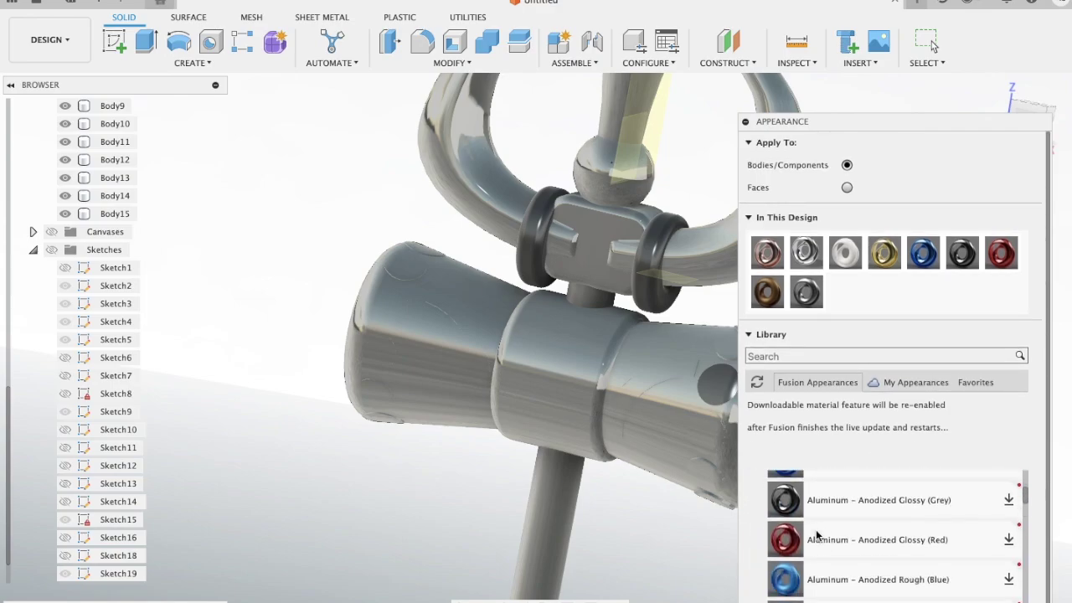
pyautogui.moveTo(791, 499); pyautogui.dragTo(719, 424)
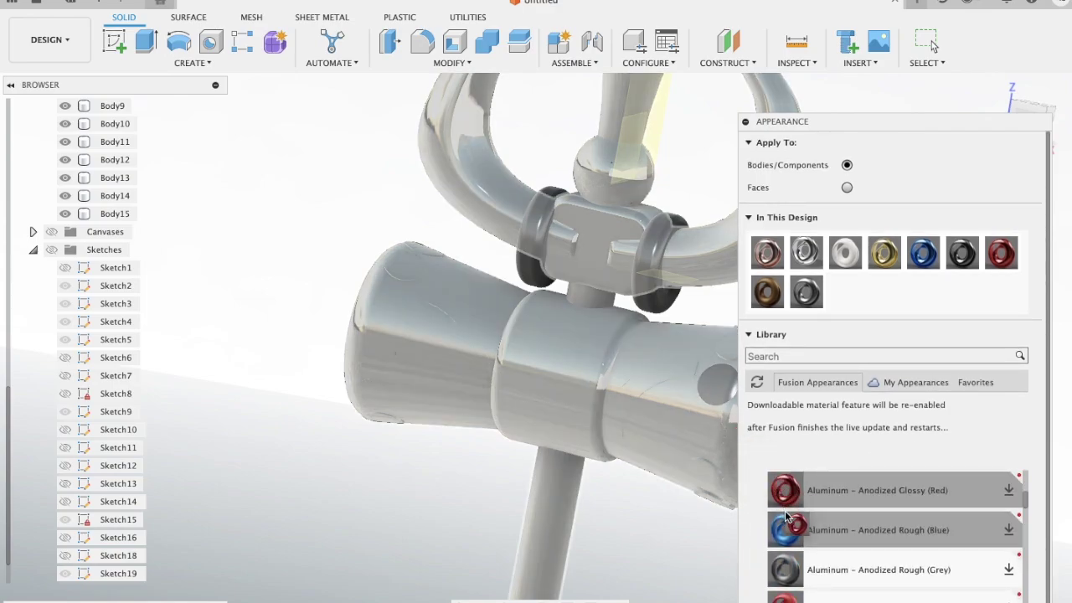
pyautogui.click(847, 188)
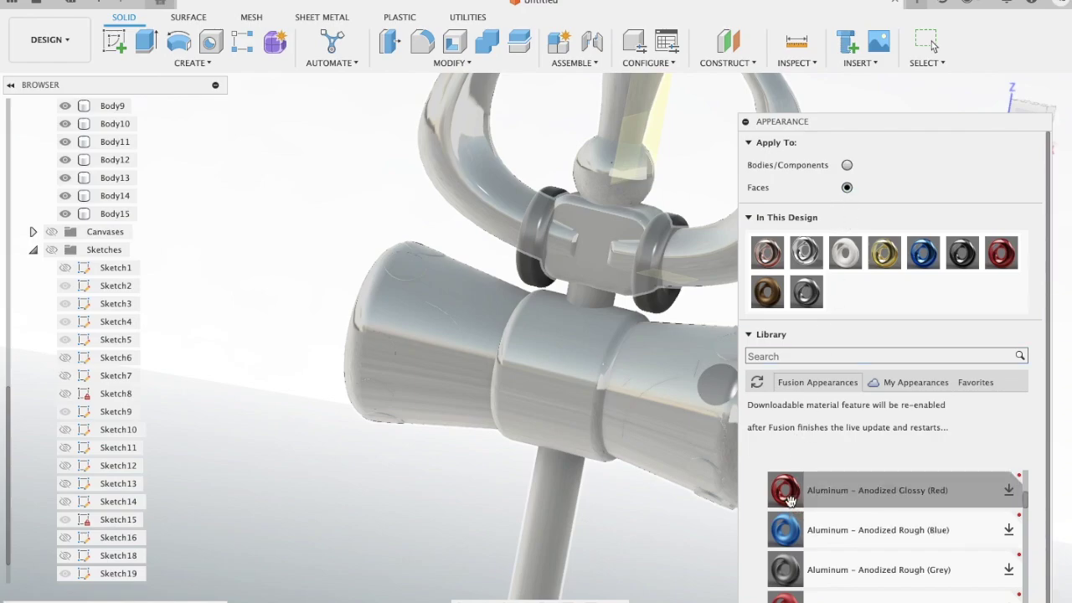
# - Paint the small round face and the drum-end round face glossy red
pyautogui.moveTo(765, 475); pyautogui.dragTo(717, 391)
pyautogui.moveTo(669, 438)
pyautogui.keyDown('shift'); pyautogui.mouseDown(button='middle')
pyautogui.moveTo(730, 256)
pyautogui.moveTo(741, 285)
pyautogui.mouseUp(button='middle'); pyautogui.keyUp('shift')
pyautogui.moveTo(737, 451); pyautogui.dragTo(654, 383)
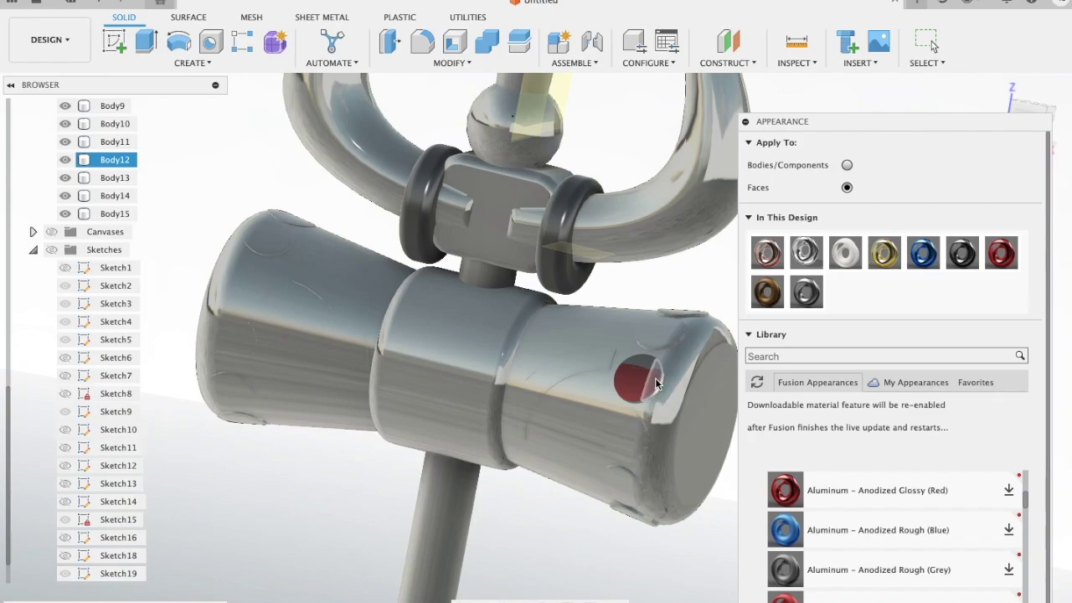
pyautogui.moveTo(655, 382); pyautogui.dragTo(655, 379)
pyautogui.moveTo(744, 467); pyautogui.dragTo(644, 358)
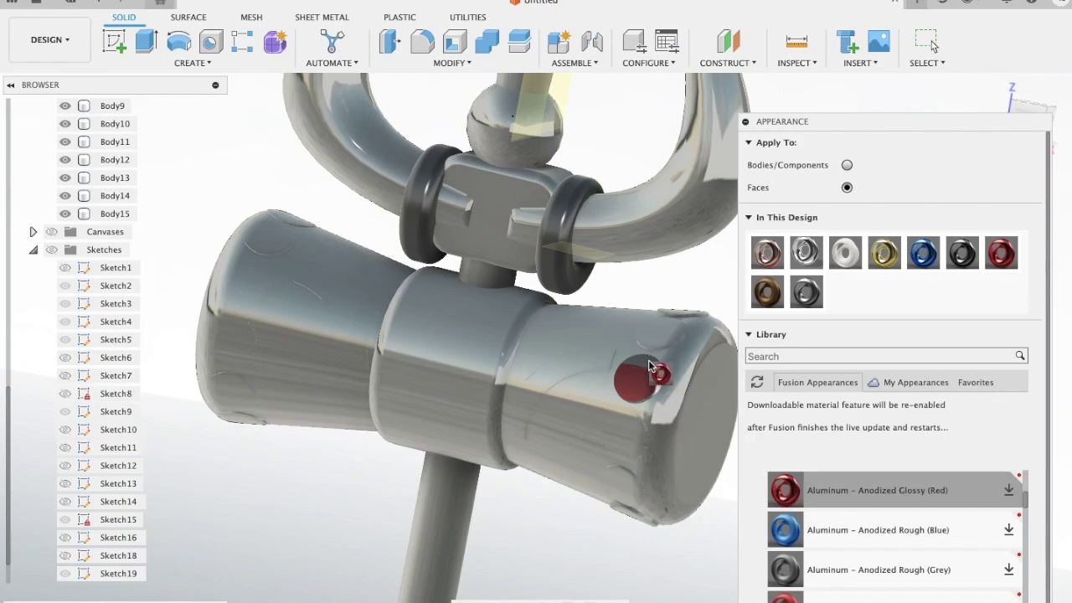
pyautogui.moveTo(644, 357); pyautogui.dragTo(644, 358)
pyautogui.moveTo(793, 492)
pyautogui.mouseDown()
pyautogui.moveTo(645, 368)
pyautogui.moveTo(630, 442)
pyautogui.moveTo(622, 433)
pyautogui.mouseUp()
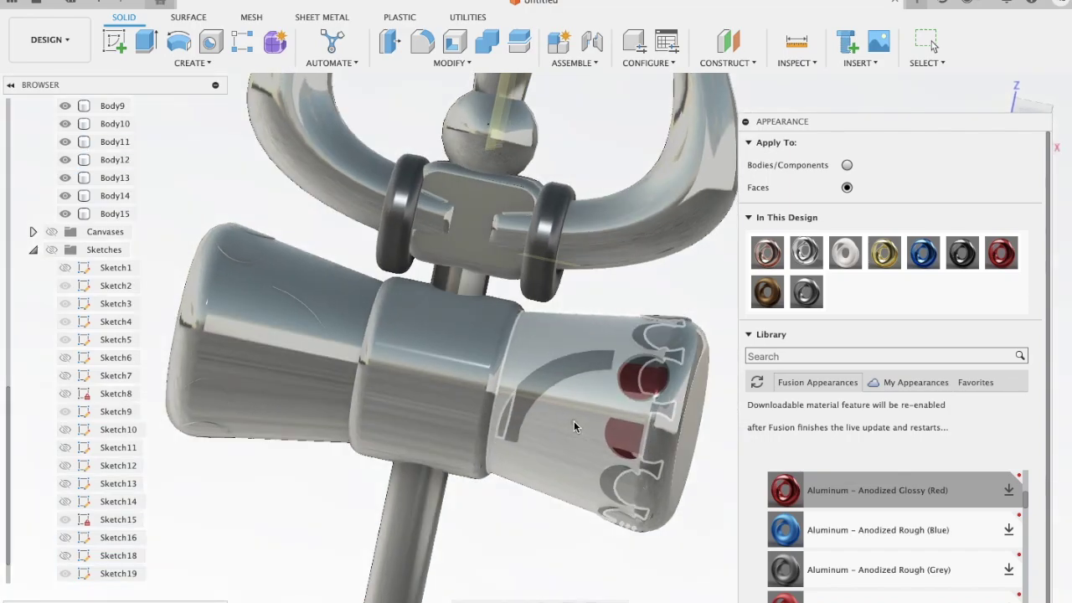
pyautogui.keyDown('shift'); pyautogui.moveTo(573, 420); pyautogui.dragTo(650, 430, button='middle'); pyautogui.keyUp('shift')
# - Paint the lower round face and the sliver beside it glossy red, then close Appearance
pyautogui.moveTo(784, 488); pyautogui.dragTo(632, 417)
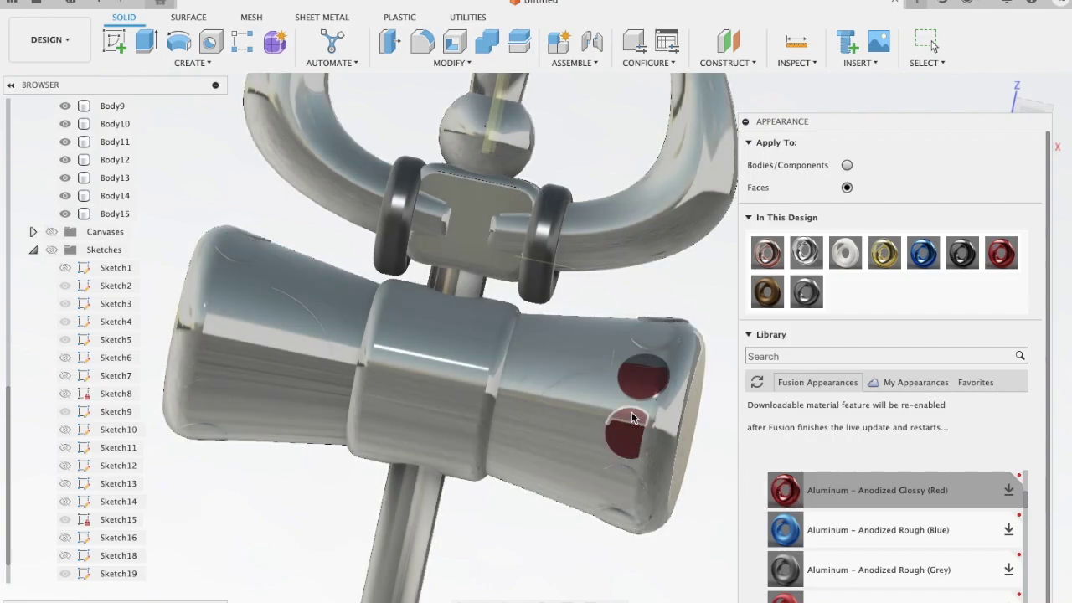
pyautogui.scroll(5, 631, 412)
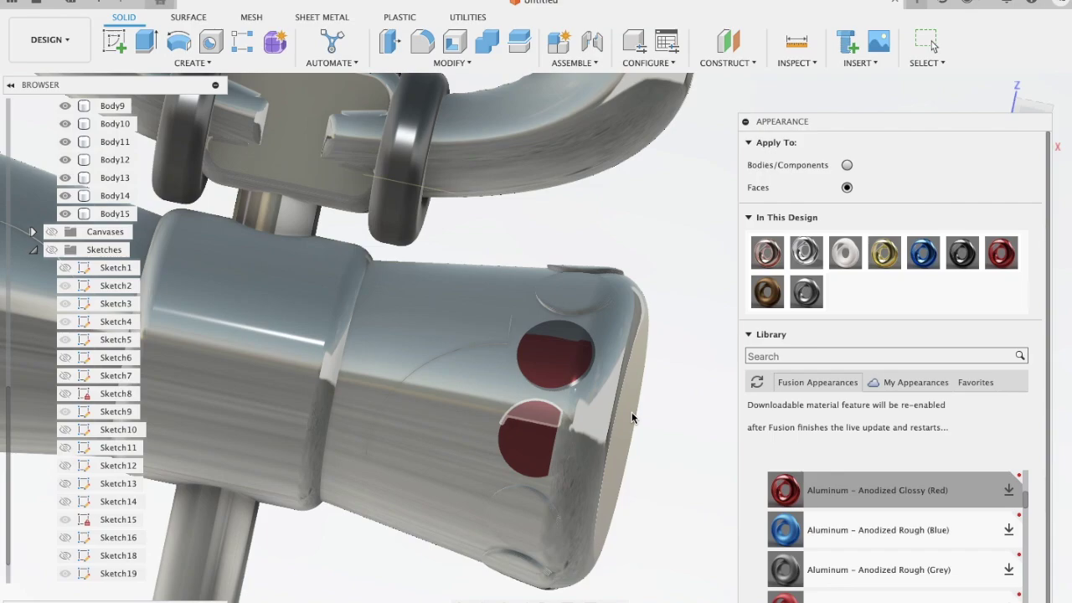
pyautogui.moveTo(771, 487); pyautogui.dragTo(563, 451)
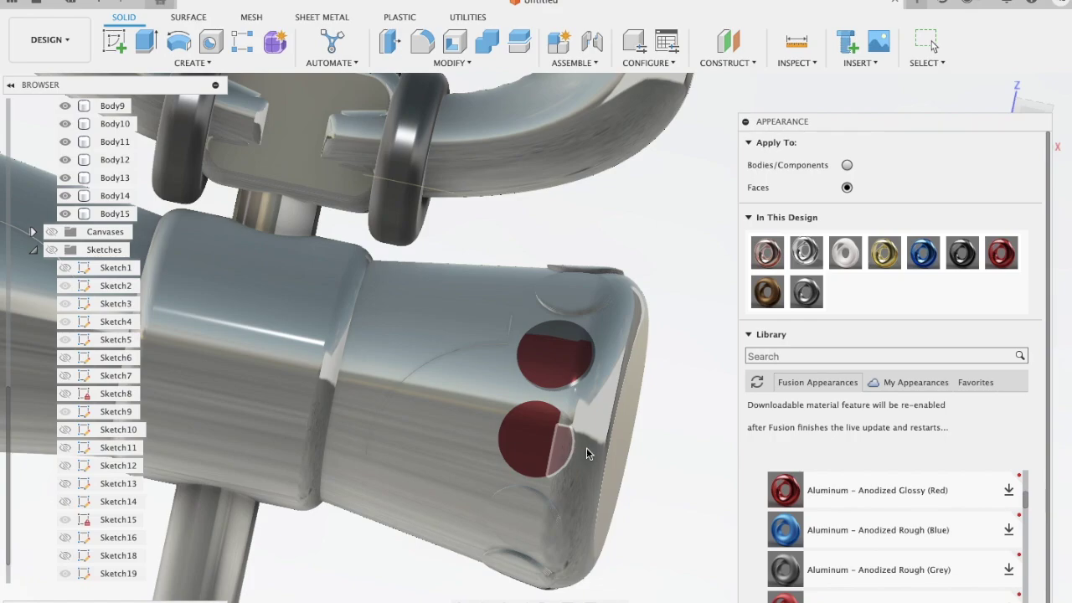
pyautogui.moveTo(787, 493); pyautogui.dragTo(565, 426)
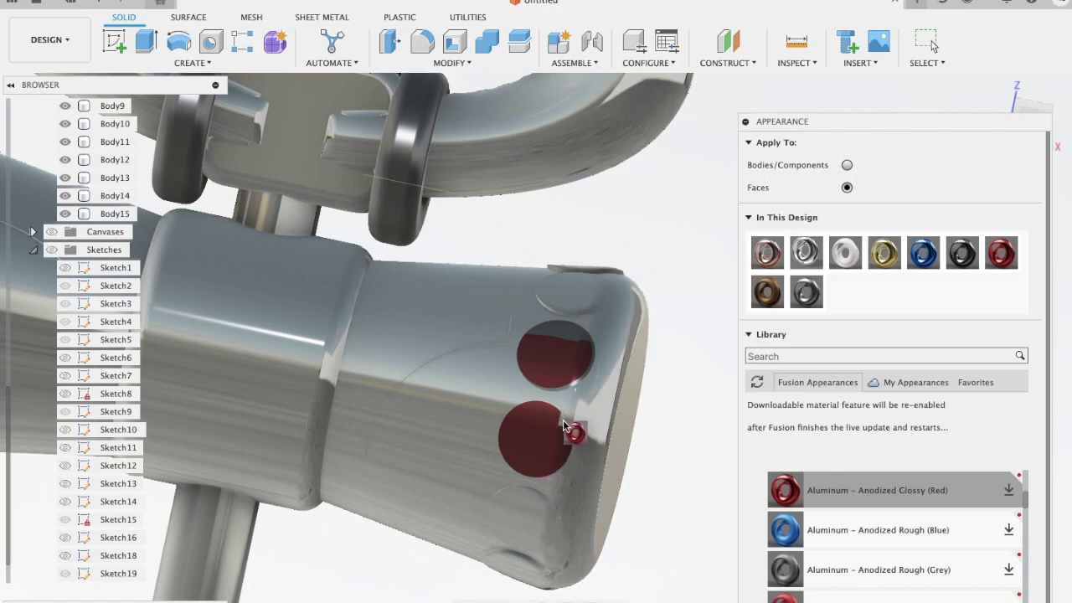
pyautogui.moveTo(561, 425)
pyautogui.mouseDown()
pyautogui.moveTo(561, 456)
pyautogui.moveTo(564, 426)
pyautogui.mouseUp()
pyautogui.moveTo(565, 425); pyautogui.dragTo(564, 423)
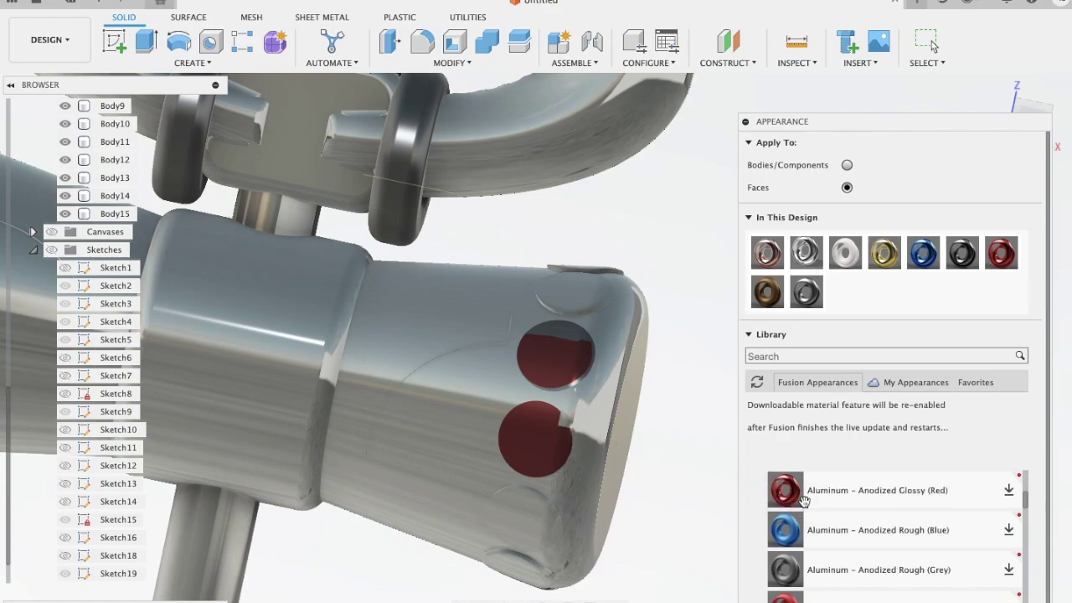
pyautogui.moveTo(785, 489); pyautogui.dragTo(563, 417)
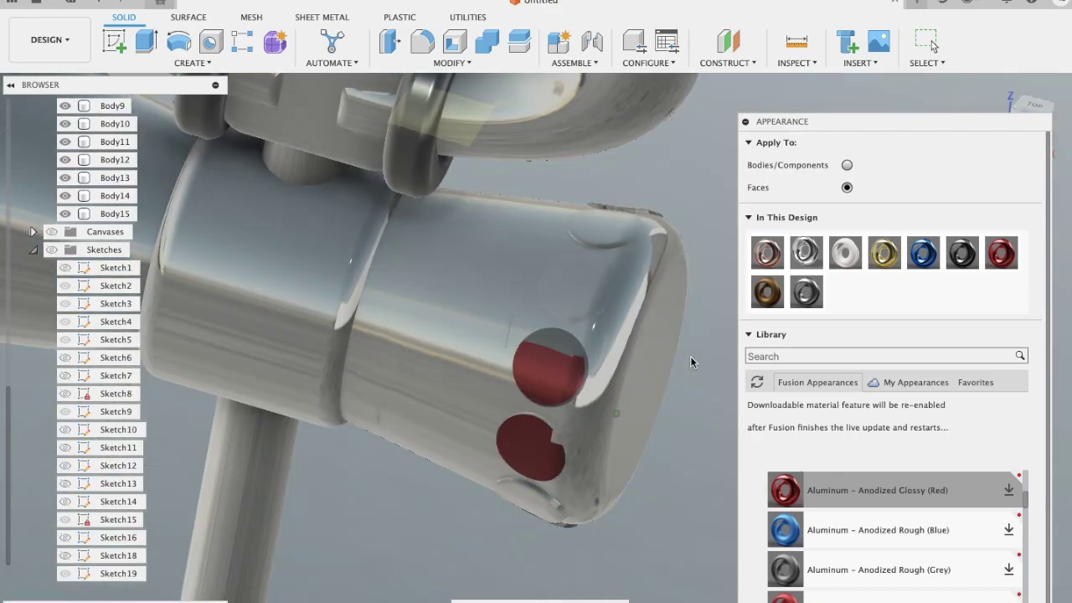
pyautogui.moveTo(785, 489)
pyautogui.mouseDown()
pyautogui.moveTo(708, 462)
pyautogui.moveTo(562, 353)
pyautogui.mouseUp()
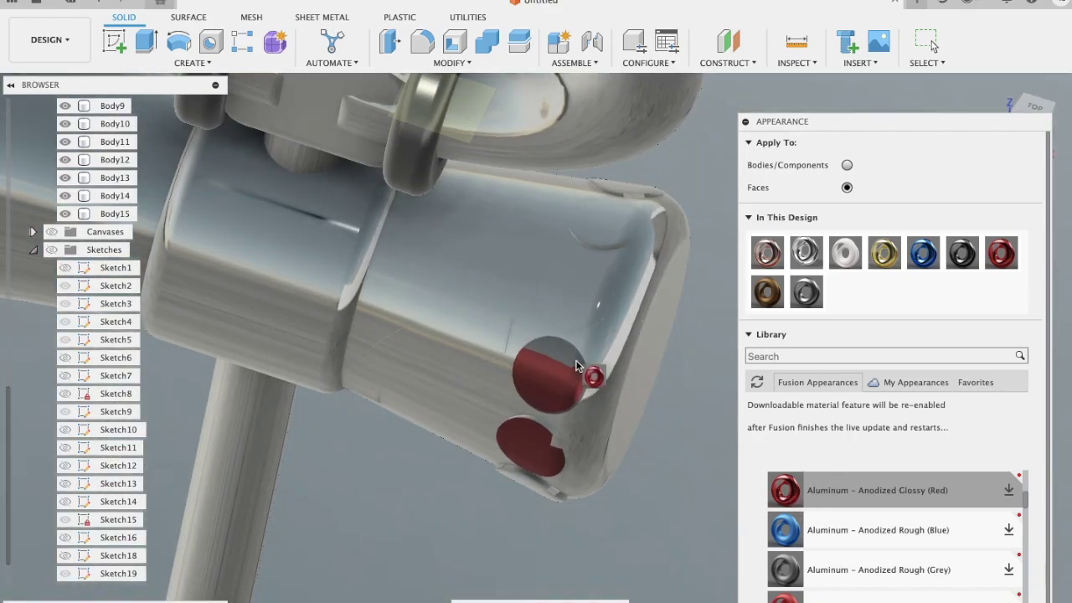
pyautogui.moveTo(785, 490)
pyautogui.mouseDown()
pyautogui.moveTo(580, 364)
pyautogui.moveTo(803, 510)
pyautogui.mouseUp()
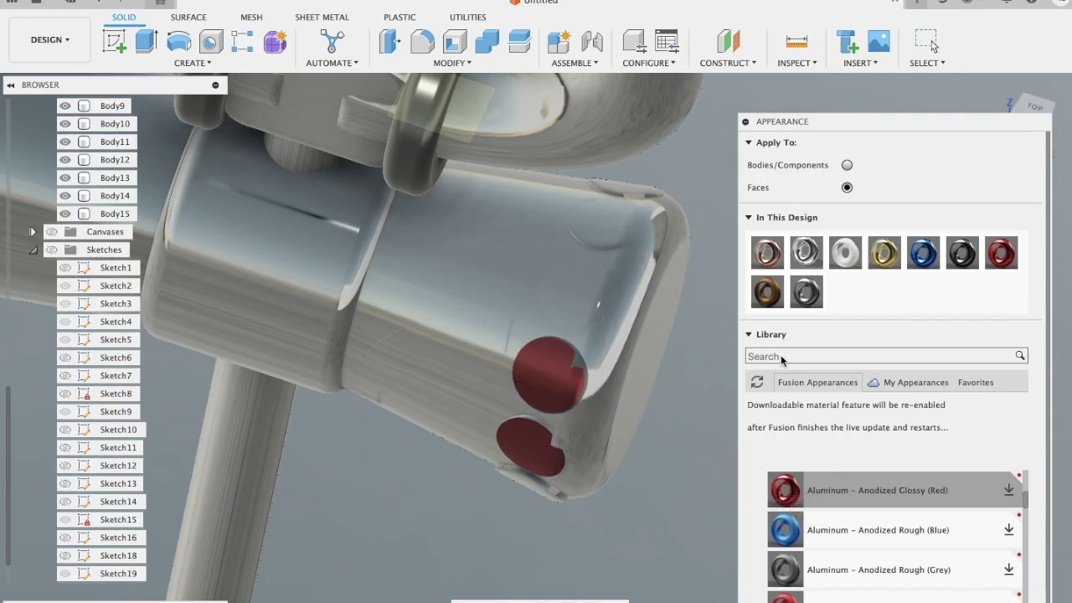
pyautogui.moveTo(921, 125); pyautogui.dragTo(908, 55)
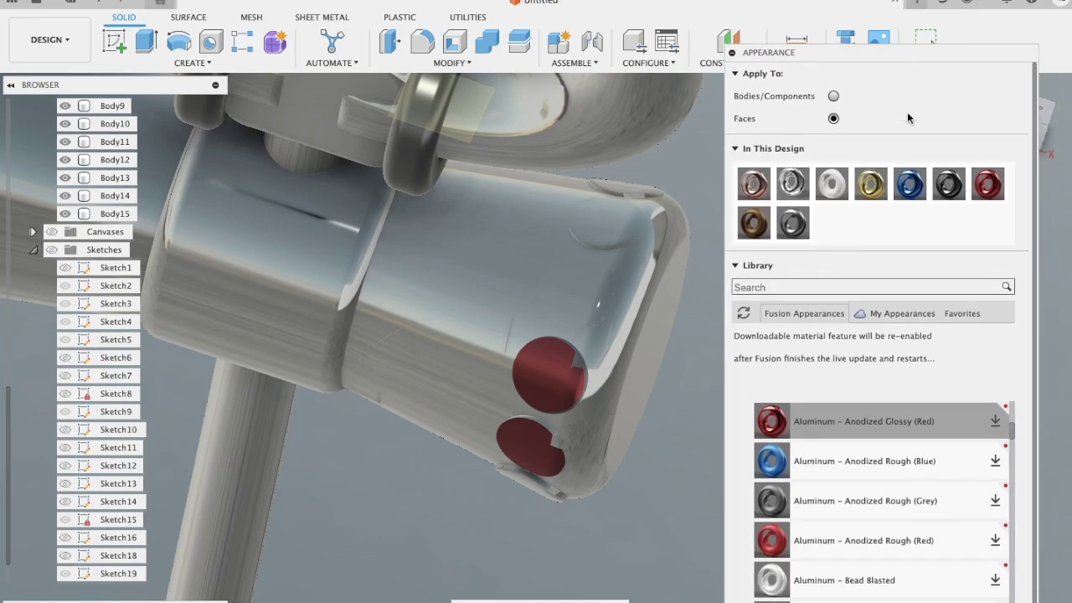
pyautogui.press('Escape')
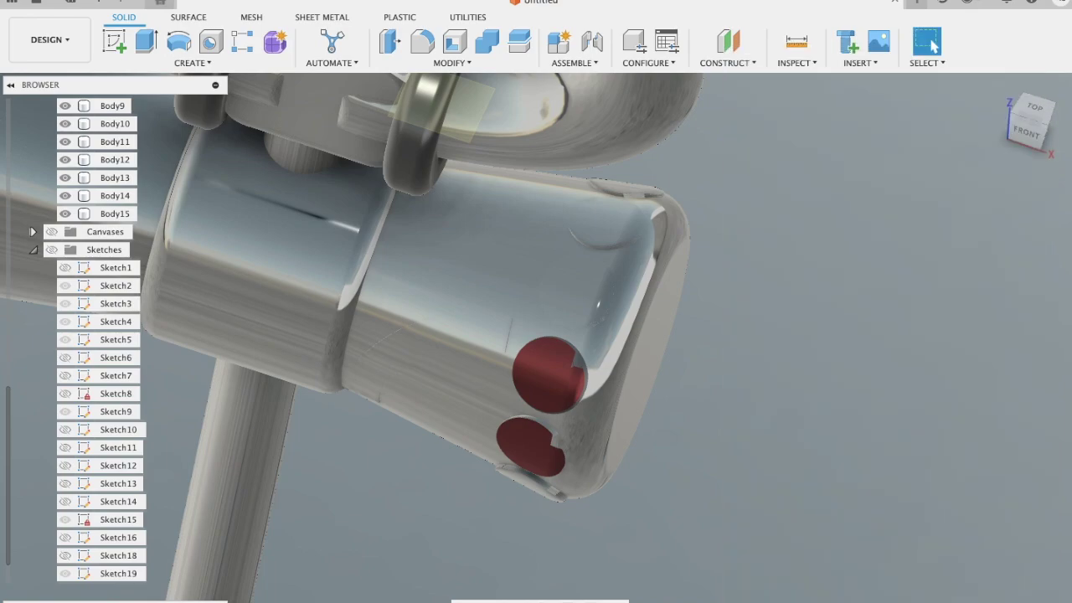
# - Pattern the red round face and sliver circularly around the drum's circular edge
pyautogui.click(191, 63)
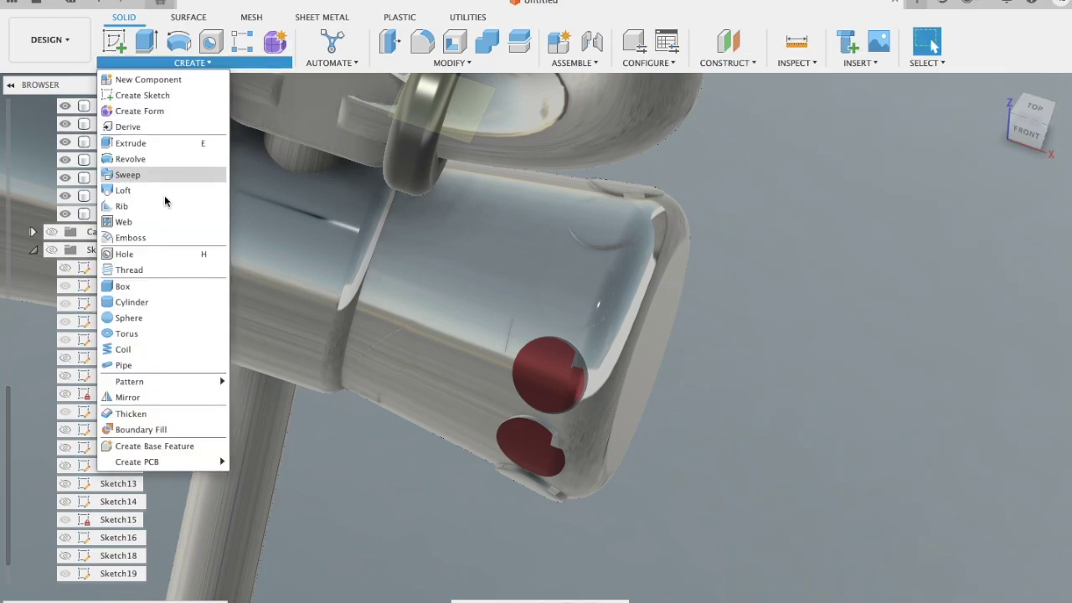
pyautogui.moveTo(130, 381)
pyautogui.click(277, 398)
pyautogui.click(554, 382)
pyautogui.click(577, 384)
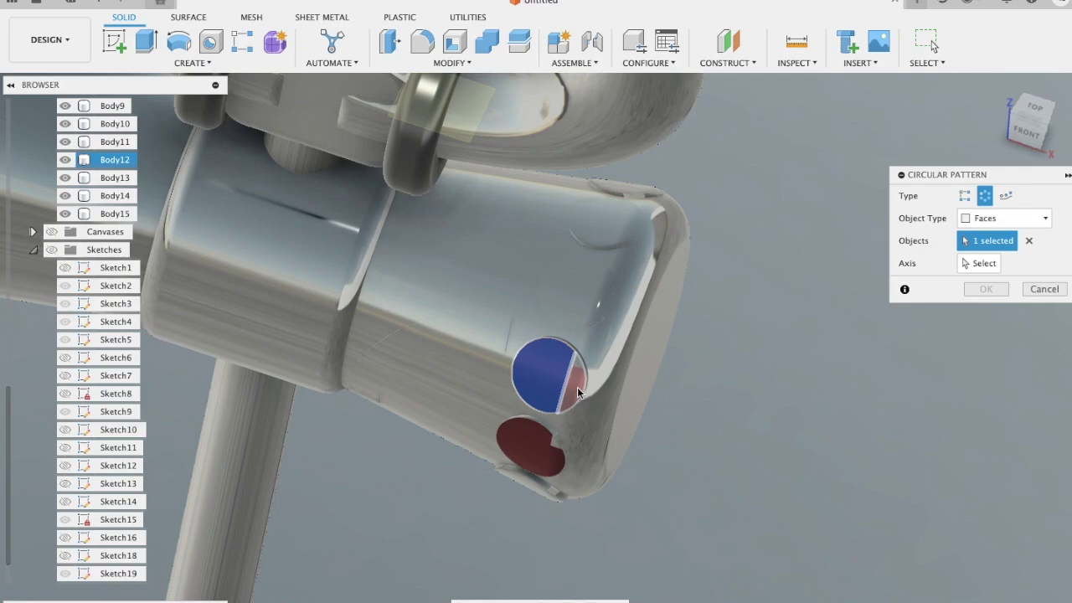
pyautogui.click(994, 266)
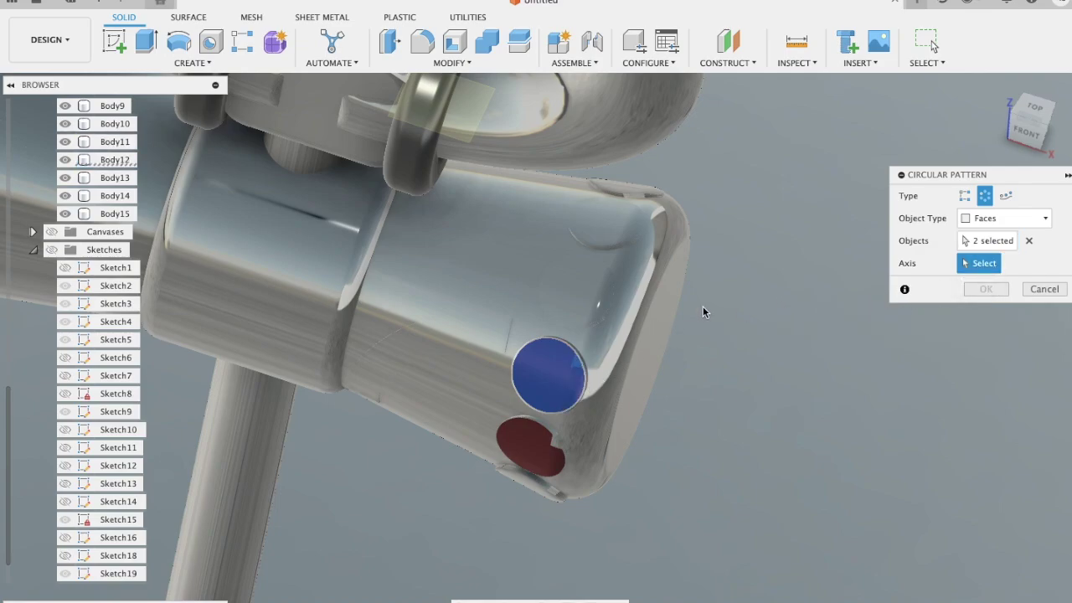
pyautogui.keyDown('shift'); pyautogui.moveTo(747, 288); pyautogui.dragTo(748, 293, button='middle'); pyautogui.keyUp('shift')
pyautogui.moveTo(669, 274)
pyautogui.keyDown('shift'); pyautogui.mouseDown(button='middle')
pyautogui.moveTo(788, 184)
pyautogui.moveTo(700, 326)
pyautogui.mouseUp(button='middle'); pyautogui.keyUp('shift')
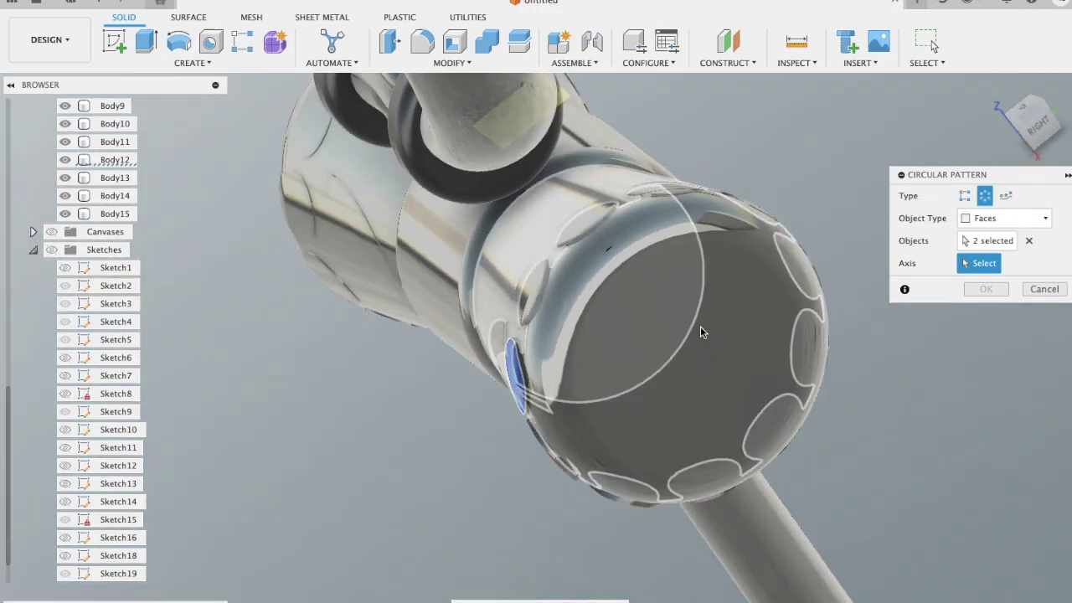
pyautogui.click(683, 354)
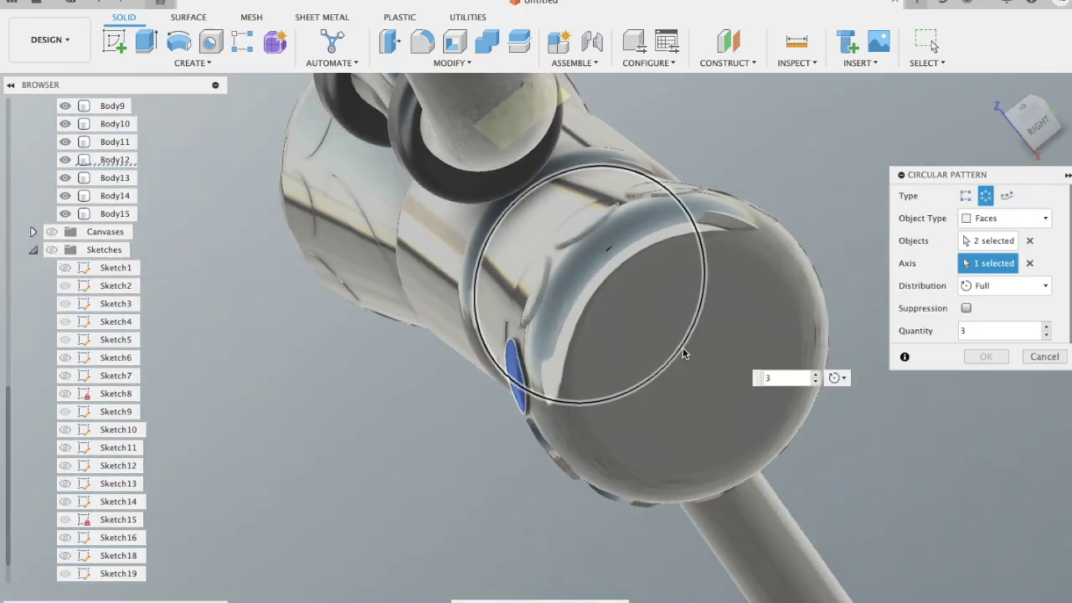
# - Raise the circular pattern quantity to 11 and confirm it
pyautogui.click(1046, 328)
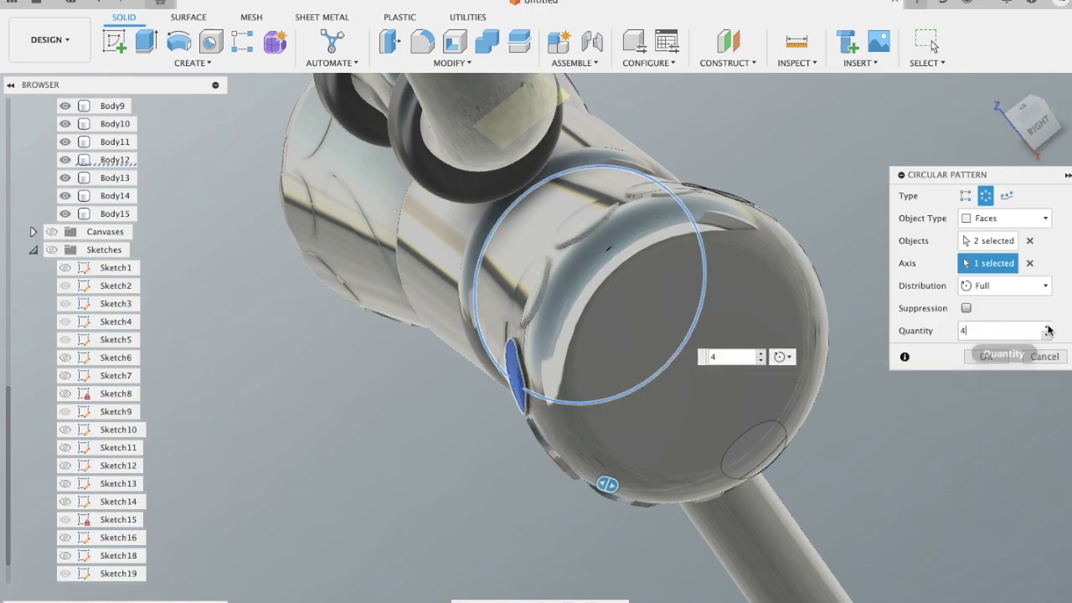
pyautogui.click(1047, 328)
pyautogui.click(1047, 328)
pyautogui.click(1047, 329)
pyautogui.click(1047, 328)
pyautogui.click(1046, 328)
pyautogui.click(1047, 328)
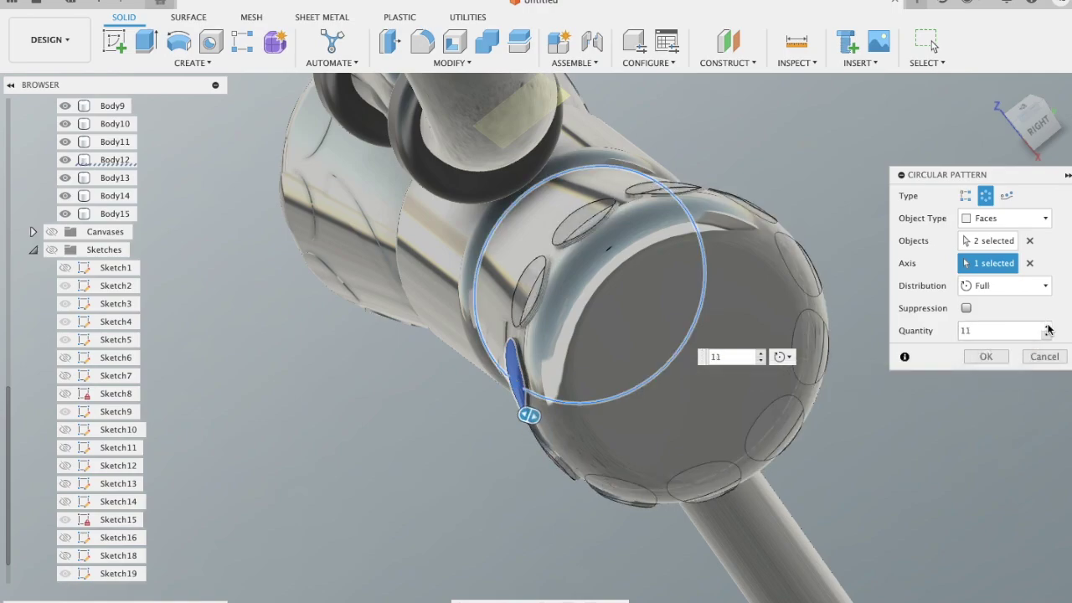
pyautogui.click(987, 357)
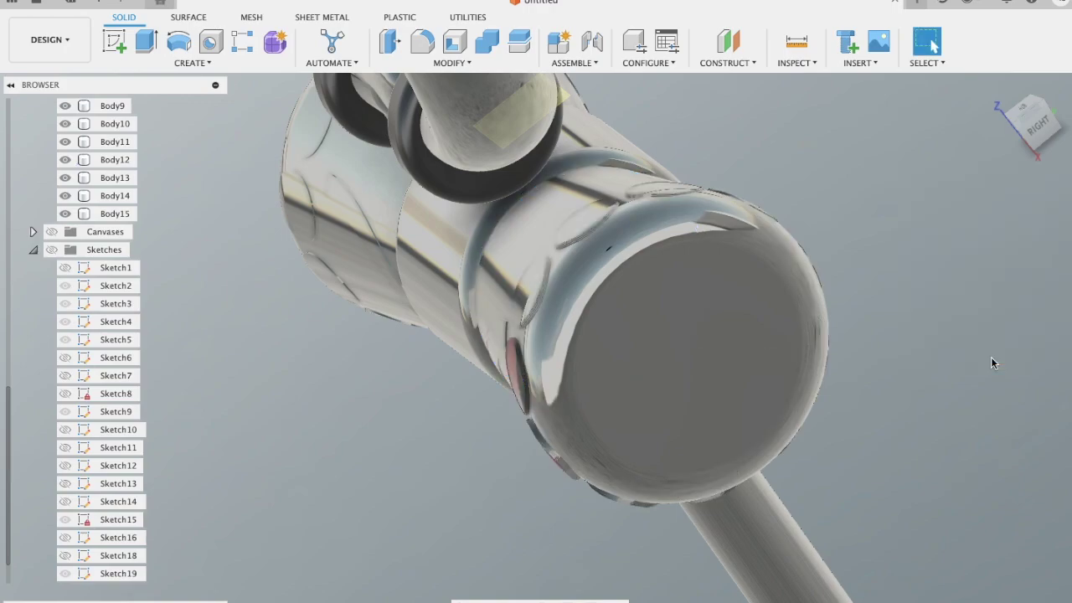
# - Paint a notch face on the drum cap with Aluminum – Anodized Glossy (Red)
pyautogui.keyDown('shift'); pyautogui.hscroll(-10, 991, 362); pyautogui.keyUp('shift')
pyautogui.keyDown('shift'); pyautogui.hscroll(-3, 990, 362); pyautogui.keyUp('shift')
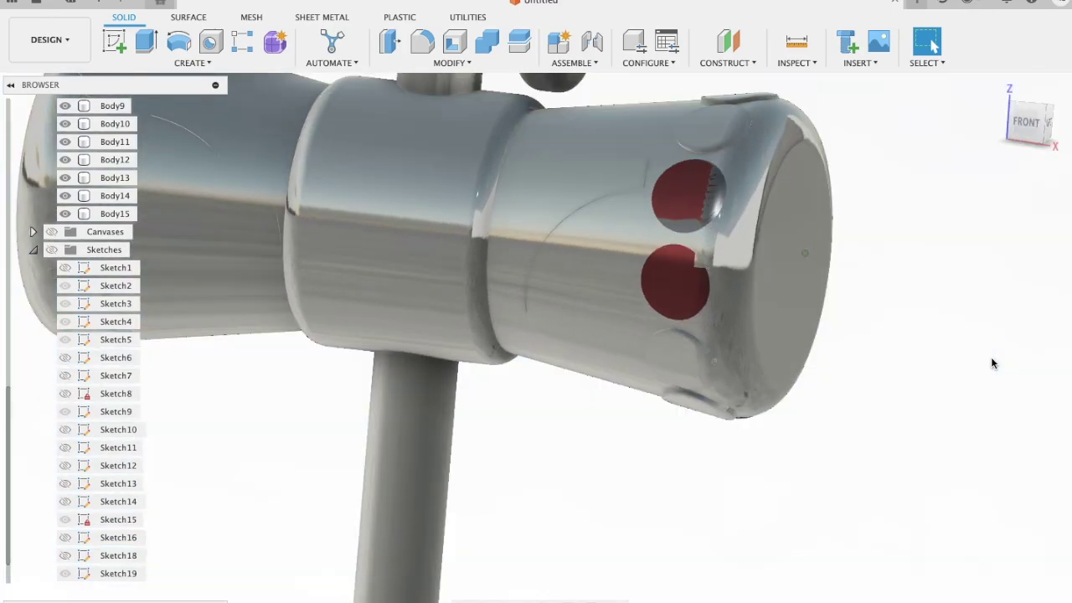
pyautogui.keyDown('shift'); pyautogui.hscroll(-3, 991, 363); pyautogui.keyUp('shift')
pyautogui.keyDown('shift'); pyautogui.hscroll(-2, 991, 363); pyautogui.keyUp('shift')
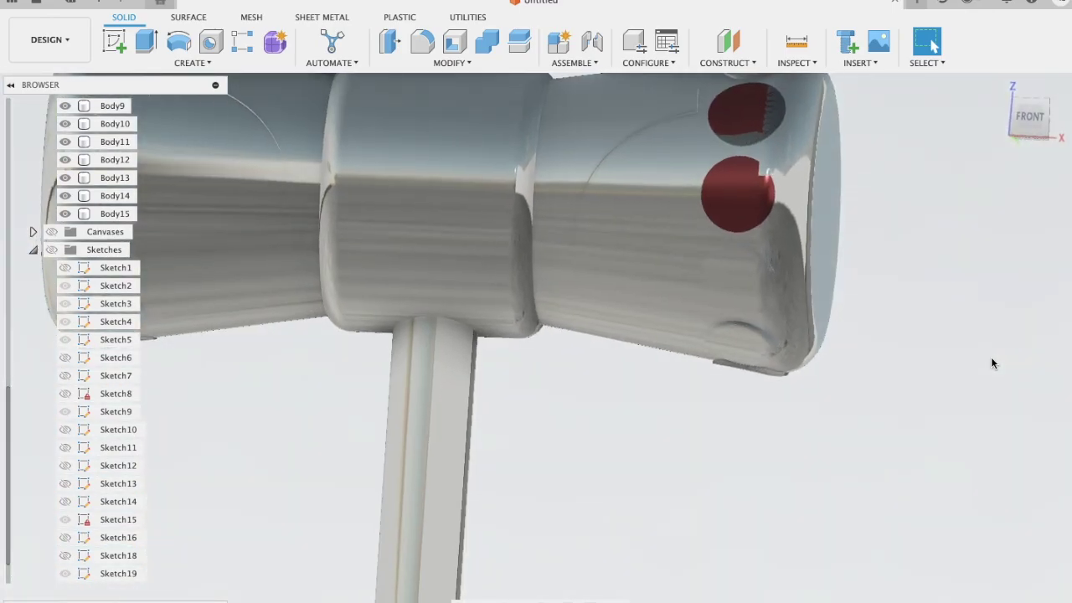
pyautogui.scroll(-2, 991, 363)
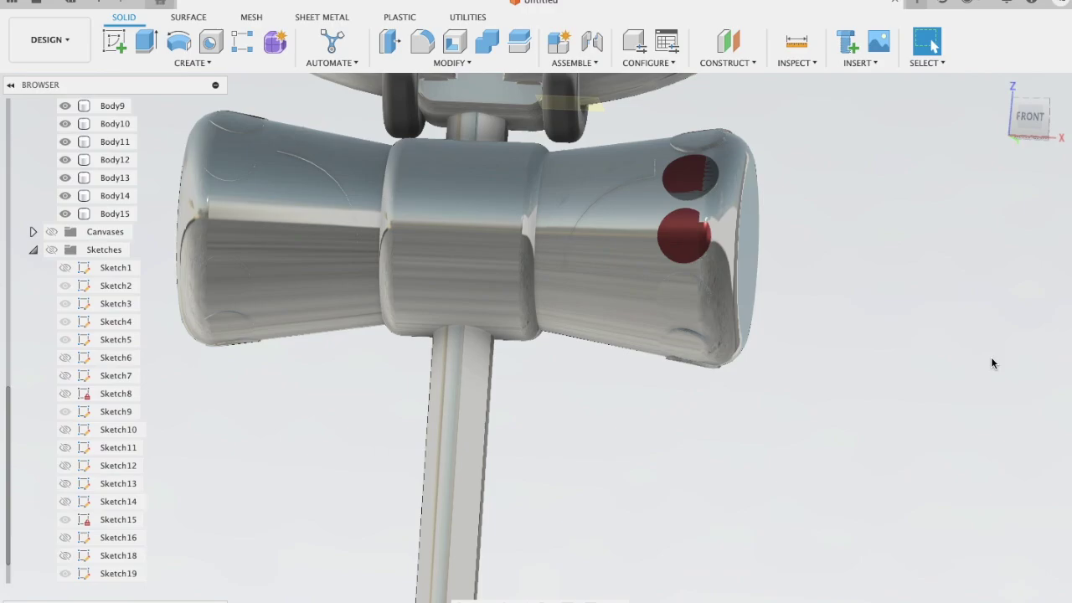
pyautogui.click(192, 63)
pyautogui.moveTo(129, 270)
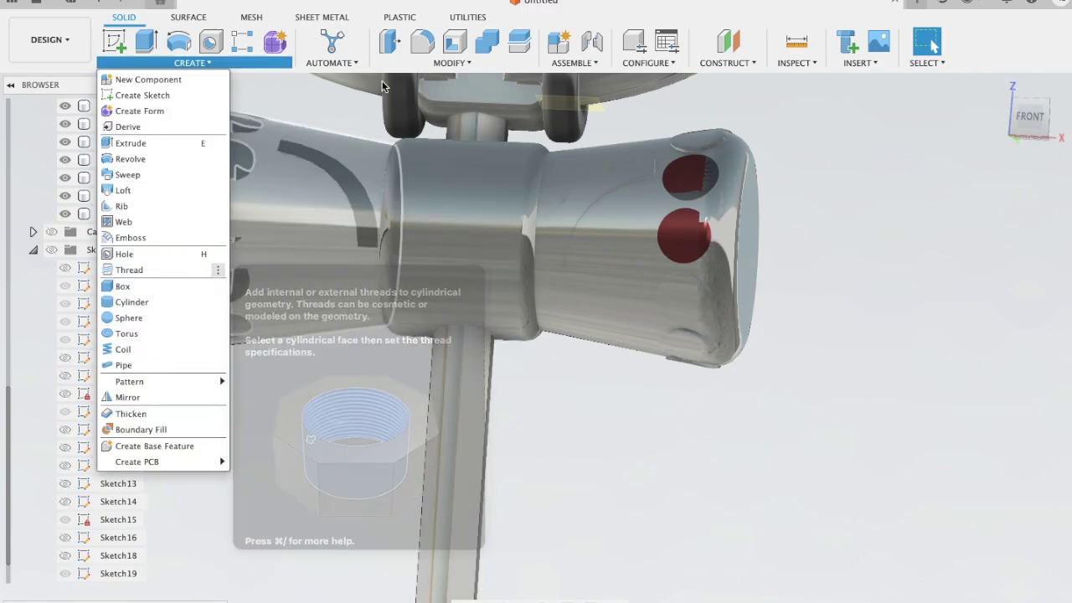
pyautogui.click(451, 63)
pyautogui.click(419, 382)
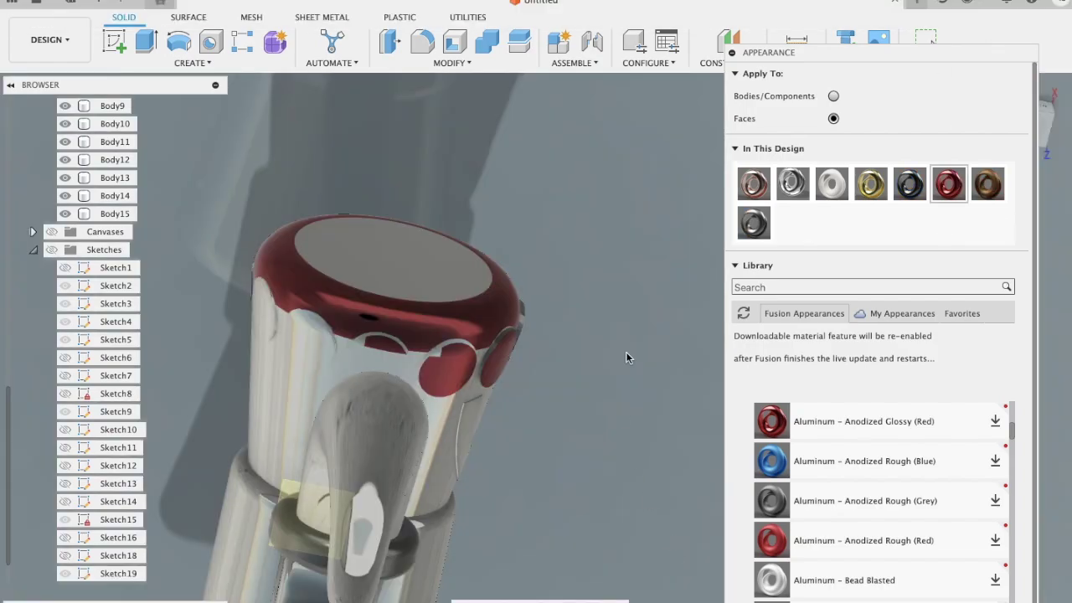
pyautogui.scroll(5, 466, 368)
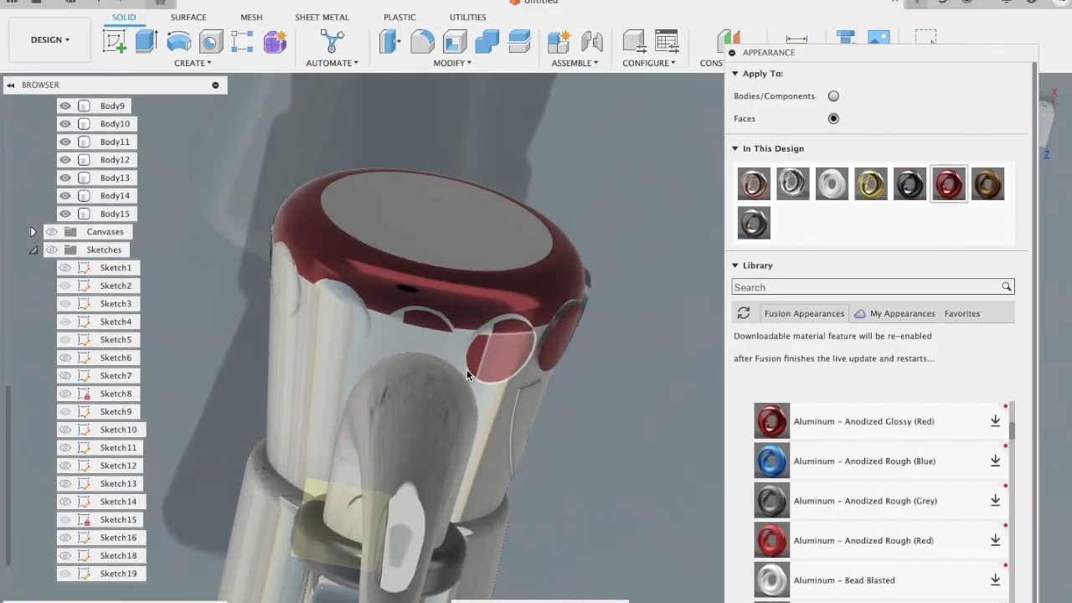
pyautogui.moveTo(949, 183)
pyautogui.mouseDown()
pyautogui.moveTo(332, 340)
pyautogui.moveTo(296, 318)
pyautogui.mouseUp()
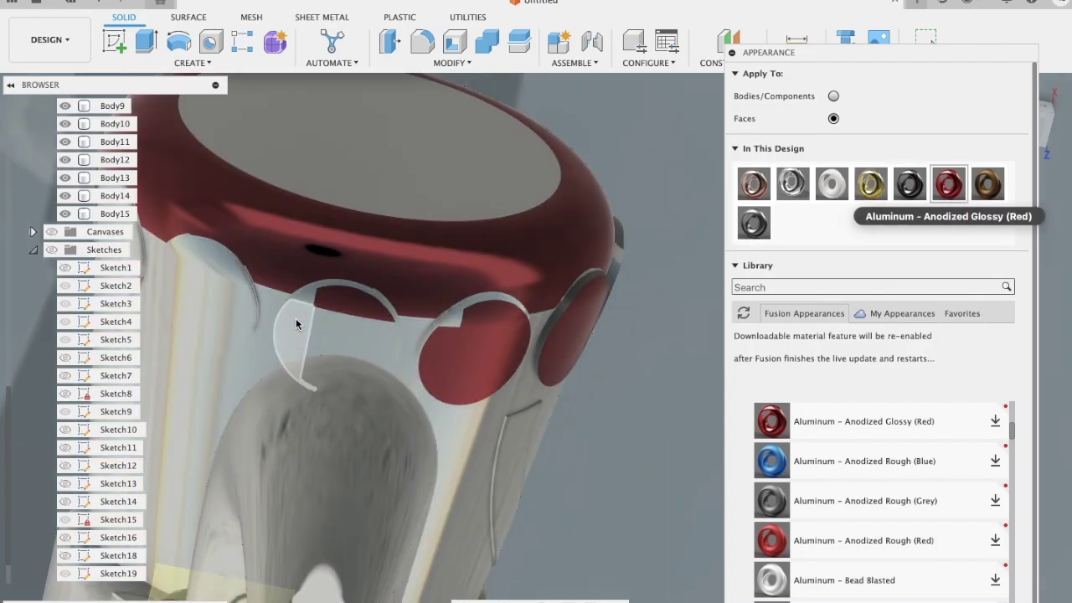
# - Paint the cap top and several more notch faces glossy red
pyautogui.scroll(5, 296, 318)
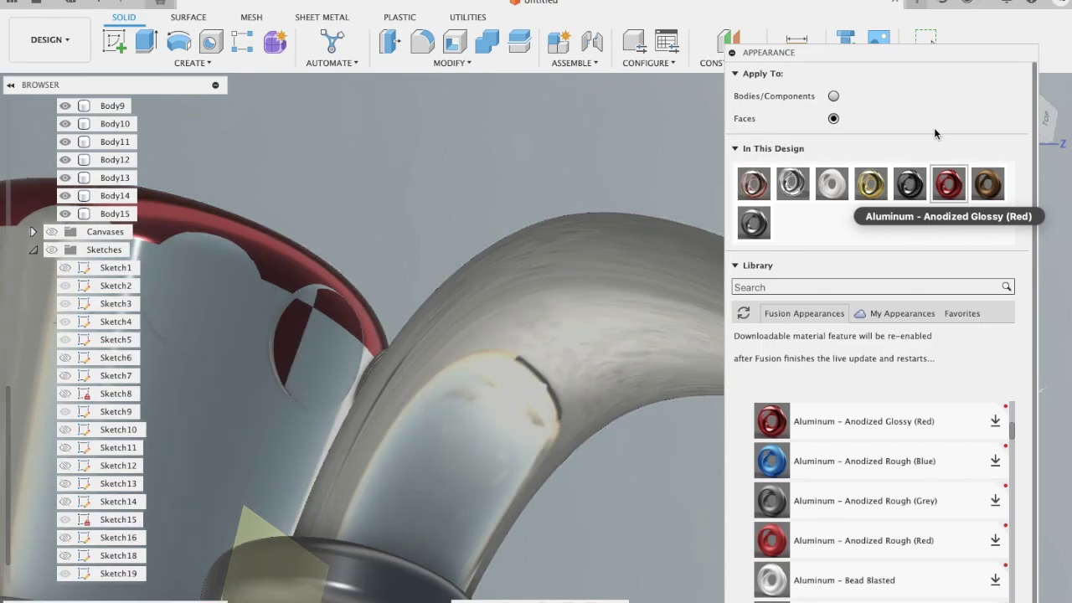
pyautogui.moveTo(949, 184)
pyautogui.mouseDown()
pyautogui.moveTo(501, 277)
pyautogui.moveTo(330, 350)
pyautogui.mouseUp()
pyautogui.scroll(-2, 330, 350)
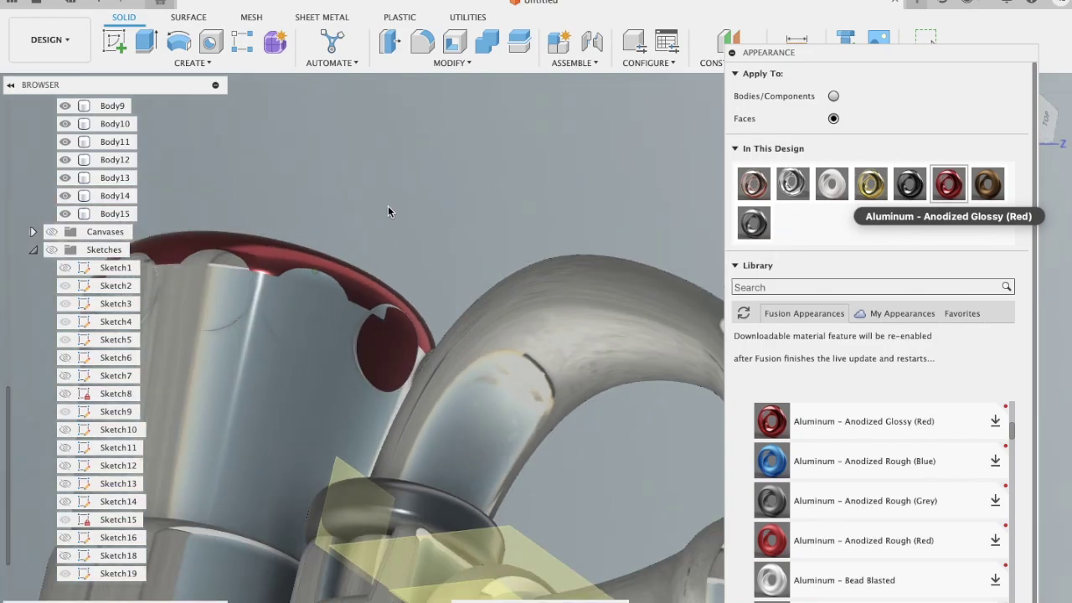
pyautogui.keyDown('shift'); pyautogui.moveTo(388, 206); pyautogui.dragTo(394, 251, button='middle'); pyautogui.keyUp('shift')
pyautogui.moveTo(955, 171); pyautogui.dragTo(312, 329)
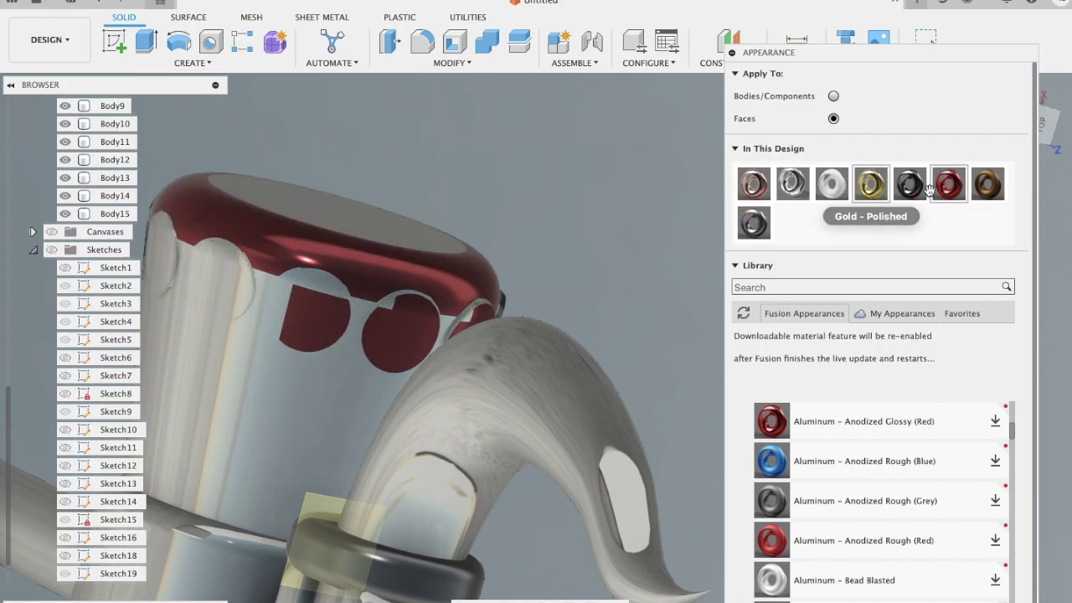
pyautogui.moveTo(949, 183); pyautogui.dragTo(321, 264)
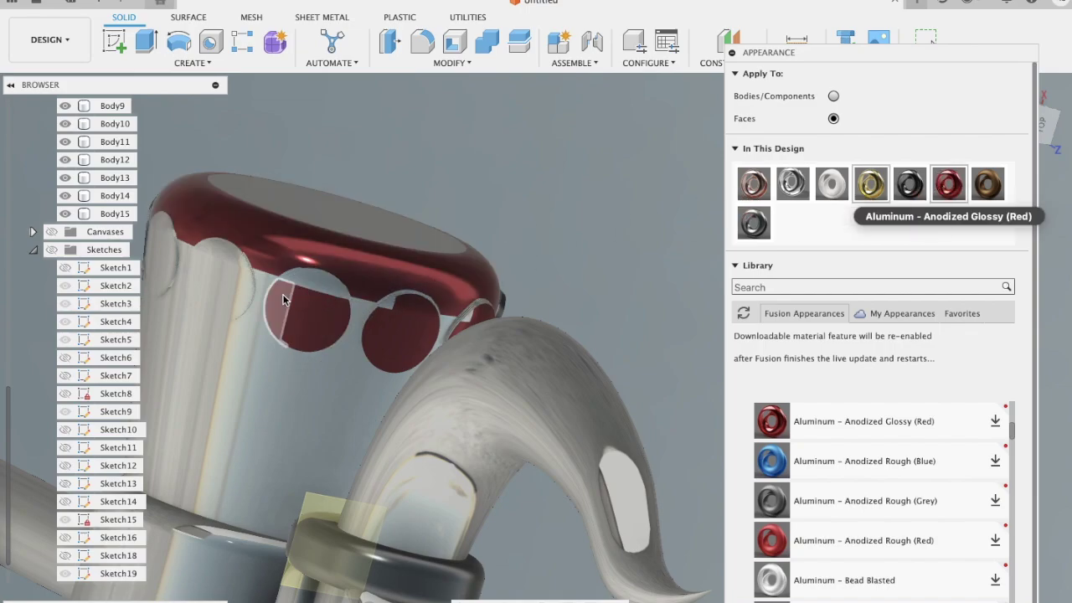
pyautogui.keyDown('shift'); pyautogui.moveTo(377, 218); pyautogui.dragTo(377, 224, button='middle'); pyautogui.keyUp('shift')
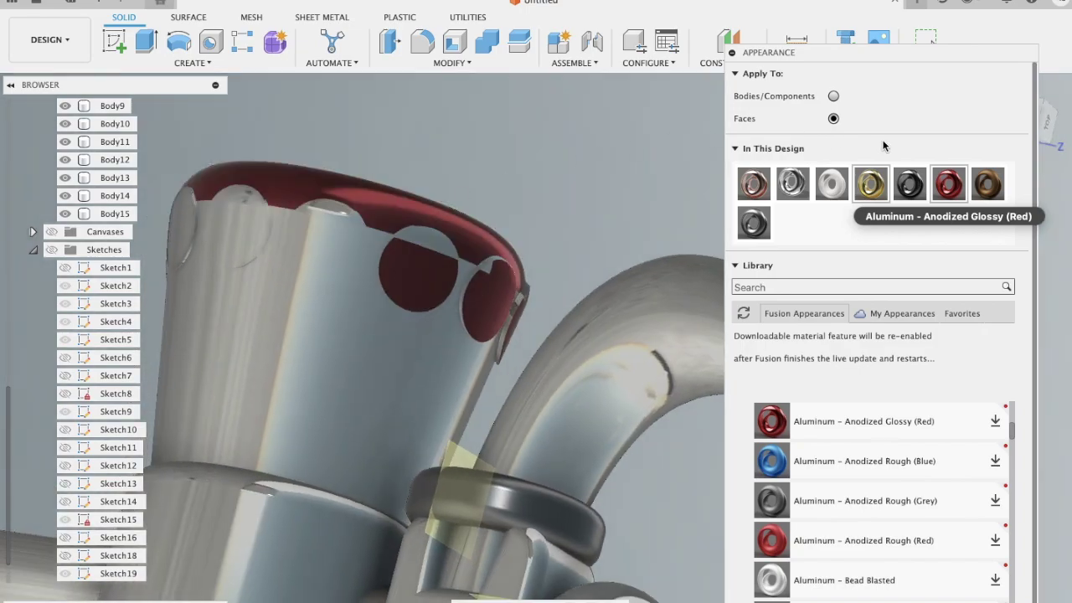
pyautogui.moveTo(949, 184); pyautogui.dragTo(331, 247)
pyautogui.keyDown('shift'); pyautogui.moveTo(330, 247); pyautogui.dragTo(435, 252, button='middle'); pyautogui.keyUp('shift')
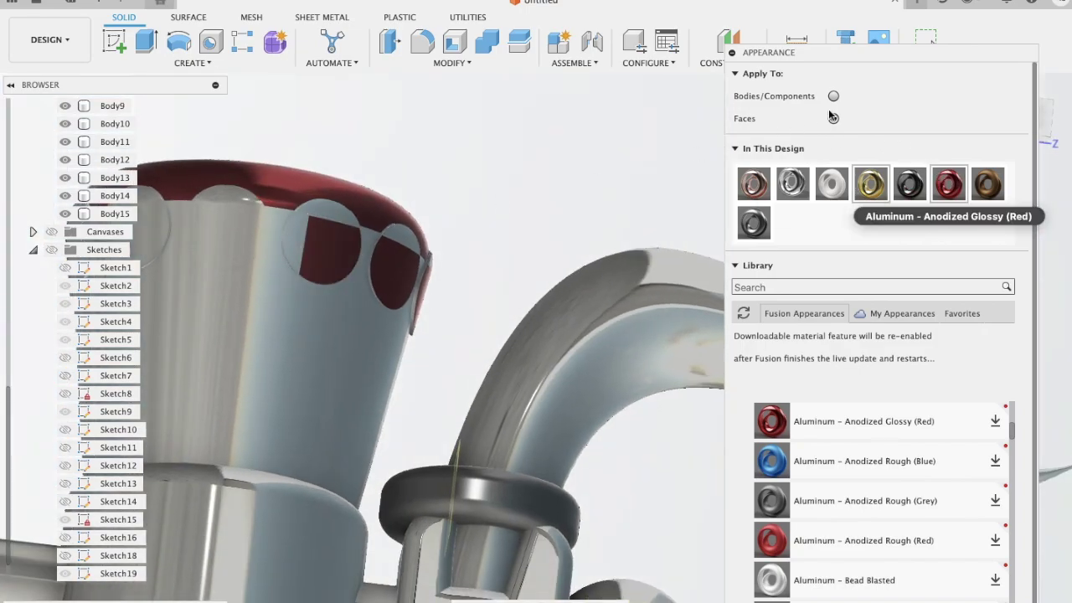
pyautogui.moveTo(949, 190); pyautogui.dragTo(298, 236)
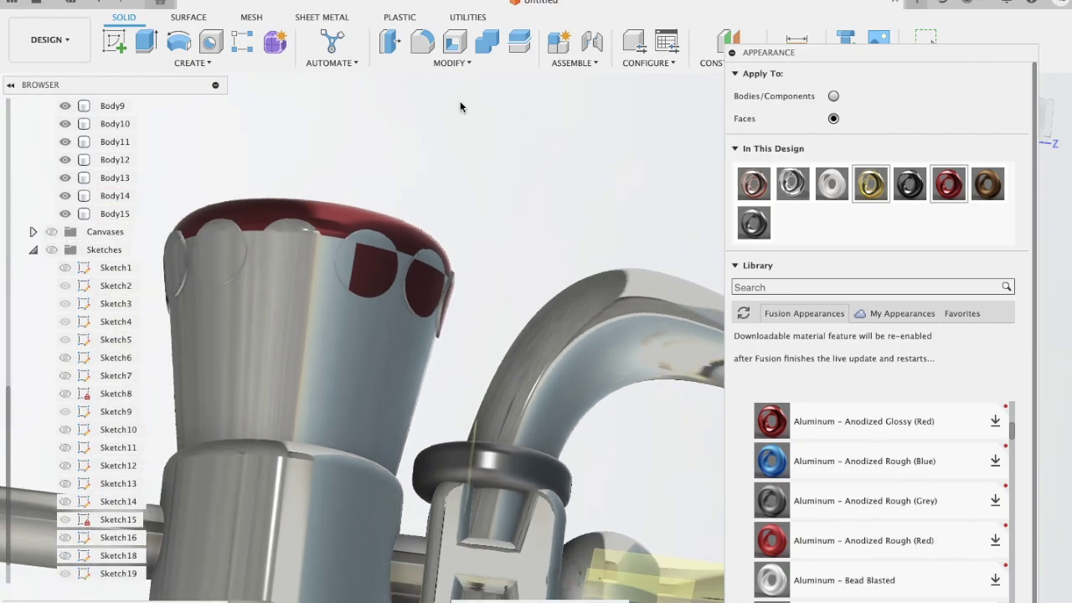
# - Select every face using the glossy red appearance, then close Appearance
pyautogui.scroll(-3, 460, 101)
pyautogui.keyDown('shift'); pyautogui.moveTo(460, 101); pyautogui.dragTo(354, 288, button='middle'); pyautogui.keyUp('shift')
pyautogui.scroll(3, 354, 287)
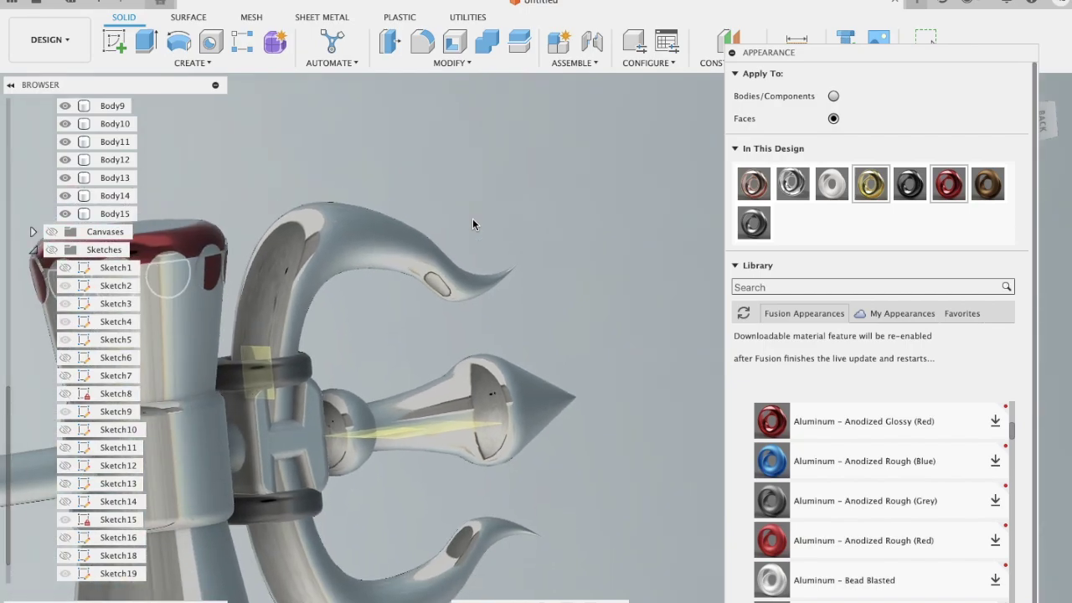
pyautogui.rightClick(947, 183)
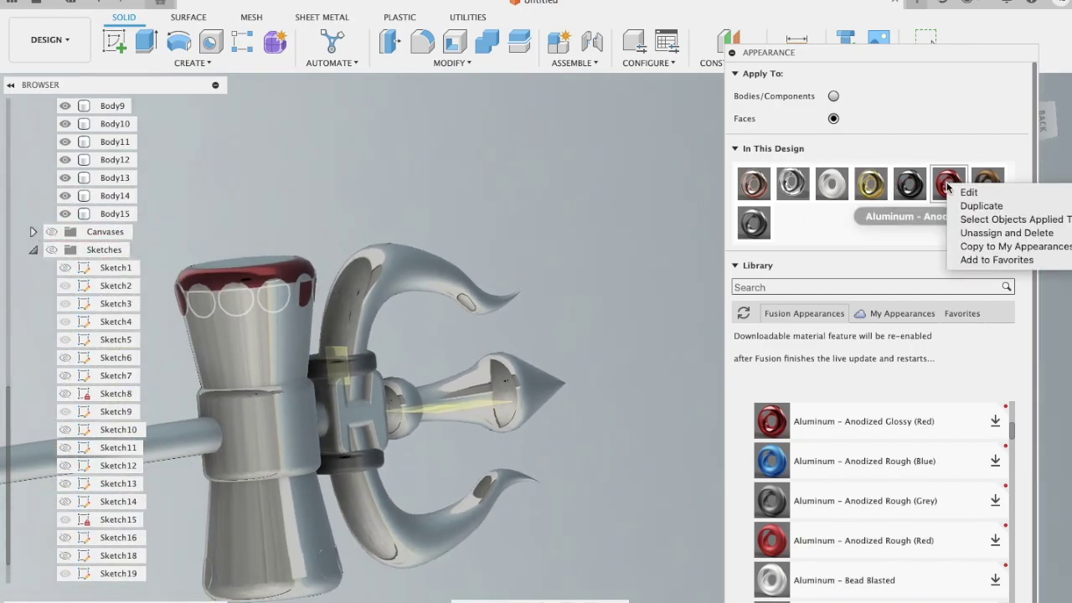
pyautogui.press('Escape')
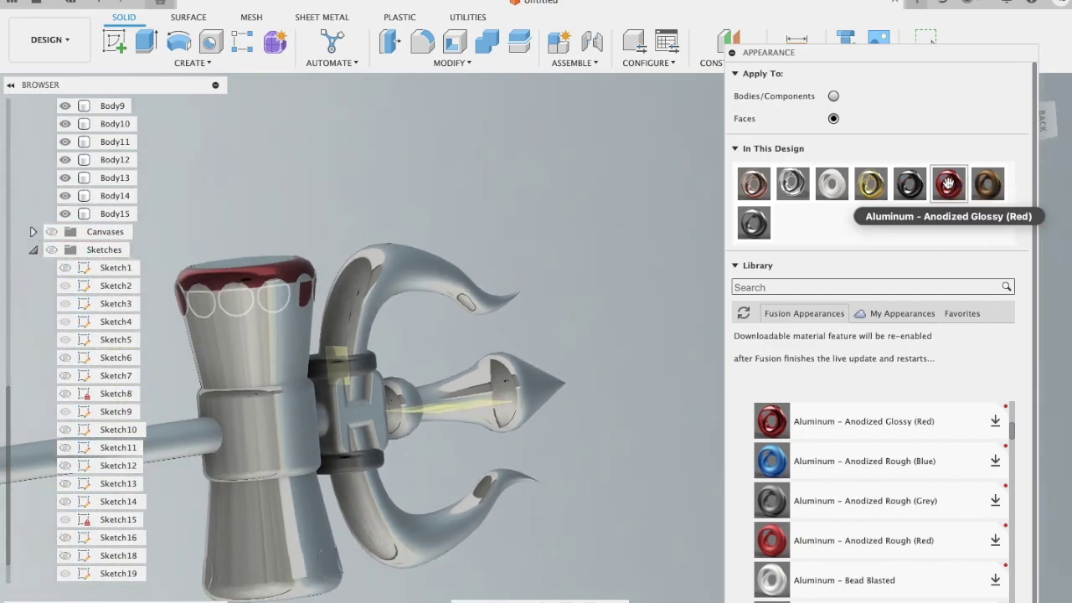
pyautogui.rightClick(948, 183)
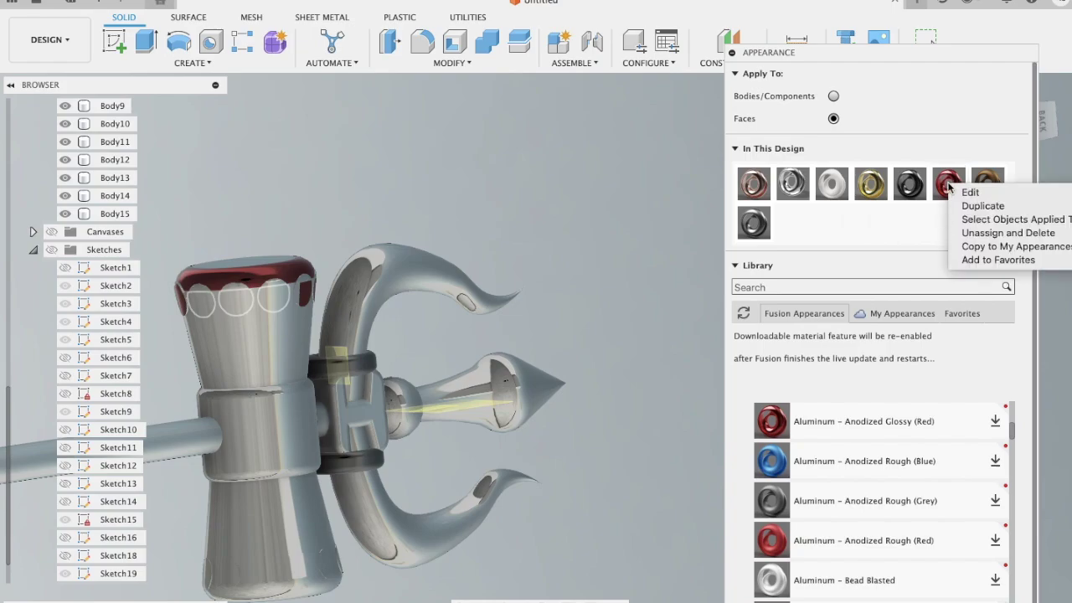
pyautogui.click(974, 220)
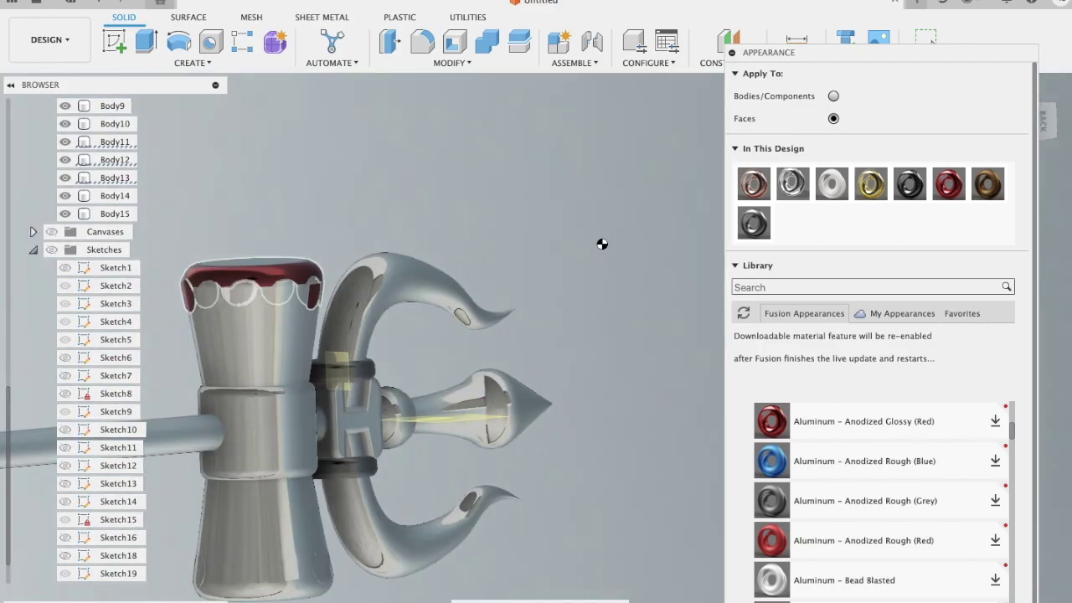
pyautogui.press('Escape')
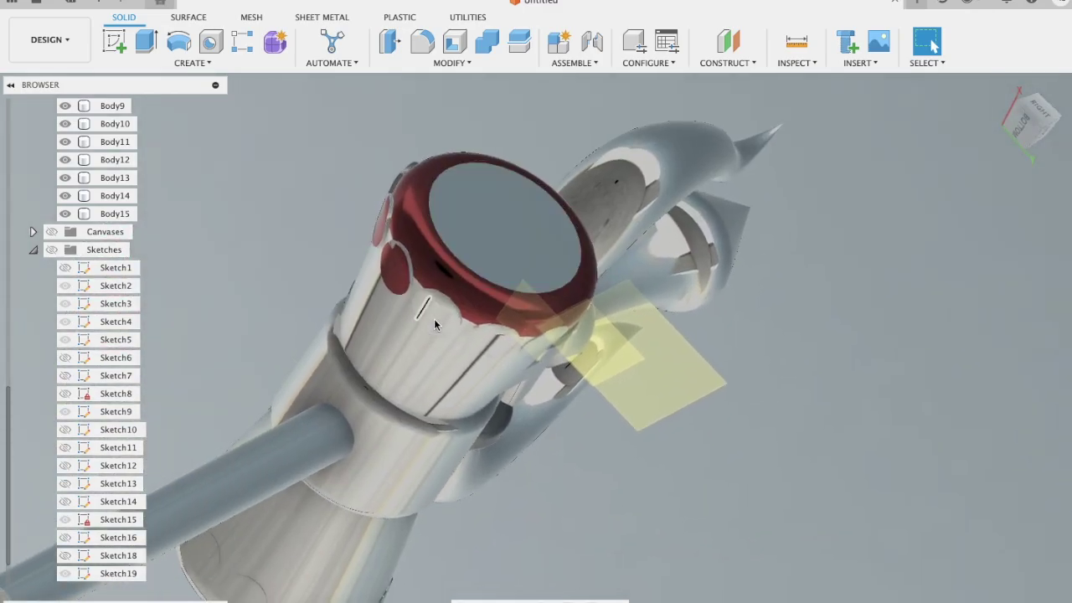
# - Select three unpainted scalloped circle faces below the red rim
pyautogui.click(433, 316)
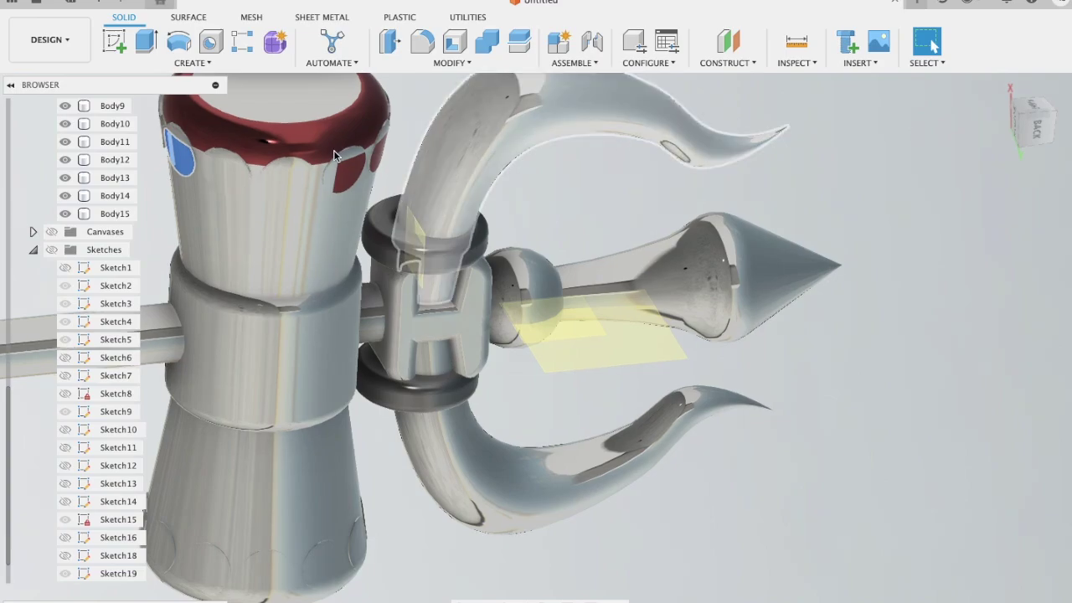
pyautogui.keyDown('shift'); pyautogui.click(232, 181); pyautogui.keyUp('shift')
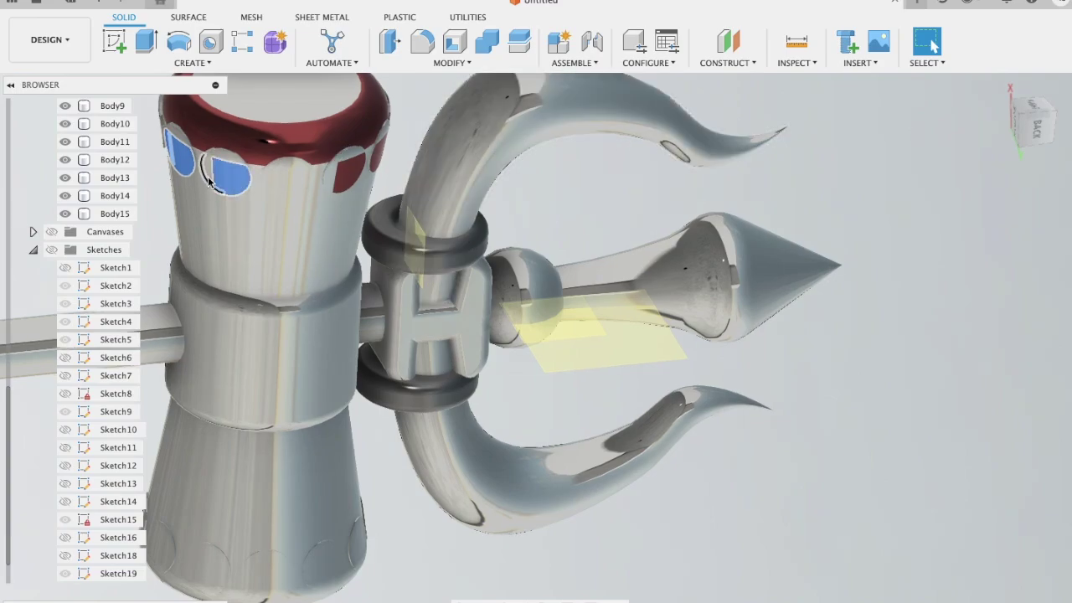
pyautogui.keyDown('shift'); pyautogui.click(282, 183); pyautogui.keyUp('shift')
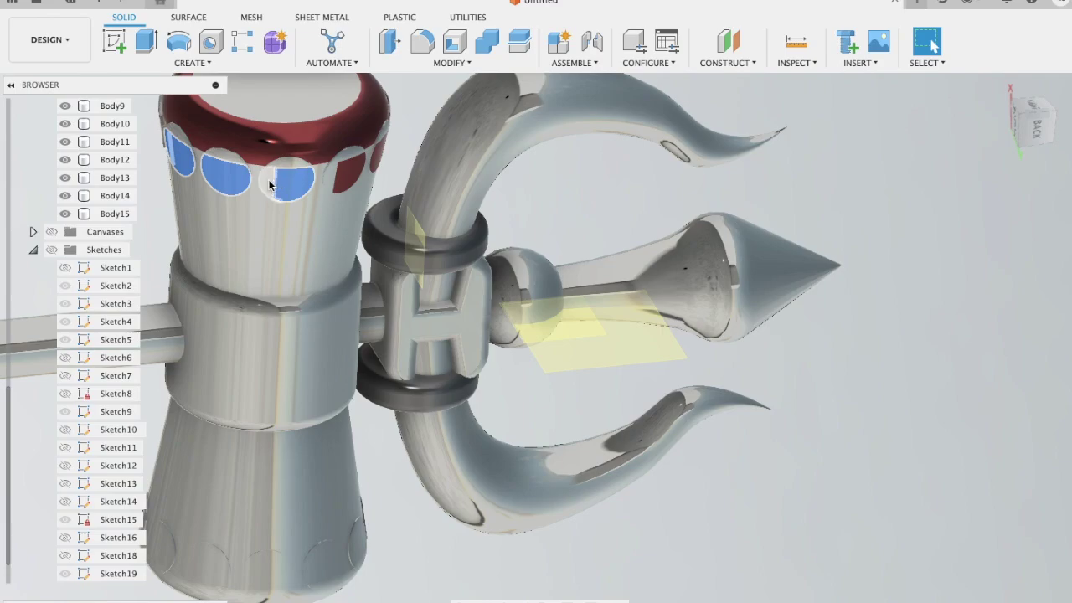
pyautogui.scroll(-3, 438, 141)
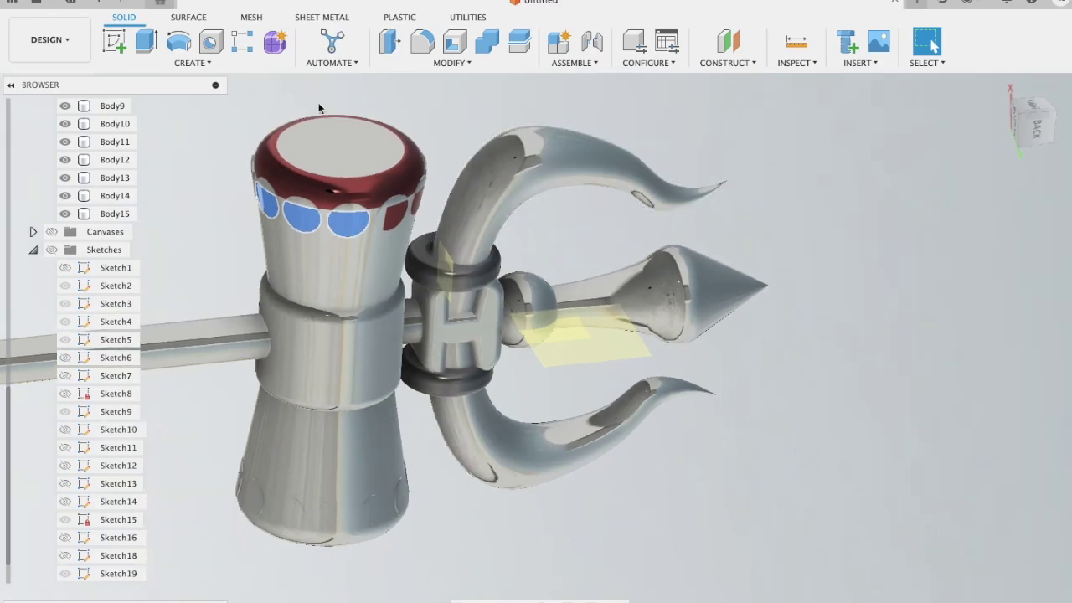
pyautogui.click(452, 63)
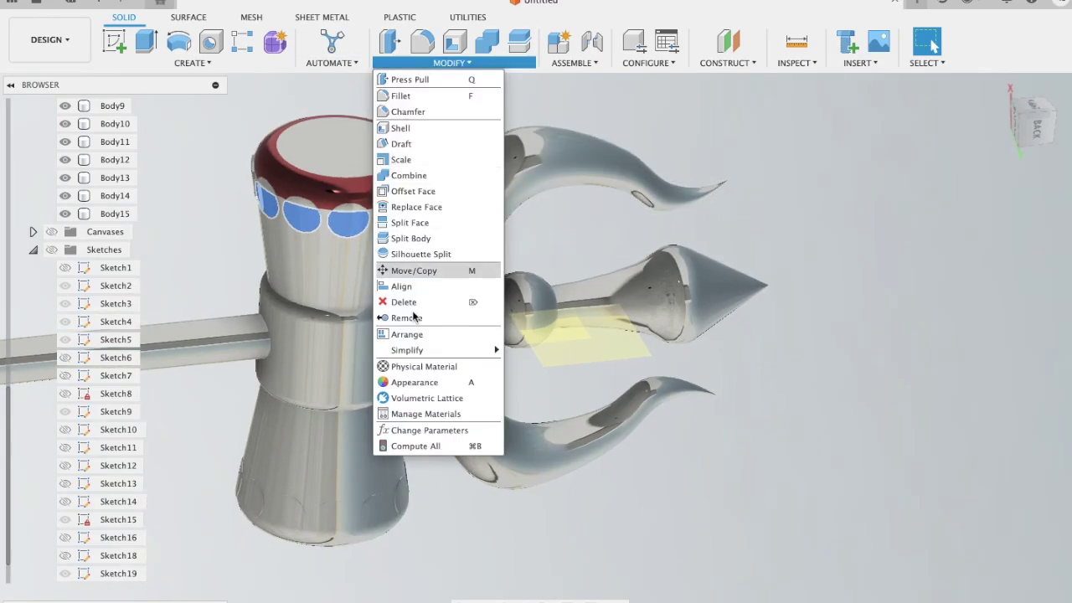
# - Drag Anodized Glossy (Red) onto the selected circle faces, cancelling the removal warning
pyautogui.click(419, 385)
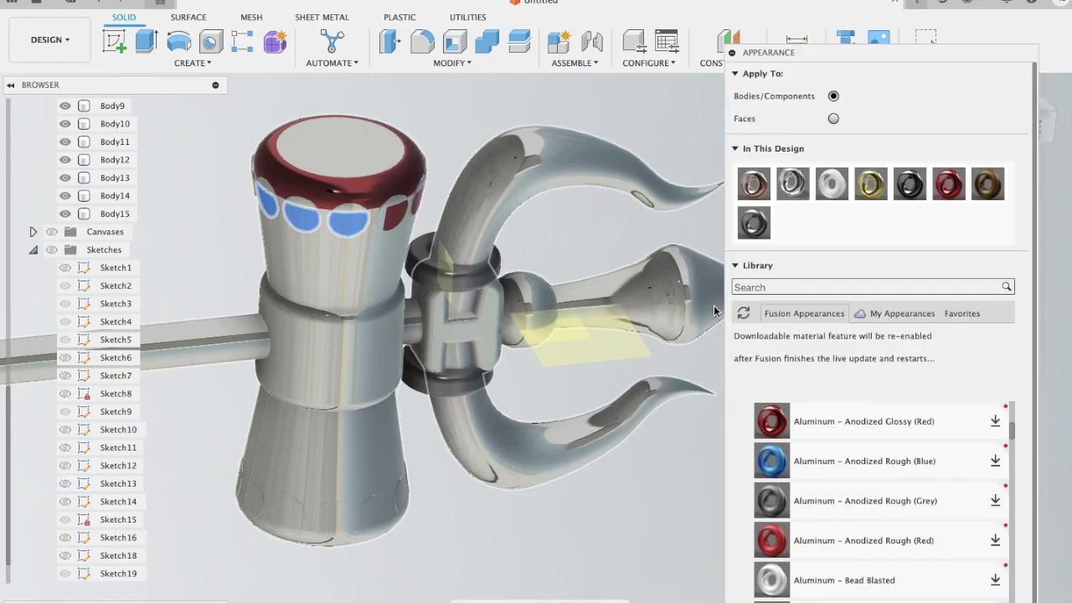
pyautogui.rightClick(955, 186)
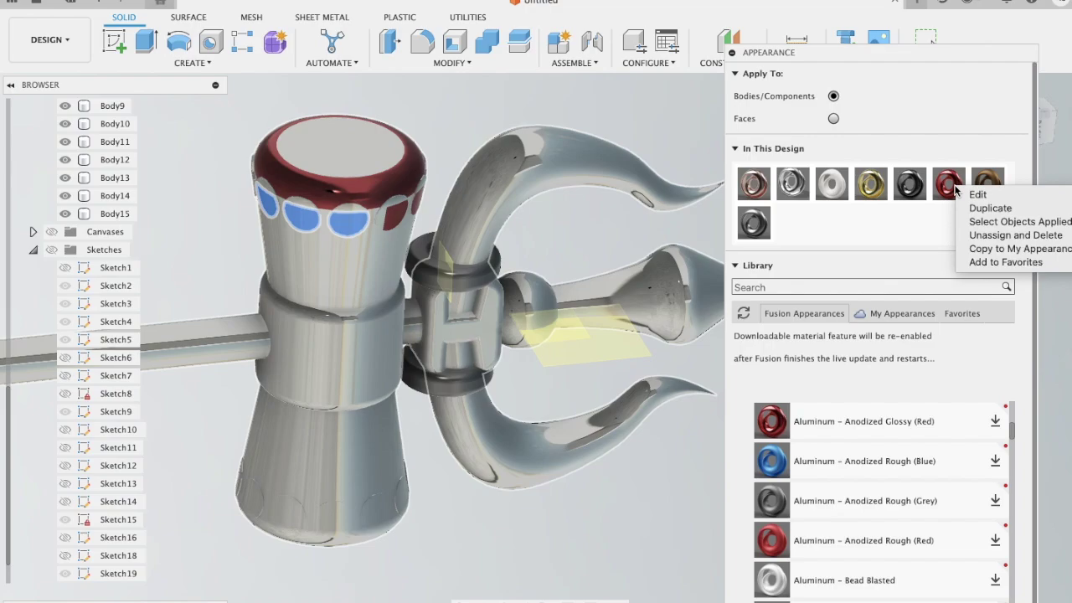
pyautogui.click(940, 191)
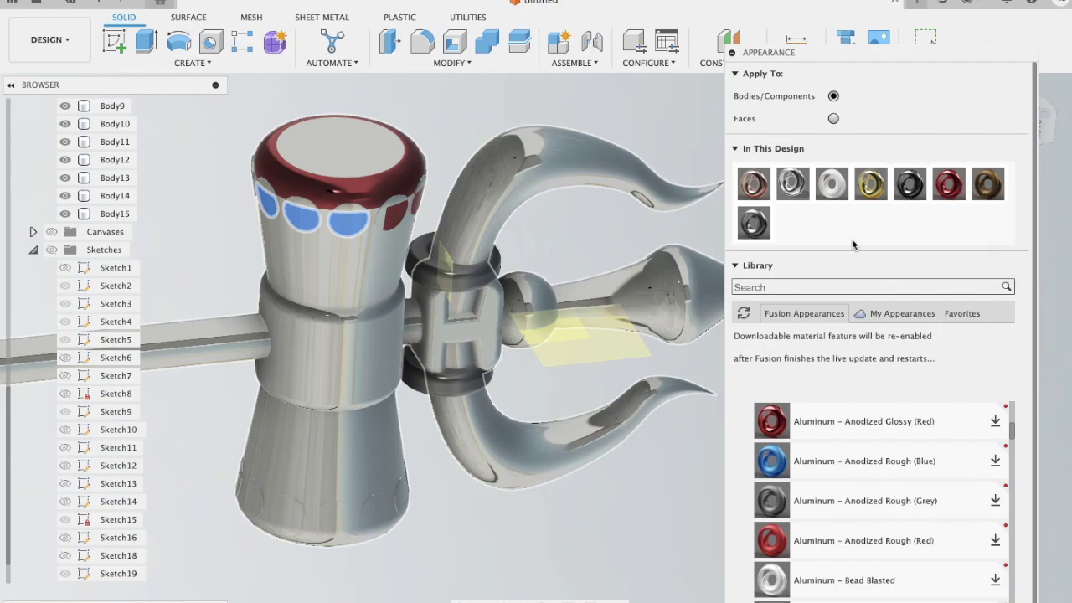
pyautogui.moveTo(955, 189)
pyautogui.mouseDown()
pyautogui.moveTo(864, 253)
pyautogui.moveTo(349, 225)
pyautogui.mouseUp()
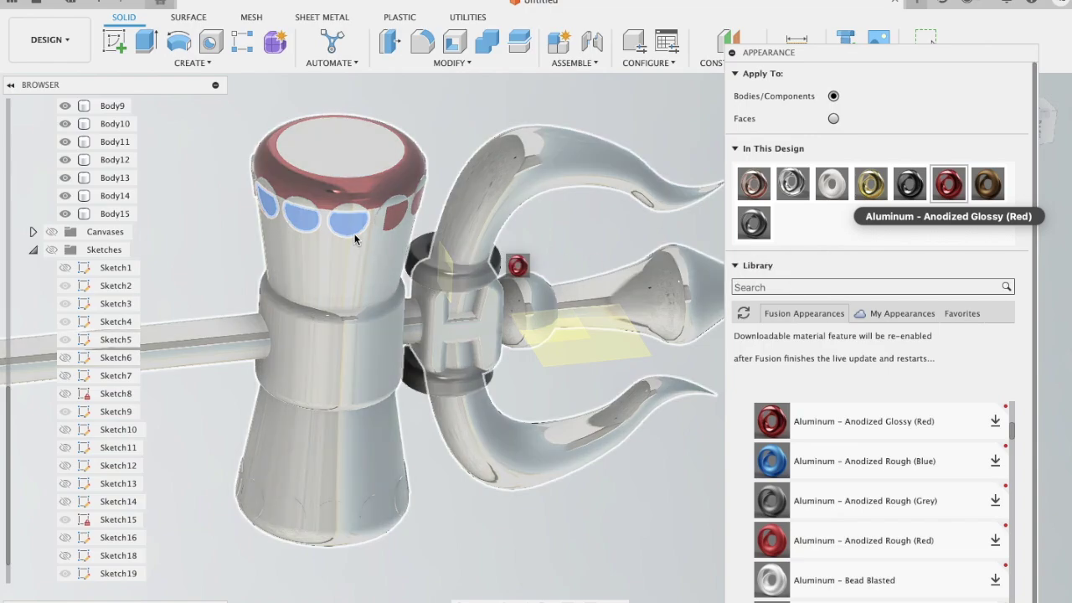
pyautogui.moveTo(349, 225); pyautogui.dragTo(344, 223)
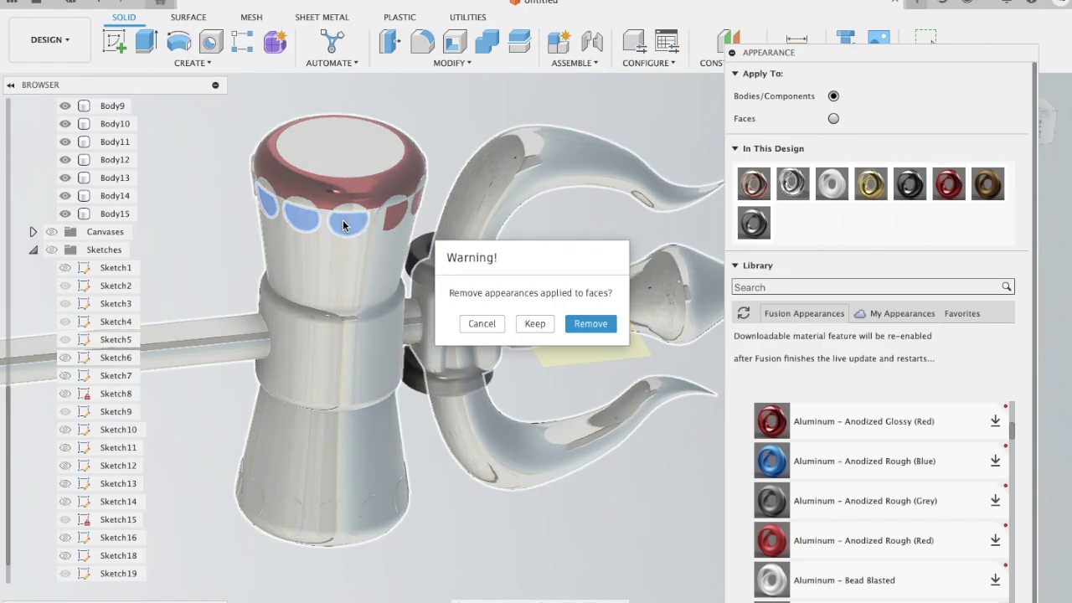
pyautogui.click(482, 325)
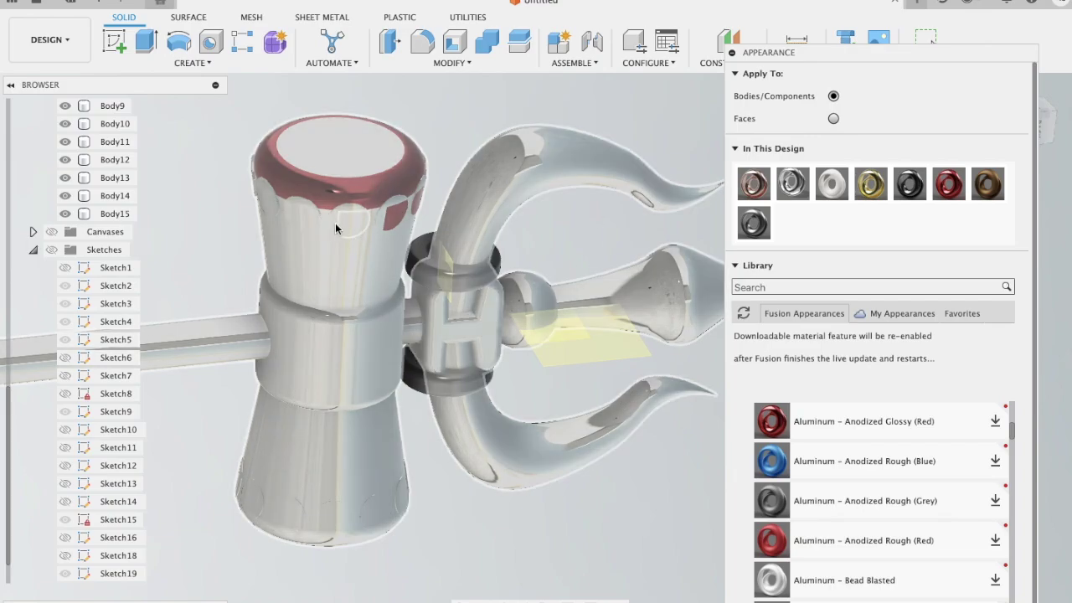
# - With Apply To Faces, paint two scalloped cap faces red, then undo the whole-body red
pyautogui.click(833, 118)
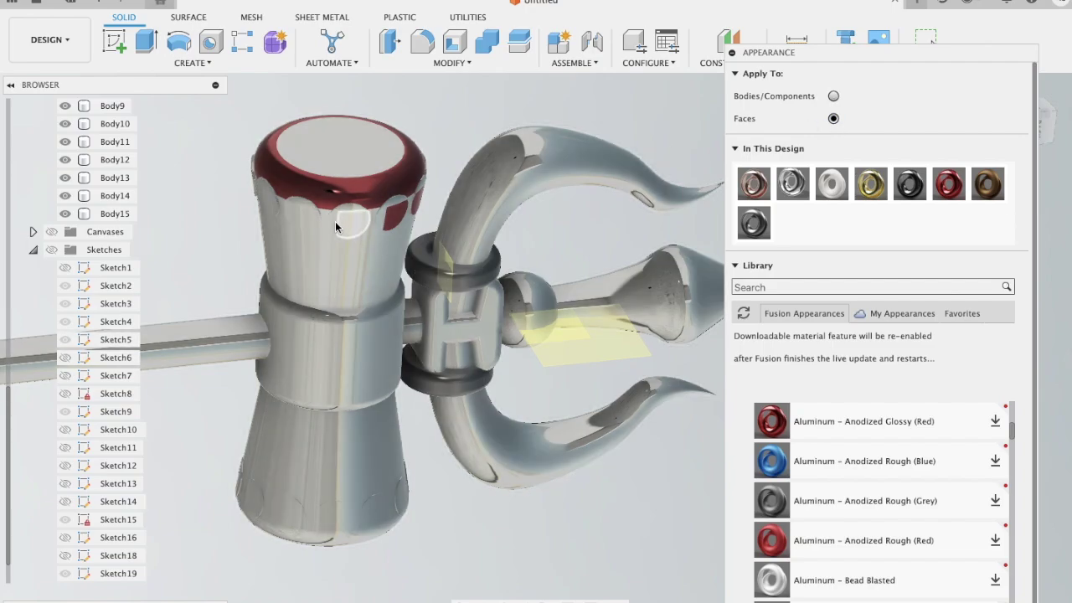
pyautogui.scroll(3, 335, 221)
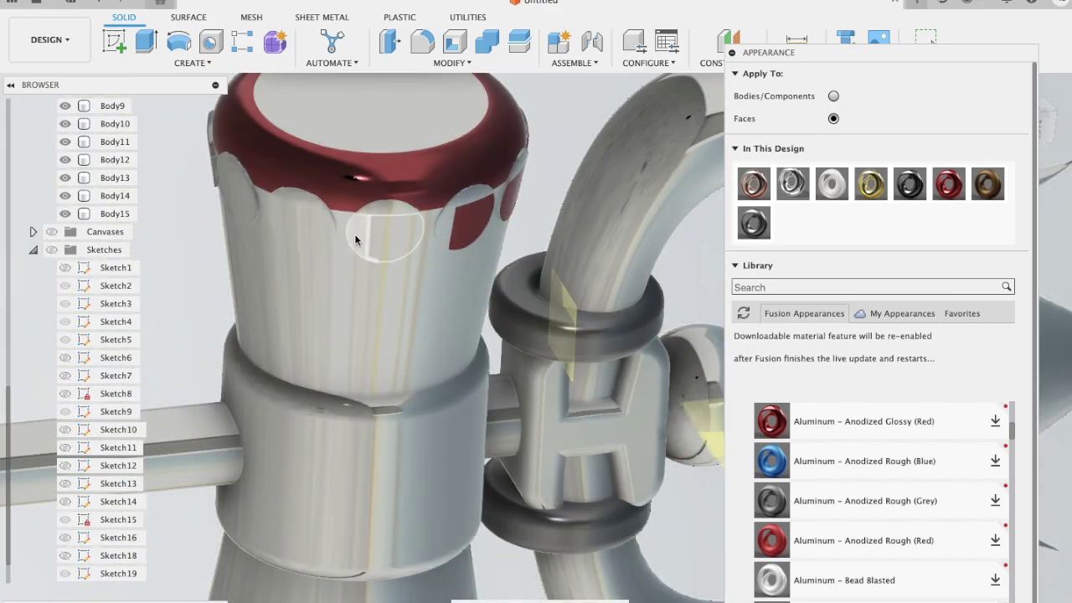
pyautogui.click(353, 230)
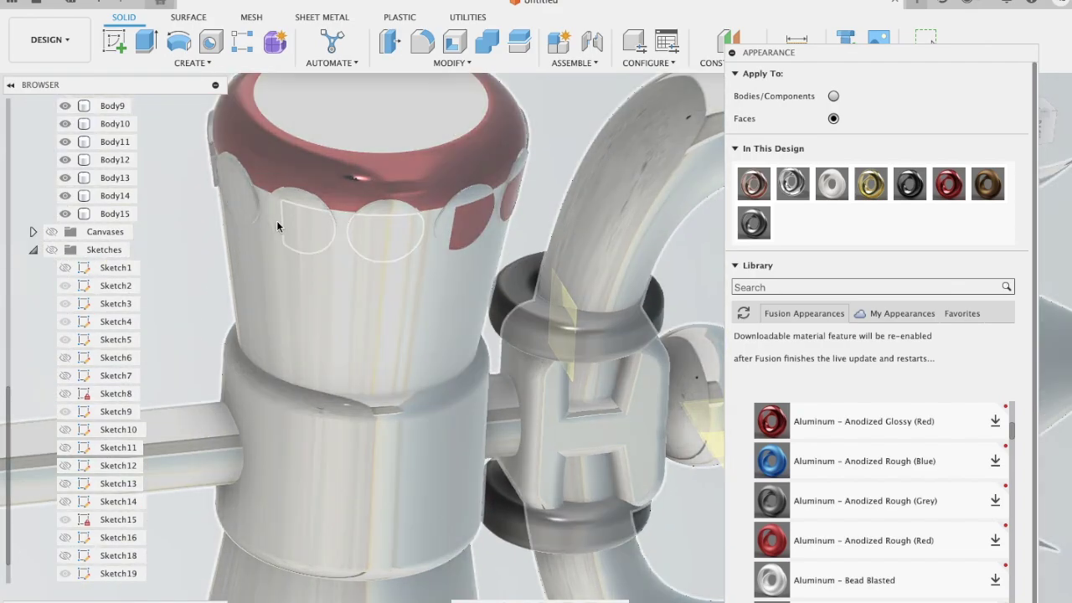
pyautogui.click(274, 220)
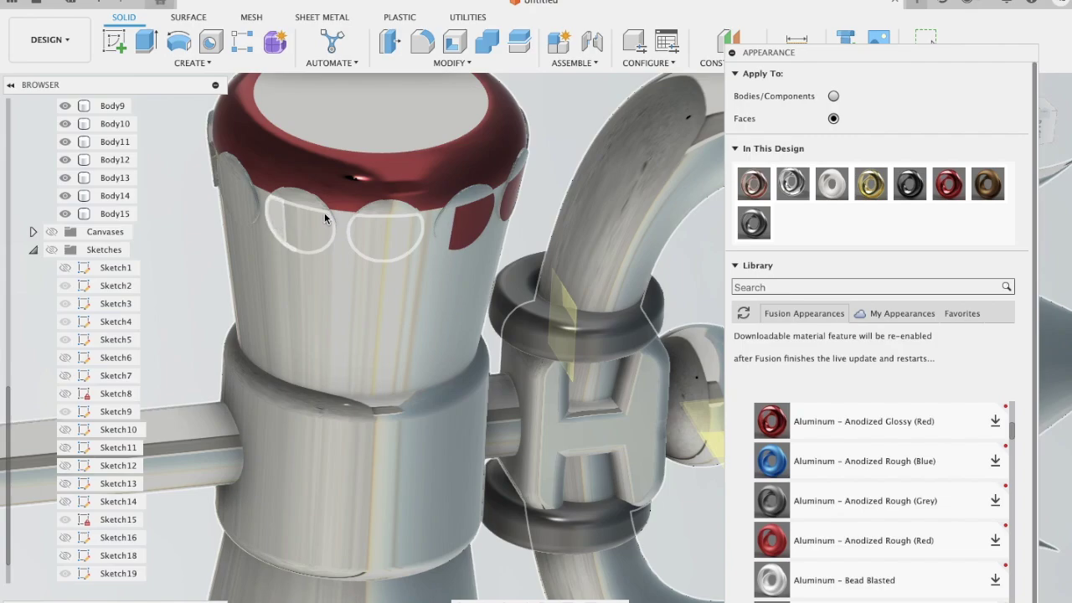
pyautogui.moveTo(949, 183)
pyautogui.mouseDown()
pyautogui.moveTo(475, 262)
pyautogui.moveTo(378, 238)
pyautogui.mouseUp()
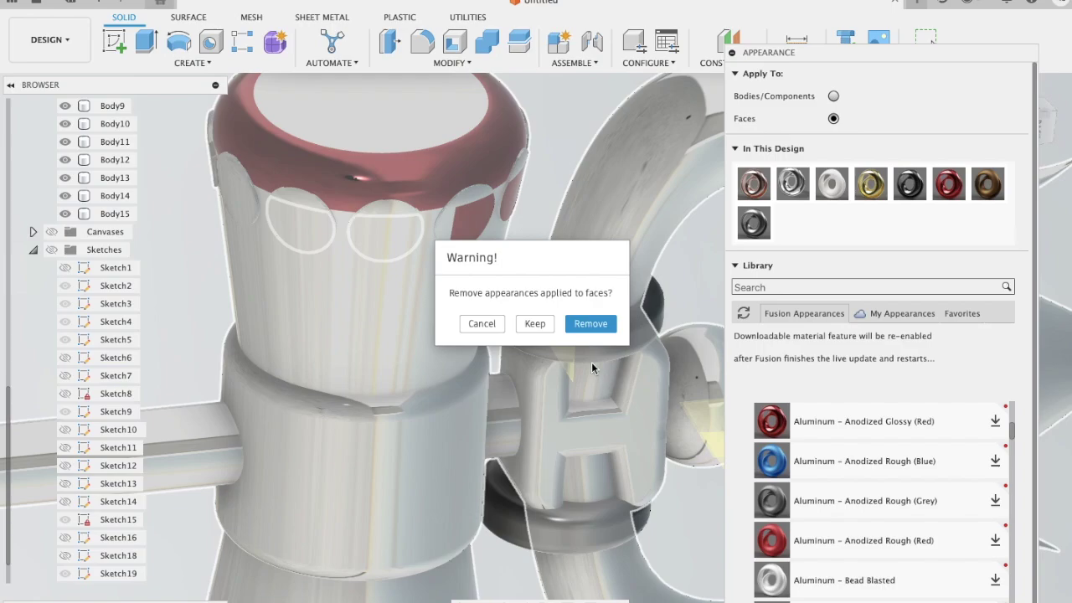
pyautogui.click(532, 326)
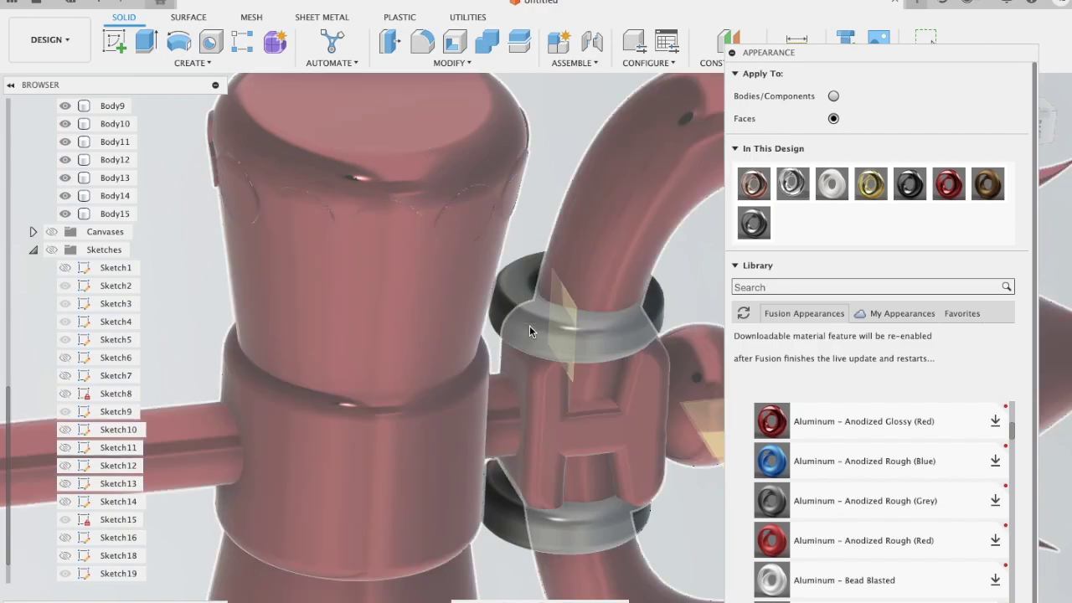
pyautogui.scroll(-3, 529, 331)
pyautogui.scroll(-2, 529, 330)
pyautogui.scroll(-2, 530, 328)
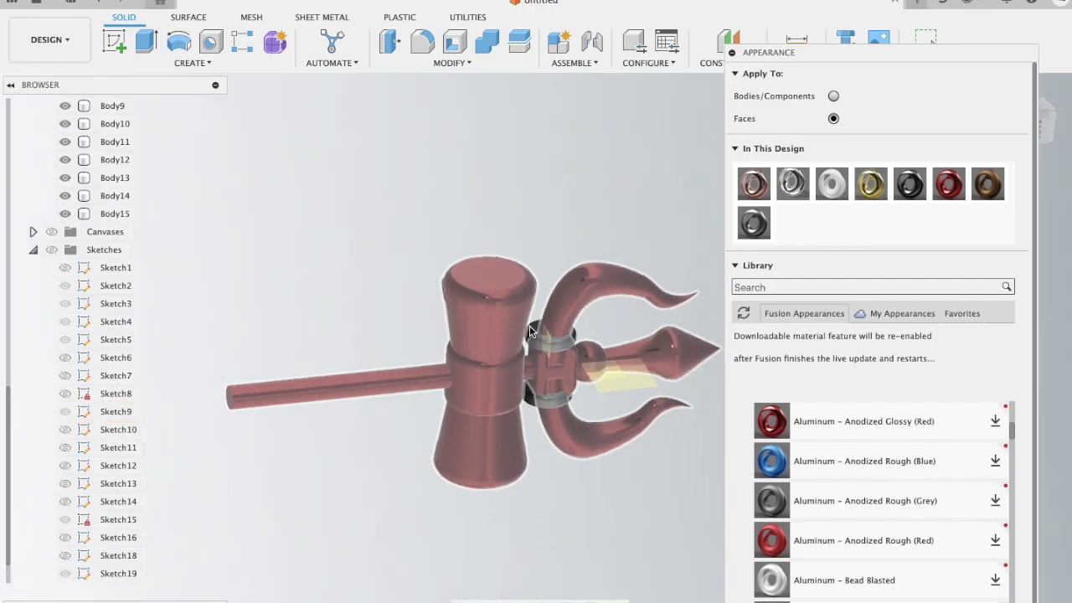
pyautogui.press('Escape')
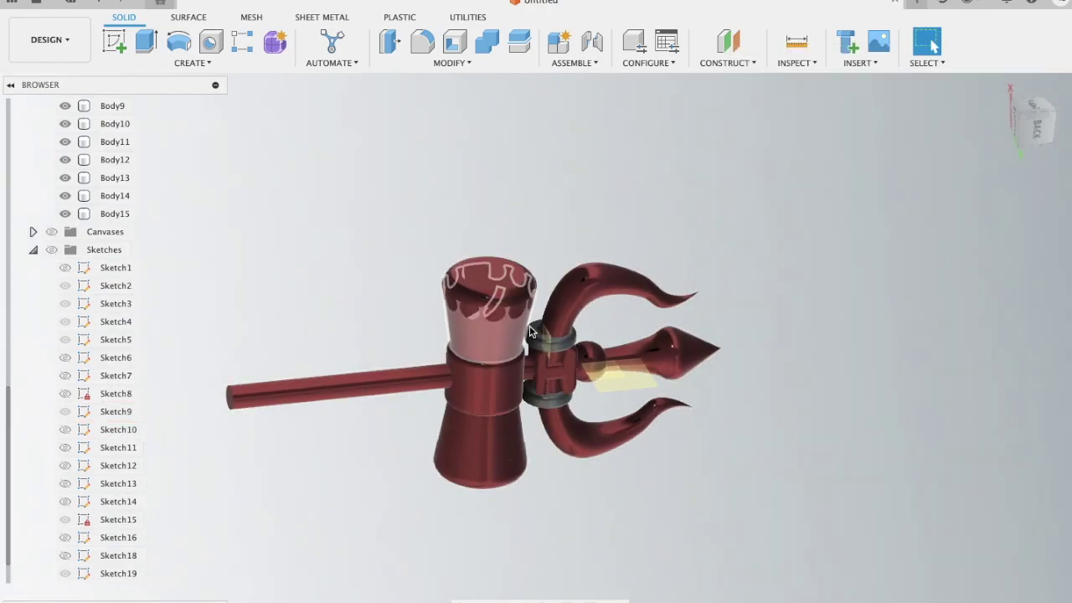
pyautogui.hotkey('ctrl', 'z')
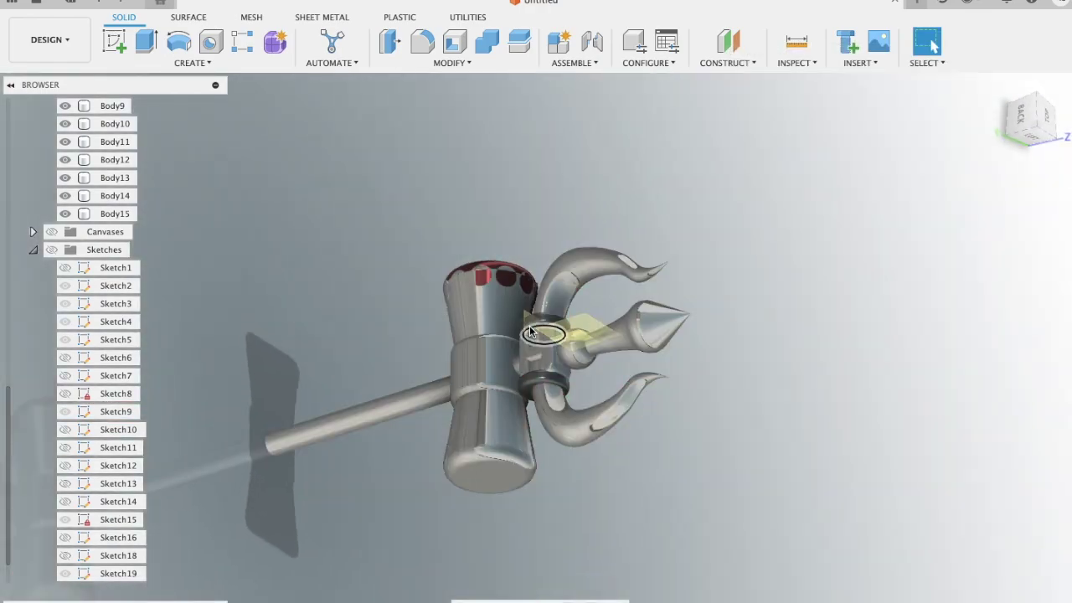
# - Orbit to the drum cap and paint its first face Aluminum – Anodized Glossy (Red)
pyautogui.scroll(2, 475, 209)
pyautogui.scroll(1, 476, 209)
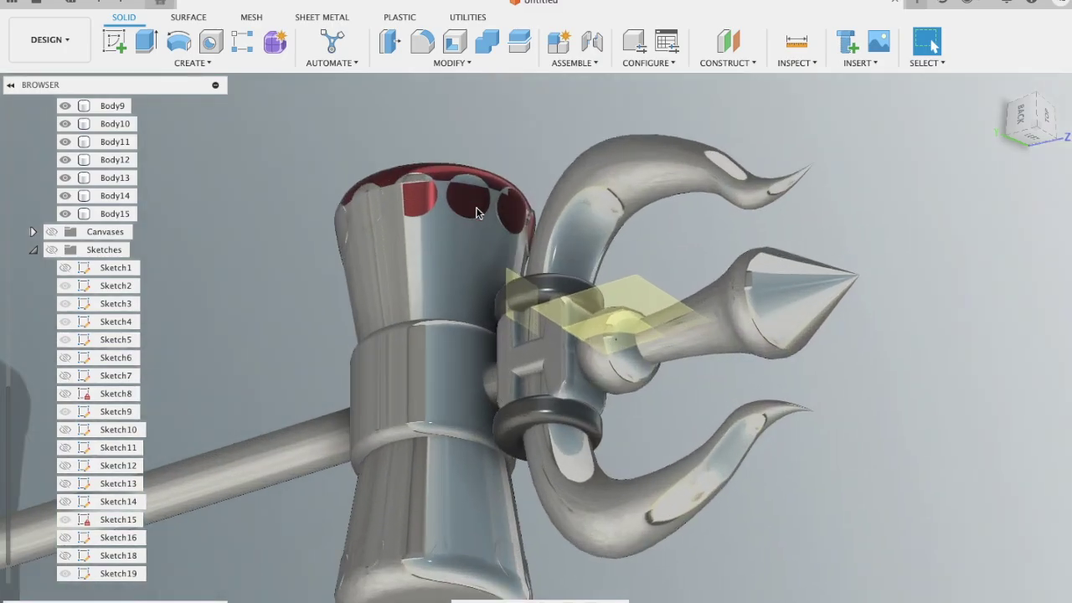
pyautogui.scroll(1, 476, 210)
pyautogui.keyDown('shift'); pyautogui.moveTo(475, 207); pyautogui.dragTo(475, 209, button='middle'); pyautogui.keyUp('shift')
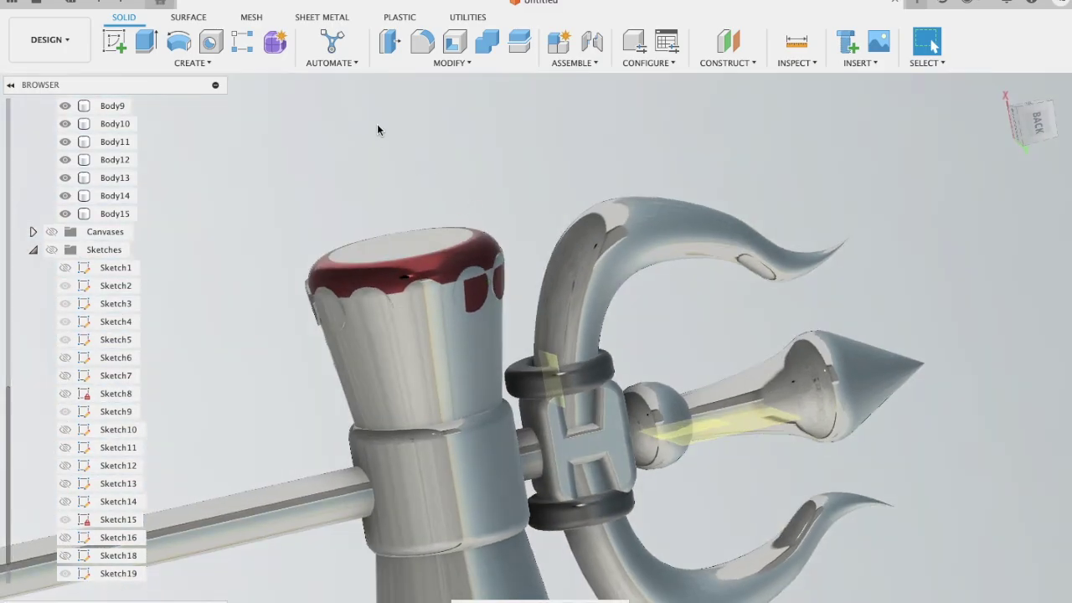
pyautogui.click(452, 63)
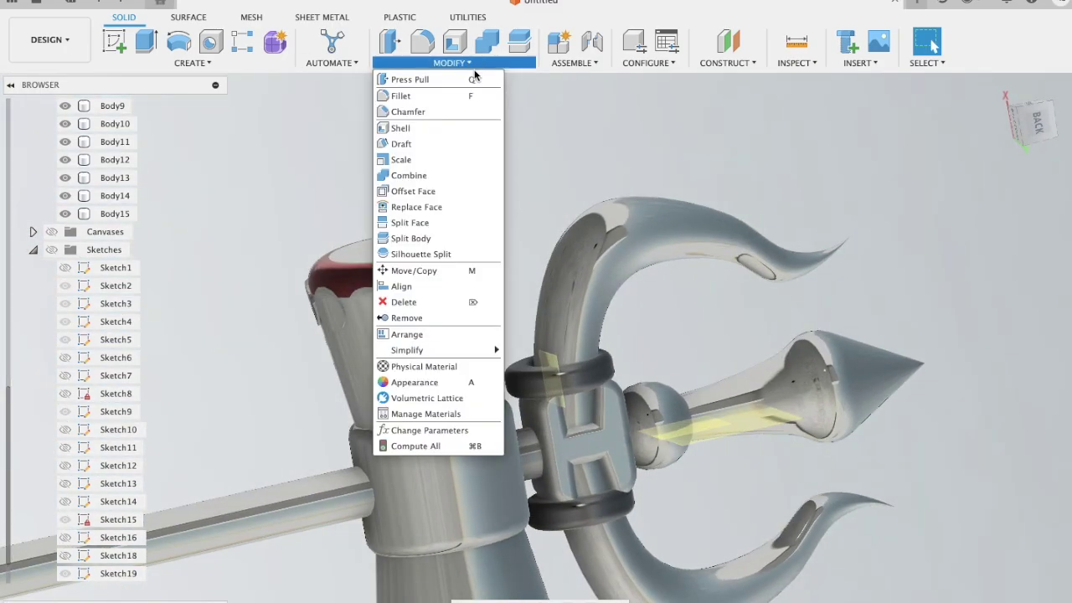
pyautogui.click(420, 382)
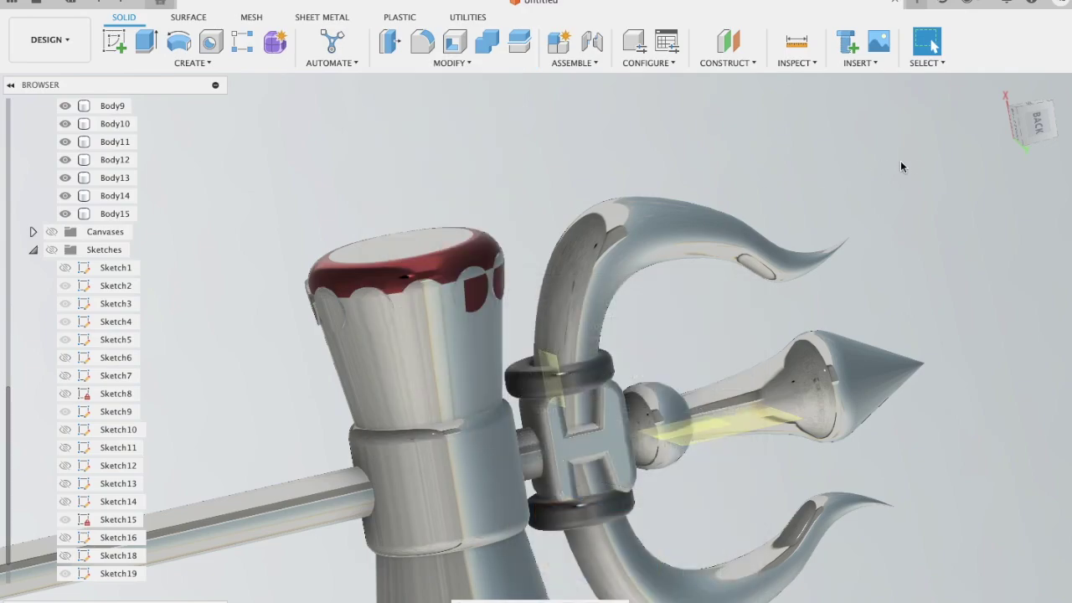
pyautogui.click(911, 177)
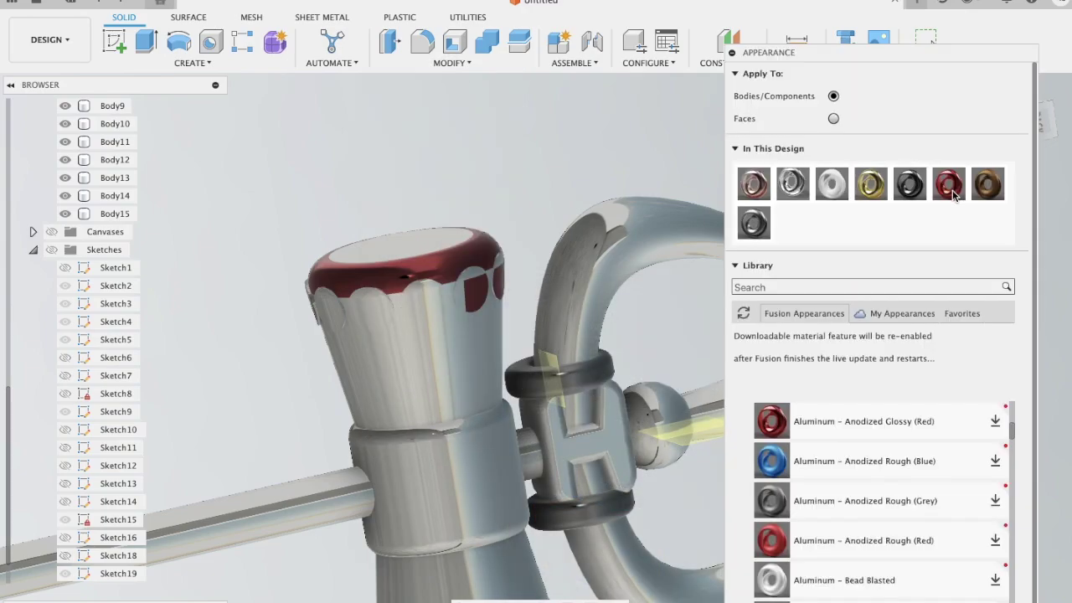
pyautogui.click(834, 118)
pyautogui.moveTo(949, 183)
pyautogui.mouseDown()
pyautogui.moveTo(392, 300)
pyautogui.moveTo(422, 309)
pyautogui.mouseUp()
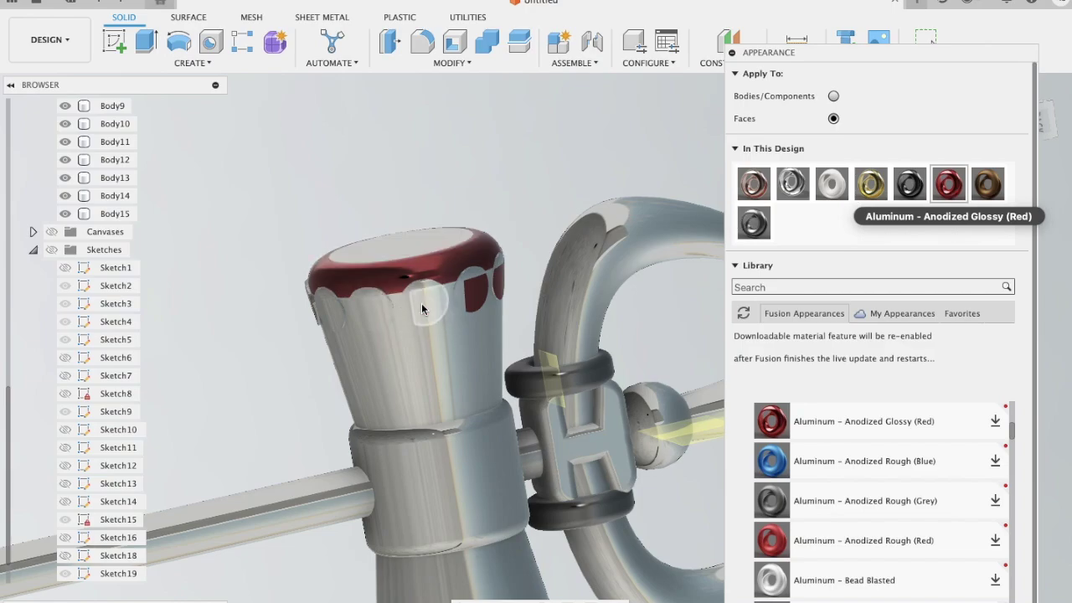
# - Paint six more scalloped circle faces on the cap glossy red
pyautogui.scroll(5, 401, 223)
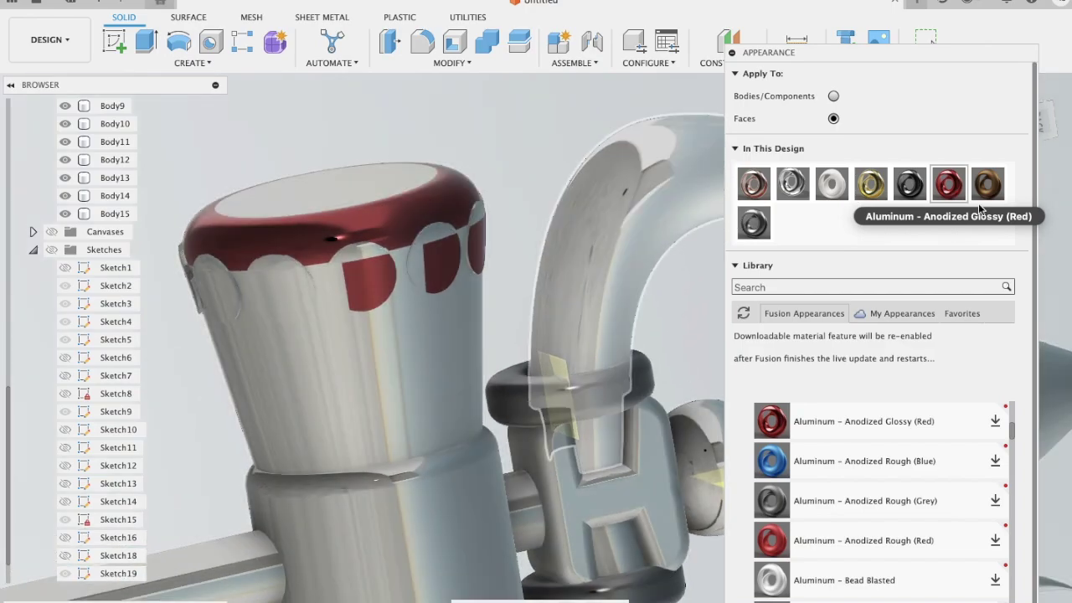
pyautogui.moveTo(948, 183); pyautogui.dragTo(415, 268)
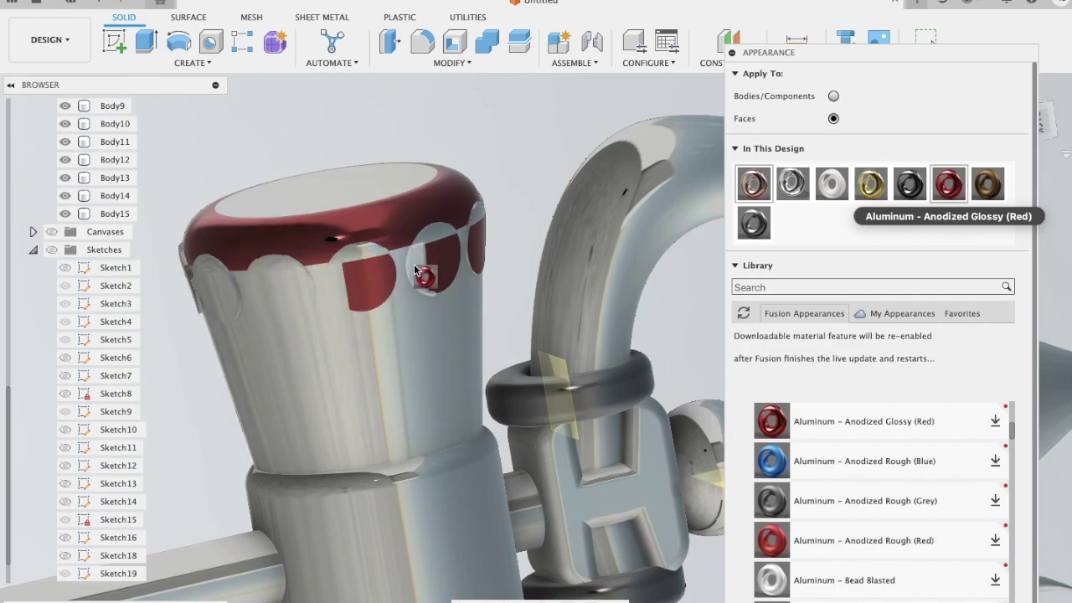
pyautogui.keyDown('shift'); pyautogui.moveTo(320, 231); pyautogui.dragTo(352, 235, button='middle'); pyautogui.keyUp('shift')
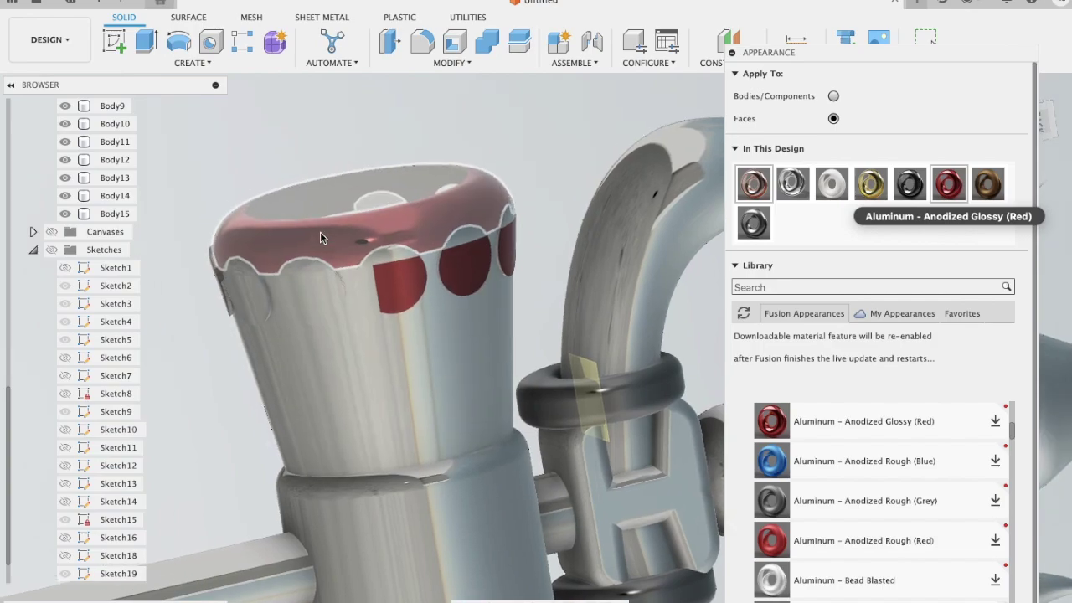
pyautogui.moveTo(753, 183); pyautogui.dragTo(502, 214)
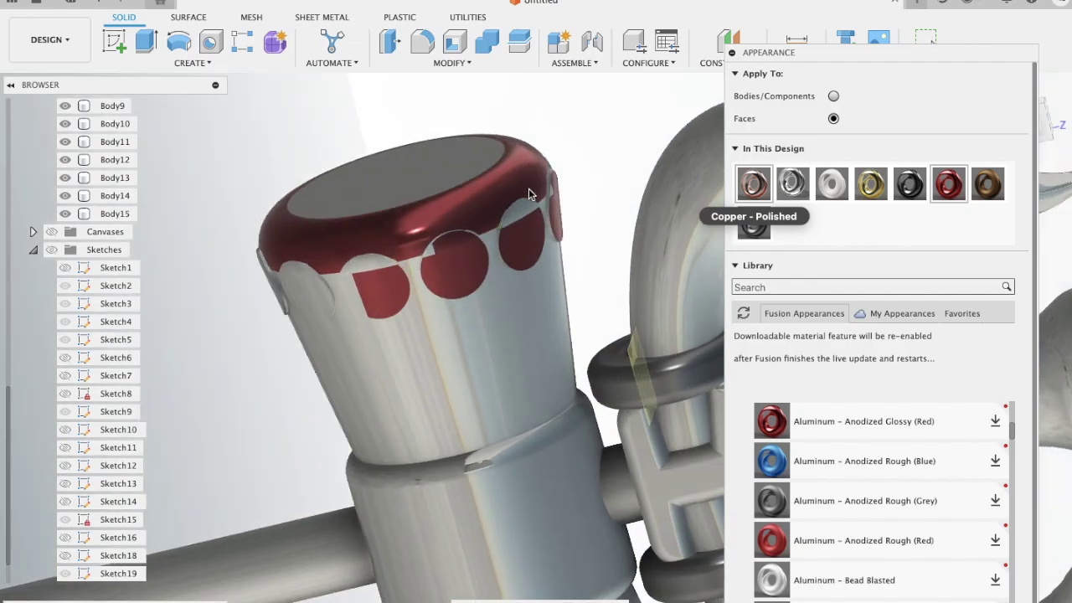
pyautogui.moveTo(948, 183)
pyautogui.mouseDown()
pyautogui.moveTo(580, 216)
pyautogui.moveTo(523, 211)
pyautogui.mouseUp()
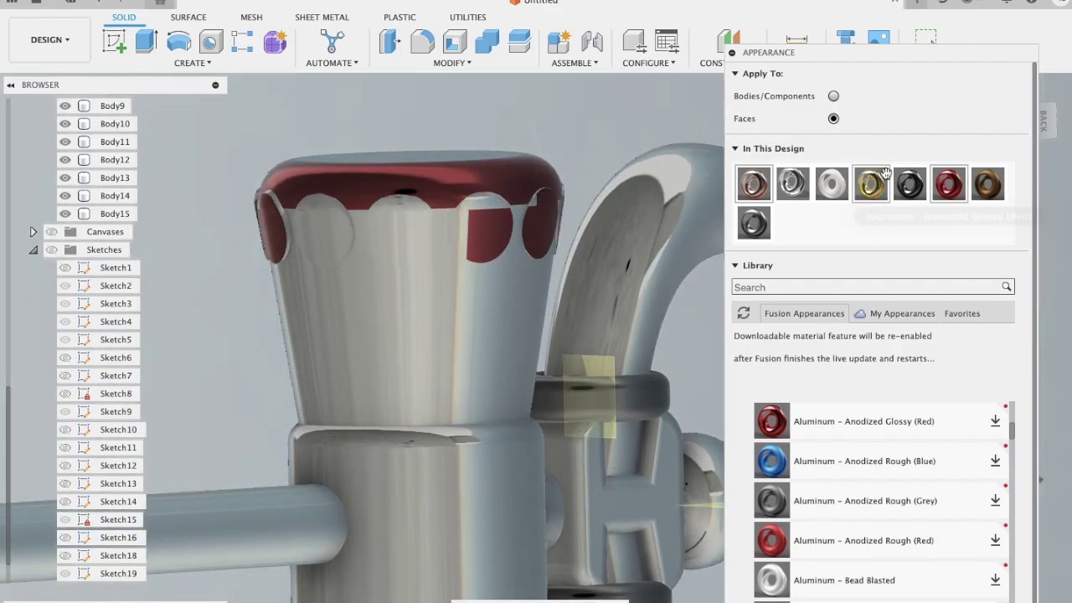
pyautogui.moveTo(949, 183)
pyautogui.mouseDown()
pyautogui.moveTo(379, 232)
pyautogui.moveTo(400, 225)
pyautogui.mouseUp()
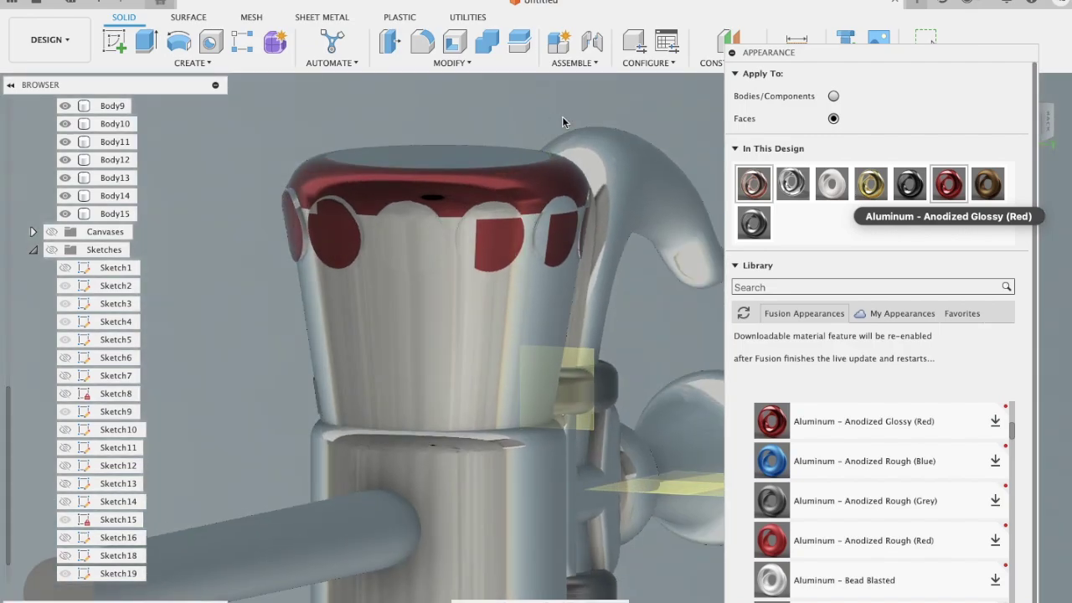
pyautogui.moveTo(949, 183); pyautogui.dragTo(462, 237)
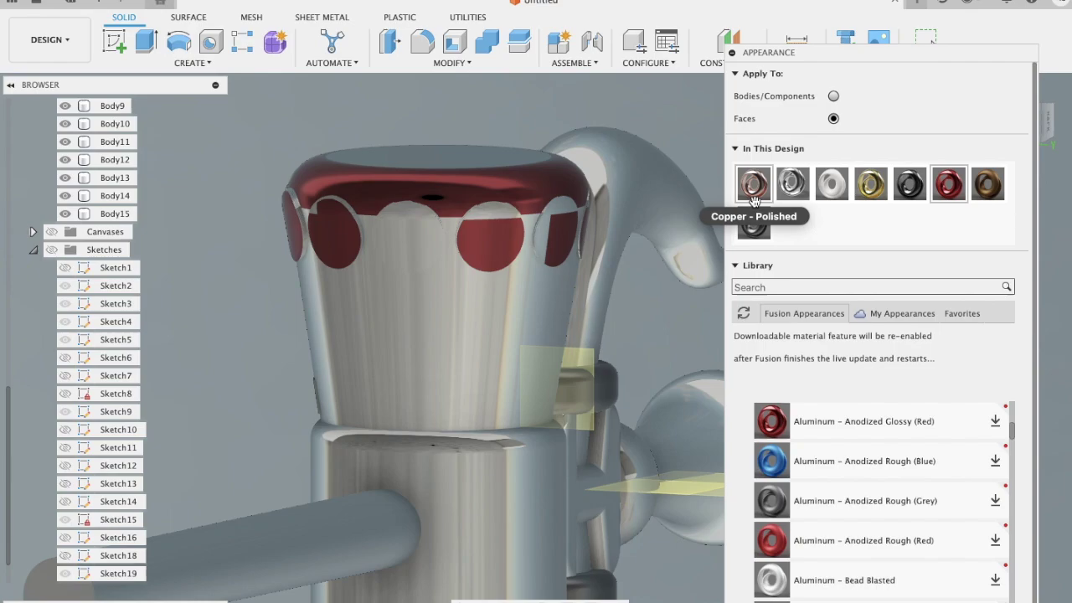
# - Paint four faces of the cap rim glossy red
pyautogui.scroll(2, 643, 185)
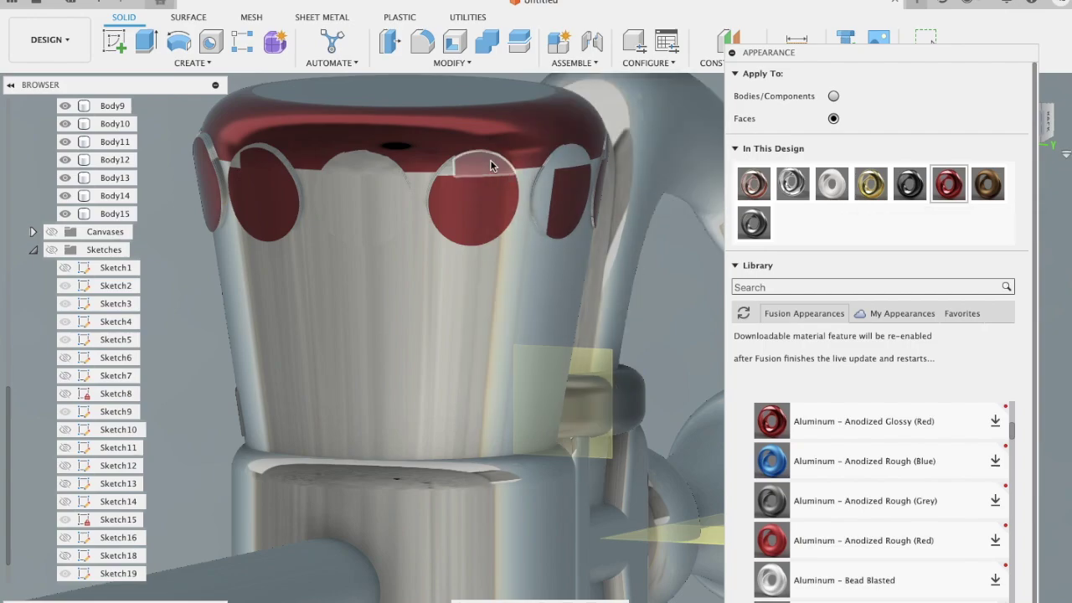
pyautogui.moveTo(491, 165); pyautogui.dragTo(491, 167)
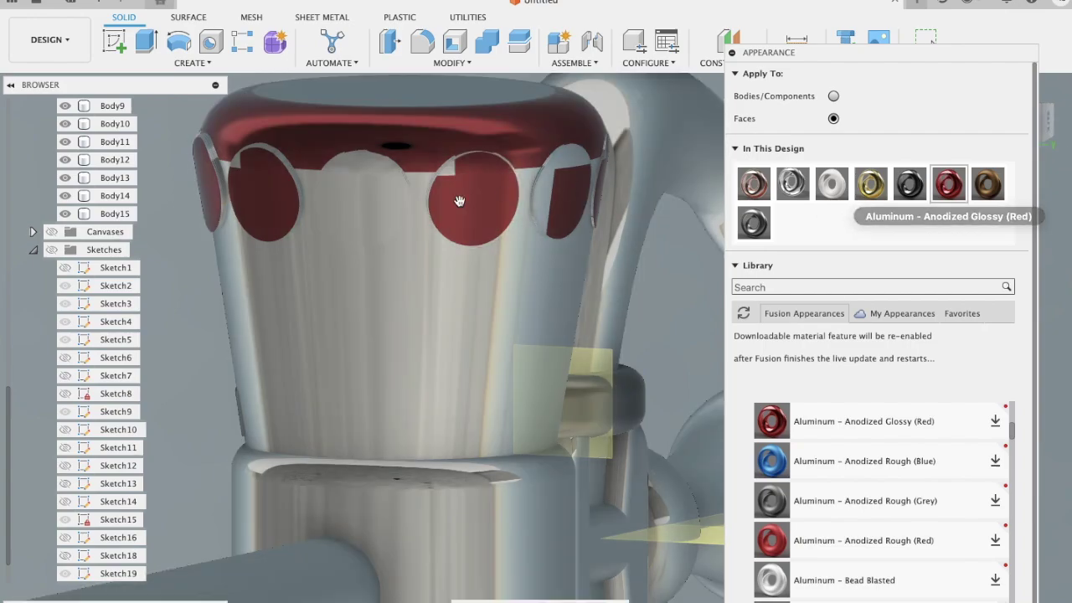
pyautogui.moveTo(458, 201); pyautogui.dragTo(363, 210)
pyautogui.moveTo(953, 182); pyautogui.dragTo(386, 170)
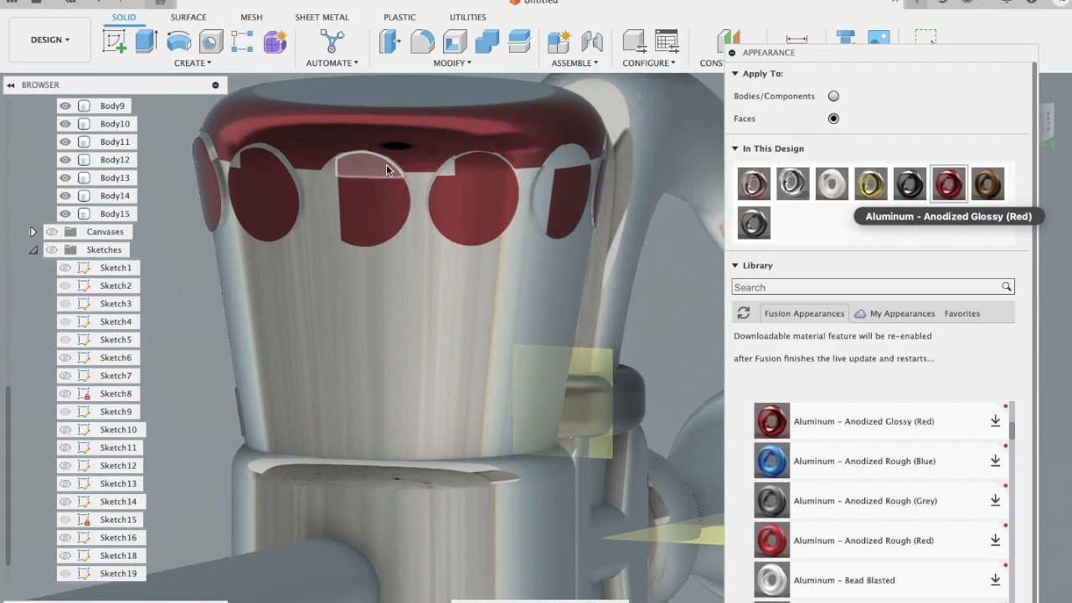
pyautogui.moveTo(949, 183); pyautogui.dragTo(325, 209)
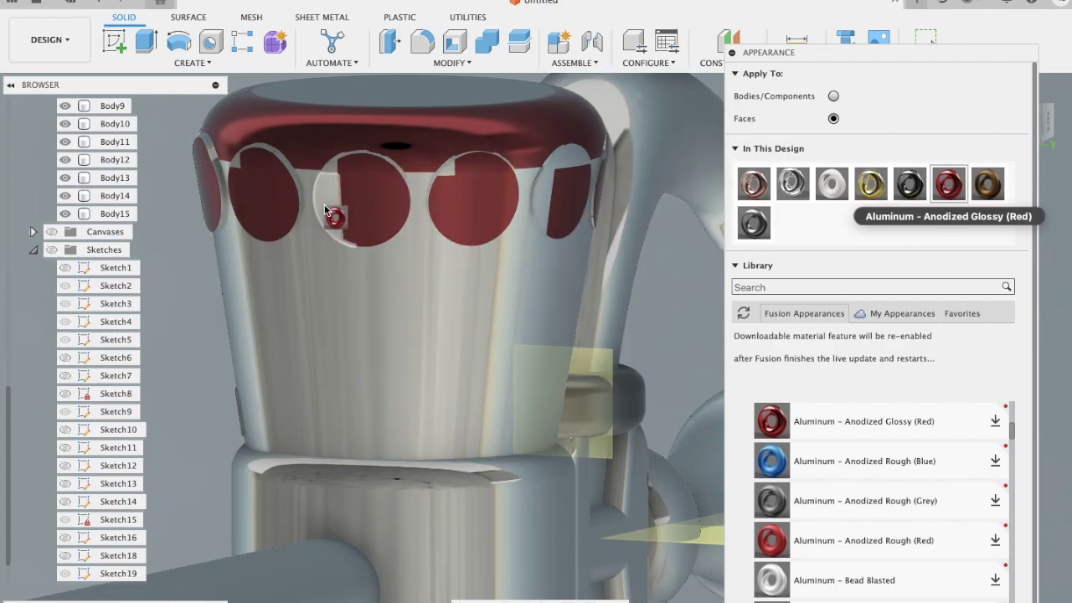
pyautogui.scroll(-3, 420, 297)
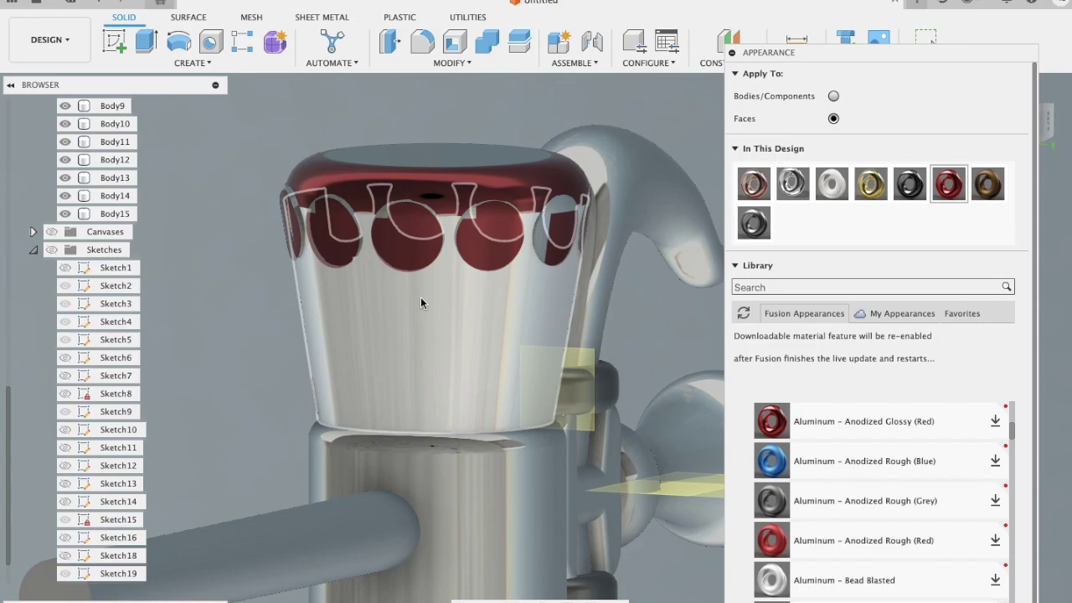
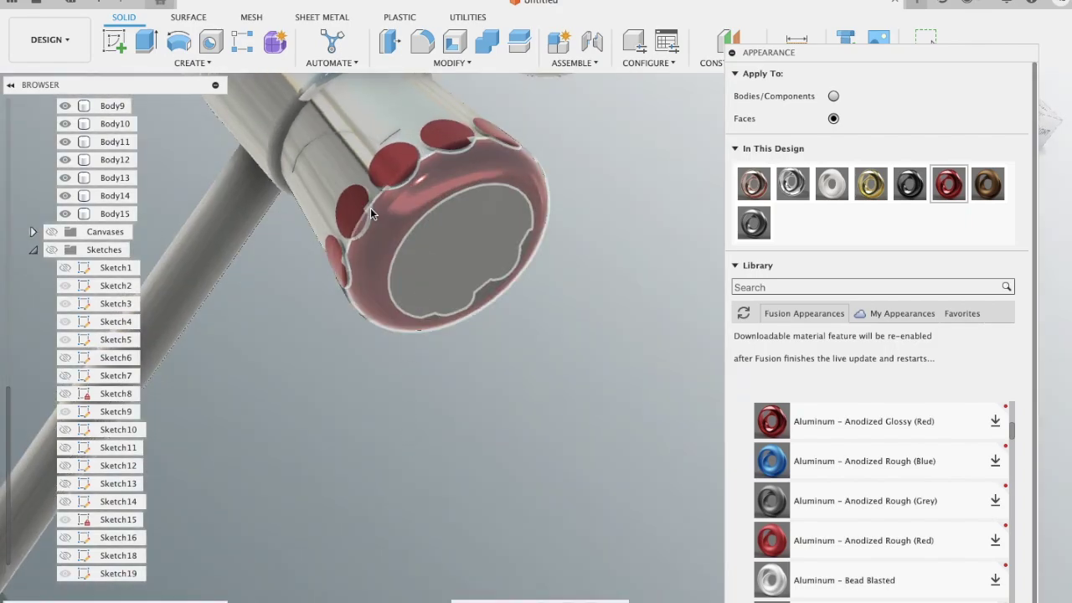
# - Apply Aluminum - Anodized Glossy (Red) to four hole faces on the drum ends
pyautogui.scroll(3, 361, 204)
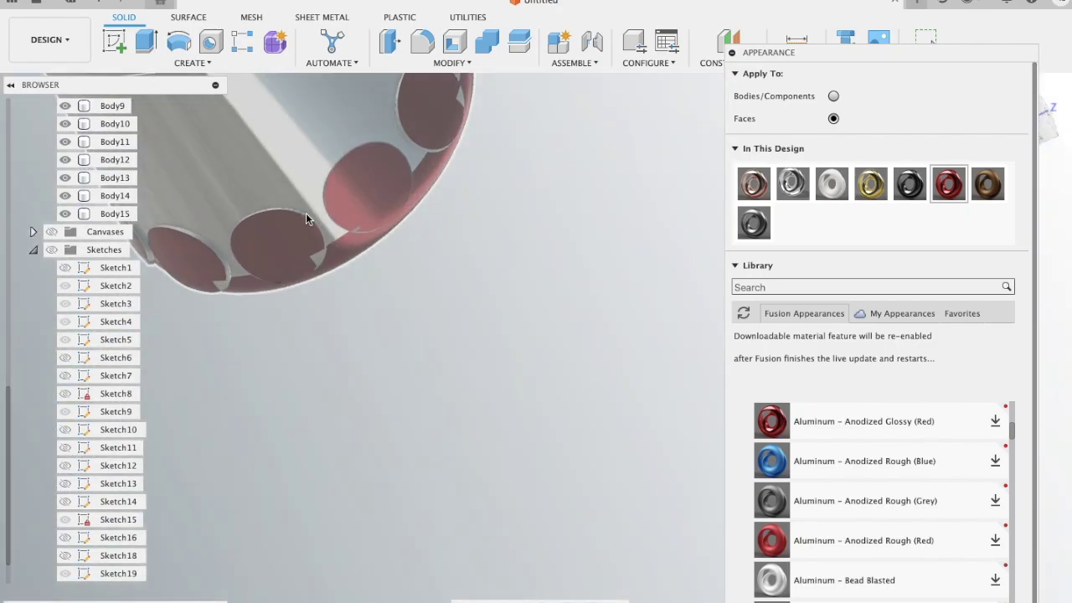
pyautogui.moveTo(948, 183); pyautogui.dragTo(324, 263)
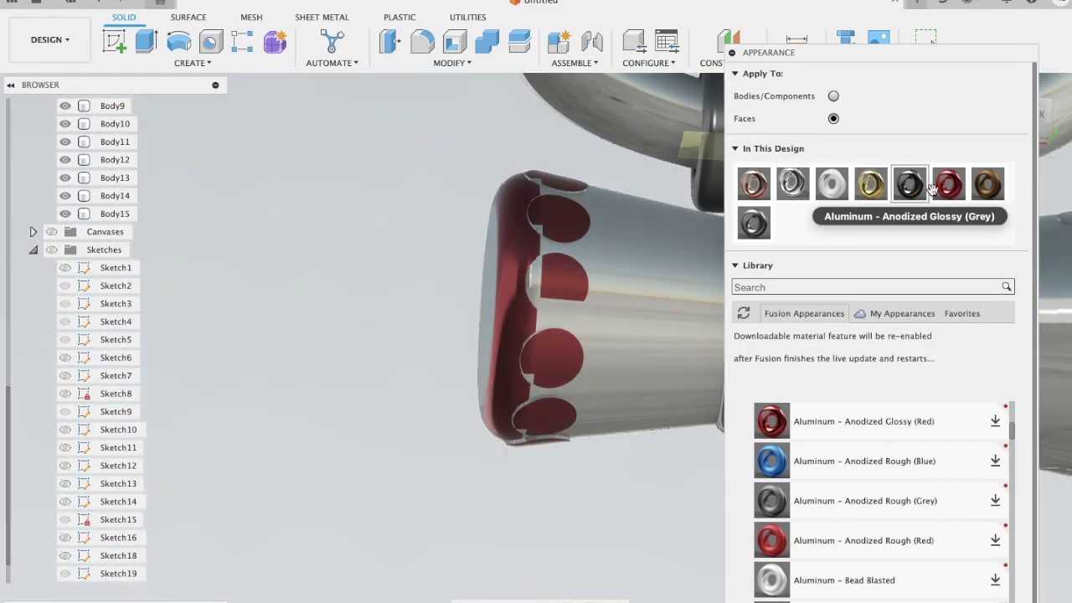
pyautogui.moveTo(948, 184); pyautogui.dragTo(558, 308)
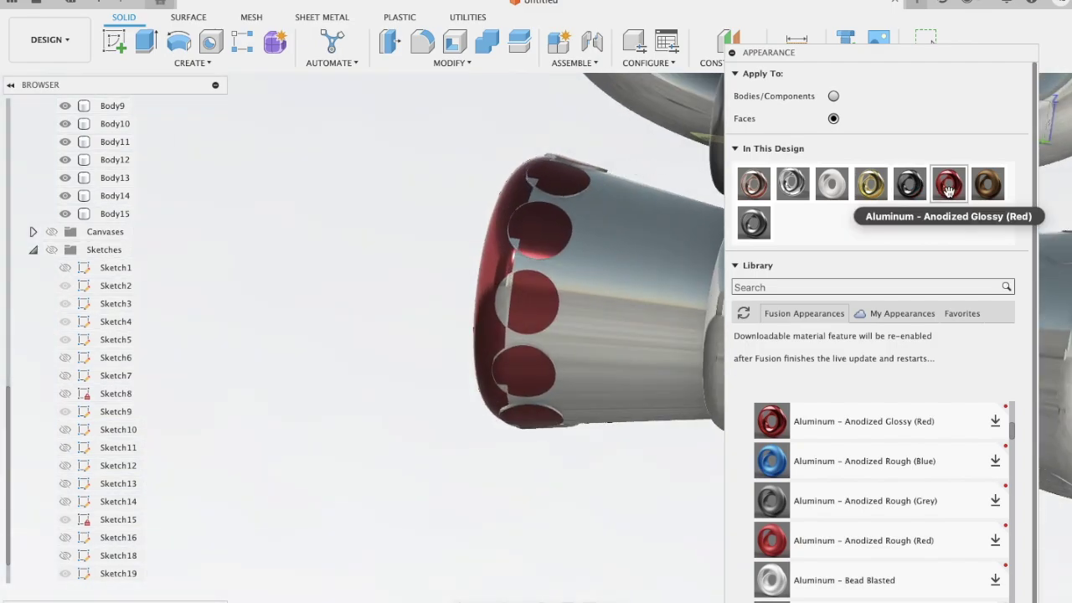
pyautogui.moveTo(948, 184); pyautogui.dragTo(503, 299)
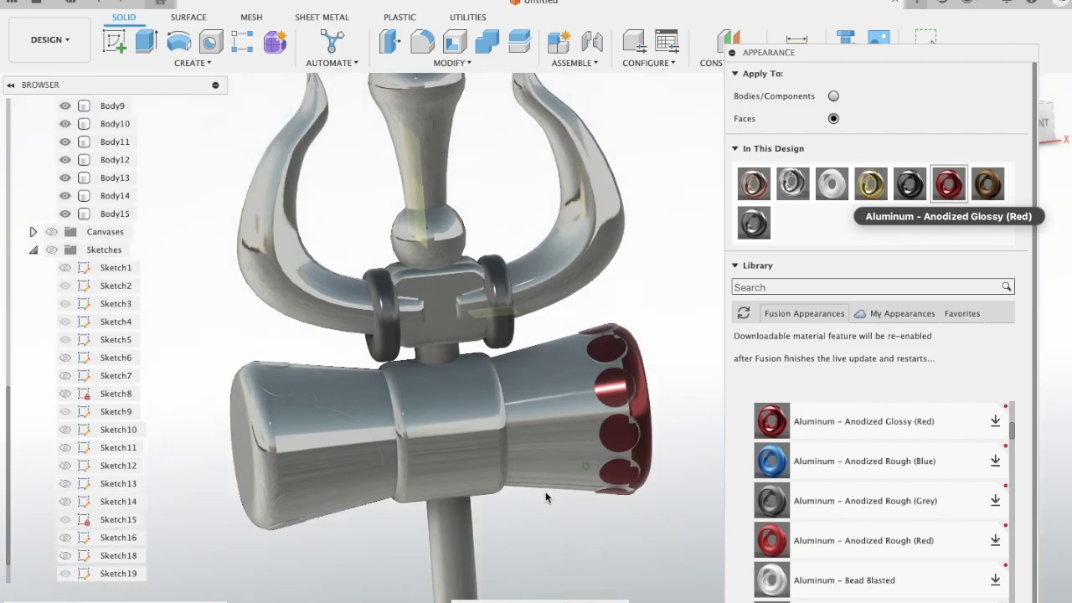
pyautogui.moveTo(948, 184); pyautogui.dragTo(289, 382)
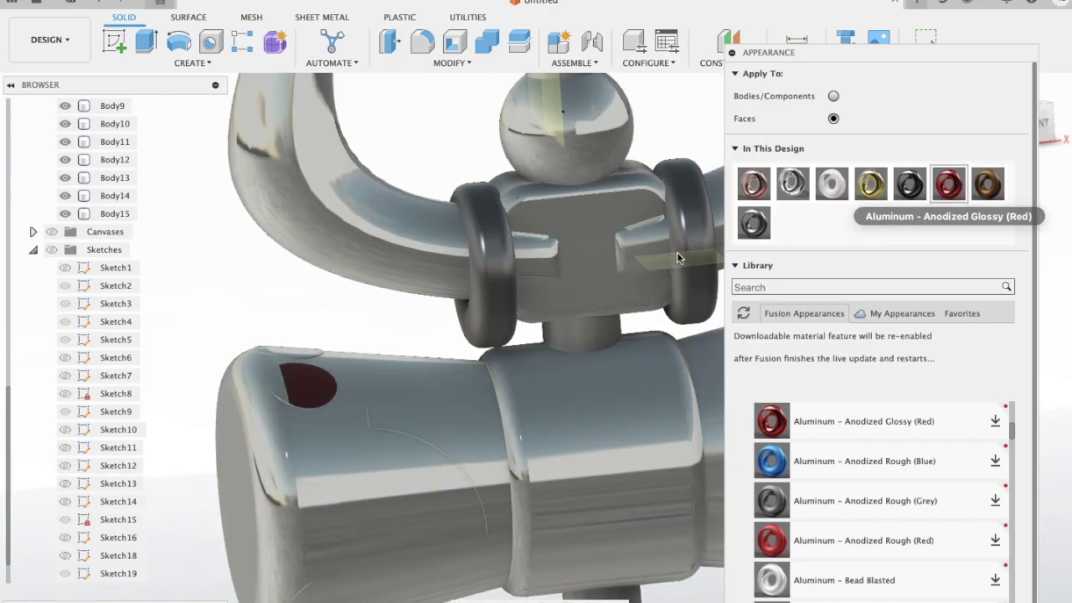
# - Paint the left end's lower hole faces and the drum's side face glossy red
pyautogui.moveTo(963, 184); pyautogui.dragTo(279, 378)
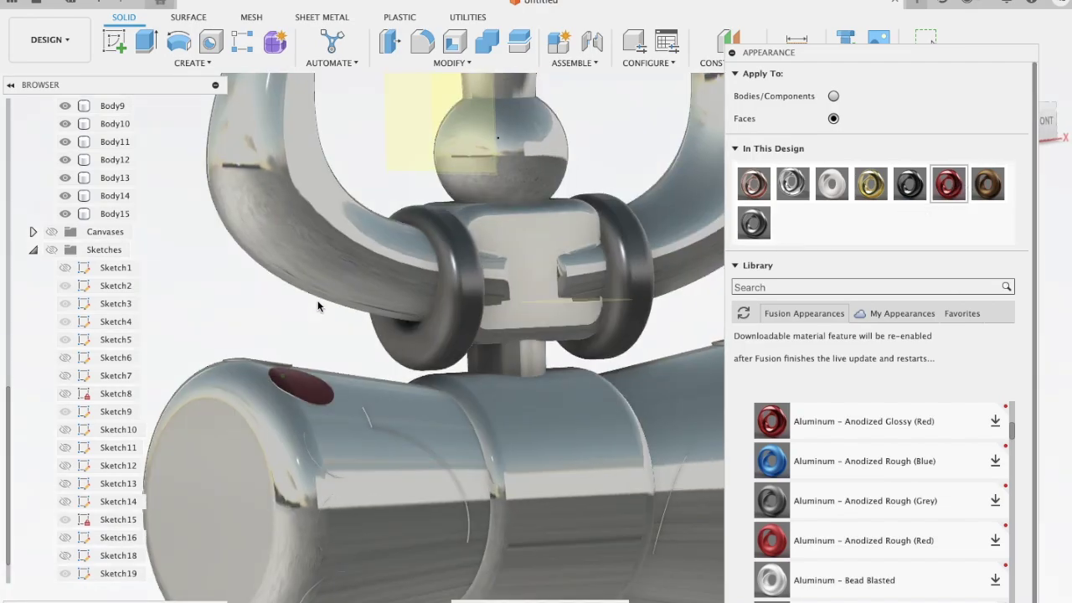
pyautogui.moveTo(948, 185)
pyautogui.mouseDown()
pyautogui.moveTo(417, 385)
pyautogui.moveTo(330, 434)
pyautogui.mouseUp()
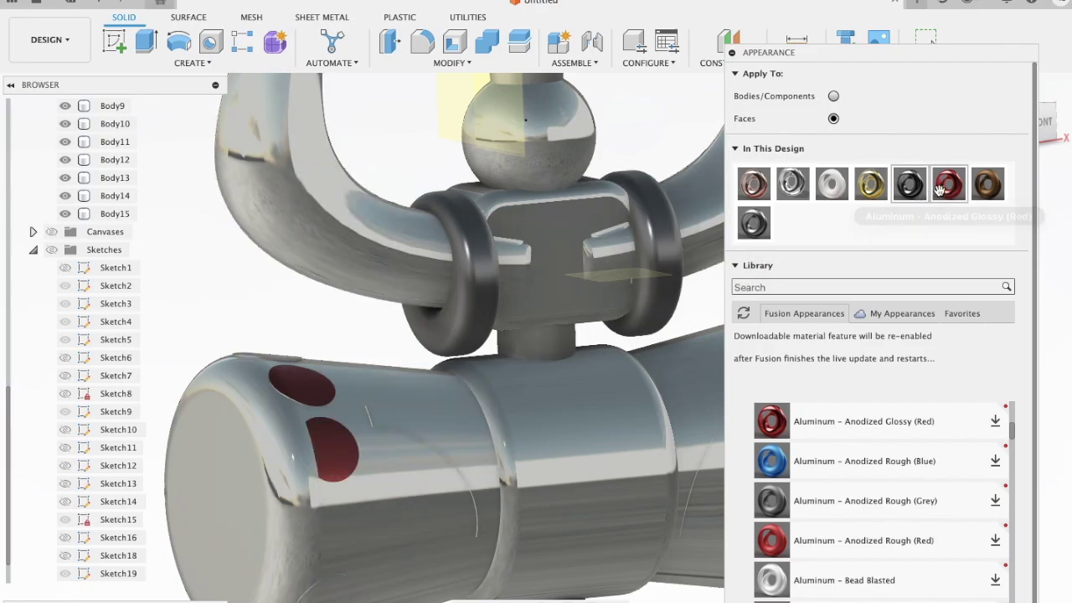
pyautogui.moveTo(939, 191); pyautogui.dragTo(308, 457)
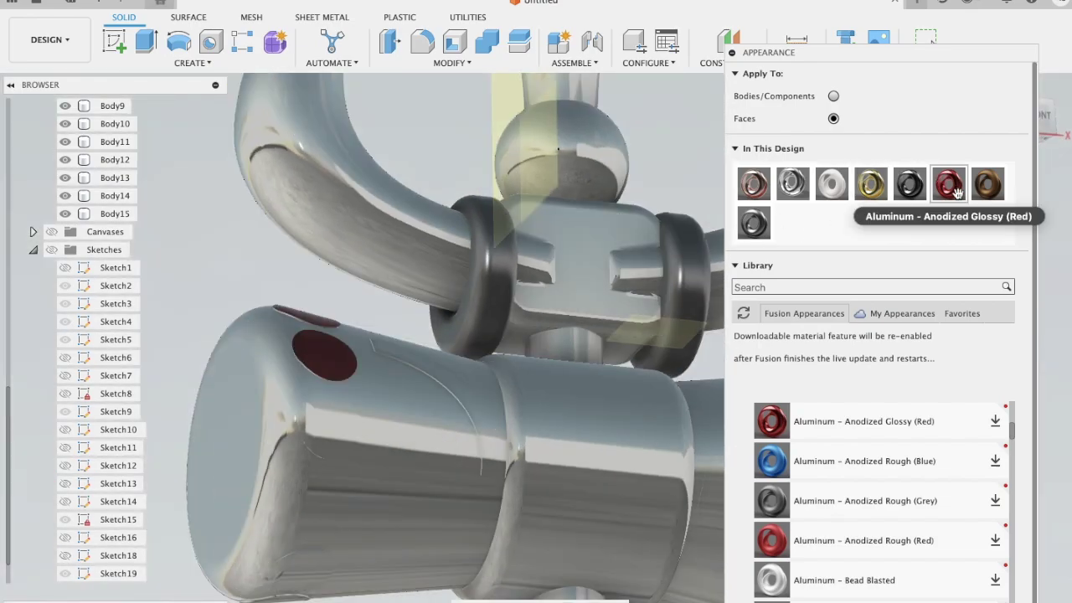
pyautogui.moveTo(957, 193); pyautogui.dragTo(322, 404)
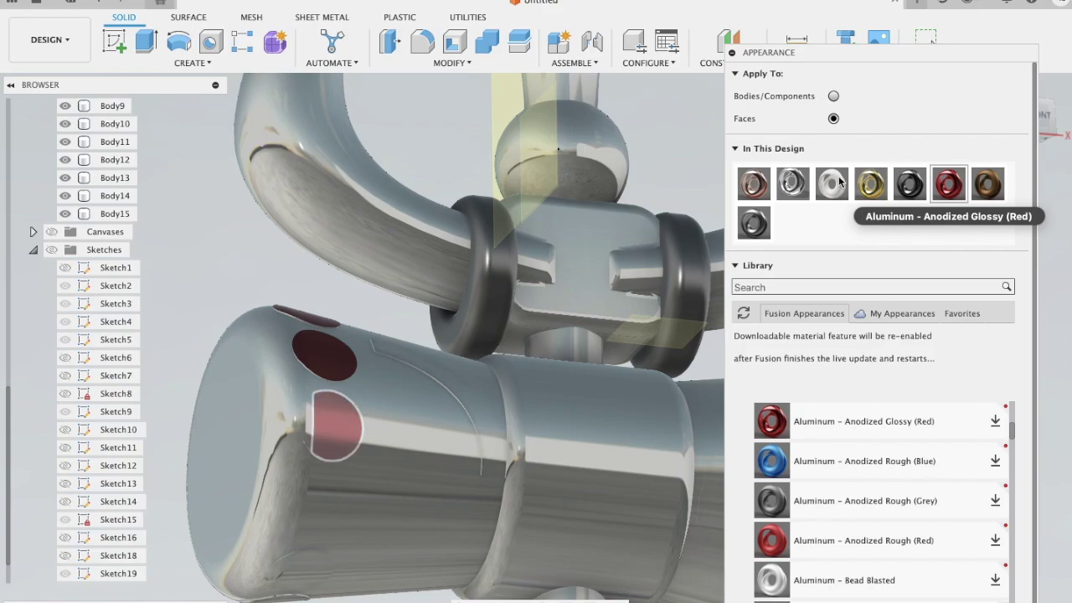
pyautogui.moveTo(948, 184); pyautogui.dragTo(323, 425)
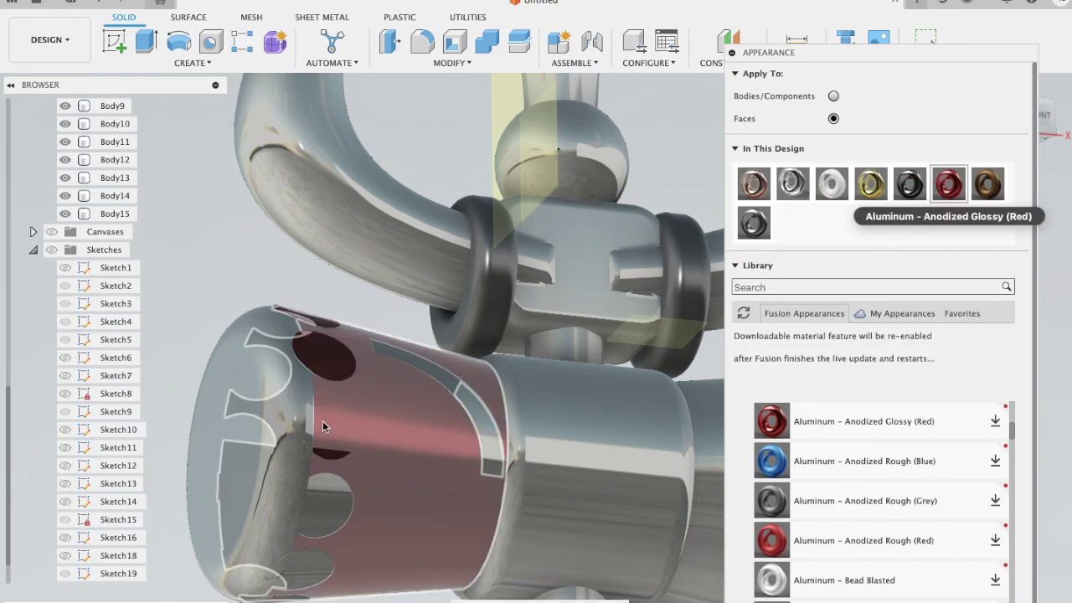
pyautogui.press('Escape')
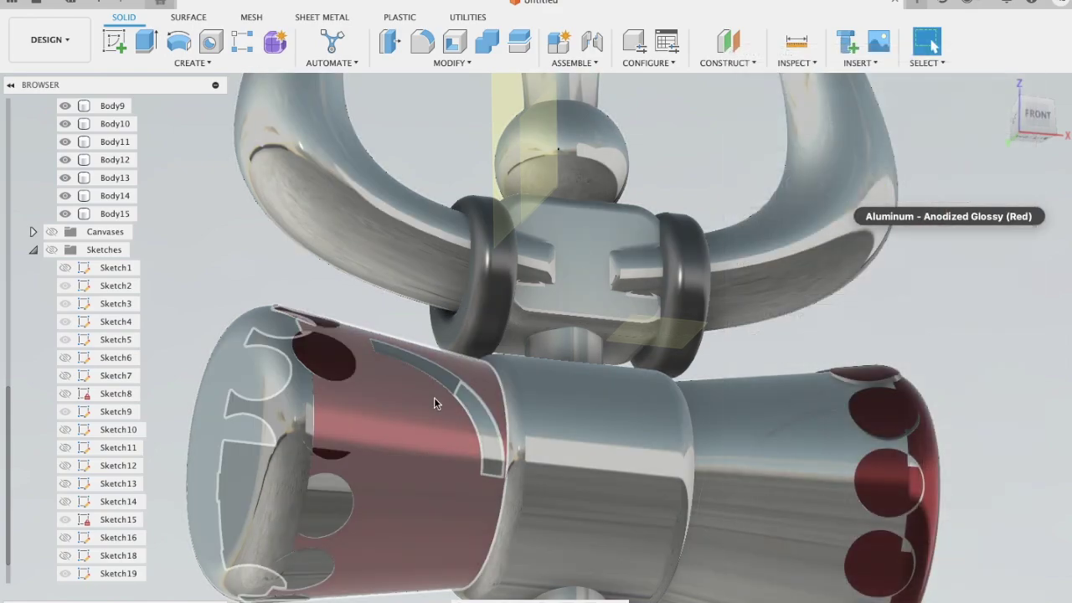
# - Undo the red side face and reopen Appearance with Apply To set to Faces
pyautogui.hotkey('ctrl', 'z')
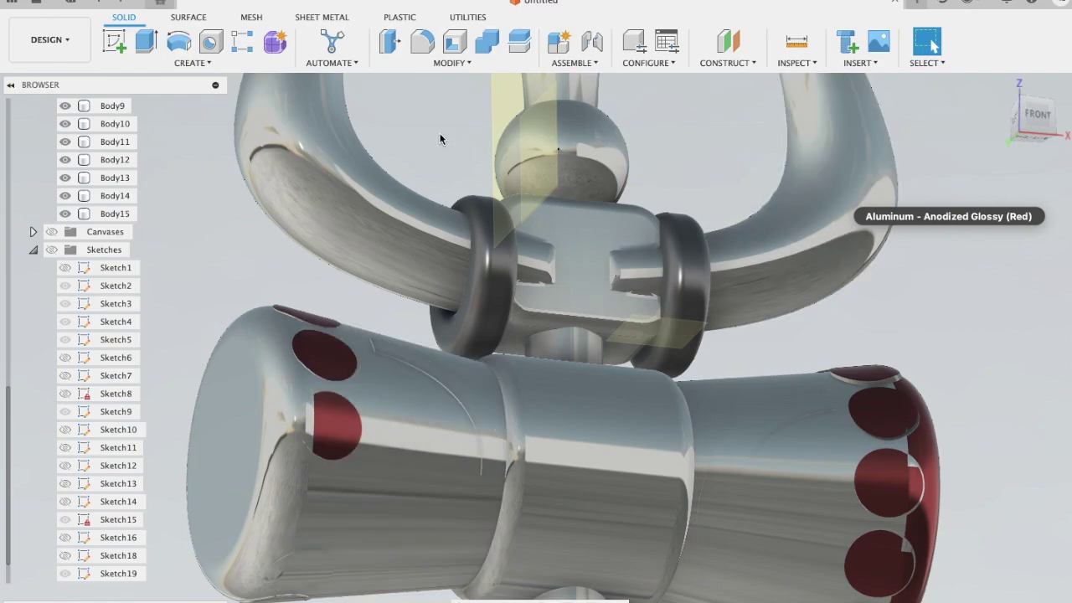
pyautogui.click(450, 62)
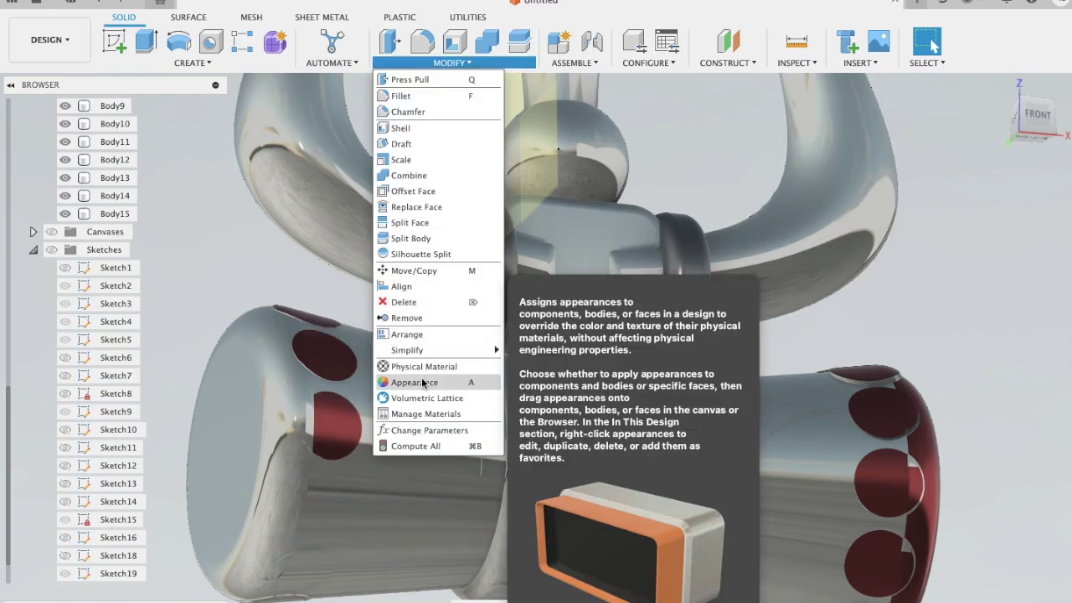
pyautogui.click(414, 382)
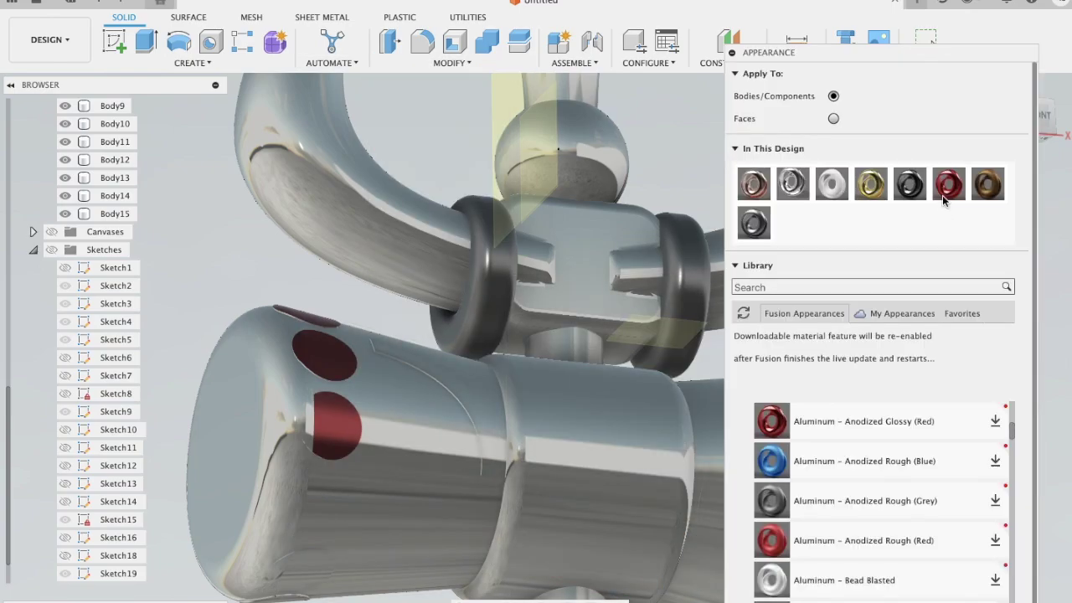
pyautogui.moveTo(948, 185)
pyautogui.mouseDown()
pyautogui.moveTo(401, 442)
pyautogui.moveTo(331, 490)
pyautogui.moveTo(993, 223)
pyautogui.moveTo(936, 190)
pyautogui.mouseUp()
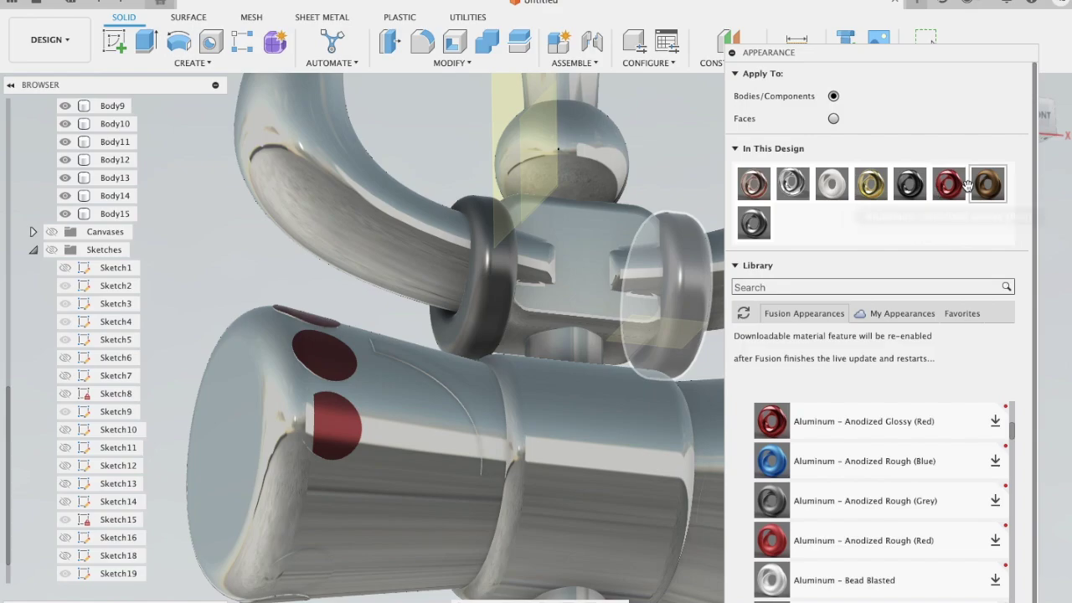
pyautogui.click(833, 118)
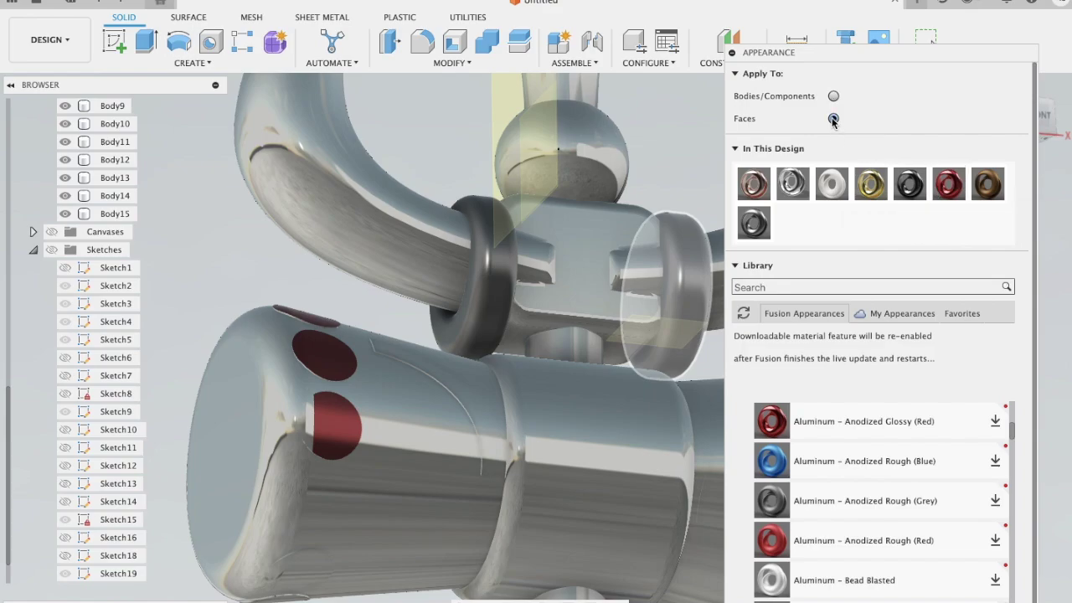
# - Paint the remaining left-end hole faces glossy red using the swatch and library item
pyautogui.moveTo(948, 186)
pyautogui.mouseDown()
pyautogui.moveTo(797, 248)
pyautogui.moveTo(329, 493)
pyautogui.mouseUp()
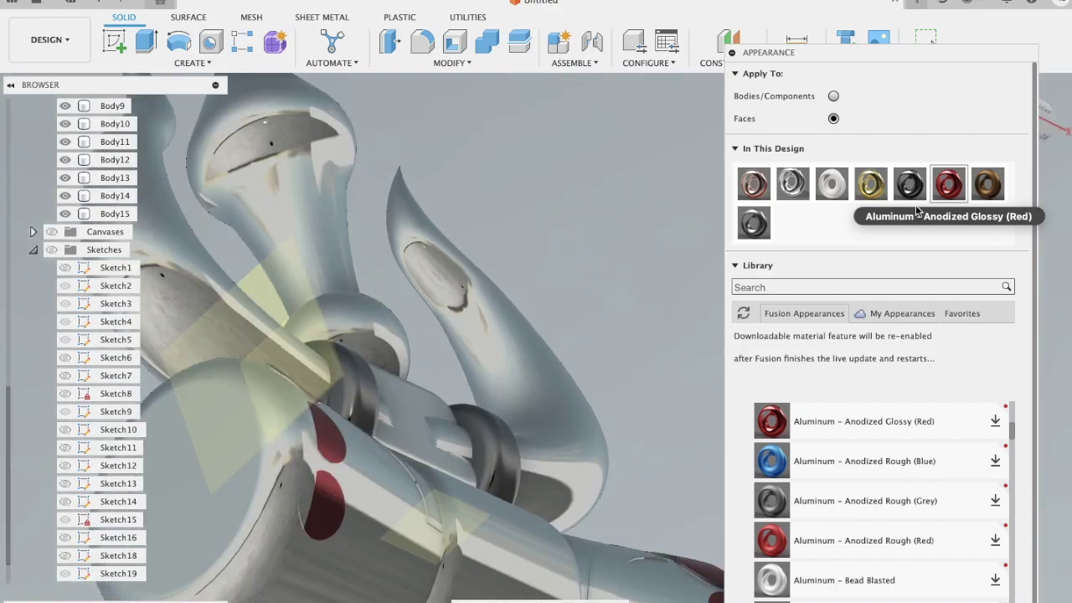
pyautogui.moveTo(948, 186)
pyautogui.mouseDown()
pyautogui.moveTo(312, 500)
pyautogui.moveTo(306, 492)
pyautogui.mouseUp()
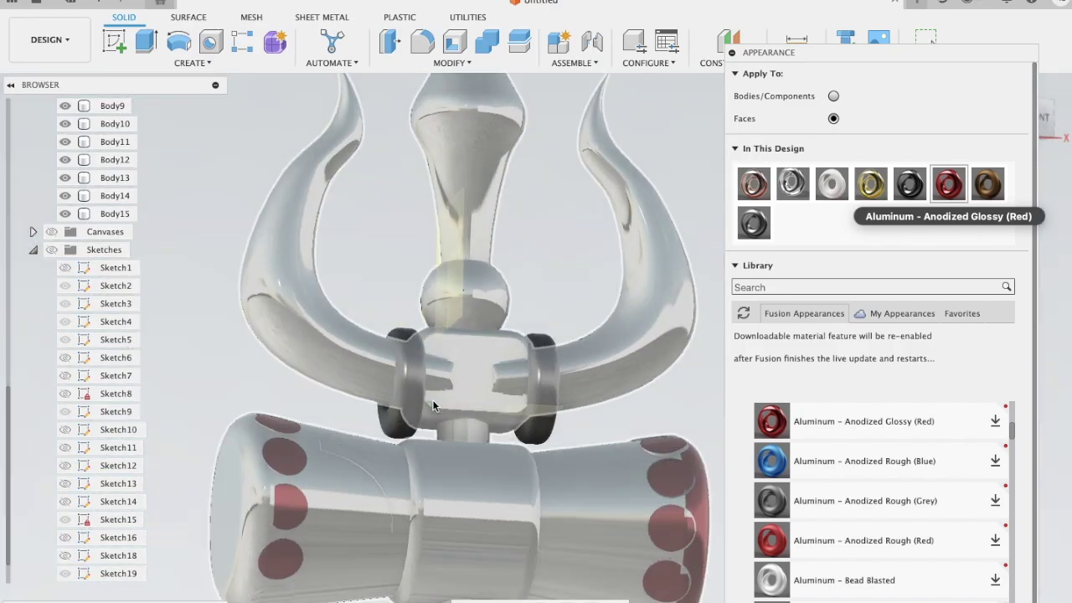
pyautogui.moveTo(948, 185); pyautogui.dragTo(265, 504)
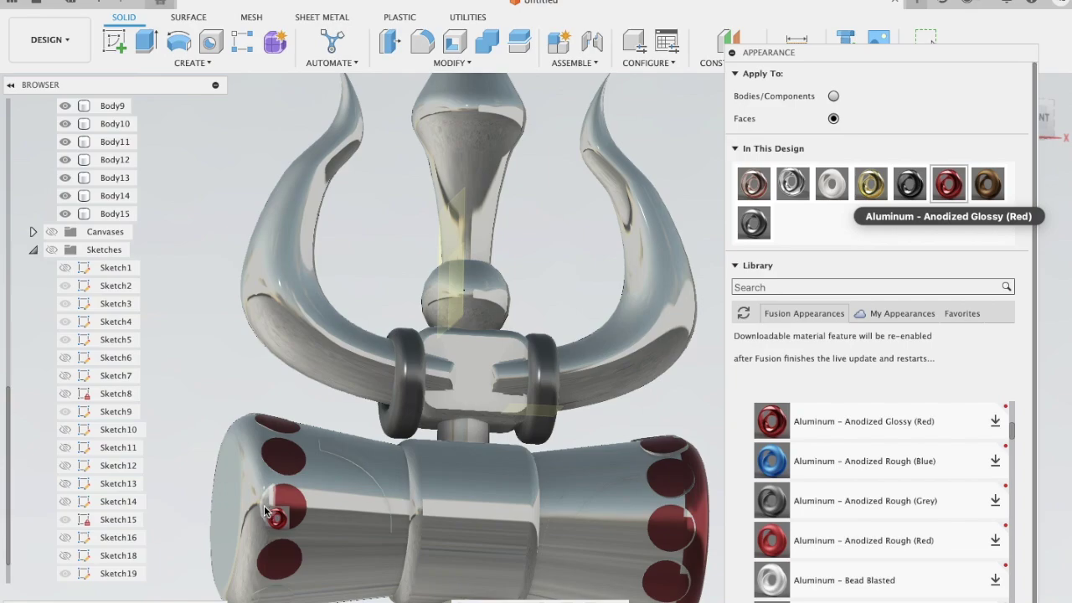
pyautogui.moveTo(264, 505)
pyautogui.mouseDown()
pyautogui.moveTo(430, 399)
pyautogui.moveTo(268, 503)
pyautogui.mouseUp()
pyautogui.scroll(-3, 267, 502)
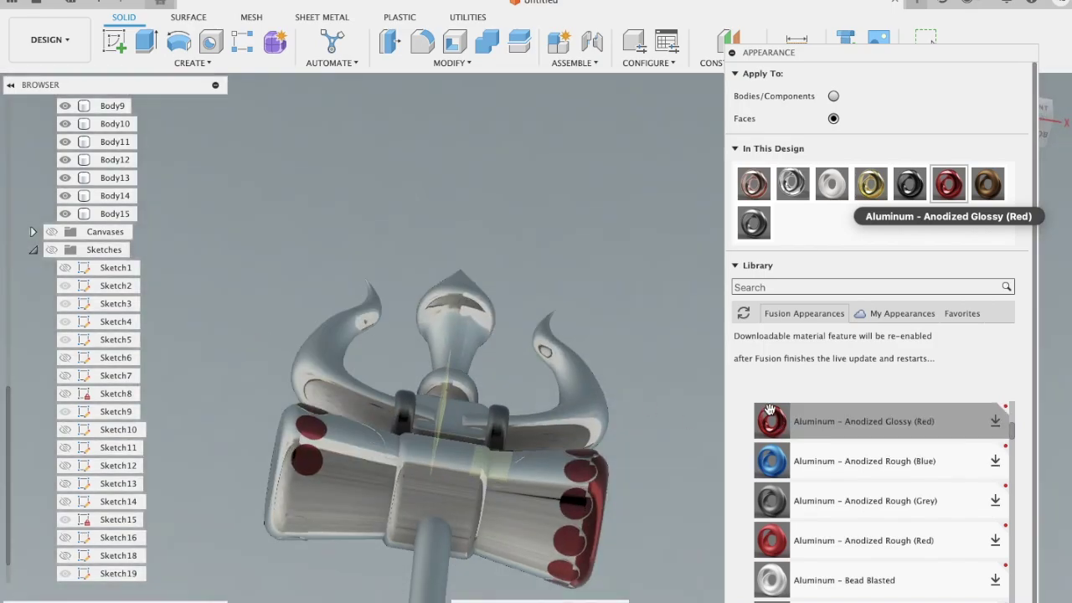
pyautogui.moveTo(769, 408); pyautogui.dragTo(308, 485)
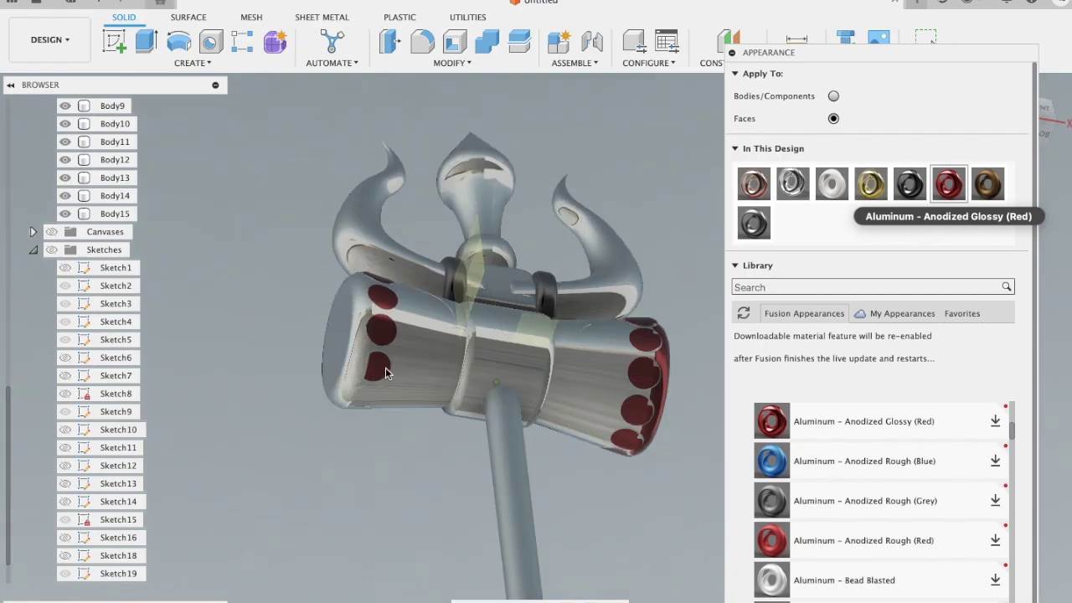
pyautogui.moveTo(771, 421); pyautogui.dragTo(382, 371)
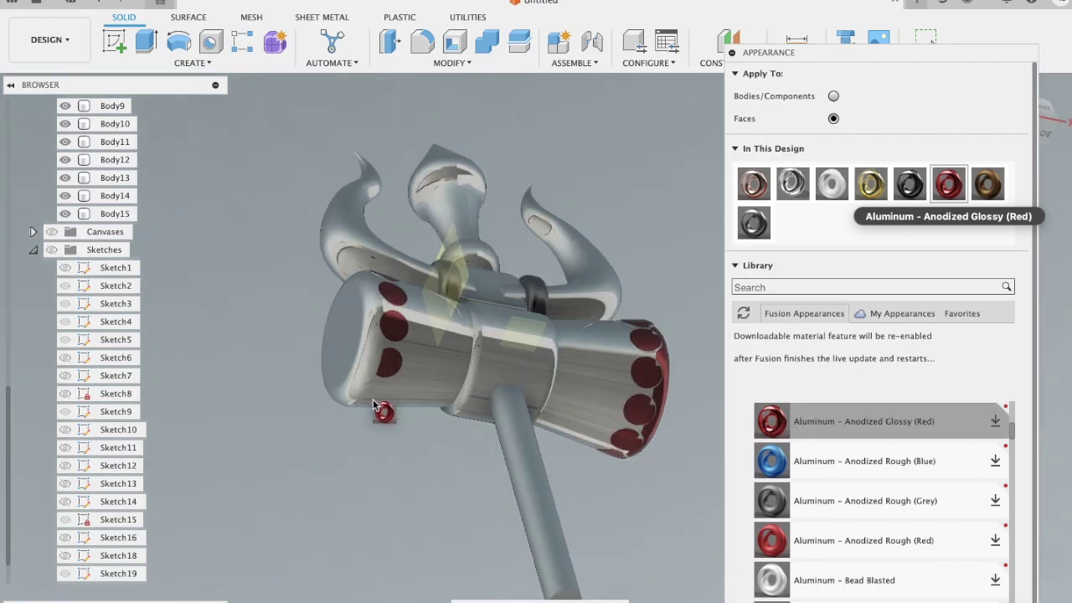
pyautogui.moveTo(376, 367); pyautogui.dragTo(376, 394)
pyautogui.keyDown('shift'); pyautogui.moveTo(481, 381); pyautogui.dragTo(482, 387, button='middle'); pyautogui.keyUp('shift')
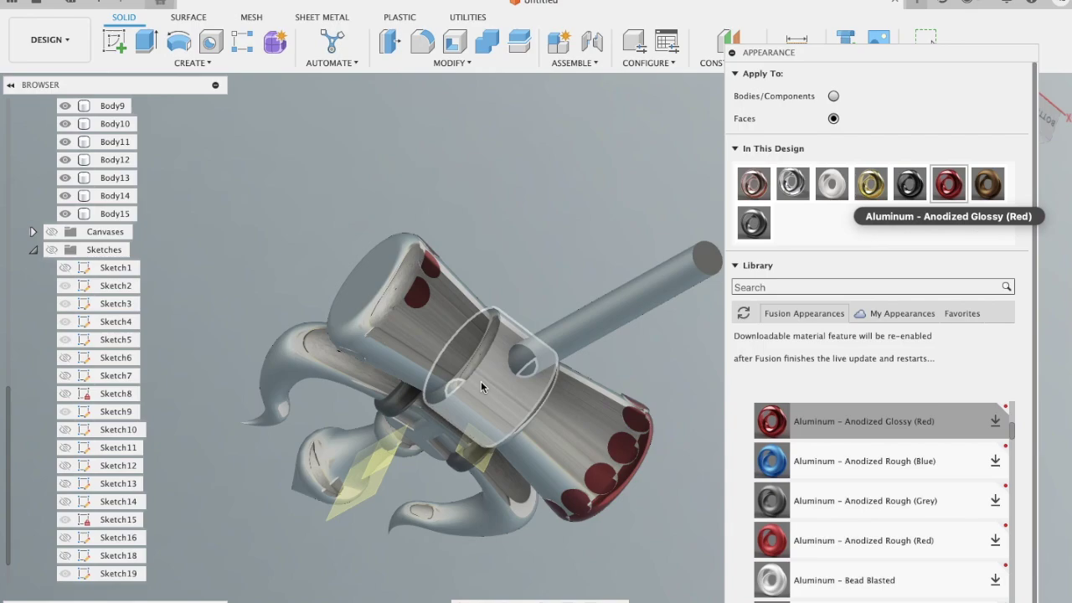
# - Apply glossy red anodized aluminum to the lower and middle hole faces on the cylinder
pyautogui.scroll(2, 349, 239)
pyautogui.scroll(2, 349, 239)
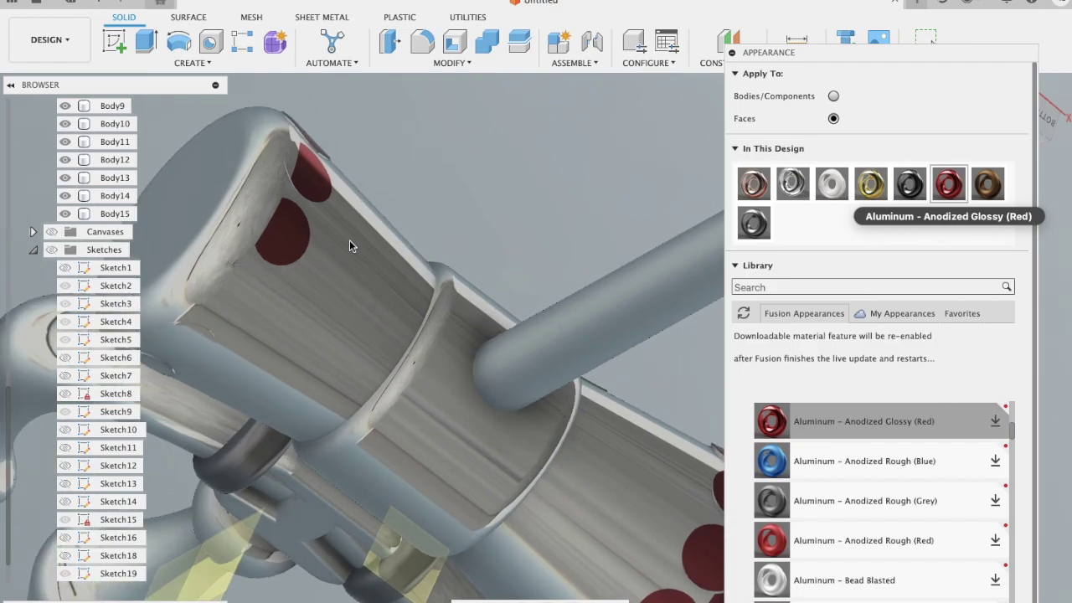
pyautogui.scroll(2, 349, 240)
pyautogui.scroll(2, 349, 240)
pyautogui.scroll(2, 349, 240)
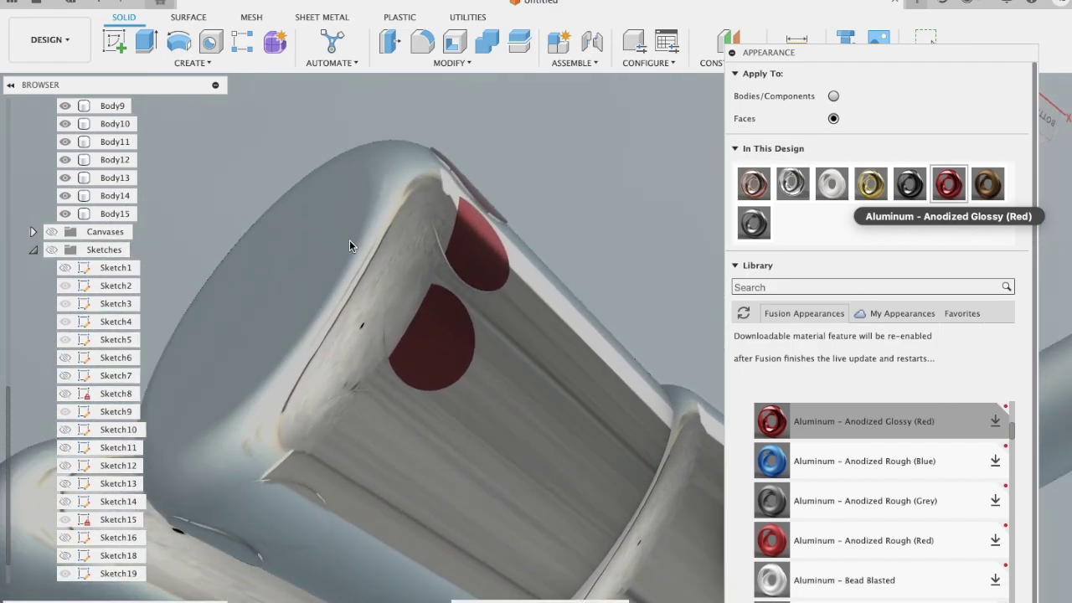
pyautogui.moveTo(770, 420); pyautogui.dragTo(438, 331)
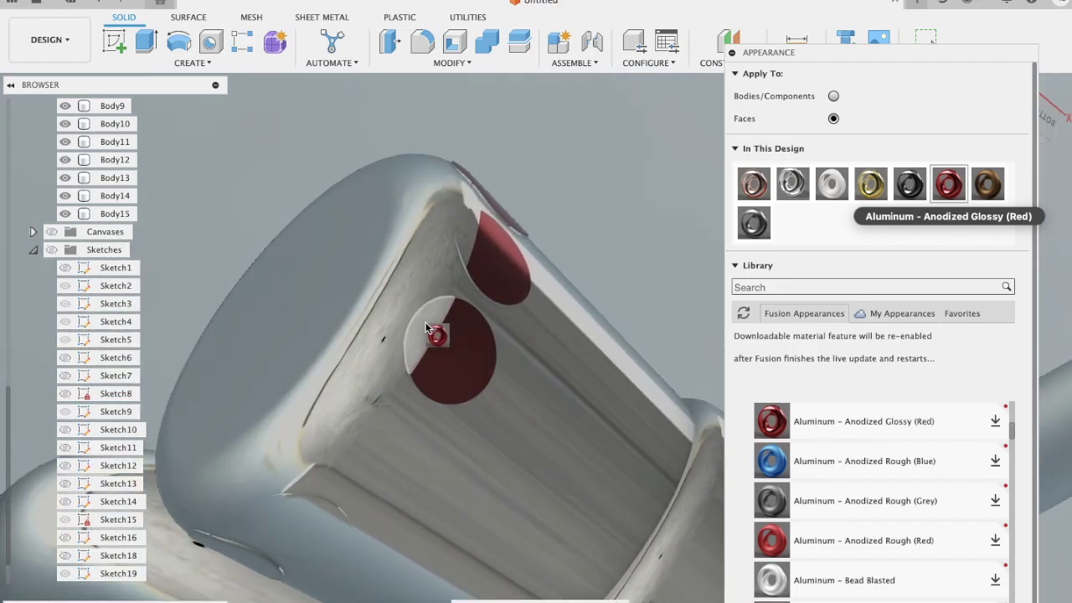
pyautogui.scroll(2, 654, 150)
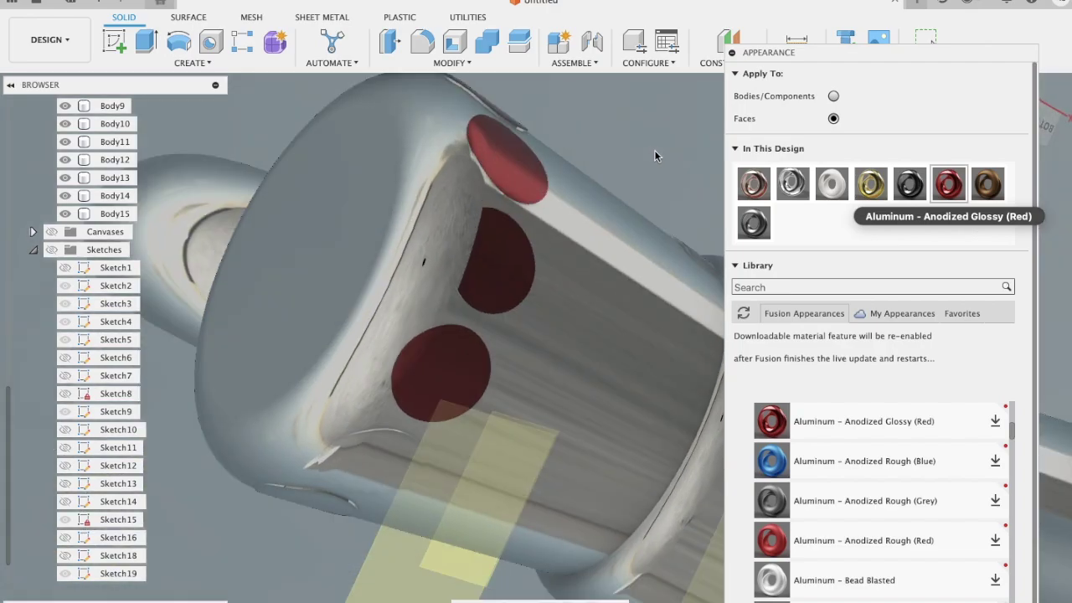
pyautogui.moveTo(769, 418); pyautogui.dragTo(474, 242)
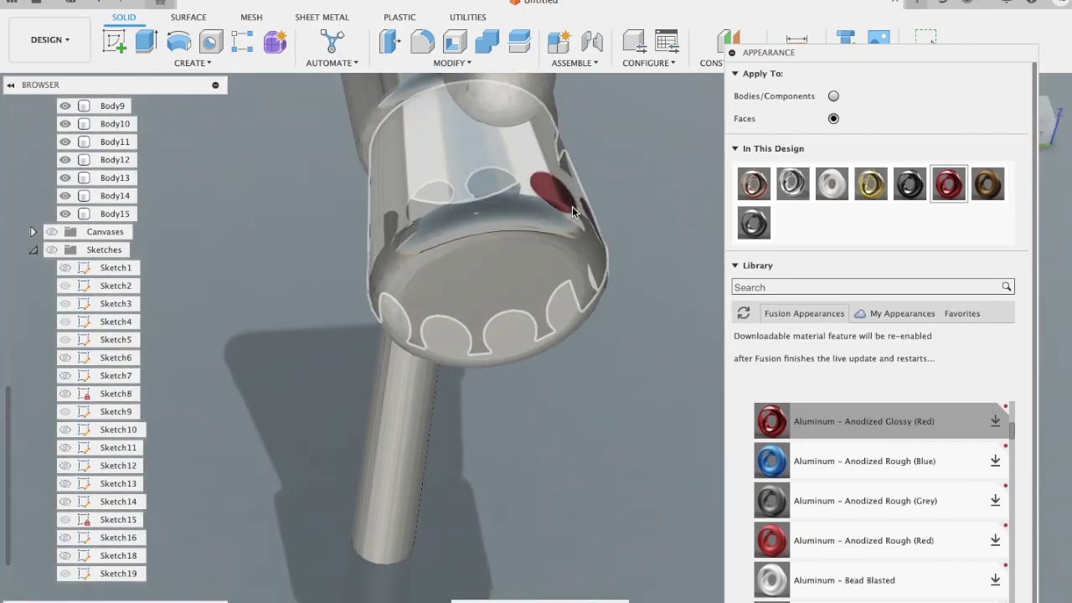
pyautogui.keyDown('shift'); pyautogui.moveTo(572, 206); pyautogui.dragTo(669, 281, button='middle'); pyautogui.keyUp('shift')
# - Paint several more circular hole faces on the cylinder glossy red
pyautogui.moveTo(771, 422); pyautogui.dragTo(504, 201)
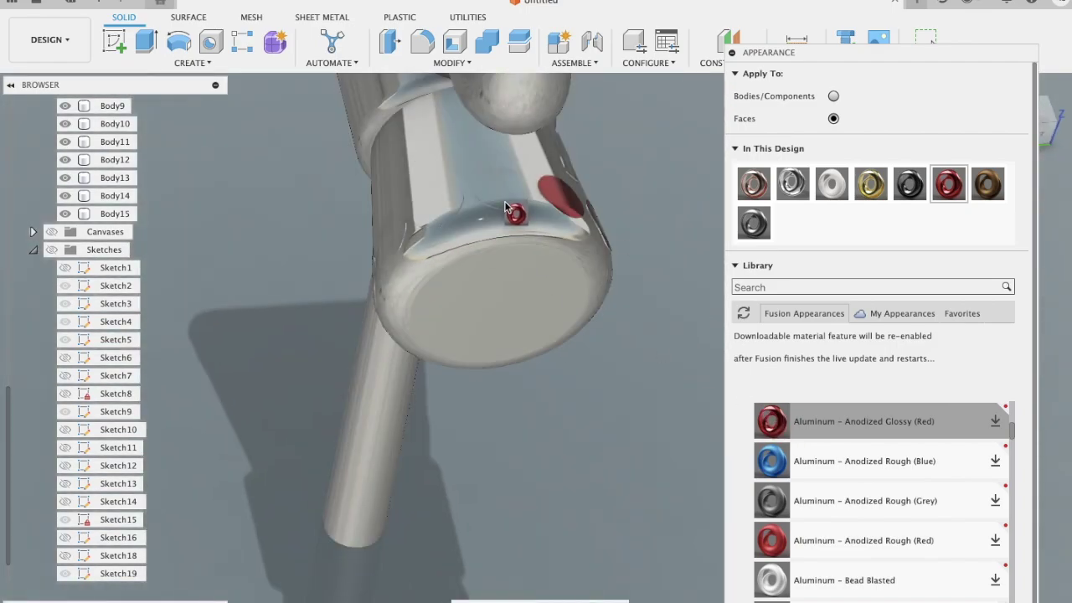
pyautogui.moveTo(505, 209); pyautogui.dragTo(506, 207)
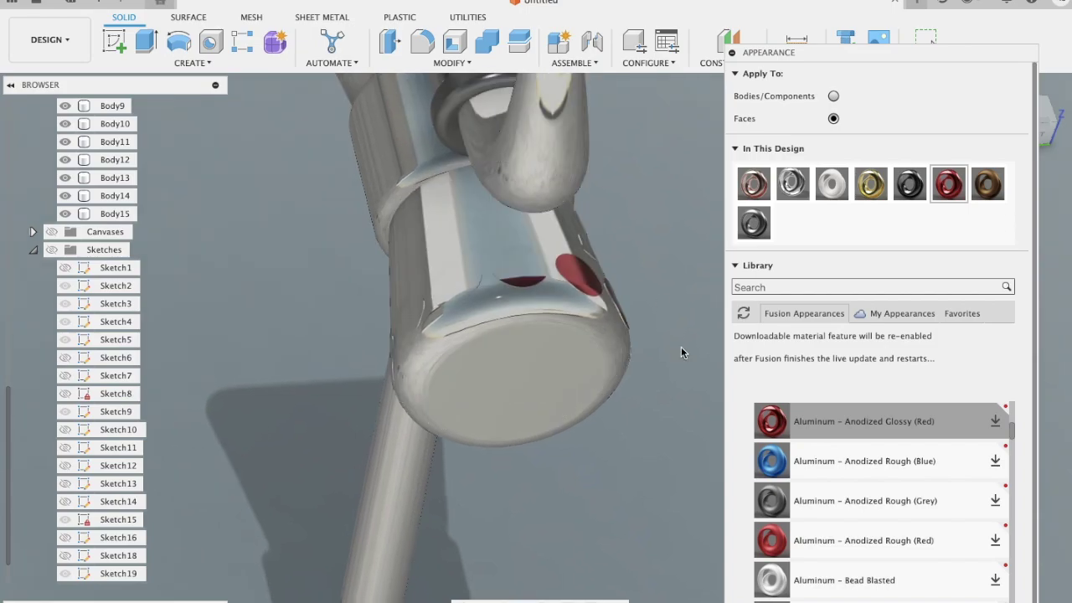
pyautogui.moveTo(748, 421); pyautogui.dragTo(528, 259)
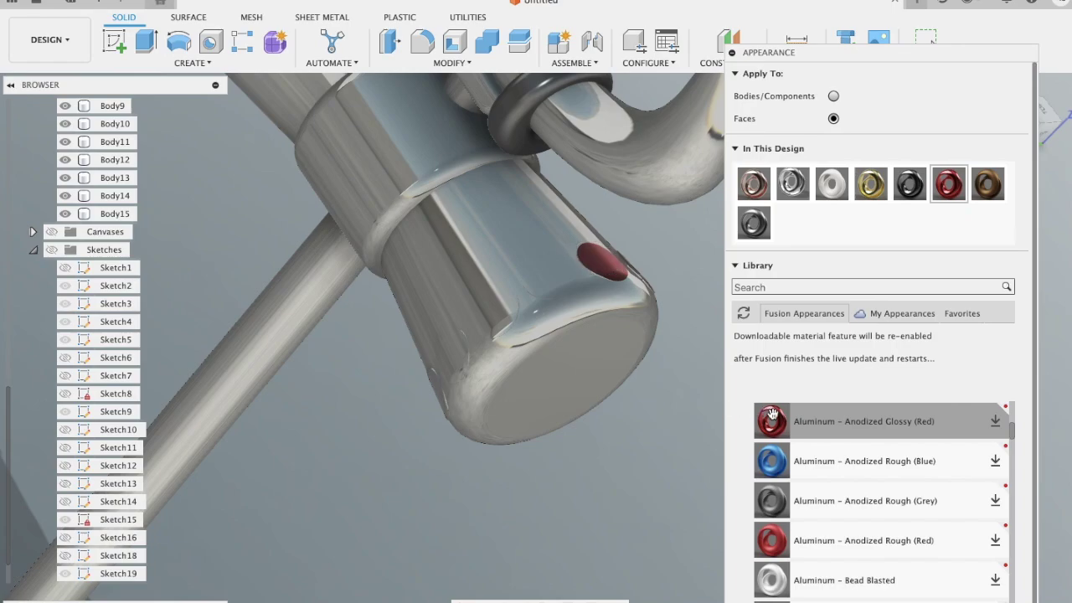
pyautogui.moveTo(618, 336); pyautogui.dragTo(561, 292)
pyautogui.moveTo(771, 421); pyautogui.dragTo(540, 279)
pyautogui.moveTo(539, 276); pyautogui.dragTo(539, 276)
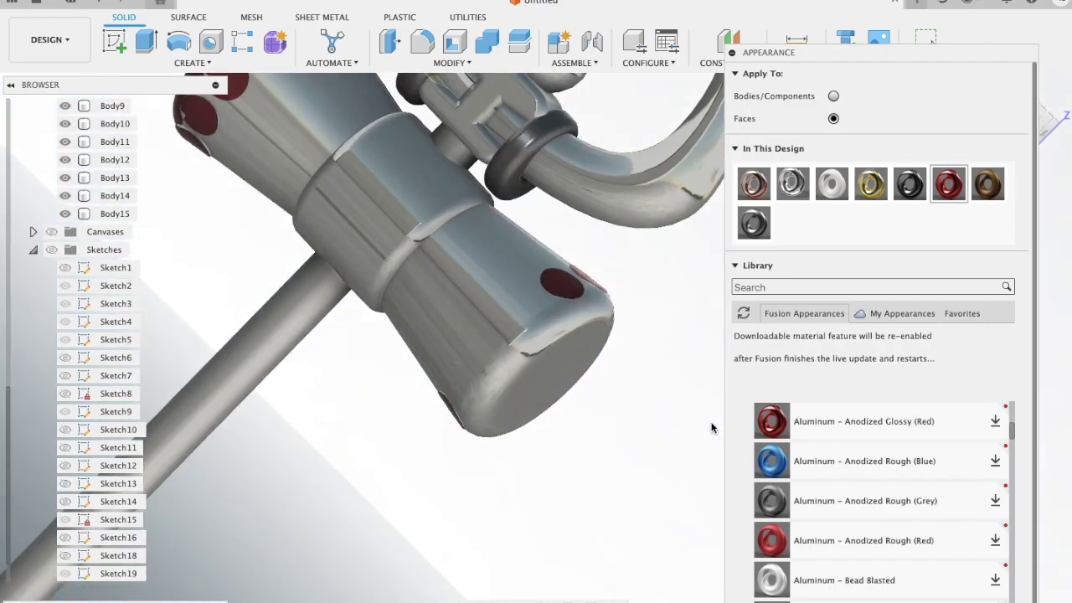
pyautogui.moveTo(768, 423); pyautogui.dragTo(525, 311)
pyautogui.moveTo(770, 420); pyautogui.dragTo(534, 325)
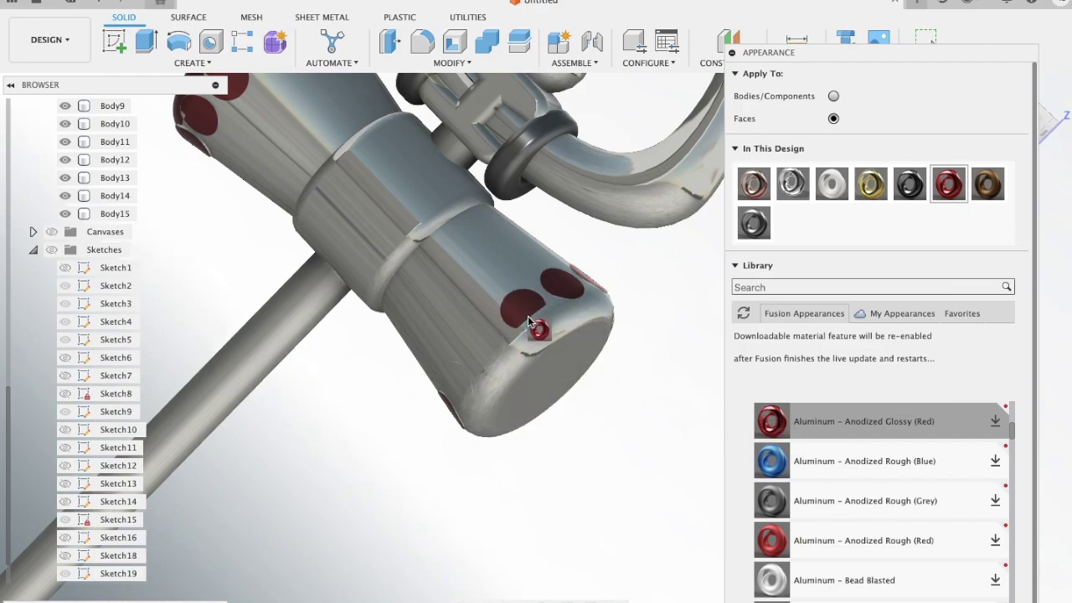
pyautogui.moveTo(529, 321); pyautogui.dragTo(598, 363)
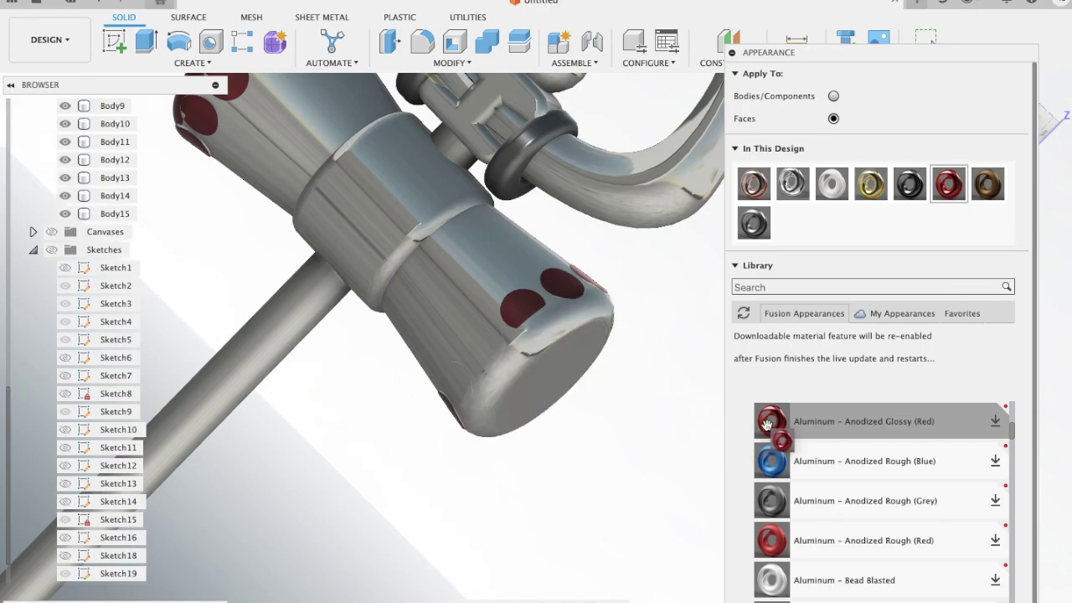
# - Apply red glossy finish to the remaining recesses around the flared ends
pyautogui.scroll(3, 610, 378)
pyautogui.scroll(3, 610, 376)
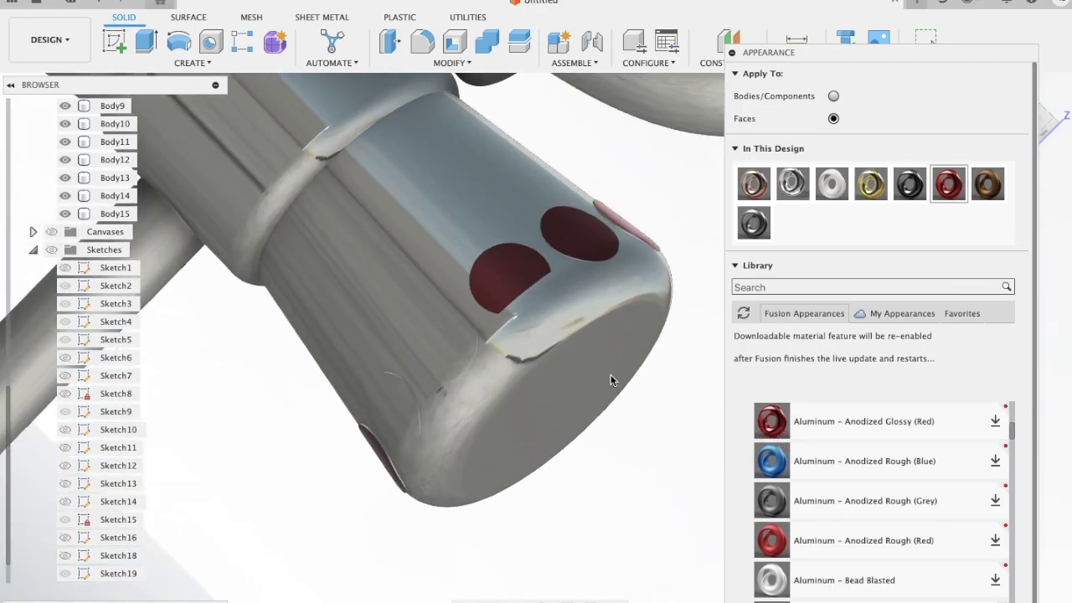
pyautogui.scroll(2, 611, 376)
pyautogui.moveTo(772, 421); pyautogui.dragTo(519, 265)
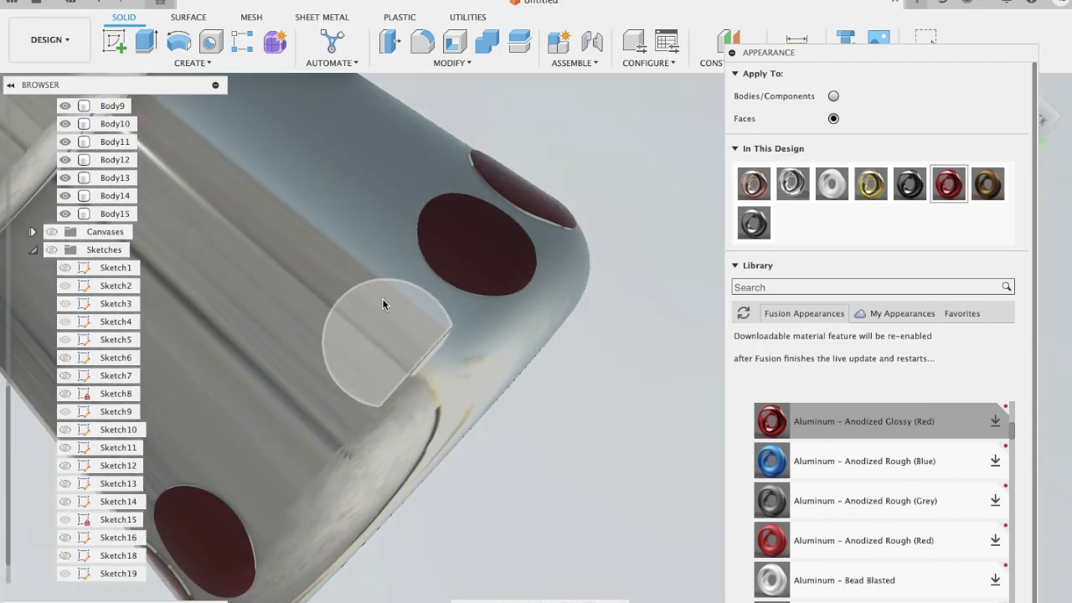
pyautogui.moveTo(519, 265)
pyautogui.mouseDown()
pyautogui.moveTo(802, 432)
pyautogui.moveTo(403, 335)
pyautogui.mouseUp()
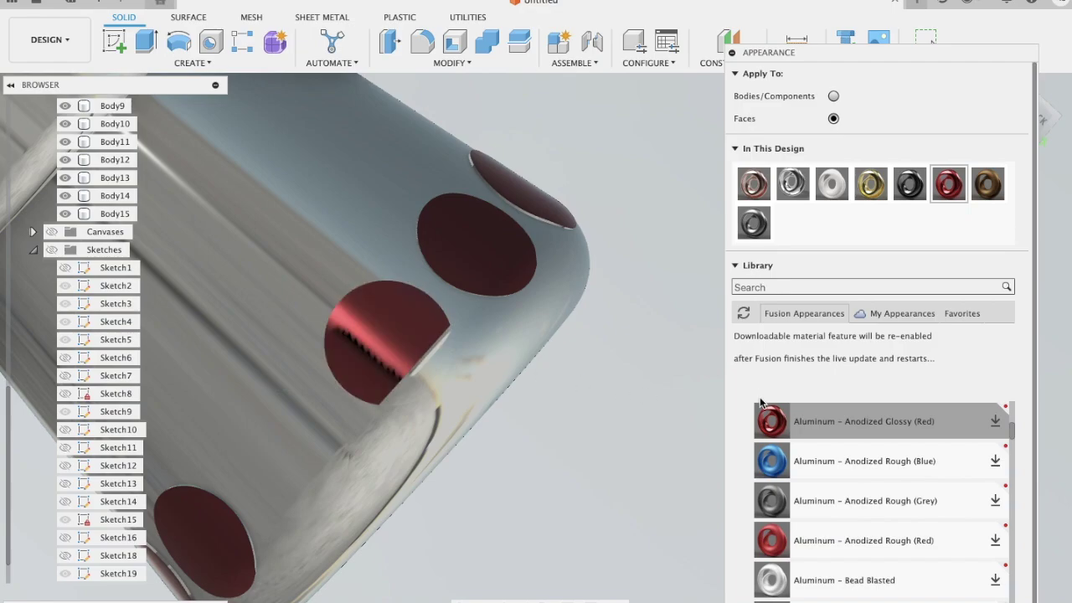
pyautogui.moveTo(783, 434); pyautogui.dragTo(437, 371)
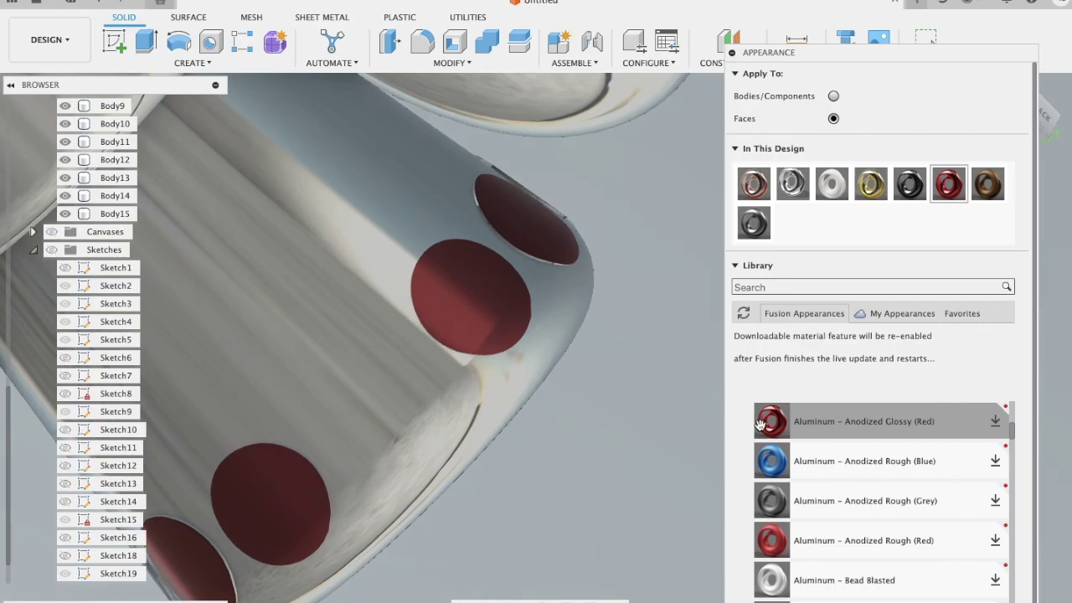
pyautogui.moveTo(760, 424); pyautogui.dragTo(398, 405)
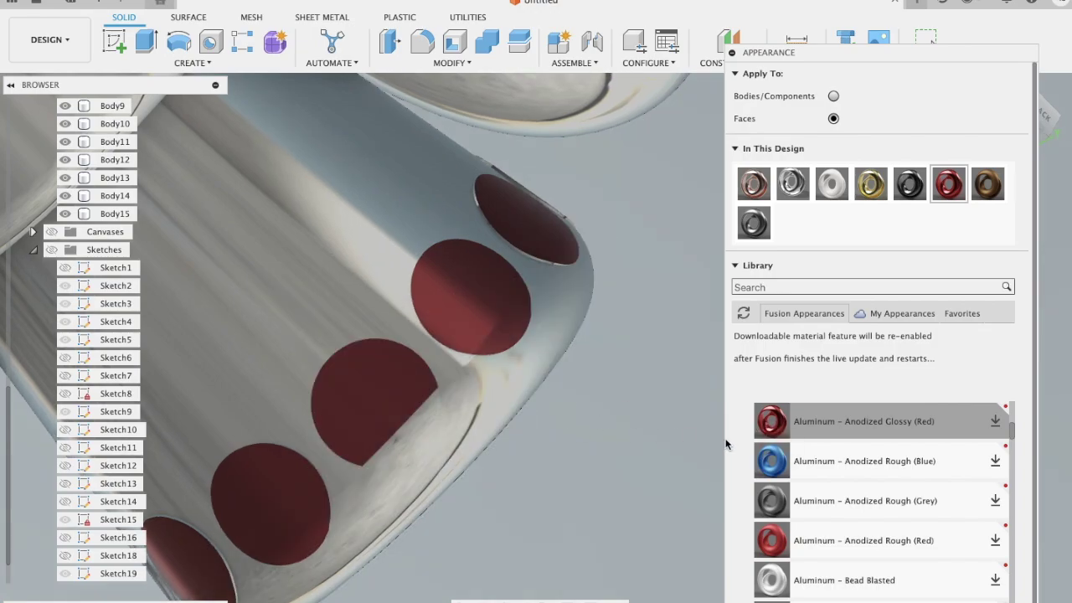
pyautogui.moveTo(775, 423); pyautogui.dragTo(419, 431)
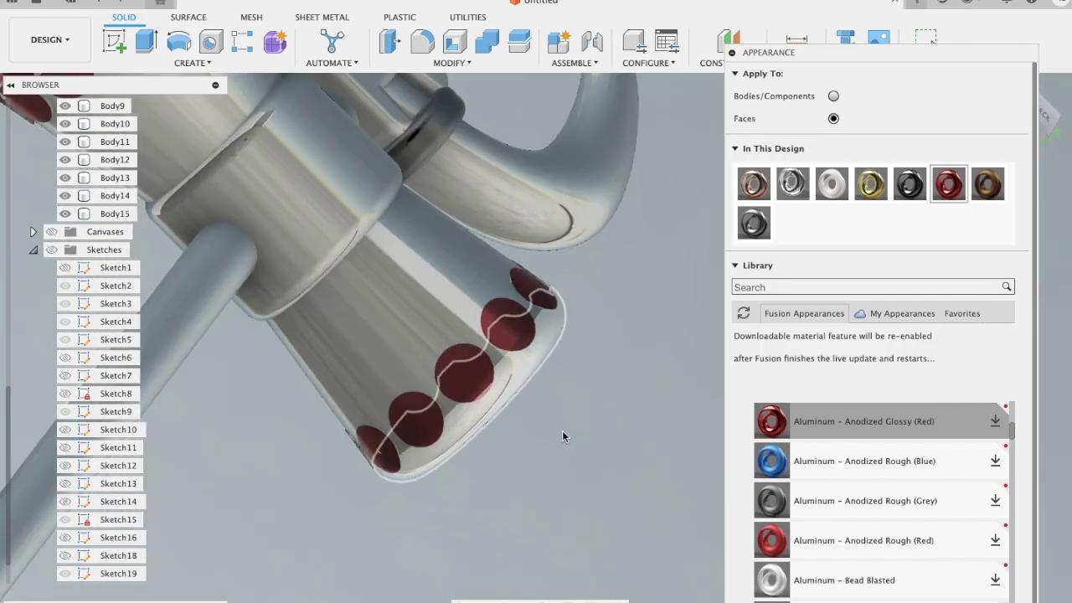
pyautogui.keyDown('shift'); pyautogui.moveTo(418, 429); pyautogui.dragTo(568, 433, button='middle'); pyautogui.keyUp('shift')
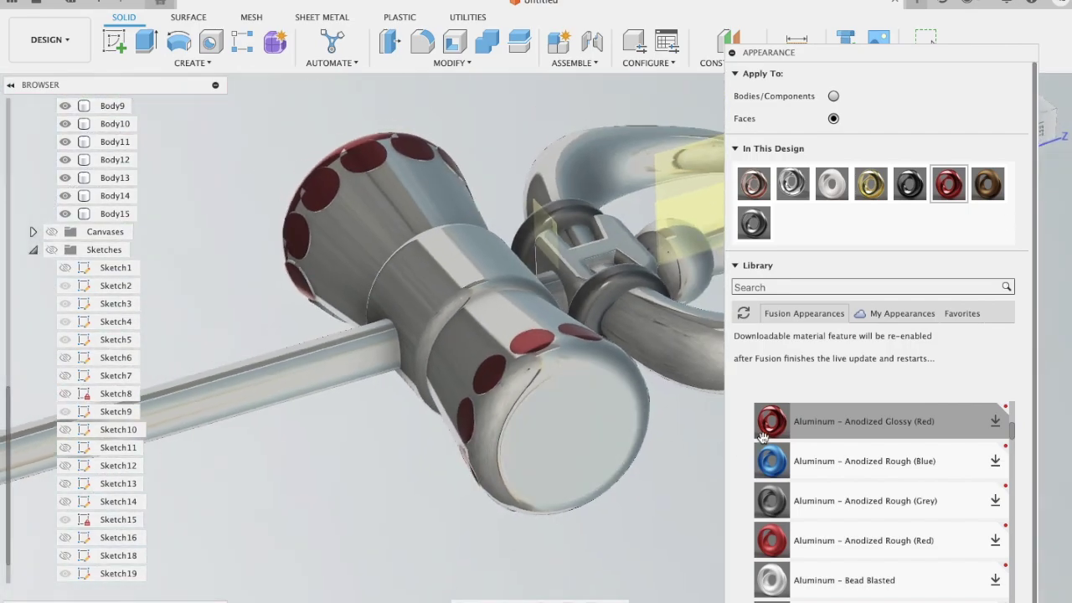
# - Try red glossy on the cylinder's end face, then undo it
pyautogui.moveTo(767, 429); pyautogui.dragTo(558, 411)
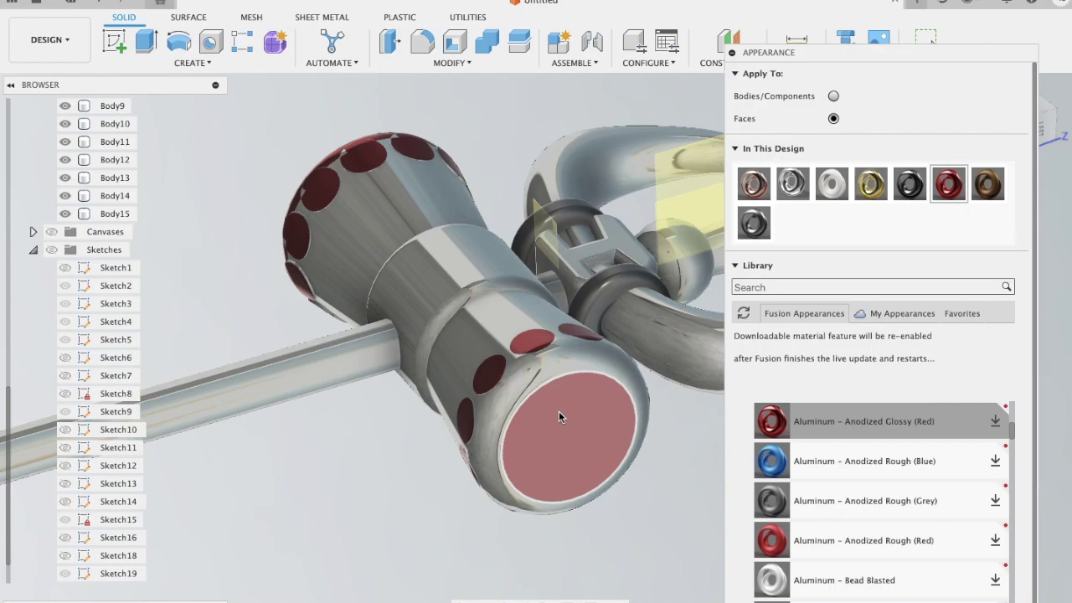
pyautogui.keyDown('shift'); pyautogui.moveTo(558, 411); pyautogui.dragTo(591, 376, button='middle'); pyautogui.keyUp('shift')
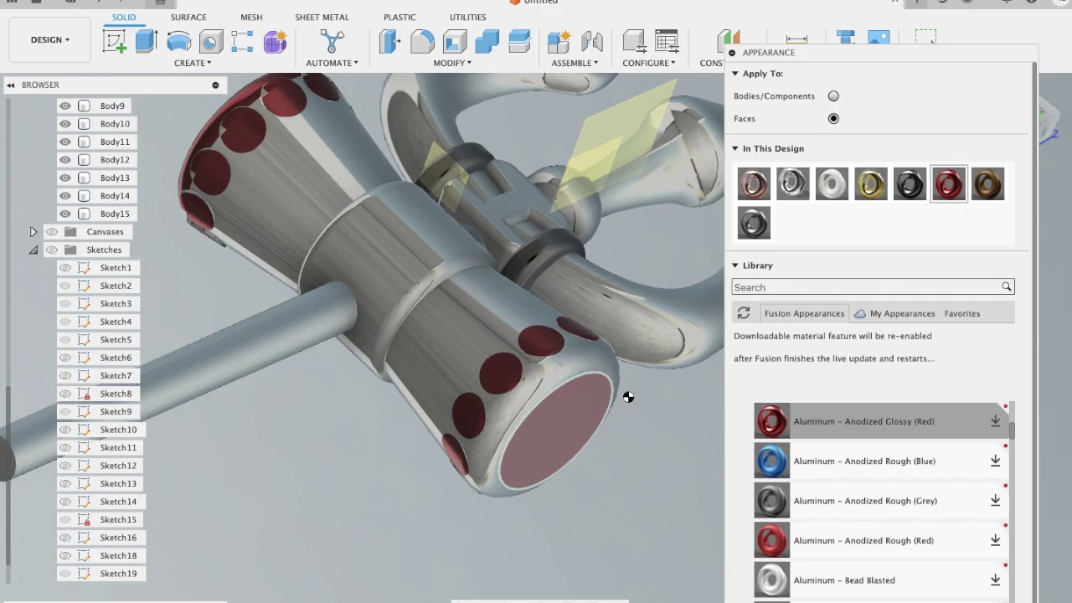
pyautogui.press('Escape')
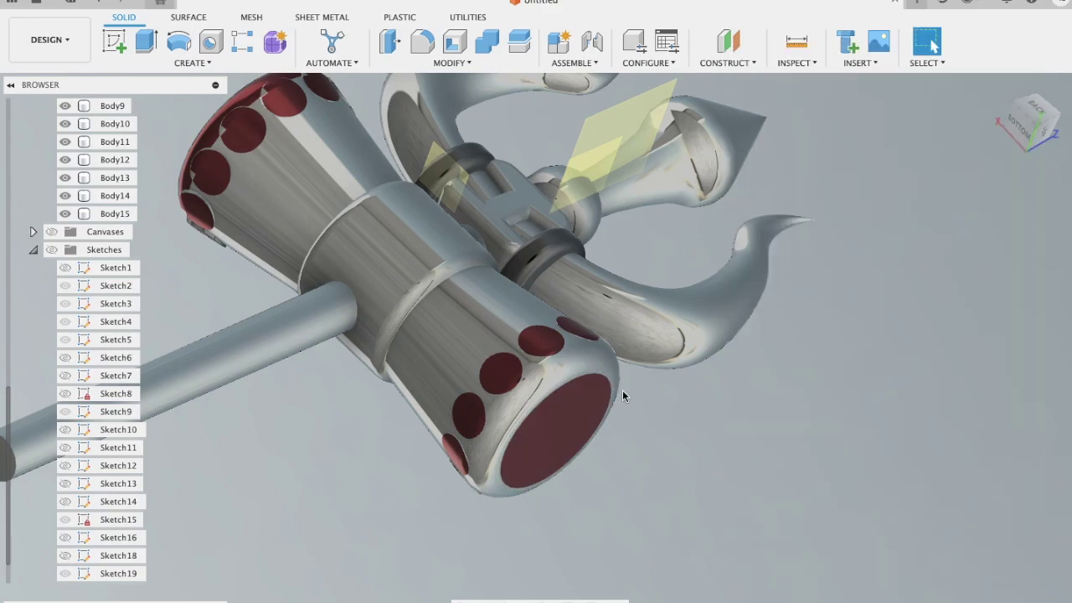
pyautogui.hotkey('ctrl', 'z')
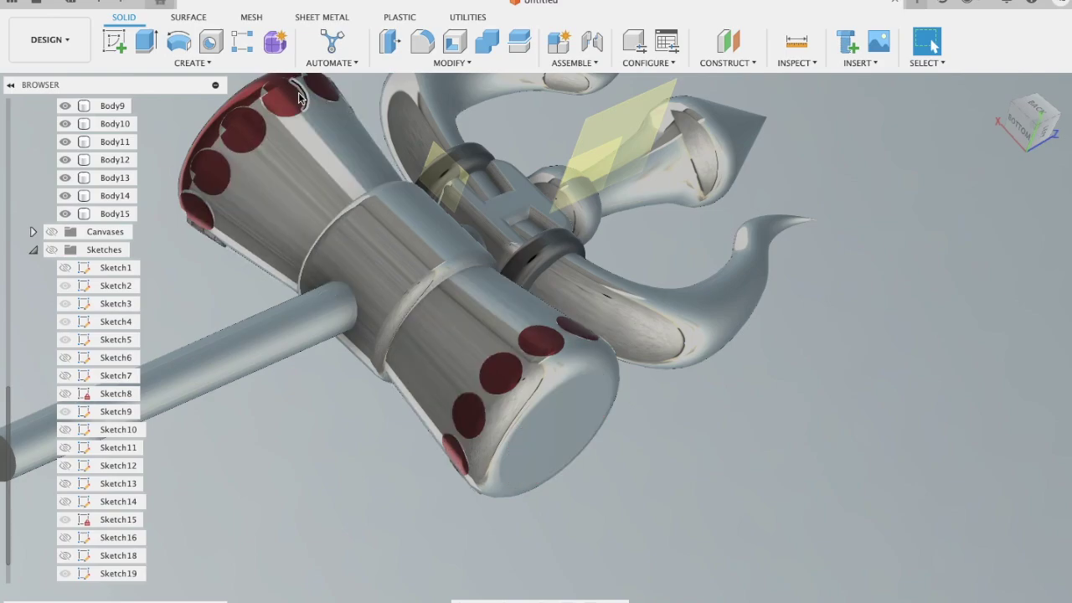
# - Reopen Appearance set to Faces, try red on the end cap, and undo it again
pyautogui.click(451, 67)
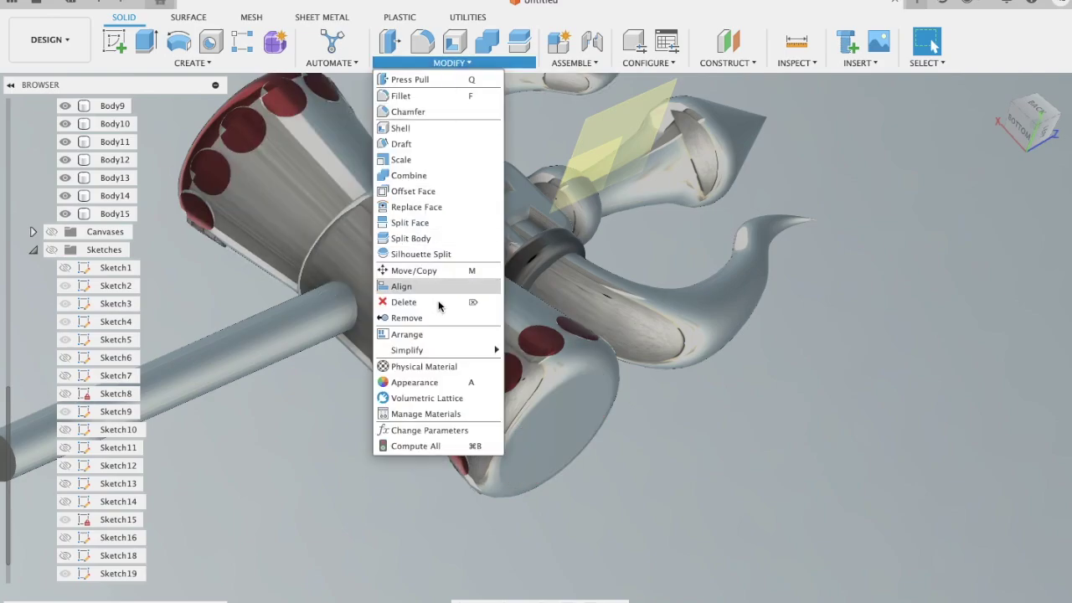
pyautogui.press('Escape')
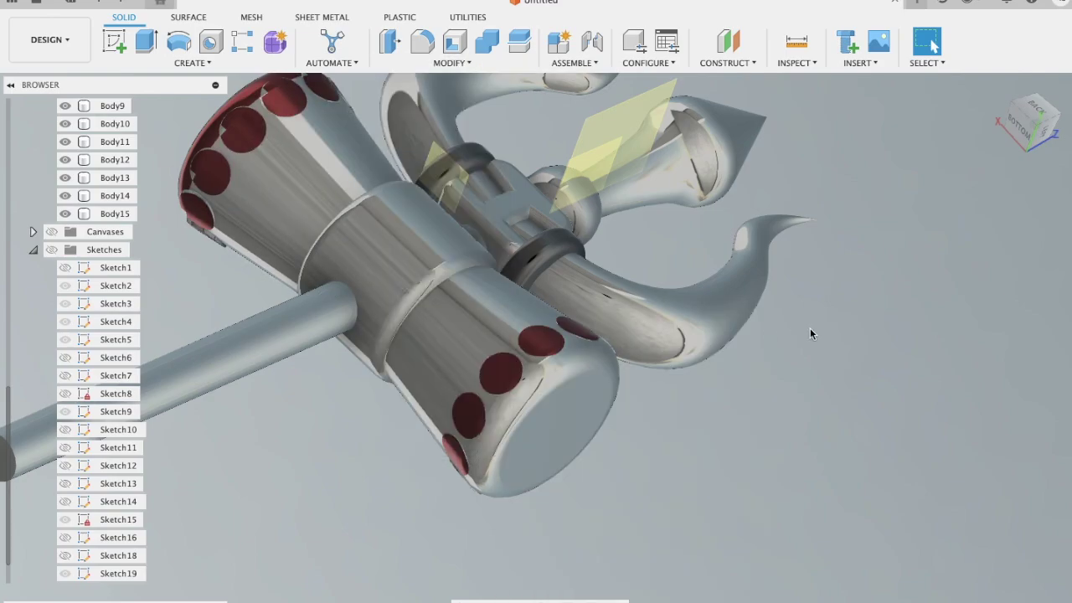
pyautogui.press('a')
pyautogui.moveTo(949, 186)
pyautogui.mouseDown()
pyautogui.moveTo(995, 185)
pyautogui.moveTo(949, 185)
pyautogui.mouseUp()
pyautogui.click(834, 119)
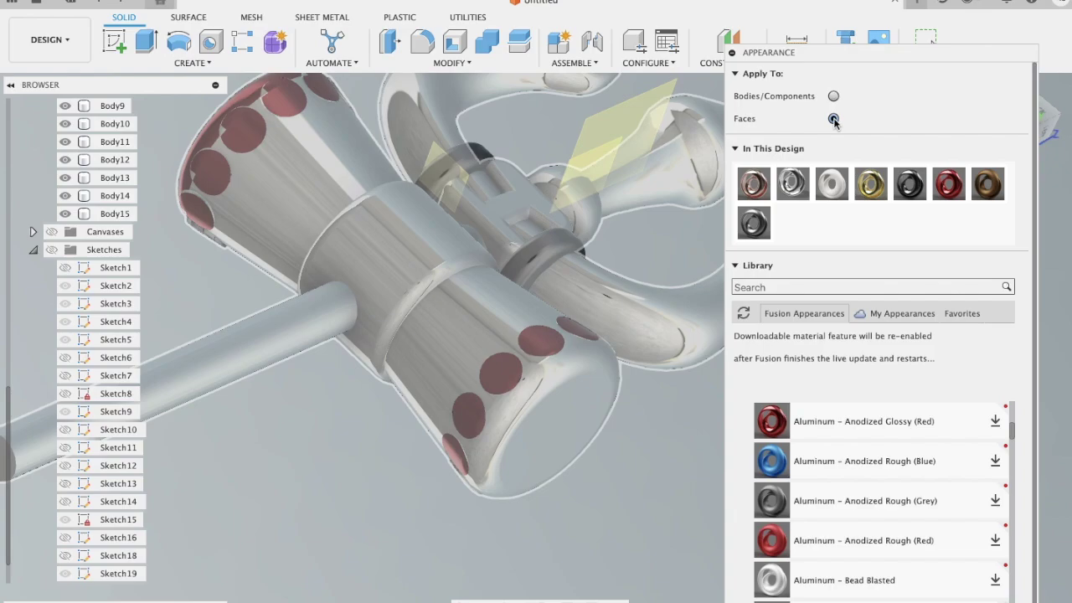
pyautogui.moveTo(949, 185)
pyautogui.mouseDown()
pyautogui.moveTo(609, 345)
pyautogui.moveTo(573, 379)
pyautogui.mouseUp()
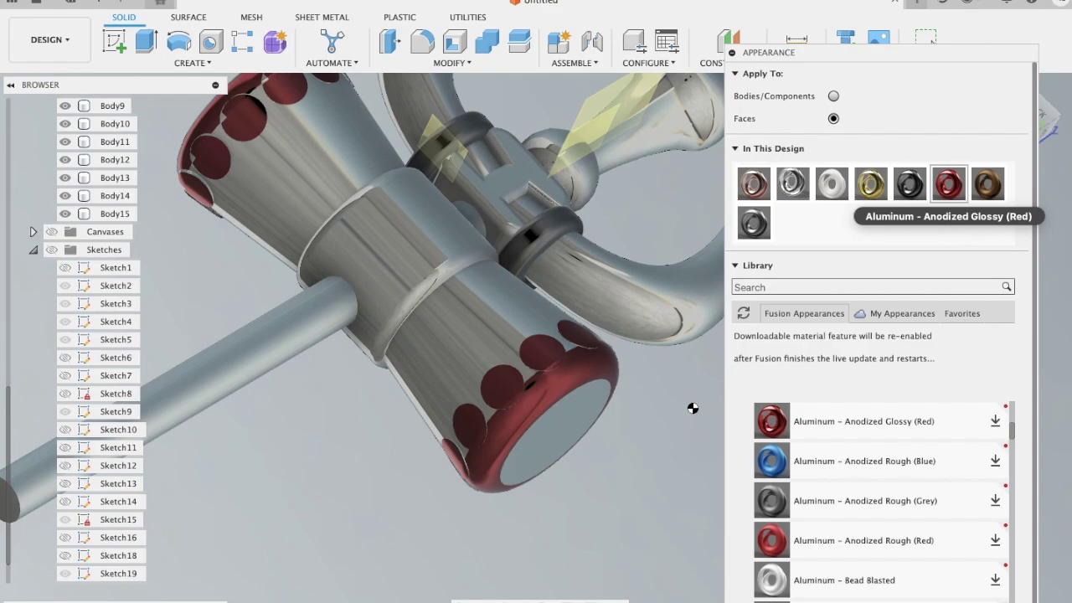
pyautogui.press('Escape')
pyautogui.hotkey('ctrl', 'z')
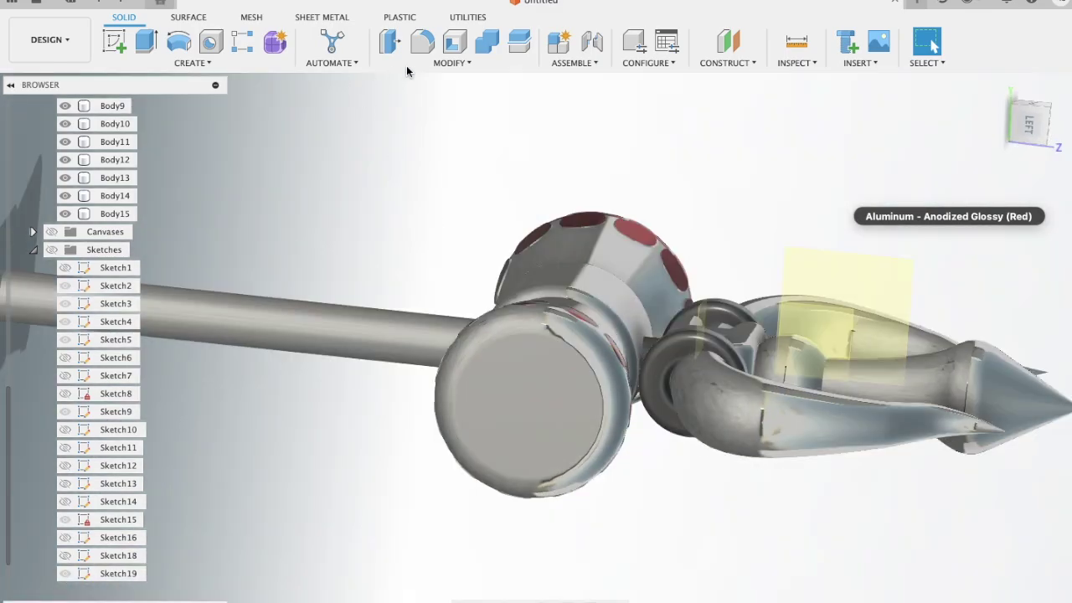
# - Reopen Appearance with Apply To: Faces and drop glossy red onto the end face
pyautogui.click(437, 64)
pyautogui.click(439, 382)
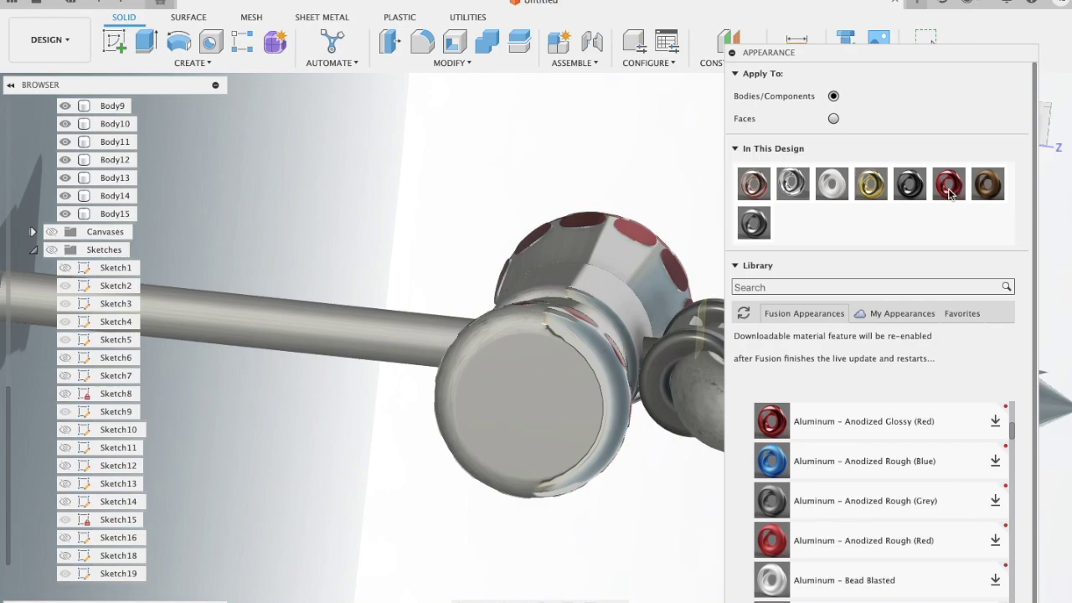
pyautogui.moveTo(949, 188); pyautogui.dragTo(965, 173)
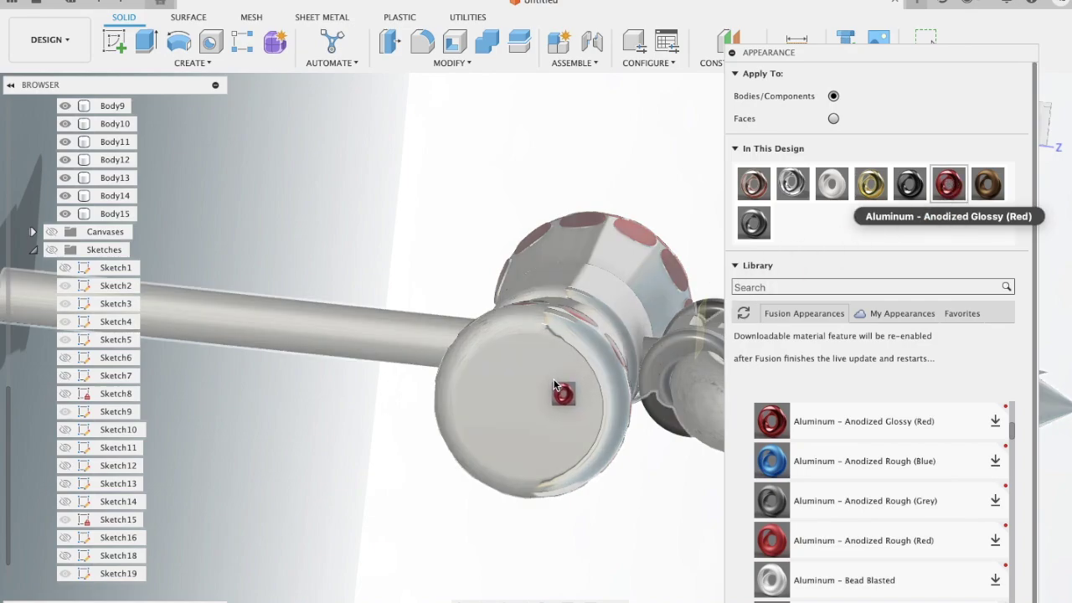
pyautogui.click(833, 118)
pyautogui.moveTo(949, 184); pyautogui.dragTo(538, 371)
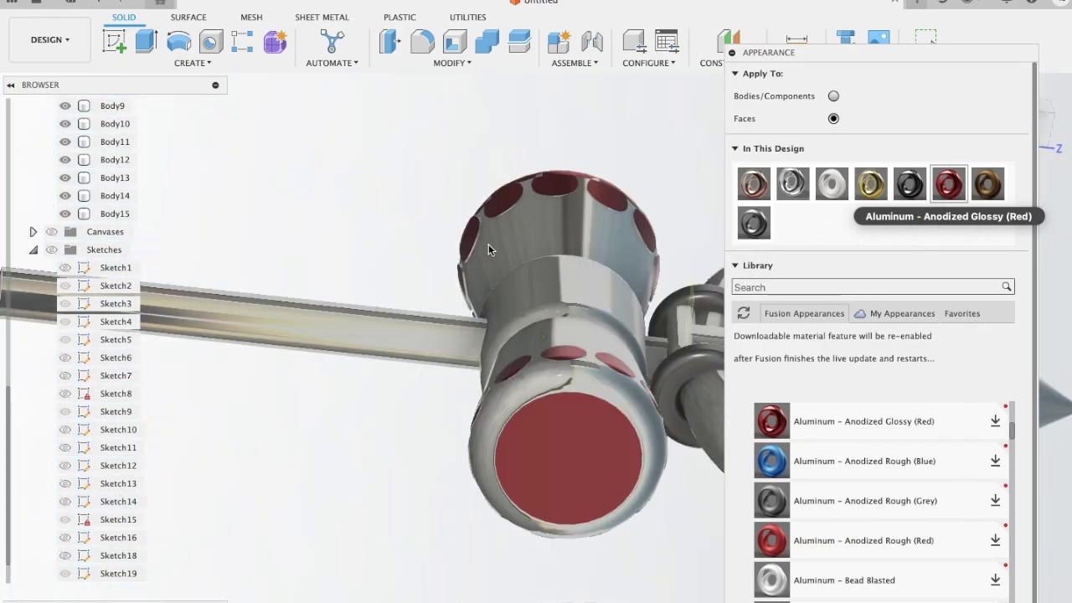
pyautogui.keyDown('shift'); pyautogui.moveTo(489, 244); pyautogui.dragTo(488, 244, button='middle'); pyautogui.keyUp('shift')
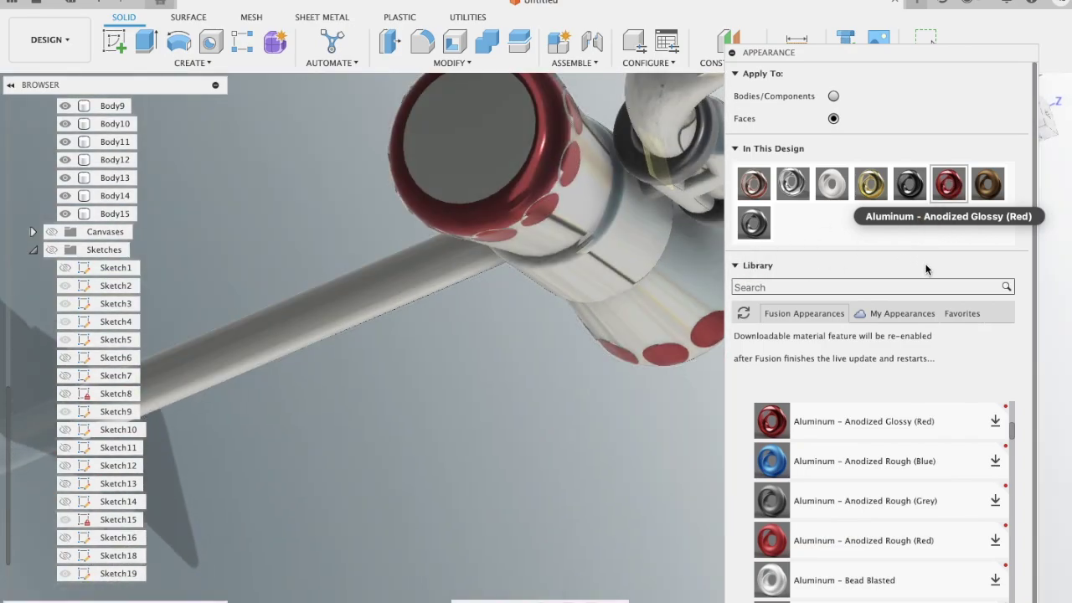
# - Return the end ring to Aluminum - Polished and keep the end face red glossy
pyautogui.moveTo(792, 182); pyautogui.dragTo(540, 158)
pyautogui.keyDown('shift'); pyautogui.moveTo(539, 158); pyautogui.dragTo(497, 114, button='middle'); pyautogui.keyUp('shift')
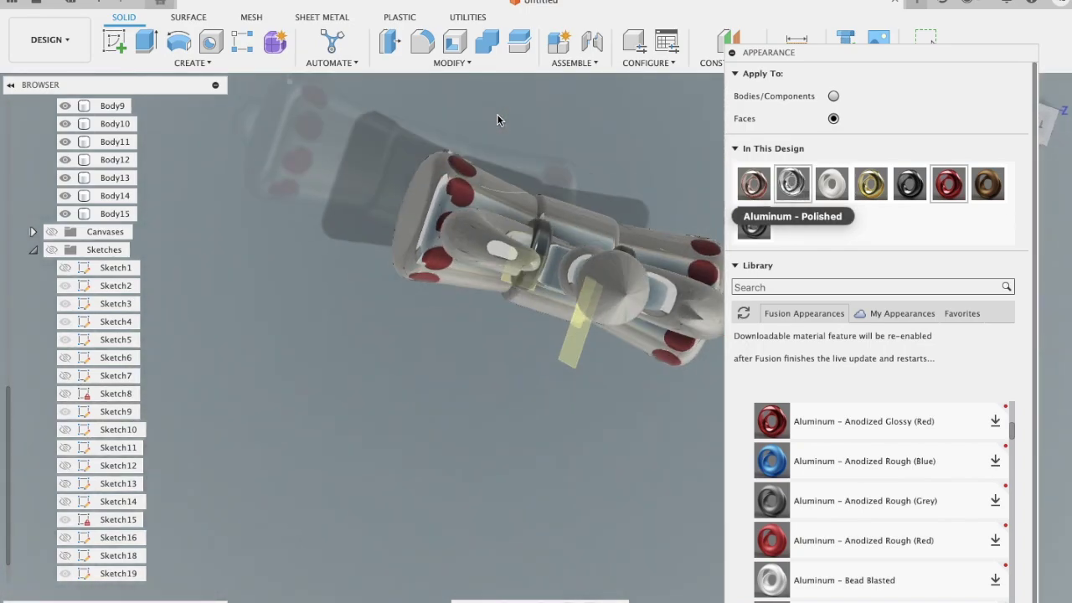
pyautogui.scroll(5, 436, 167)
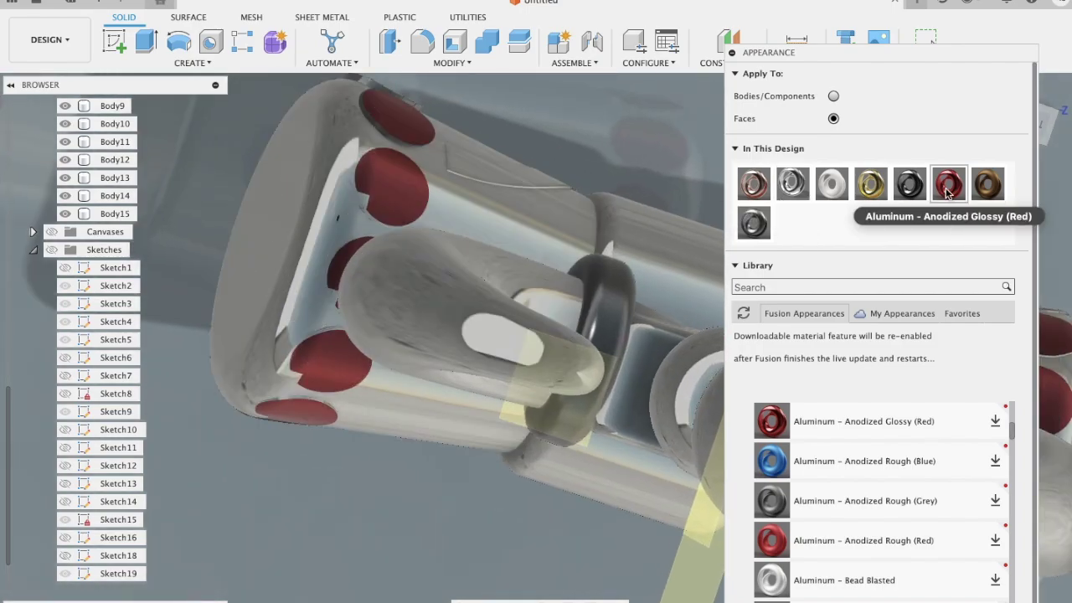
pyautogui.moveTo(657, 194); pyautogui.dragTo(364, 202)
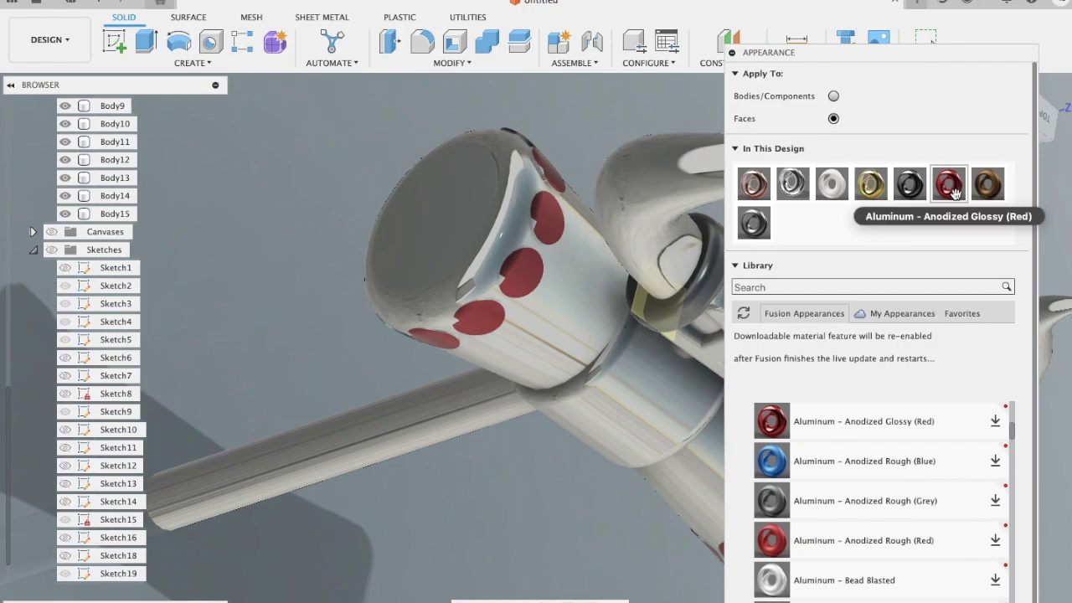
pyautogui.moveTo(949, 183); pyautogui.dragTo(462, 197)
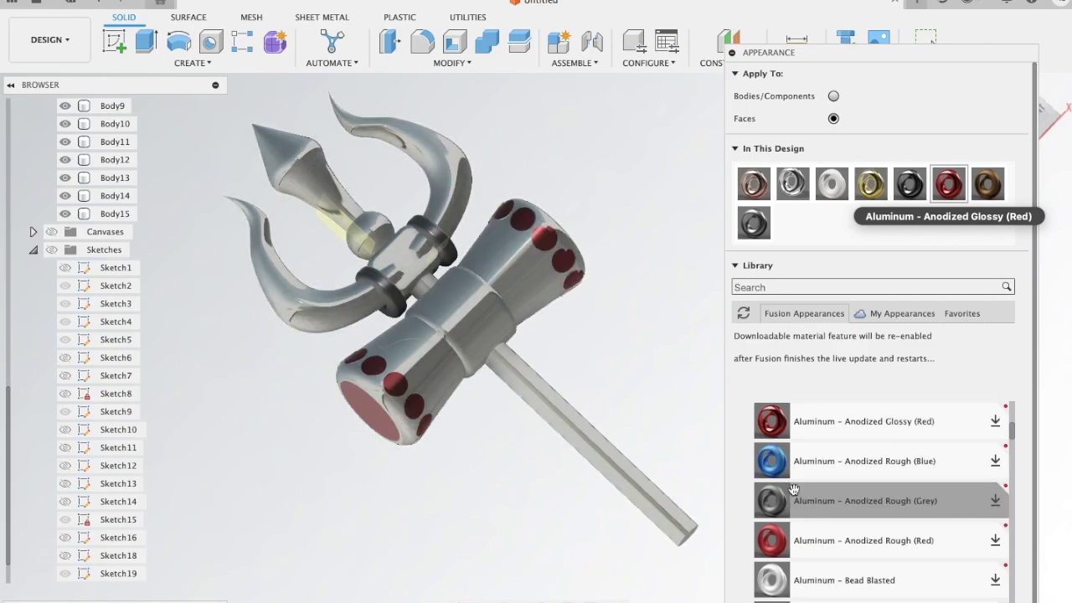
# - Give the lower cylinder a rough blue anodized finish
pyautogui.moveTo(775, 461)
pyautogui.mouseDown()
pyautogui.moveTo(584, 288)
pyautogui.moveTo(501, 265)
pyautogui.mouseUp()
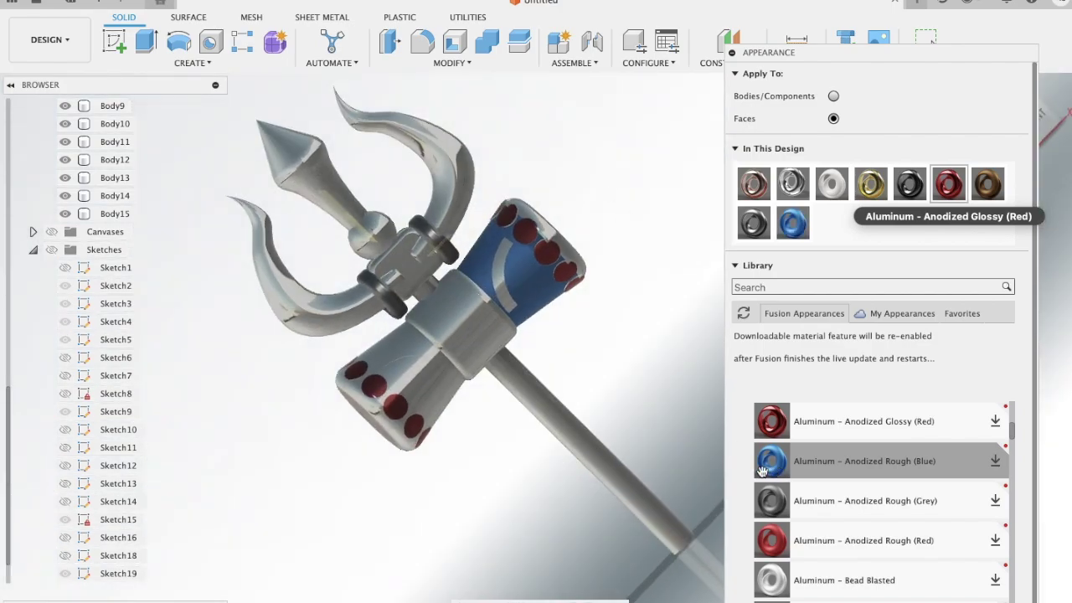
pyautogui.moveTo(771, 462); pyautogui.dragTo(432, 387)
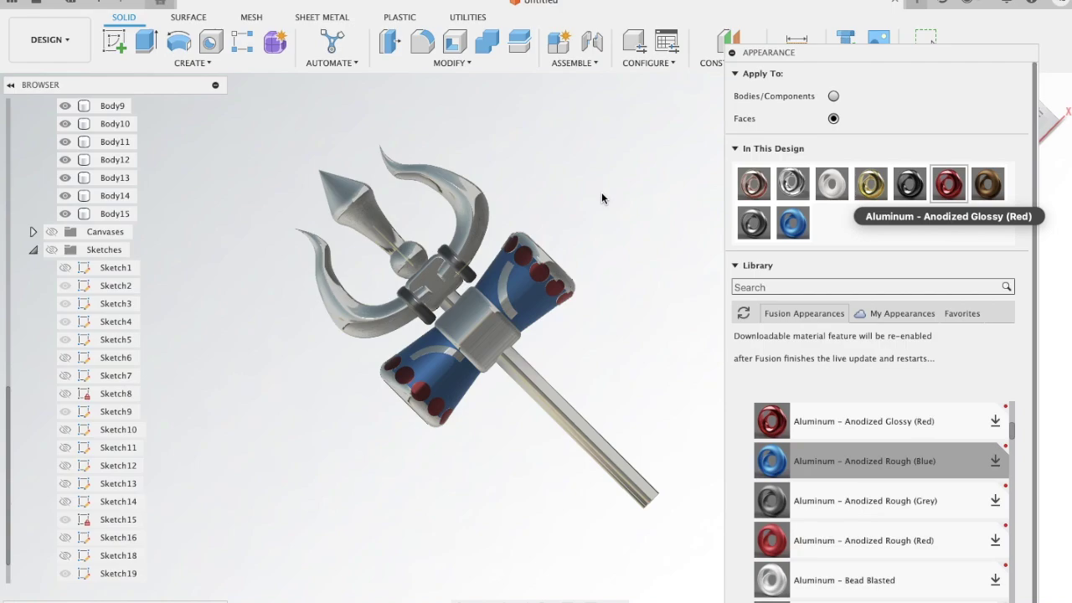
pyautogui.click(1049, 124)
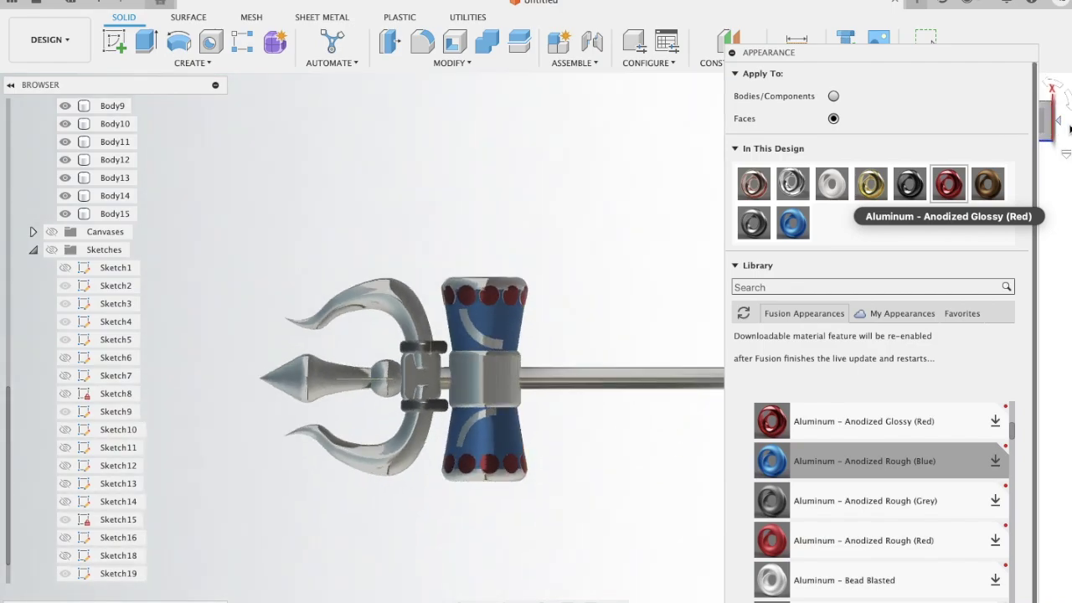
# - Switch to an upright front view of the trident and start a new sketch
pyautogui.click(1052, 93)
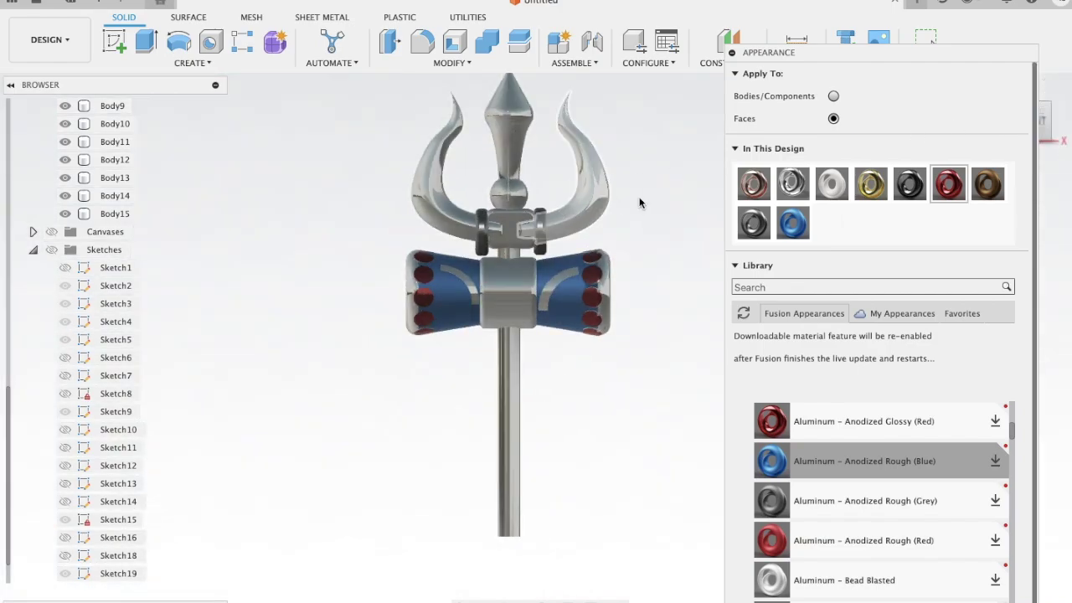
pyautogui.scroll(3, 641, 202)
pyautogui.scroll(2, 641, 202)
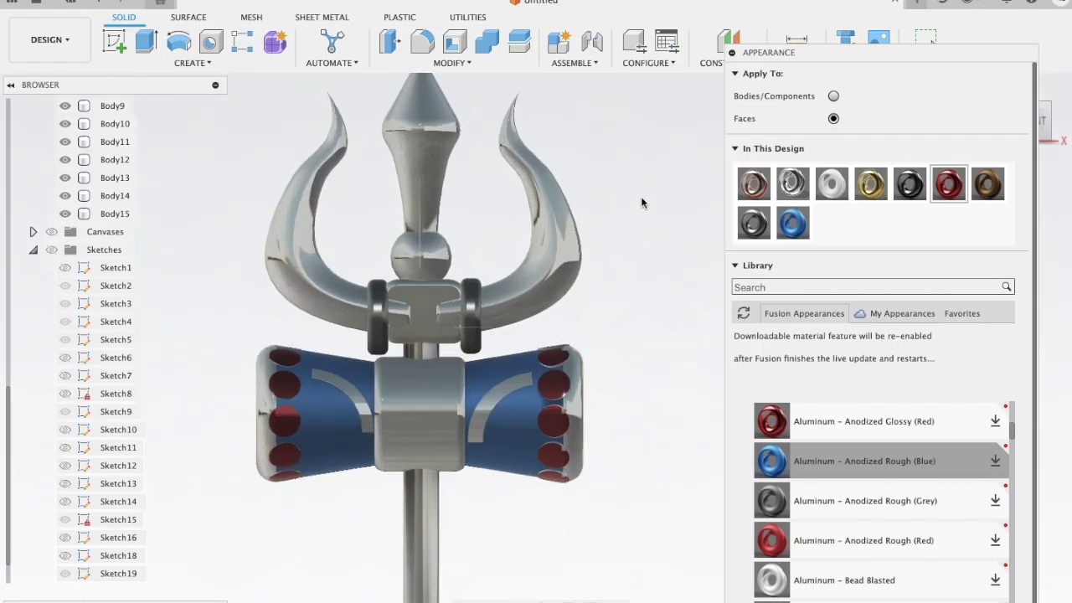
pyautogui.scroll(2, 640, 202)
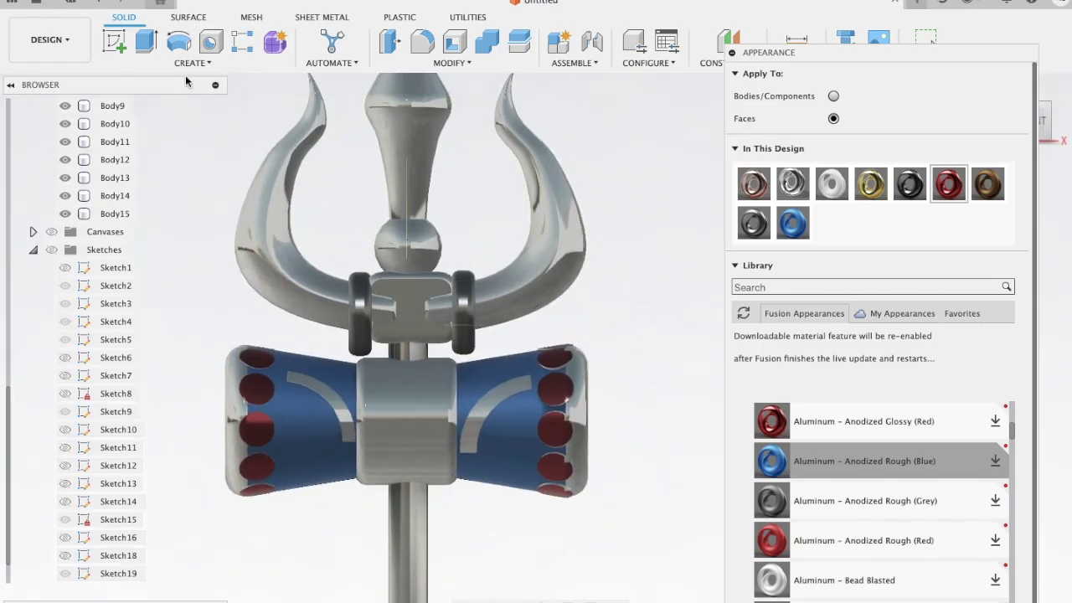
pyautogui.click(115, 40)
# - On the front plane, draw a roughly 1.548 × 0.270 in rectangle over the connector block
pyautogui.click(477, 241)
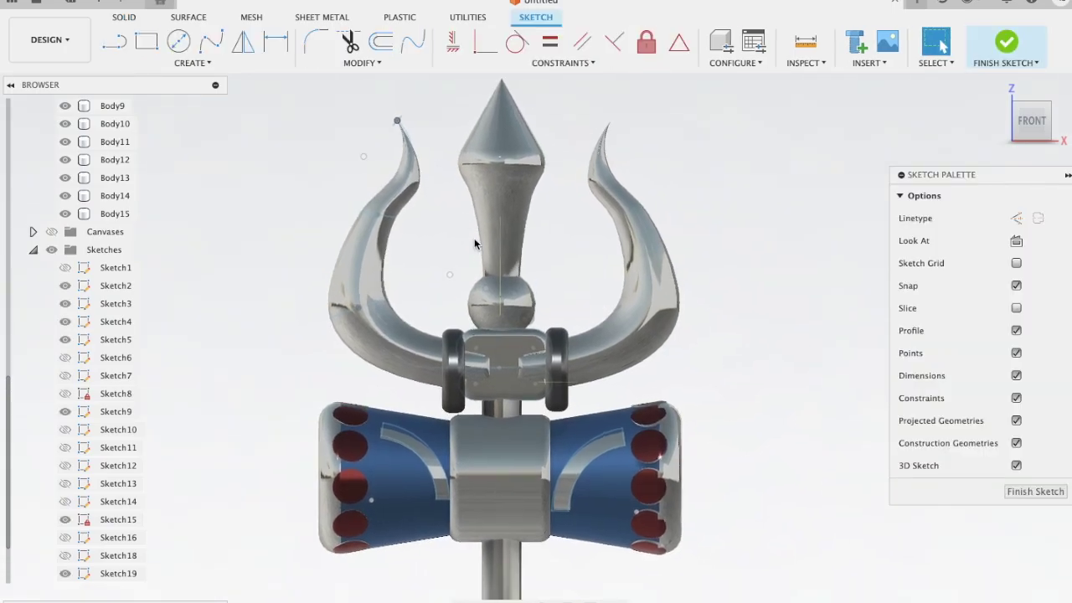
pyautogui.click(147, 42)
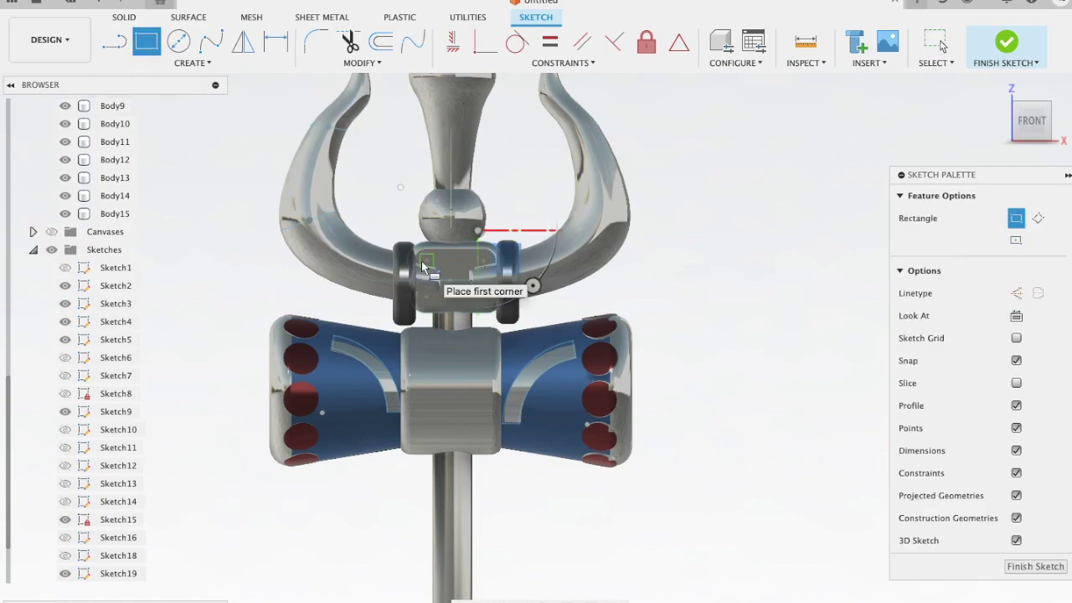
pyautogui.click(426, 262)
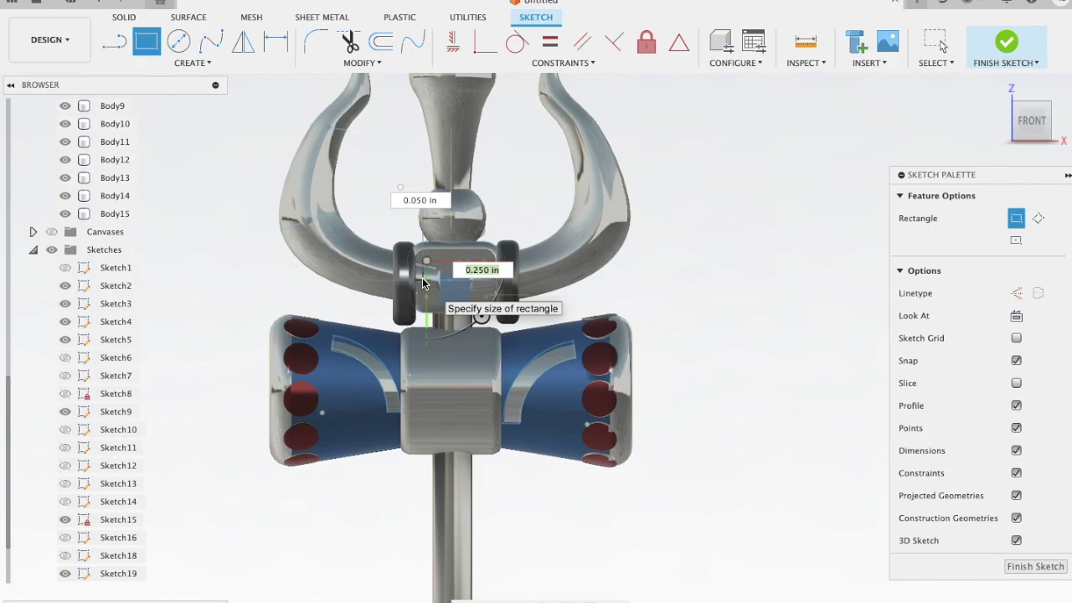
pyautogui.scroll(2, 423, 283)
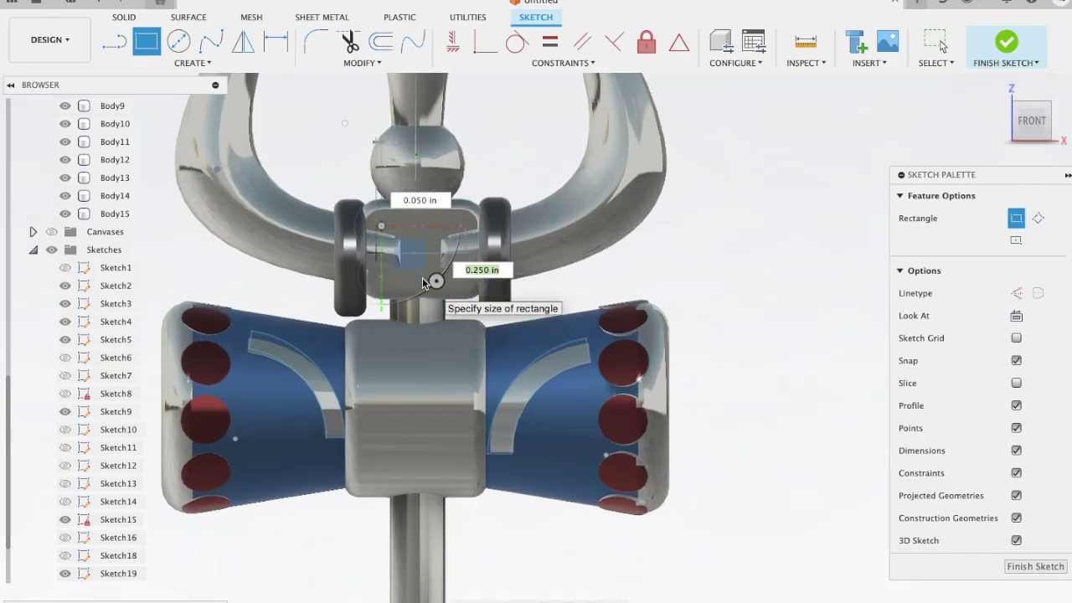
pyautogui.scroll(2, 402, 268)
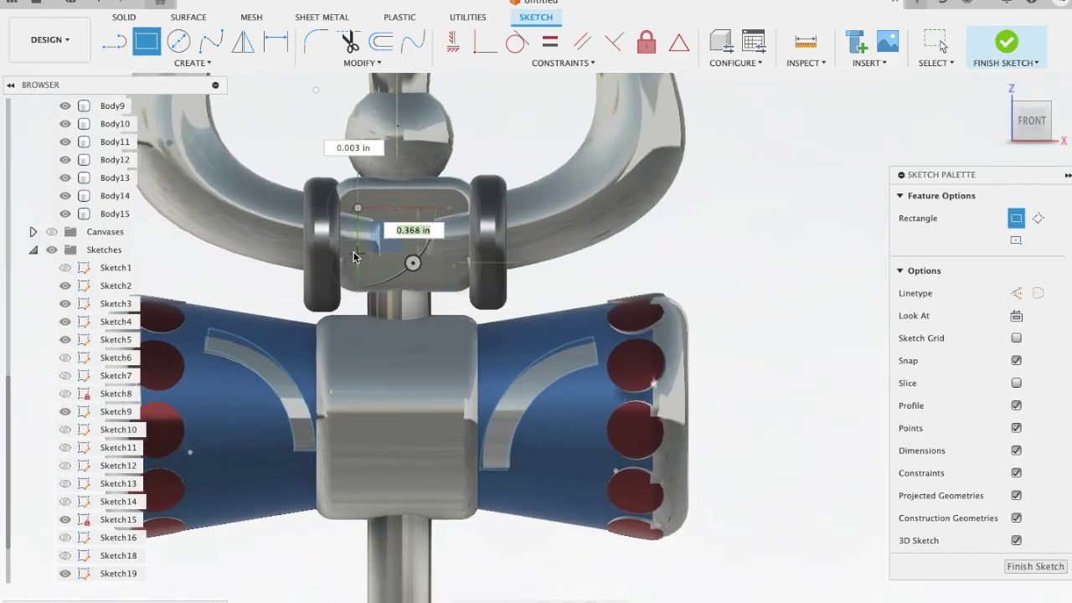
pyautogui.click(353, 262)
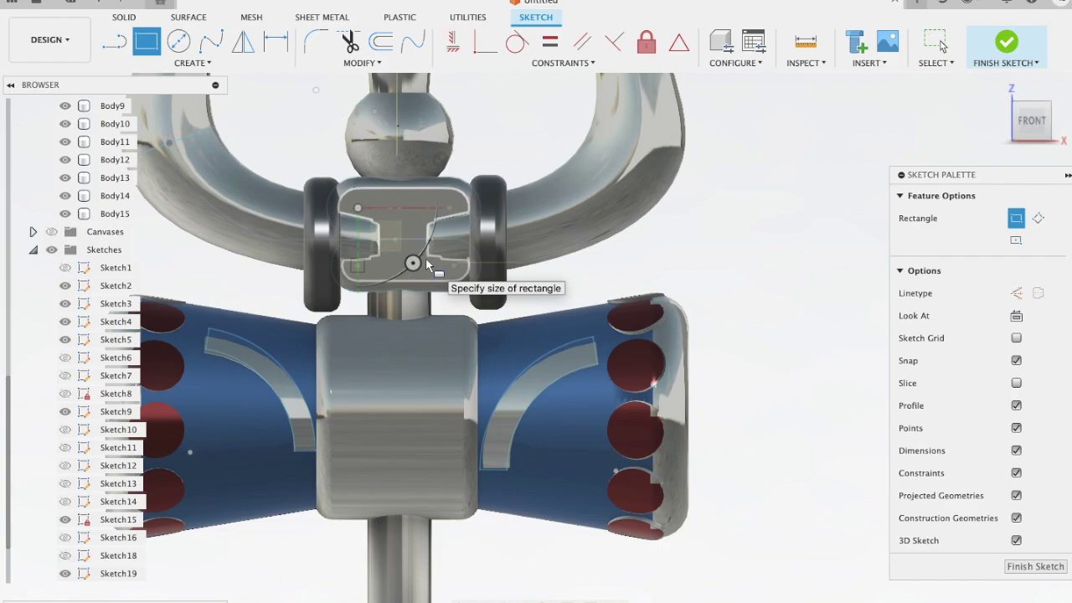
# - Discard an extra rectangle and a circle, leaving only the first rectangle
pyautogui.scroll(-2, 427, 265)
pyautogui.click(421, 257)
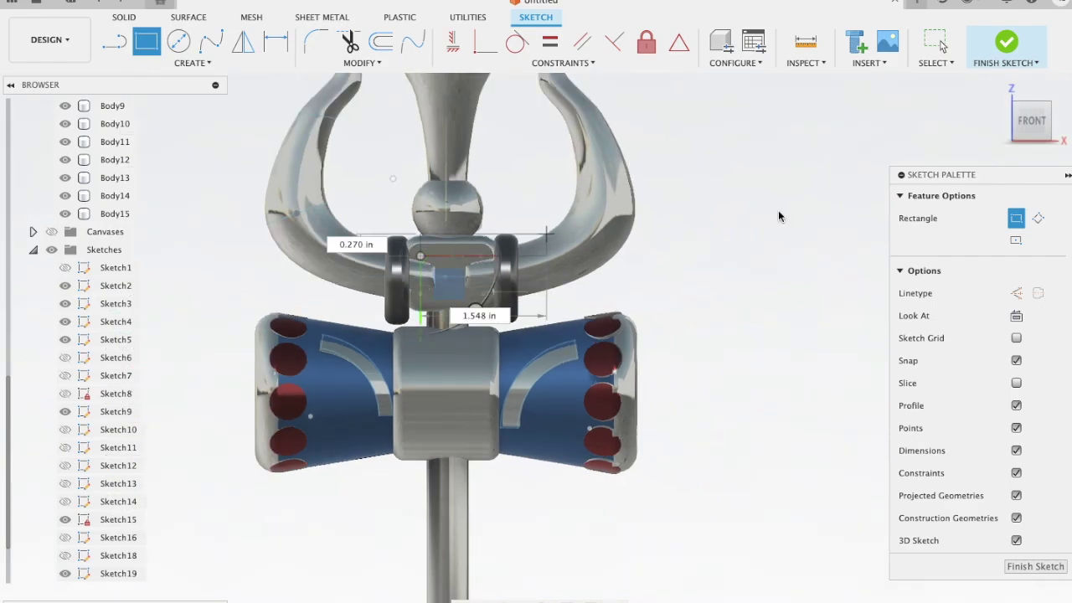
pyautogui.press('Escape')
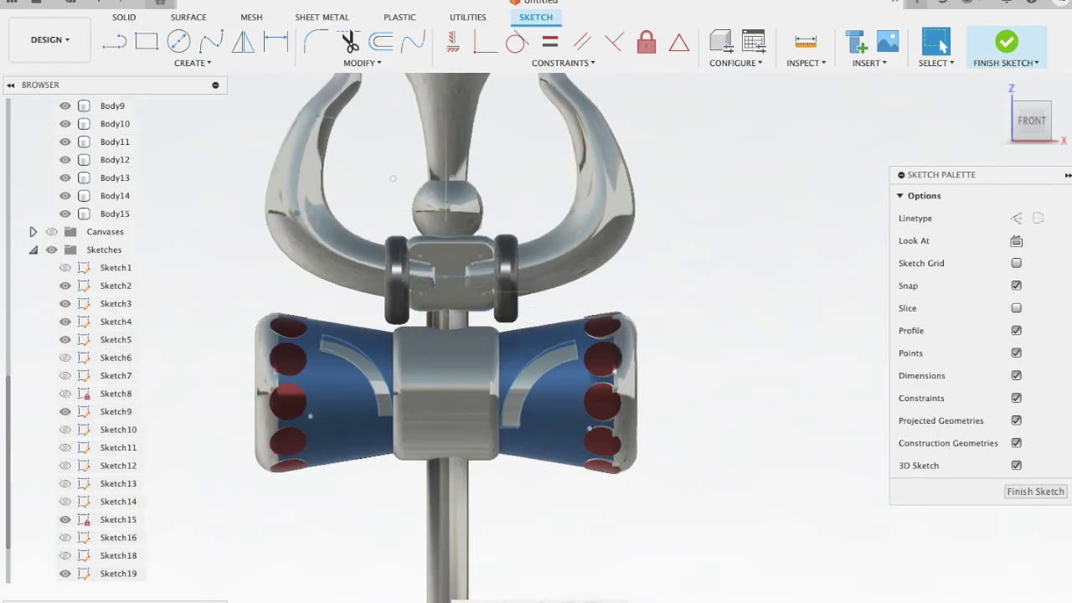
pyautogui.scroll(2, 555, 346)
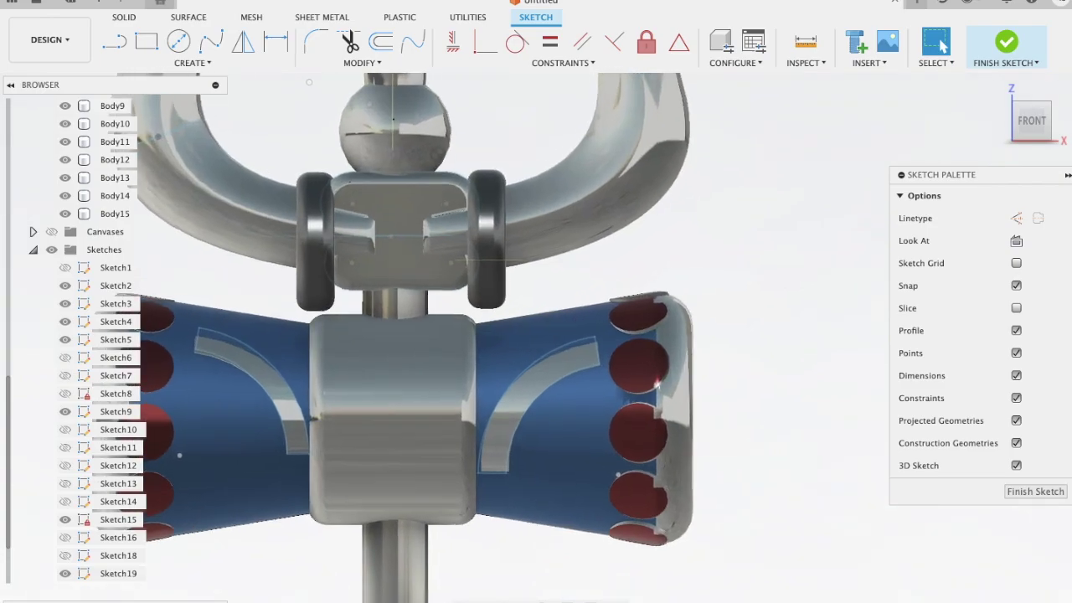
pyautogui.click(178, 40)
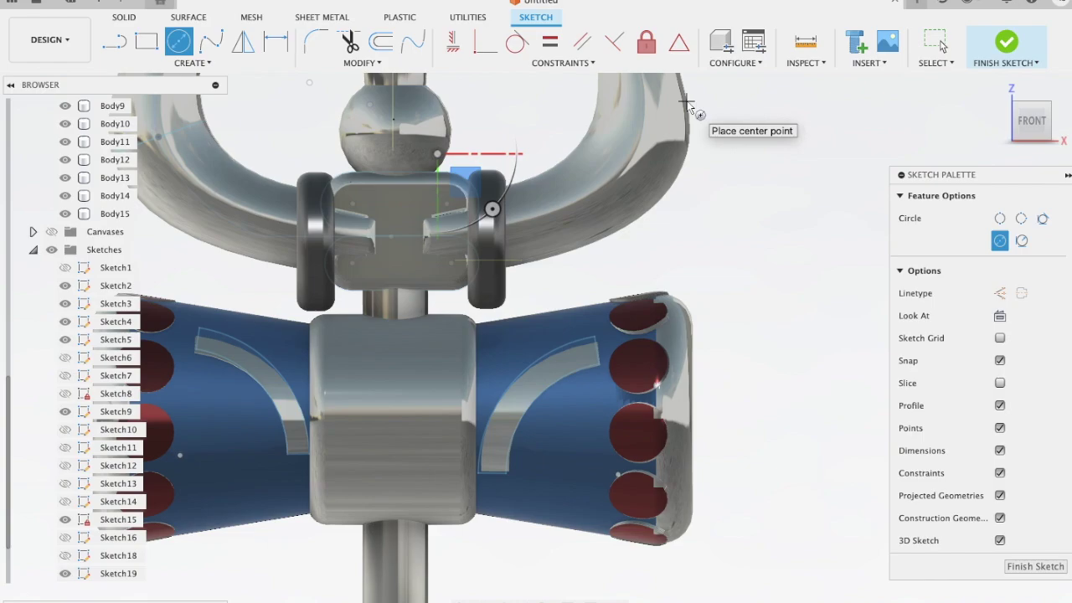
pyautogui.press('Escape')
pyautogui.press('Escape')
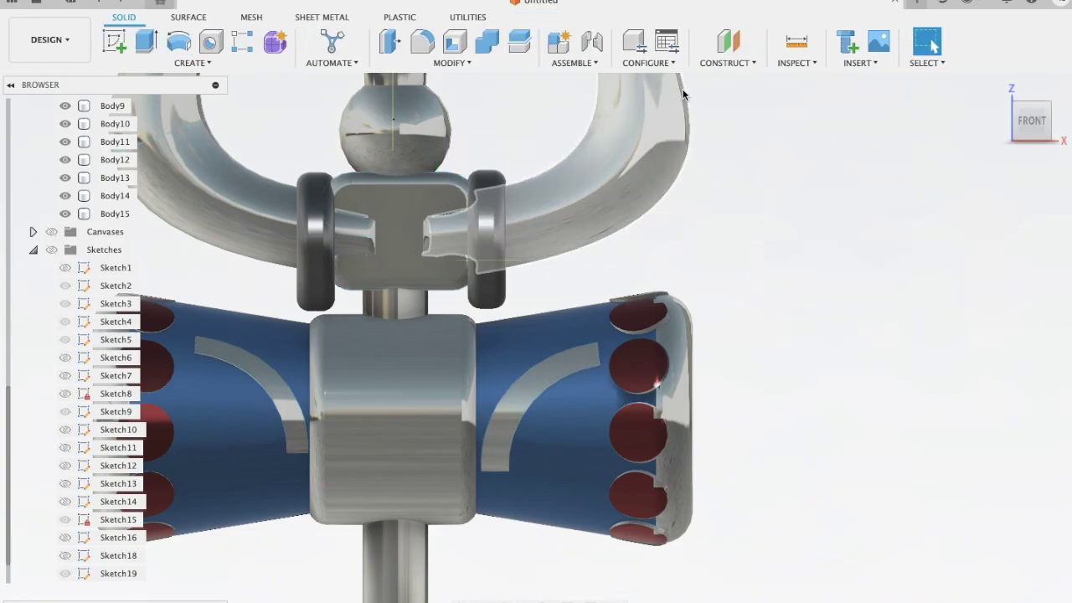
# - Create a plane offset by -1.00 in and start a sketch on it
pyautogui.click(728, 40)
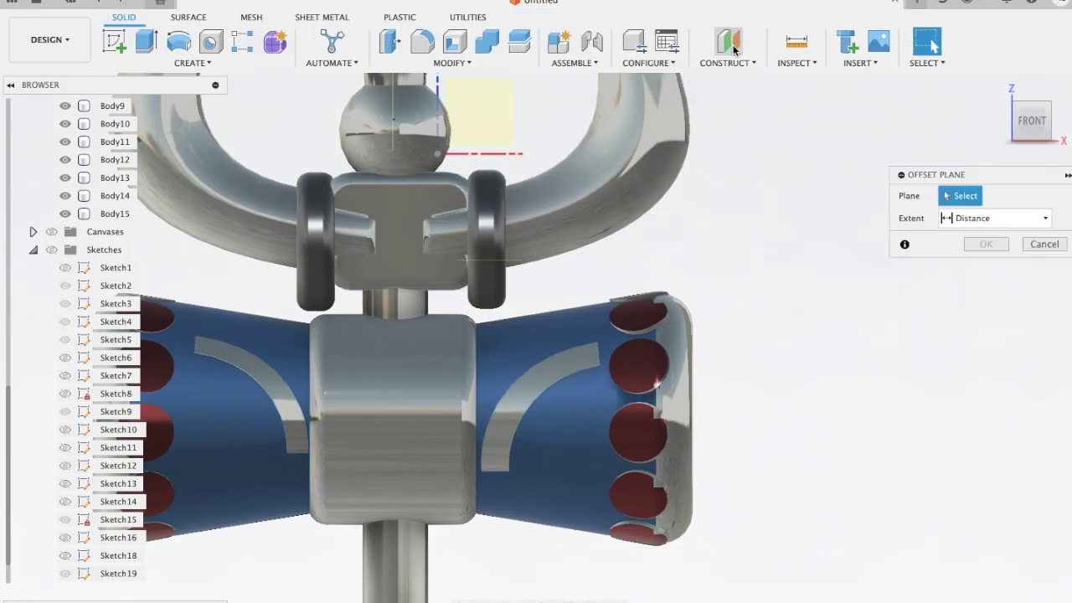
pyautogui.click(485, 102)
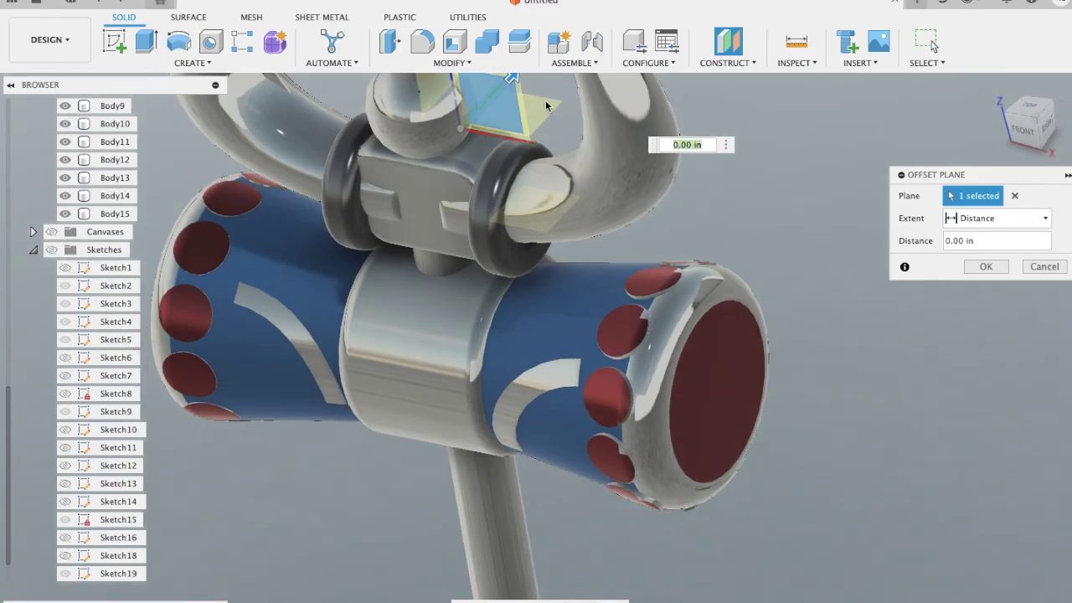
pyautogui.moveTo(512, 79); pyautogui.dragTo(451, 153)
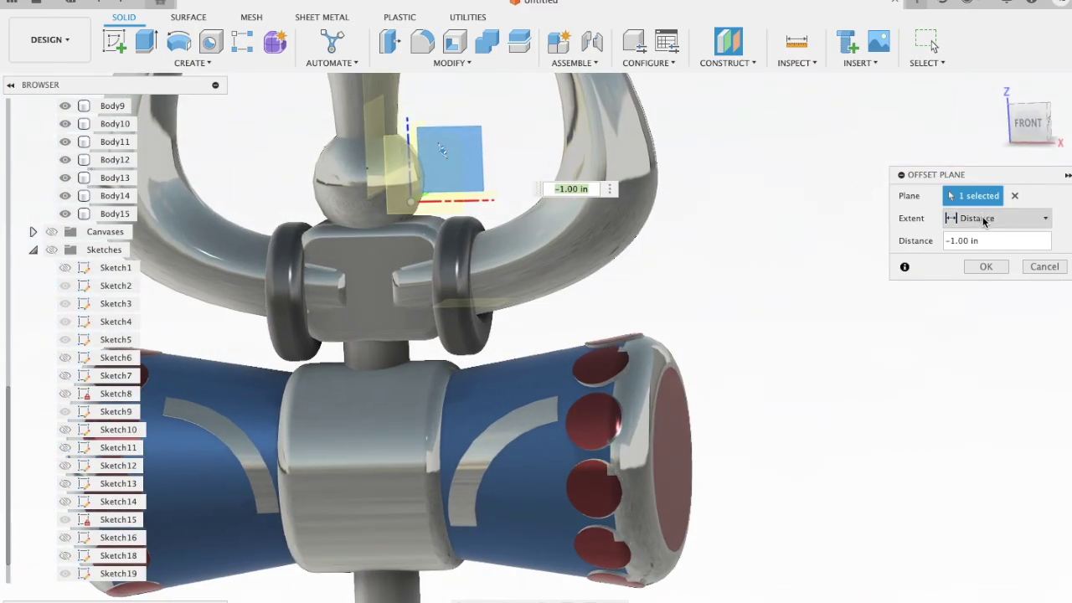
pyautogui.click(976, 268)
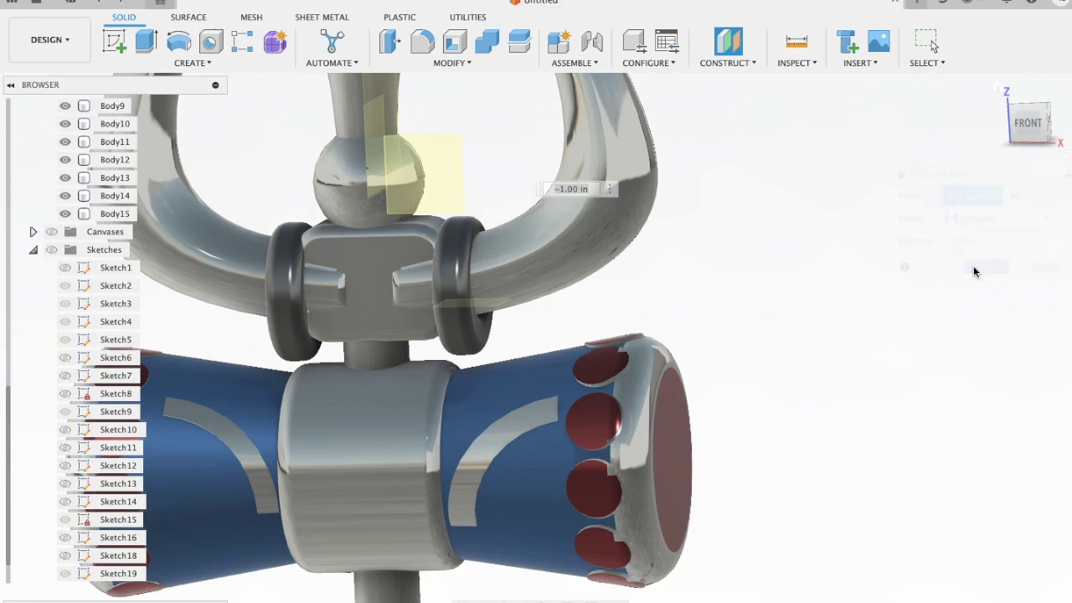
pyautogui.click(115, 39)
pyautogui.click(427, 186)
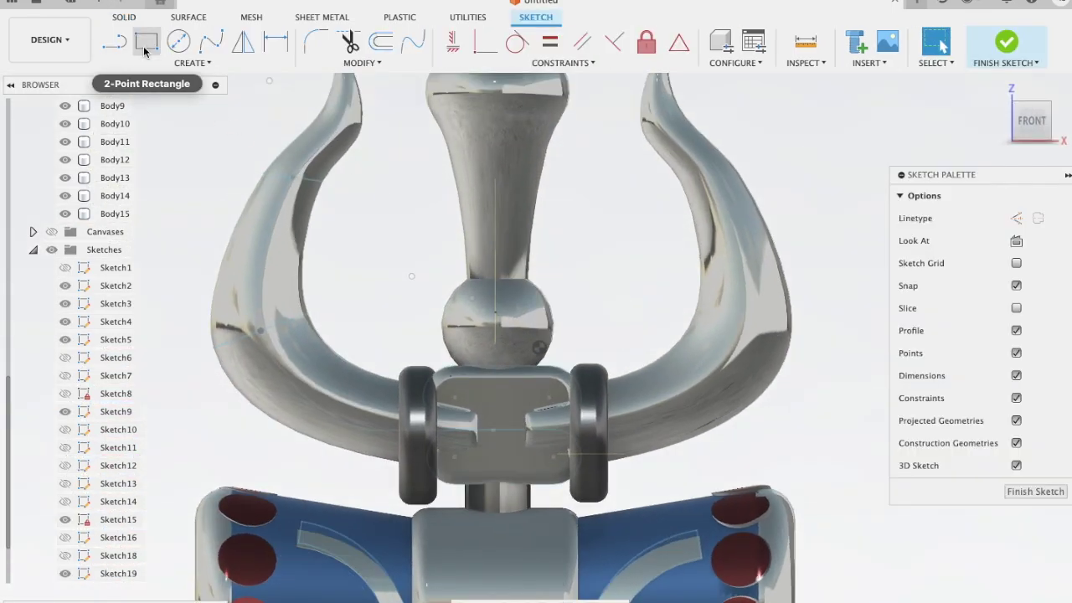
# - Draw a rectangle across the connector block on the offset-plane sketch
pyautogui.click(146, 41)
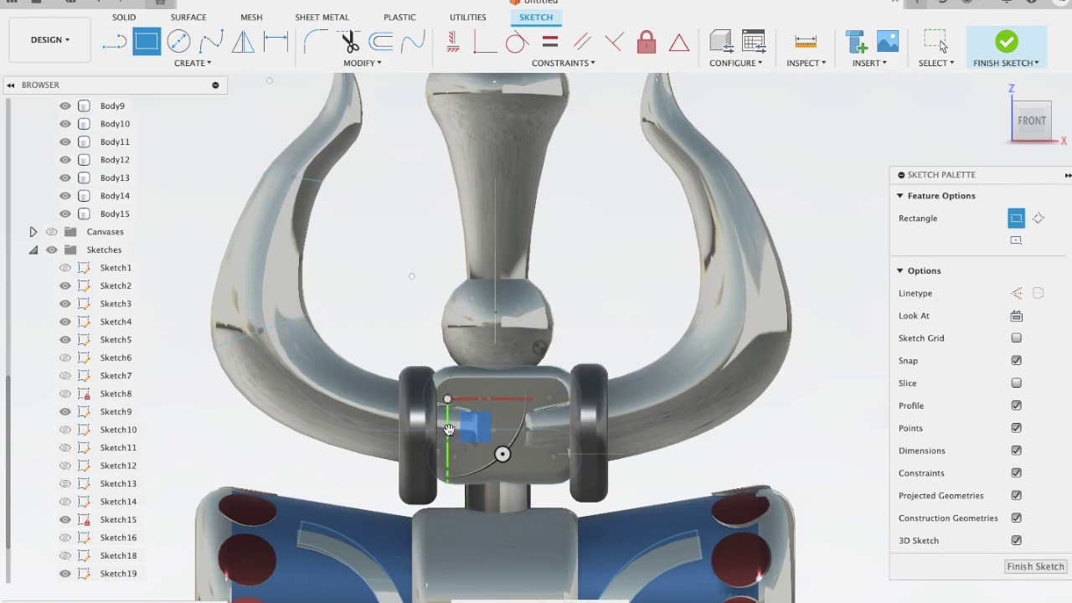
pyautogui.click(447, 399)
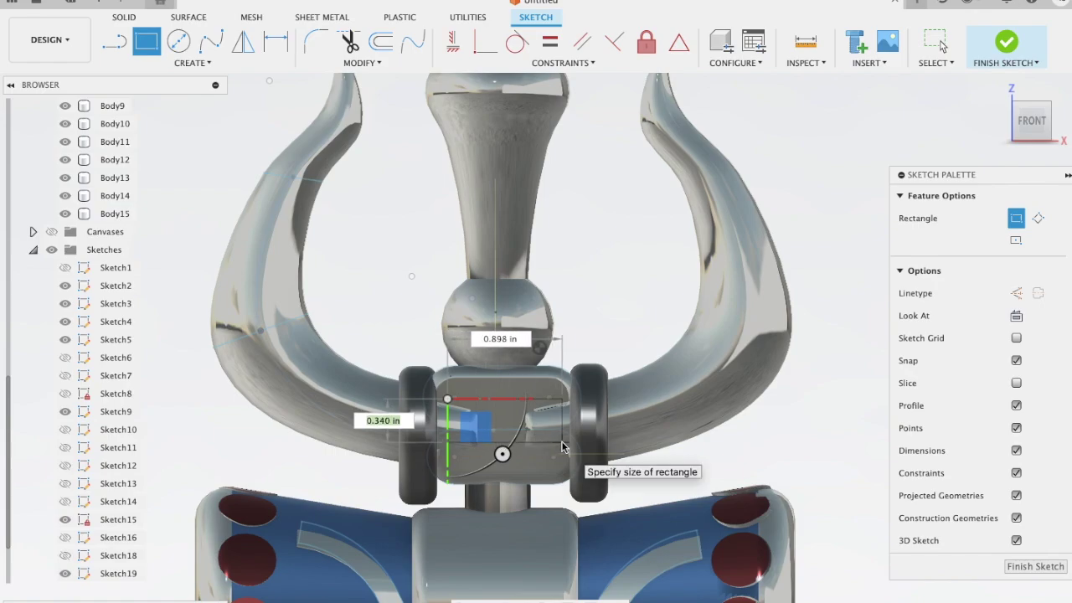
pyautogui.press('Escape')
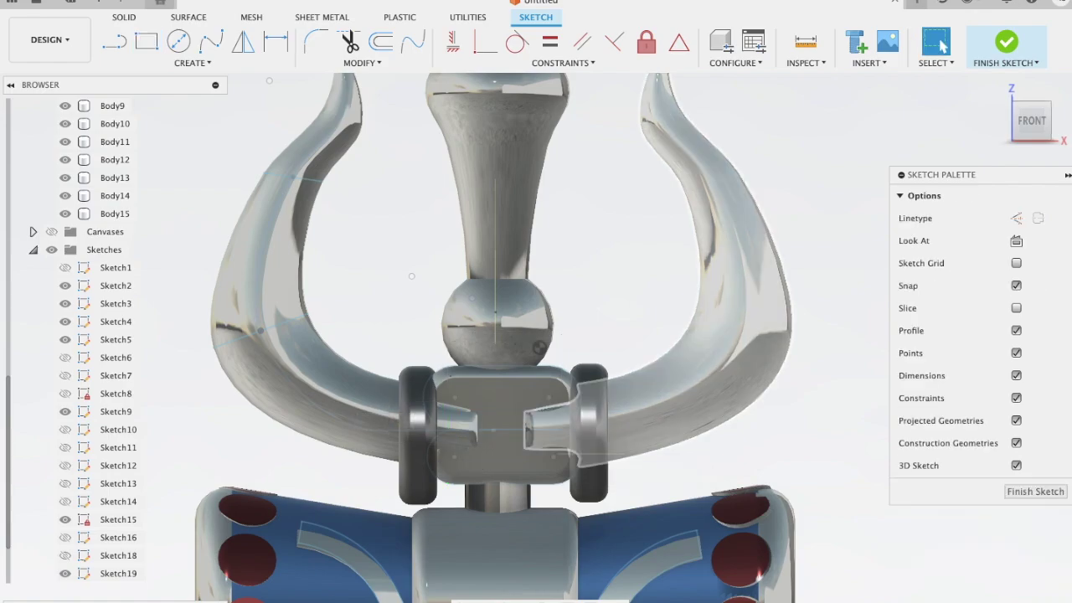
pyautogui.moveTo(253, 212); pyautogui.dragTo(211, 137, button='middle')
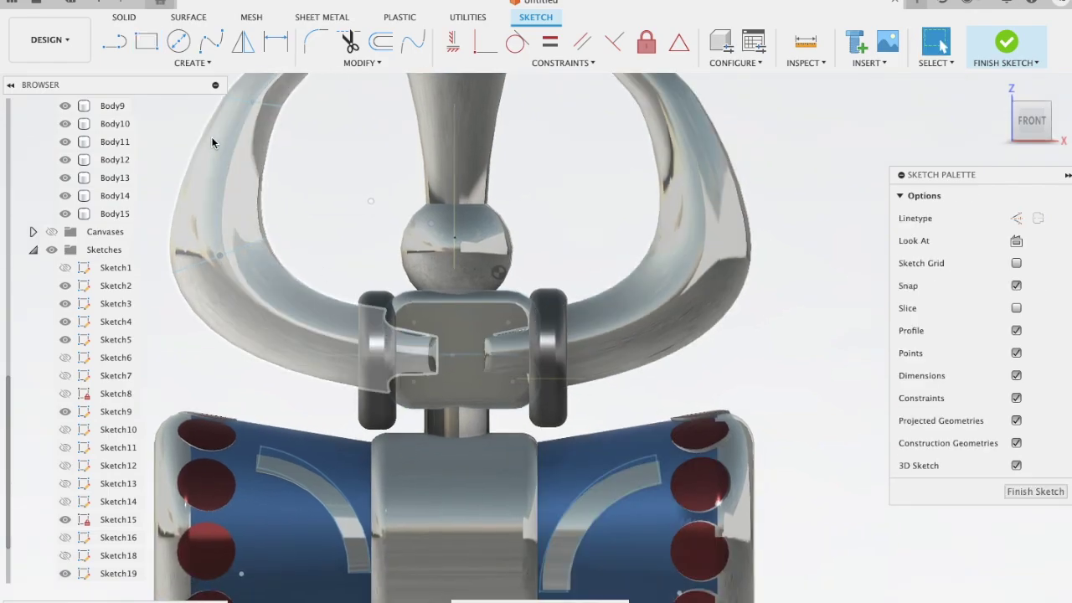
pyautogui.click(146, 41)
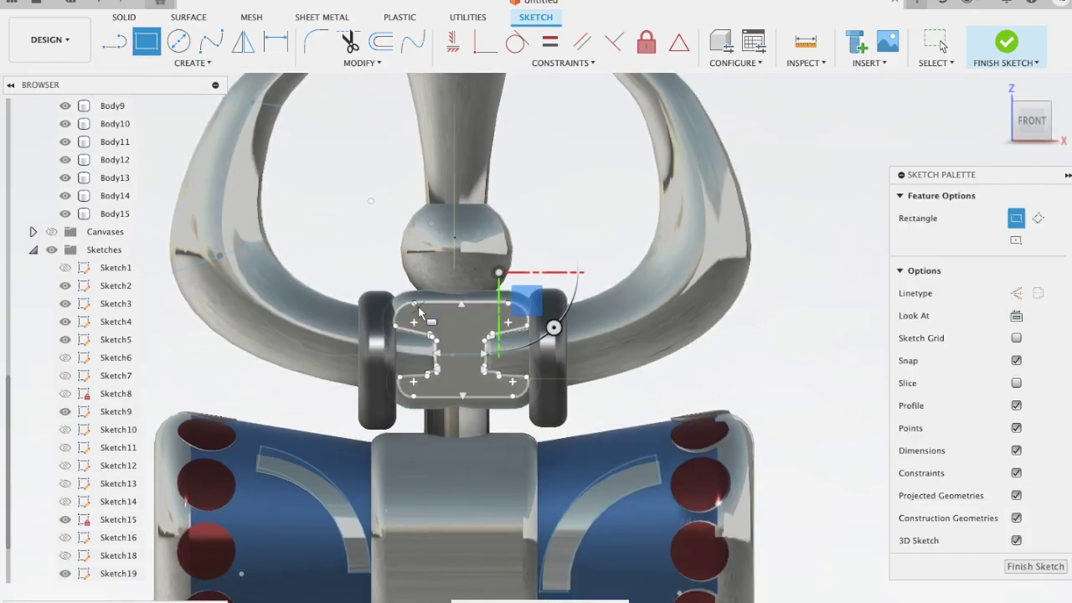
pyautogui.click(395, 311)
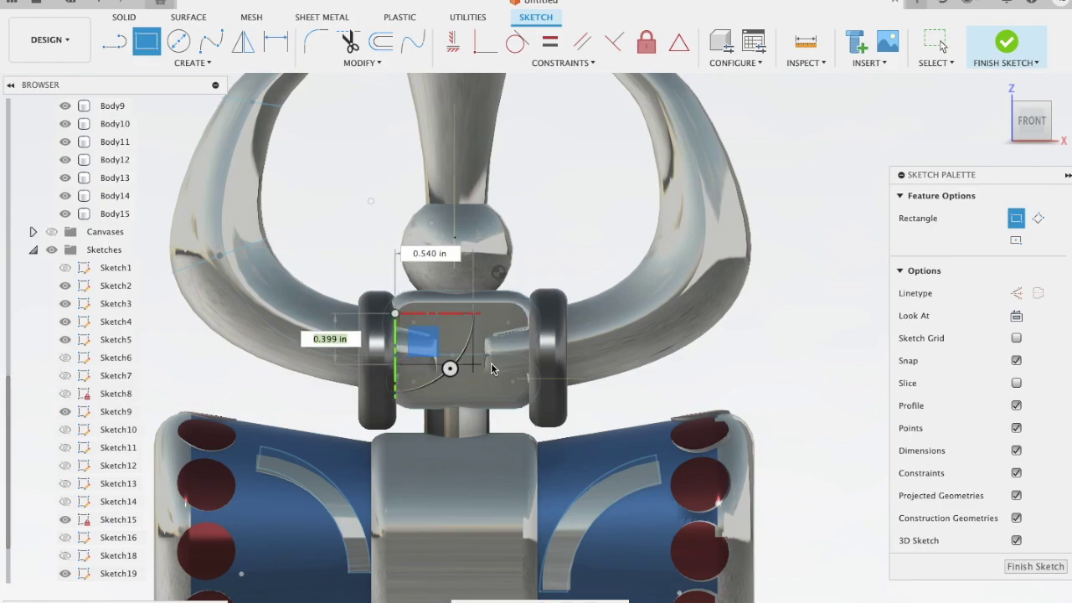
pyautogui.click(534, 371)
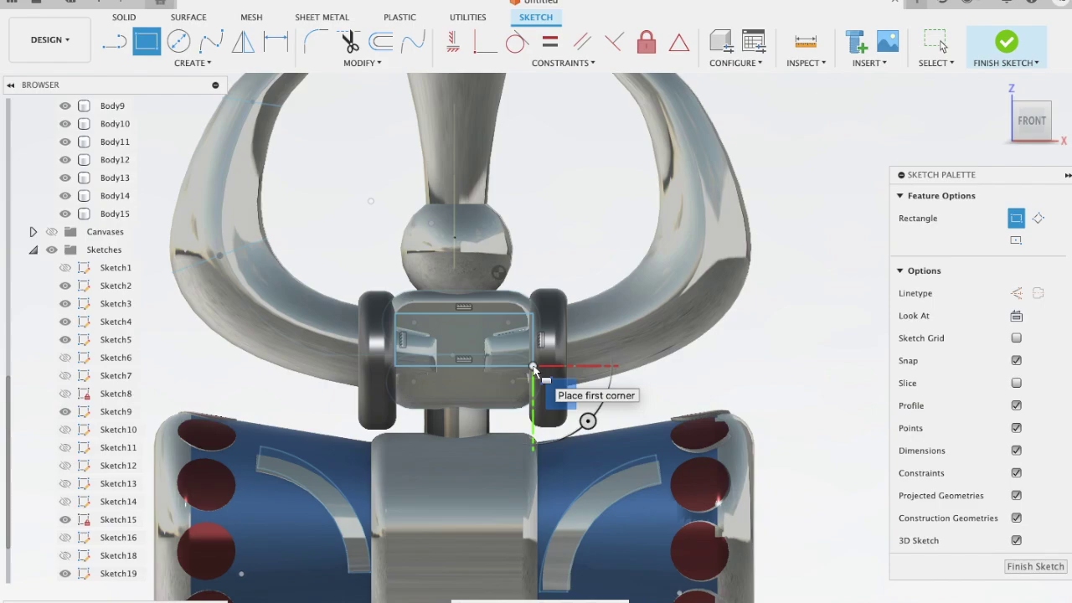
# - Dimension the rectangle's height to 0.40 in
pyautogui.press('l')
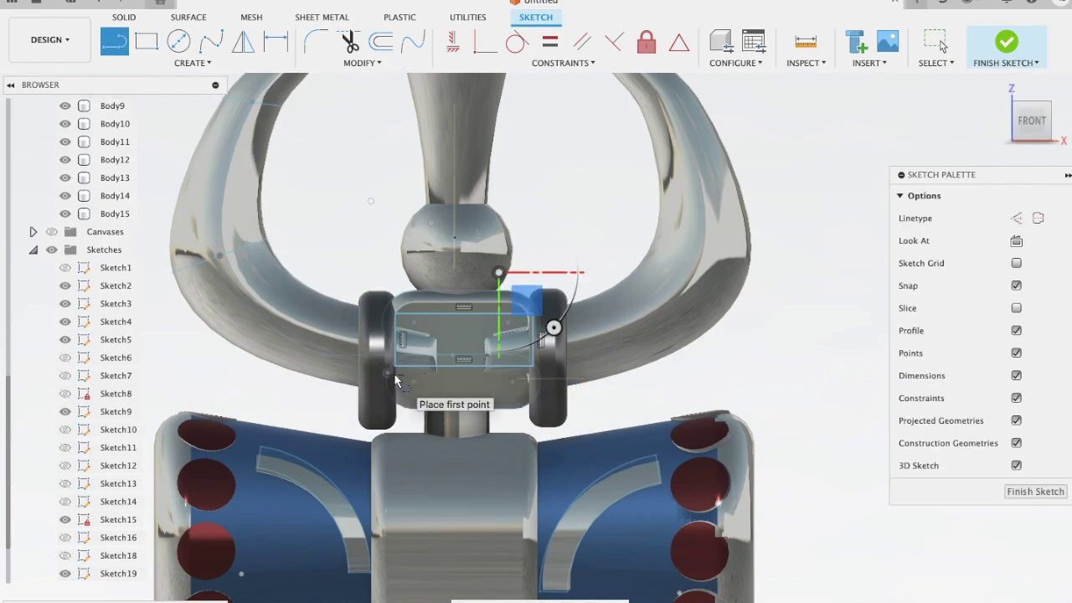
pyautogui.click(394, 375)
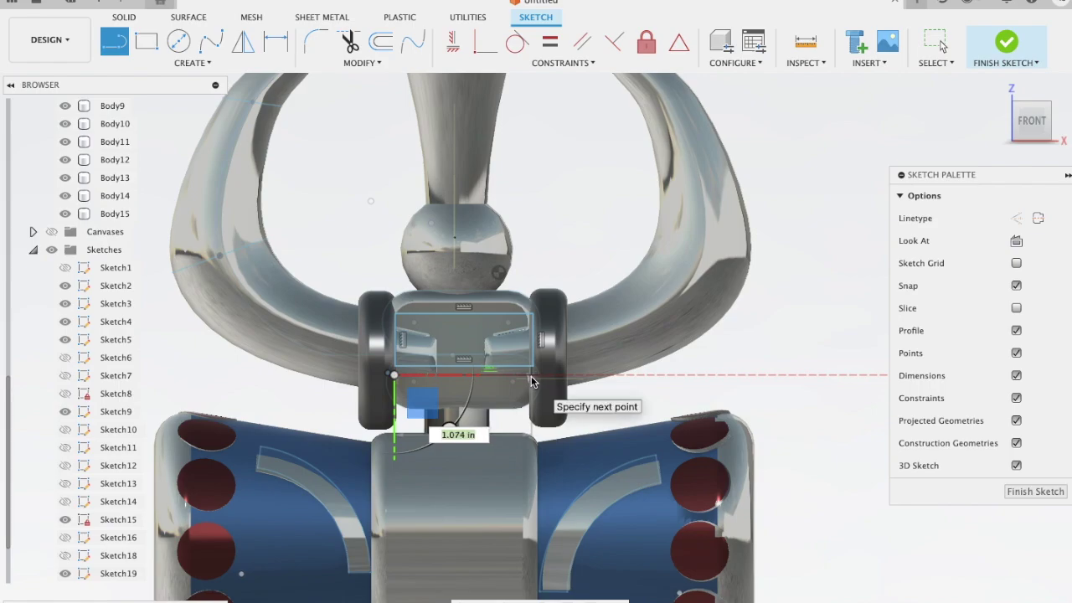
pyautogui.press('Escape')
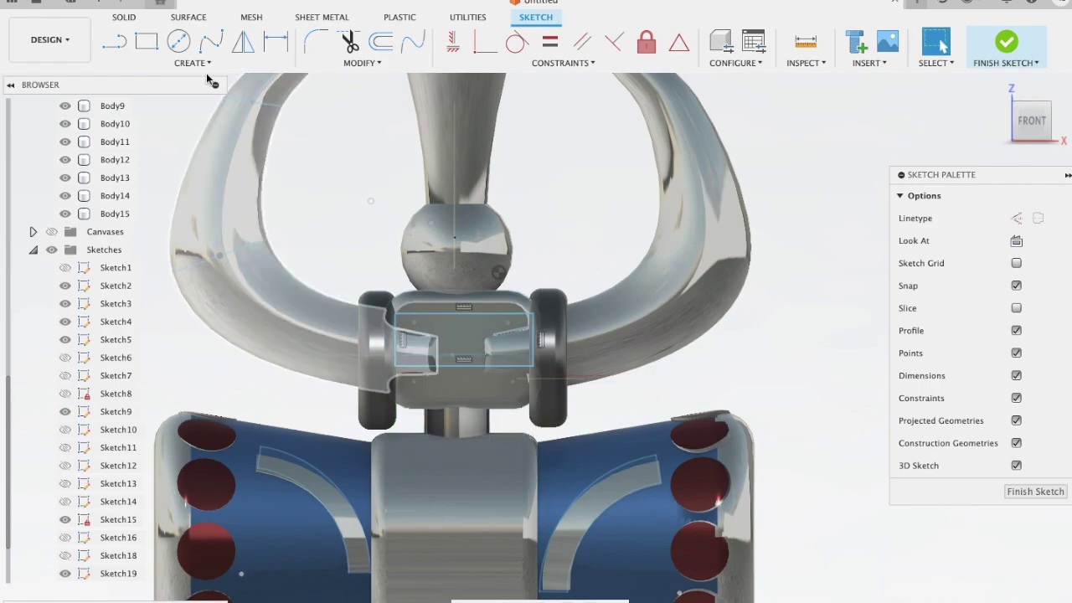
pyautogui.click(146, 41)
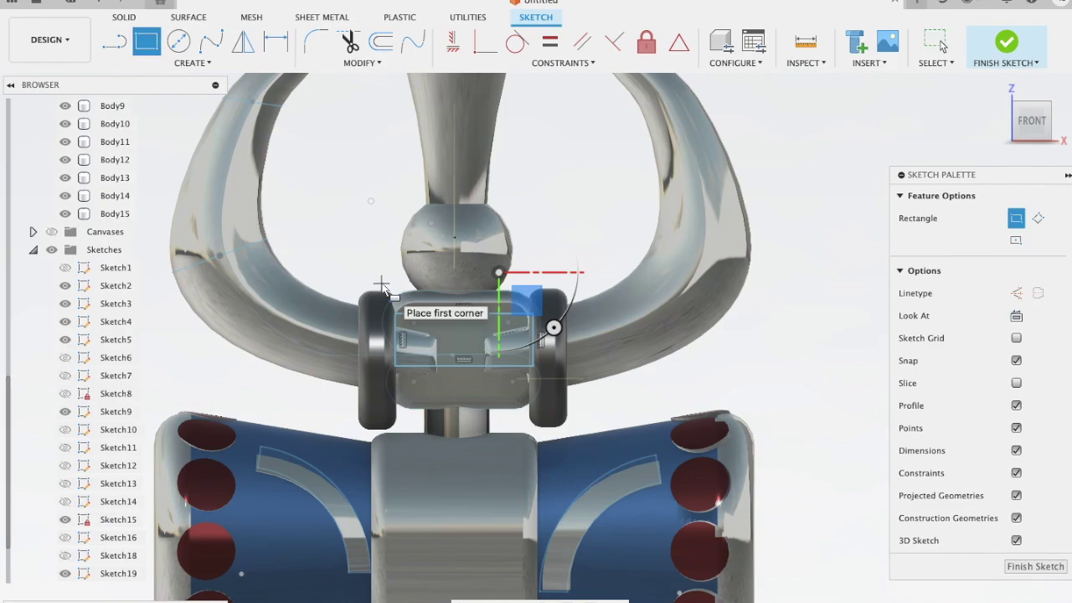
pyautogui.press('Escape')
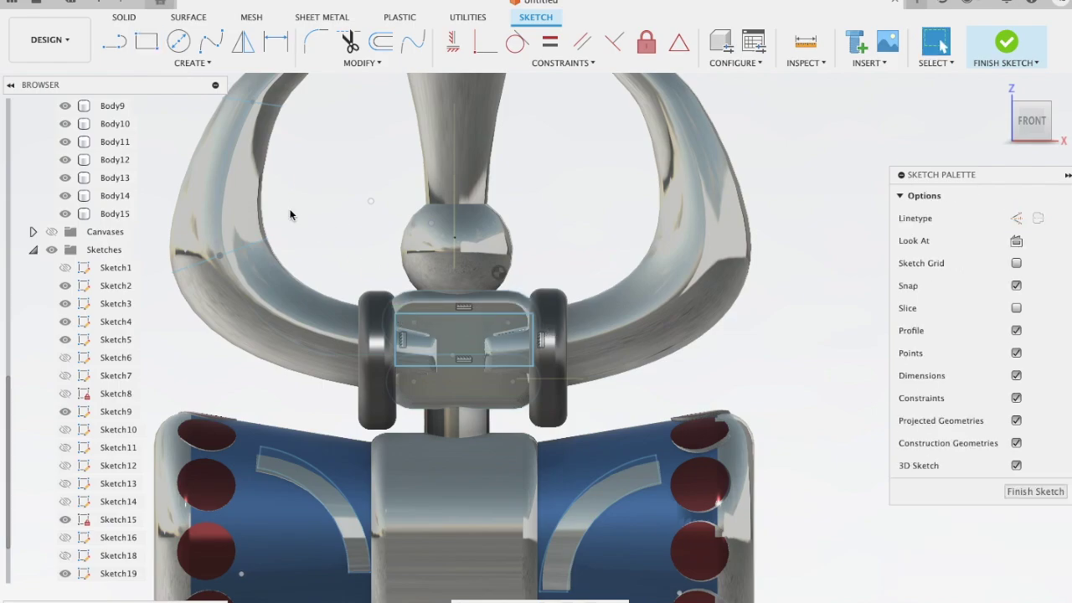
pyautogui.click(275, 41)
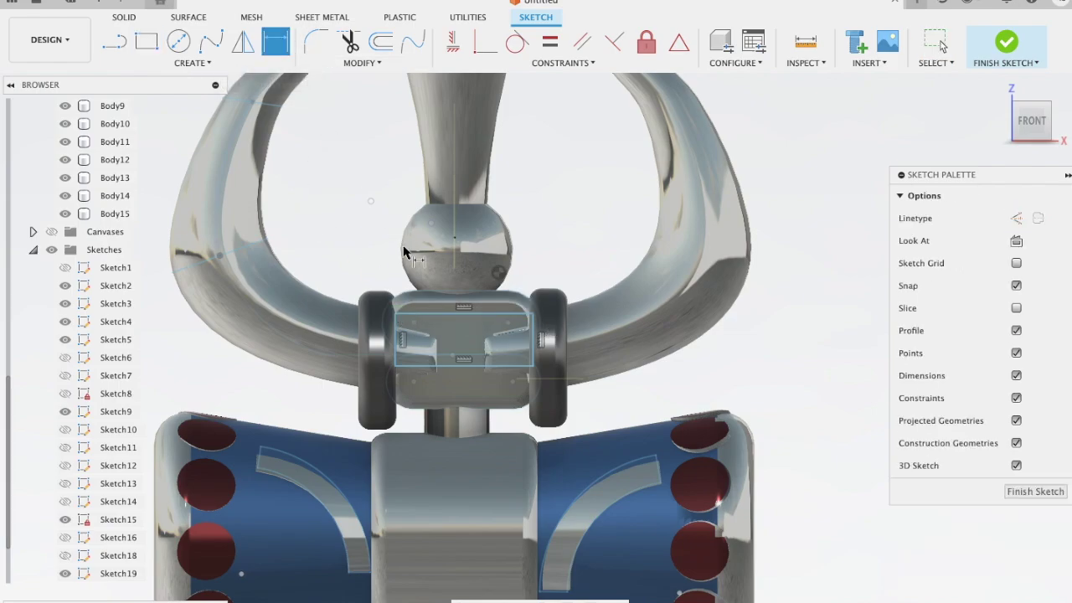
pyautogui.click(420, 314)
pyautogui.click(420, 365)
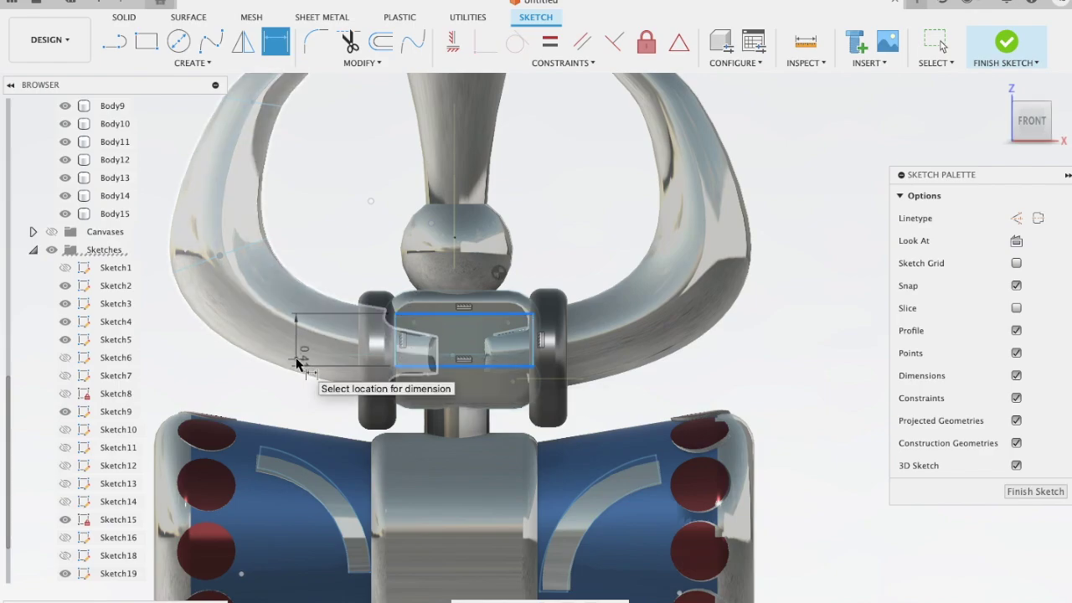
pyautogui.click(296, 362)
pyautogui.press('Right')
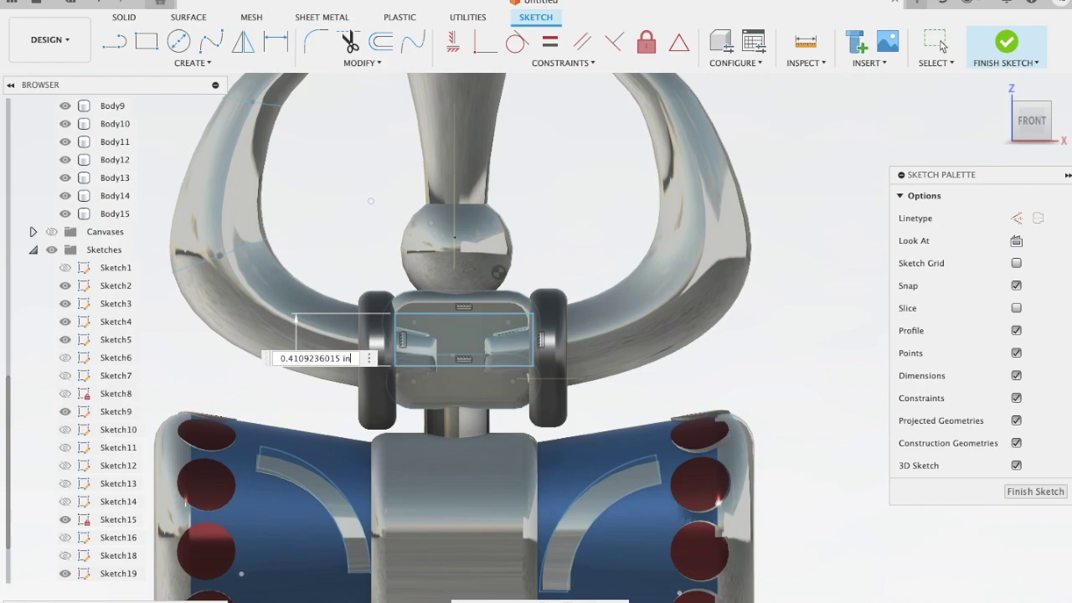
pyautogui.press('BackSpace')
pyautogui.press('BackSpace')
pyautogui.press('BackSpace')
pyautogui.press('BackSpace')
pyautogui.press('BackSpace')
pyautogui.press('BackSpace')
pyautogui.press('BackSpace')
pyautogui.press('BackSpace')
pyautogui.press('BackSpace')
pyautogui.press('Return')
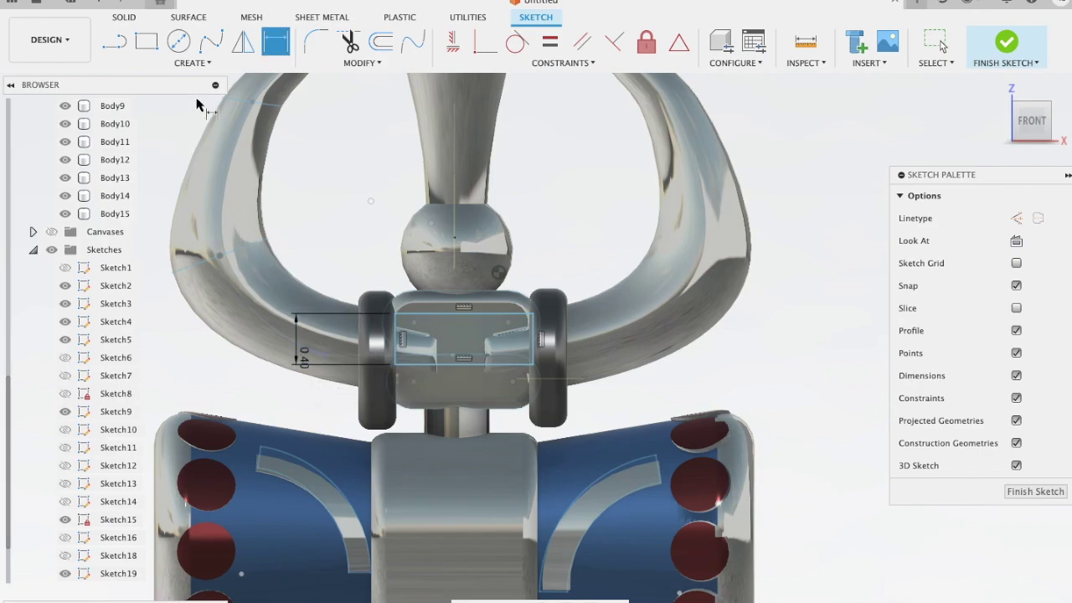
# - Draw a second rectangle beneath the first and dimension its height to 0.40 in
pyautogui.click(146, 41)
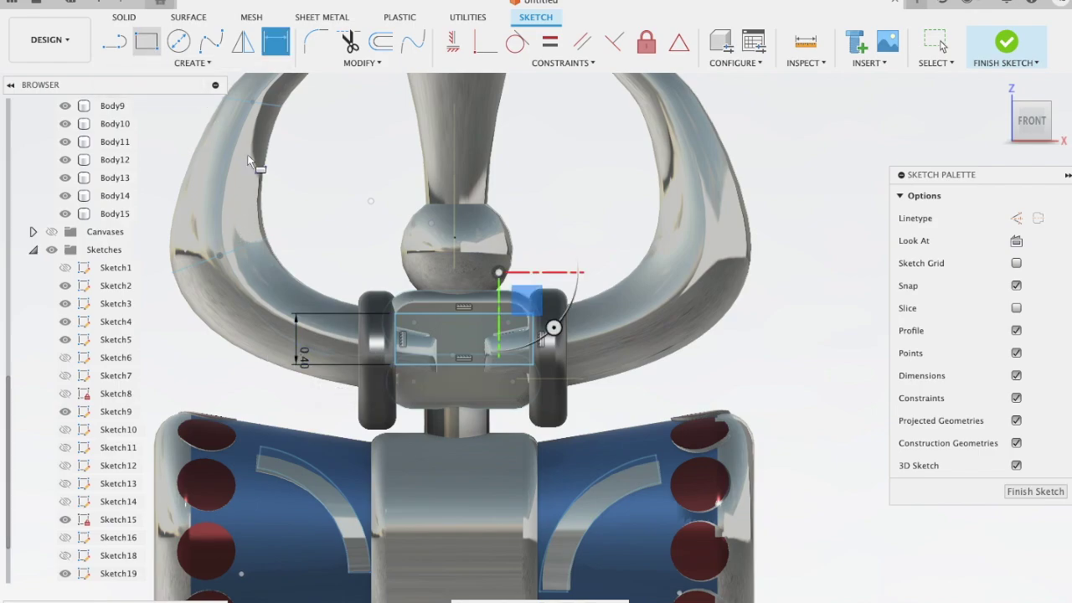
pyautogui.click(395, 366)
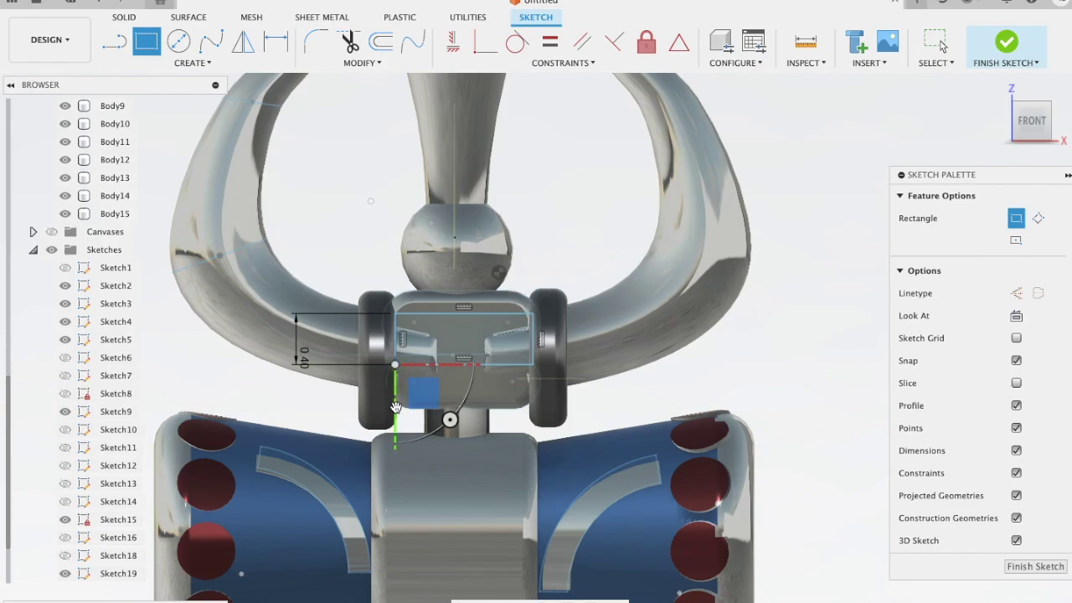
pyautogui.click(535, 412)
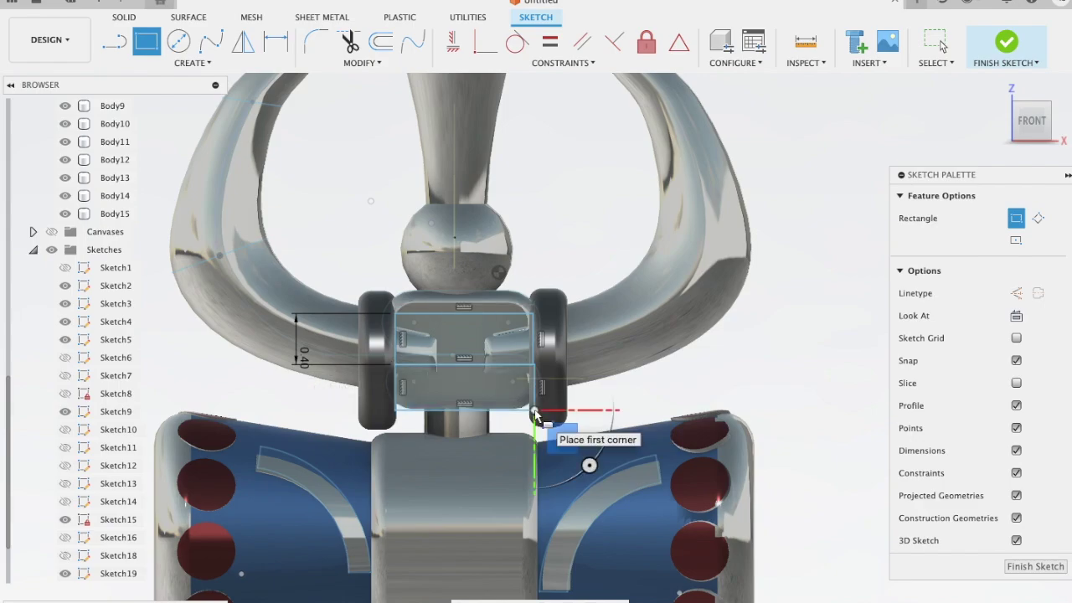
pyautogui.click(275, 42)
pyautogui.click(458, 364)
pyautogui.click(466, 410)
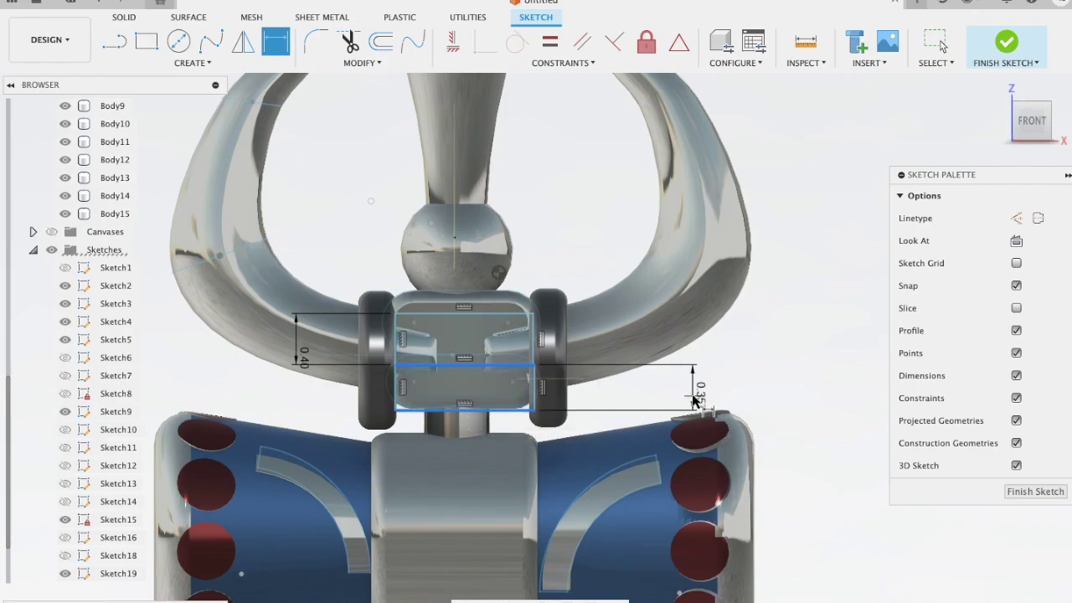
pyautogui.click(694, 402)
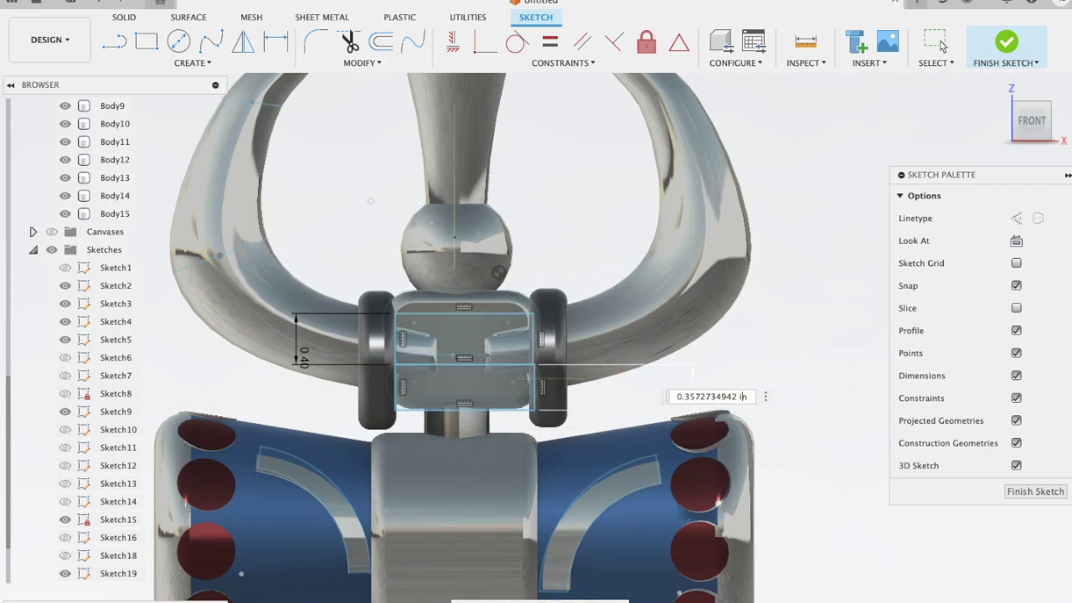
pyautogui.press('BackSpace')
pyautogui.press('BackSpace')
pyautogui.press('BackSpace')
pyautogui.press('BackSpace')
pyautogui.press('BackSpace')
pyautogui.press('BackSpace')
pyautogui.press('BackSpace')
pyautogui.press('BackSpace')
pyautogui.press('BackSpace')
pyautogui.press('Return')
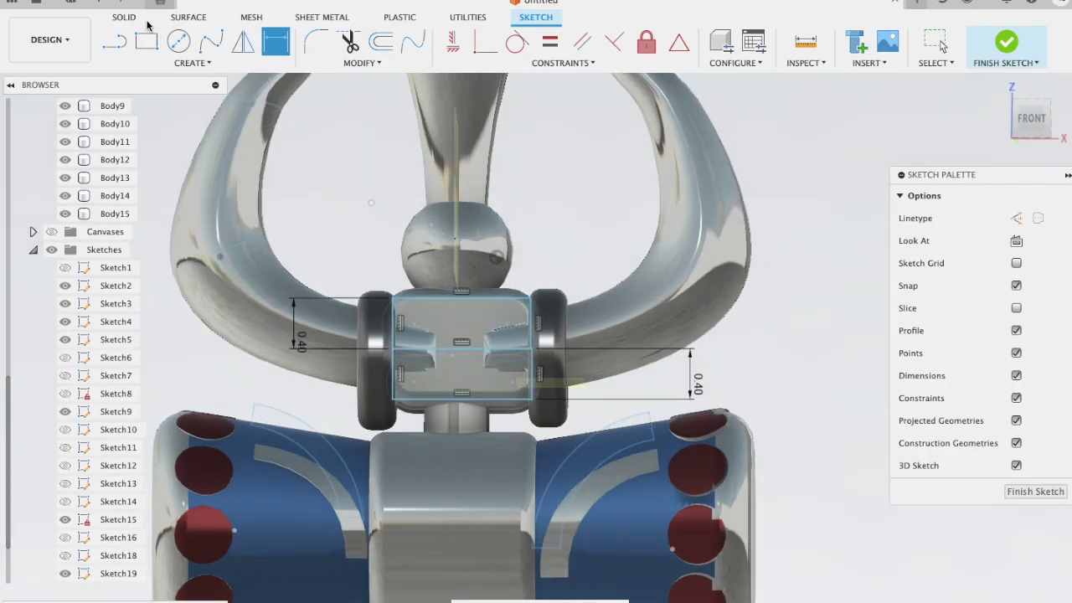
# - Draw a 3-point arc from the block's top-right corner to the middle of its right edge
pyautogui.click(164, 63)
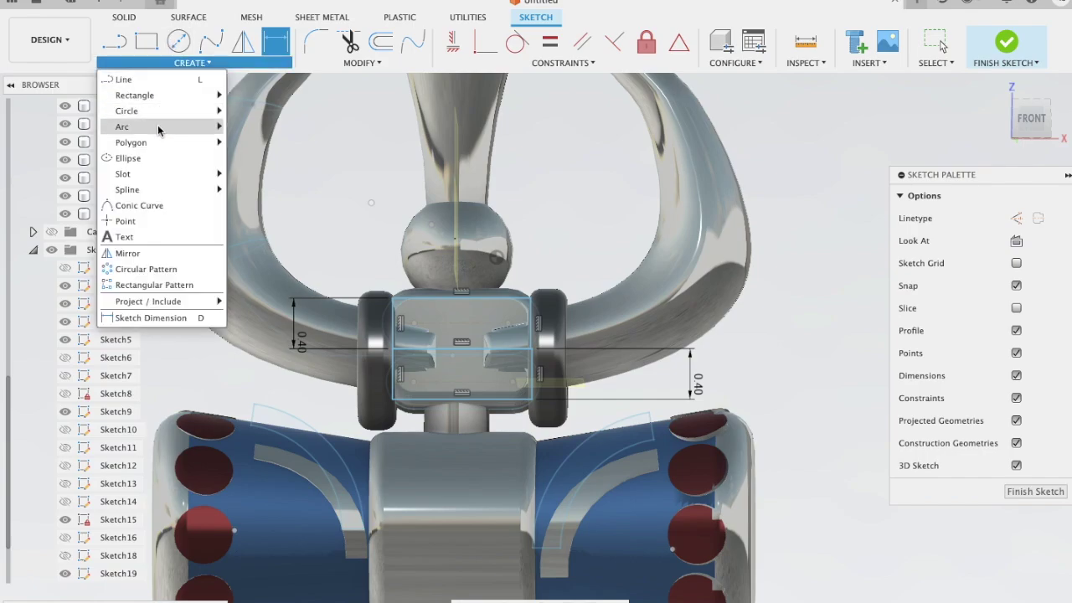
pyautogui.moveTo(126, 127)
pyautogui.click(259, 126)
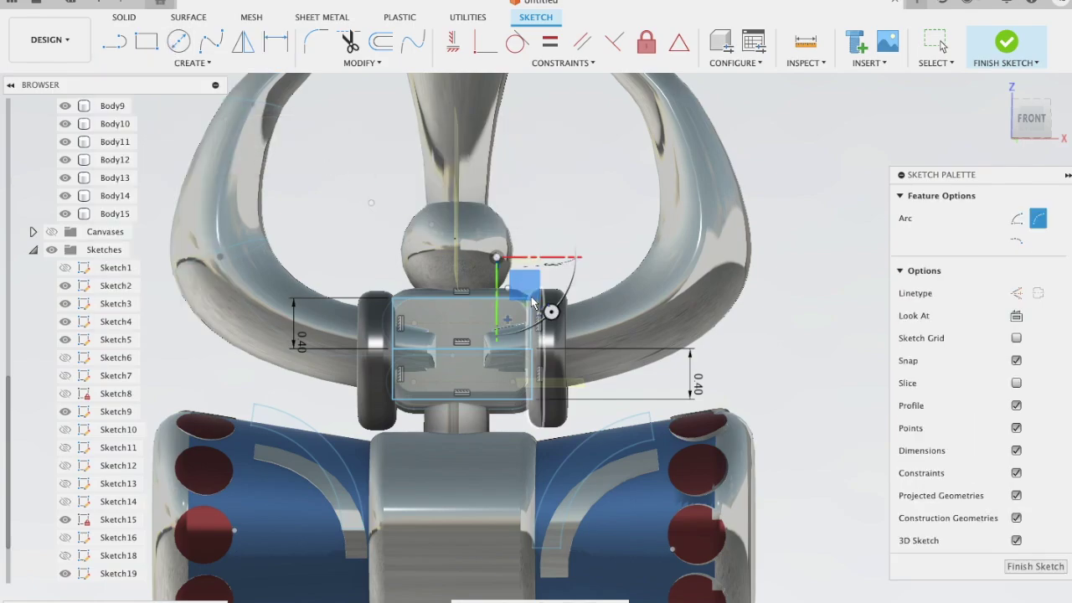
pyautogui.scroll(2, 532, 295)
pyautogui.scroll(1, 532, 296)
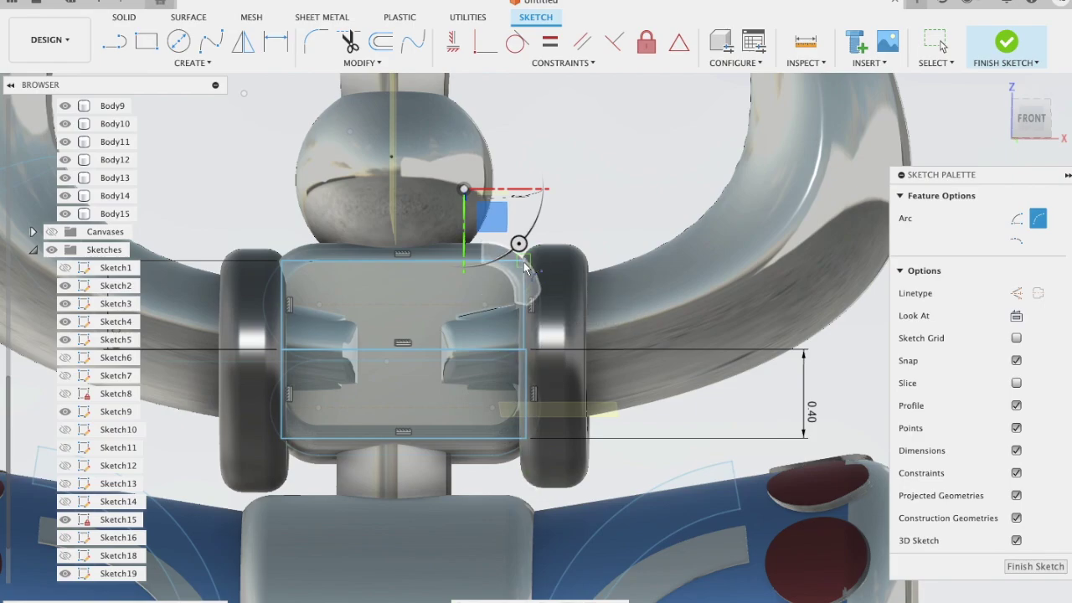
pyautogui.scroll(2, 526, 267)
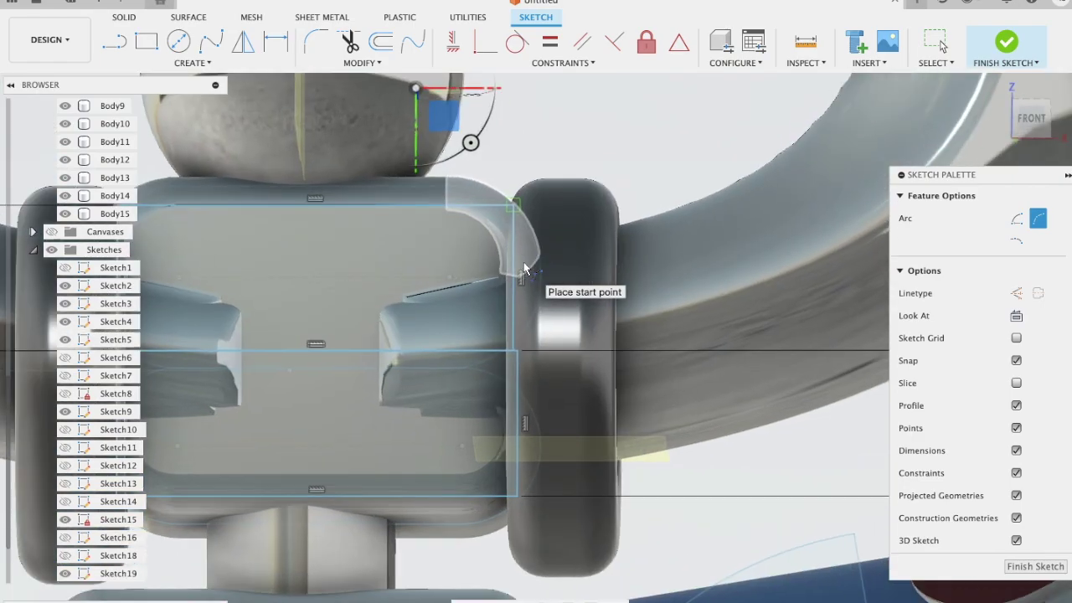
pyautogui.click(512, 204)
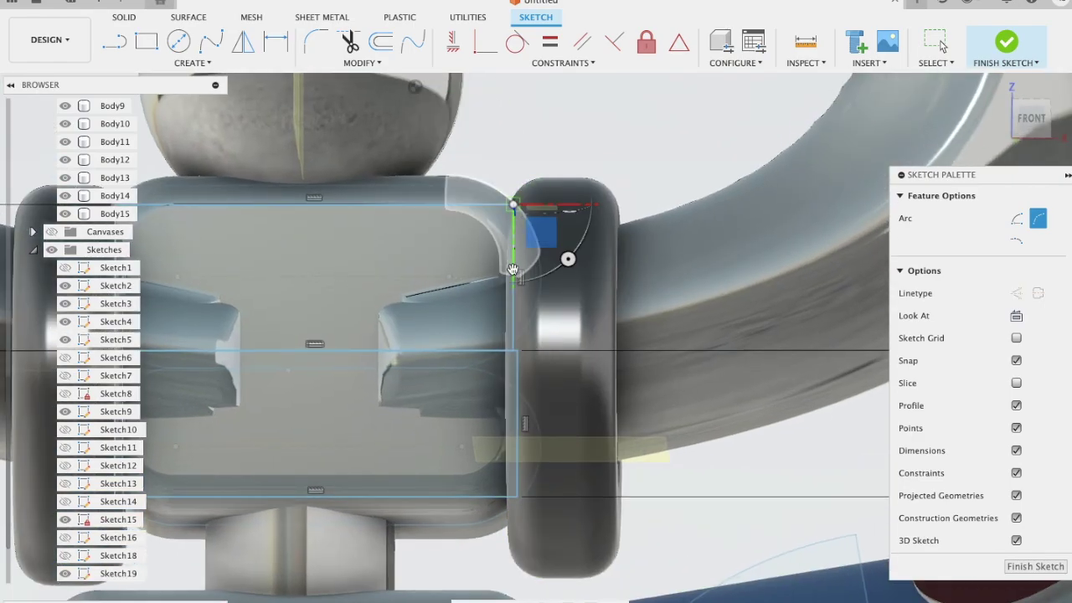
pyautogui.click(514, 352)
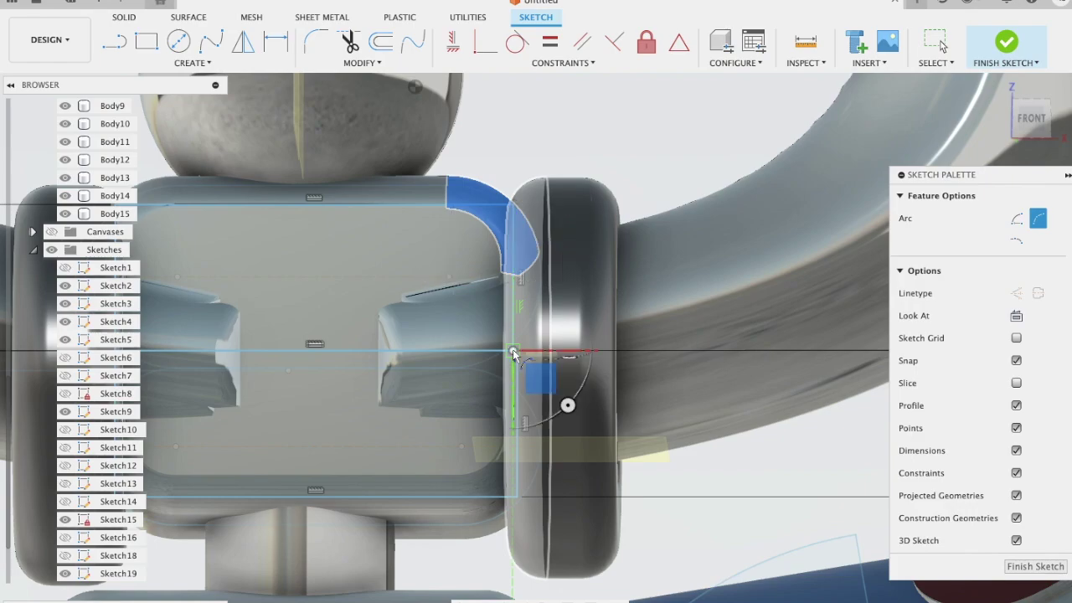
pyautogui.click(573, 326)
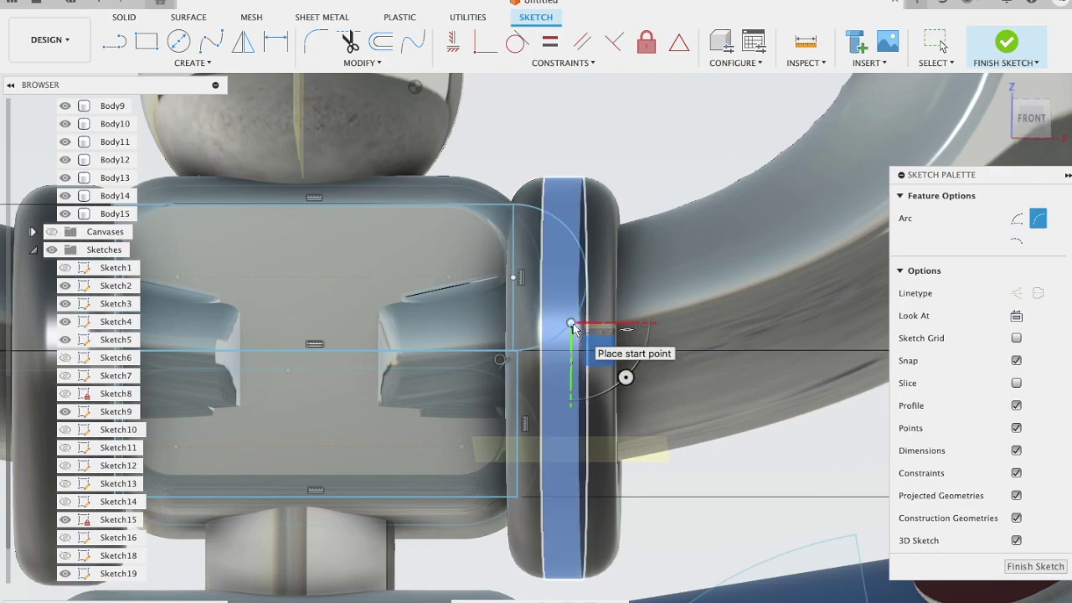
pyautogui.press('Escape')
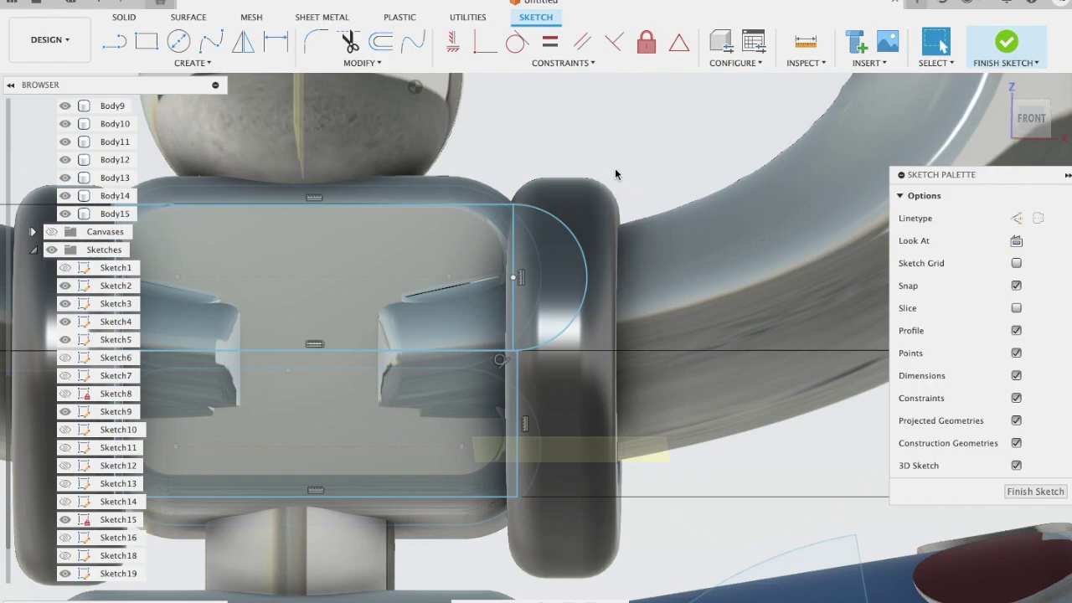
# - Try a second arc from the mid right edge at 0.09 in, cancel it, and select the first arc
pyautogui.click(175, 62)
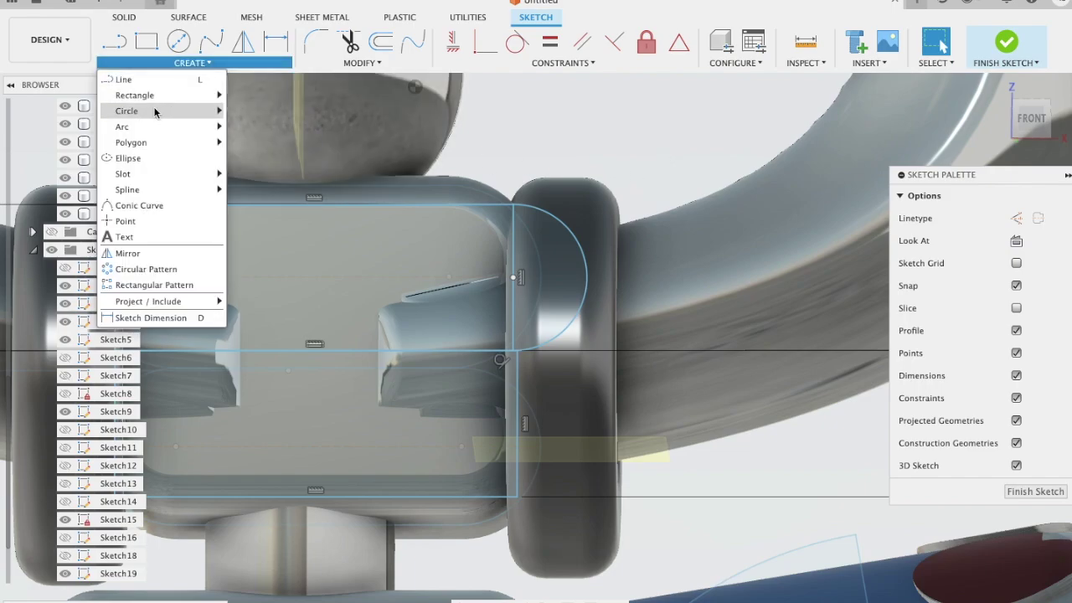
pyautogui.click(251, 127)
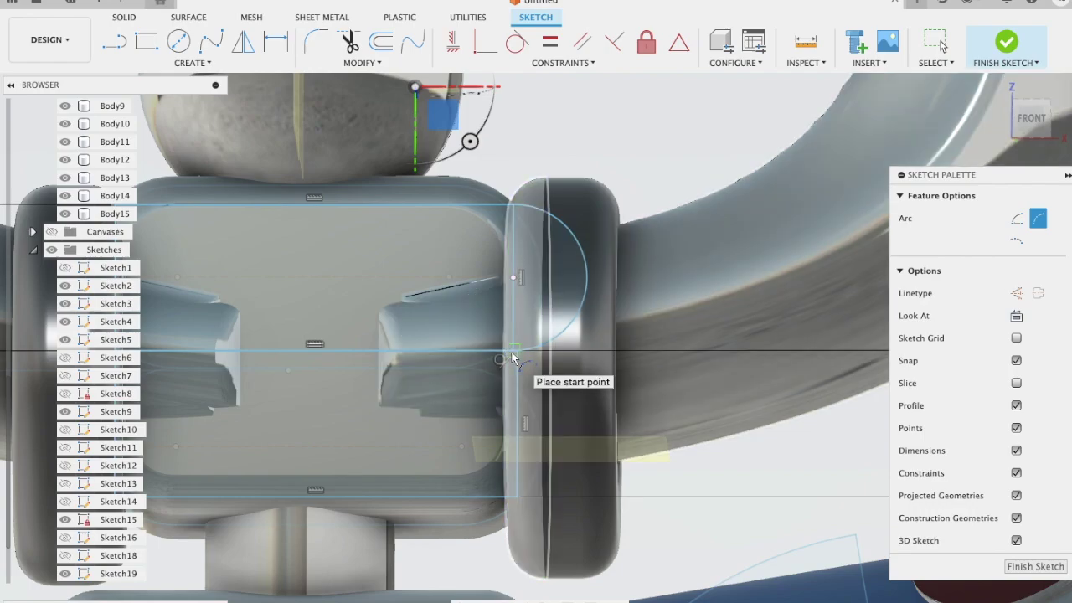
pyautogui.click(513, 355)
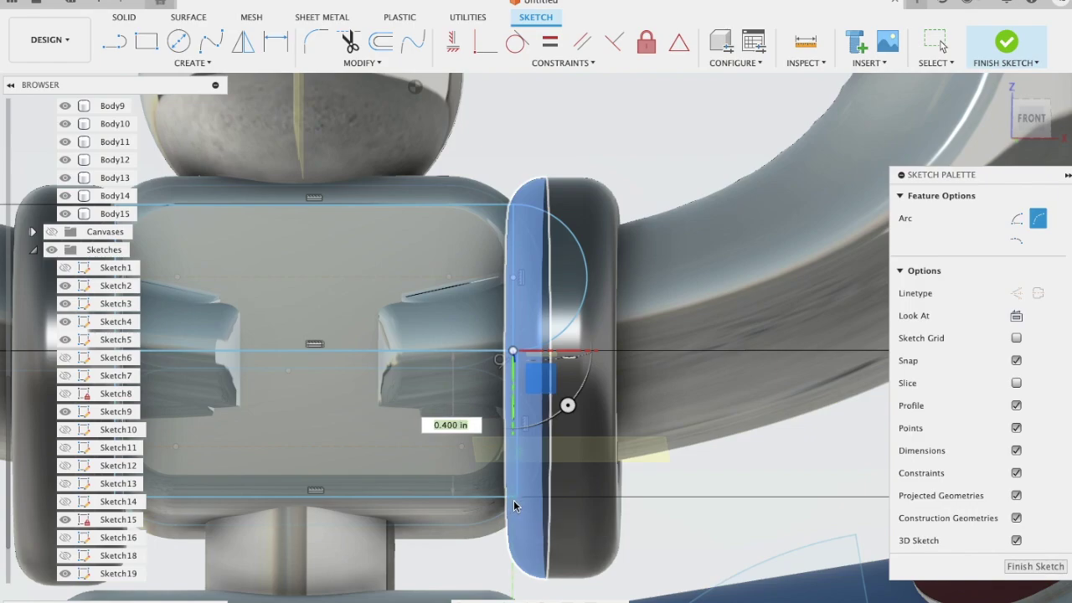
pyautogui.scroll(1, 513, 500)
pyautogui.scroll(2, 513, 499)
pyautogui.scroll(1, 513, 499)
pyautogui.scroll(1, 514, 499)
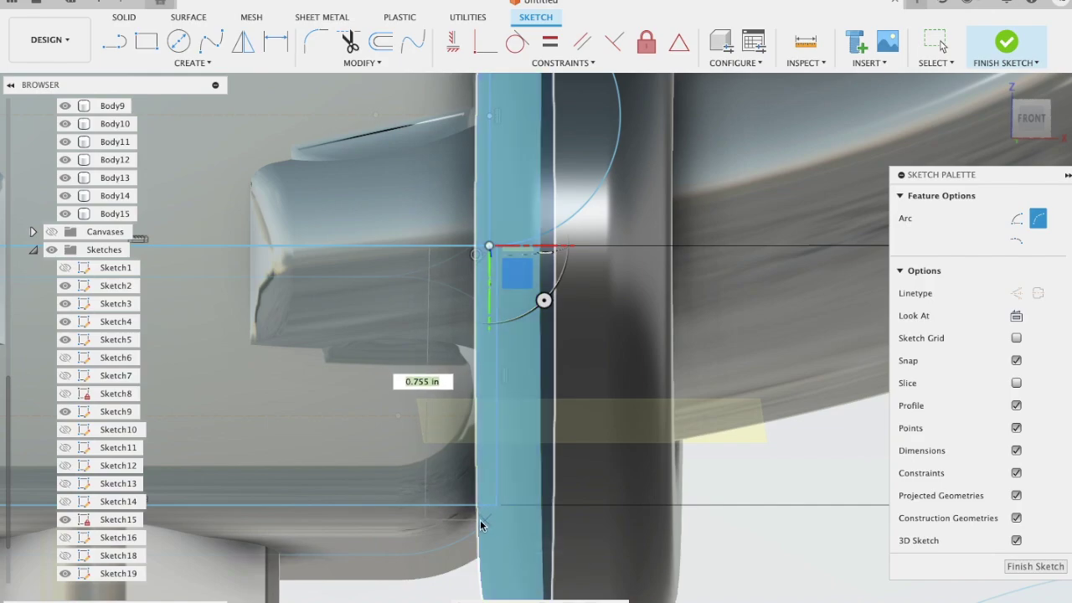
pyautogui.press('Tab')
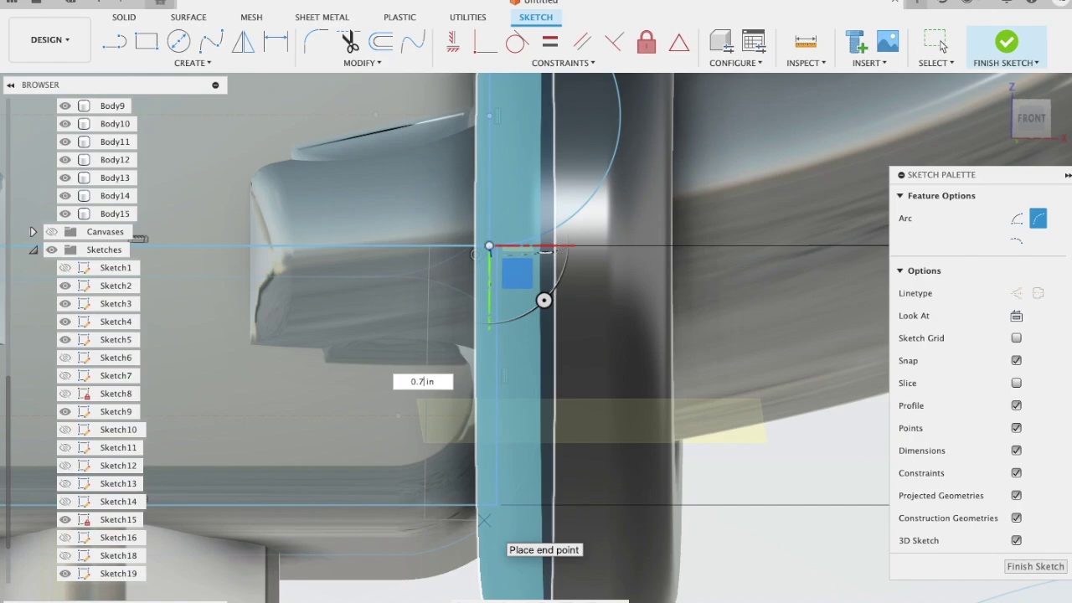
pyautogui.press('BackSpace')
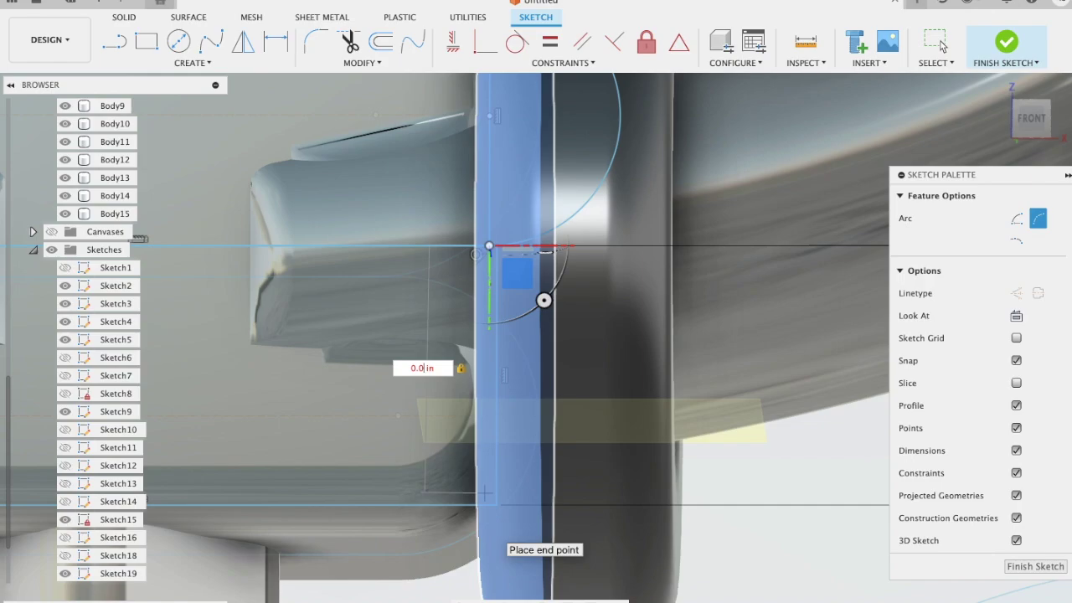
pyautogui.press('Tab')
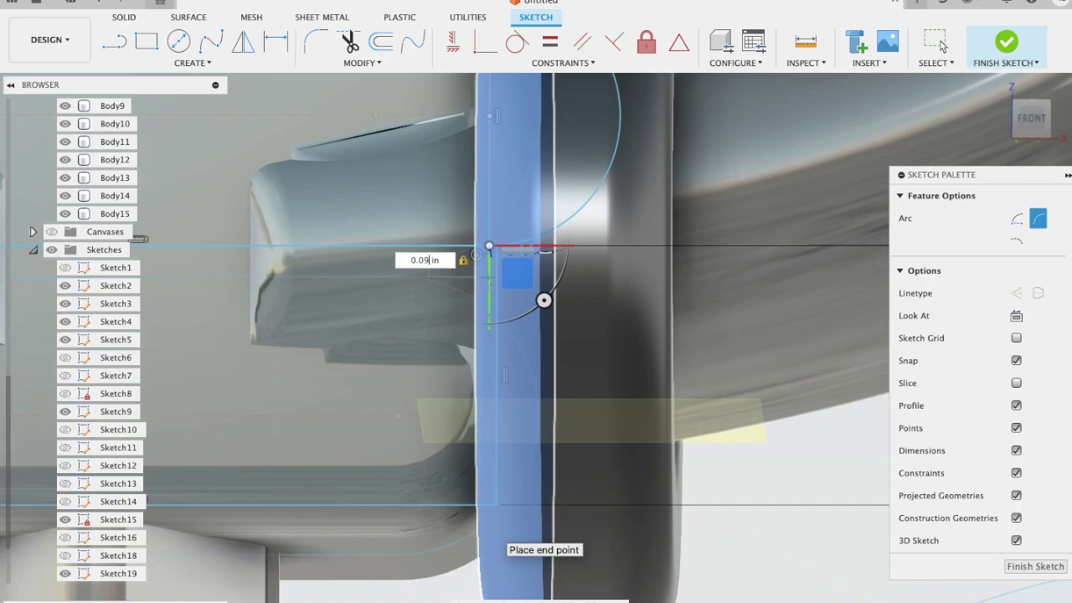
pyautogui.press('Tab')
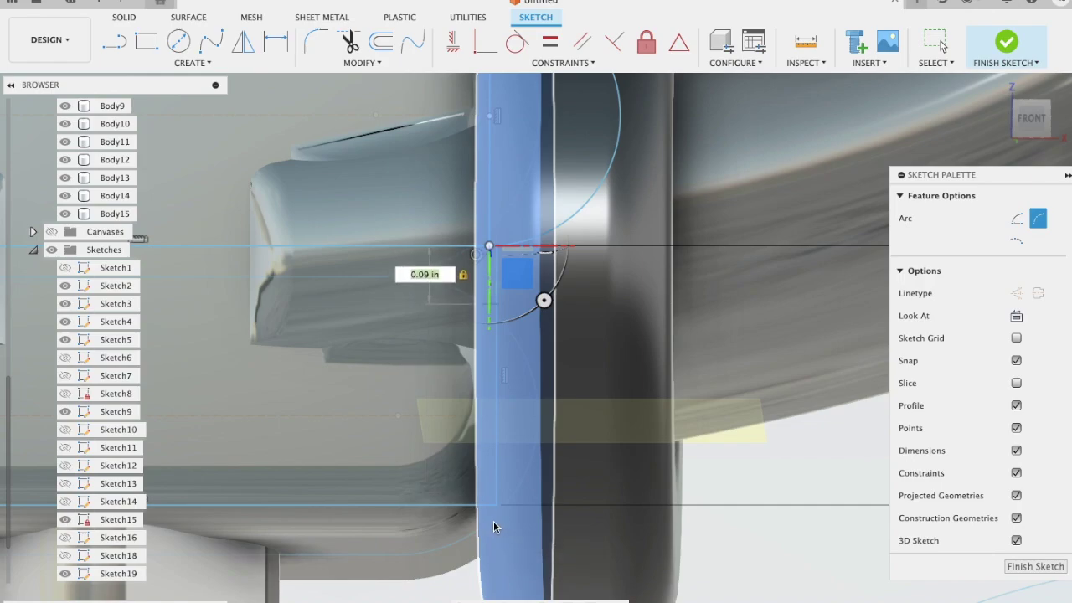
pyautogui.press('Return')
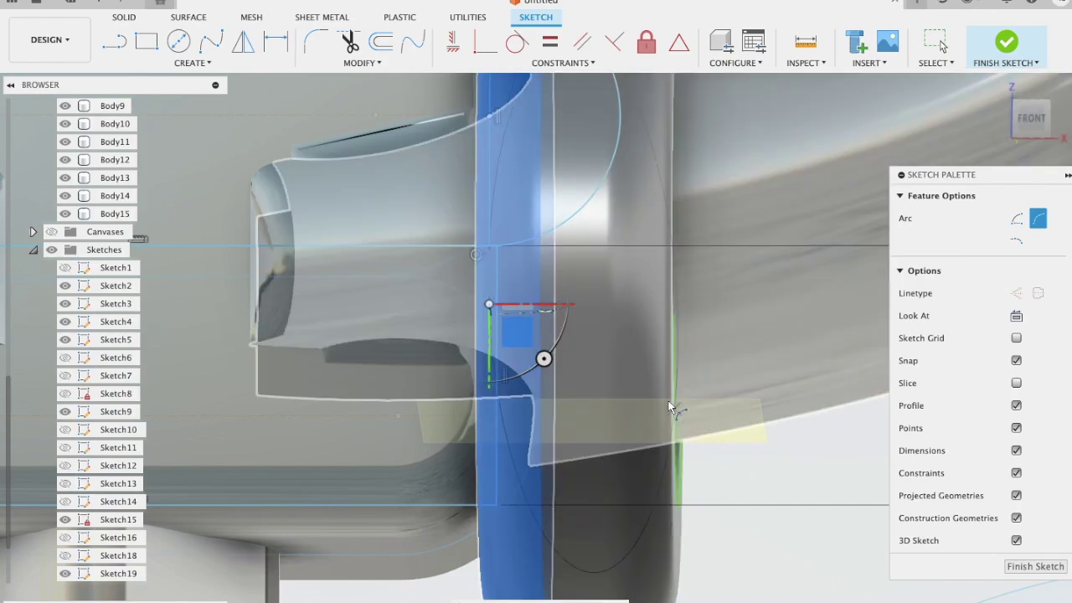
pyautogui.press('Escape')
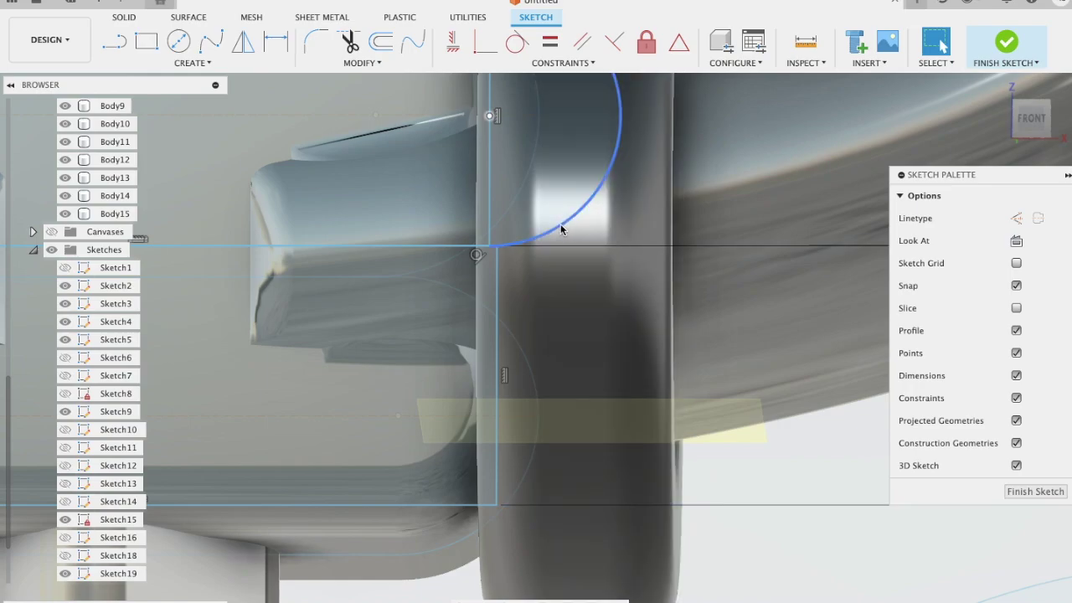
pyautogui.click(560, 223)
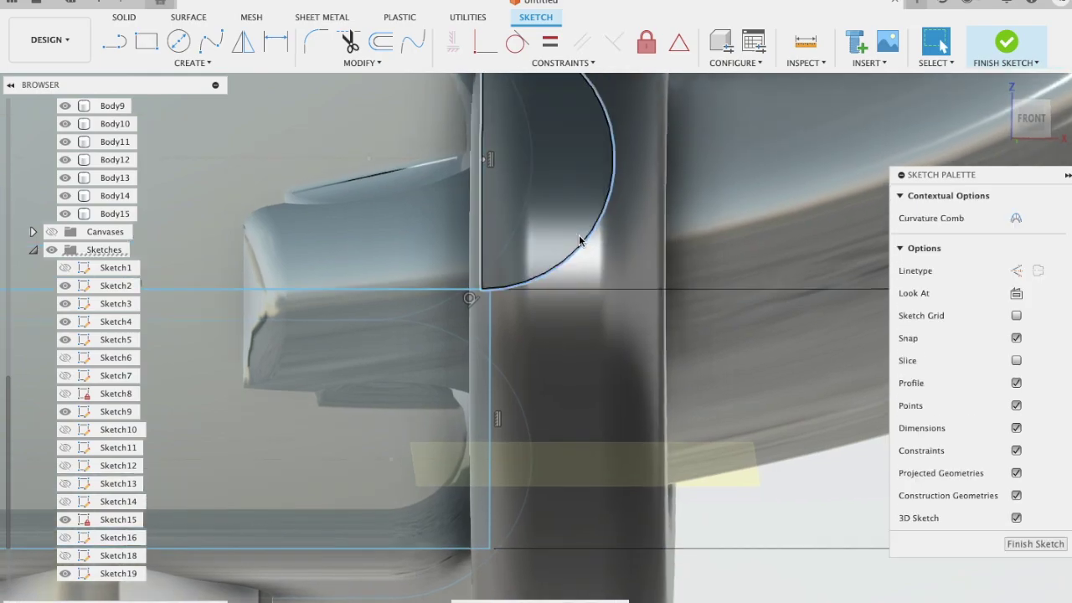
pyautogui.click(190, 63)
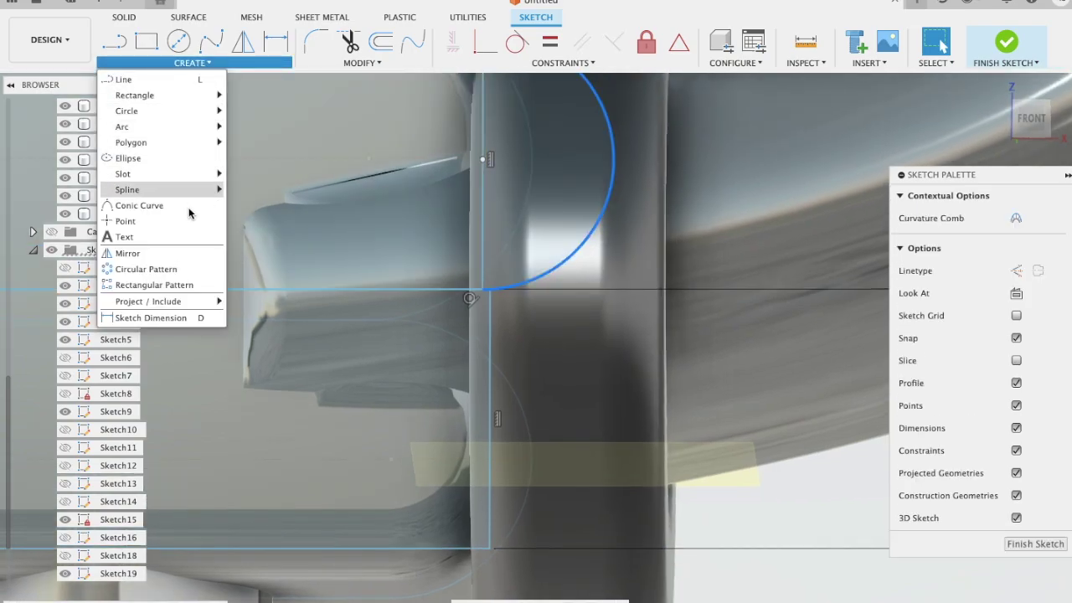
# - Mirror the selected arc across the vertical line below it to form a full circle
pyautogui.click(187, 253)
pyautogui.click(787, 218)
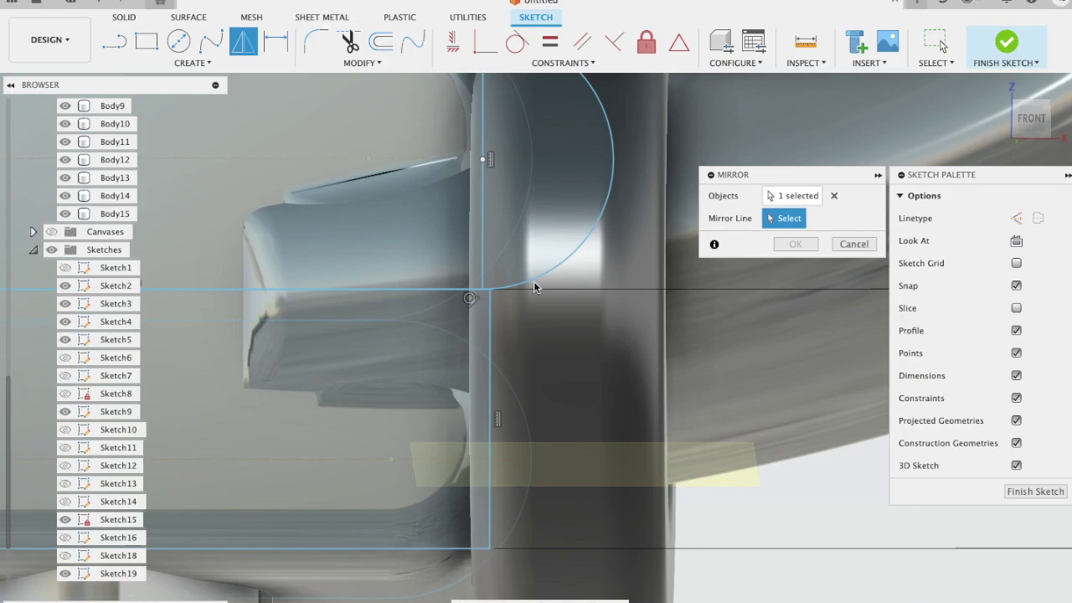
pyautogui.click(787, 199)
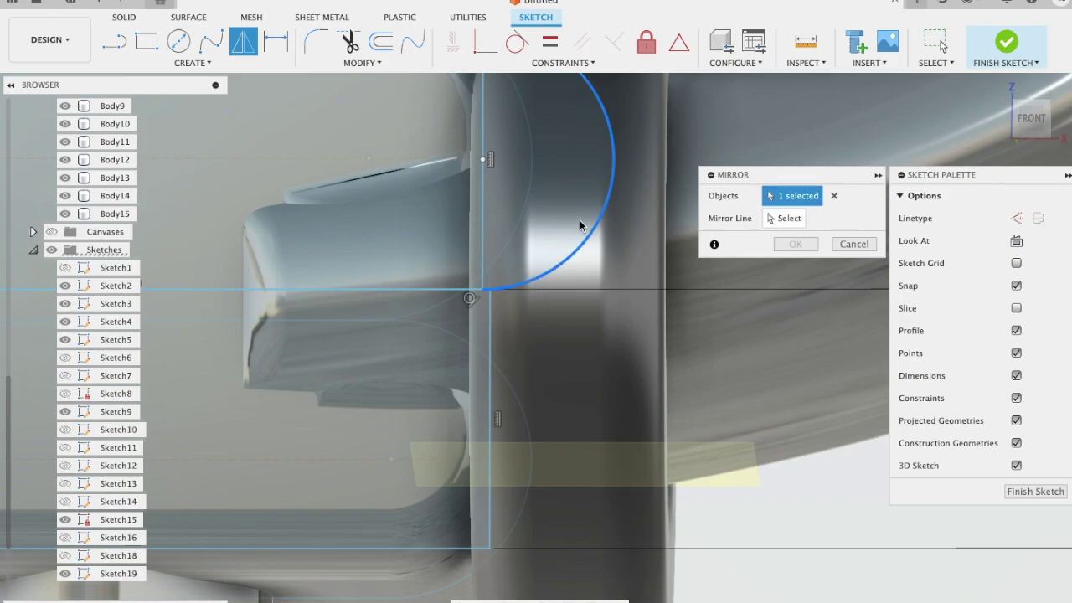
pyautogui.click(779, 218)
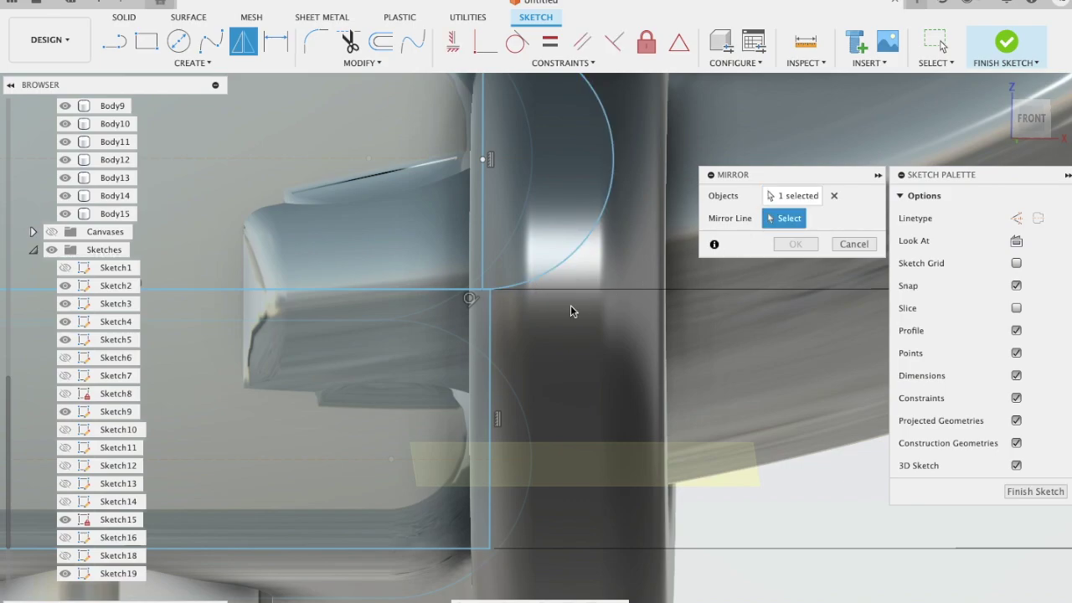
pyautogui.click(491, 350)
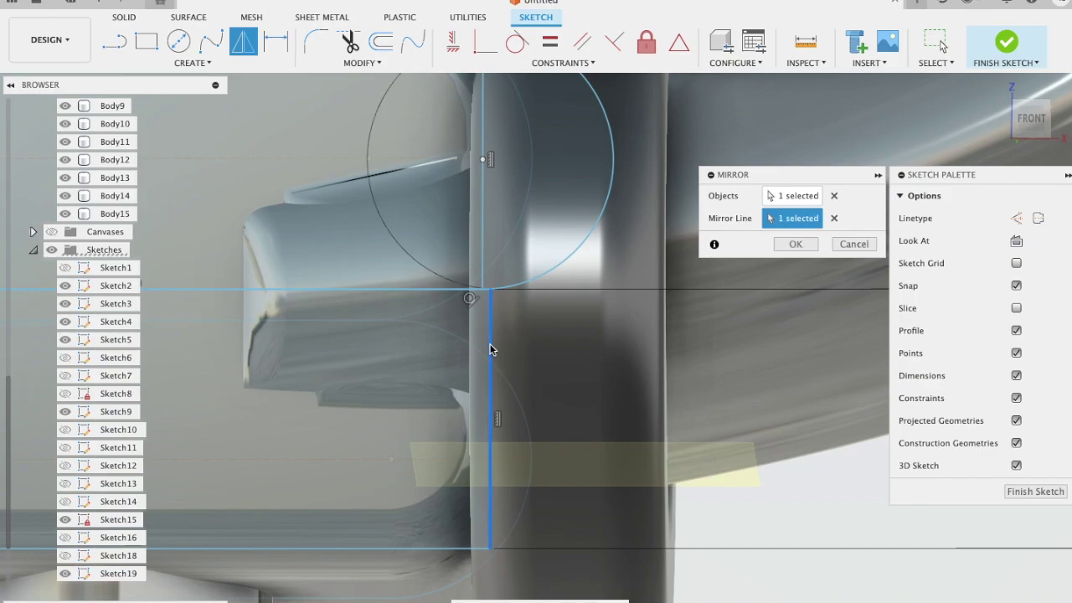
pyautogui.scroll(-2, 491, 350)
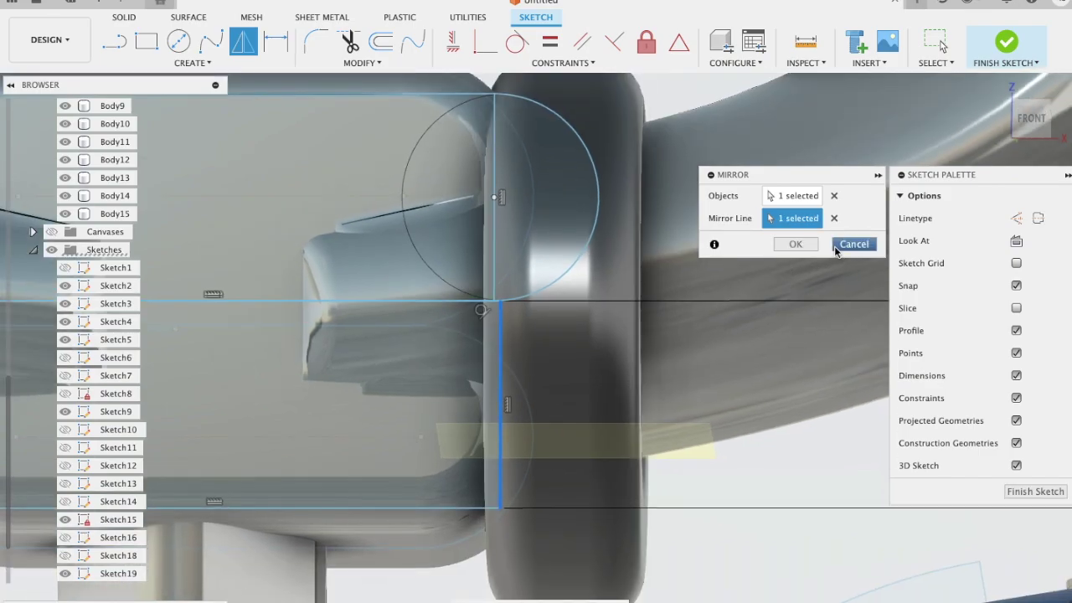
pyautogui.click(805, 245)
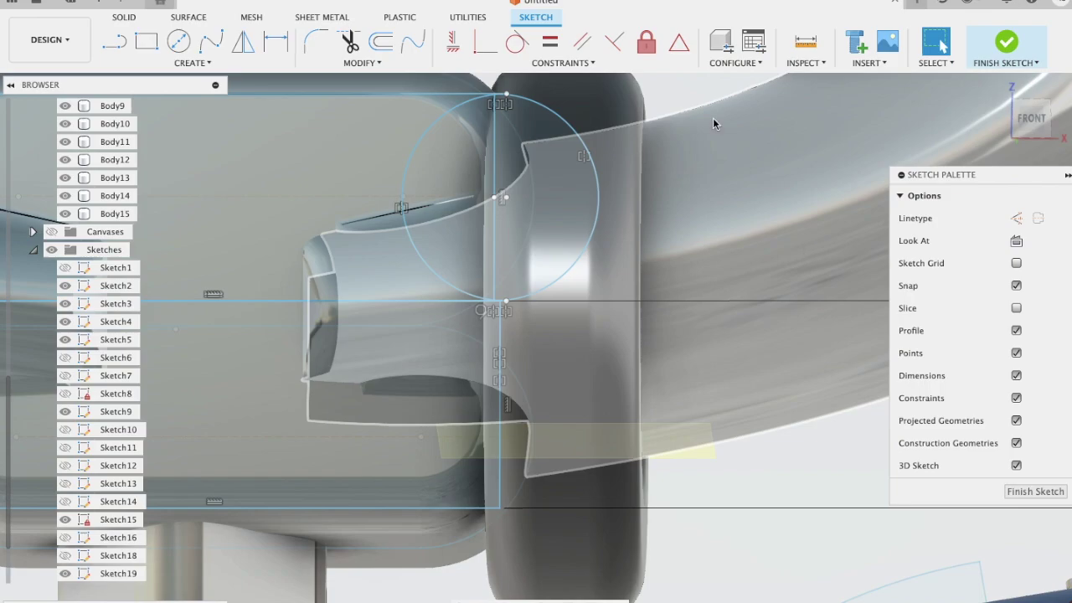
pyautogui.press('c')
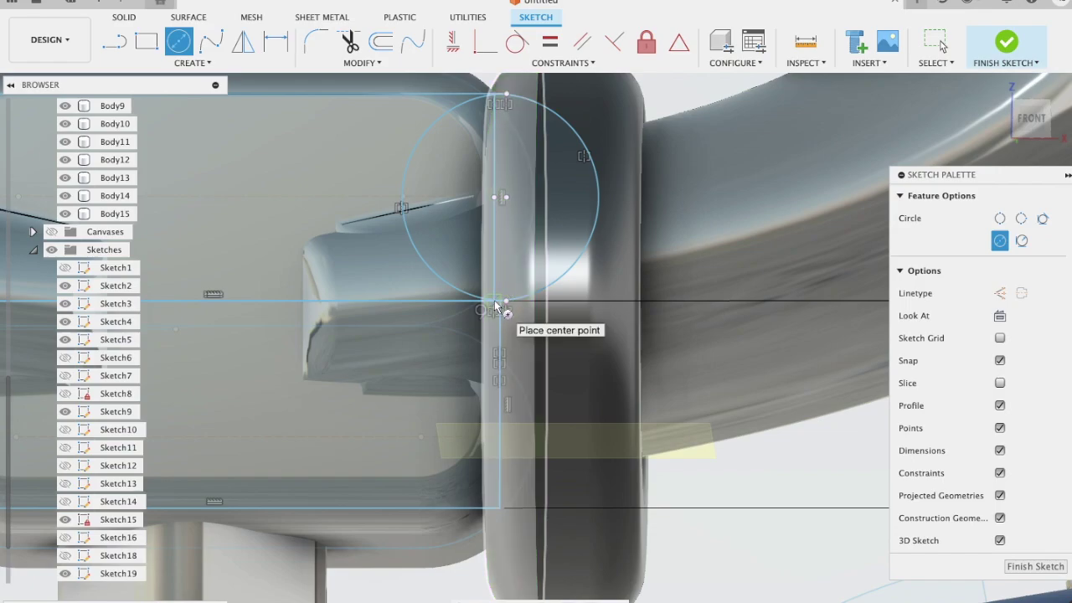
# - Draw a 2-point circle from the line intersection down to the block's bottom edge
pyautogui.click(494, 300)
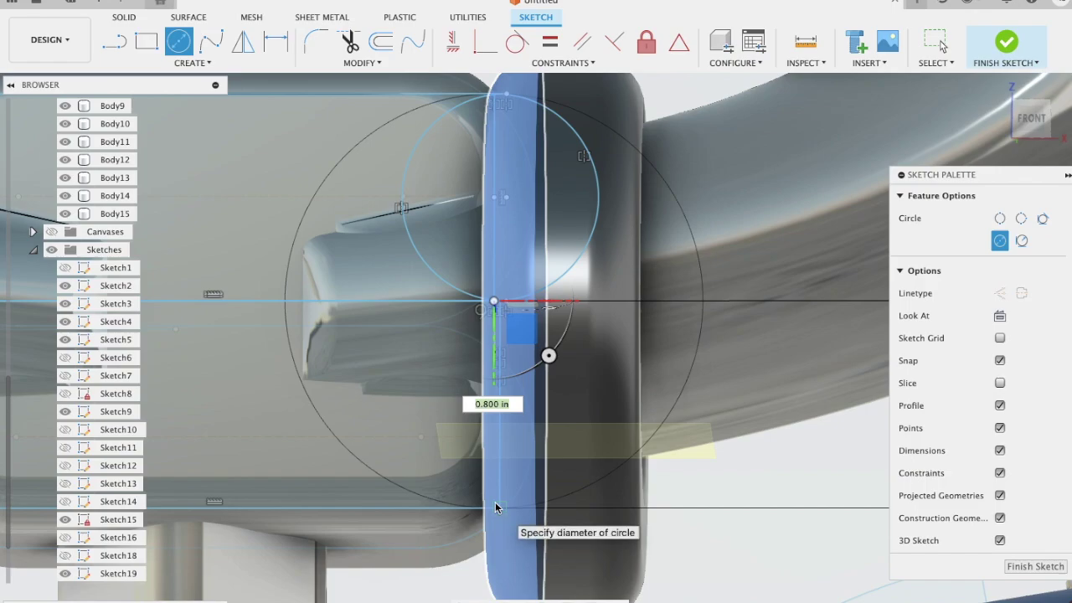
pyautogui.press('Escape')
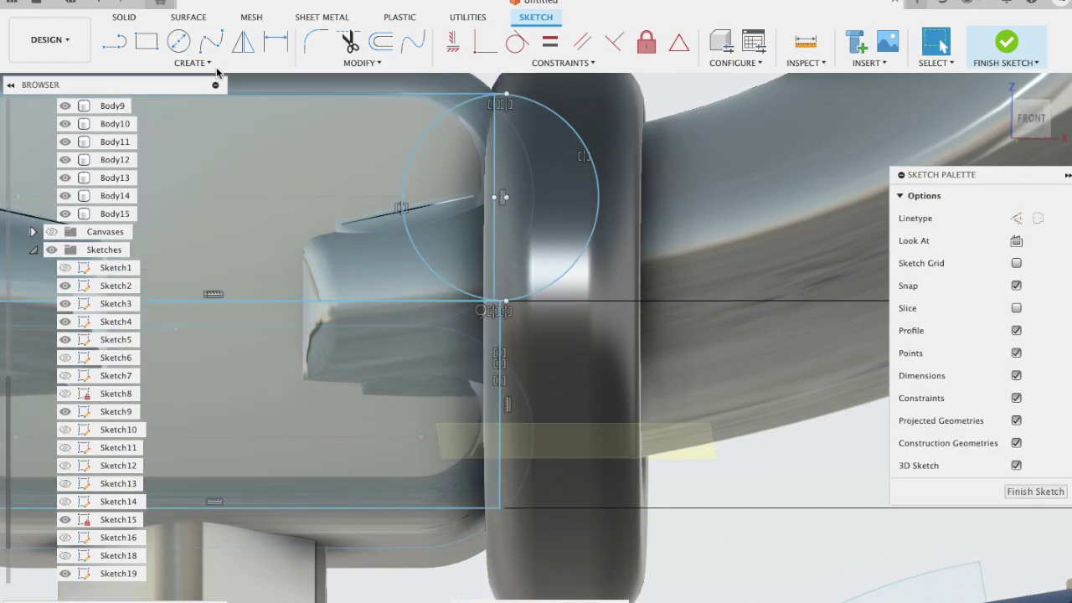
pyautogui.click(216, 66)
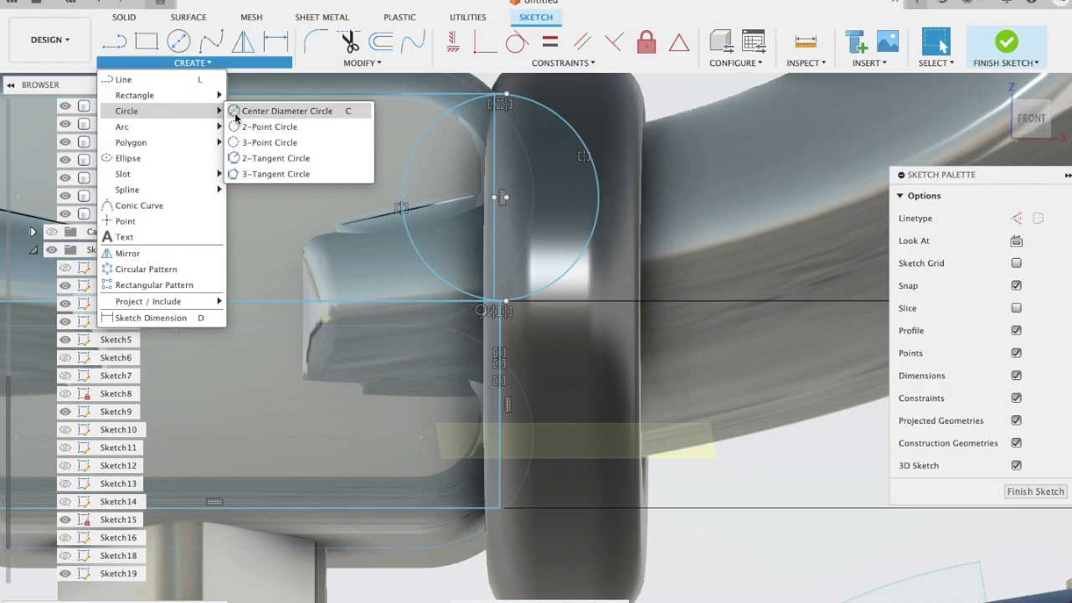
pyautogui.click(252, 126)
pyautogui.press('c')
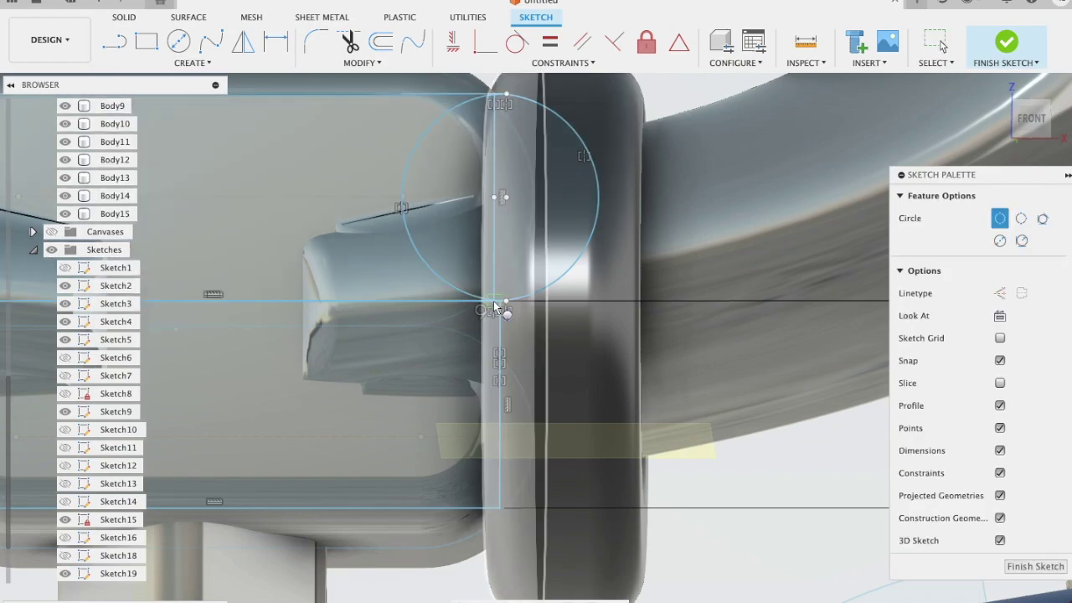
pyautogui.scroll(2, 495, 308)
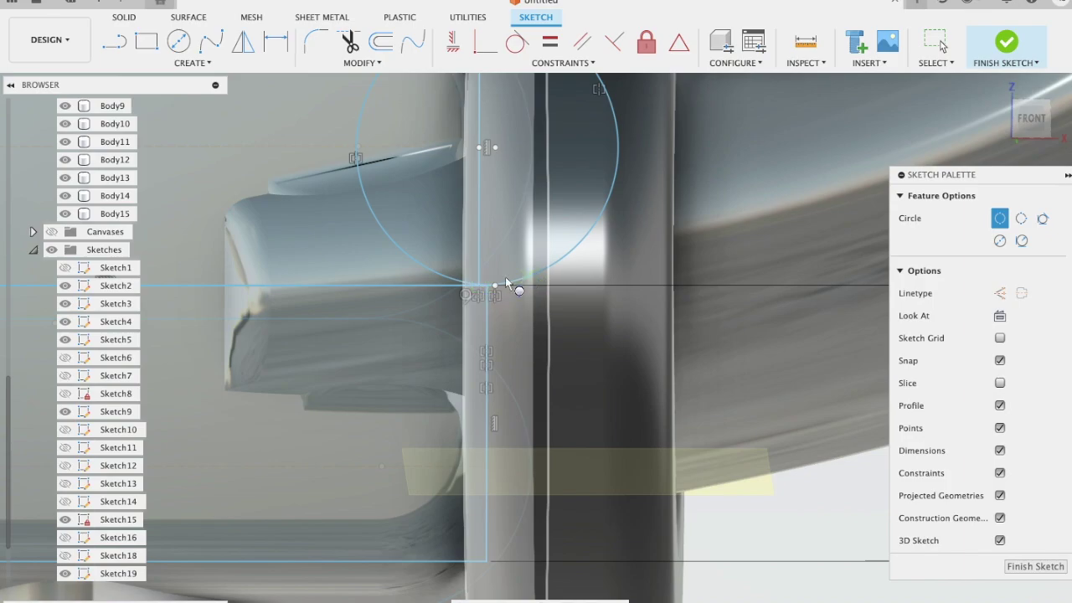
pyautogui.click(479, 284)
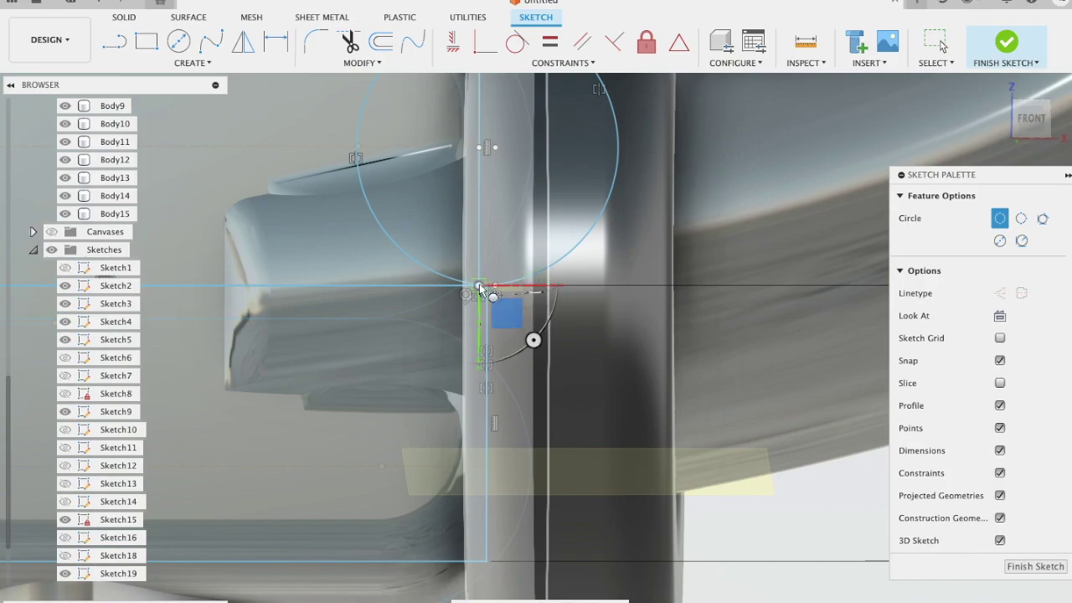
pyautogui.click(484, 566)
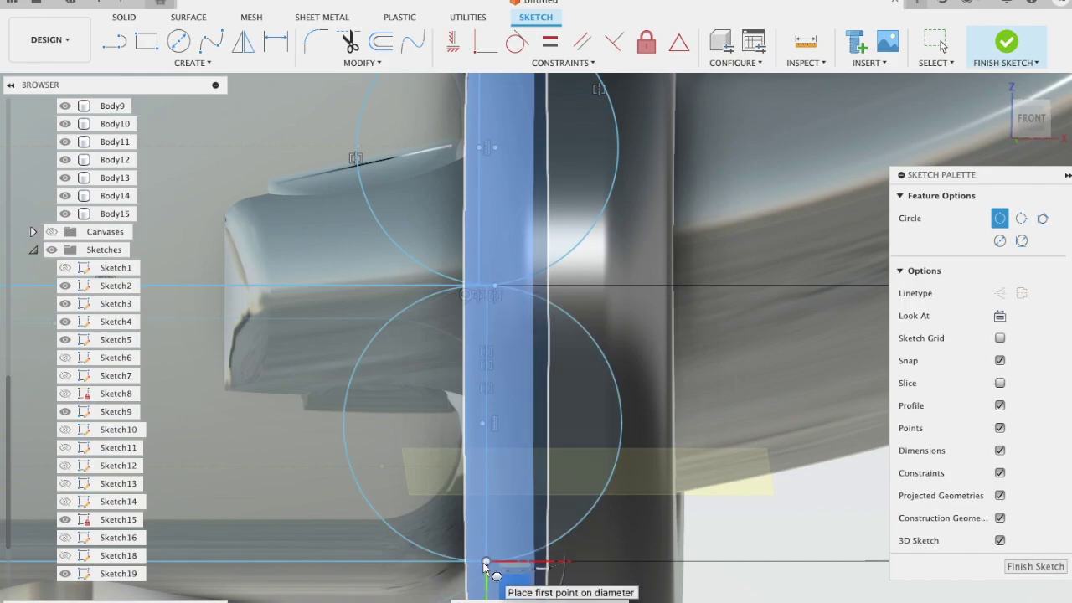
pyautogui.press('Escape')
pyautogui.scroll(-2, 484, 567)
pyautogui.scroll(-2, 483, 568)
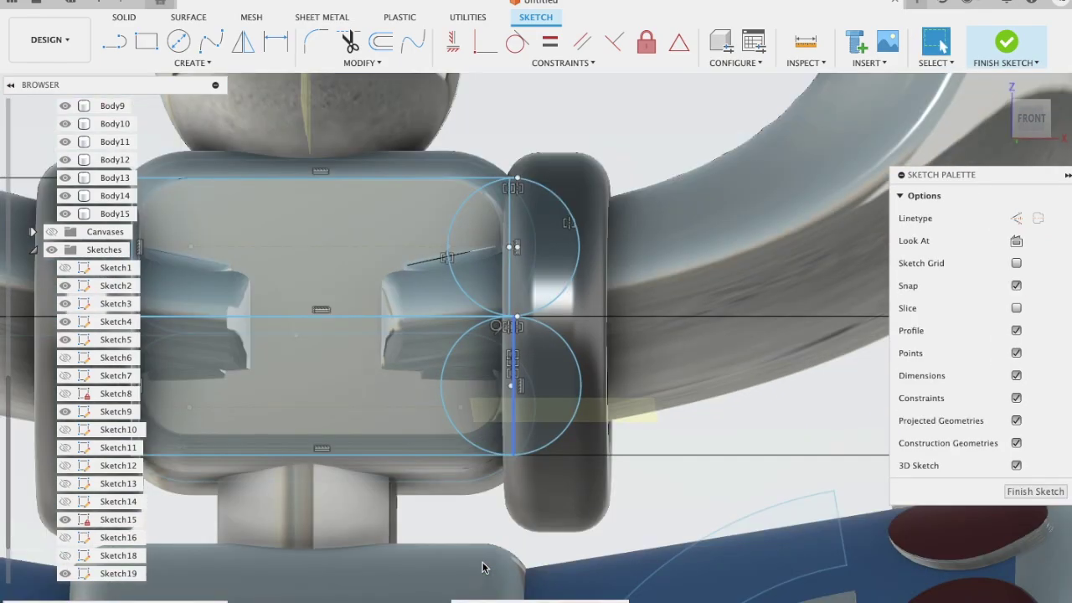
pyautogui.scroll(-2, 483, 568)
pyautogui.scroll(-1, 484, 569)
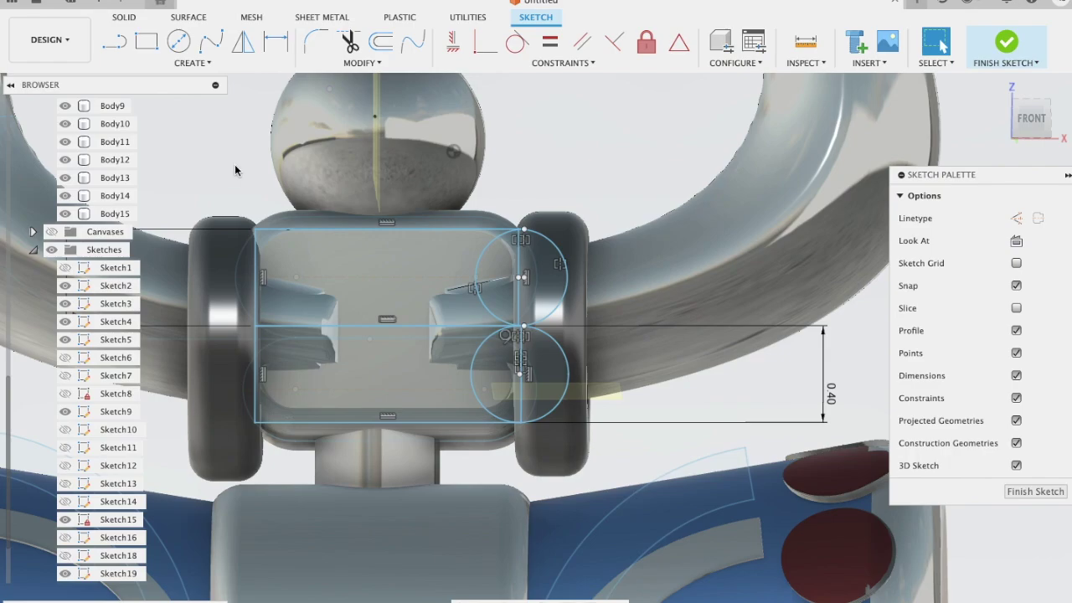
pyautogui.click(115, 41)
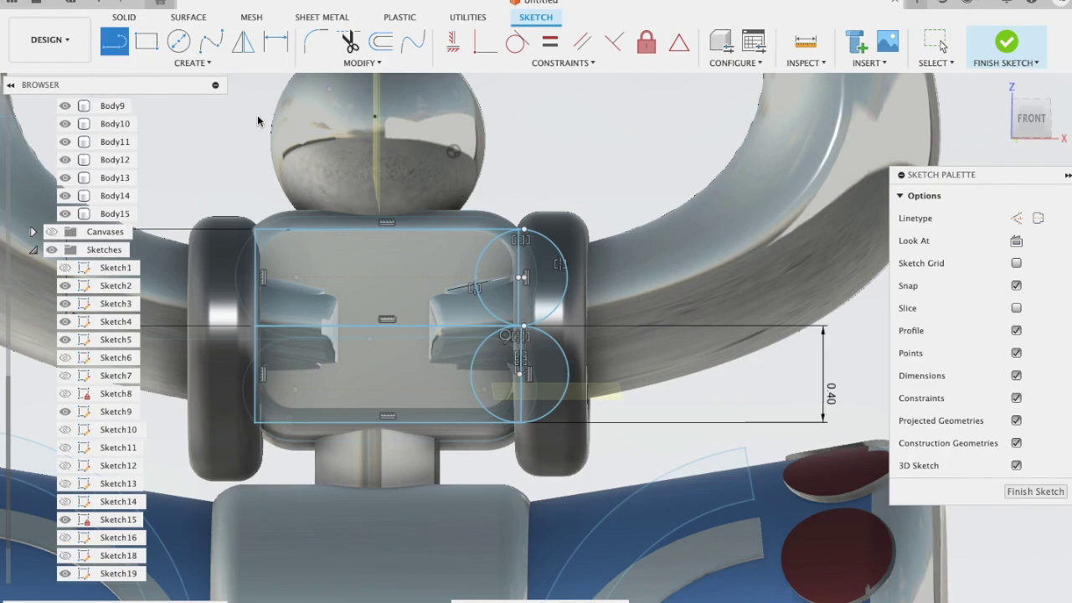
# - Draw a top-to-bottom centre line through the edge midpoints, constrained perpendicular to the top edge
pyautogui.click(385, 228)
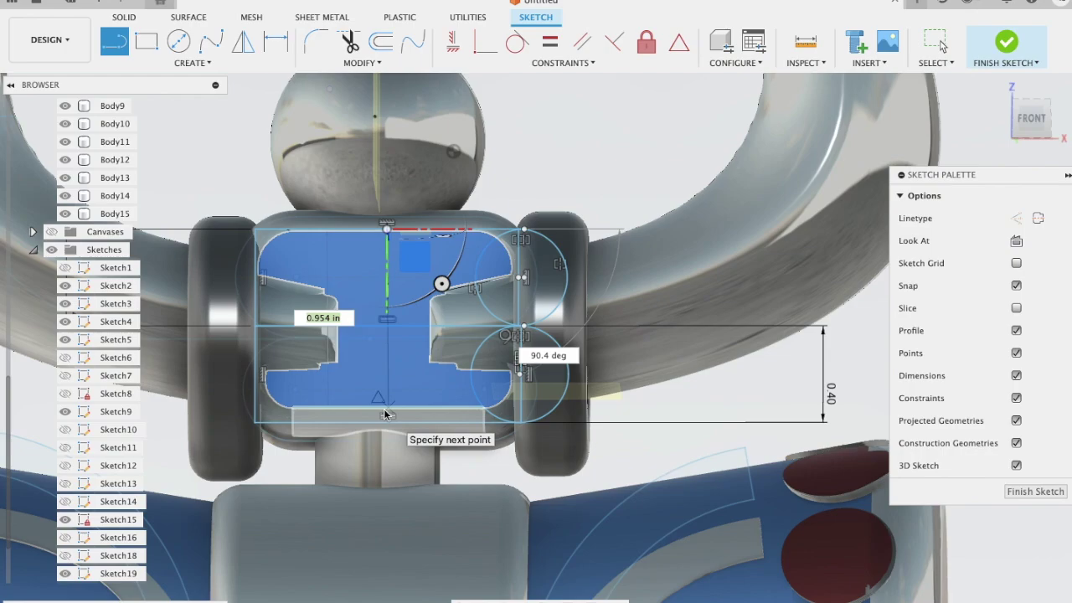
pyautogui.doubleClick(386, 410)
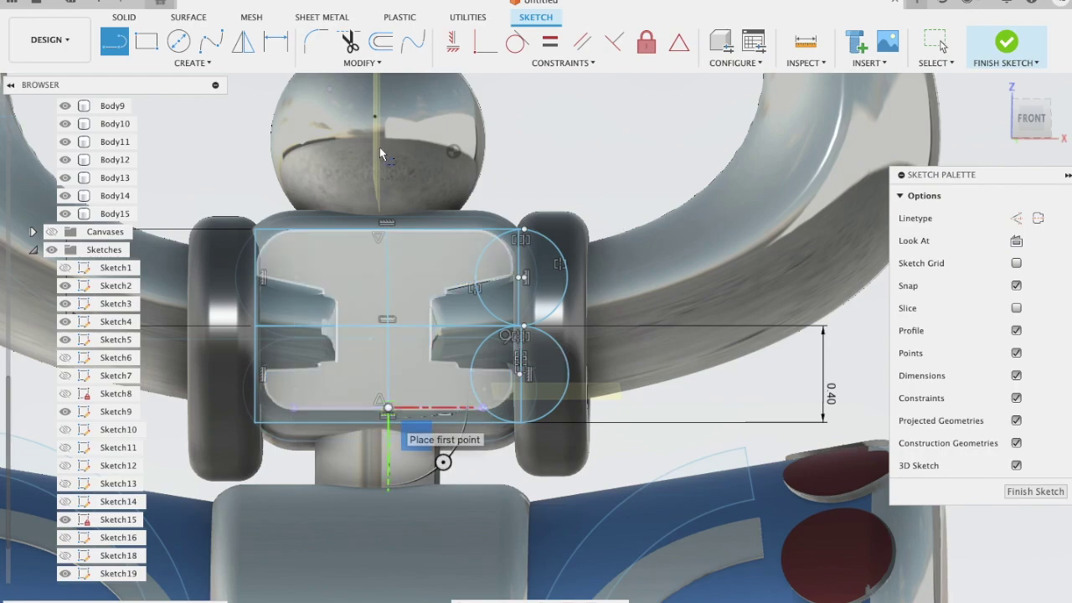
pyautogui.click(361, 63)
pyautogui.moveTo(335, 94)
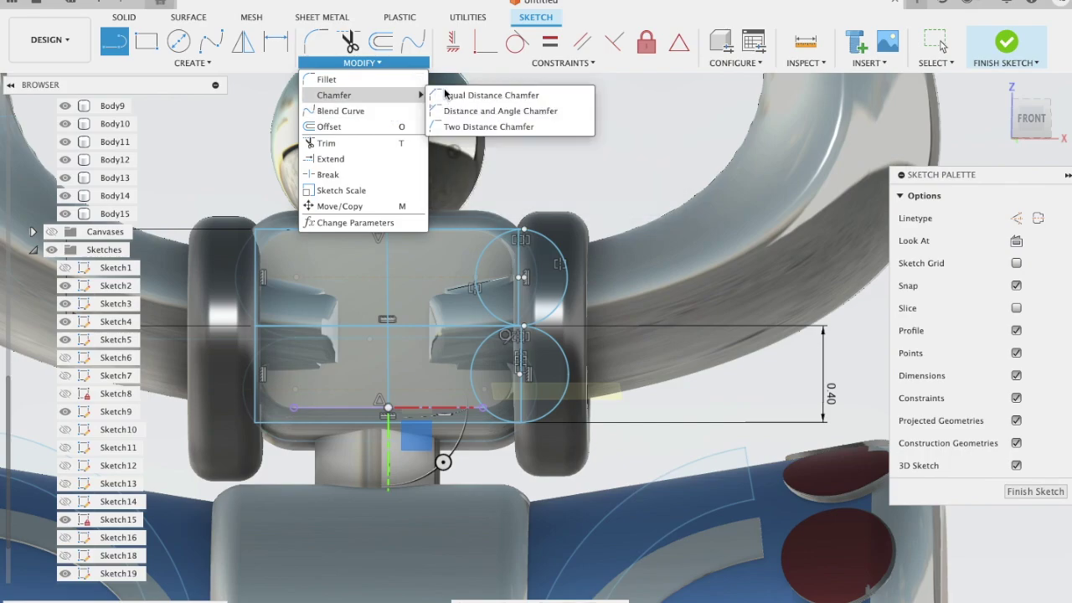
pyautogui.click(509, 65)
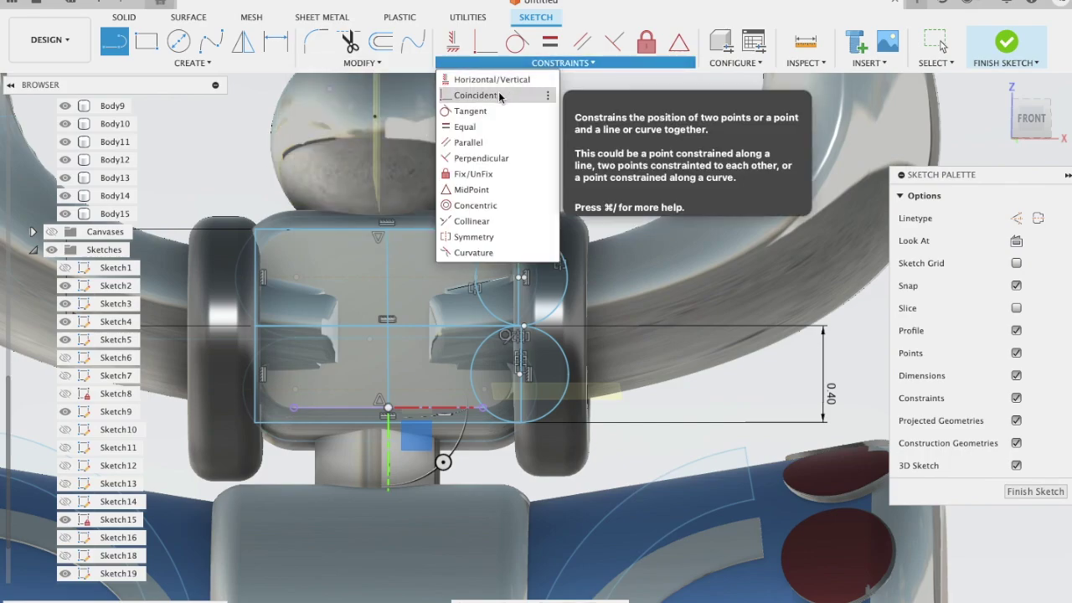
pyautogui.click(500, 158)
pyautogui.click(388, 282)
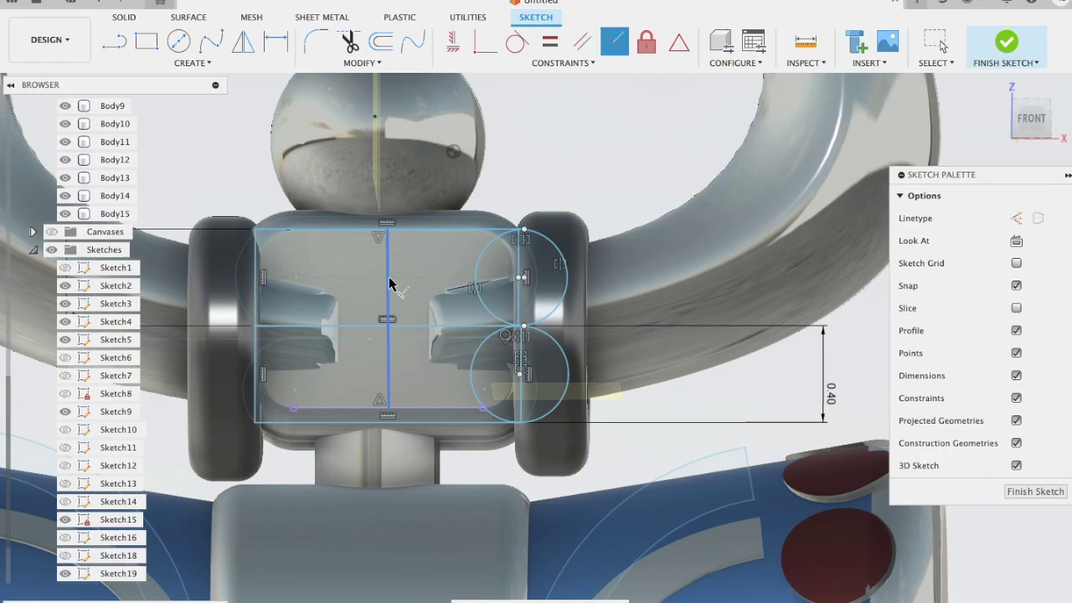
pyautogui.click(415, 239)
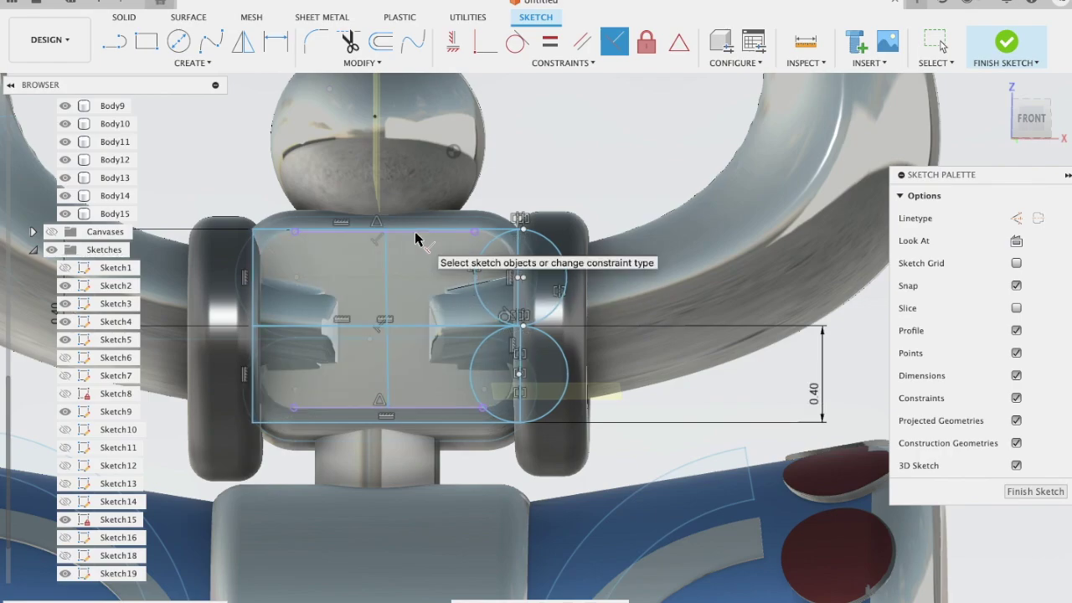
pyautogui.press('Escape')
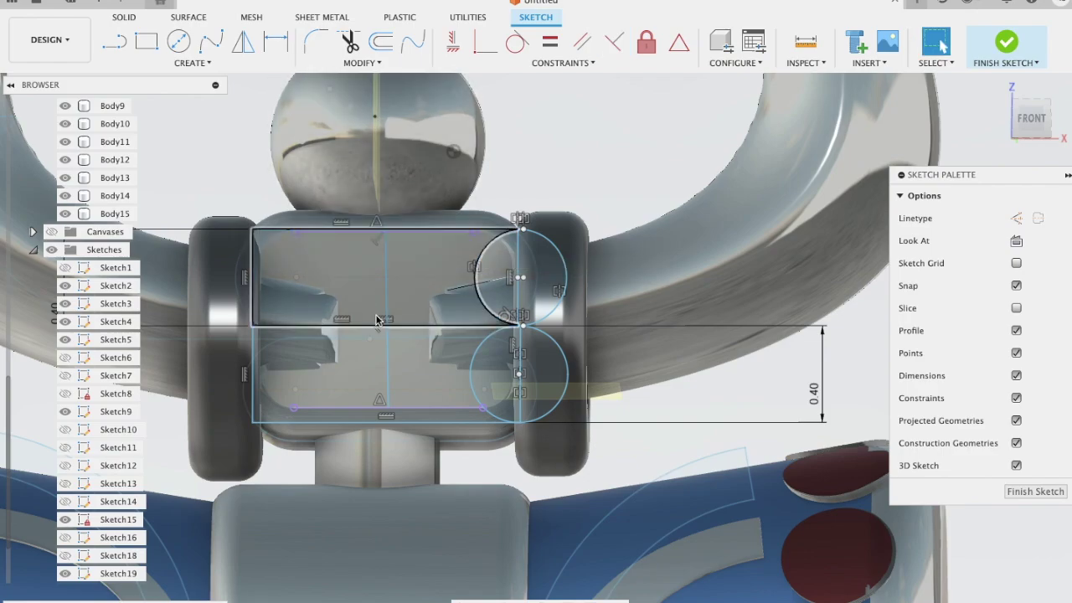
pyautogui.click(175, 64)
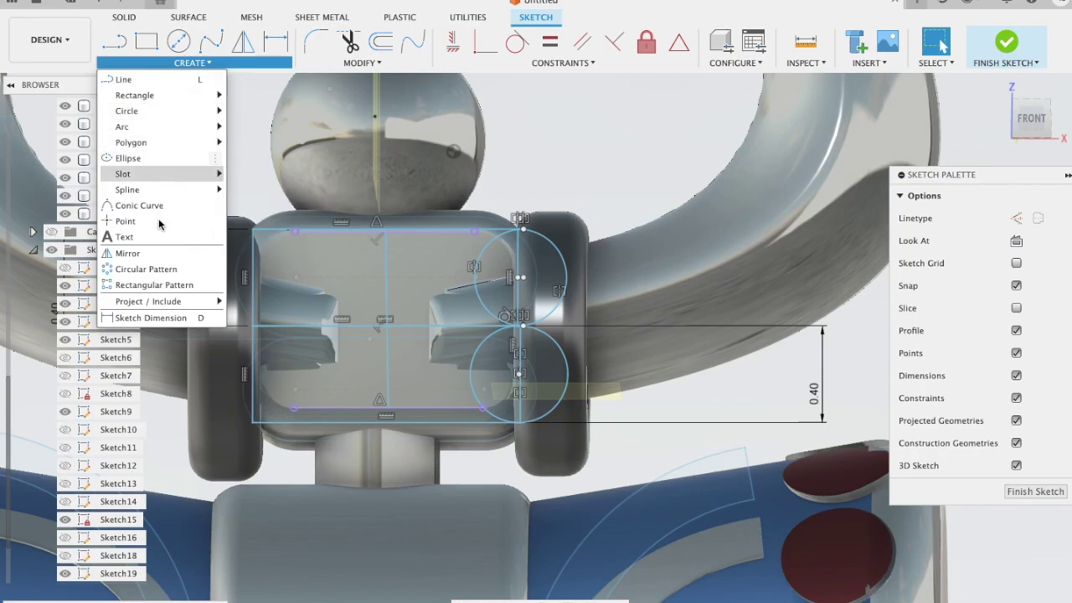
# - Start a mirror of the sketch geometry, then cancel it
pyautogui.click(156, 258)
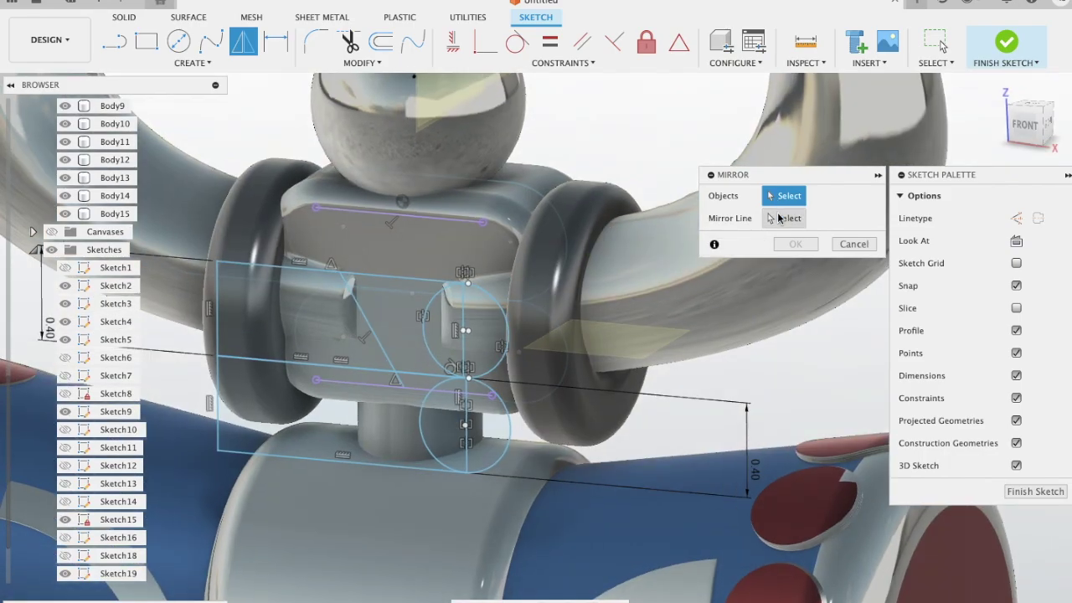
pyautogui.click(783, 217)
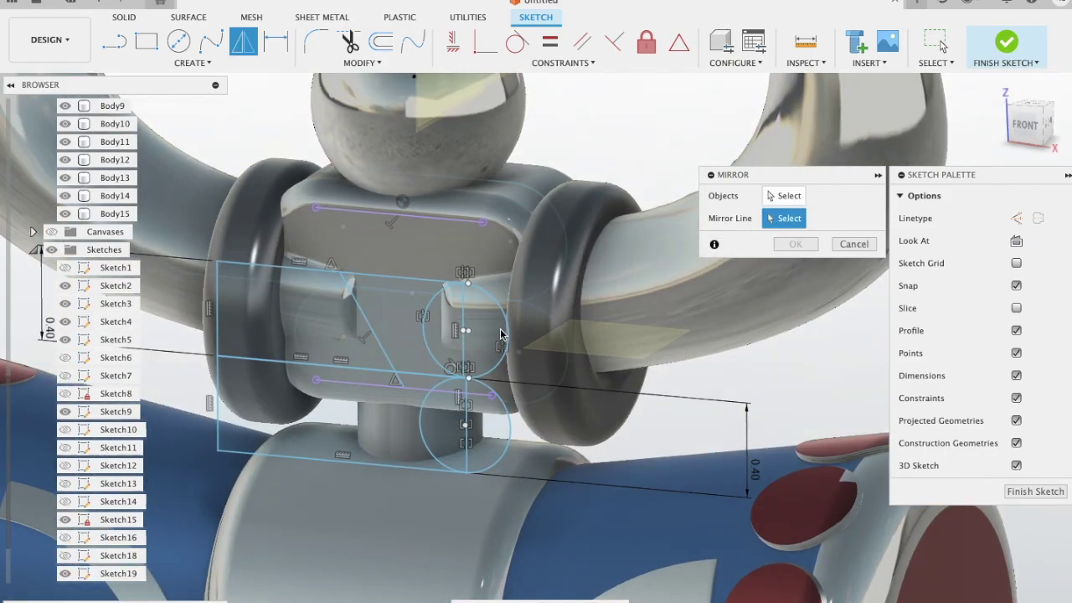
pyautogui.click(777, 200)
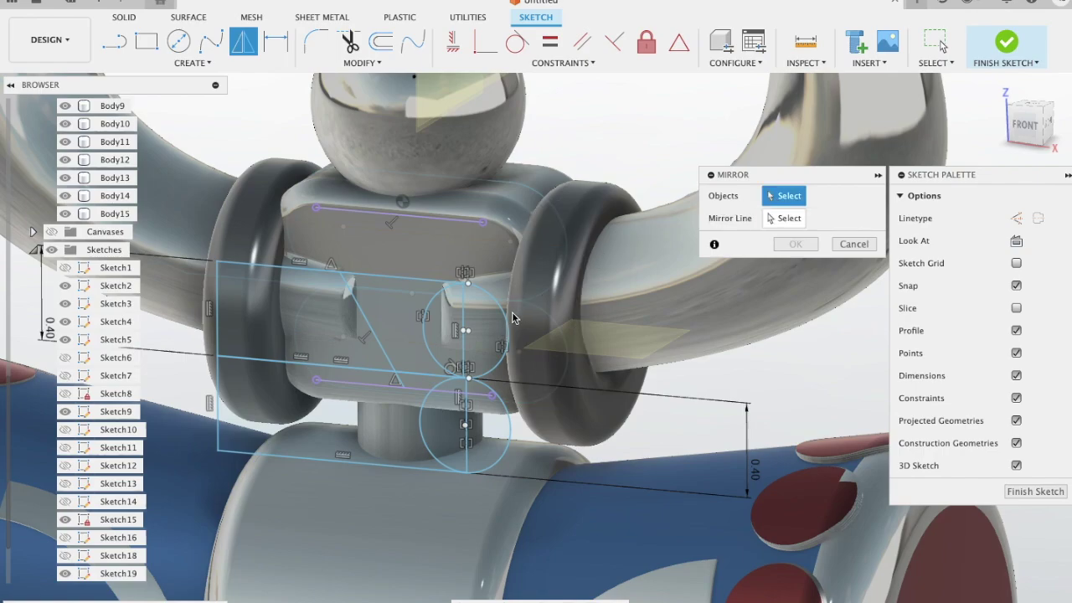
pyautogui.click(871, 246)
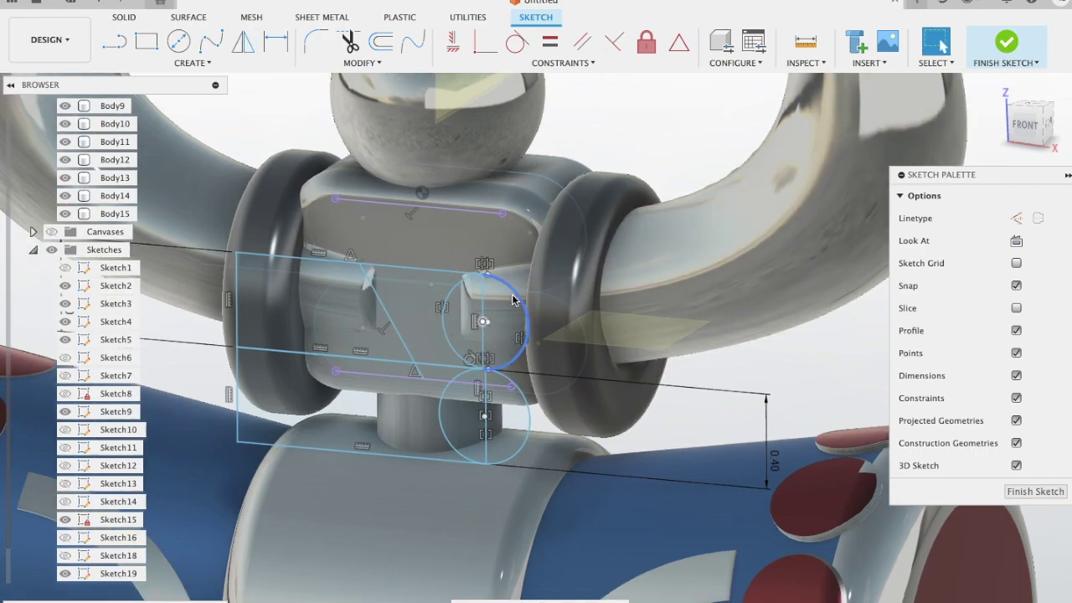
# - Move the upper circle's arc slightly up and right, then finish the sketch
pyautogui.click(515, 299)
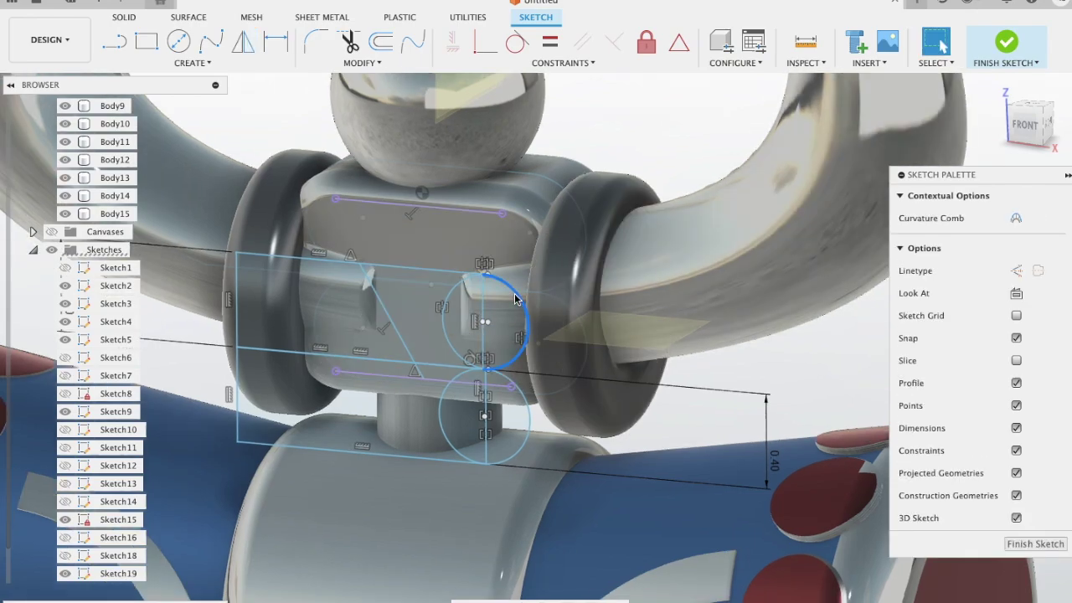
pyautogui.rightClick(515, 299)
pyautogui.click(479, 314)
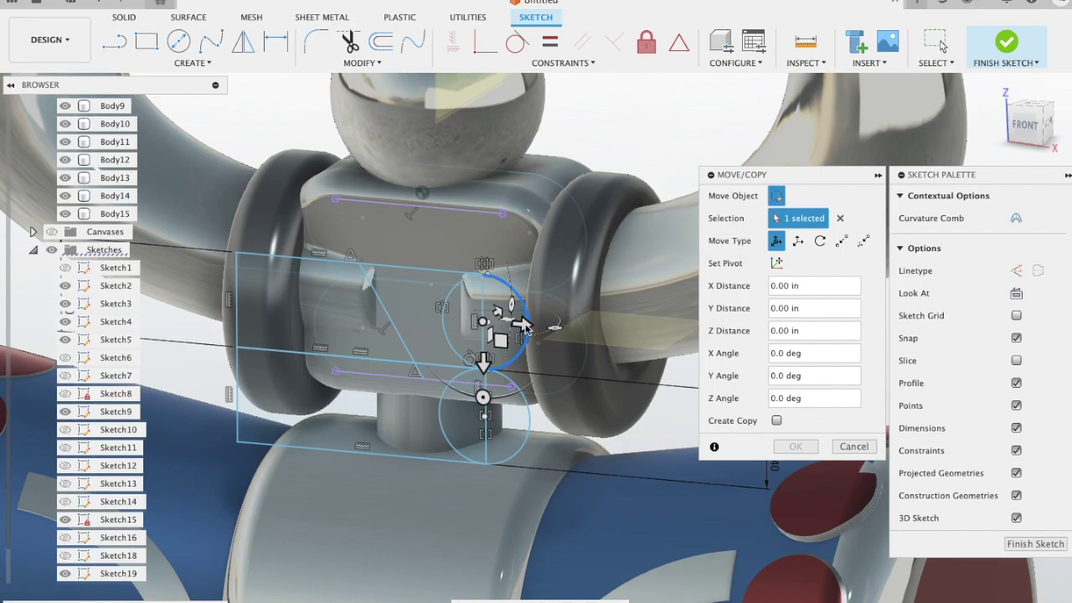
pyautogui.moveTo(508, 334); pyautogui.dragTo(564, 318)
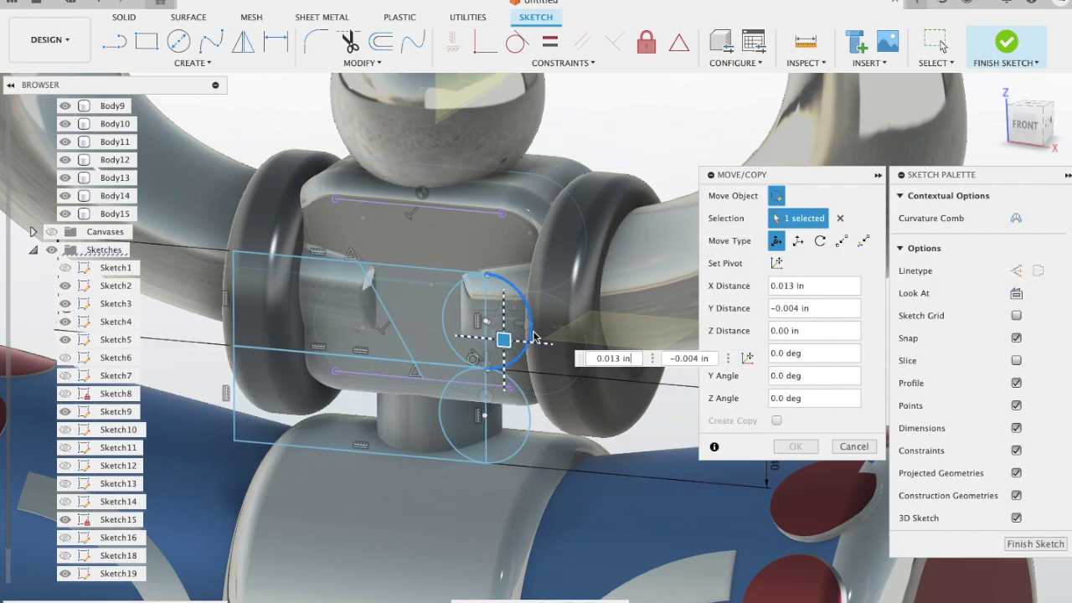
pyautogui.press('Return')
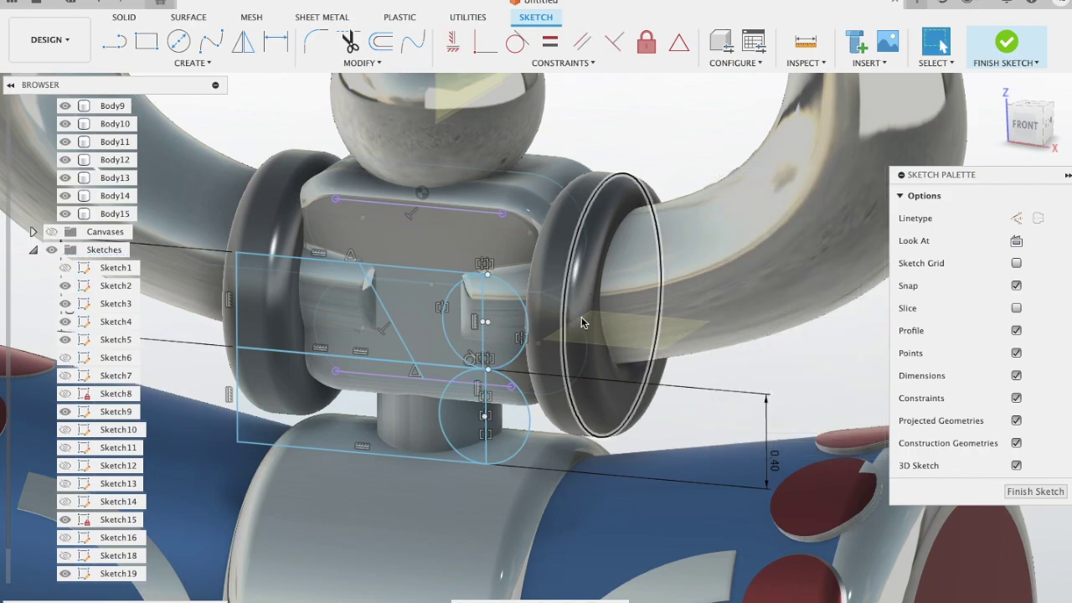
pyautogui.click(1007, 43)
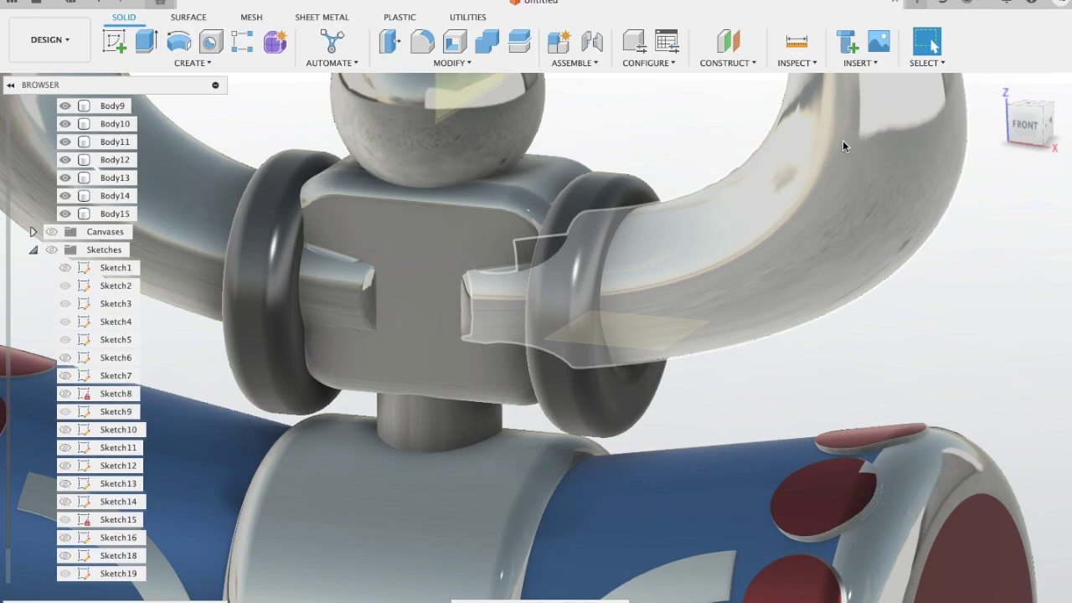
# - Turn on the Sketches folder's visibility in the Browser to show all sketches
pyautogui.click(48, 253)
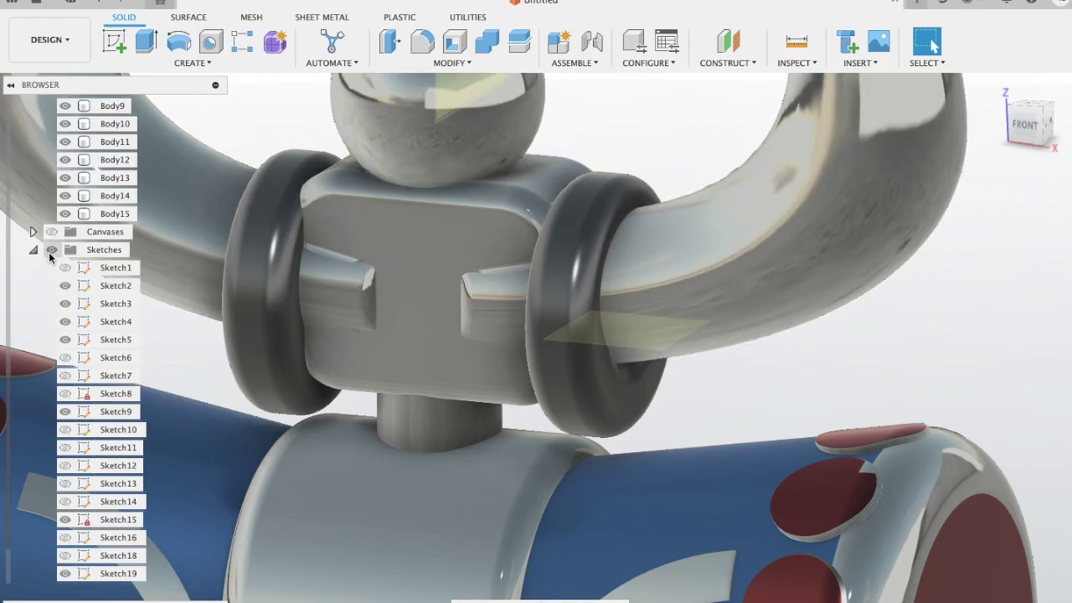
pyautogui.click(50, 253)
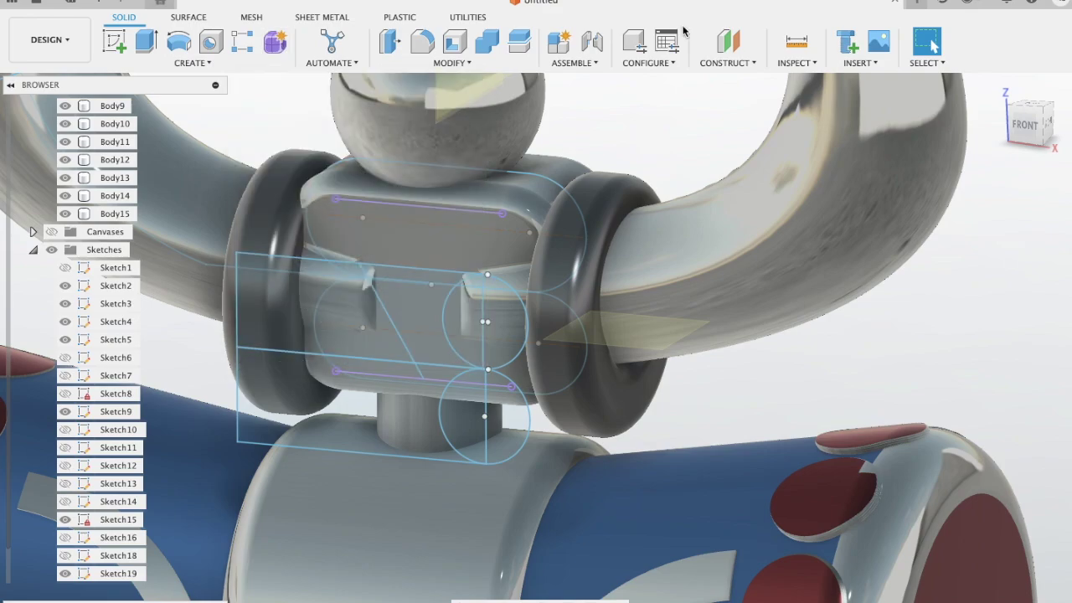
pyautogui.click(190, 65)
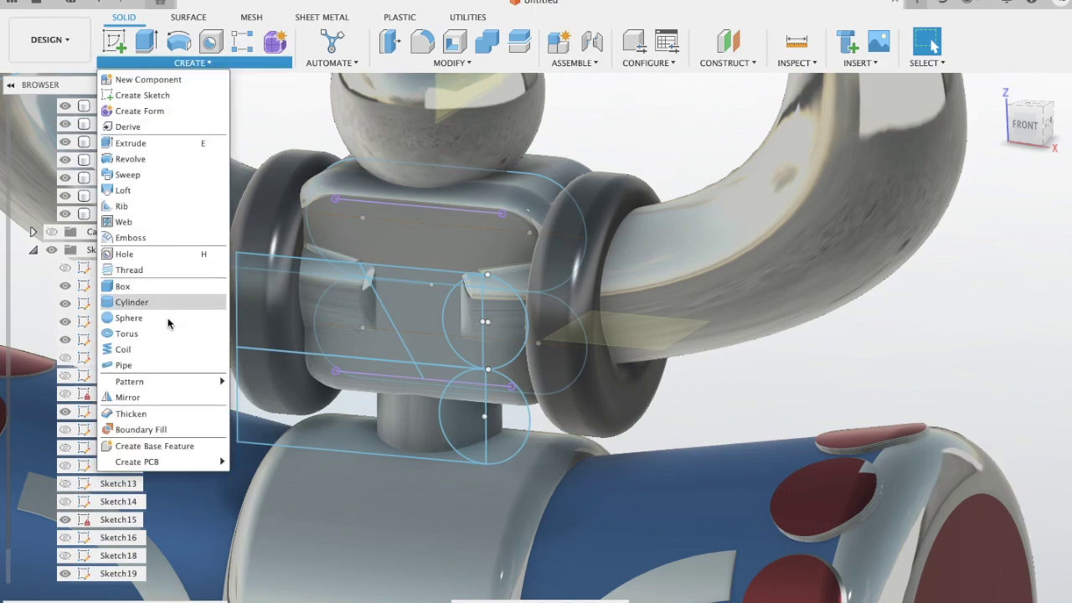
# - Try a Mirror with Object Type set to Features, cancel it, and view the block from the front
pyautogui.click(128, 397)
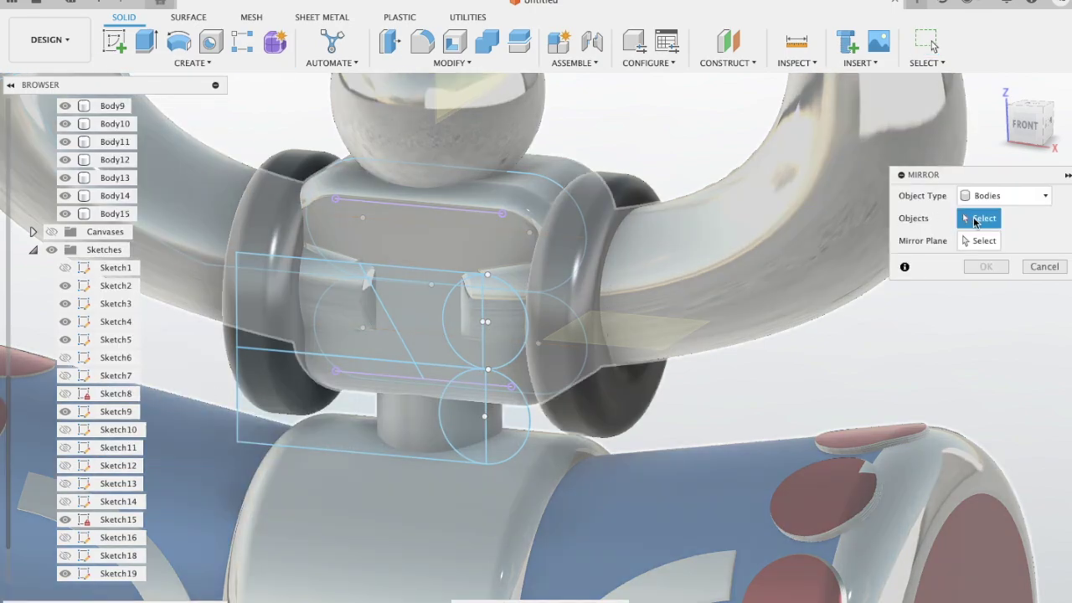
pyautogui.click(996, 196)
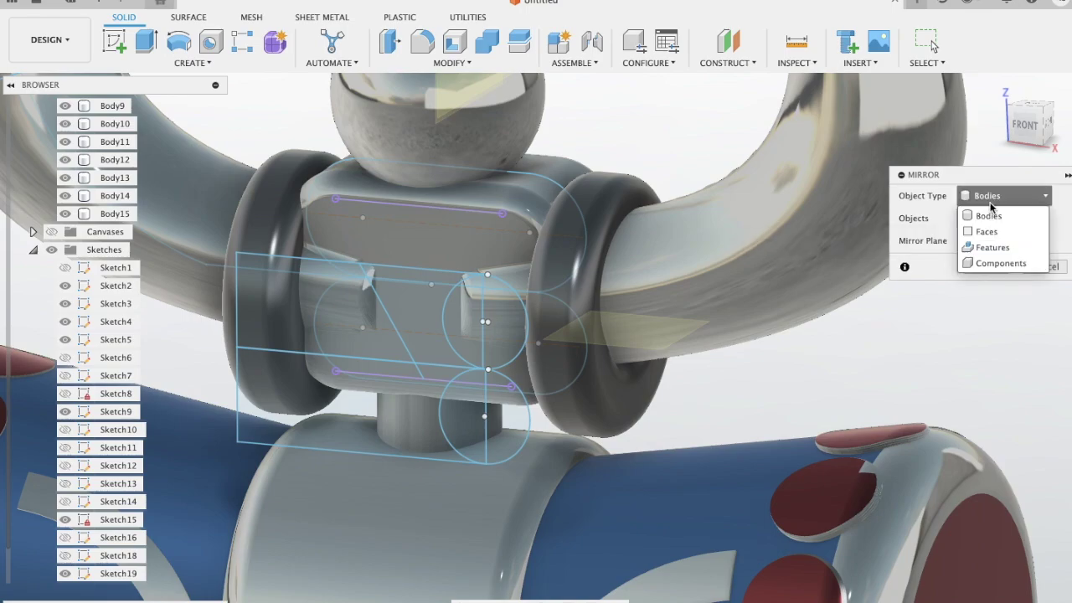
pyautogui.click(990, 247)
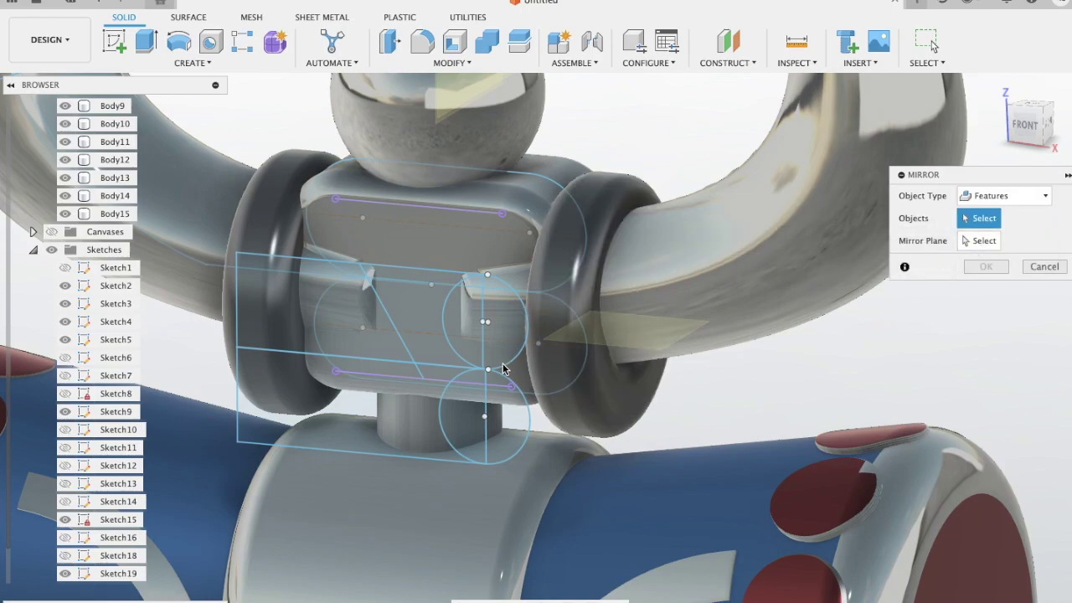
pyautogui.click(1005, 196)
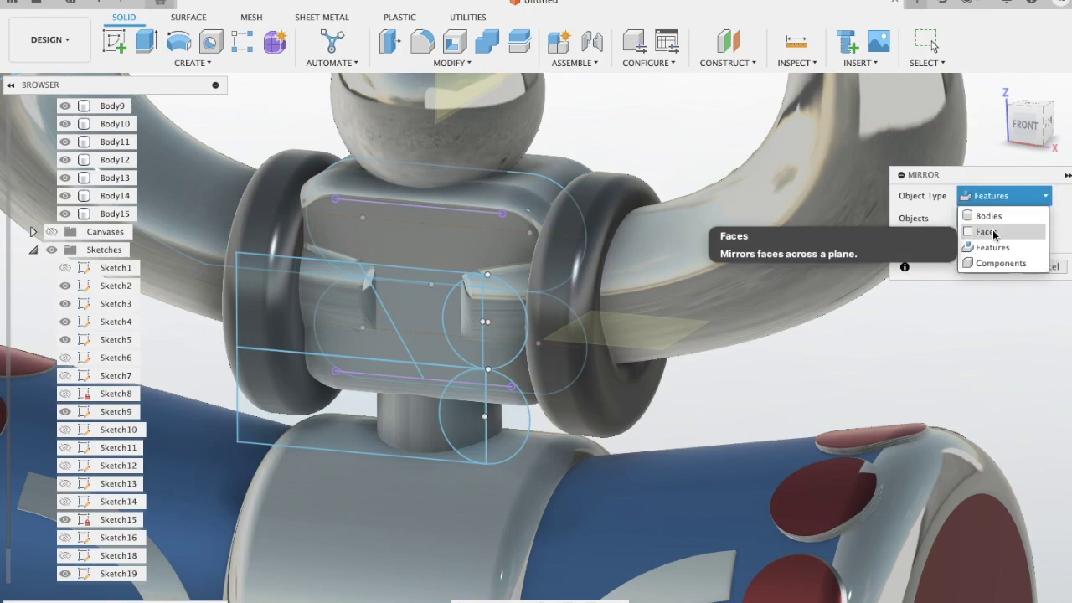
pyautogui.click(1039, 248)
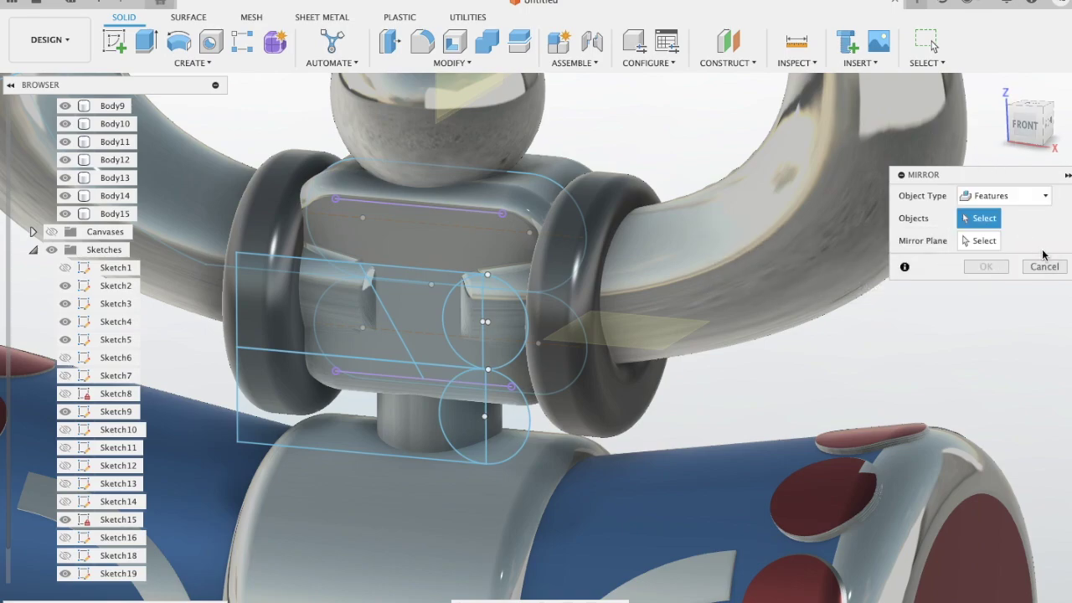
pyautogui.click(1044, 268)
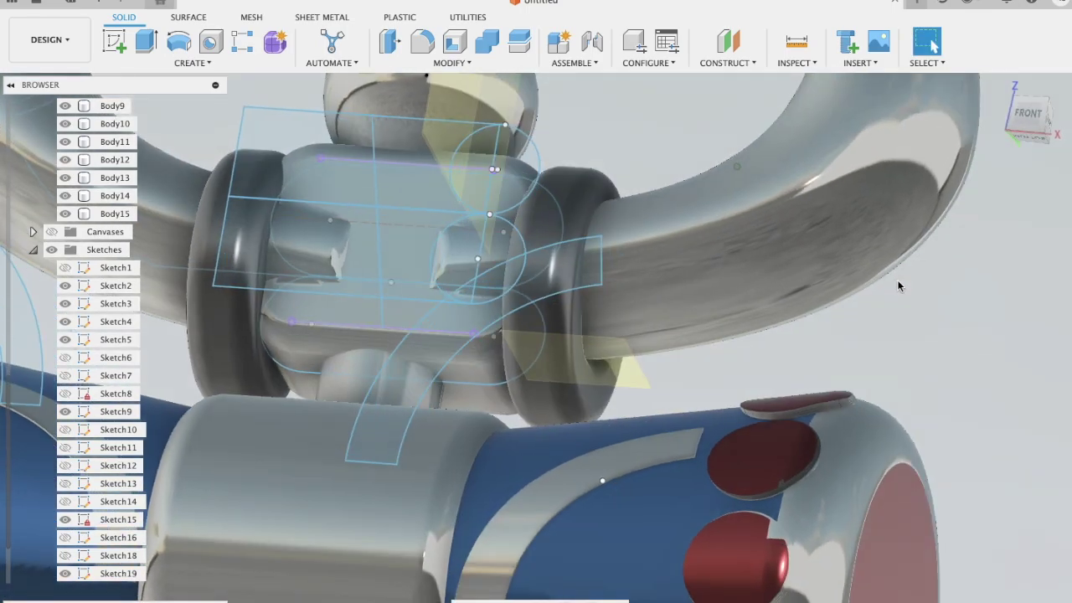
pyautogui.click(1023, 121)
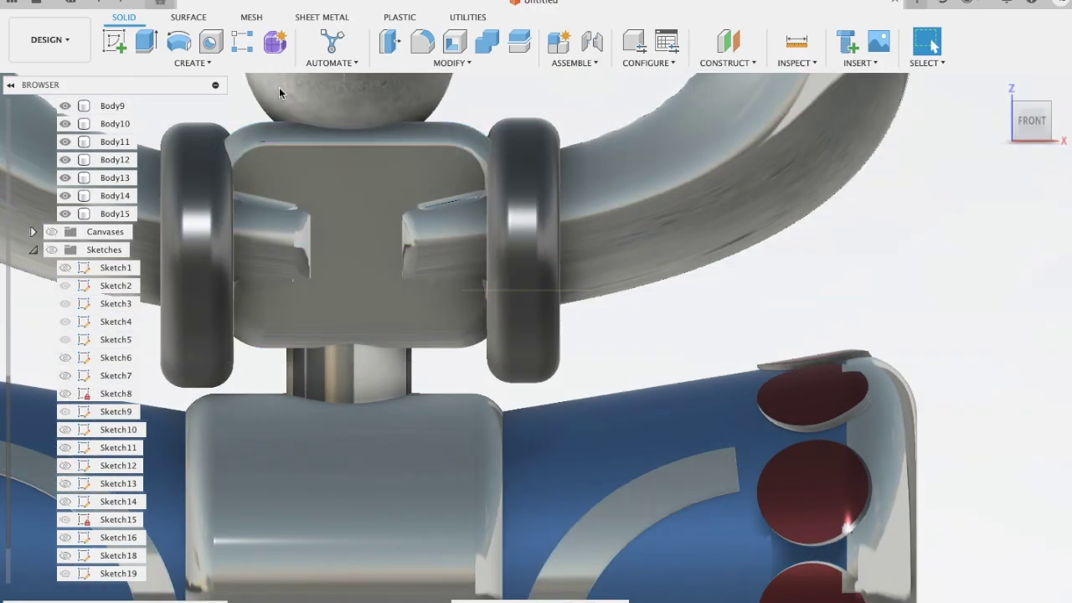
# - Sketch a vertical line from top centre to bottom edge on the block's front face and finish
pyautogui.click(115, 46)
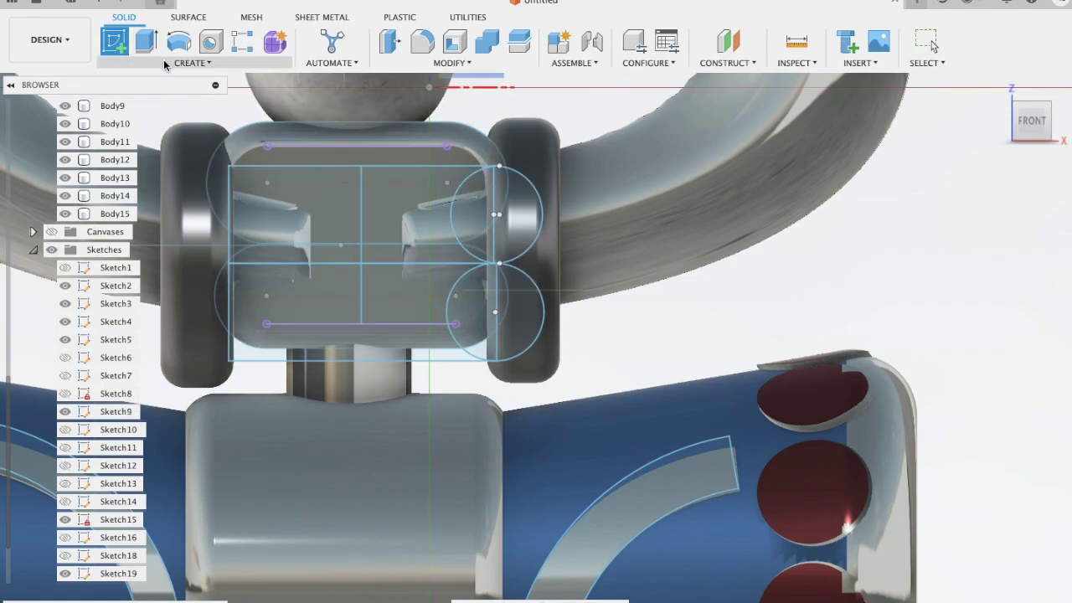
pyautogui.click(400, 205)
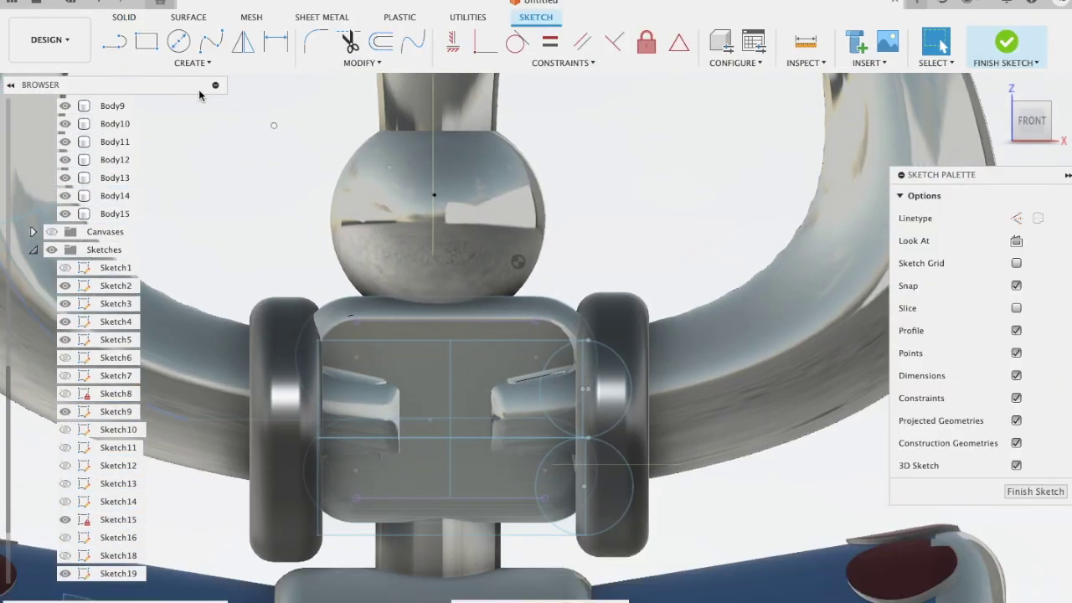
pyautogui.click(115, 41)
pyautogui.click(518, 263)
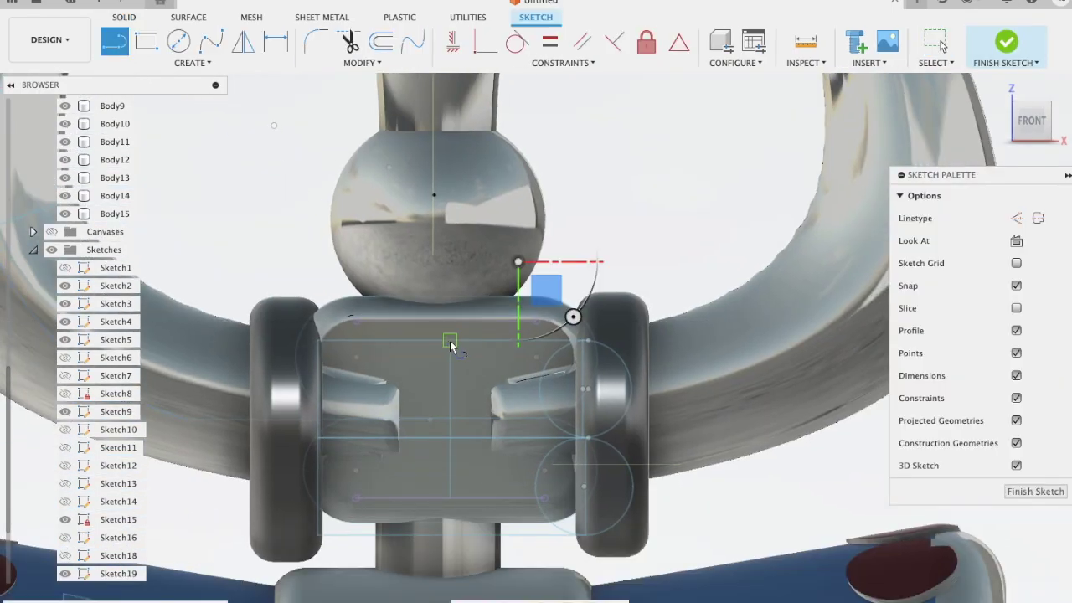
pyautogui.click(449, 342)
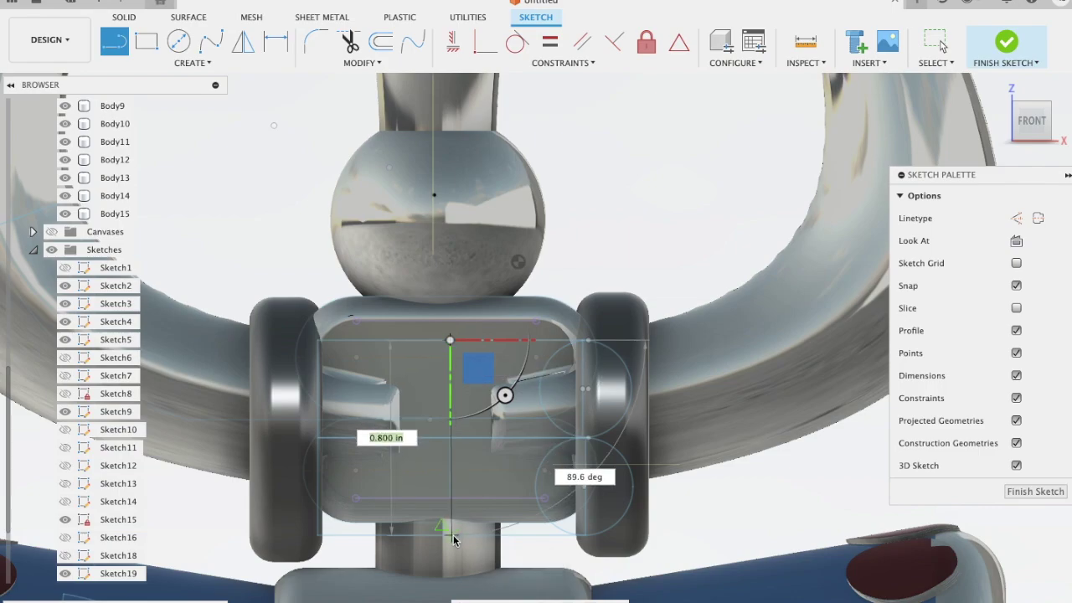
pyautogui.scroll(2, 453, 540)
pyautogui.scroll(1, 453, 541)
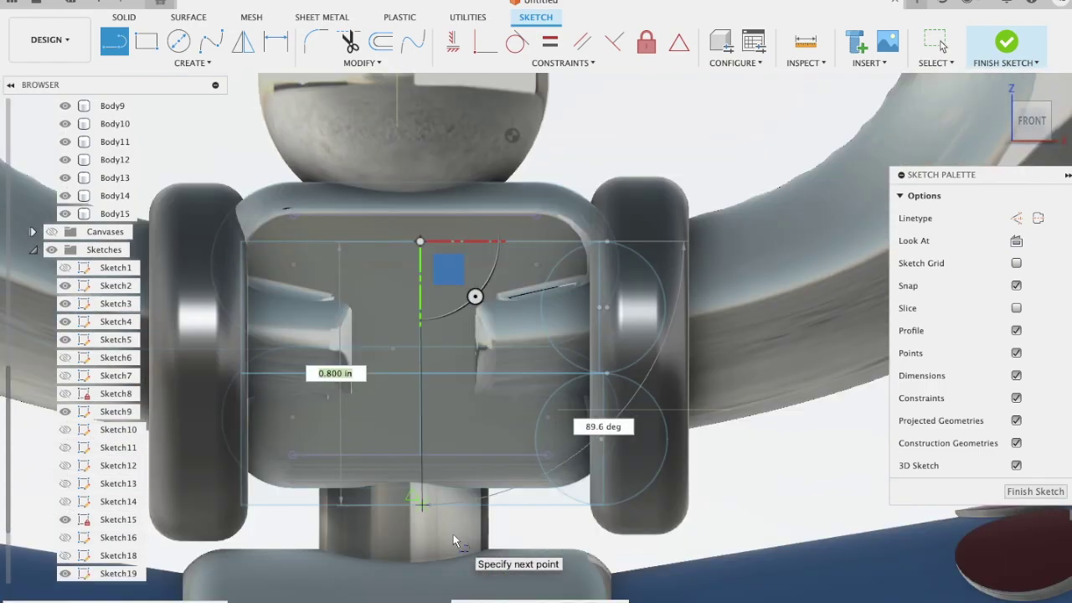
pyautogui.click(427, 495)
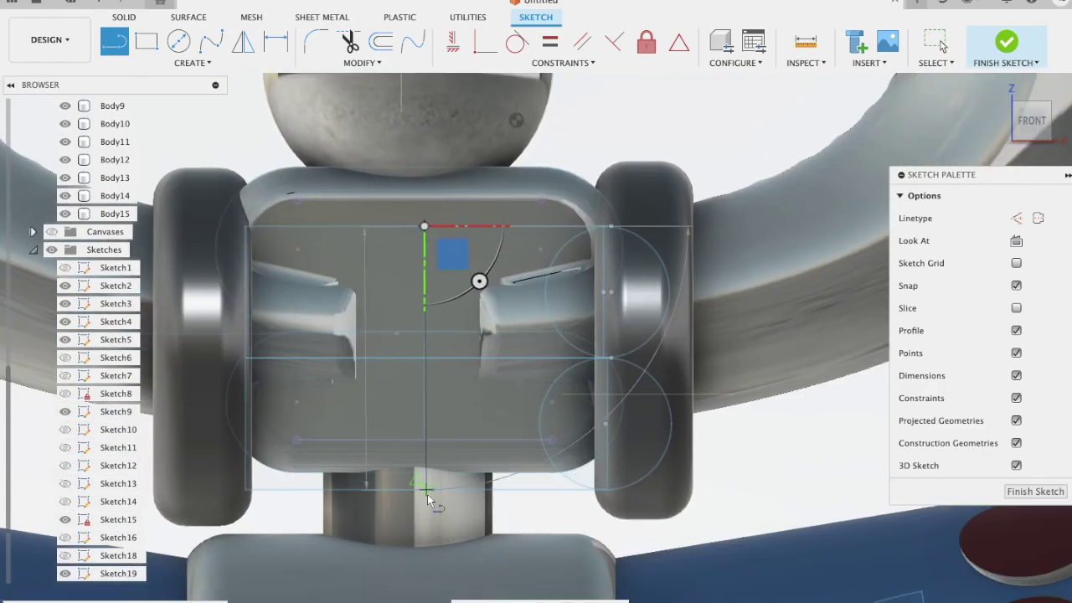
pyautogui.press('Escape')
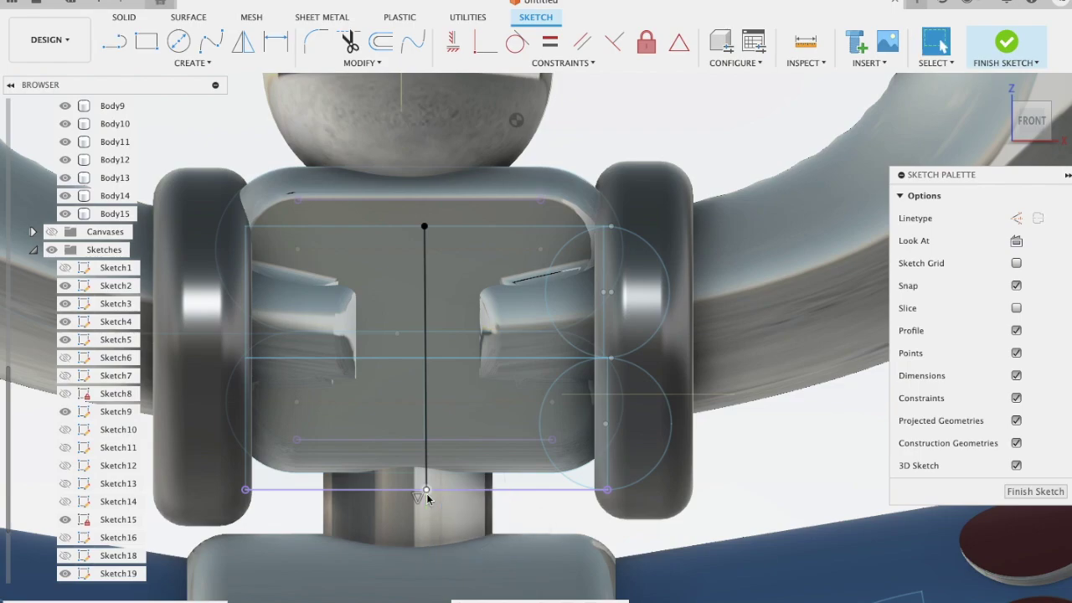
pyautogui.click(1004, 42)
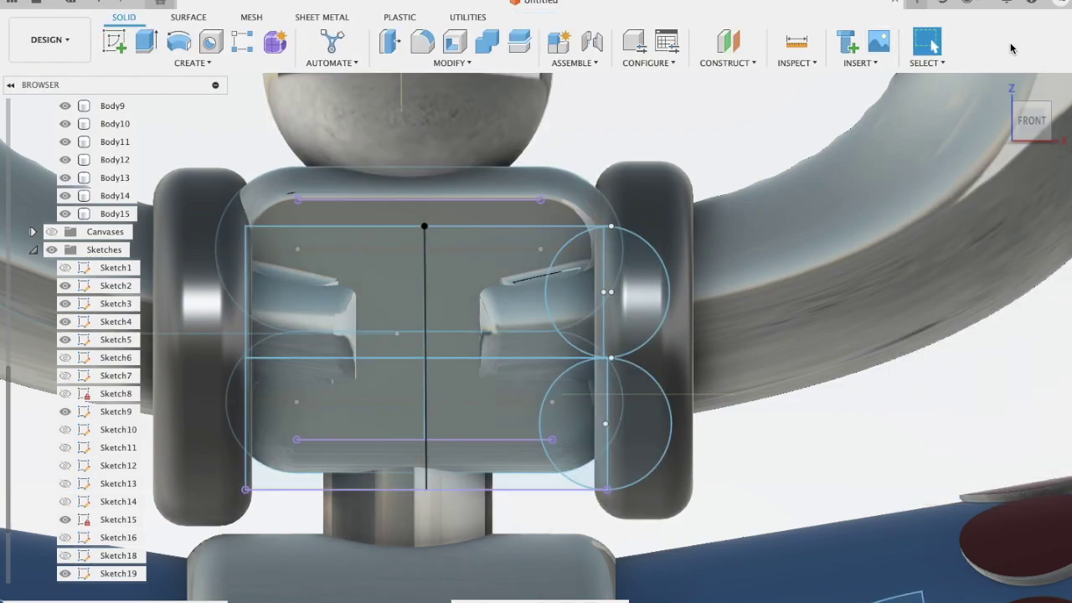
pyautogui.click(159, 67)
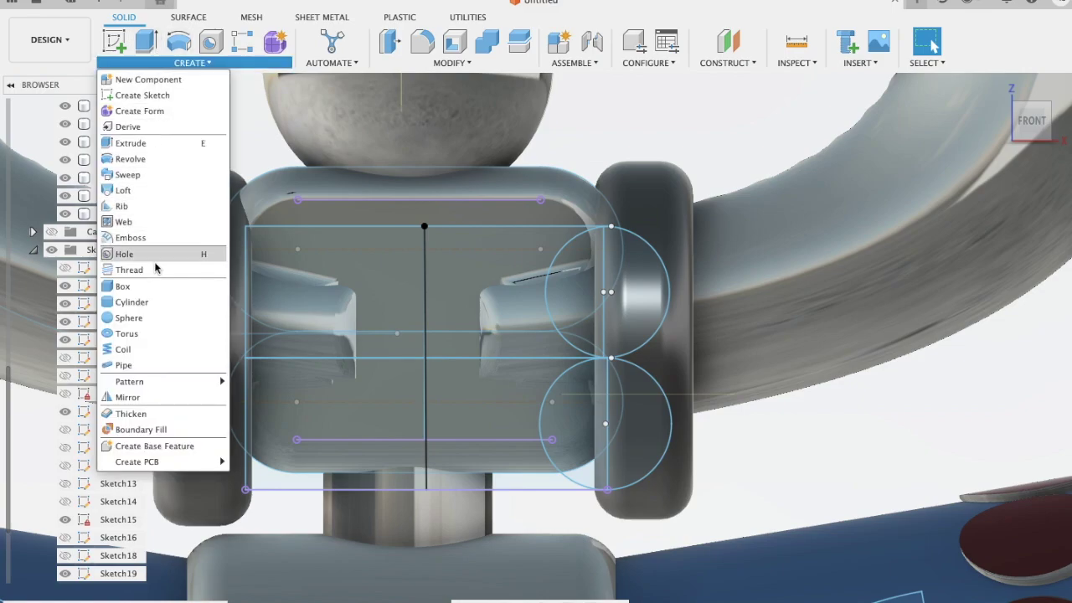
pyautogui.click(352, 62)
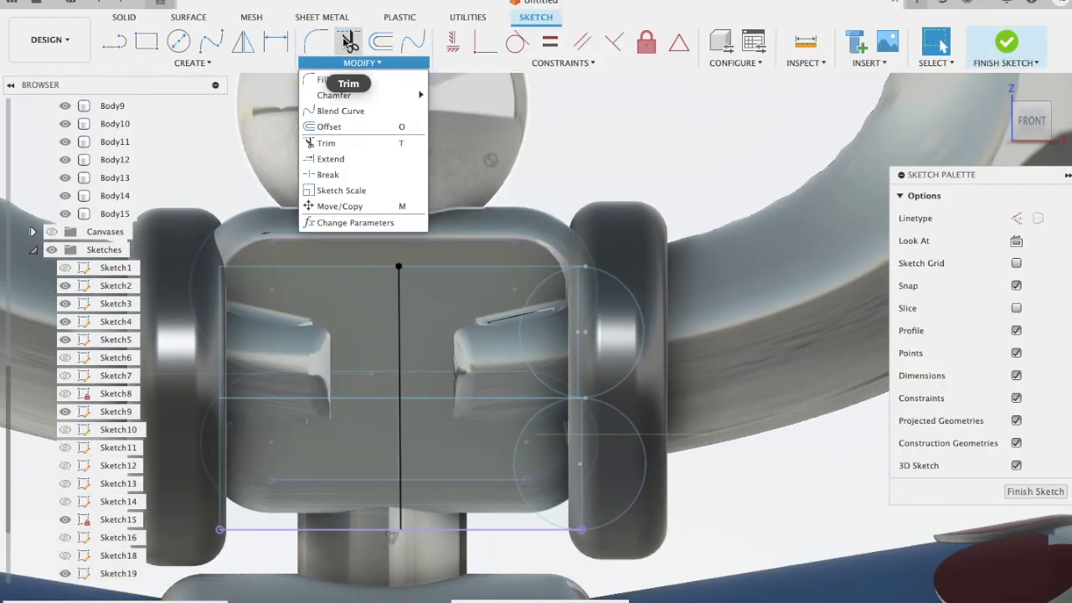
# - Reopen the vertical-line sketch with Trim, orbit to an angled view, and finish it again
pyautogui.click(348, 44)
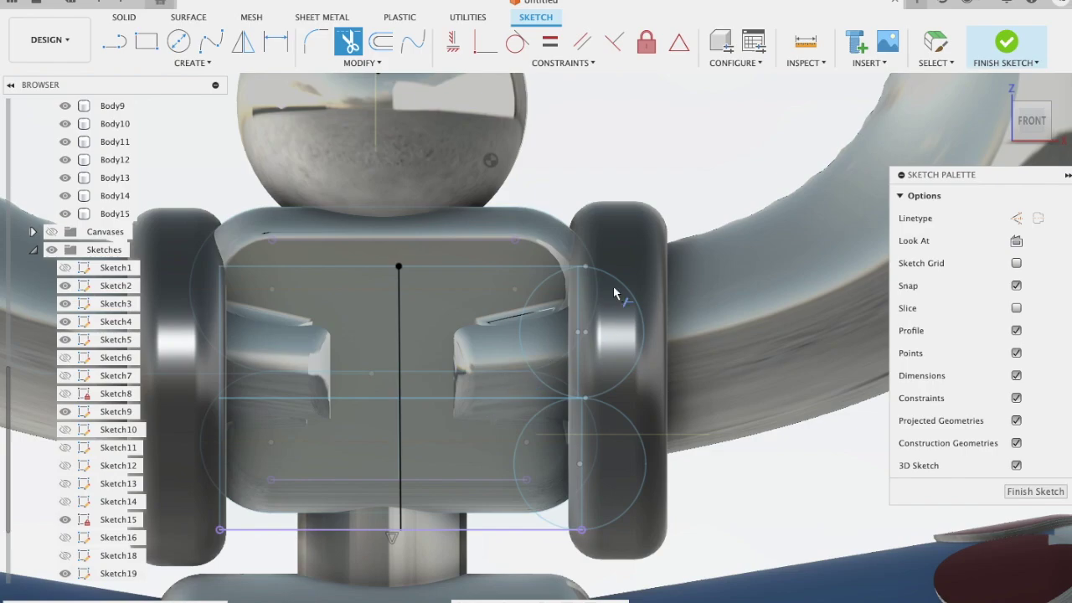
pyautogui.keyDown('shift'); pyautogui.moveTo(614, 293); pyautogui.dragTo(631, 312, button='middle'); pyautogui.keyUp('shift')
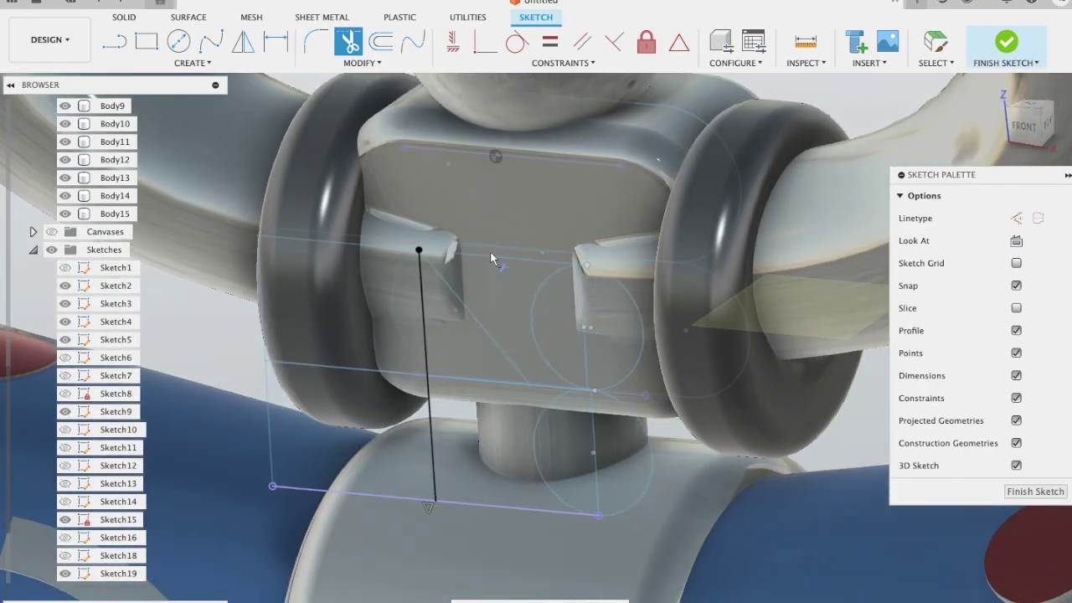
pyautogui.press('Escape')
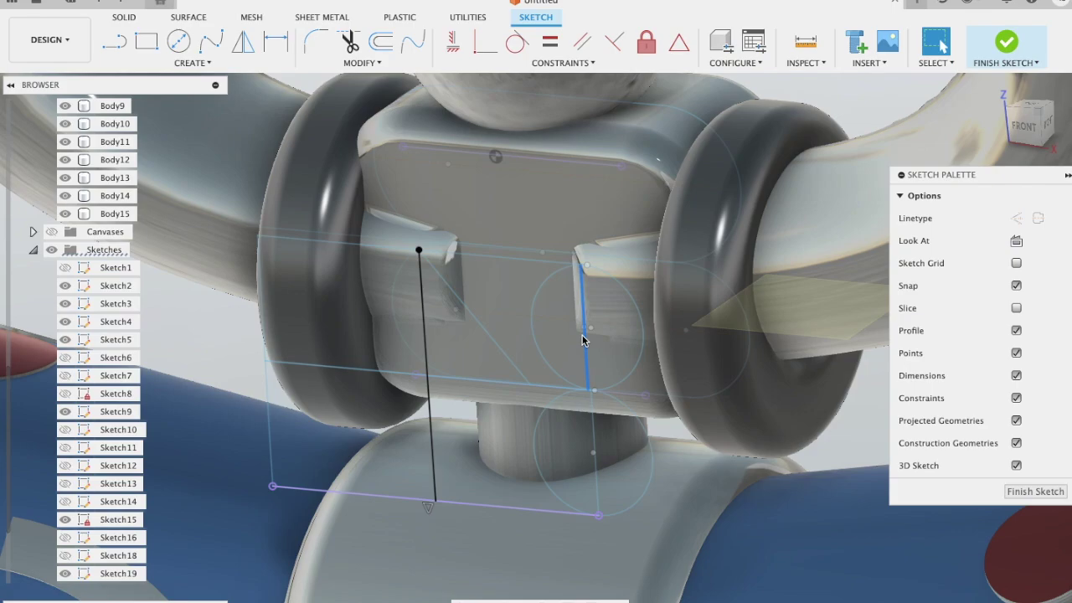
pyautogui.scroll(3, 586, 356)
pyautogui.click(350, 39)
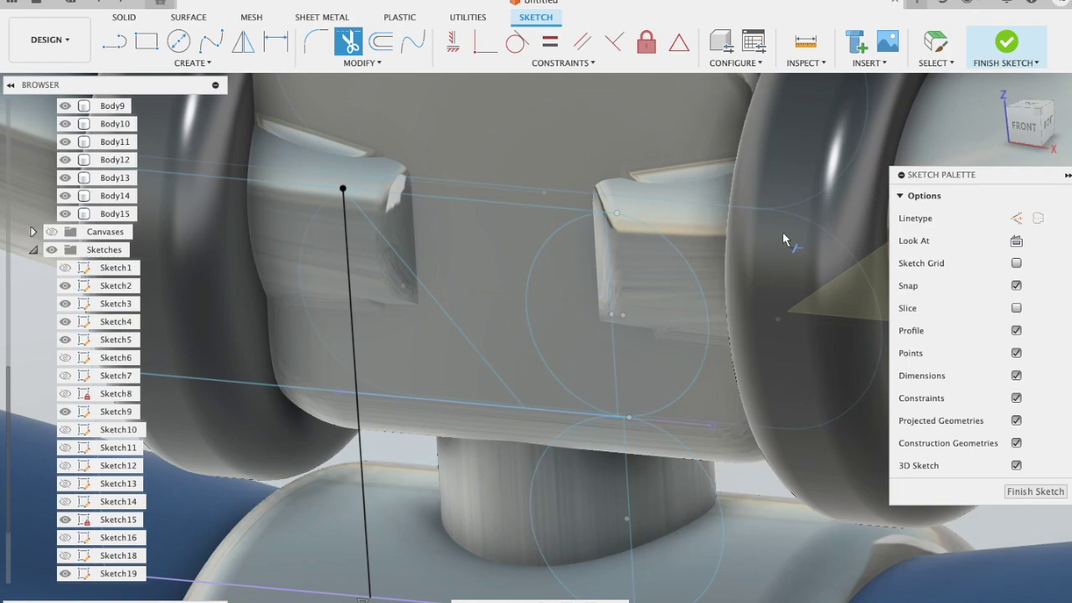
pyautogui.click(1006, 40)
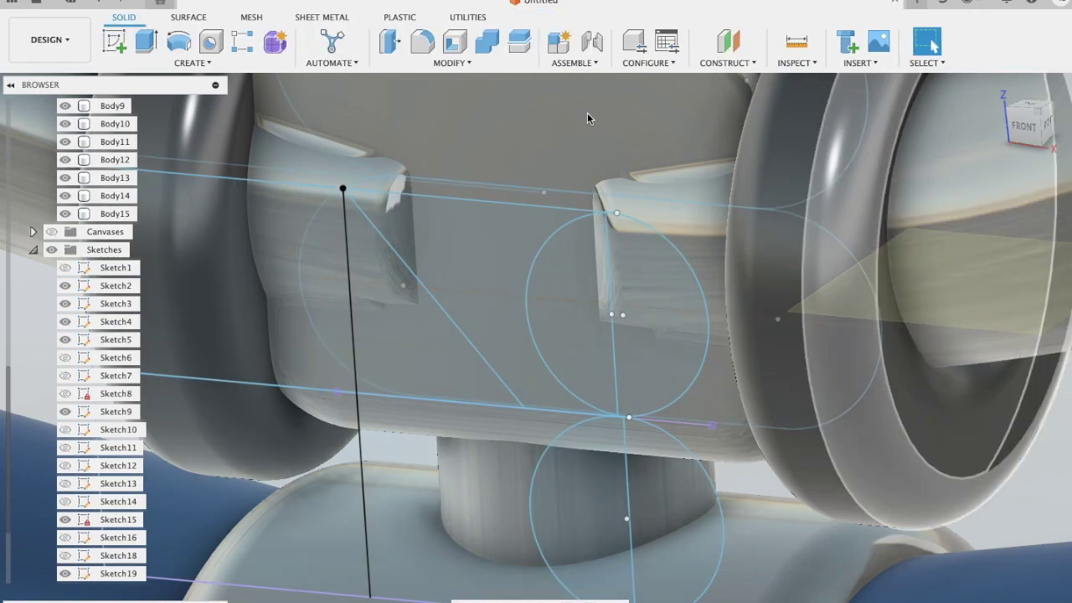
# - Select both half-circles, the rectangle and the lower region for extrusion, then cancel
pyautogui.click(146, 40)
pyautogui.click(647, 306)
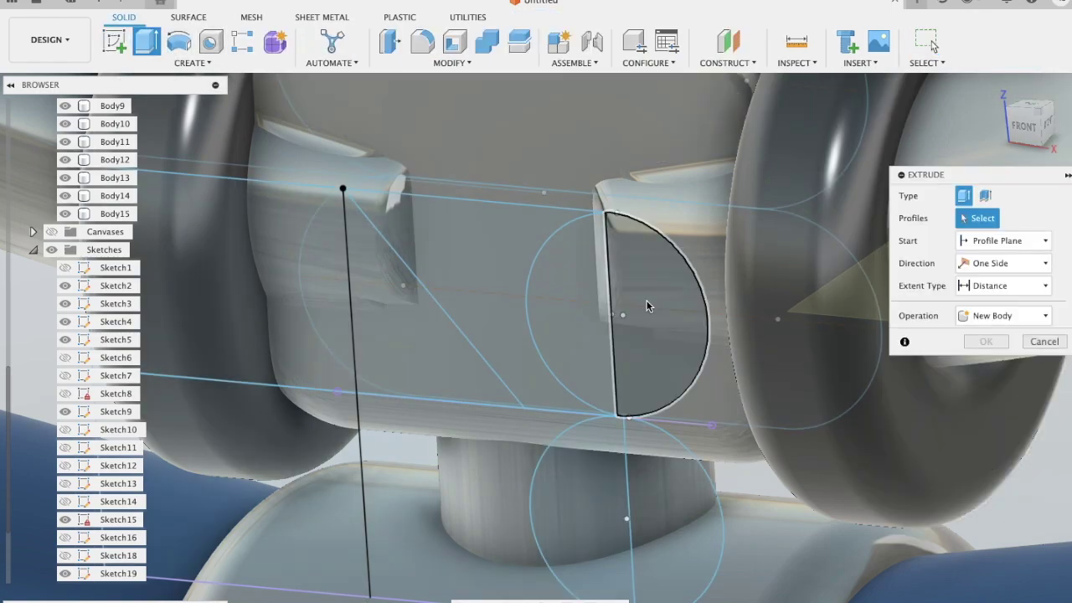
pyautogui.click(582, 310)
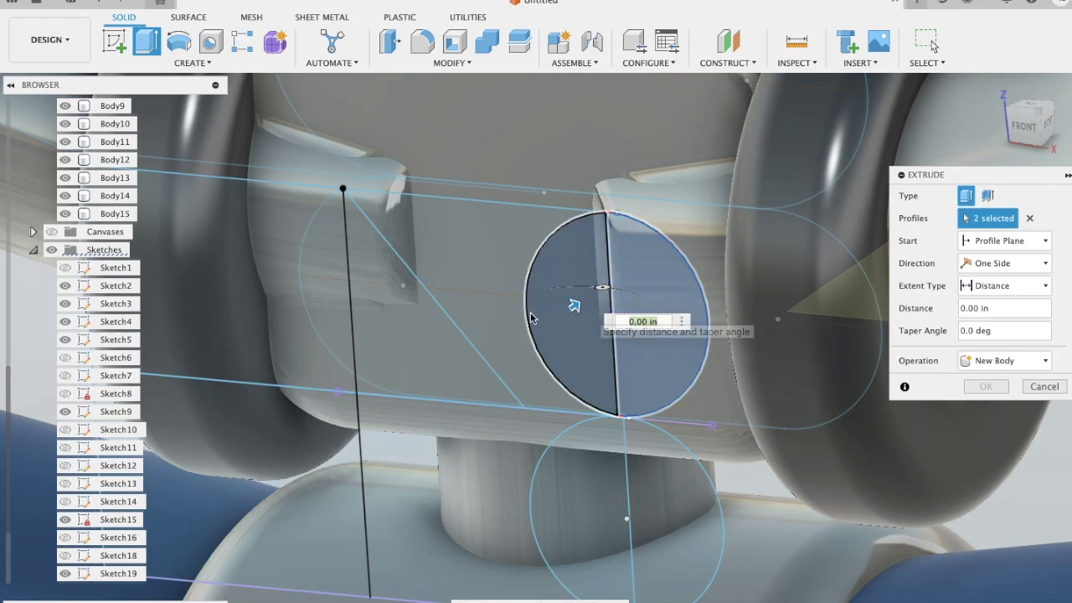
pyautogui.click(483, 312)
pyautogui.click(504, 465)
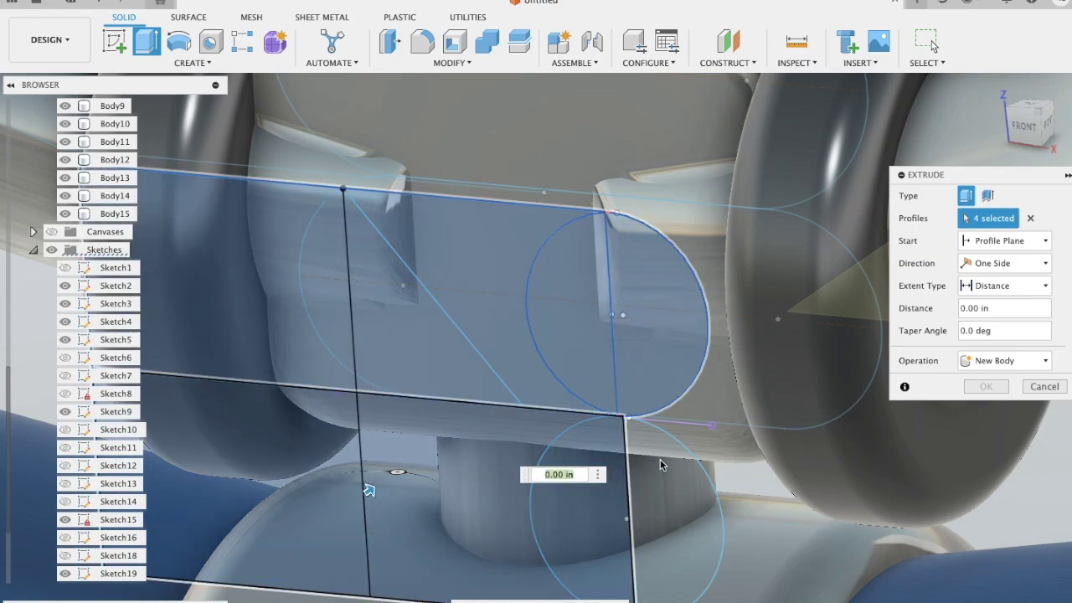
pyautogui.keyDown('shift'); pyautogui.moveTo(677, 502); pyautogui.dragTo(769, 318, button='middle'); pyautogui.keyUp('shift')
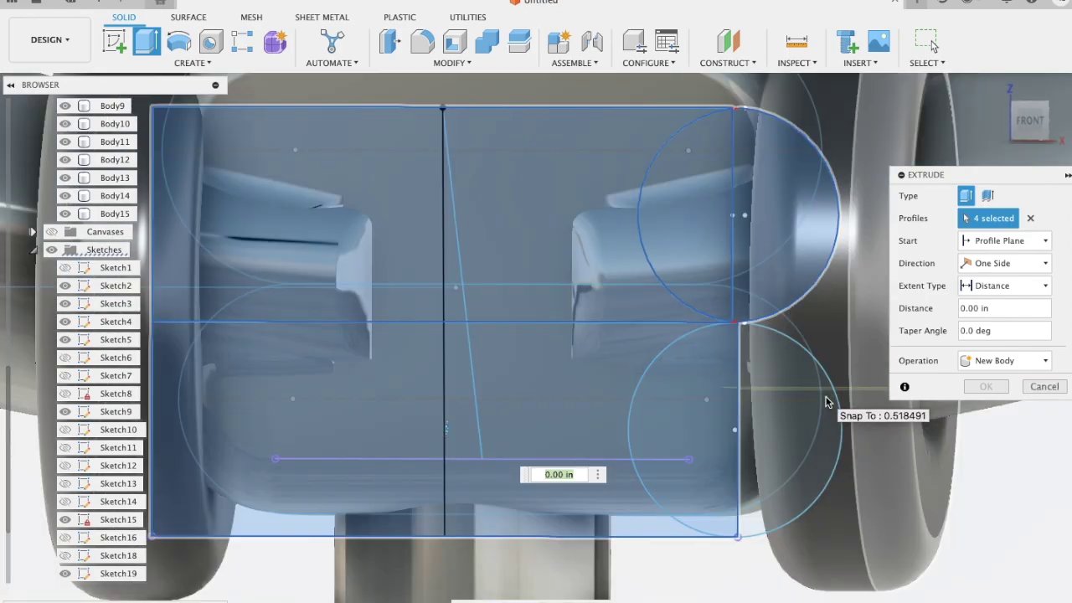
pyautogui.keyDown('shift'); pyautogui.moveTo(826, 402); pyautogui.dragTo(781, 390, button='middle'); pyautogui.keyUp('shift')
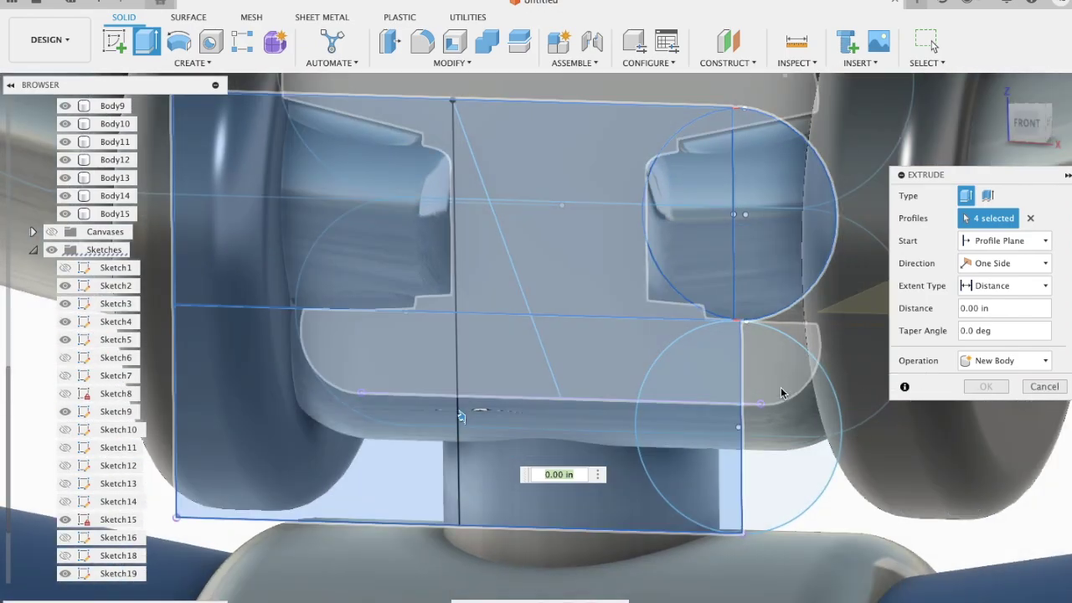
pyautogui.keyDown('shift'); pyautogui.scroll(3, 791, 499); pyautogui.keyUp('shift')
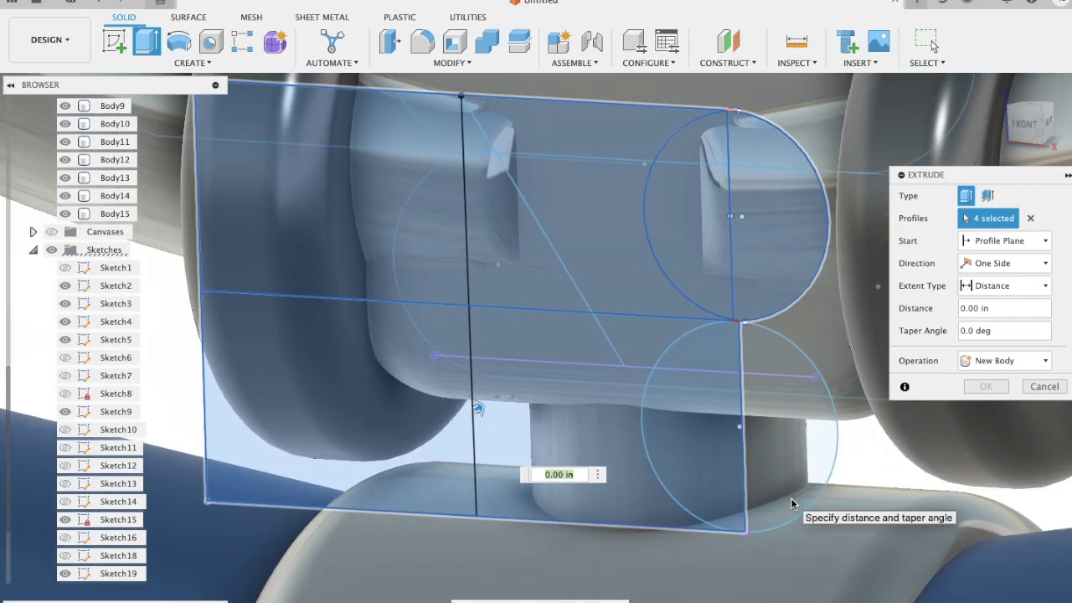
pyautogui.click(1038, 389)
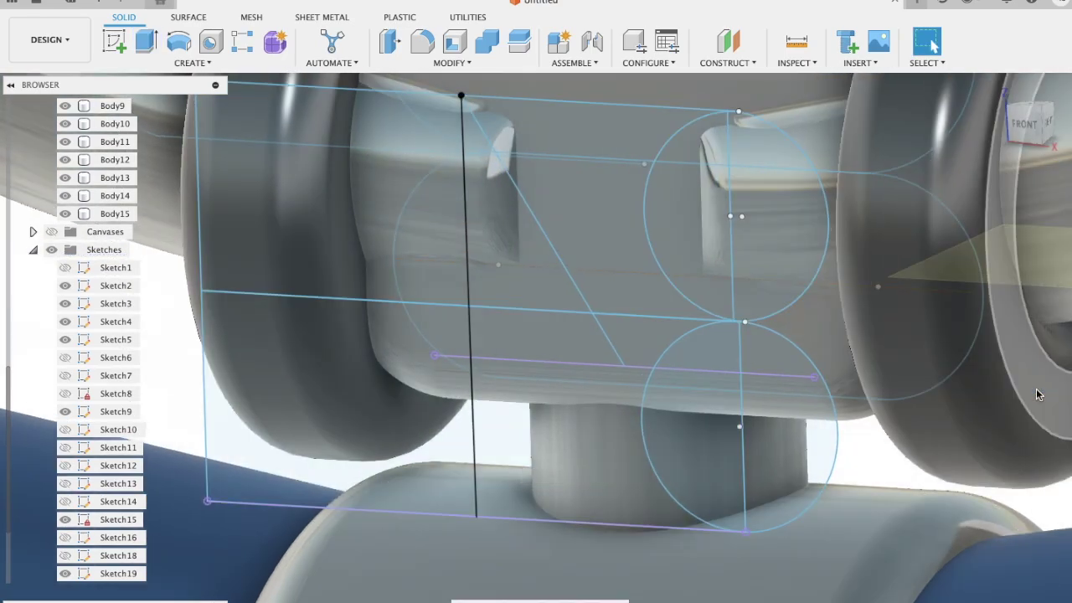
# - Reselect the upper circle's right half, the rectangle and another circle region, then cancel the extrusion
pyautogui.click(153, 44)
pyautogui.click(774, 187)
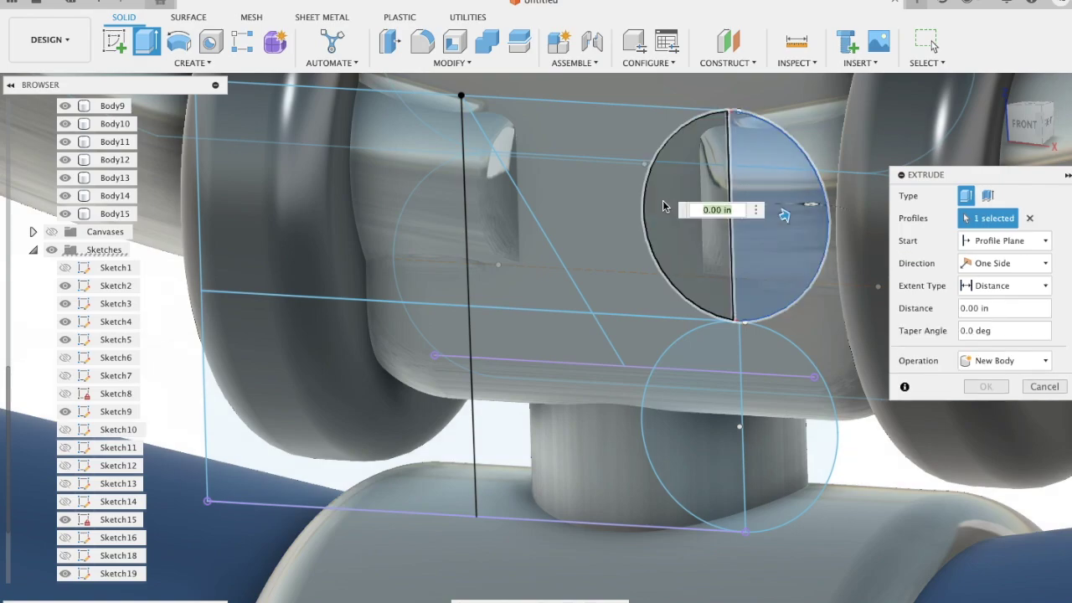
pyautogui.click(581, 206)
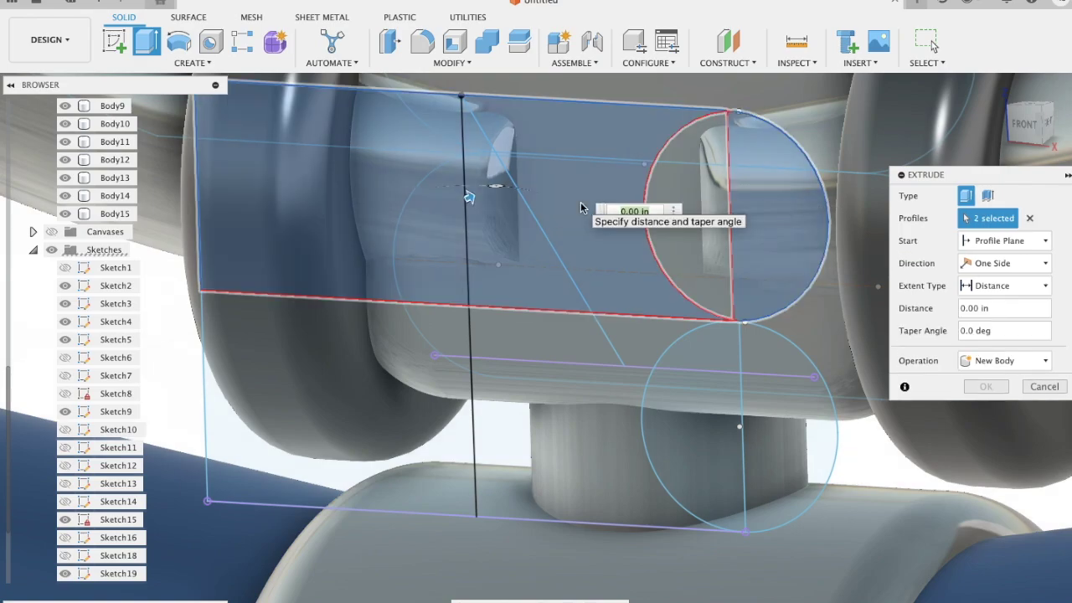
pyautogui.scroll(-2, 586, 201)
pyautogui.click(651, 251)
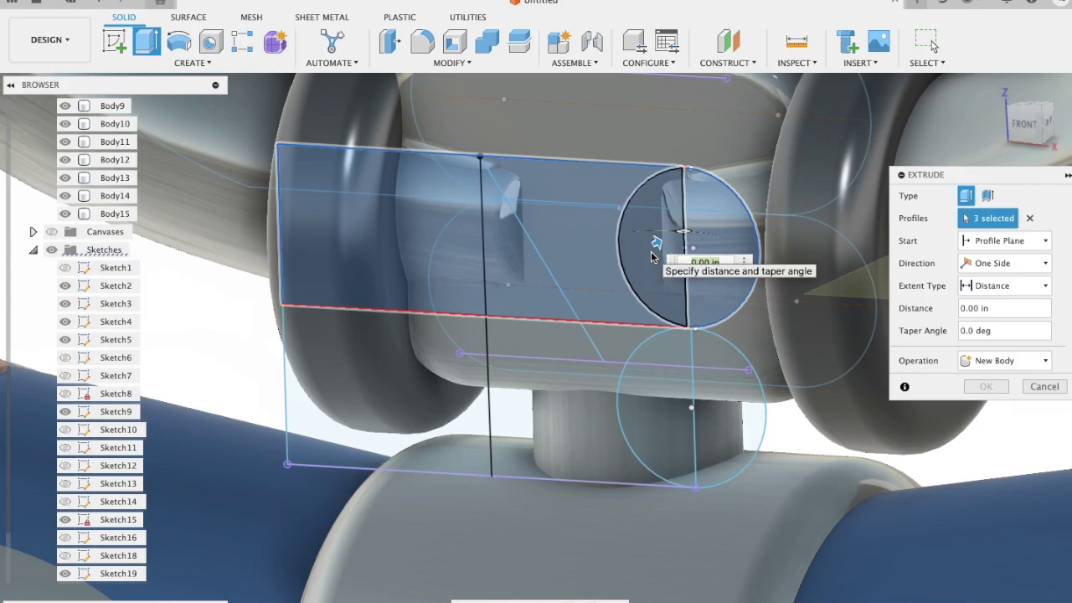
pyautogui.keyDown('shift'); pyautogui.hscroll(-3, 652, 256); pyautogui.keyUp('shift')
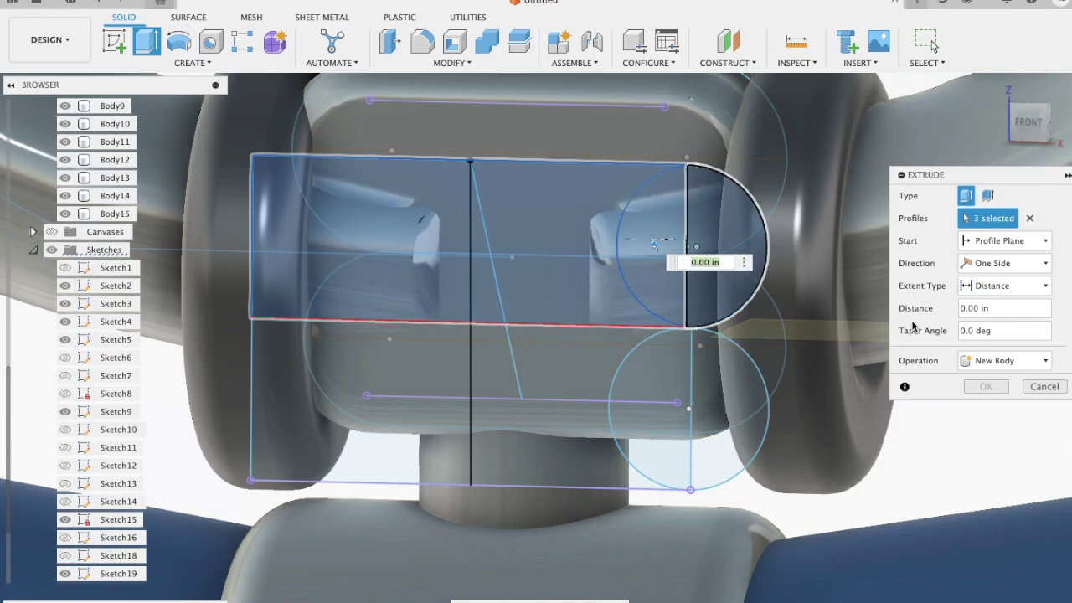
pyautogui.click(1044, 386)
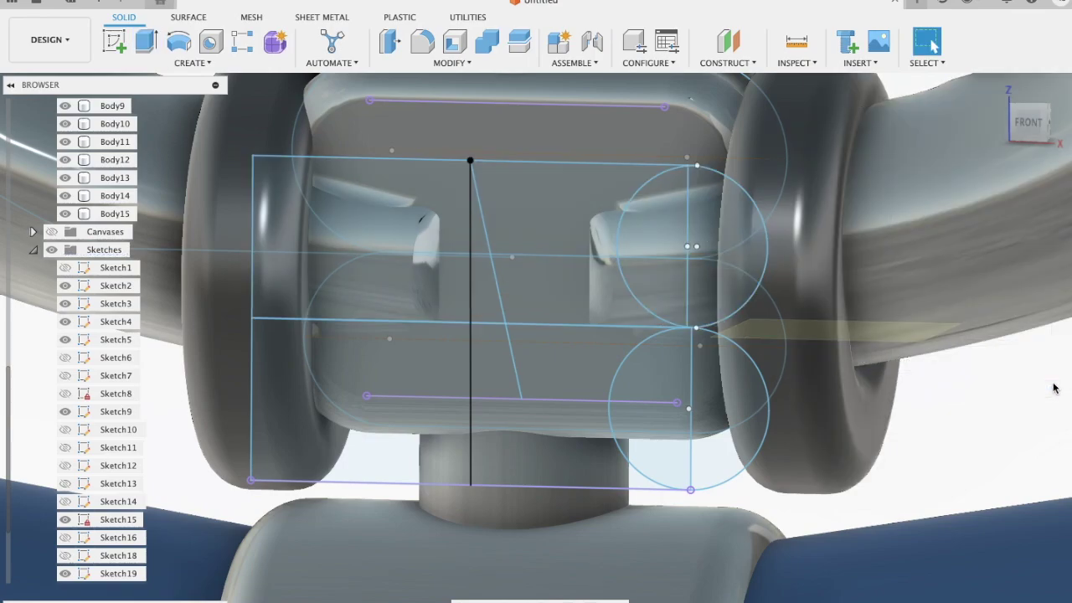
pyautogui.keyDown('shift'); pyautogui.hscroll(3, 1054, 388); pyautogui.keyUp('shift')
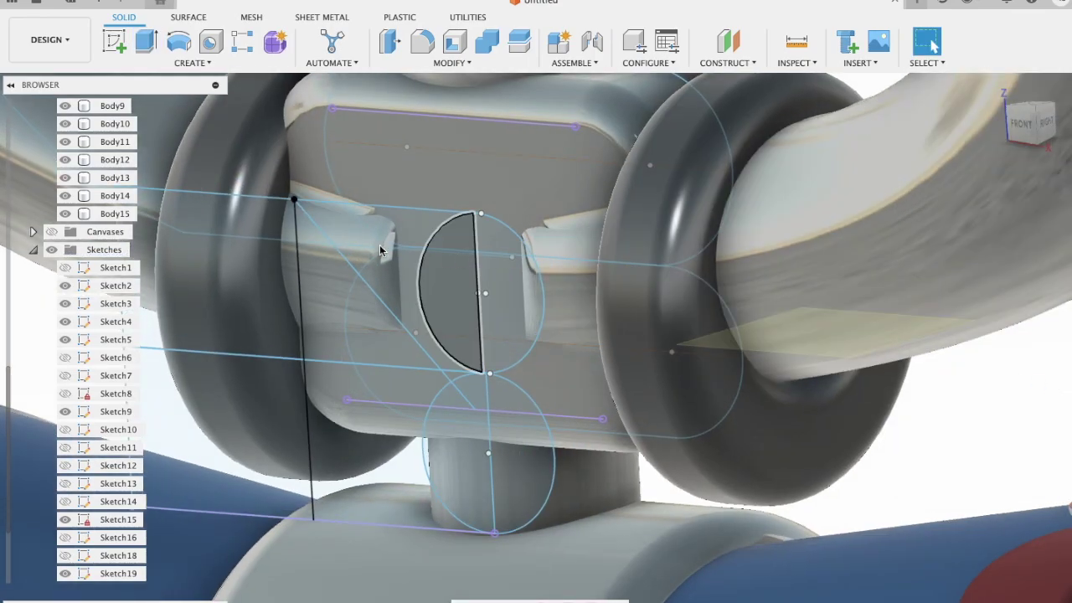
# - Reopen the connector sketch for editing, undoing an accidental finish after a false Trim start
pyautogui.doubleClick(344, 94)
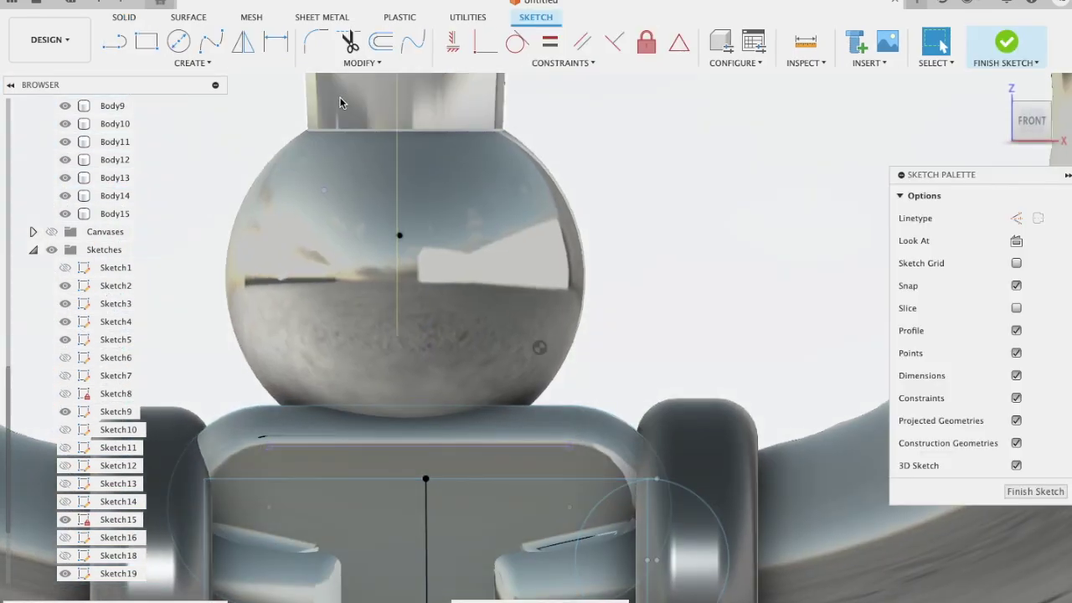
pyautogui.keyDown('shift'); pyautogui.scroll(-5, 339, 102); pyautogui.keyUp('shift')
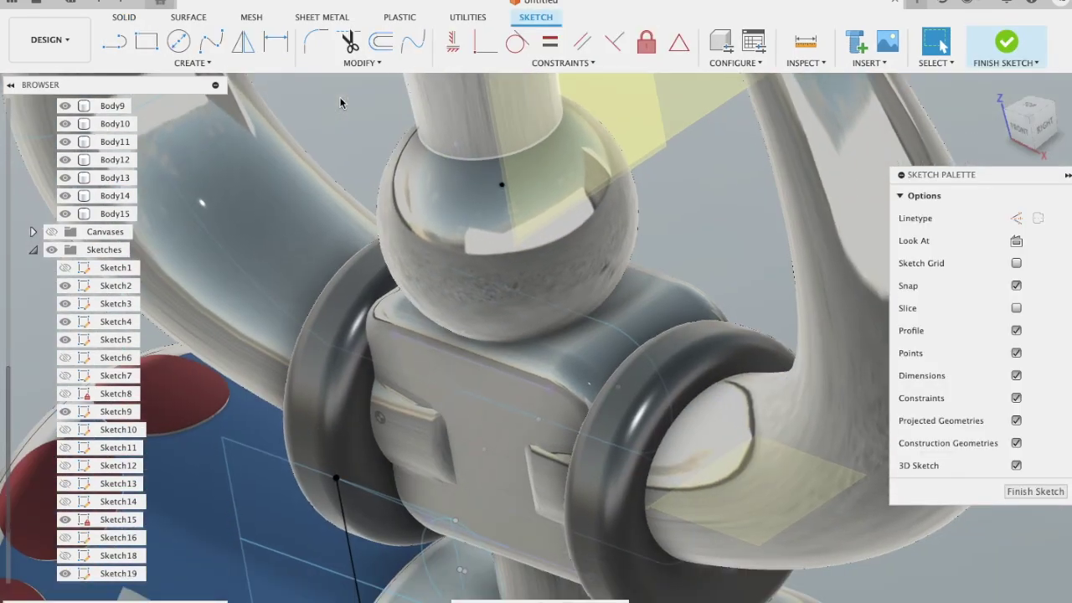
pyautogui.keyDown('shift'); pyautogui.scroll(-3, 339, 102); pyautogui.keyUp('shift')
pyautogui.click(350, 40)
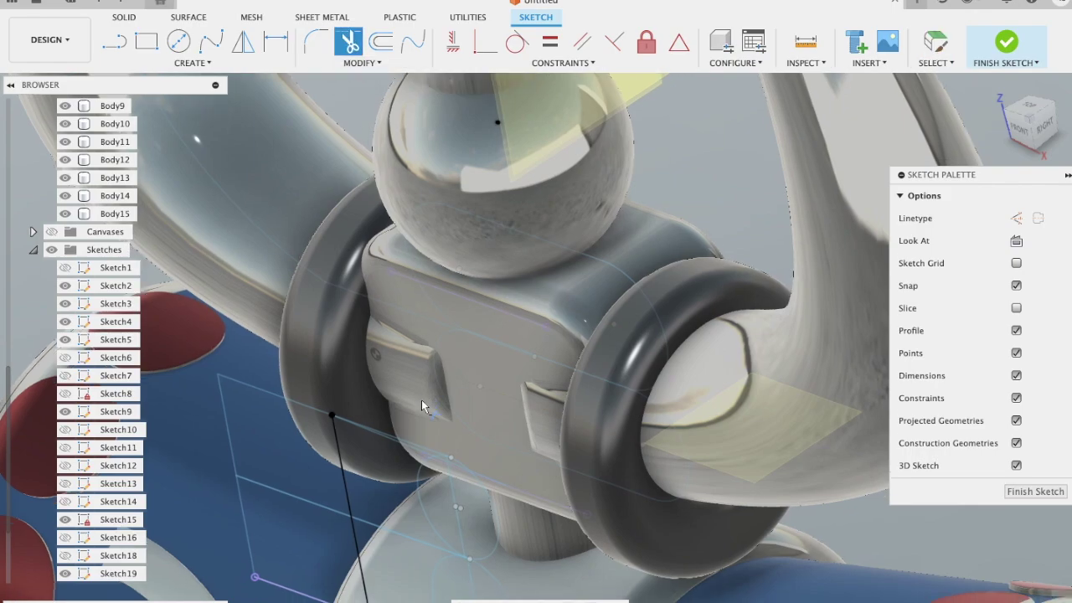
pyautogui.keyDown('shift'); pyautogui.scroll(5, 400, 456); pyautogui.keyUp('shift')
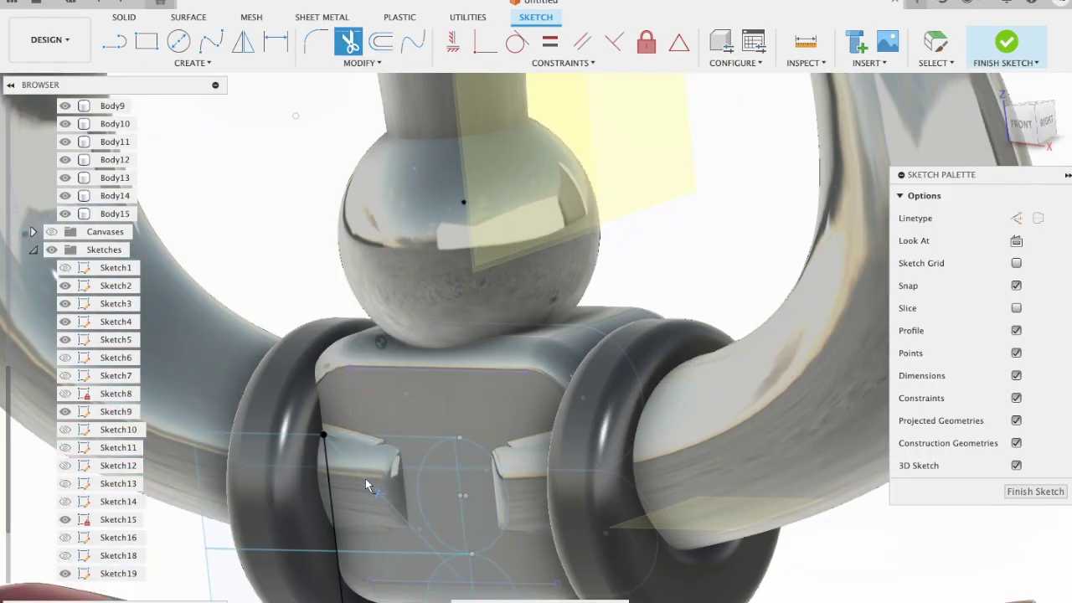
pyautogui.press('Escape')
pyautogui.press('Return')
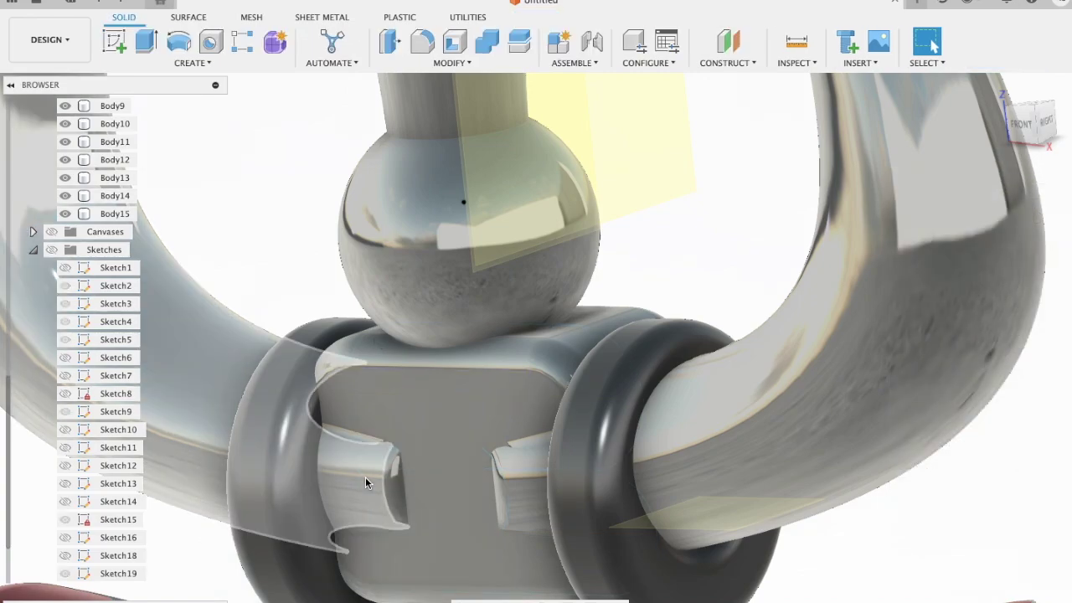
pyautogui.keyDown('shift'); pyautogui.scroll(5, 366, 476); pyautogui.keyUp('shift')
pyautogui.scroll(3, 626, 244)
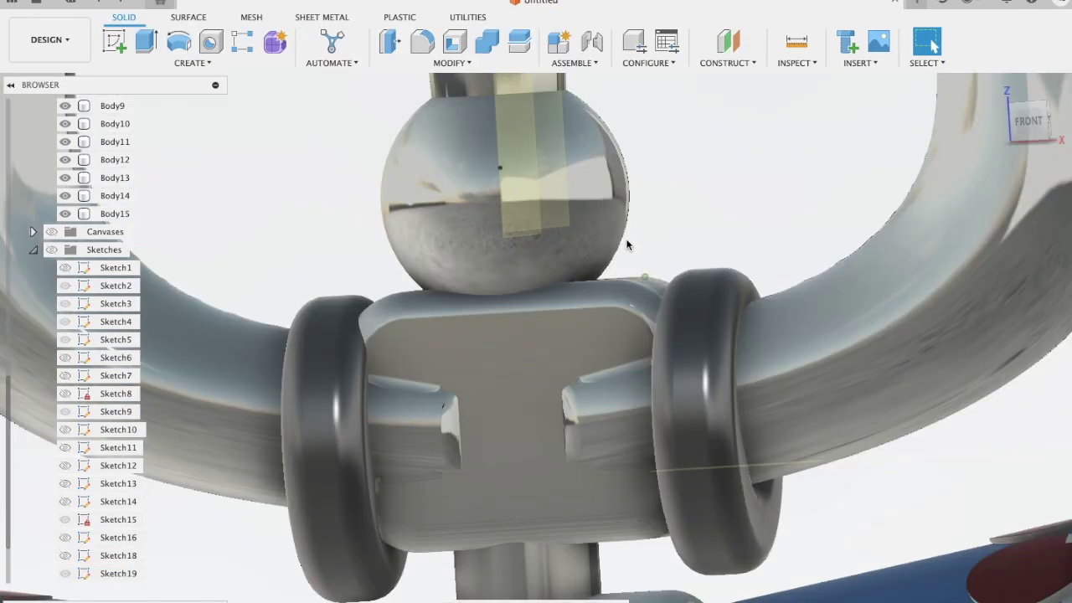
pyautogui.hotkey('ctrl', 'z')
pyautogui.hotkey('ctrl', 'z')
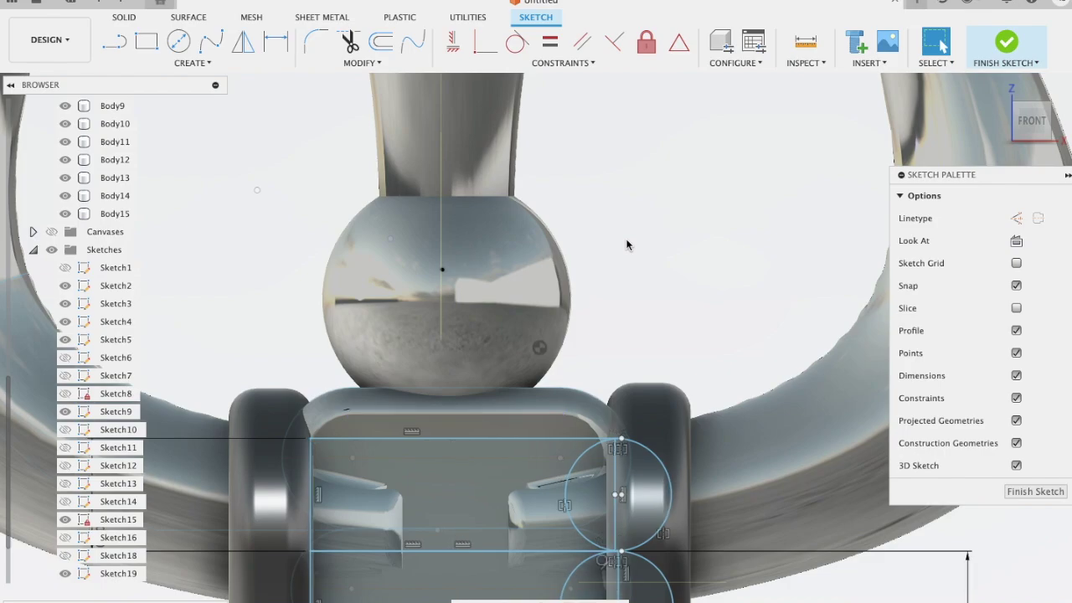
pyautogui.scroll(-4, 627, 244)
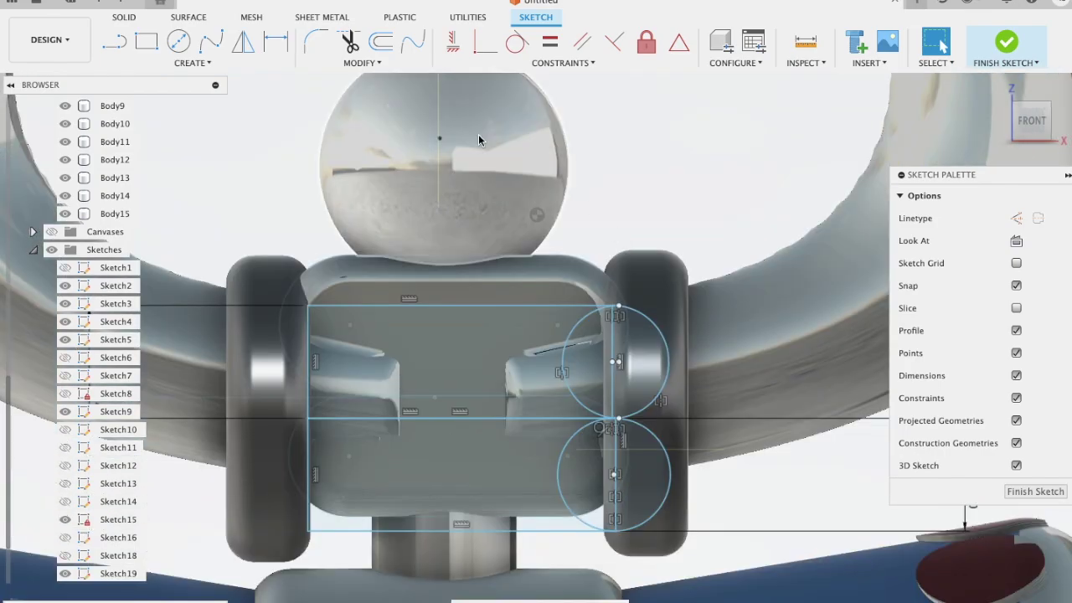
# - Trim the inner line, both circles' left halves, and the upper and lower left vertical edges
pyautogui.click(350, 46)
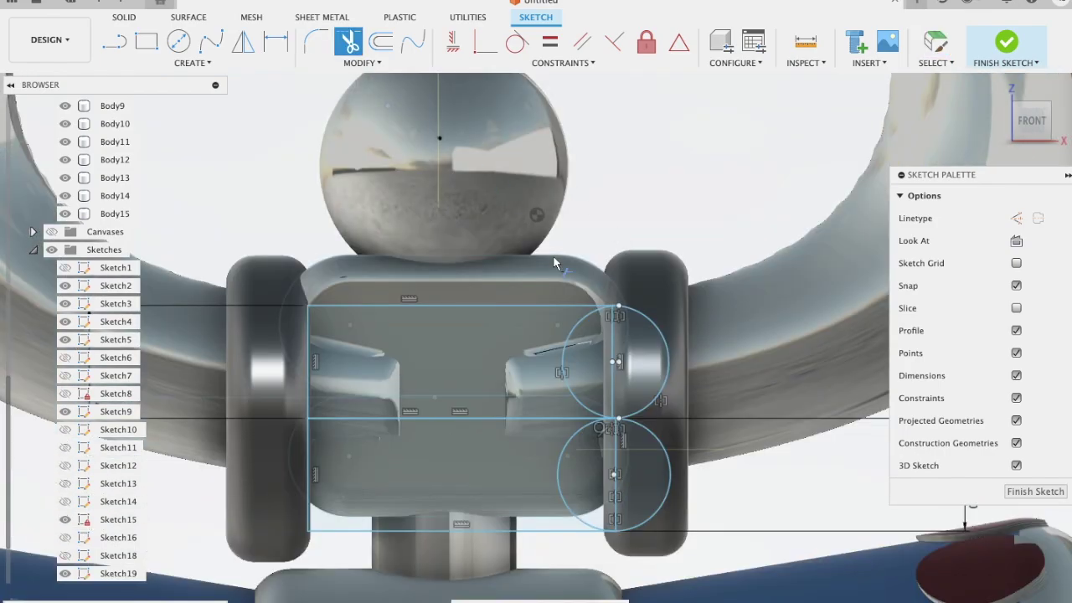
pyautogui.click(611, 340)
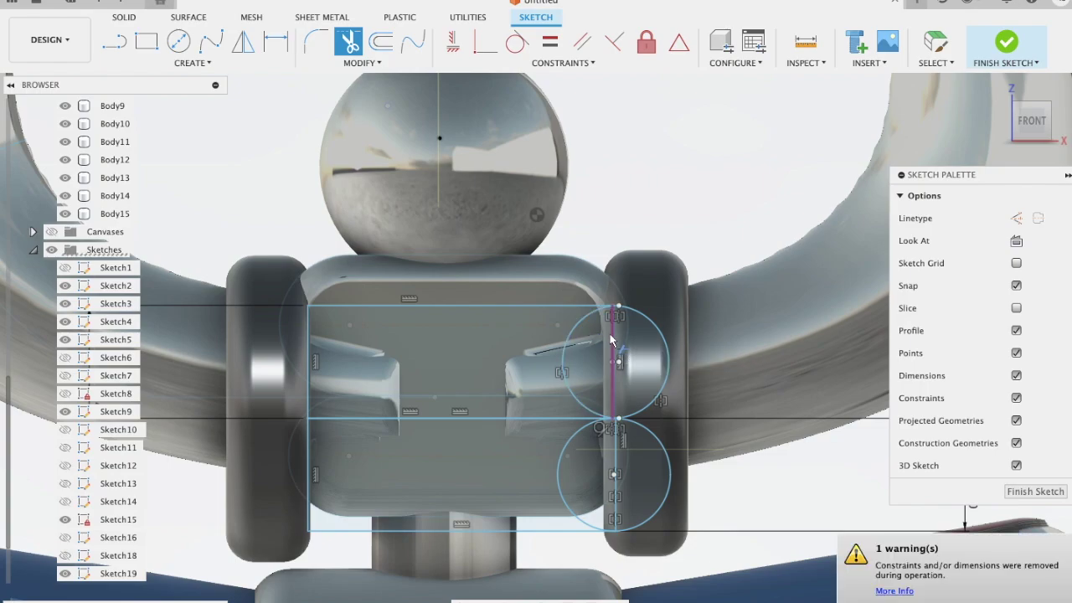
pyautogui.click(563, 341)
pyautogui.click(559, 483)
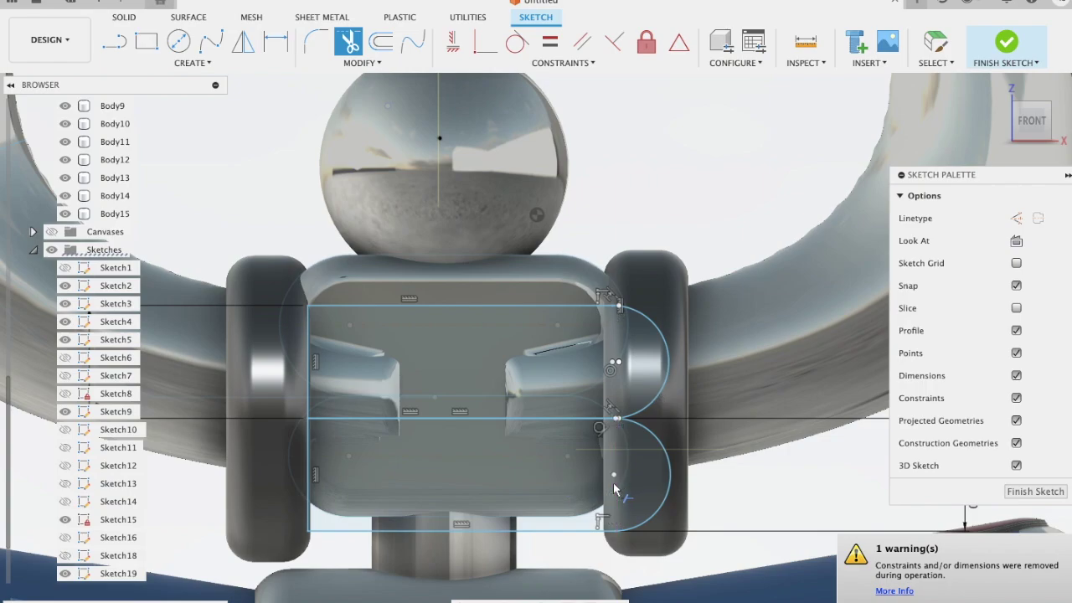
pyautogui.scroll(-3, 614, 490)
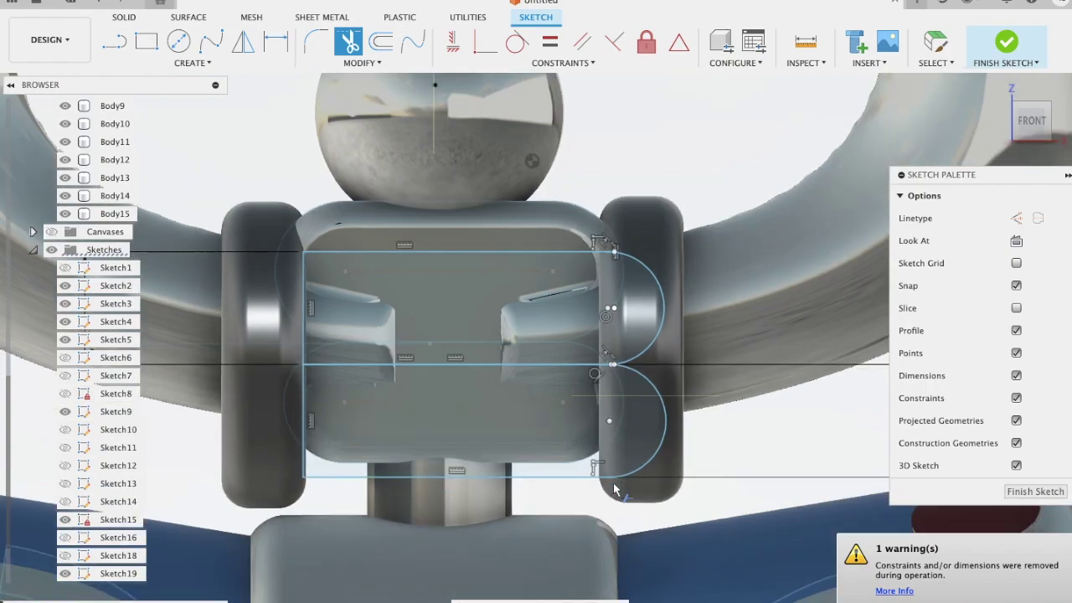
pyautogui.click(303, 333)
pyautogui.click(304, 414)
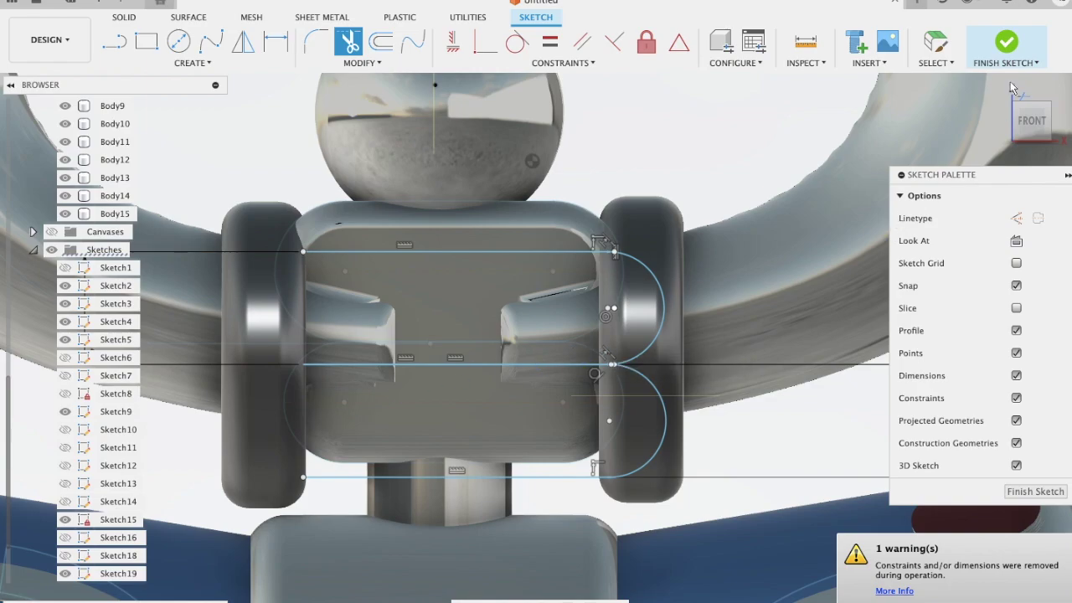
# - Draw two 3-point arcs rounding the upper-left and lower-left slot ends, then finish the sketch
pyautogui.click(153, 66)
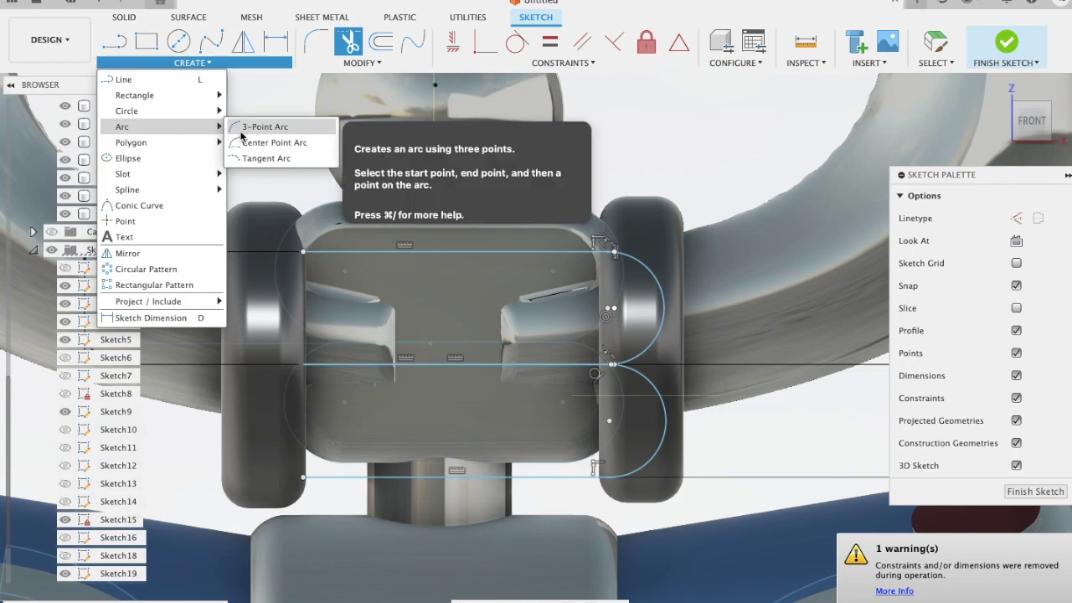
pyautogui.click(248, 127)
pyautogui.click(303, 252)
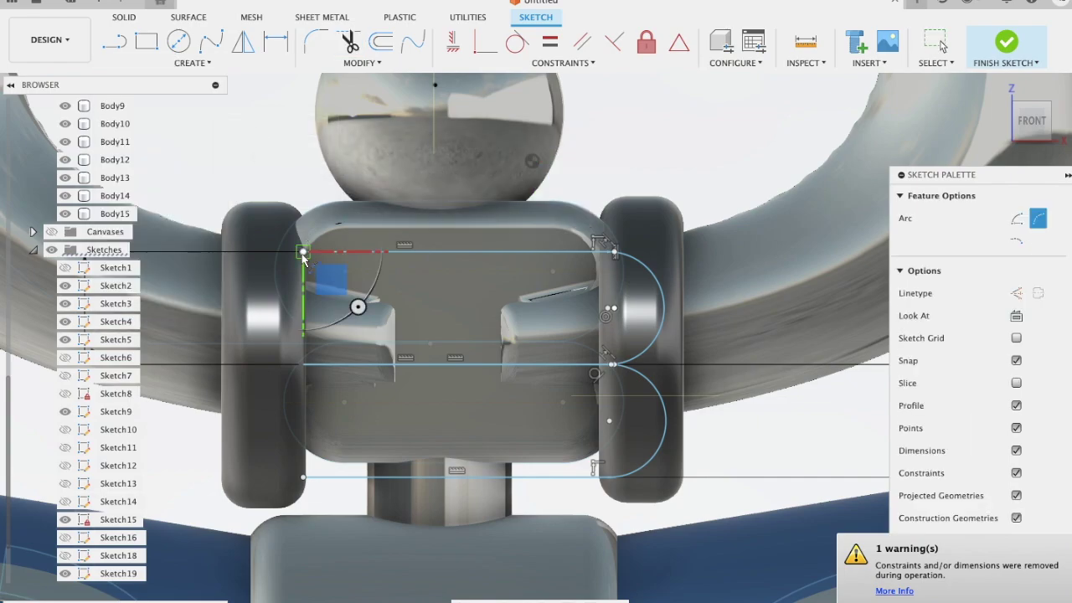
pyautogui.click(303, 366)
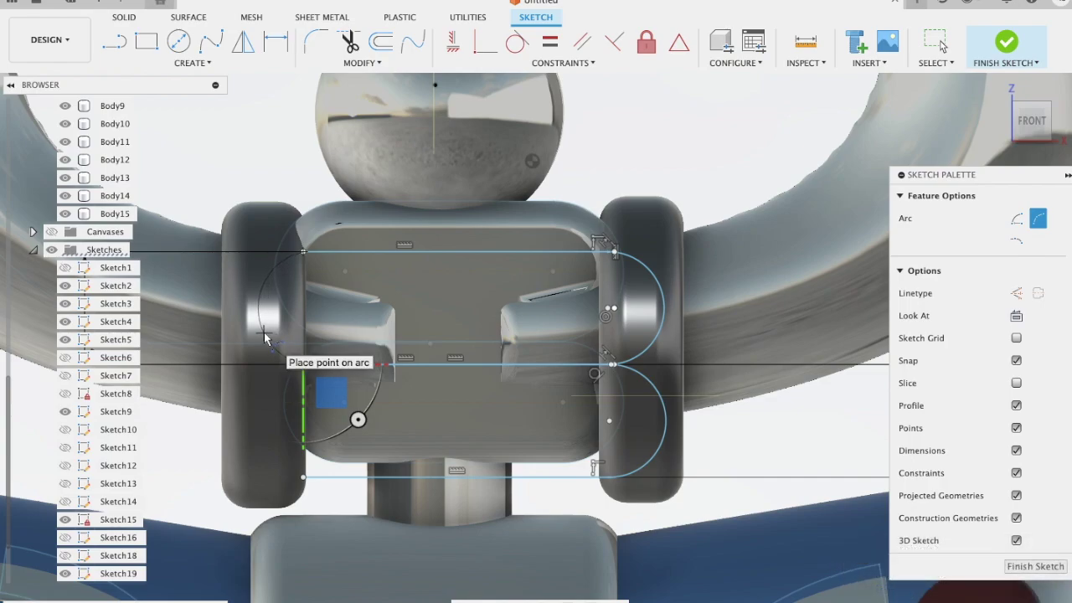
pyautogui.click(264, 335)
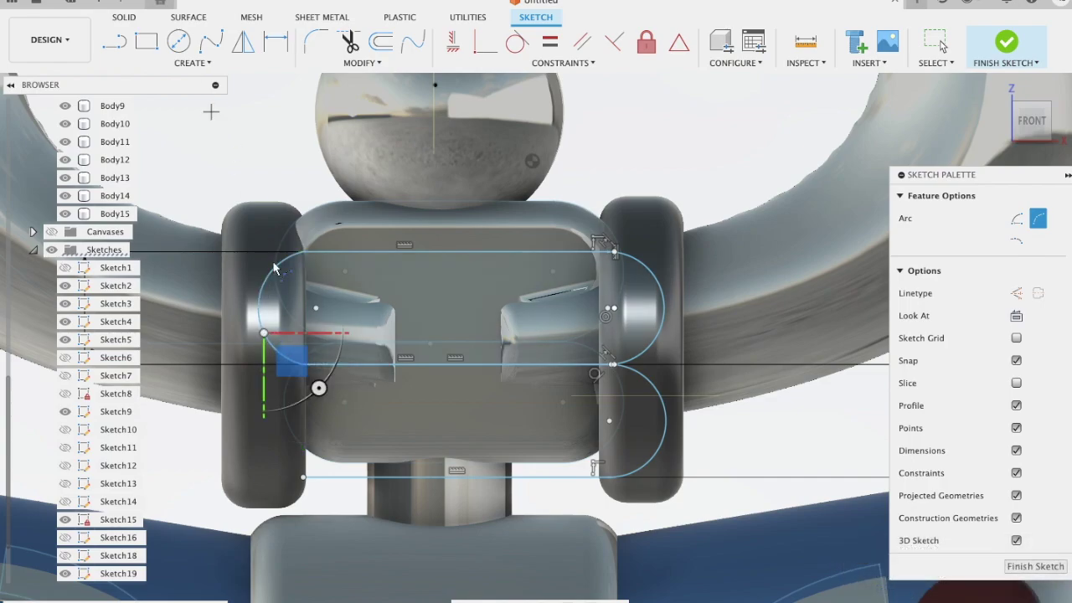
pyautogui.click(303, 364)
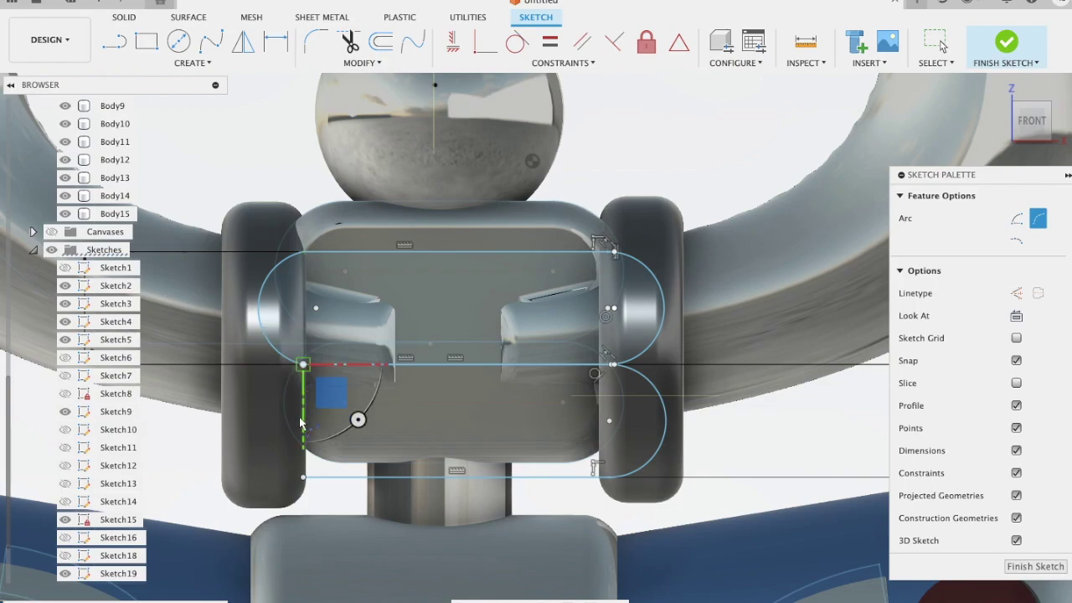
pyautogui.click(302, 478)
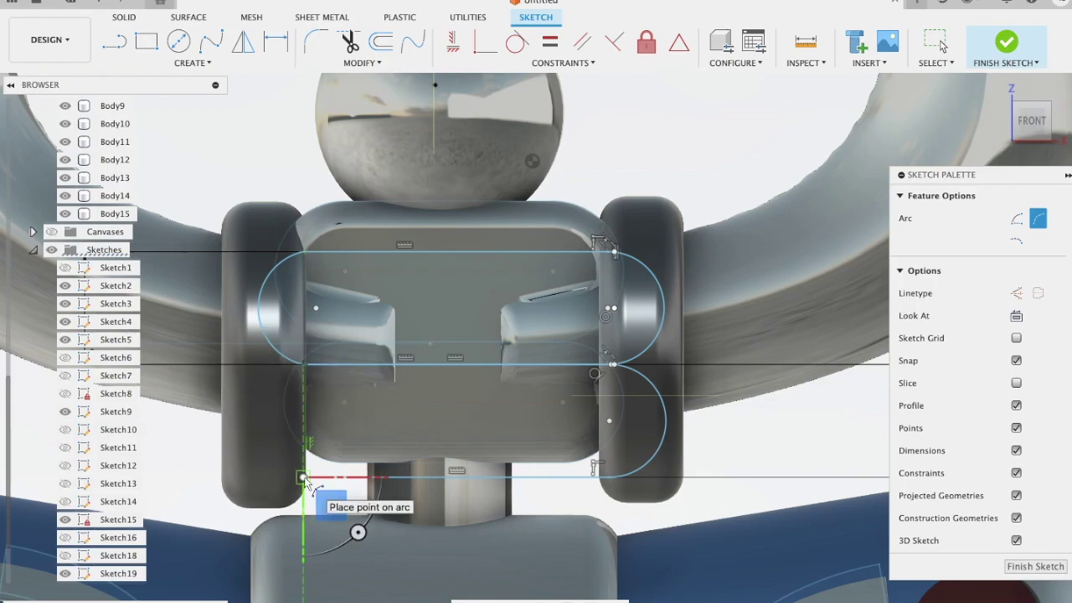
pyautogui.click(279, 383)
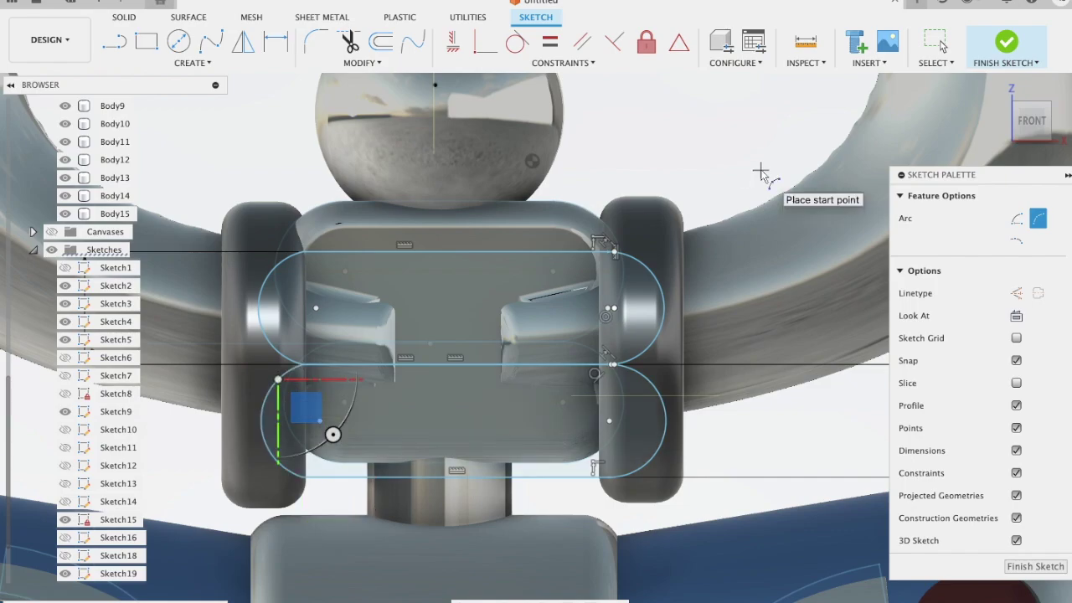
pyautogui.keyDown('shift'); pyautogui.moveTo(760, 171); pyautogui.dragTo(634, 125, button='middle'); pyautogui.keyUp('shift')
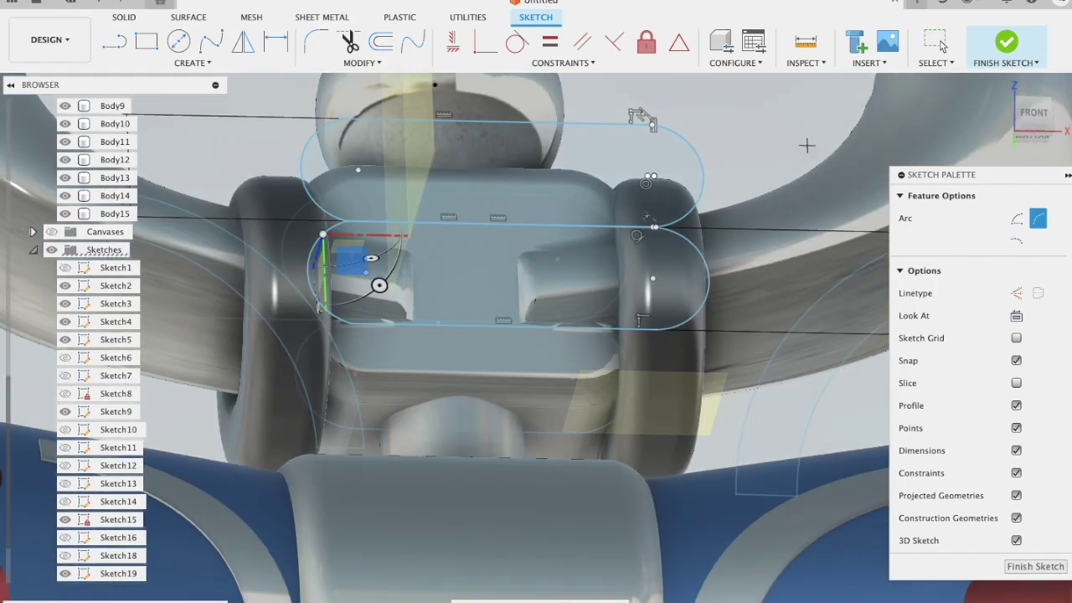
pyautogui.click(1005, 41)
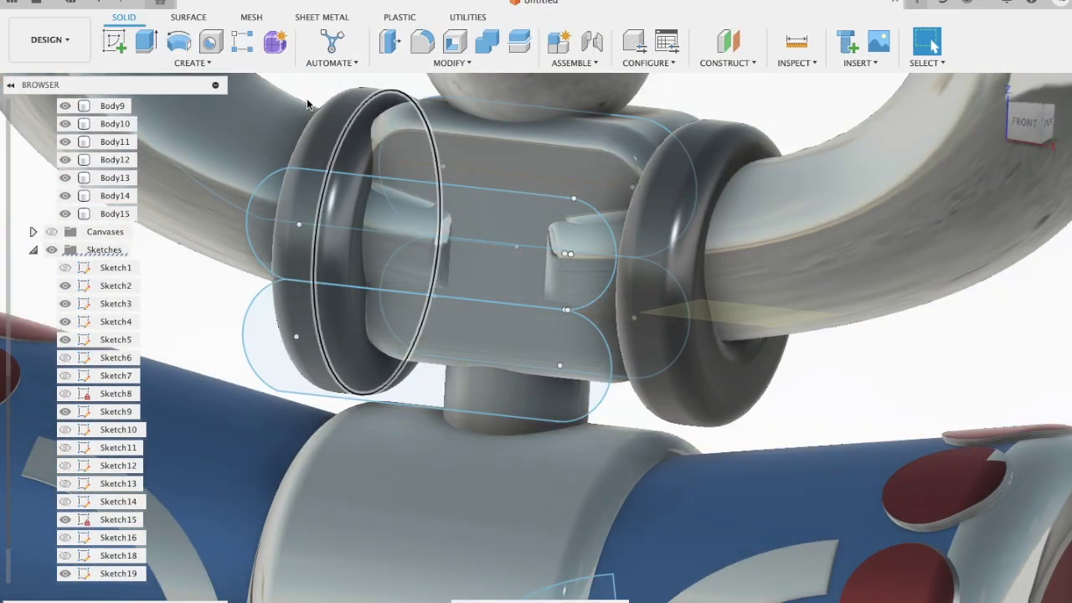
pyautogui.click(348, 218)
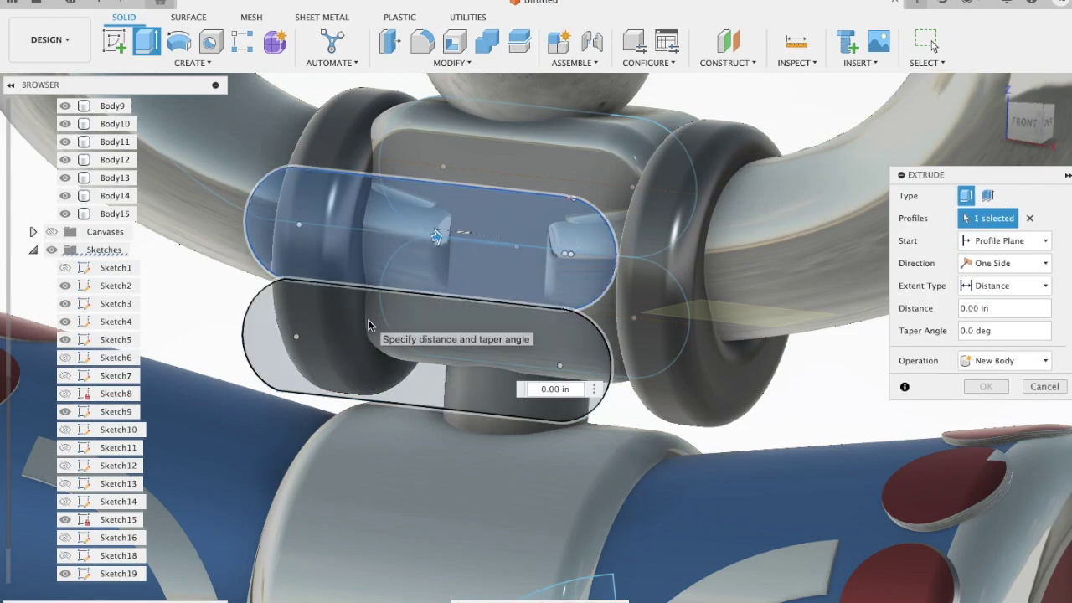
# - Extrude both slot profiles two-sided, 0.60 in on side one and -0.50 in on side two
pyautogui.click(368, 319)
pyautogui.keyDown('shift'); pyautogui.moveTo(732, 213); pyautogui.dragTo(732, 216, button='middle'); pyautogui.keyUp('shift')
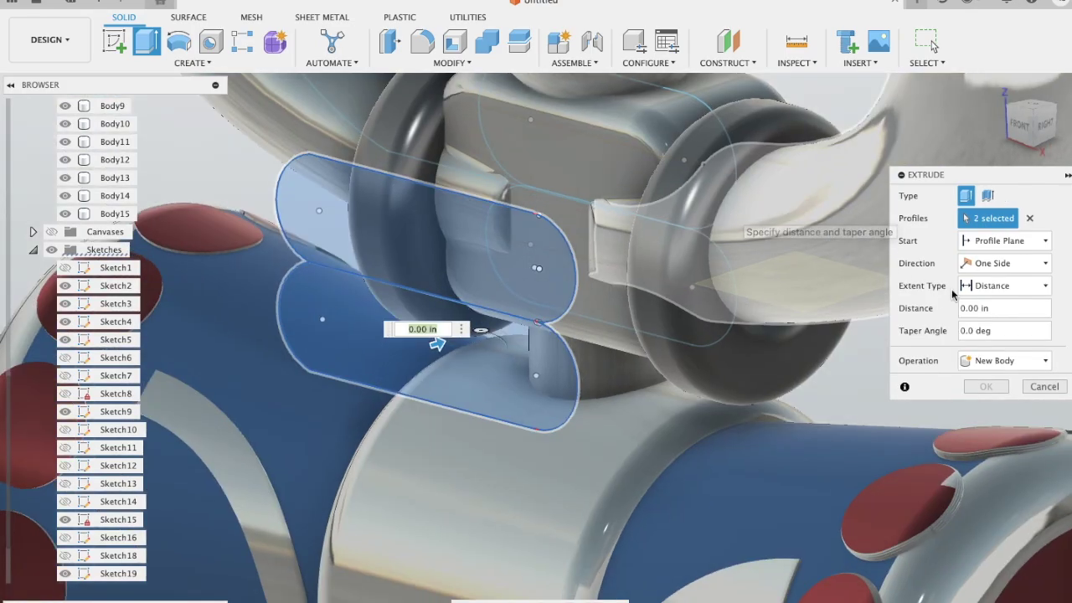
pyautogui.click(1001, 263)
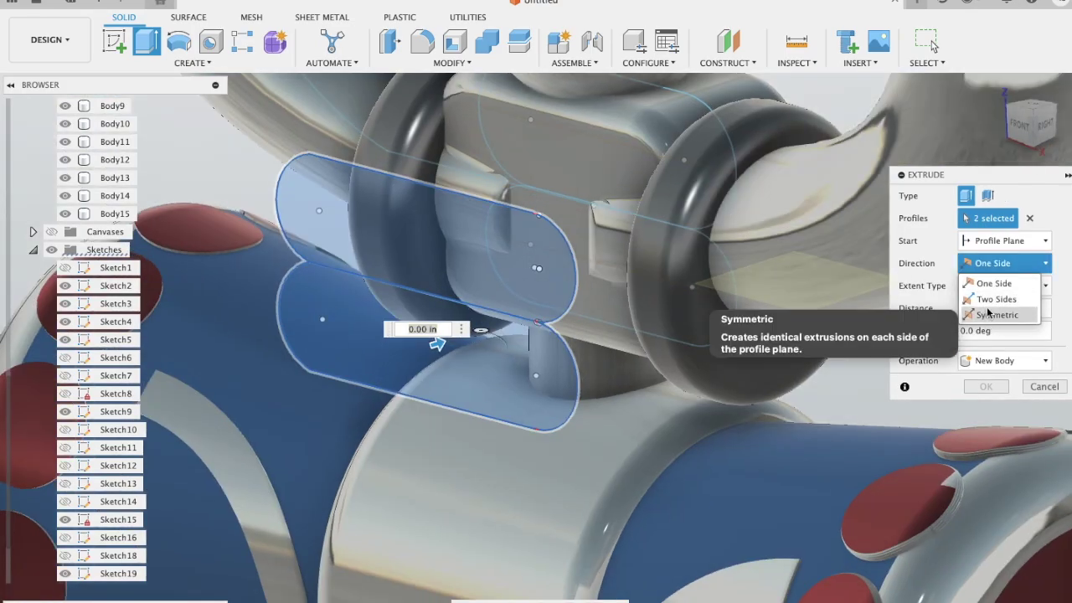
pyautogui.click(996, 299)
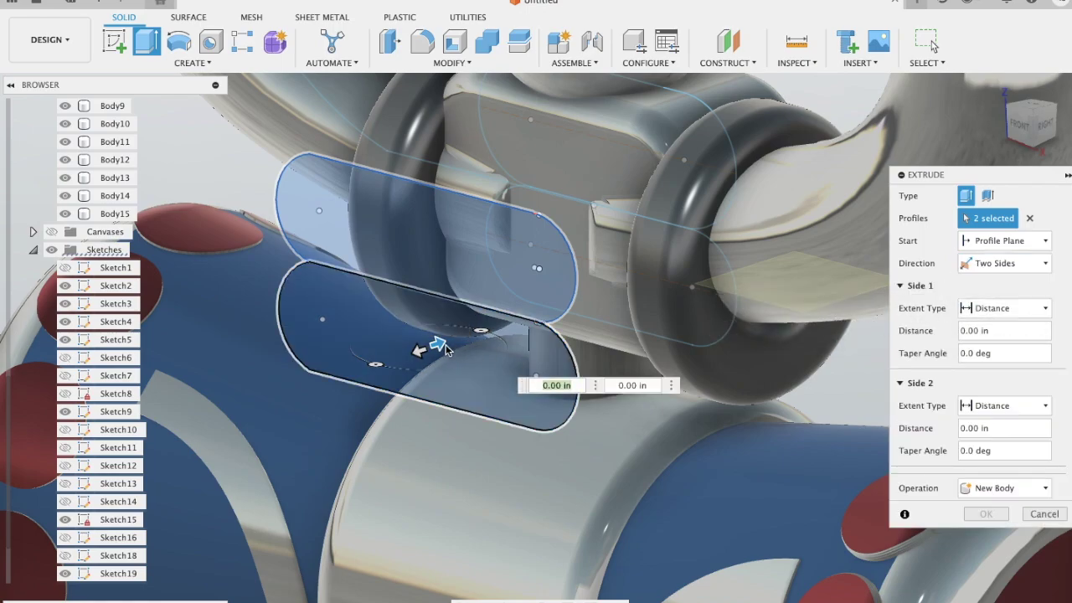
pyautogui.moveTo(444, 348); pyautogui.dragTo(534, 312)
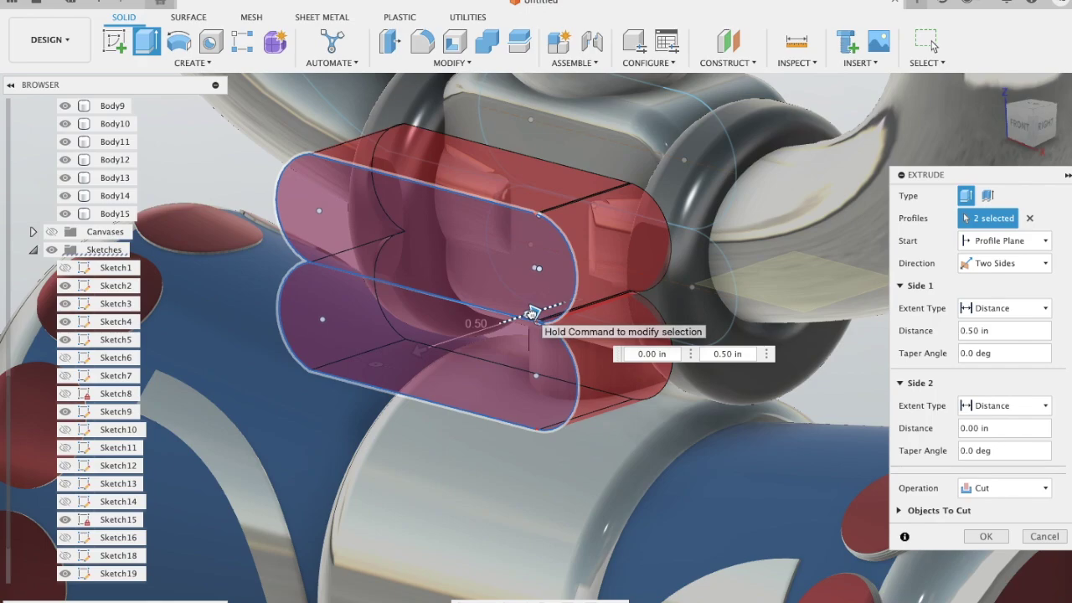
pyautogui.moveTo(534, 312); pyautogui.dragTo(550, 307)
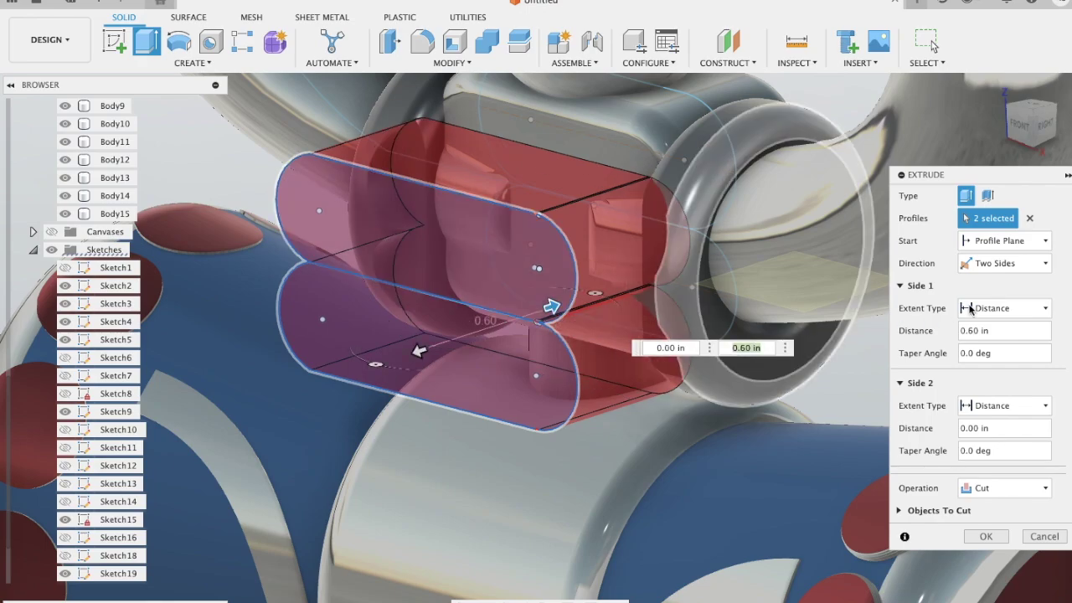
pyautogui.moveTo(422, 352); pyautogui.dragTo(510, 312)
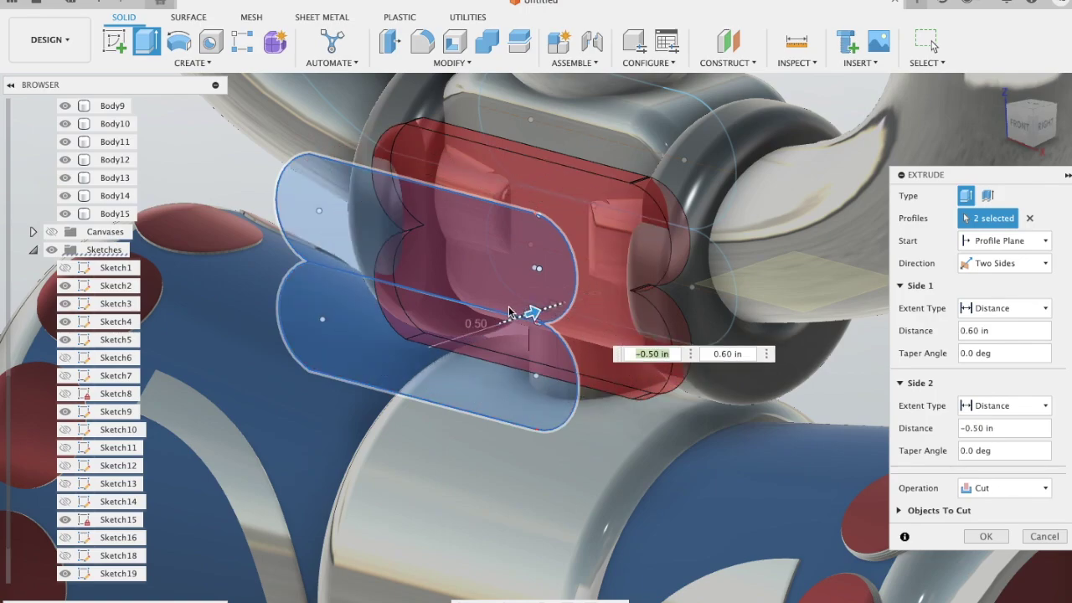
# - Make the extrusion a New Body, shorten side two to 0.40 in, and confirm as Body16
pyautogui.click(986, 492)
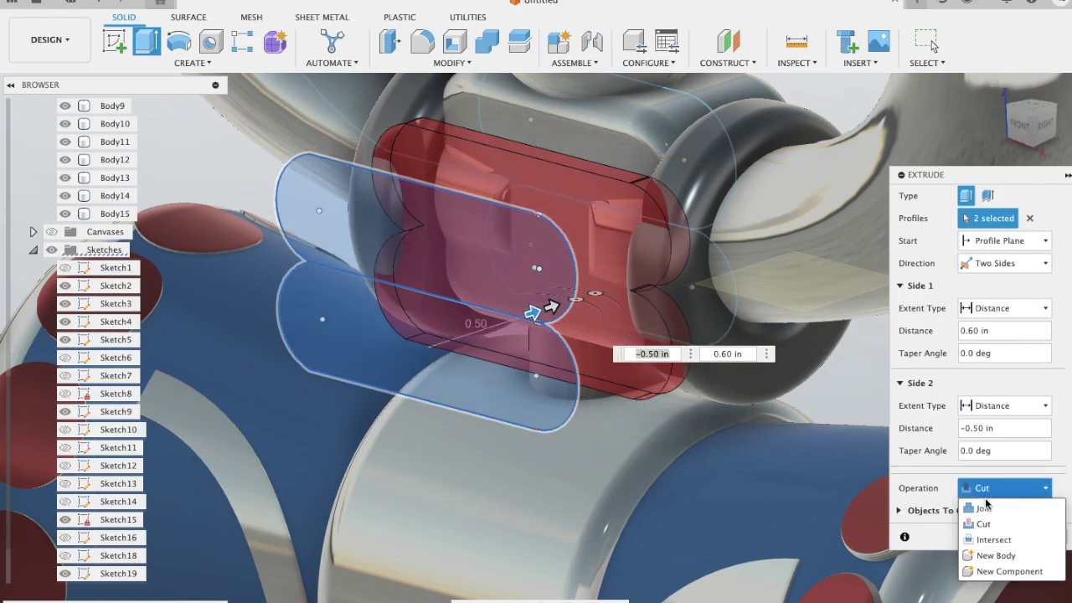
pyautogui.click(1001, 553)
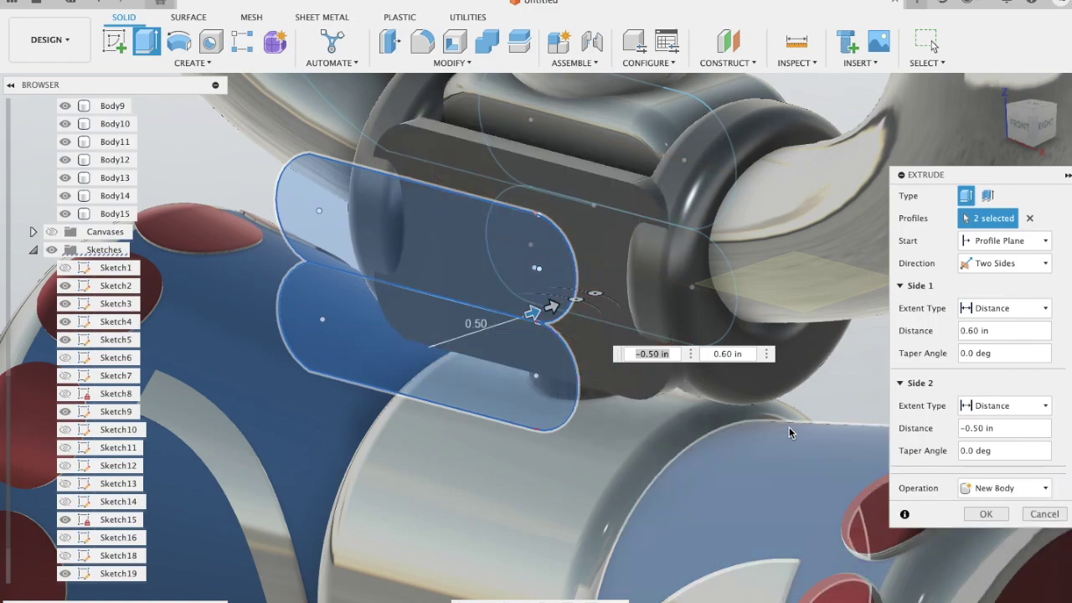
pyautogui.keyDown('shift'); pyautogui.hscroll(-5, 789, 427); pyautogui.keyUp('shift')
pyautogui.keyDown('shift'); pyautogui.hscroll(-3, 789, 432); pyautogui.keyUp('shift')
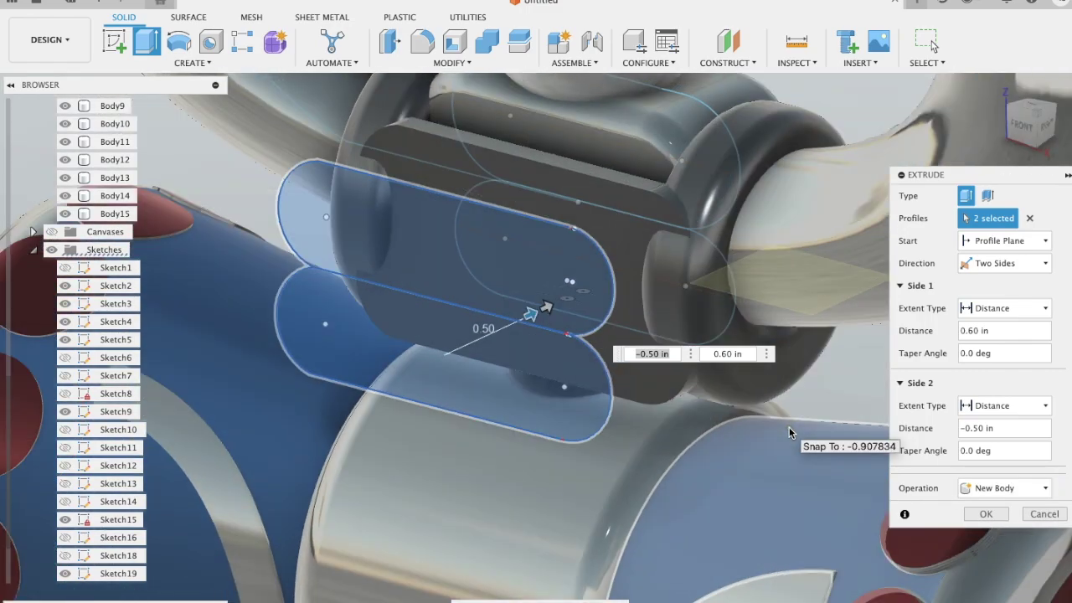
pyautogui.keyDown('shift'); pyautogui.hscroll(-2, 789, 432); pyautogui.keyUp('shift')
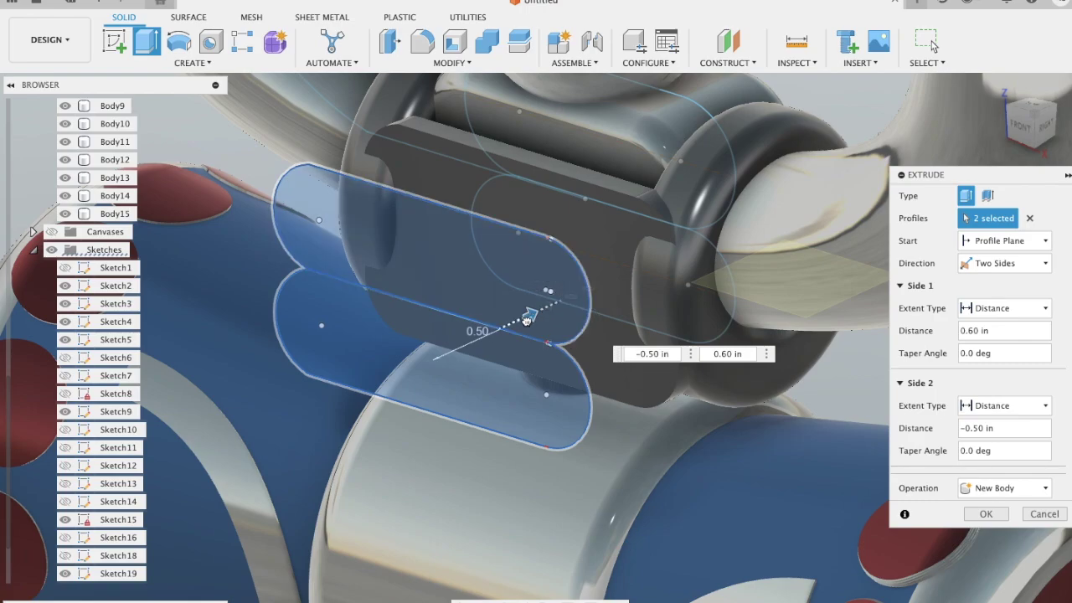
pyautogui.moveTo(533, 317); pyautogui.dragTo(522, 323)
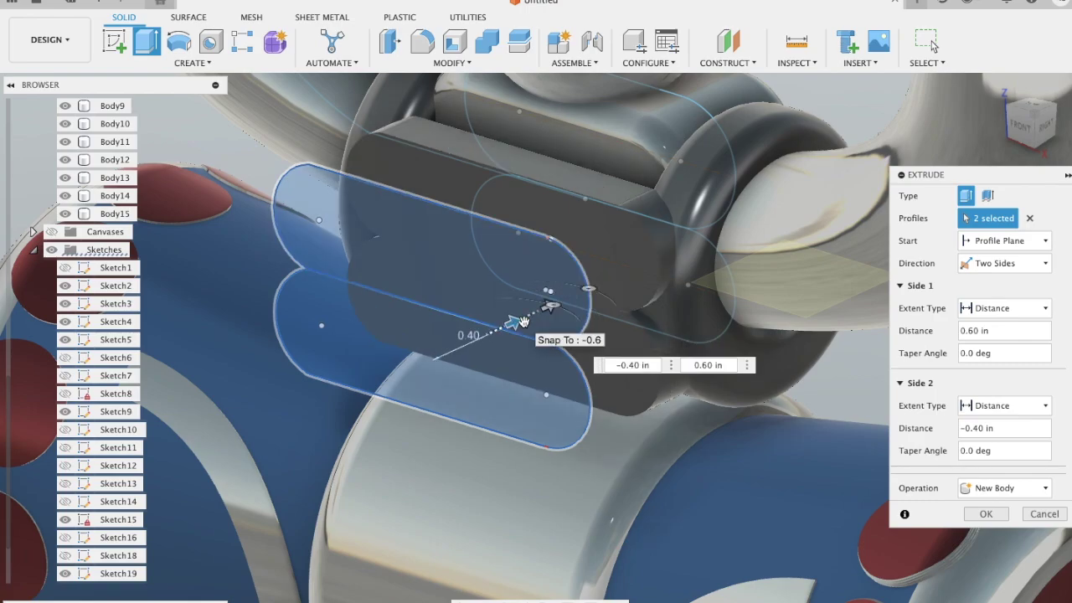
pyautogui.click(991, 514)
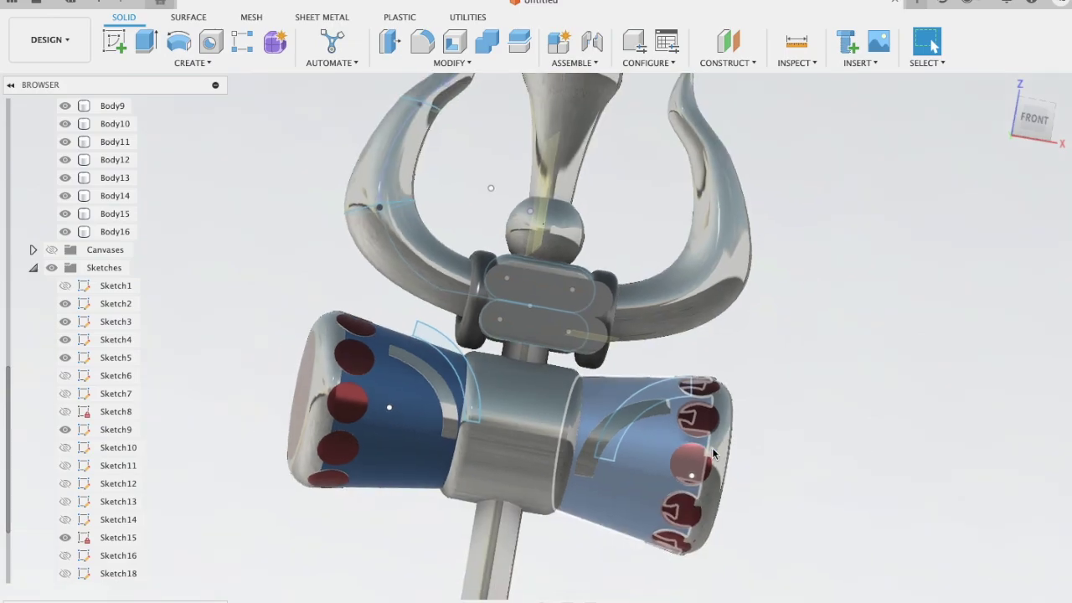
# - Hide all sketches and set the view straight onto the front
pyautogui.click(51, 268)
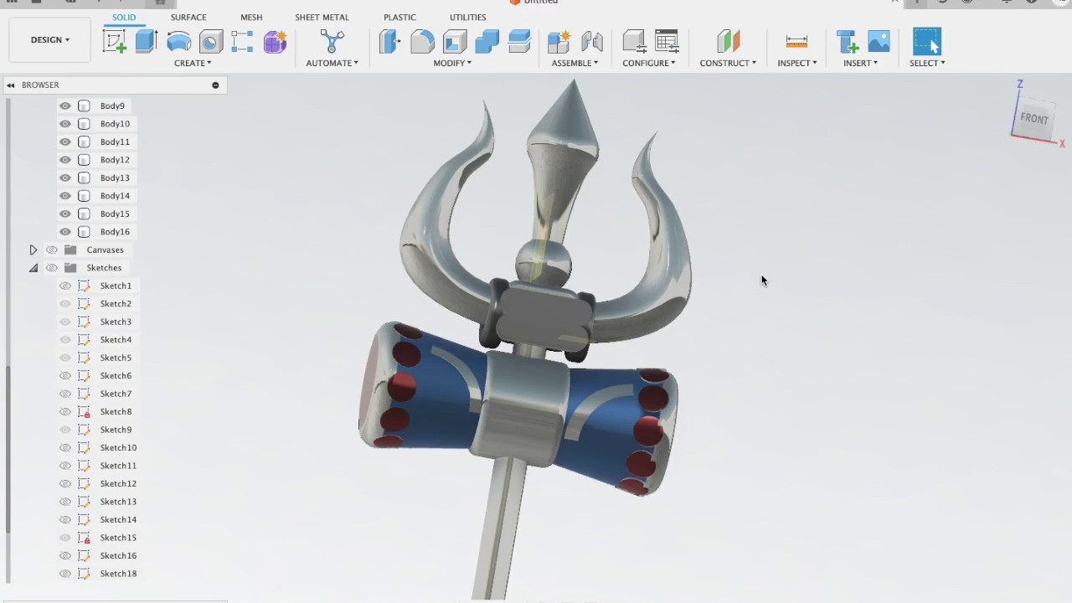
pyautogui.scroll(2, 761, 279)
pyautogui.scroll(2, 761, 279)
pyautogui.scroll(2, 761, 279)
pyautogui.moveTo(761, 279)
pyautogui.keyDown('shift'); pyautogui.mouseDown(button='middle')
pyautogui.moveTo(720, 296)
pyautogui.moveTo(758, 304)
pyautogui.mouseUp(button='middle'); pyautogui.keyUp('shift')
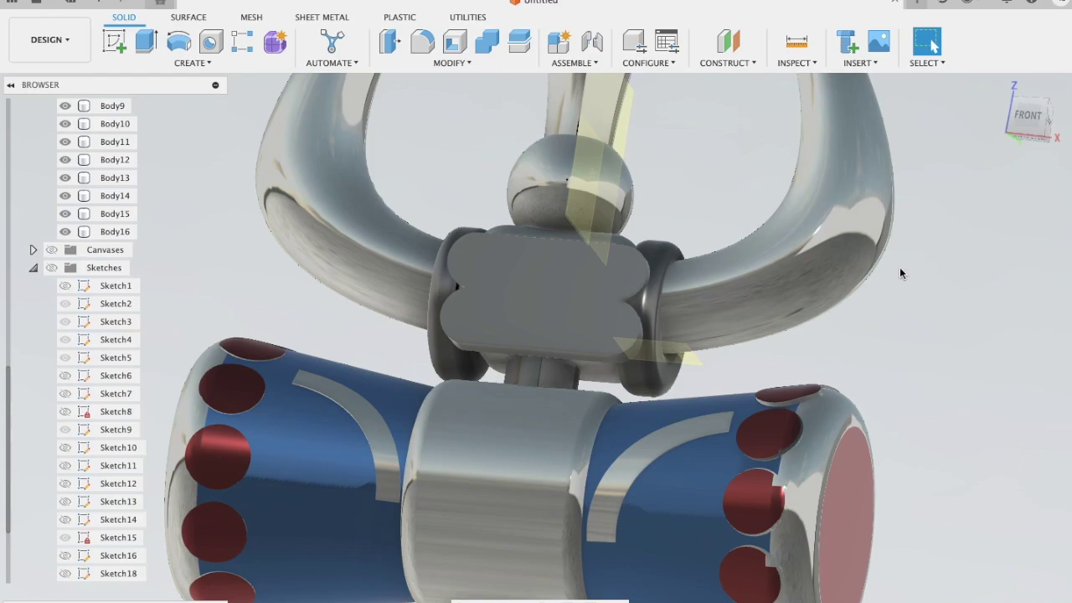
pyautogui.click(1030, 120)
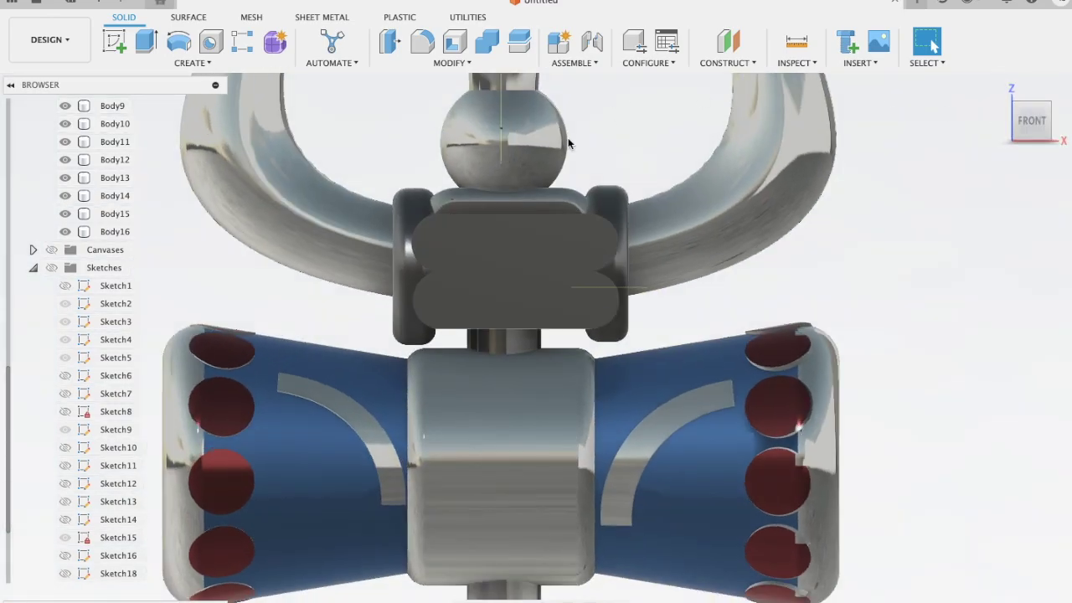
# - Sketch a thin 2-point rectangle across the block's front face middle, then show sketches again
pyautogui.click(119, 49)
pyautogui.click(473, 267)
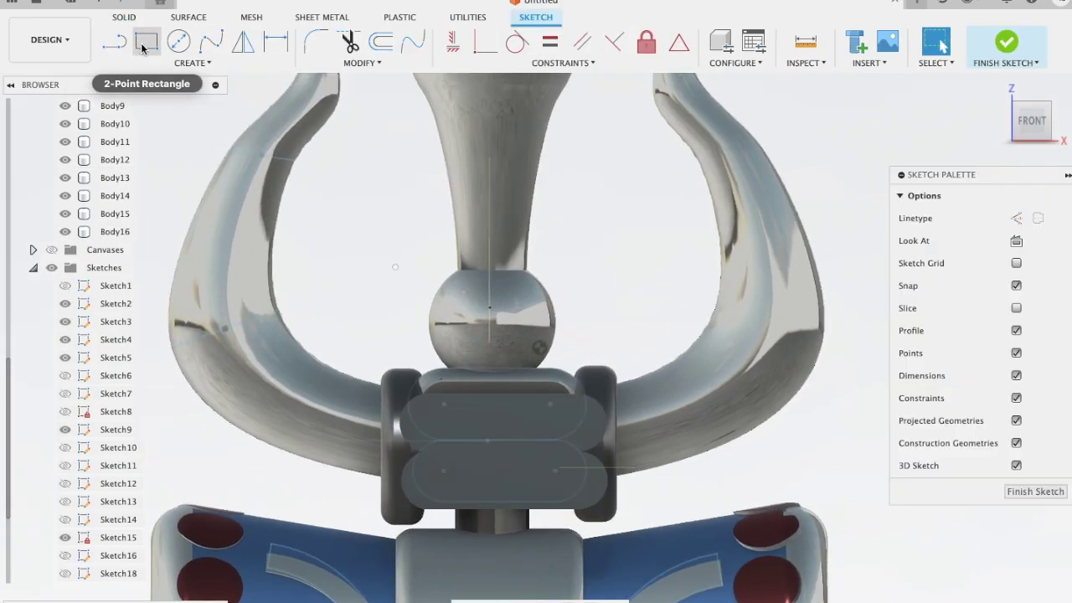
pyautogui.click(145, 42)
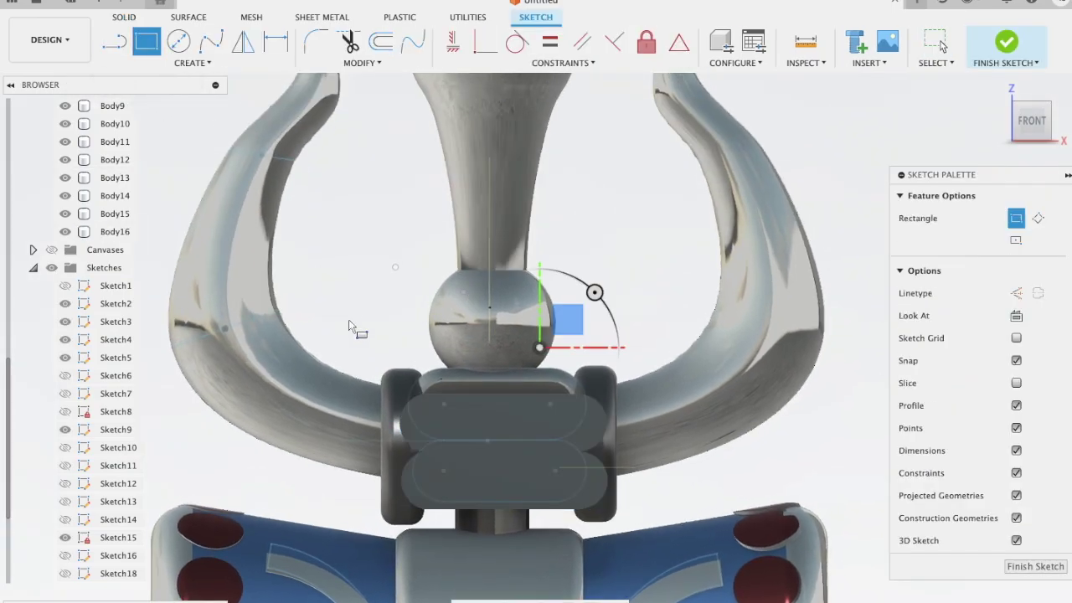
pyautogui.click(422, 445)
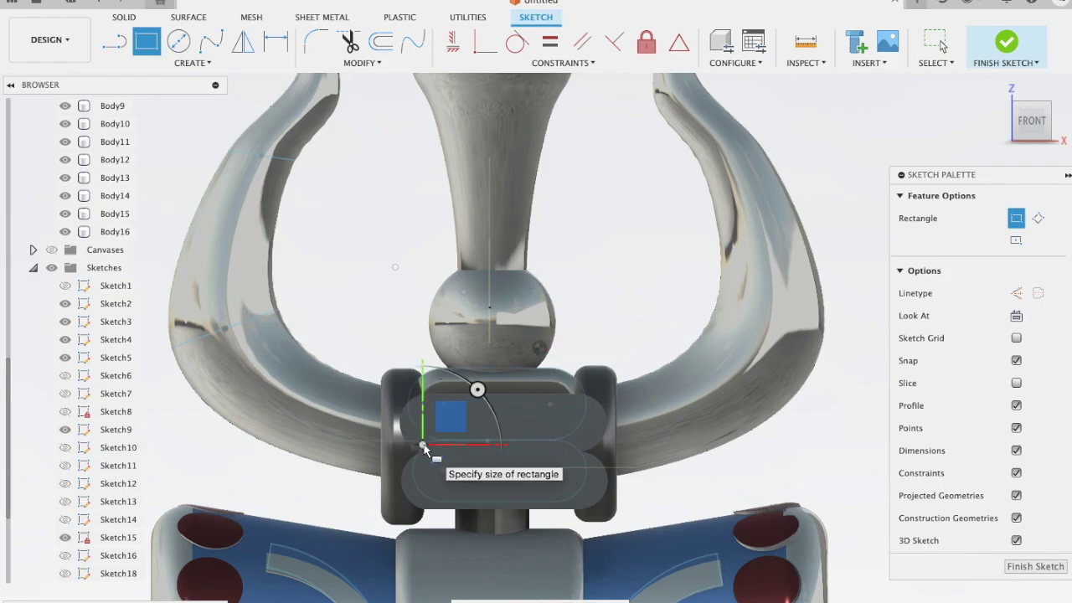
pyautogui.click(585, 453)
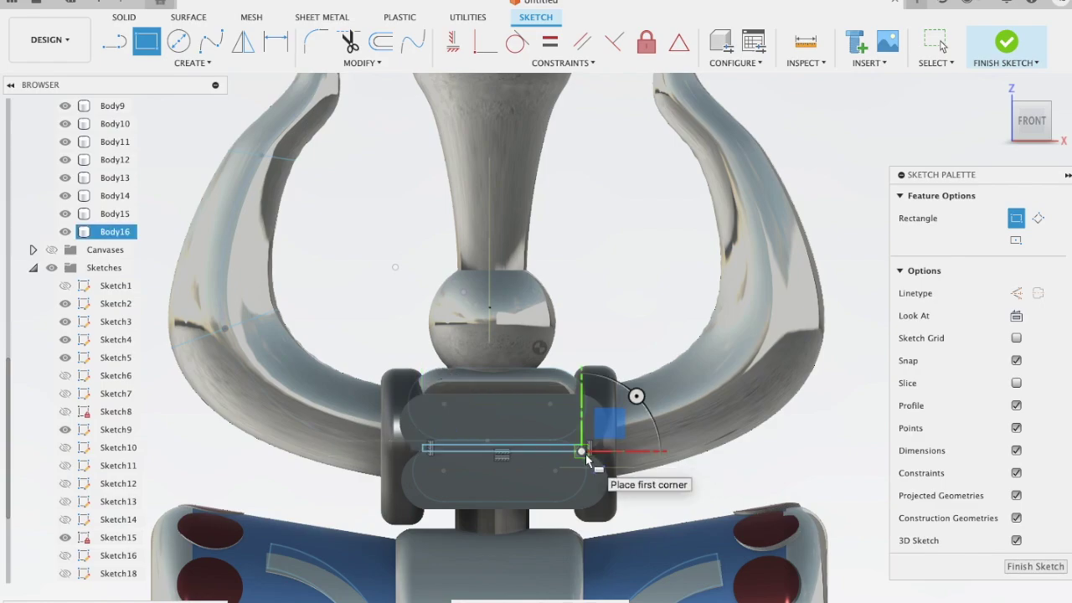
pyautogui.click(586, 454)
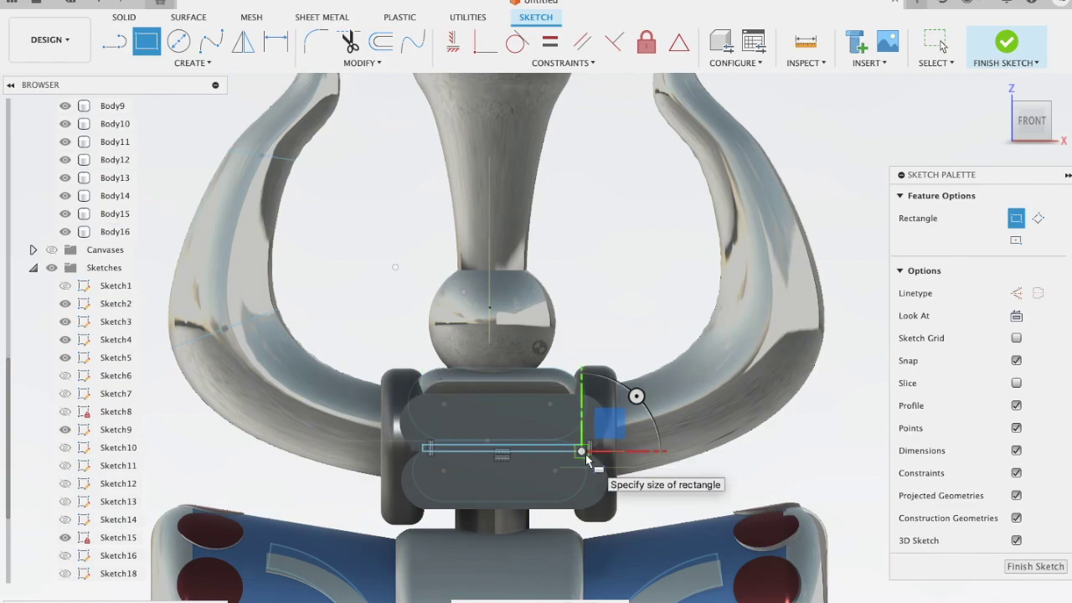
pyautogui.press('Escape')
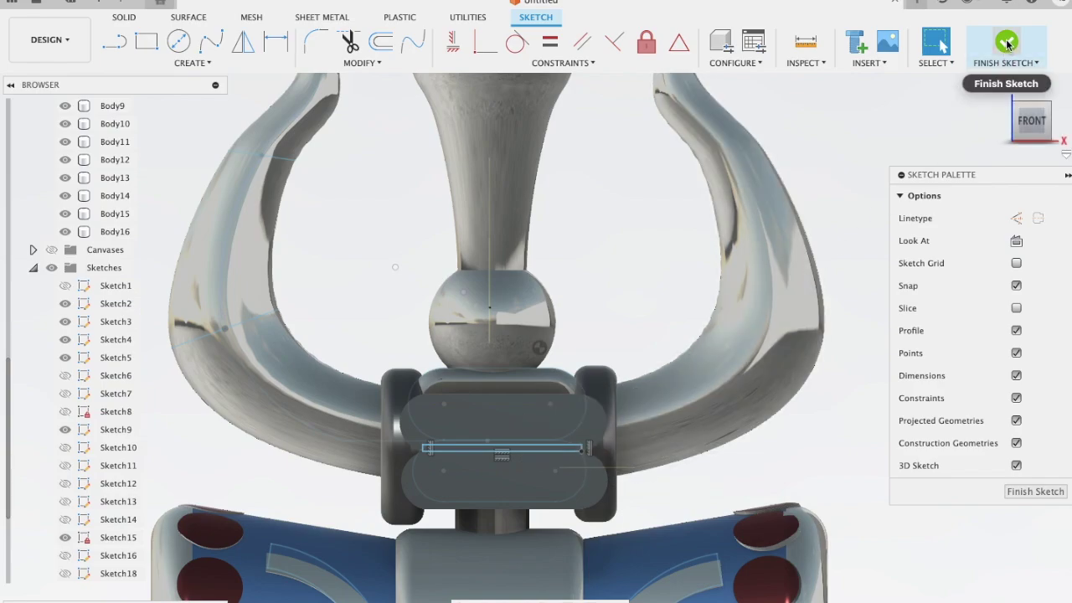
pyautogui.click(1007, 43)
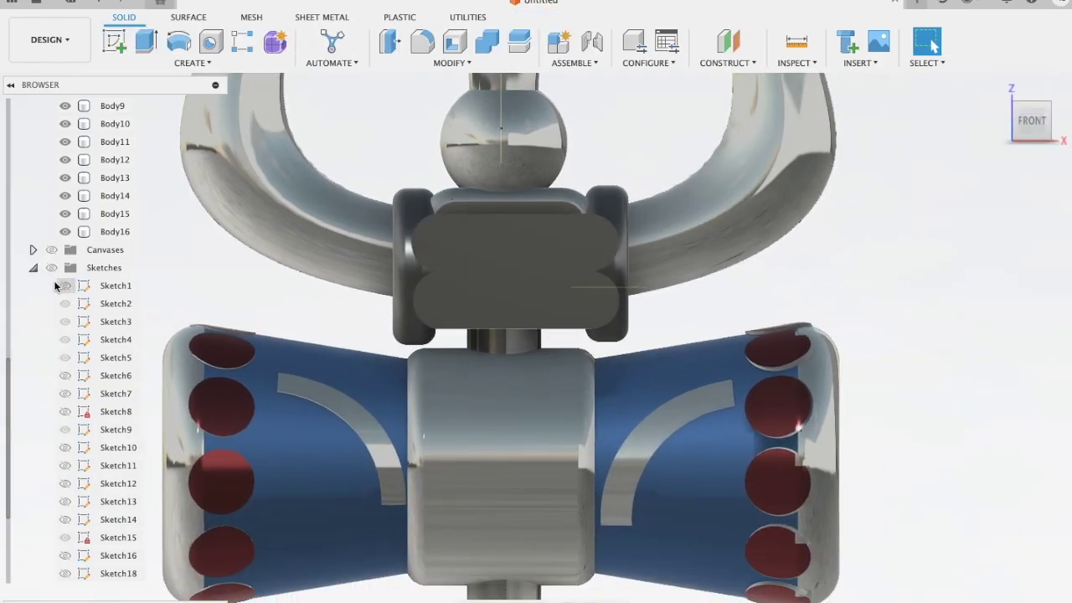
pyautogui.click(50, 269)
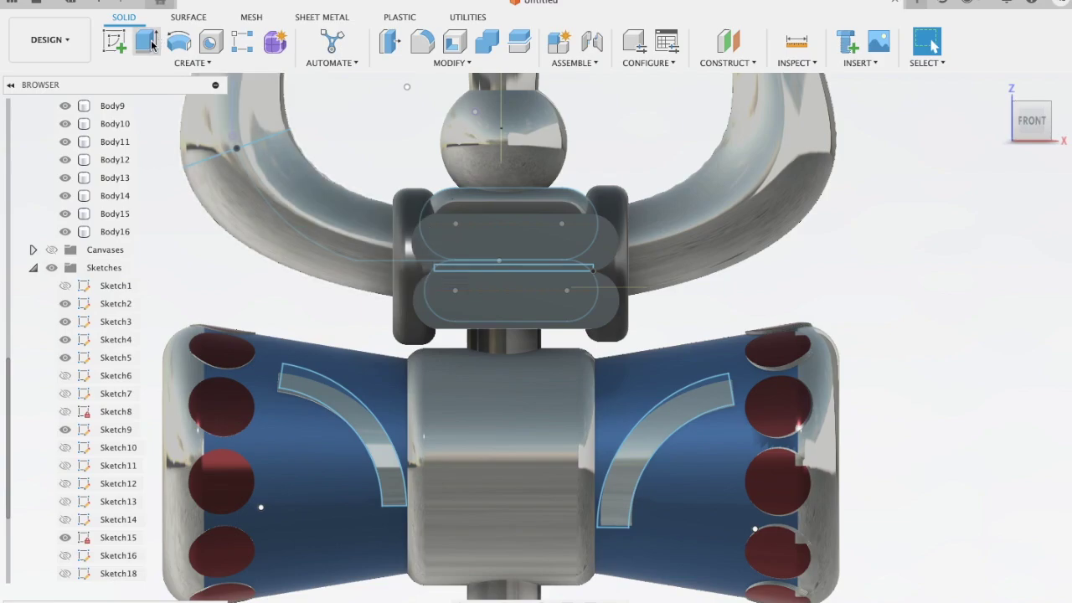
# - Extrude the thin rectangle as a 0.80 in deep cut groove, then hide sketches
pyautogui.press('e')
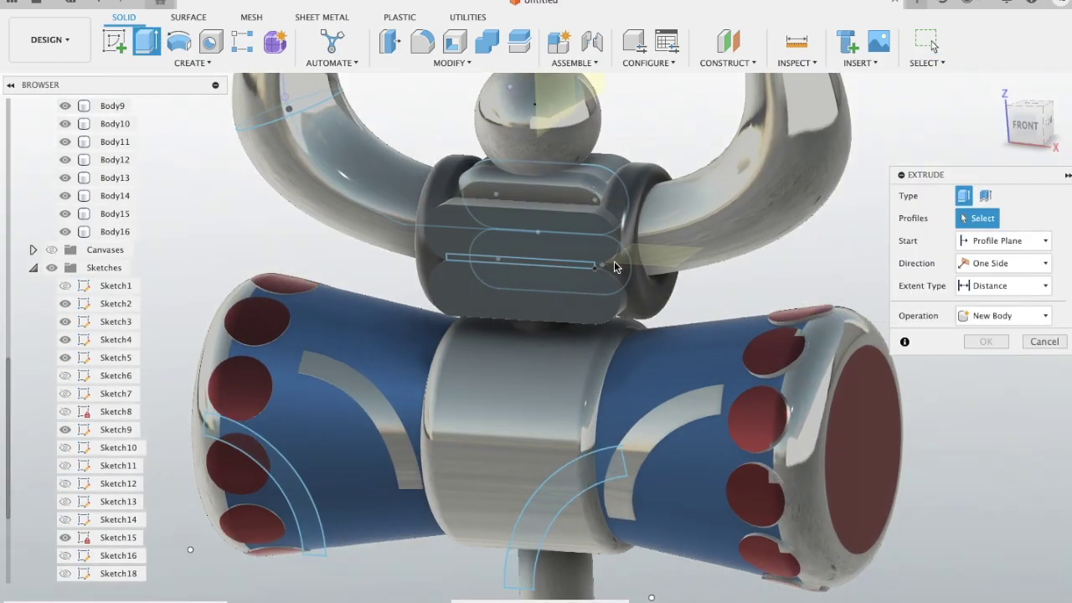
pyautogui.click(588, 266)
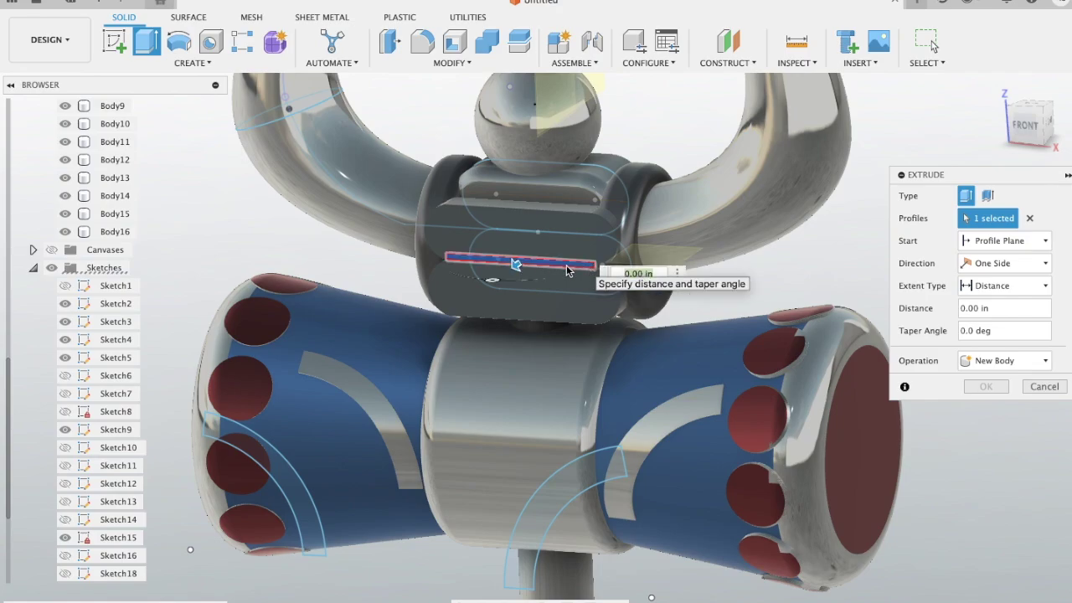
pyautogui.moveTo(518, 272); pyautogui.dragTo(566, 229)
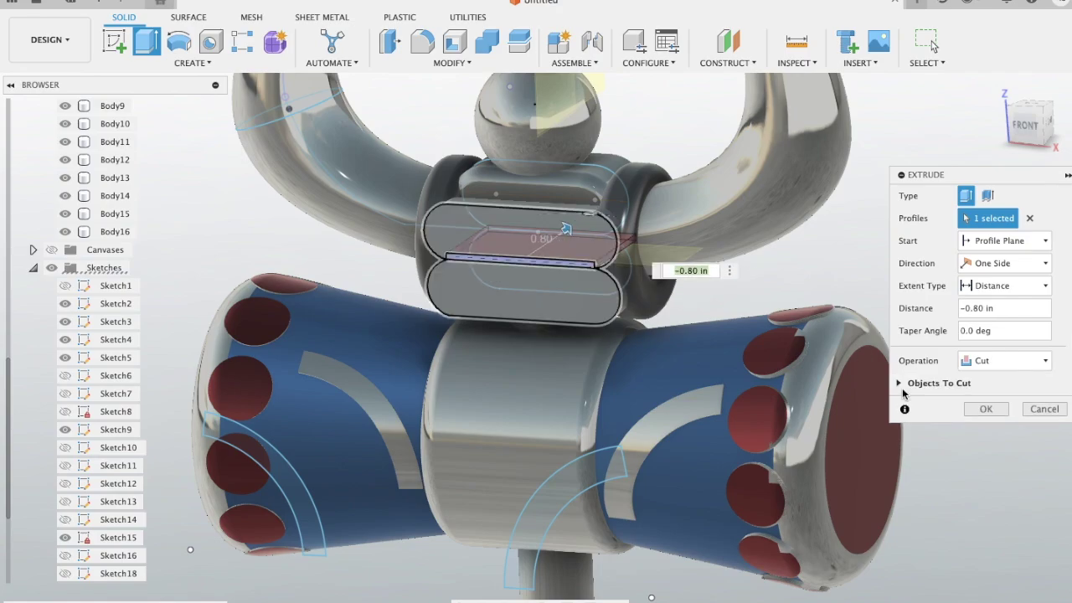
pyautogui.click(989, 410)
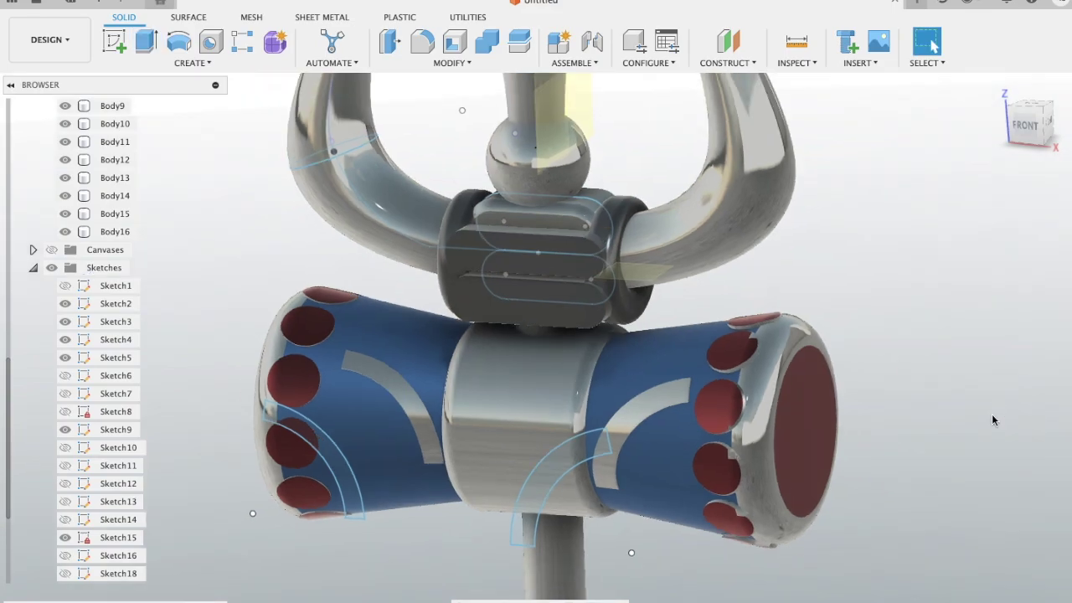
pyautogui.click(51, 268)
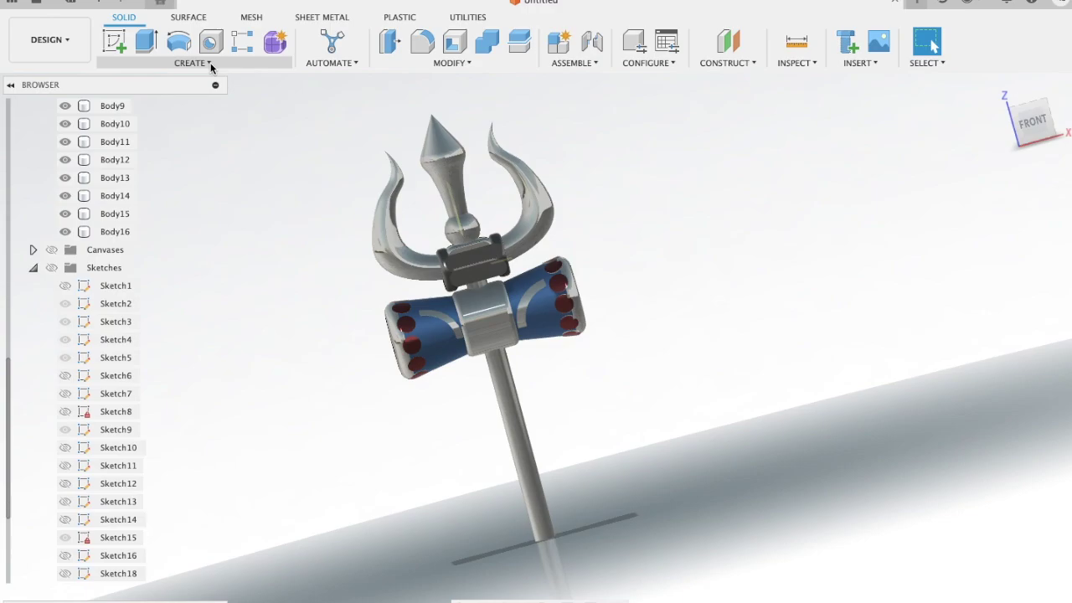
# - Switch to the Render workspace and then to the Animation workspace
pyautogui.click(60, 52)
pyautogui.click(70, 129)
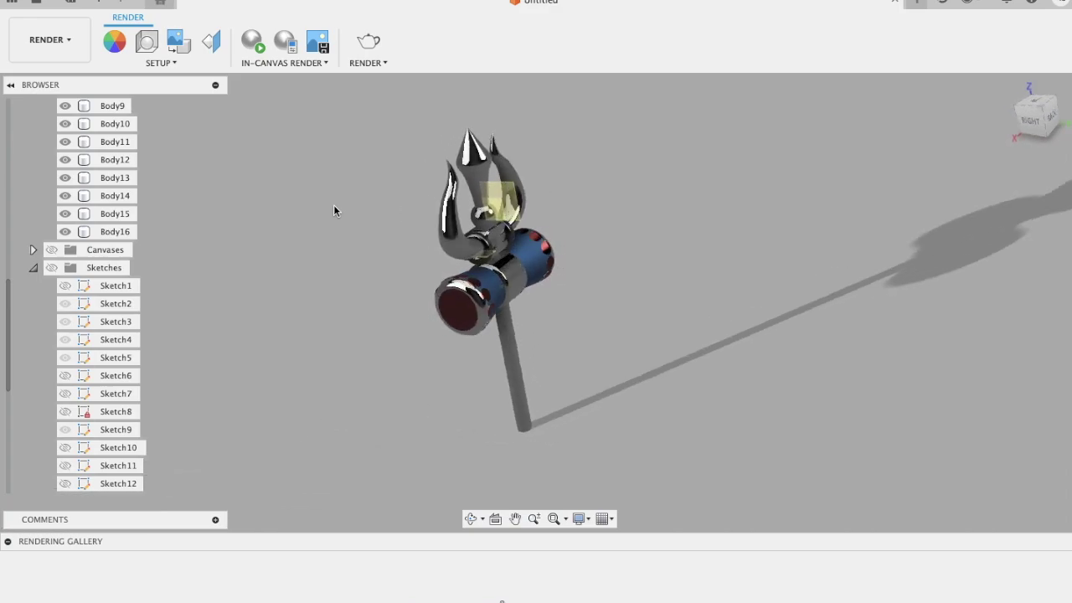
pyautogui.click(75, 50)
pyautogui.click(81, 154)
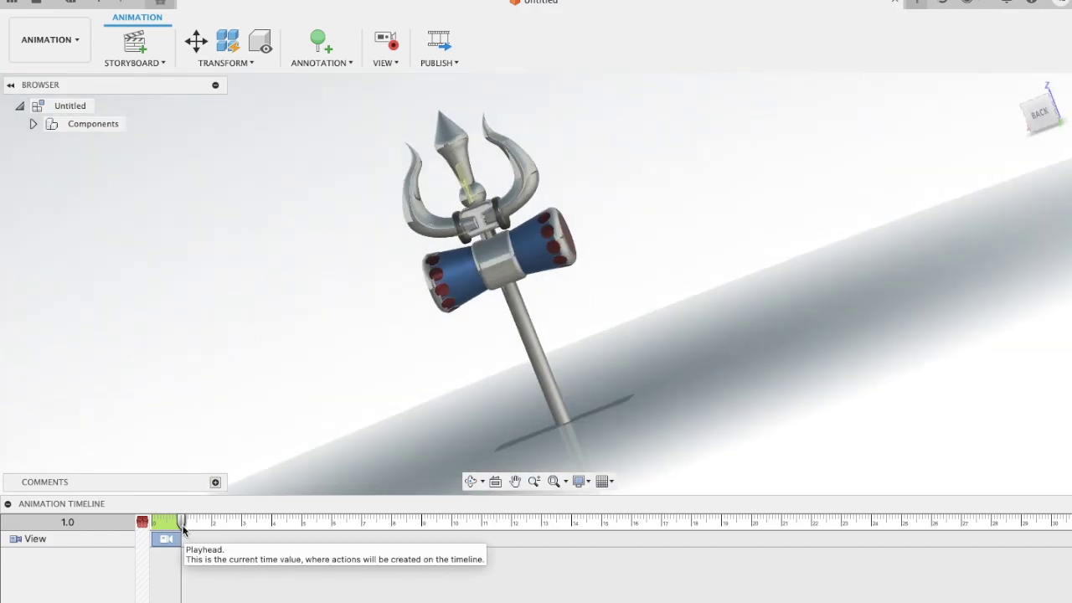
# - Record a camera View action by moving the playhead to 5.4 s and orbiting, then return to Render
pyautogui.moveTo(182, 528); pyautogui.dragTo(314, 523)
pyautogui.keyDown('shift'); pyautogui.moveTo(310, 364); pyautogui.dragTo(309, 361, button='middle'); pyautogui.keyUp('shift')
pyautogui.click(69, 48)
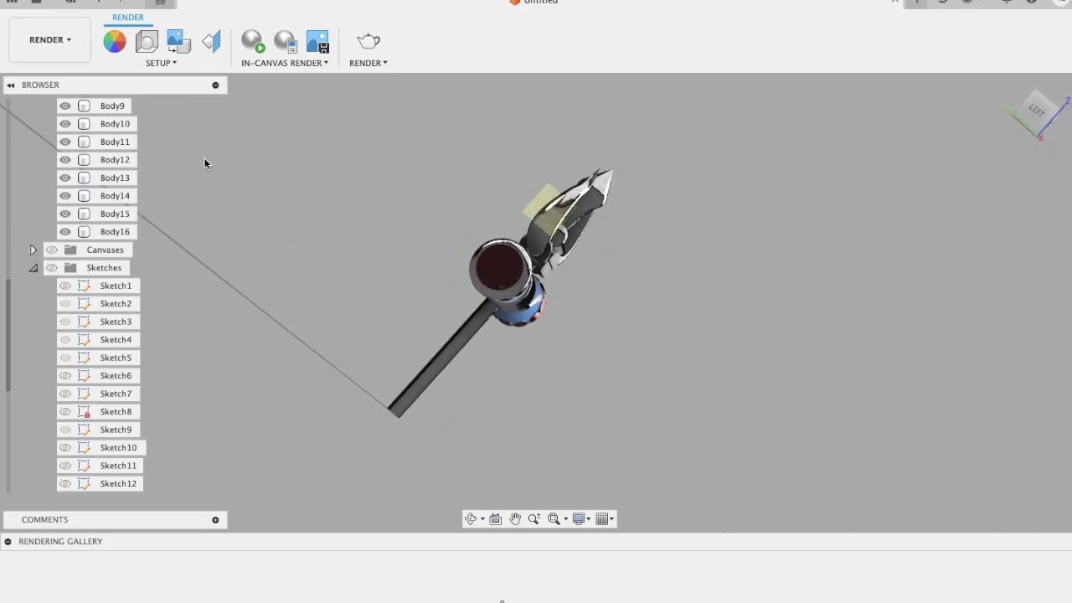
# - Zoom to frame the trident hammer and toggle the Canvases image on, then off
pyautogui.scroll(3, 705, 224)
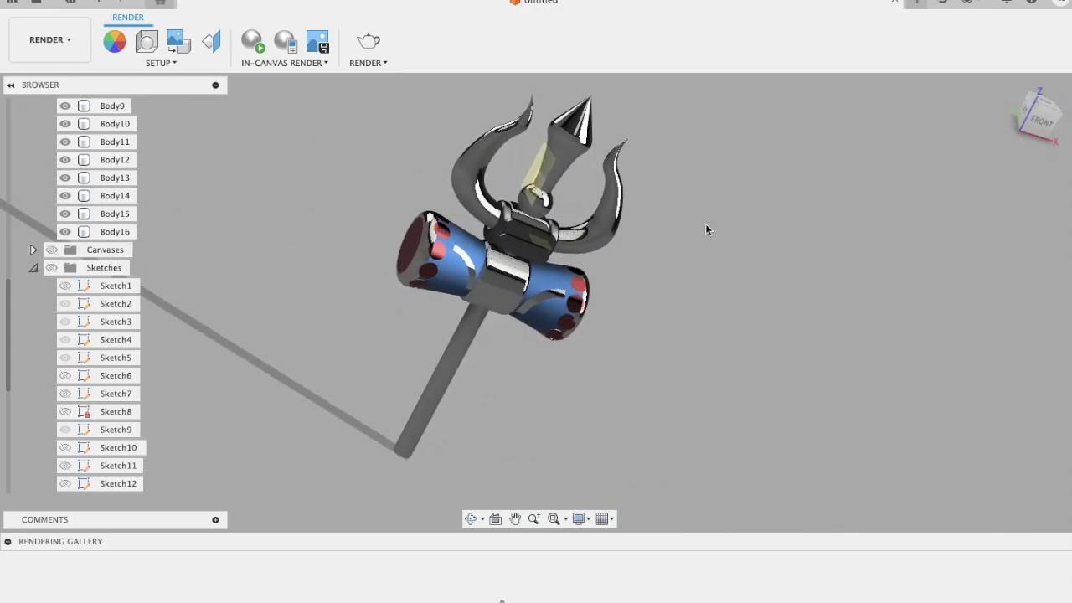
pyautogui.scroll(2, 705, 223)
pyautogui.scroll(-2, 705, 224)
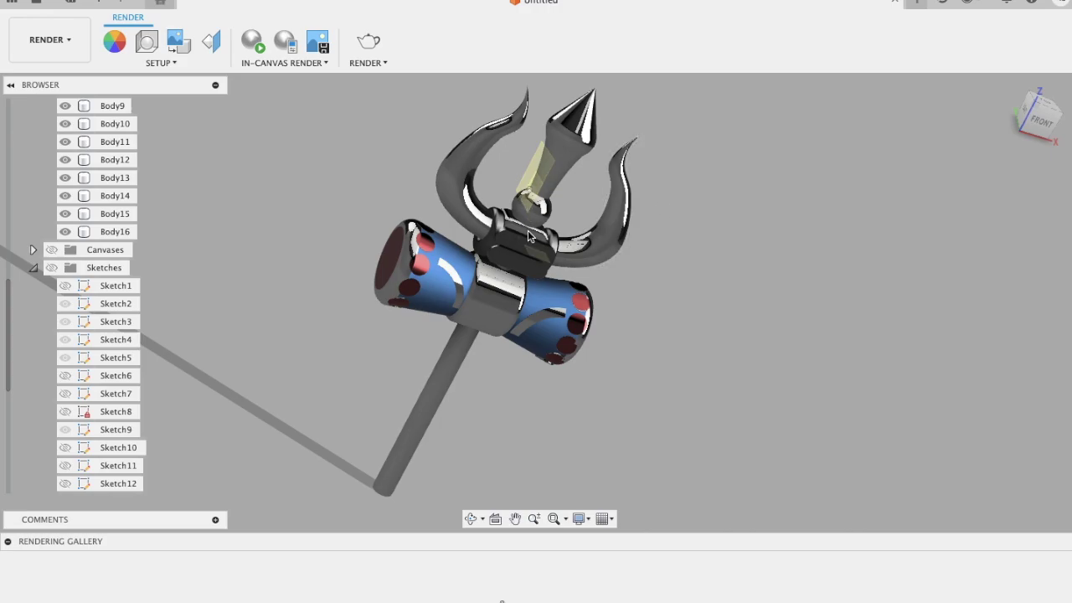
pyautogui.click(50, 250)
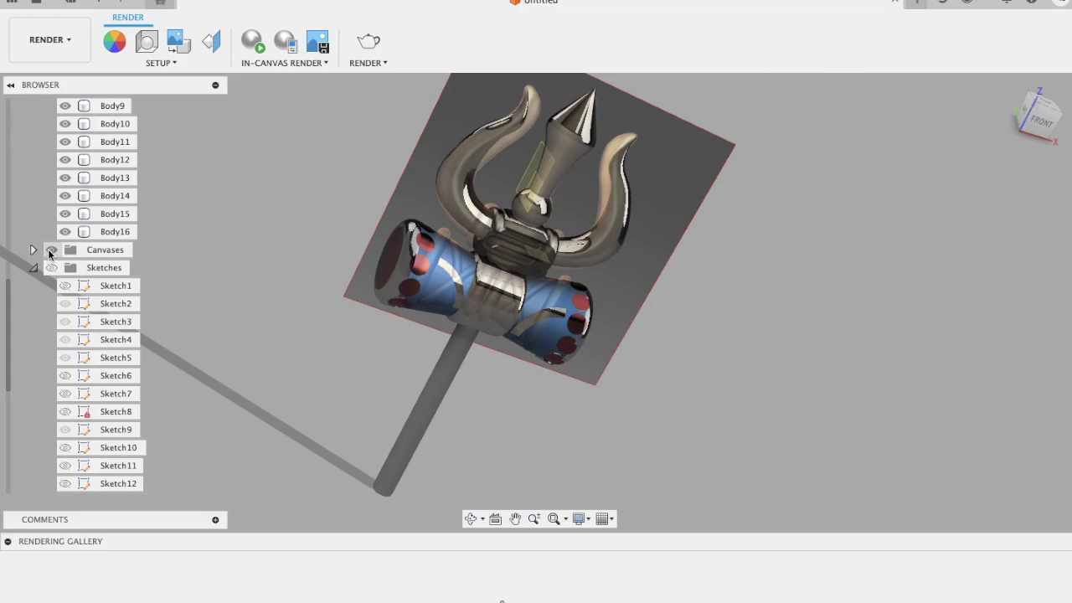
pyautogui.click(48, 250)
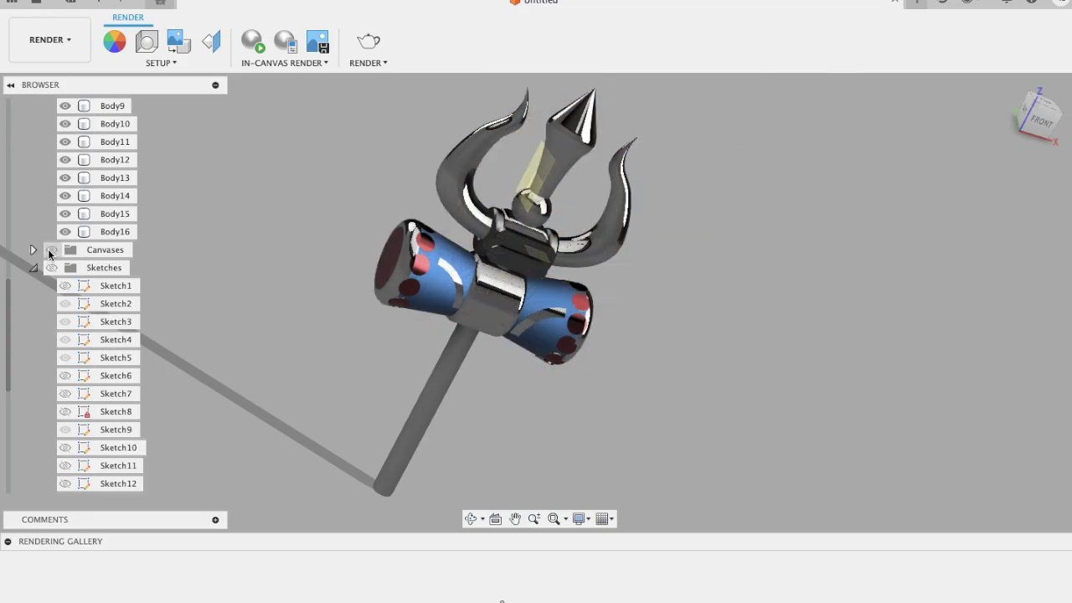